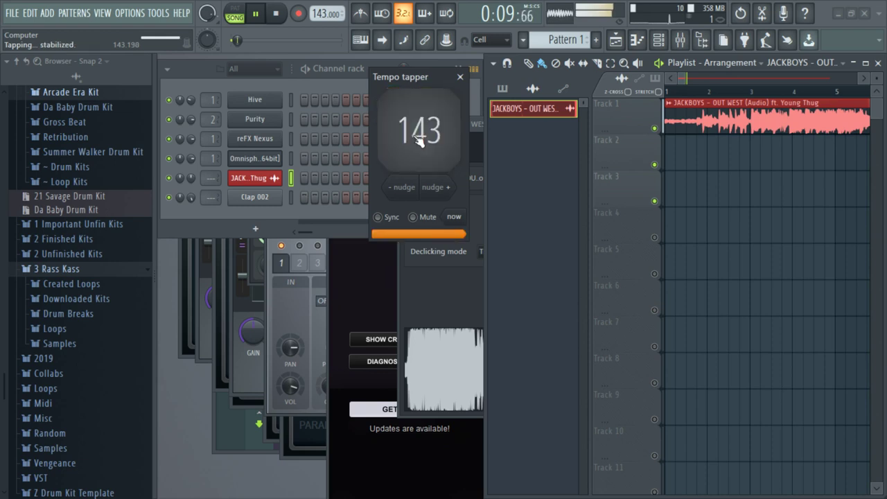
# - Tap along with the reference song to set the project tempo to 142 BPM, and close the tempo tapper
pyautogui.click(418, 140)
pyautogui.click(418, 141)
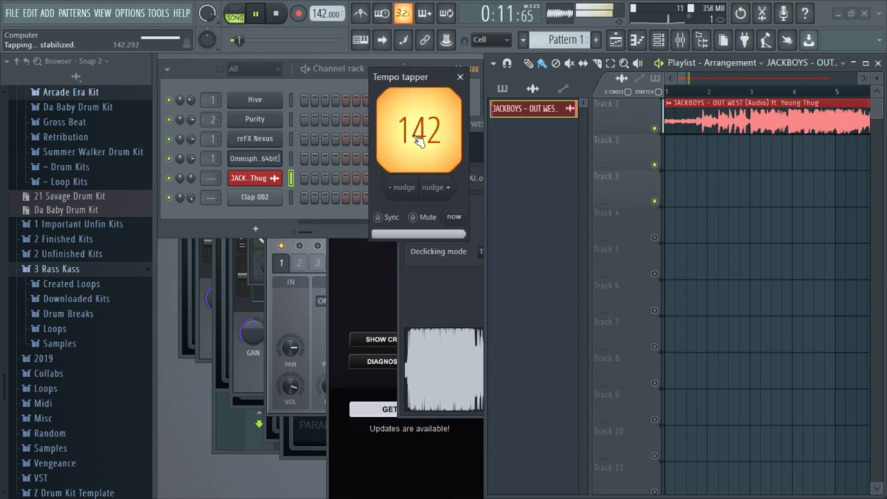
pyautogui.click(418, 141)
pyautogui.click(418, 140)
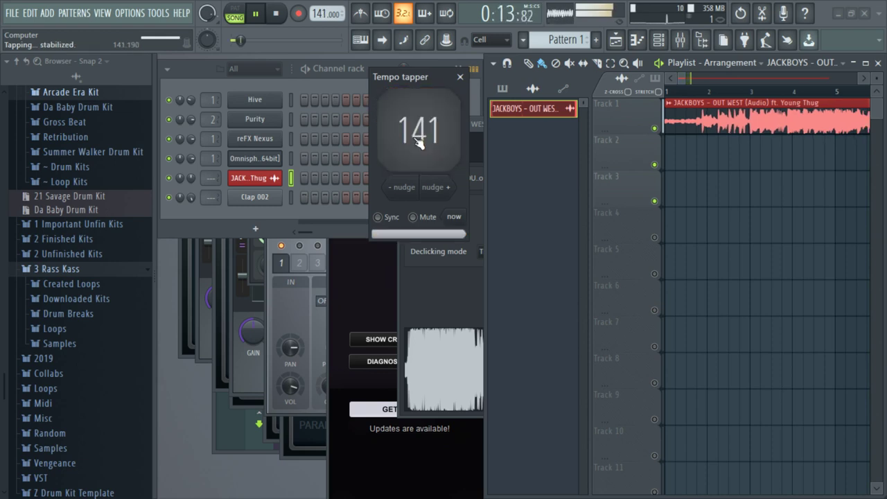
pyautogui.click(419, 141)
pyautogui.click(419, 141)
pyautogui.click(419, 141)
pyautogui.click(419, 142)
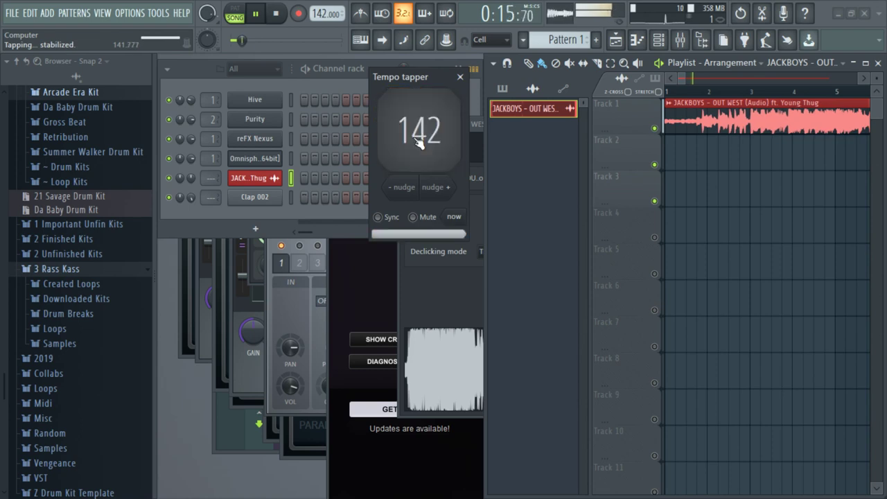
pyautogui.click(460, 77)
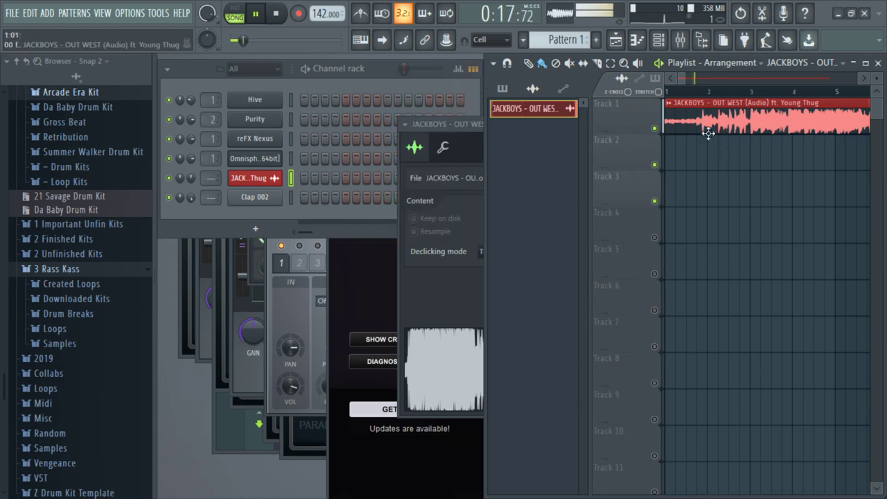
# - Remove the silent lead-in from the JACKBOYS - OUT WEST clip on Track 1 so its sound begins at bar 1
pyautogui.press('space')
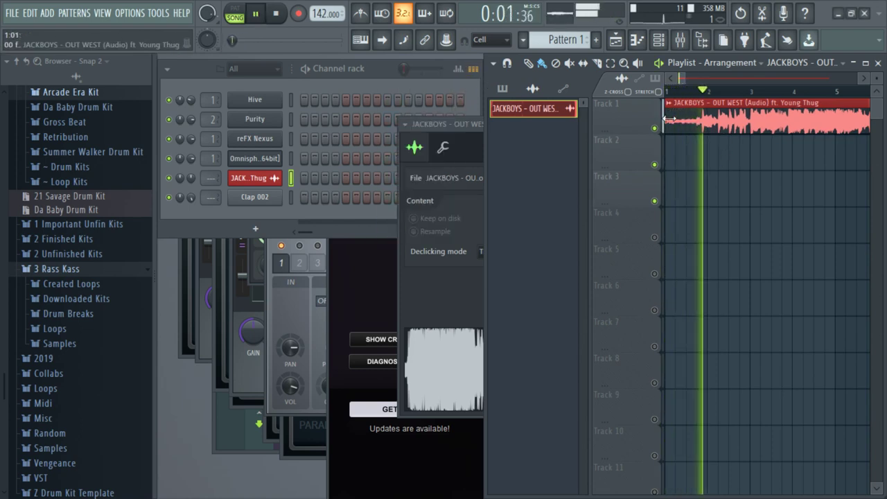
pyautogui.moveTo(669, 119); pyautogui.dragTo(594, 124)
pyautogui.press('space')
pyautogui.press('space')
pyautogui.press('space')
pyautogui.moveTo(688, 81); pyautogui.dragTo(670, 79)
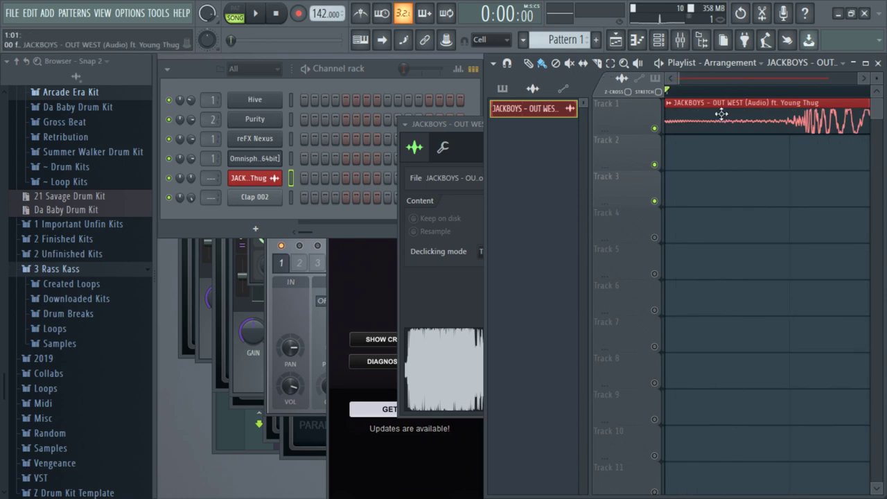
pyautogui.moveTo(669, 128)
pyautogui.mouseDown()
pyautogui.moveTo(793, 136)
pyautogui.moveTo(666, 122)
pyautogui.moveTo(672, 116)
pyautogui.mouseUp()
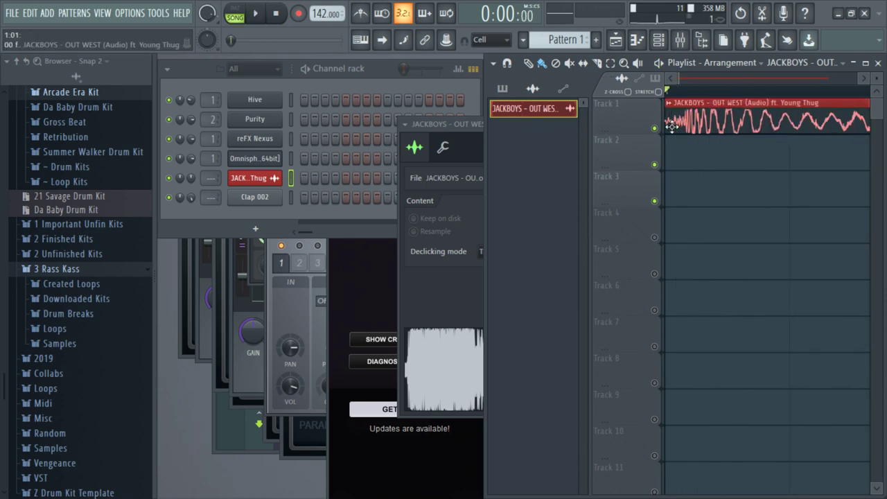
pyautogui.press('space')
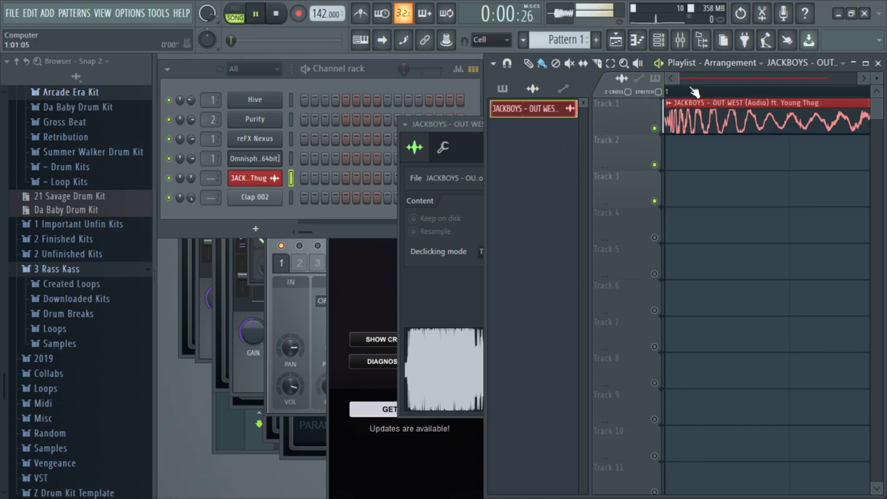
# - Check the clip's beat alignment around bar 5, and set the project tempo to 140 BPM with the metronome on
pyautogui.moveTo(679, 81); pyautogui.dragTo(685, 80)
pyautogui.click(864, 78)
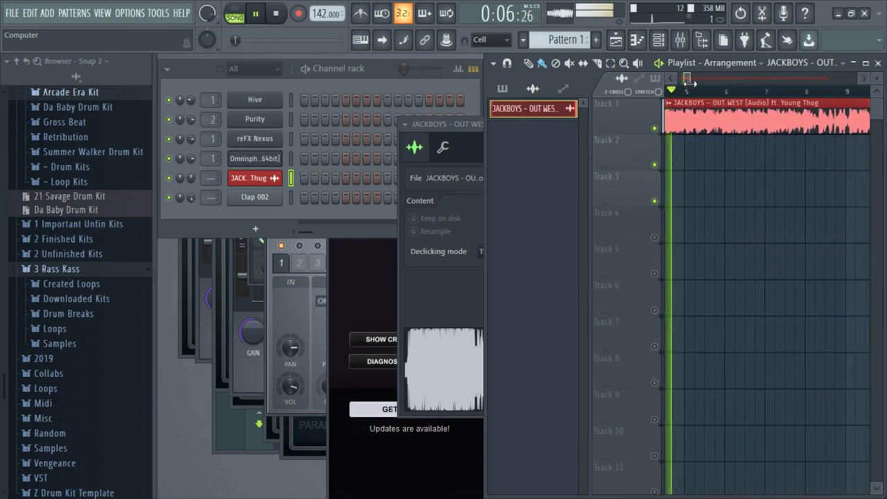
pyautogui.moveTo(691, 79); pyautogui.dragTo(685, 80)
pyautogui.click(739, 92)
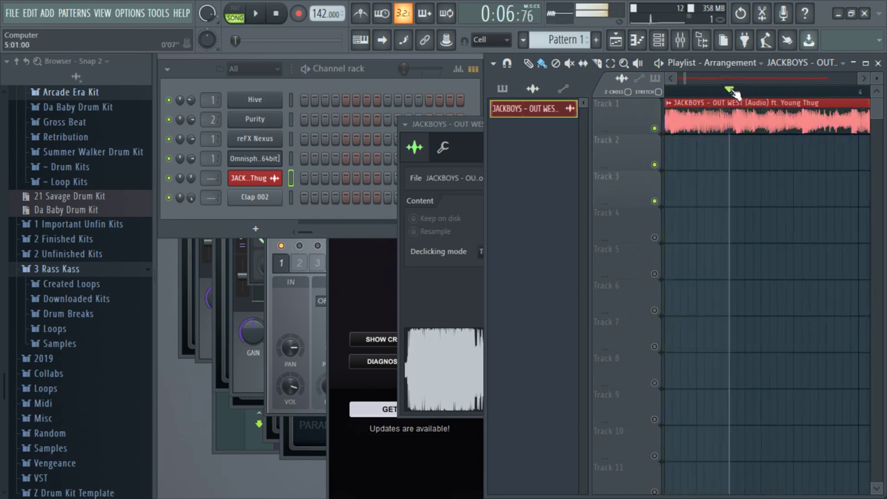
pyautogui.press('space')
pyautogui.moveTo(323, 13); pyautogui.dragTo(322, 13)
pyautogui.press('space')
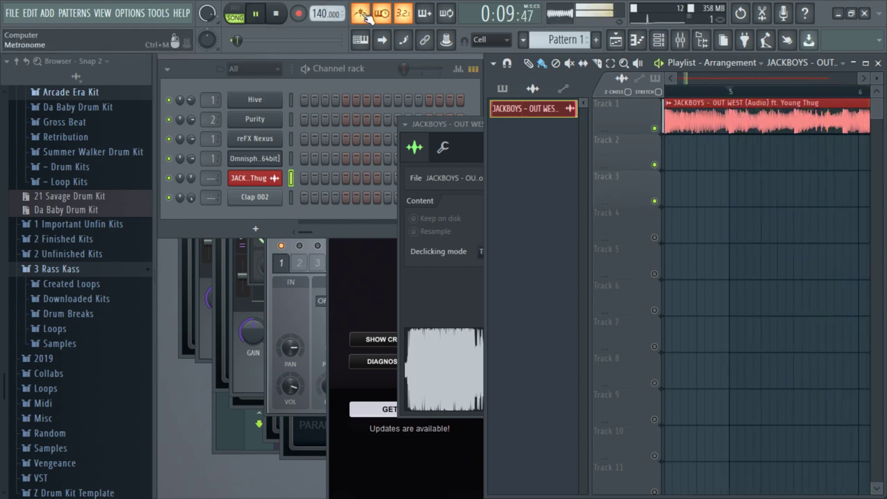
# - Play the clip against the metronome at several points throughout the song to check its timing, and stop playback
pyautogui.moveTo(687, 79); pyautogui.dragTo(757, 79)
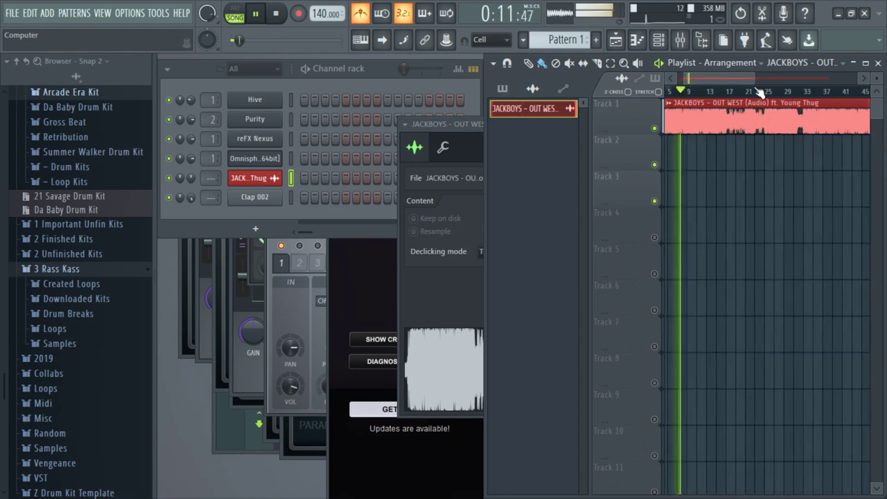
pyautogui.click(737, 94)
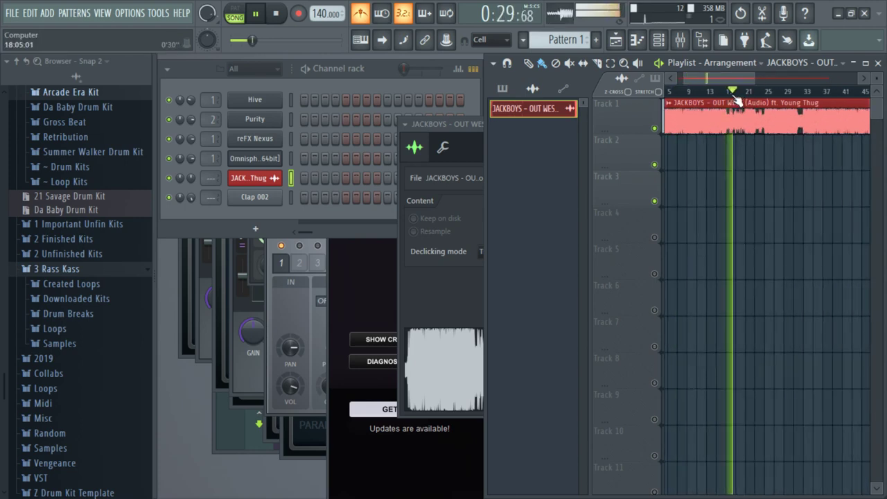
pyautogui.click(804, 92)
pyautogui.moveTo(732, 75); pyautogui.dragTo(610, 87)
pyautogui.click(761, 91)
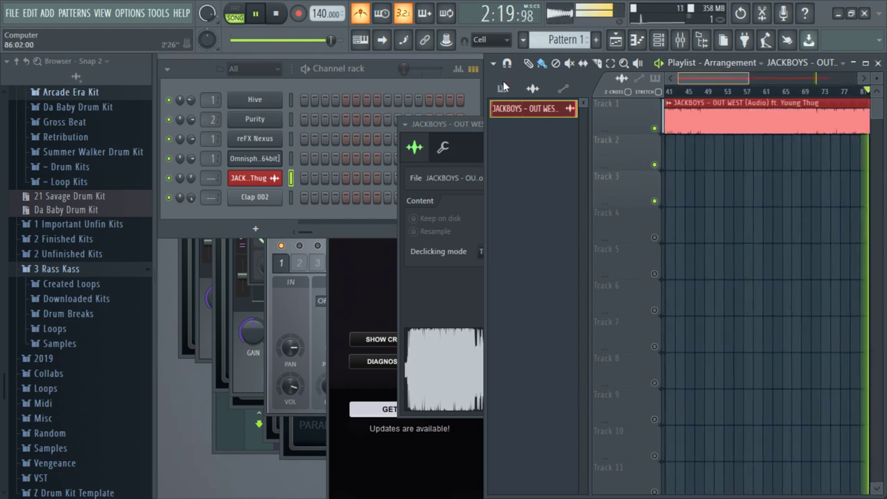
pyautogui.press('space')
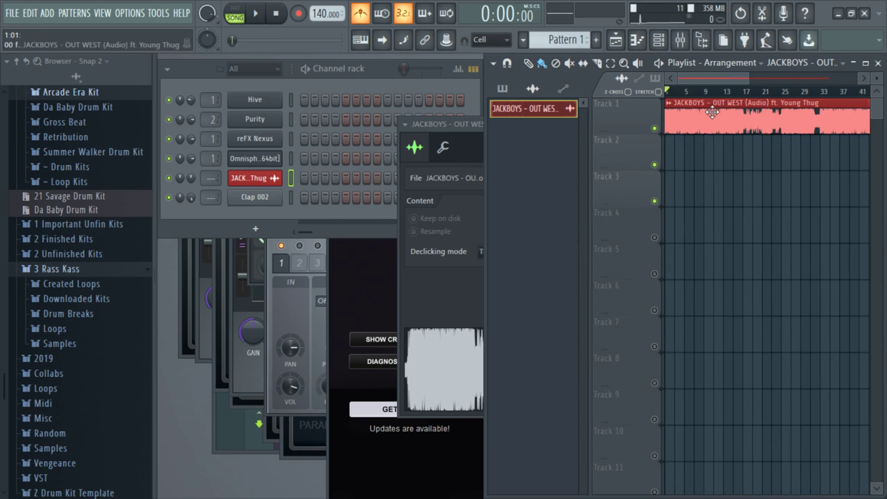
# - Move the JACKBOYS - OUT WEST clip on Track 1 to start at bar 7 and play from there
pyautogui.moveTo(672, 122); pyautogui.dragTo(694, 124)
pyautogui.click(696, 92)
pyautogui.press('space')
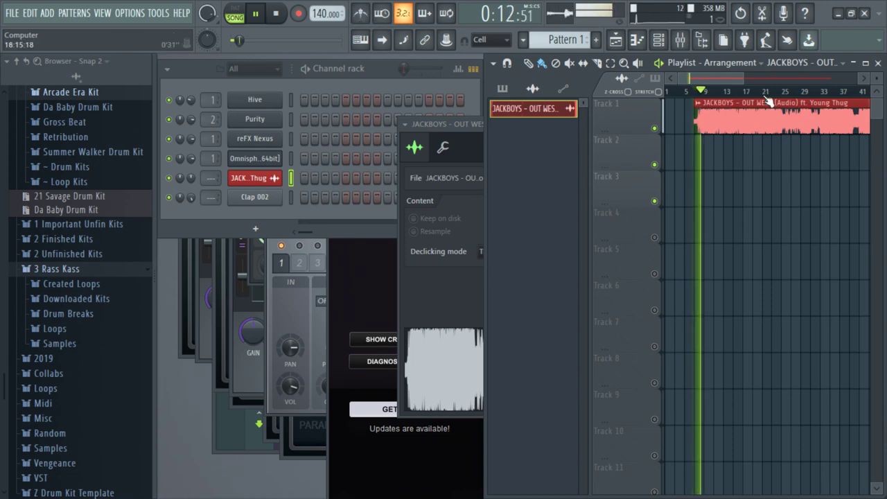
# - Place another copy of the song clip at bar 1 on Track 2 and play it with the metronome on
pyautogui.moveTo(744, 78); pyautogui.dragTo(691, 81)
pyautogui.click(671, 165)
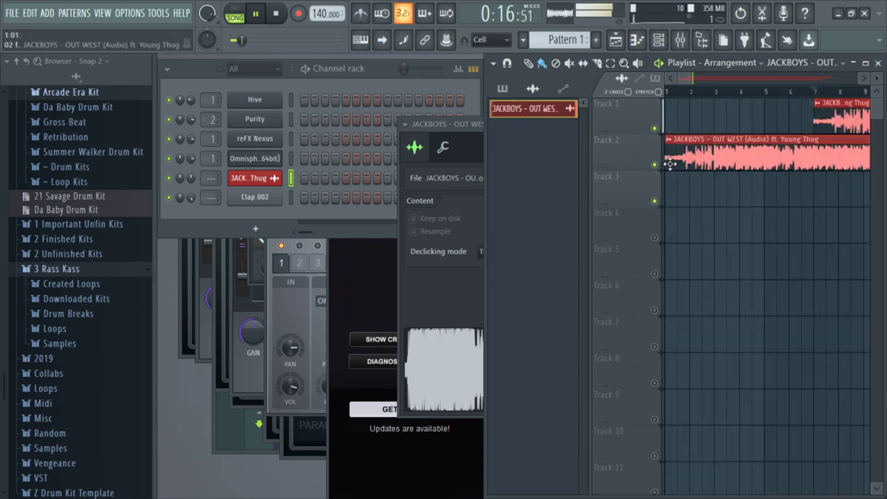
pyautogui.press('space')
pyautogui.click(667, 93)
pyautogui.press('space')
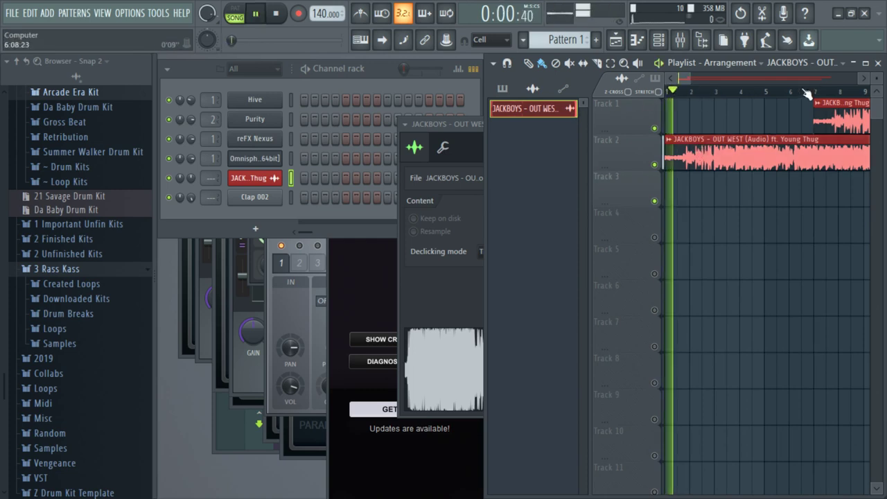
pyautogui.click(369, 18)
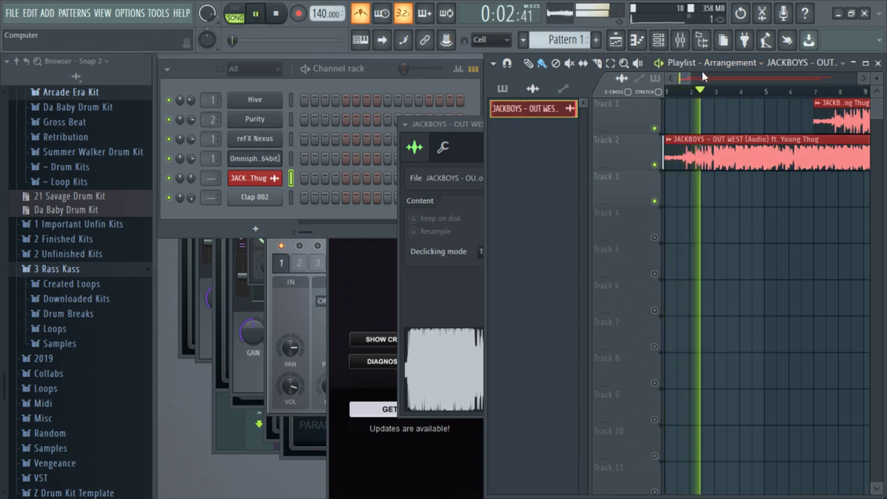
# - Delete the clip at bar 7 on Track 1 and move the Track 2 copy up to Track 1 at bar 1
pyautogui.moveTo(690, 78)
pyautogui.mouseDown()
pyautogui.moveTo(681, 84)
pyautogui.moveTo(699, 84)
pyautogui.mouseUp()
pyautogui.rightClick(767, 109)
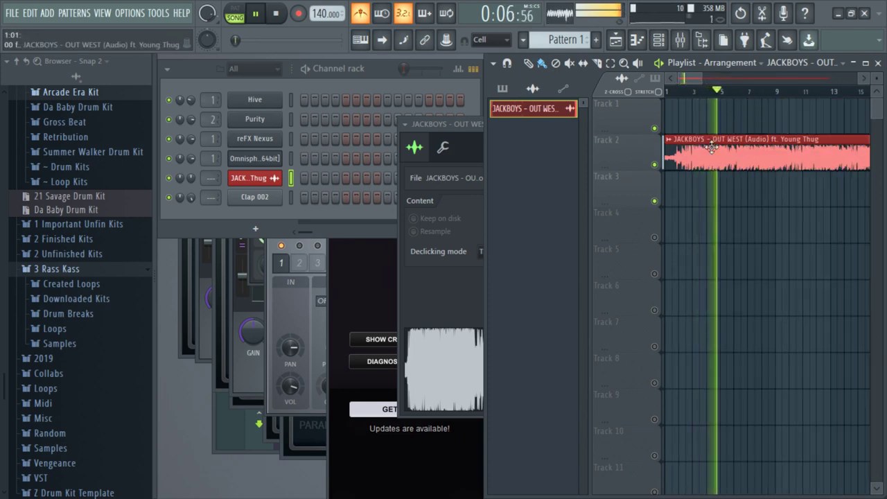
pyautogui.moveTo(698, 148); pyautogui.dragTo(697, 114)
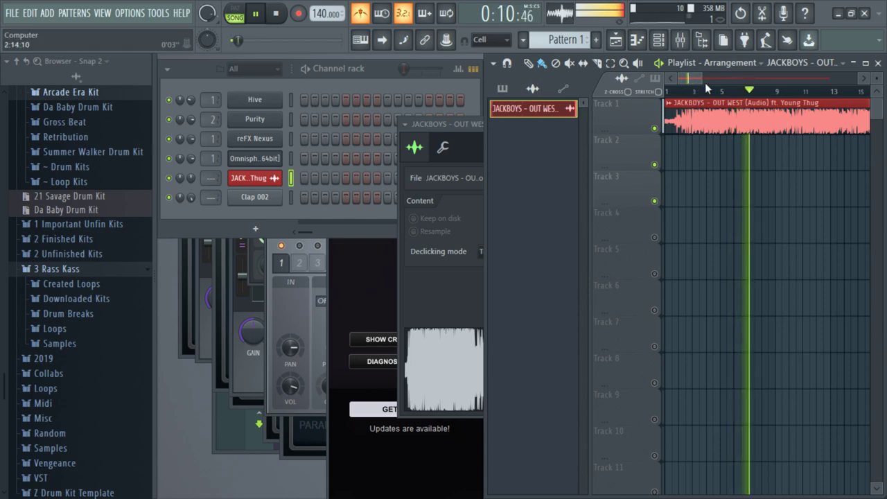
pyautogui.moveTo(700, 79); pyautogui.dragTo(687, 79)
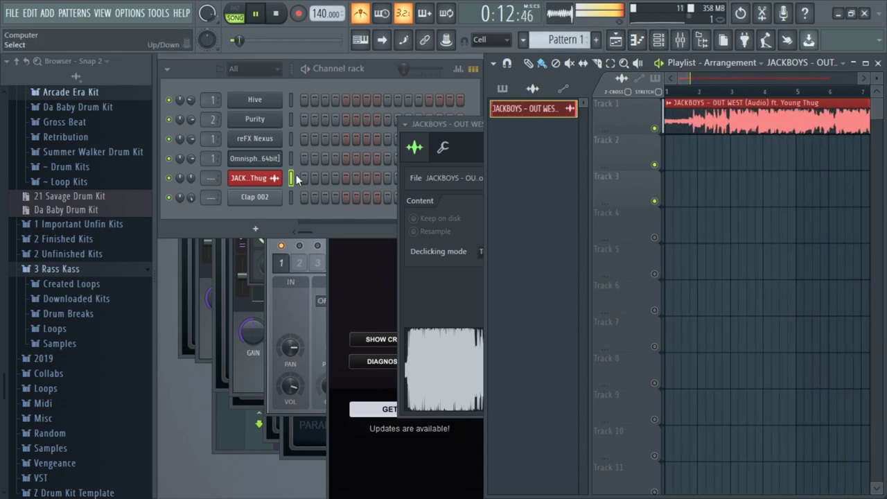
# - Stop playback, open the Omnisphere channel, and try the Wakandan War Rhino patch and the Noise Crash patch in the Electro Perc category
pyautogui.press('space')
pyautogui.click(254, 158)
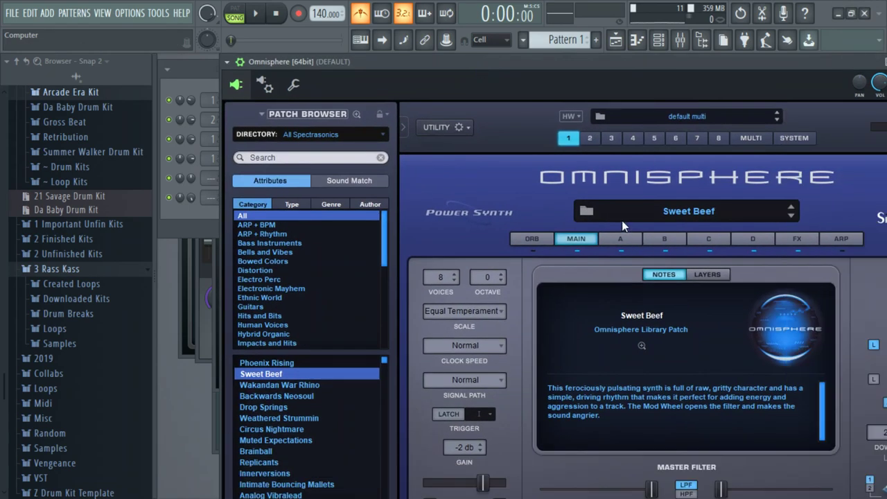
pyautogui.click(585, 210)
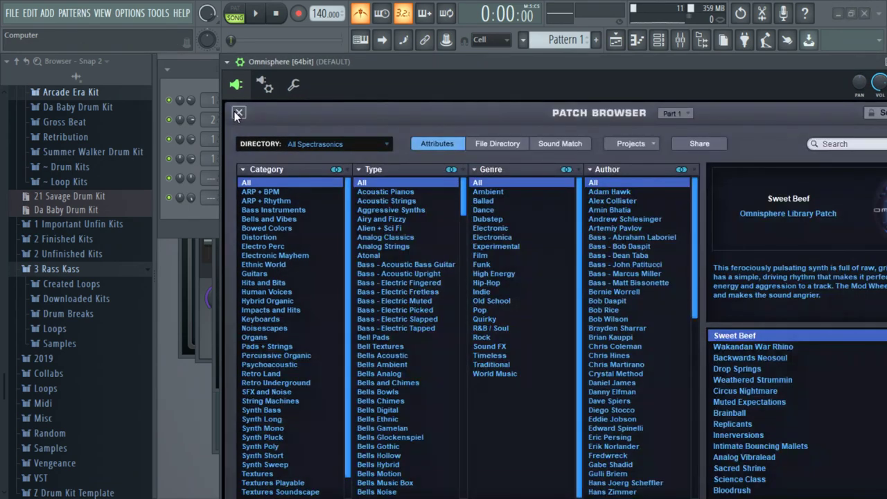
pyautogui.click(238, 113)
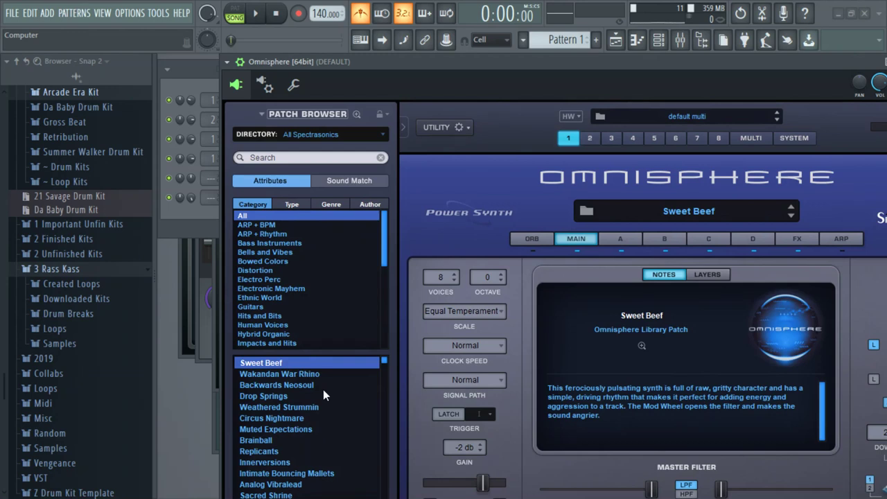
pyautogui.click(294, 374)
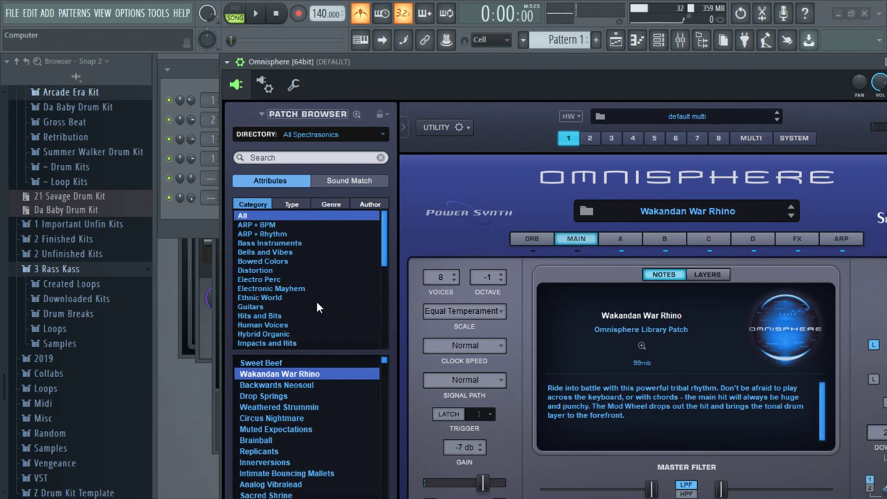
pyautogui.click(277, 280)
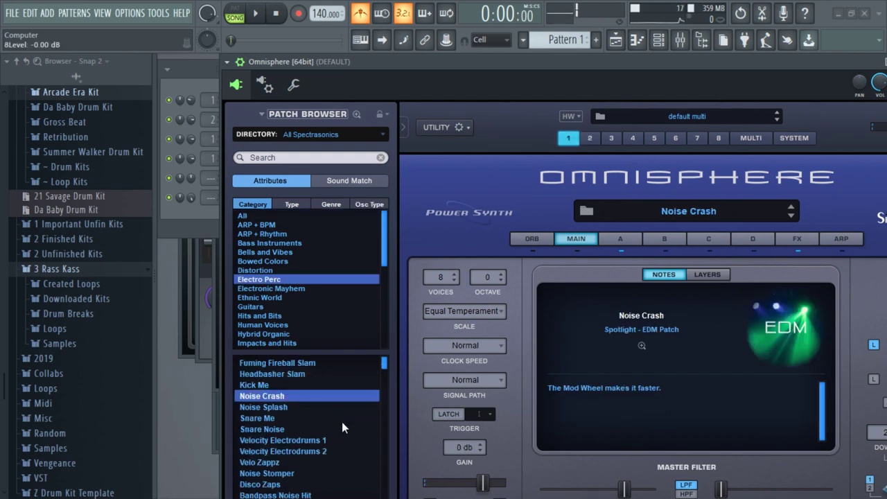
pyautogui.click(615, 243)
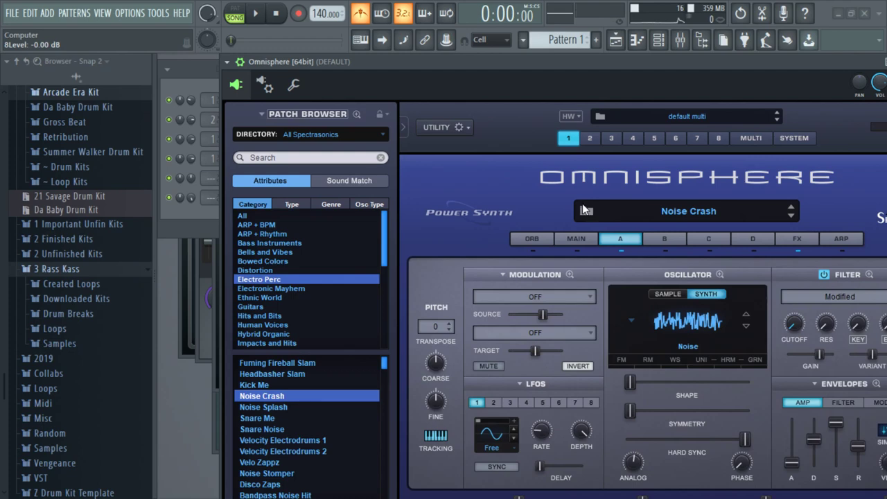
# - Open Omnisphere's full patch browser and set both the directory and the category to All
pyautogui.click(584, 211)
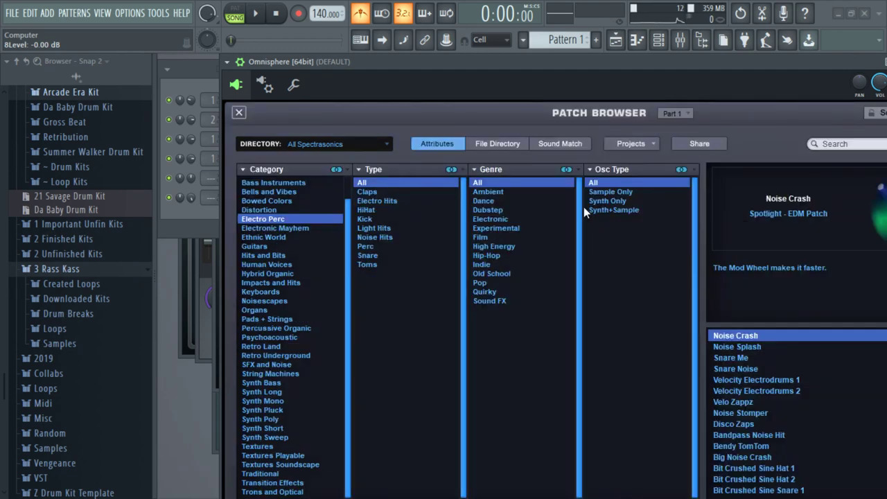
pyautogui.scroll(1, 268, 187)
pyautogui.click(301, 143)
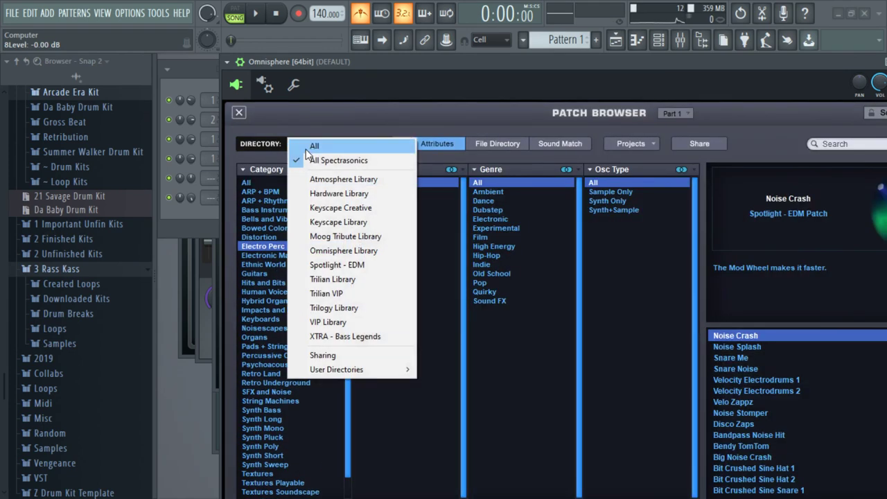
pyautogui.click(308, 147)
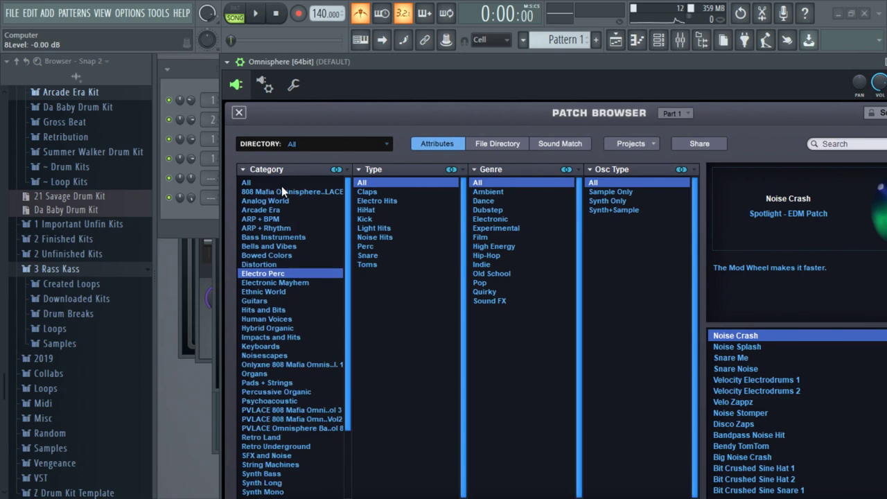
pyautogui.click(249, 182)
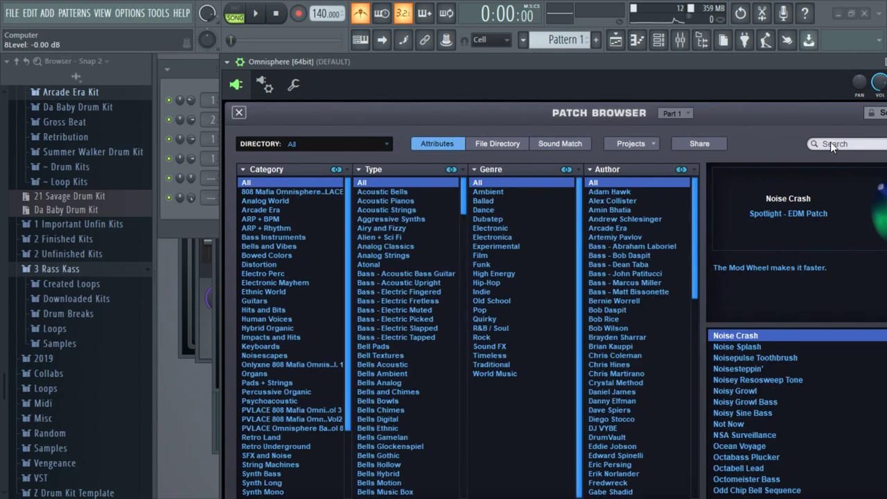
# - Search the patch library for "melotron flute"
pyautogui.write('mel')
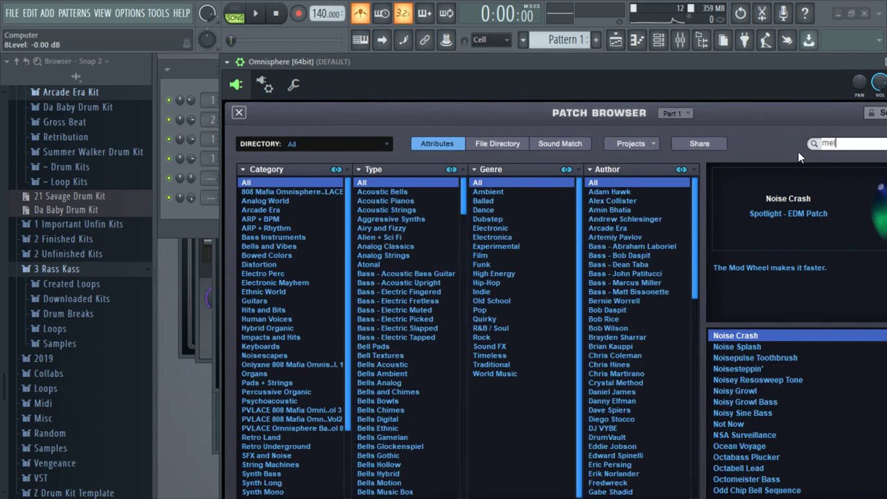
pyautogui.write('otron flute')
pyautogui.press('Return')
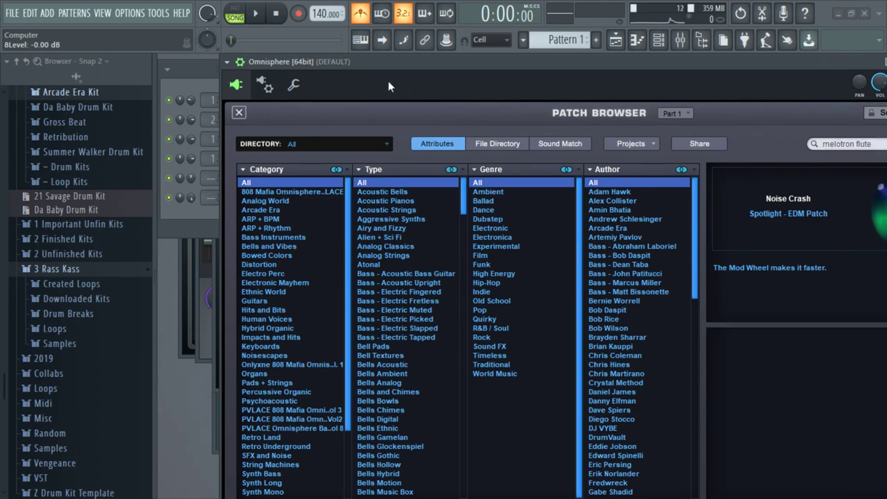
# - Correct the patch library search text to "mellotron flute" and run the search
pyautogui.click(245, 60)
pyautogui.moveTo(495, 60); pyautogui.dragTo(347, 45)
pyautogui.click(685, 103)
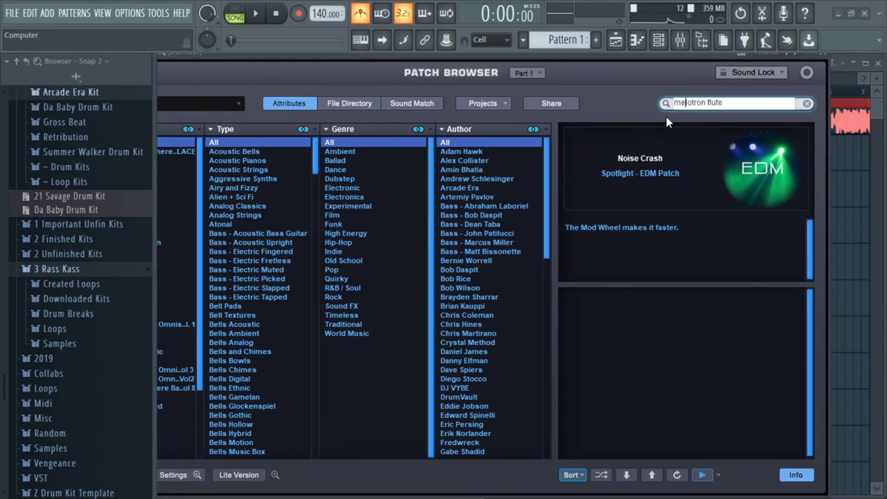
pyautogui.write('l')
pyautogui.press('Return')
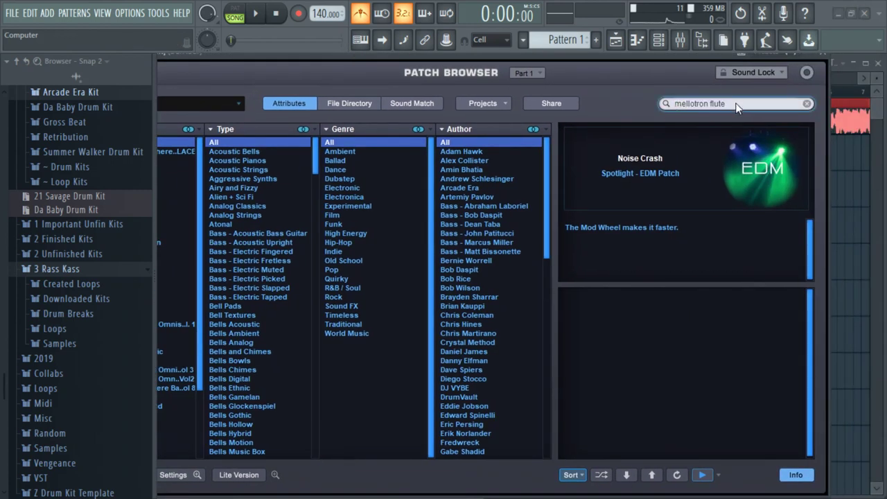
pyautogui.click(736, 103)
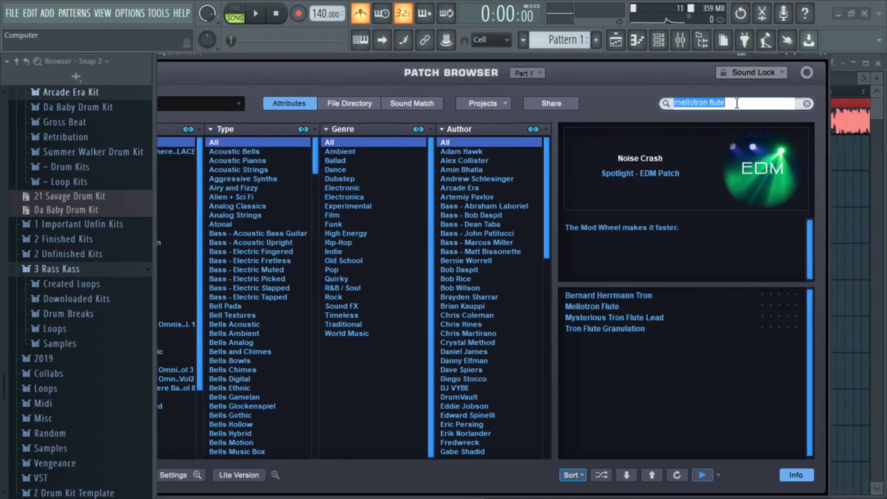
# - Load the Mellotron Flute patch and close the full patch browser to return to the main Omnisphere view
pyautogui.click(605, 306)
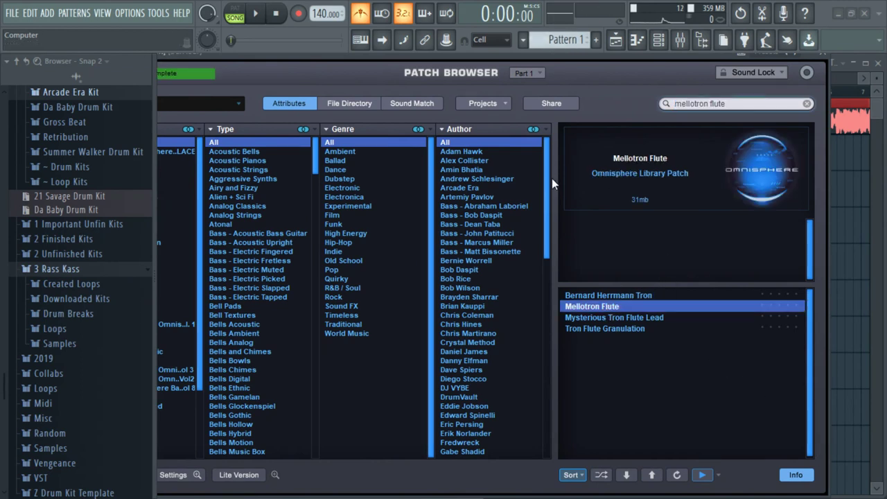
pyautogui.moveTo(396, 56); pyautogui.dragTo(644, 76)
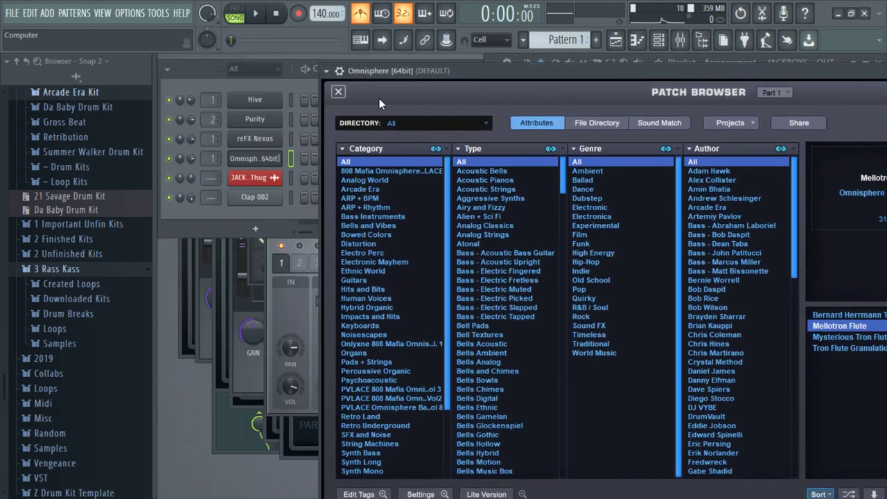
pyautogui.click(340, 92)
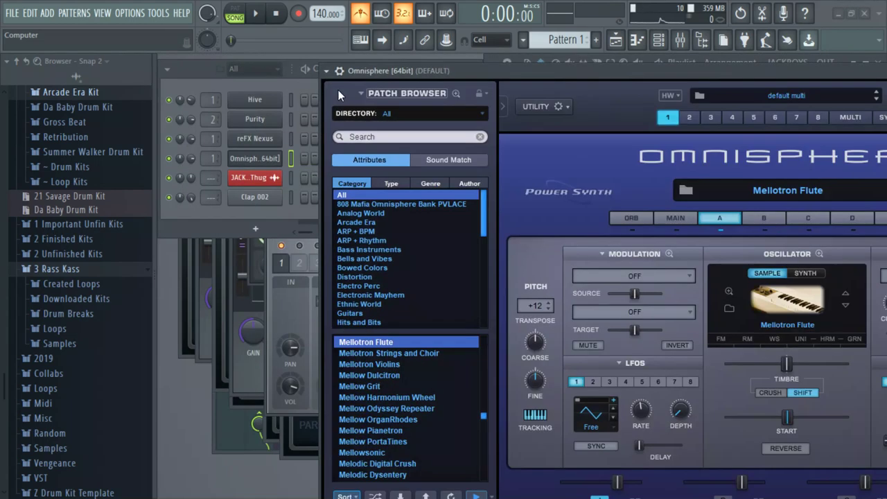
# - Open the piano roll for the Omnisphere channel and place a Pattern 1 clip on Track 2 at bar 1
pyautogui.click(512, 63)
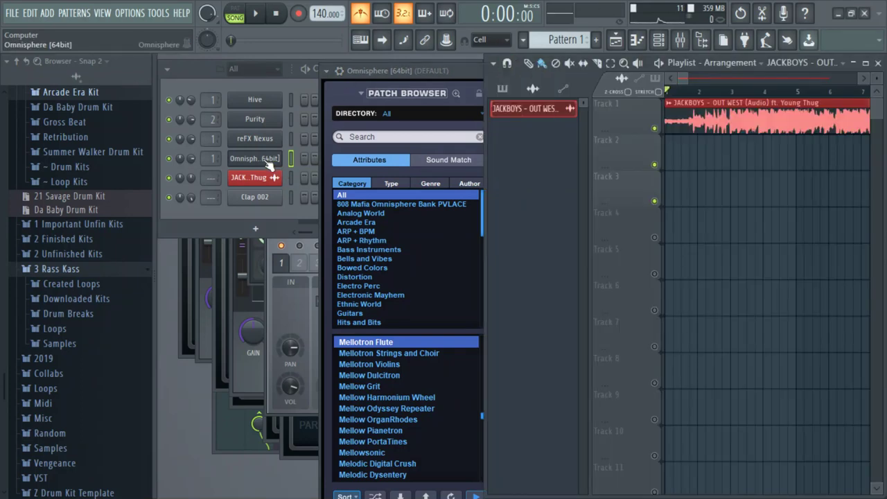
pyautogui.rightClick(268, 164)
pyautogui.click(316, 156)
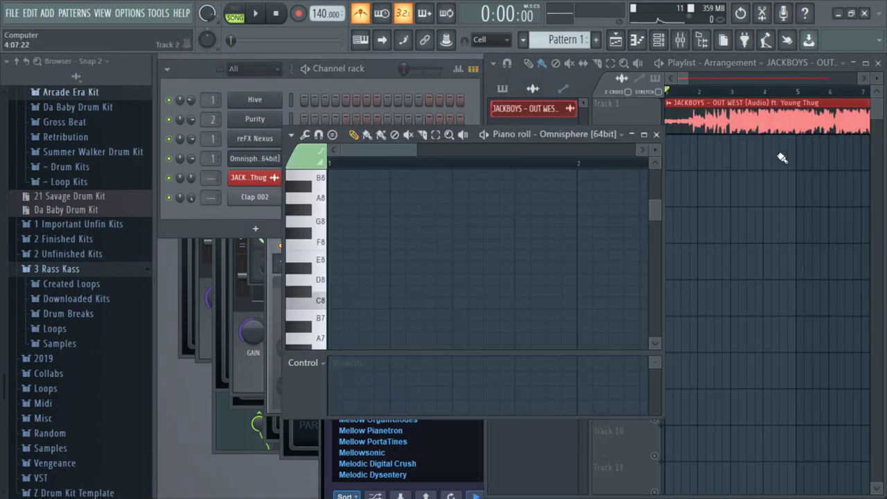
pyautogui.click(566, 41)
pyautogui.moveTo(718, 154); pyautogui.dragTo(633, 163)
pyautogui.moveTo(716, 156); pyautogui.dragTo(648, 159)
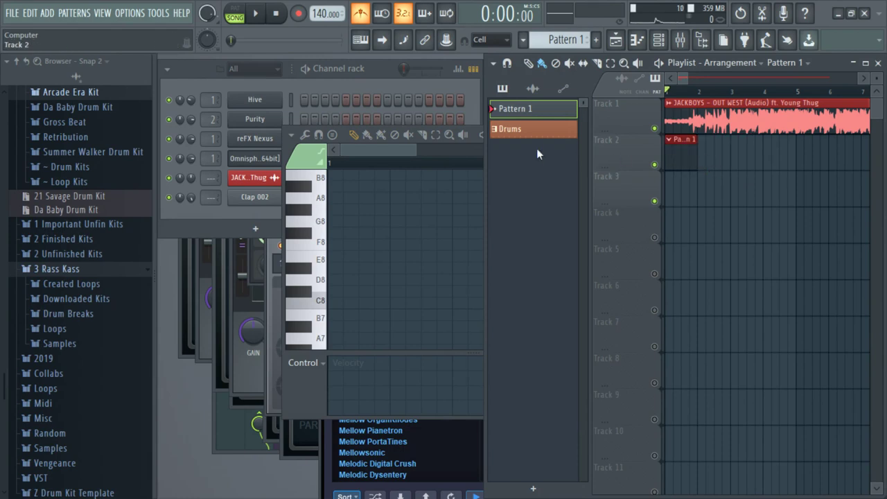
pyautogui.moveTo(687, 79); pyautogui.dragTo(680, 80)
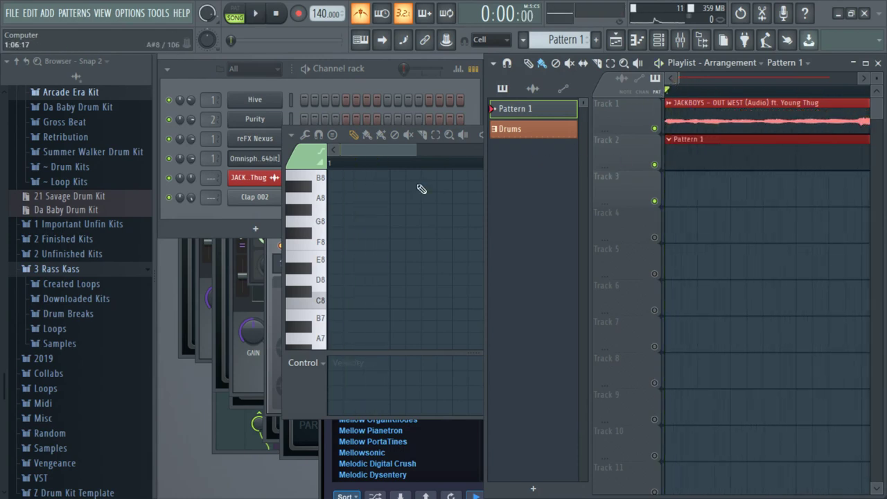
pyautogui.moveTo(420, 187); pyautogui.dragTo(315, 188)
pyautogui.scroll(-7, 345, 215)
pyautogui.click(344, 210)
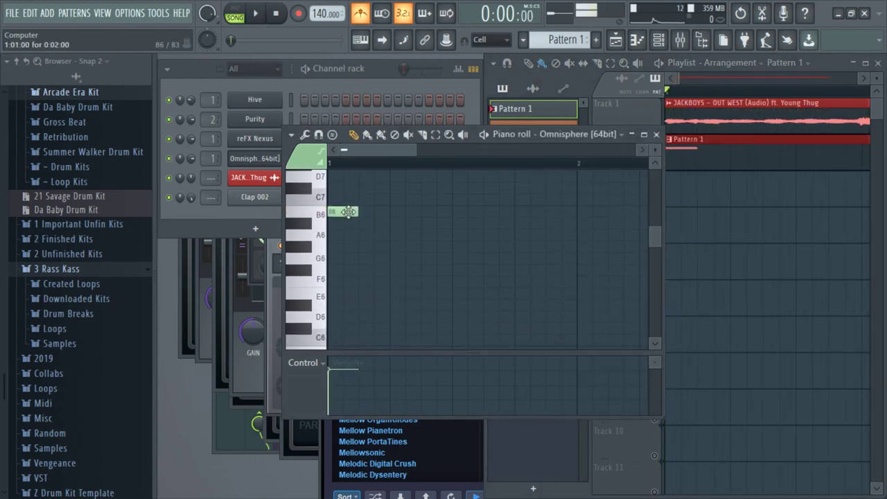
pyautogui.rightClick(344, 210)
pyautogui.click(342, 279)
pyautogui.rightClick(343, 280)
# - Draw consecutive two-step A#5, A5 and G5 notes from the start of bar 1 and play them back
pyautogui.scroll(-3, 348, 294)
pyautogui.moveTo(351, 302); pyautogui.dragTo(314, 245)
pyautogui.rightClick(341, 302)
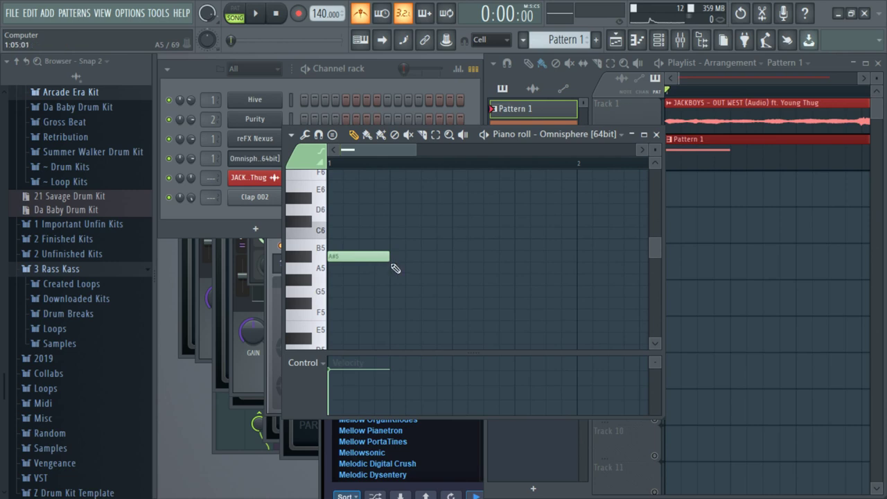
pyautogui.moveTo(391, 269)
pyautogui.mouseDown()
pyautogui.moveTo(380, 280)
pyautogui.moveTo(377, 261)
pyautogui.mouseUp()
pyautogui.press('space')
pyautogui.press('space')
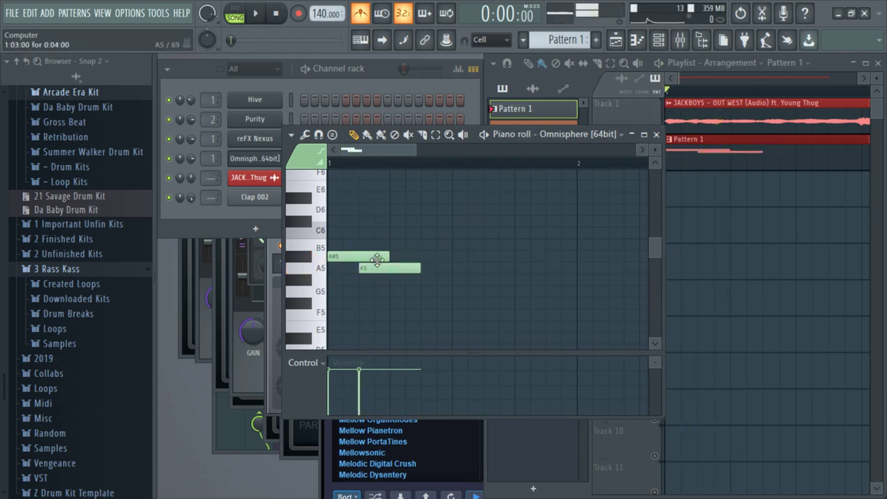
pyautogui.click(399, 291)
pyautogui.press('space')
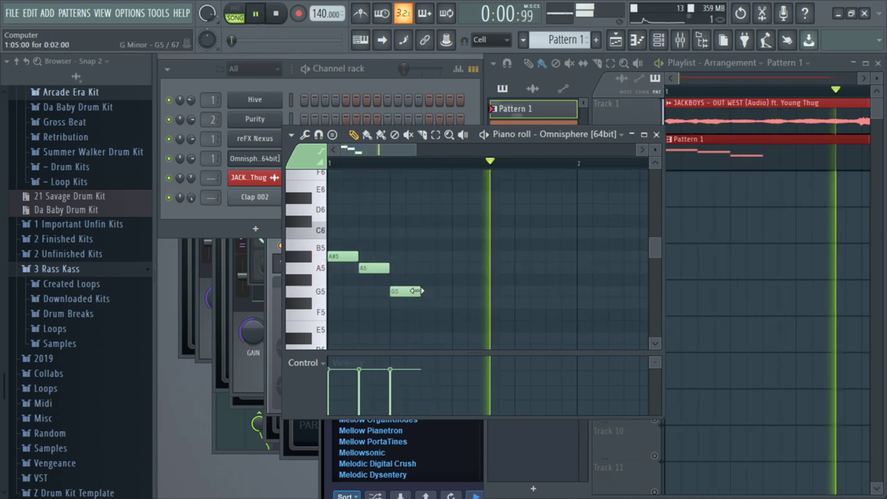
pyautogui.press('space')
# - Continue the melody with a two-step A5 and an A#5 stretched from 1:09 to the start of bar 3
pyautogui.moveTo(416, 291); pyautogui.dragTo(436, 267)
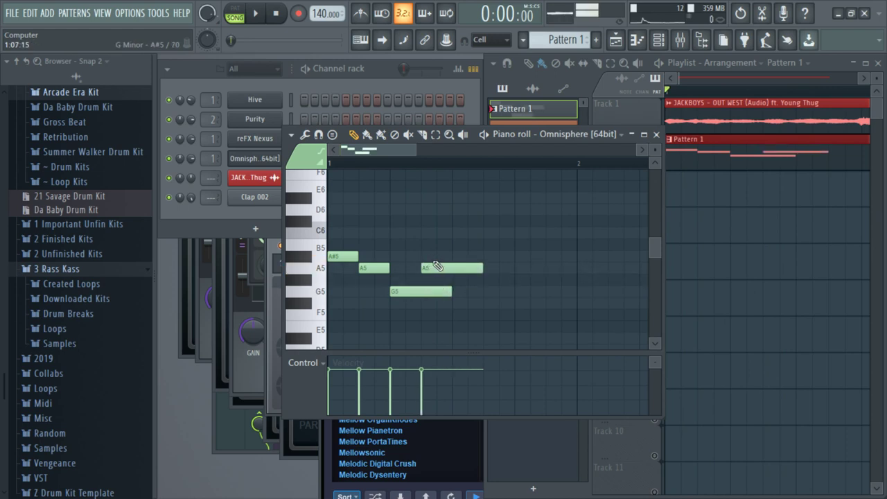
pyautogui.rightClick(425, 271)
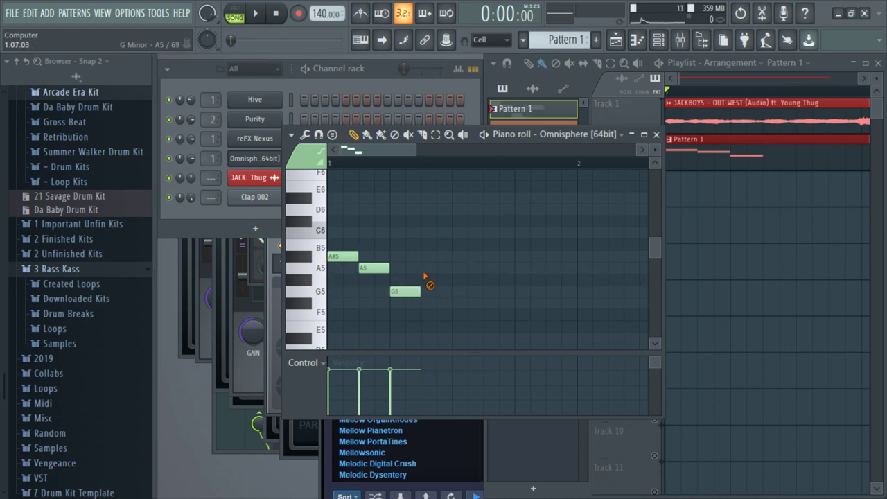
pyautogui.click(429, 269)
pyautogui.click(461, 257)
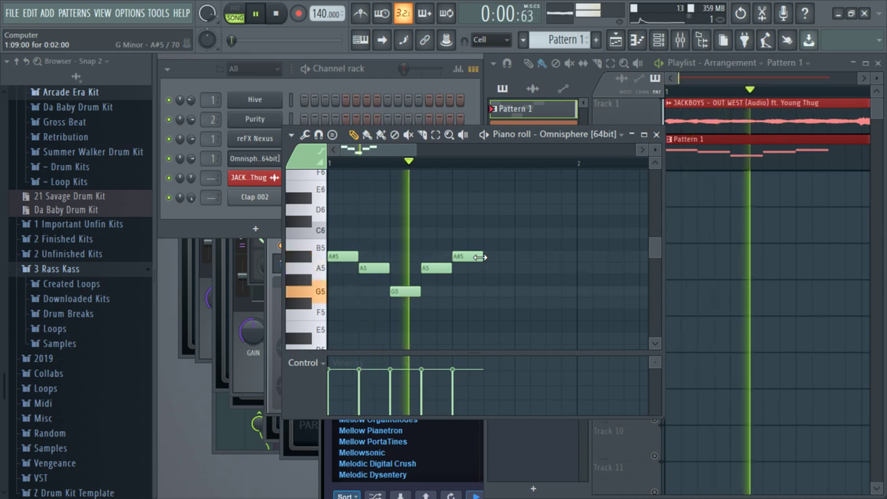
pyautogui.moveTo(480, 257); pyautogui.dragTo(615, 273)
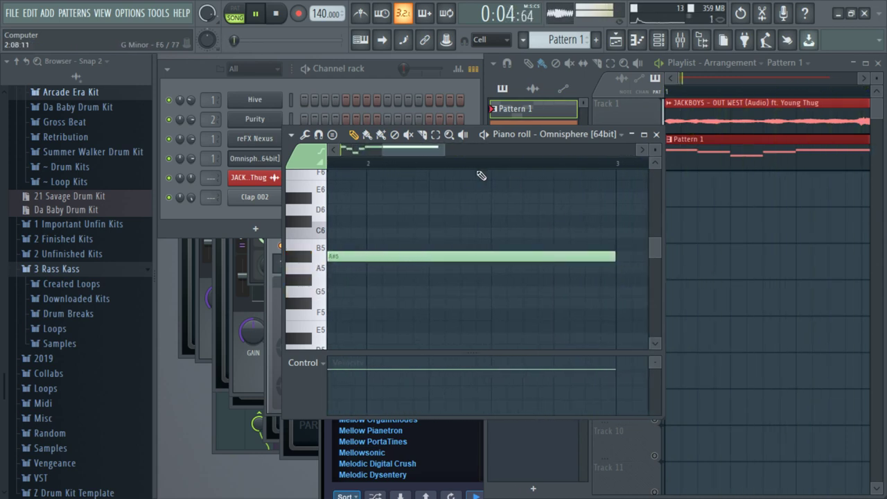
pyautogui.press('space')
# - Copy the two-bar melody to bar 3 and delete the copy's opening A#5 and first A5 notes
pyautogui.moveTo(444, 150); pyautogui.dragTo(522, 151)
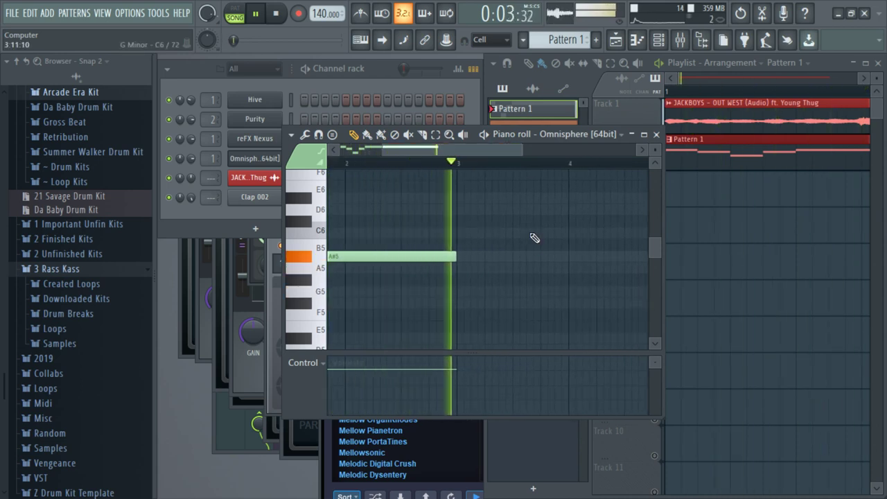
pyautogui.hotkey('ctrl', 'v')
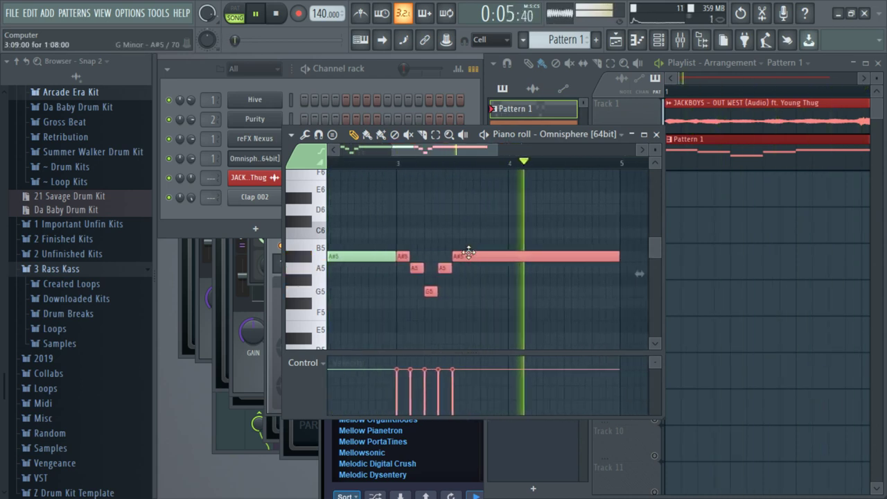
pyautogui.press('space')
pyautogui.rightClick(402, 257)
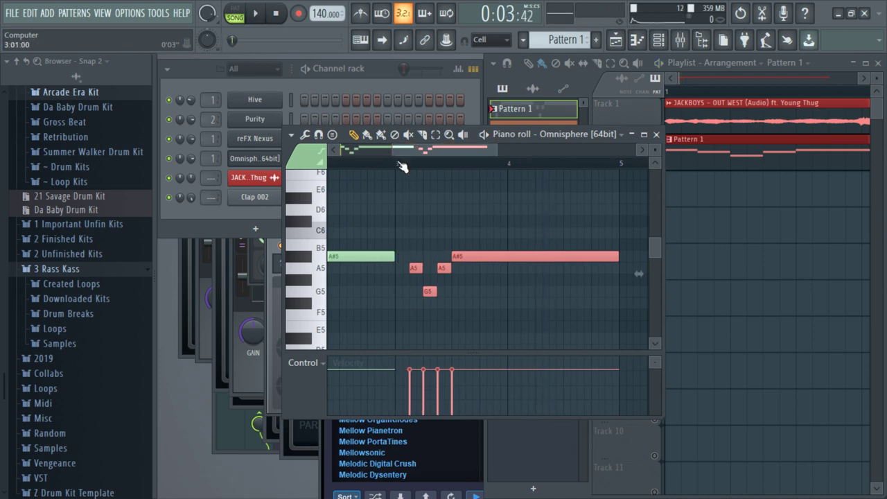
pyautogui.press('space')
pyautogui.keyDown('ctrl'); pyautogui.click(508, 325); pyautogui.keyUp('ctrl')
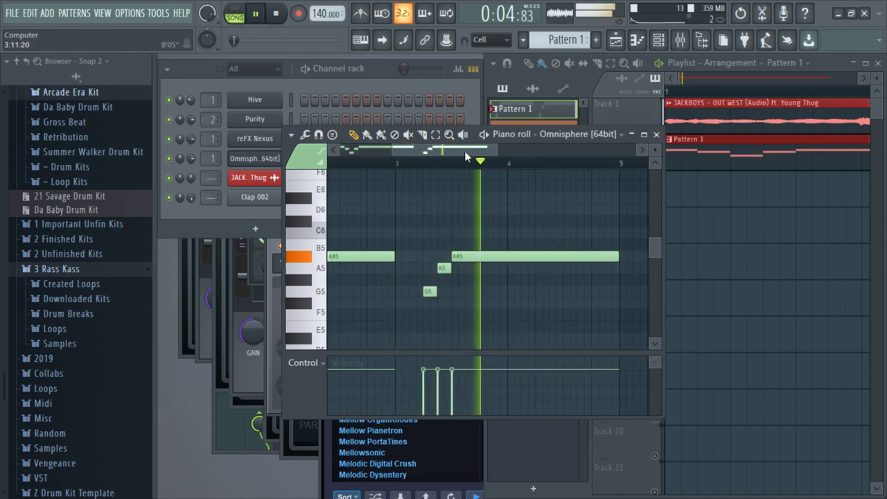
# - Shorten the long A#5 starting at 3:09 to one bar and check its ending by playback
pyautogui.moveTo(464, 151); pyautogui.dragTo(498, 151)
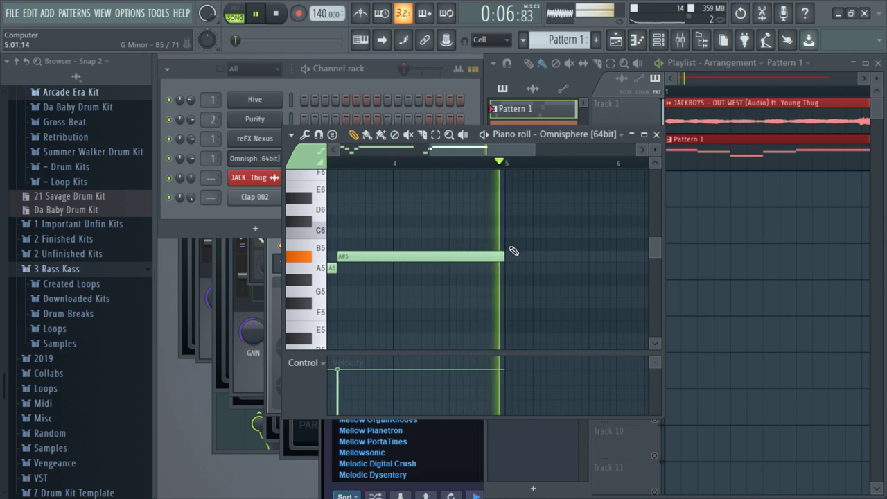
pyautogui.press('space')
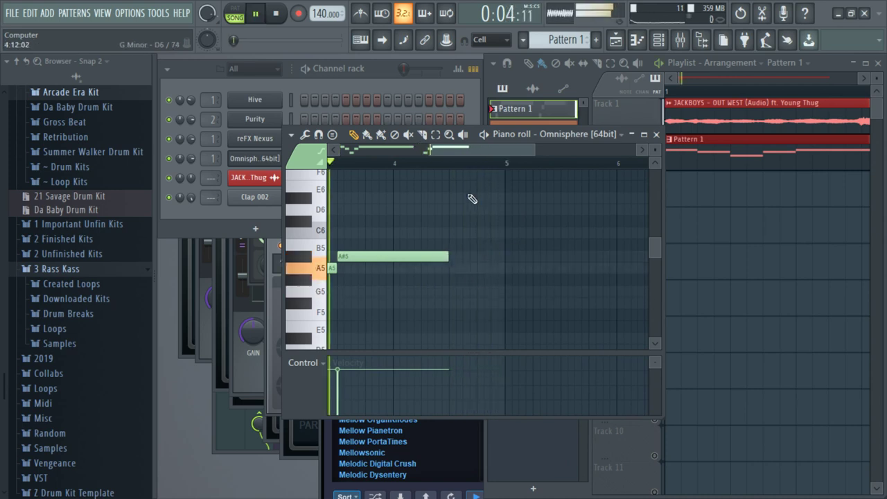
pyautogui.press('space')
pyautogui.press('space')
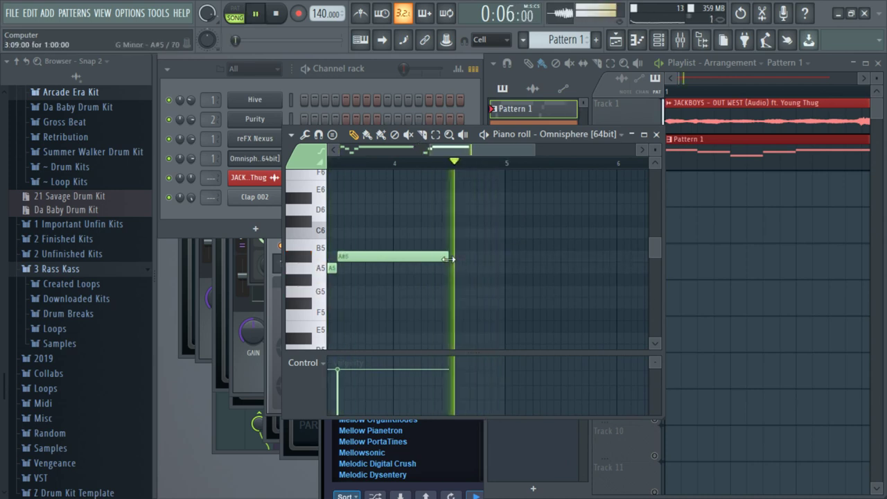
pyautogui.press('space')
pyautogui.press('space')
pyautogui.press('space')
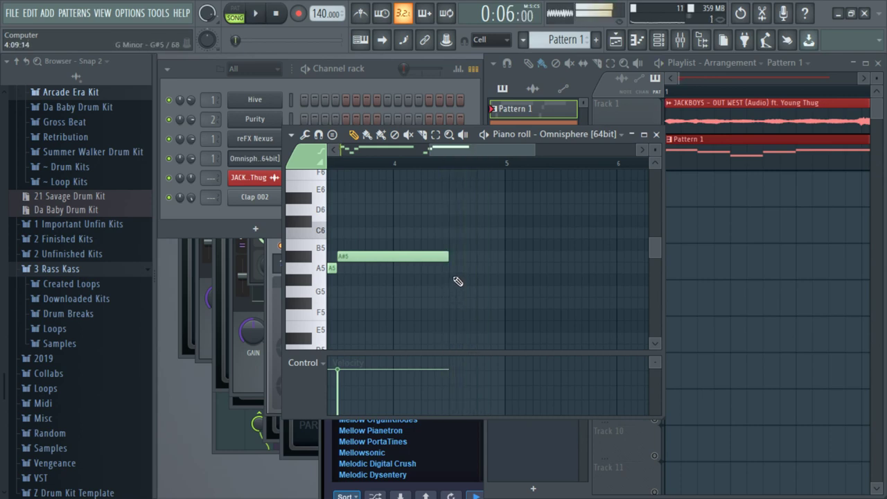
# - Add a four-step A5 at 4:09 followed by a four-step C6 at 4:13, and play the phrase
pyautogui.click(454, 268)
pyautogui.moveTo(557, 268); pyautogui.dragTo(491, 268)
pyautogui.click(481, 222)
pyautogui.moveTo(483, 236); pyautogui.dragTo(483, 235)
pyautogui.press('space')
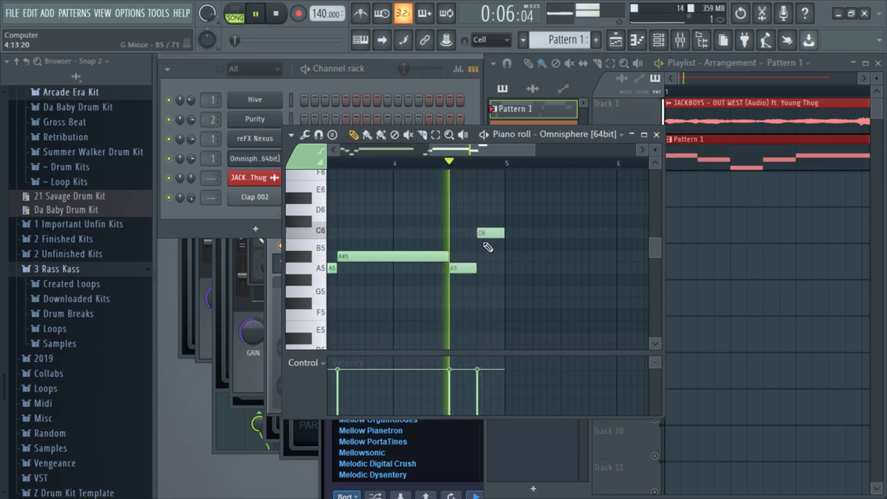
# - Duplicate the four-bar flute melody to bars 5 through 8 and deselect the copied notes
pyautogui.moveTo(547, 151)
pyautogui.mouseDown()
pyautogui.moveTo(588, 151)
pyautogui.moveTo(480, 151)
pyautogui.moveTo(547, 153)
pyautogui.mouseUp()
pyautogui.hotkey('ctrl', 'b')
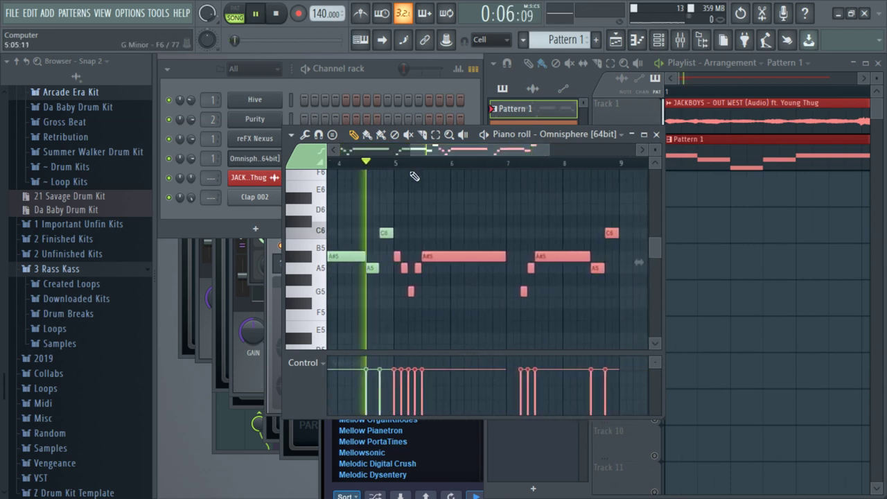
pyautogui.keyDown('ctrl'); pyautogui.click(494, 315); pyautogui.keyUp('ctrl')
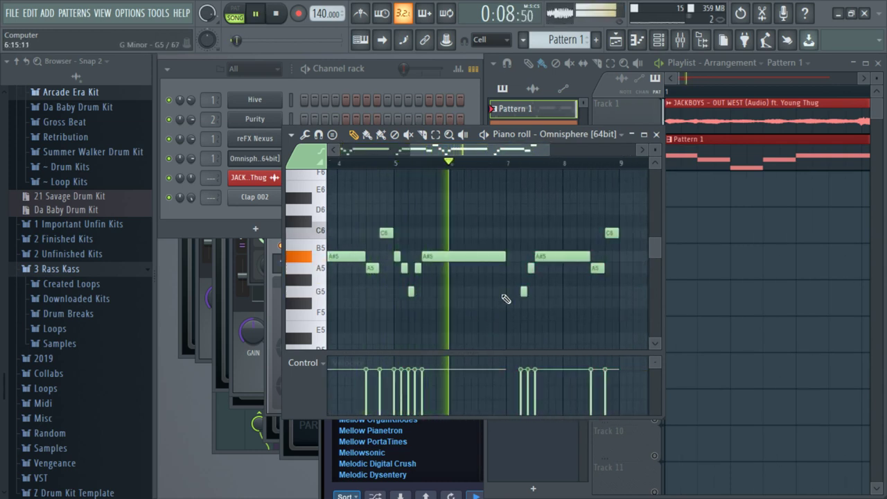
# - Shorten the long A#5 starting in bar 5 to one bar and add four-step A5 and C6 notes filling the rest of bar 6
pyautogui.press('space')
pyautogui.moveTo(504, 257); pyautogui.dragTo(484, 270)
pyautogui.rightClick(492, 270)
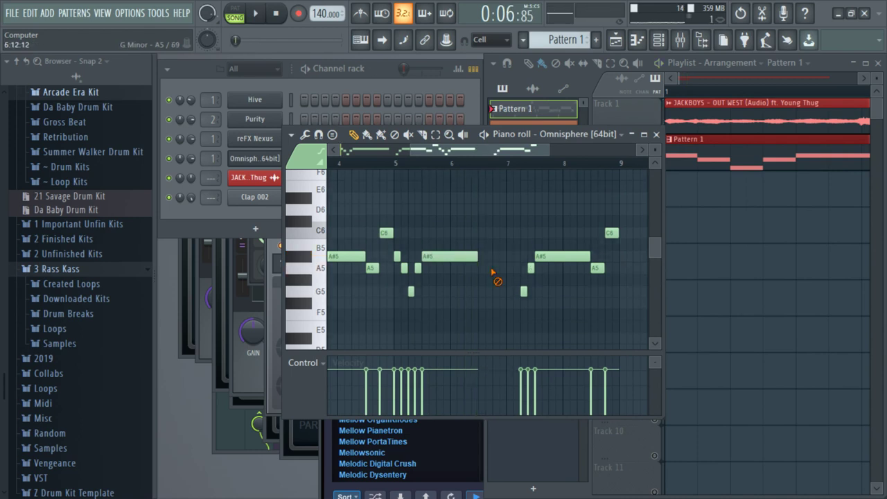
pyautogui.click(477, 270)
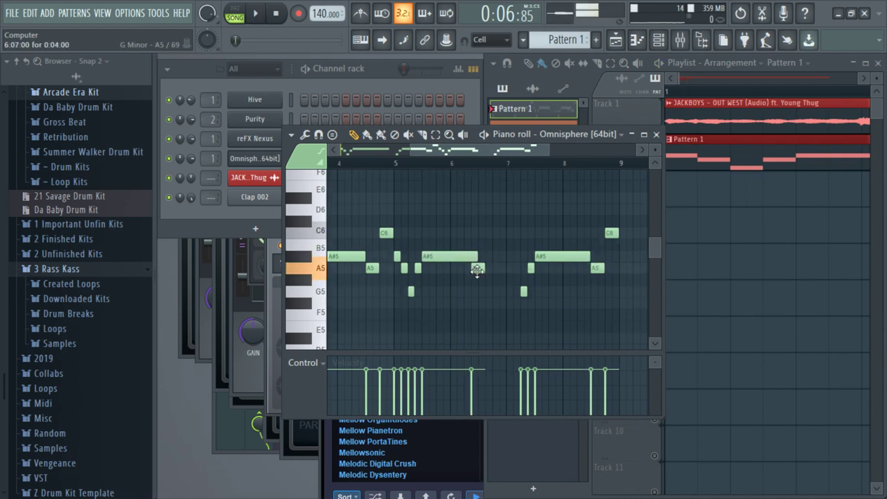
pyautogui.click(501, 234)
pyautogui.press('space')
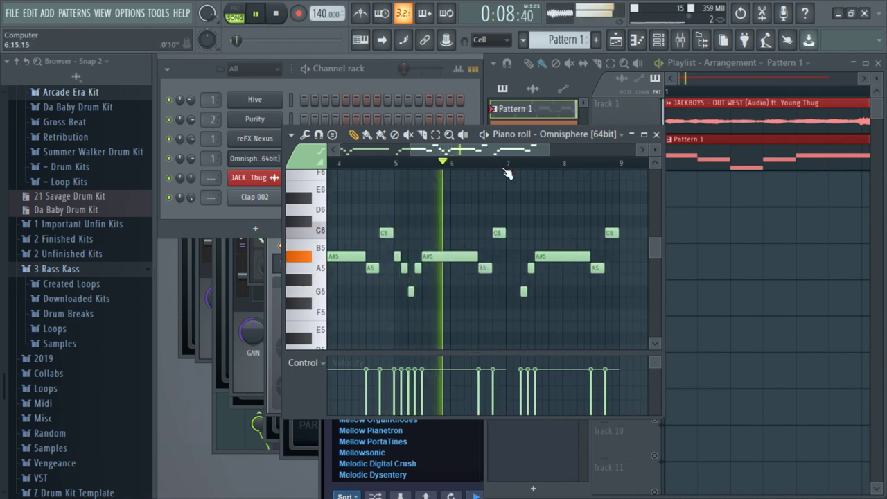
# - Duplicate the eight-bar Pattern 1 clip on Track 2 so the copy starts at bar 9
pyautogui.moveTo(499, 150); pyautogui.dragTo(515, 153)
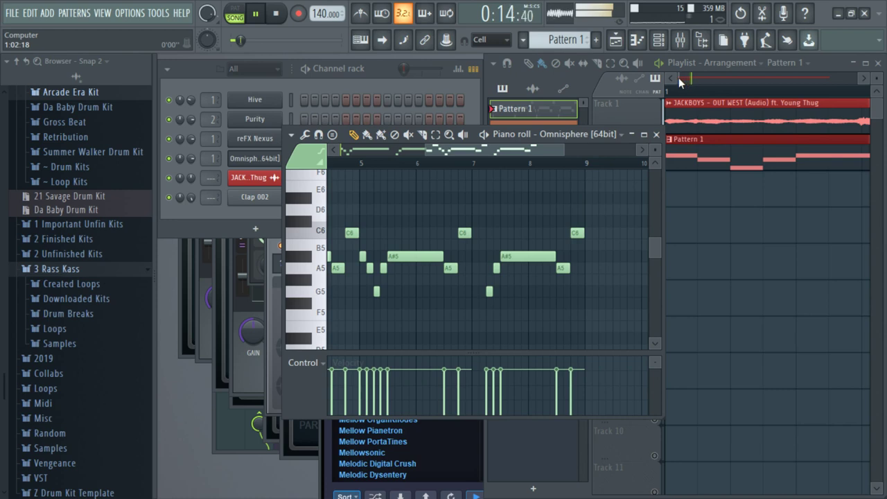
pyautogui.moveTo(682, 79)
pyautogui.mouseDown()
pyautogui.moveTo(708, 79)
pyautogui.moveTo(696, 79)
pyautogui.mouseUp()
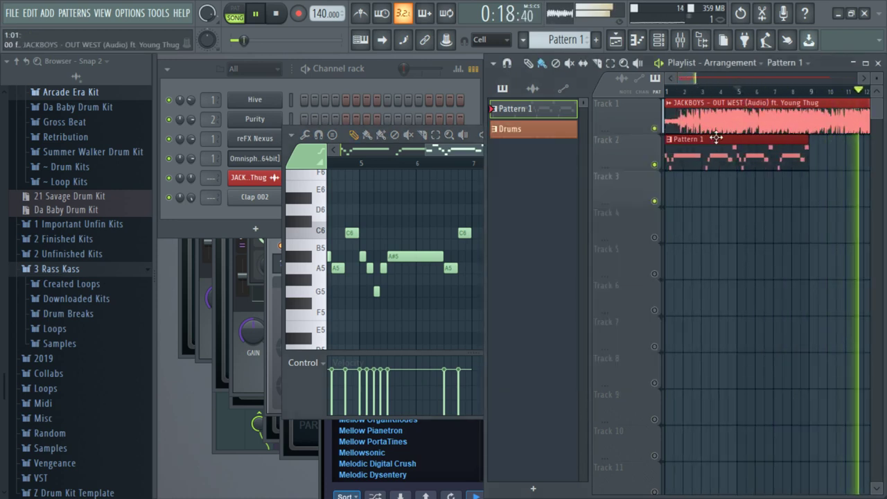
pyautogui.hotkey('ctrl', 'b')
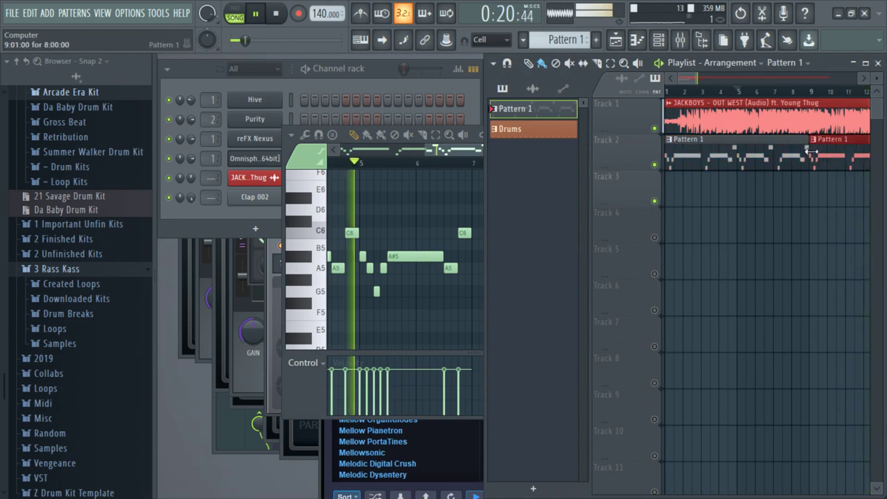
# - Play the arrangement from around bar 14 and mute the flute melody on Track 2
pyautogui.moveTo(696, 78); pyautogui.dragTo(707, 78)
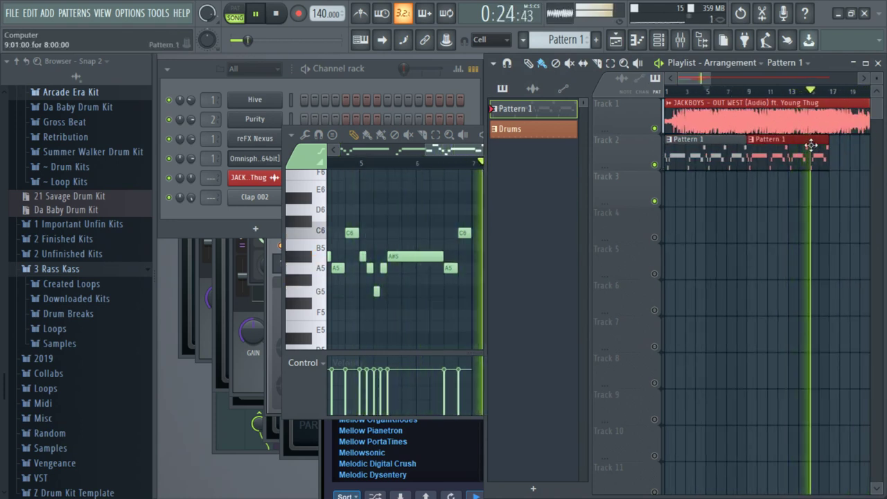
pyautogui.press('space')
pyautogui.click(803, 93)
pyautogui.press('space')
pyautogui.click(654, 165)
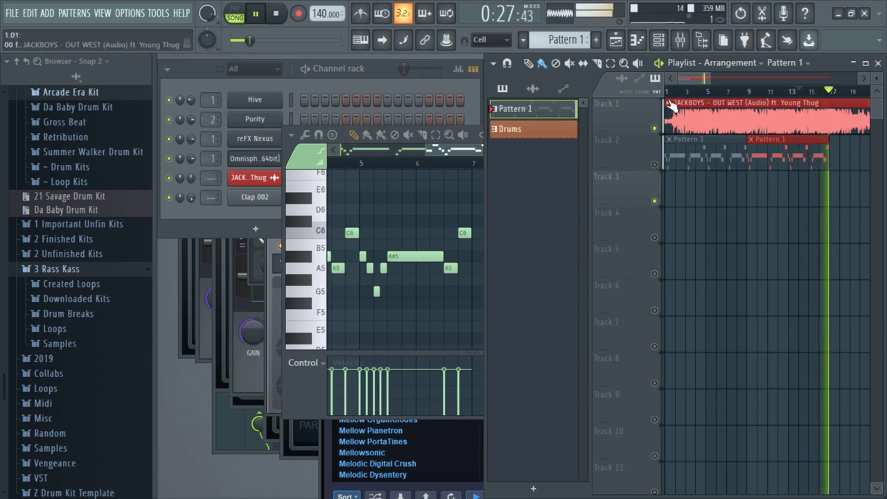
# - Replace the second Pattern 1 clip on Track 2 with two-bar Pattern 1 clips starting at bars 9, 11, 13, 15 and 17
pyautogui.rightClick(793, 162)
pyautogui.click(770, 162)
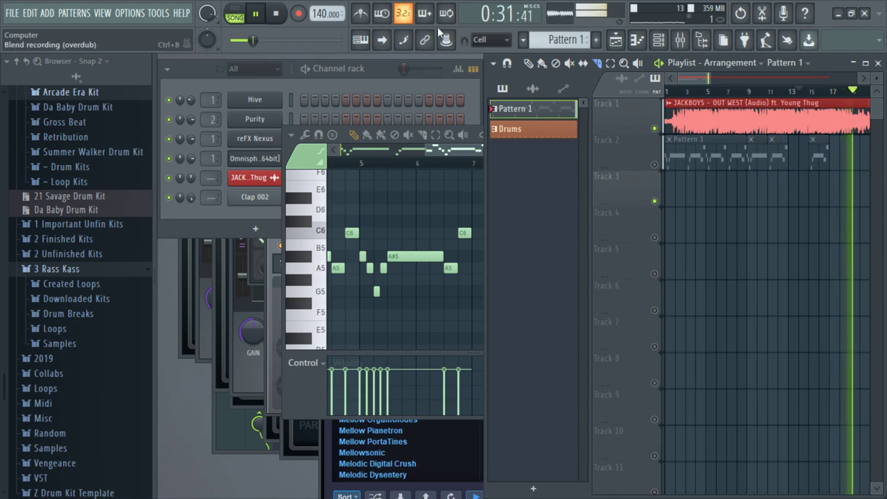
pyautogui.click(529, 63)
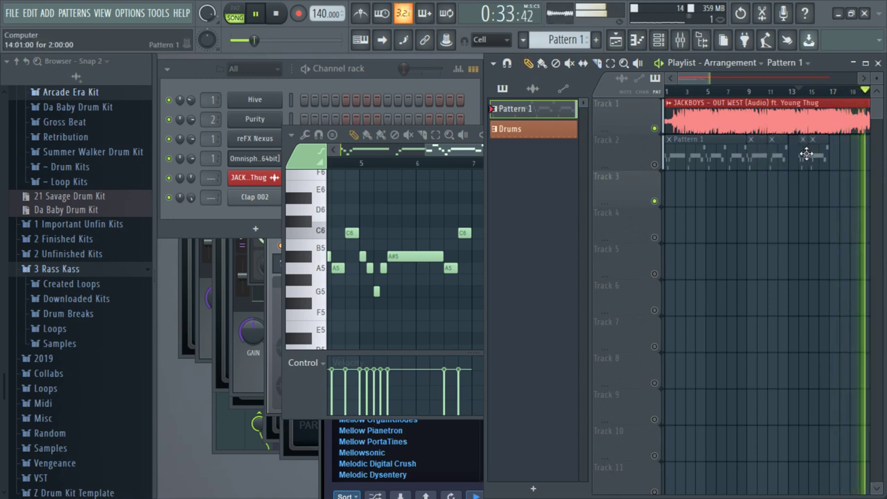
pyautogui.click(790, 91)
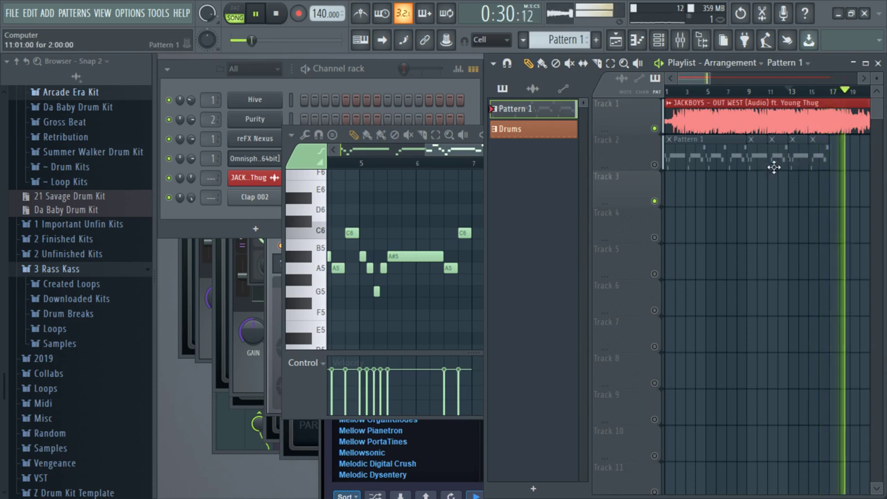
pyautogui.click(842, 161)
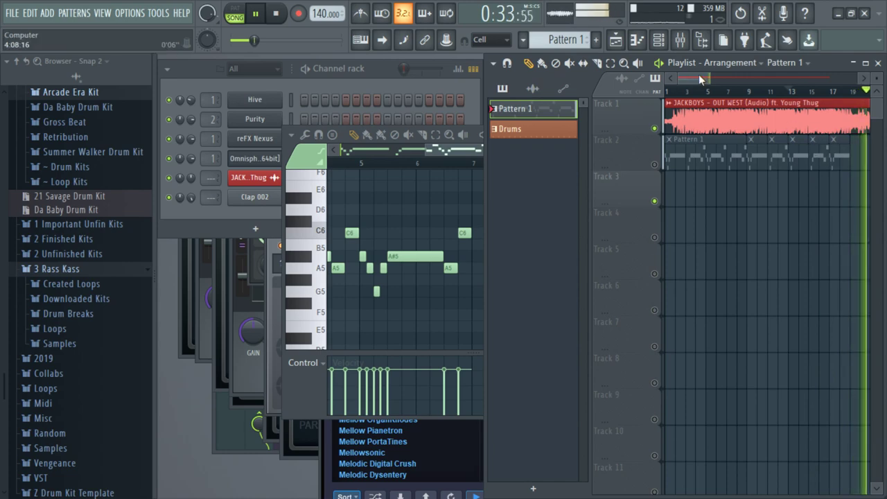
# - Save the project as "JACKBOYS - OUTWEST (INSTRUMENTAL)" in the Remakes folder under Projects
pyautogui.hotkey('ctrl', 's')
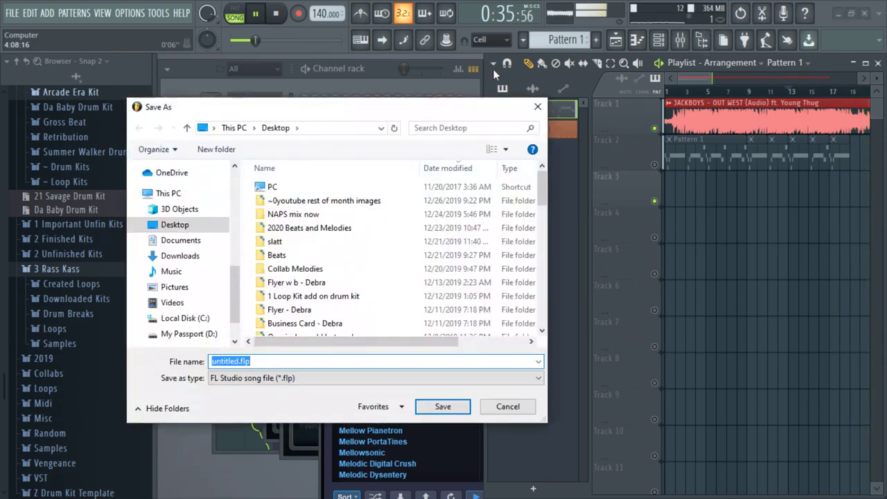
pyautogui.moveTo(233, 272); pyautogui.dragTo(242, 199)
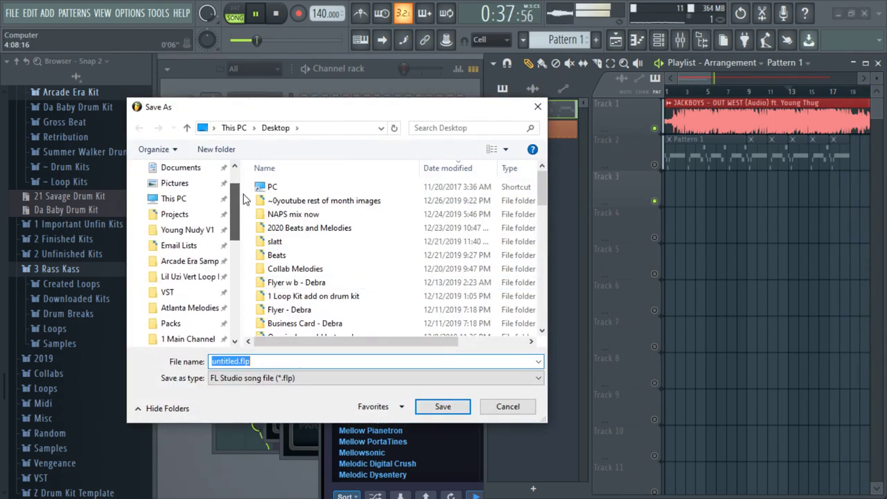
pyautogui.scroll(2, 178, 257)
pyautogui.click(214, 239)
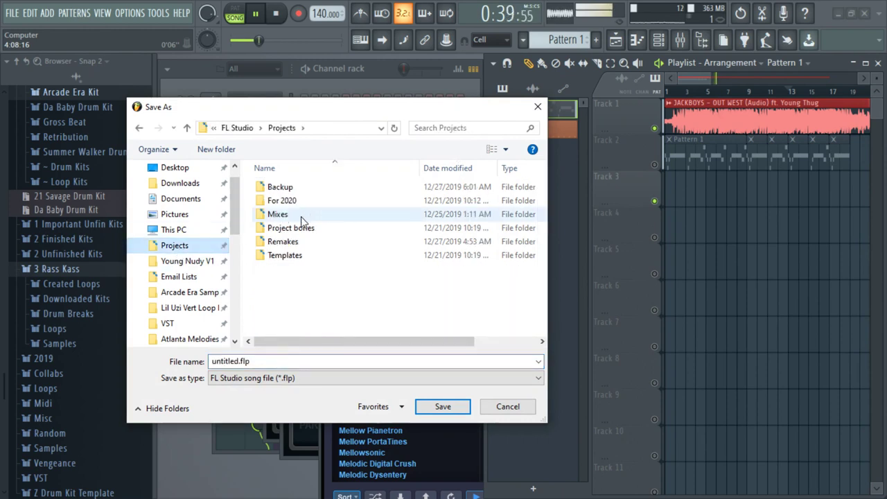
pyautogui.doubleClick(296, 236)
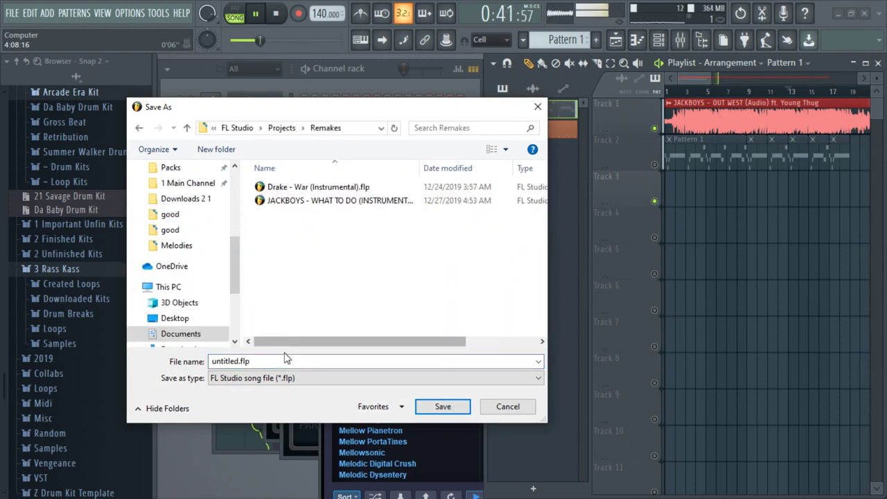
pyautogui.doubleClick(241, 360)
pyautogui.write('JACKBOYS')
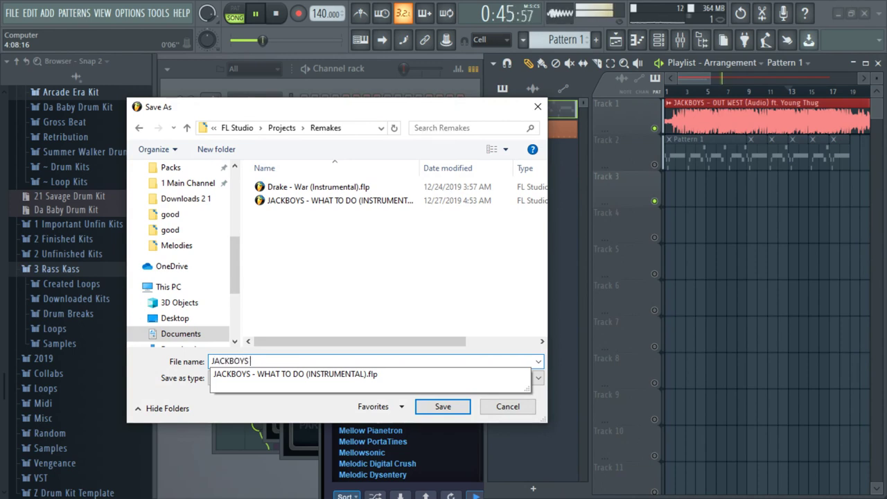
pyautogui.write(' - OUTWEST (INSTRUMENTAL')
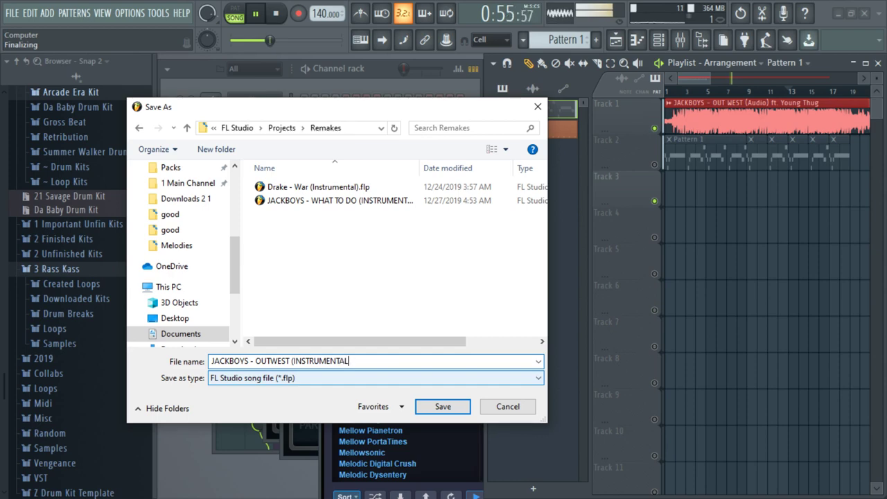
pyautogui.press('Return')
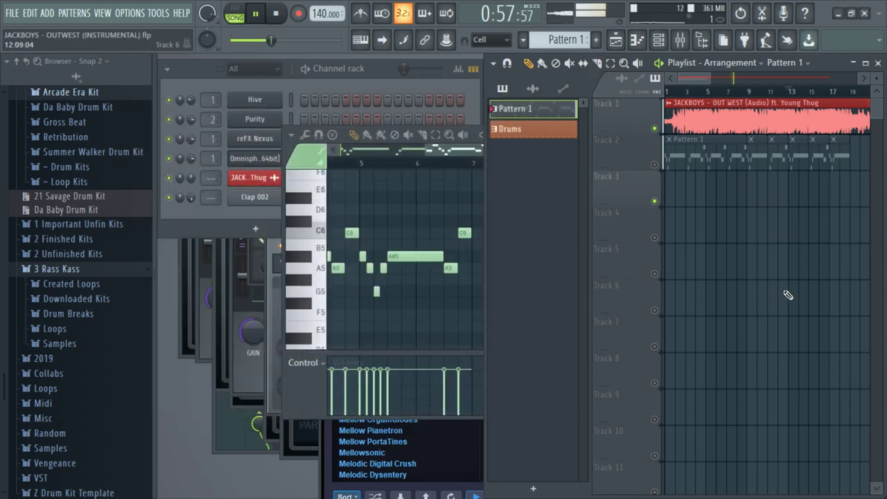
# - Insert a track above the OUT WEST audio and place a unique copy of the audio clip on Track 1
pyautogui.moveTo(707, 77); pyautogui.dragTo(682, 77)
pyautogui.rightClick(645, 104)
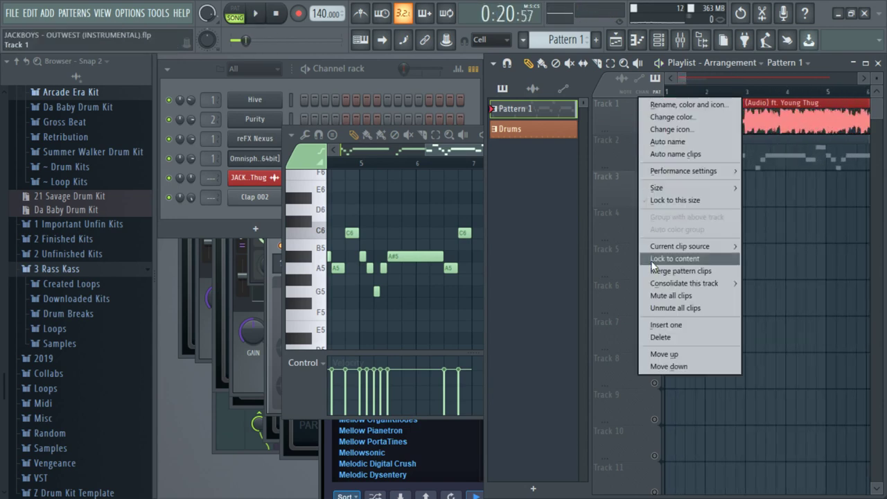
pyautogui.click(665, 325)
pyautogui.click(675, 99)
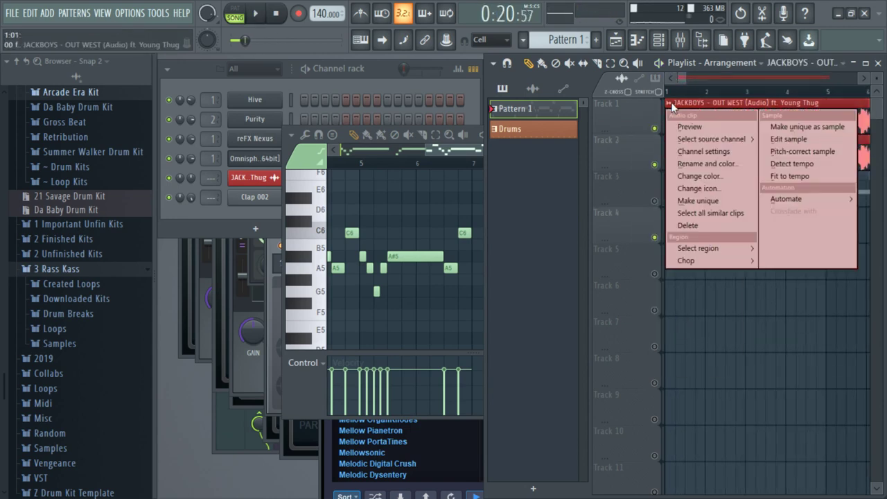
pyautogui.click(718, 204)
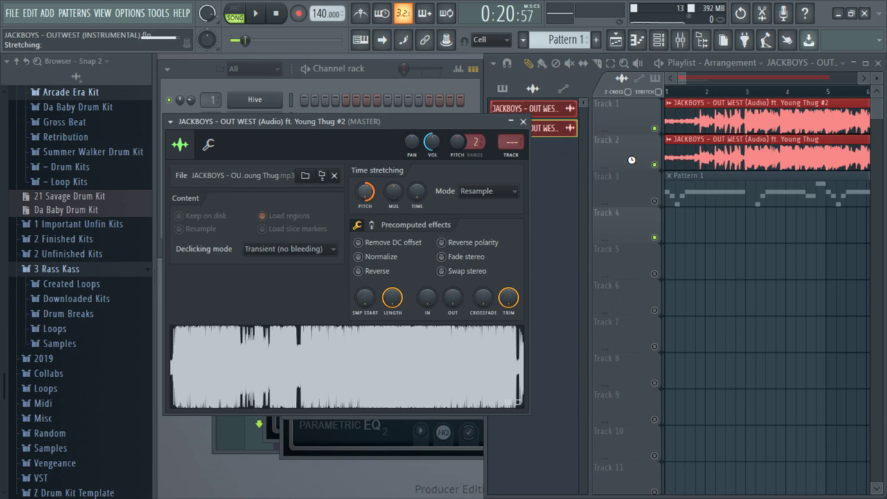
# - Insert an empty track below the copied audio clip, solo Track 1 and play its opening from about 1:13
pyautogui.rightClick(631, 160)
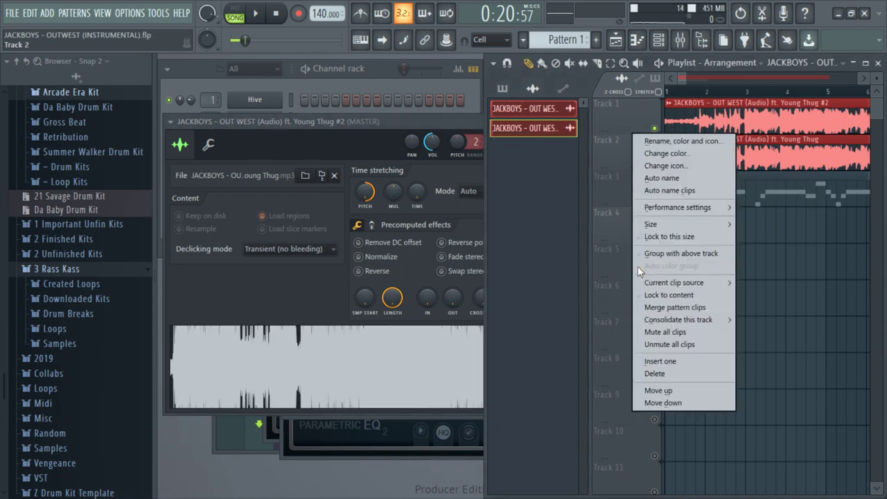
pyautogui.click(685, 365)
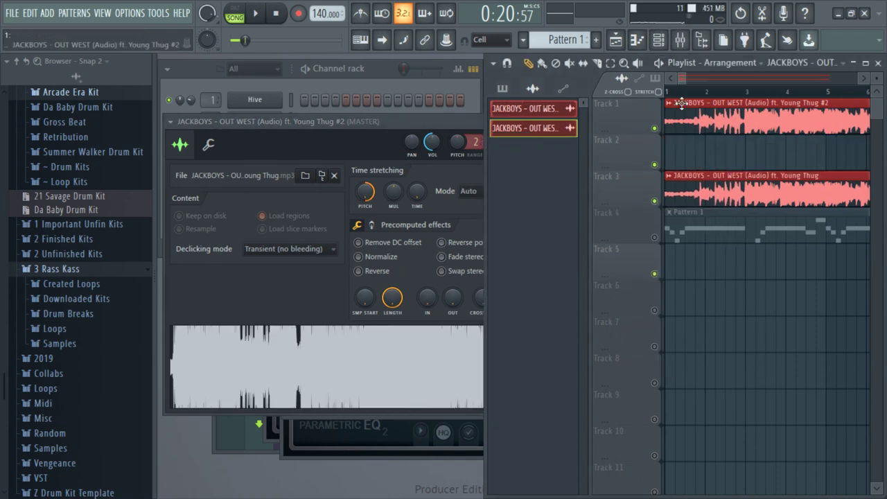
pyautogui.rightClick(662, 135)
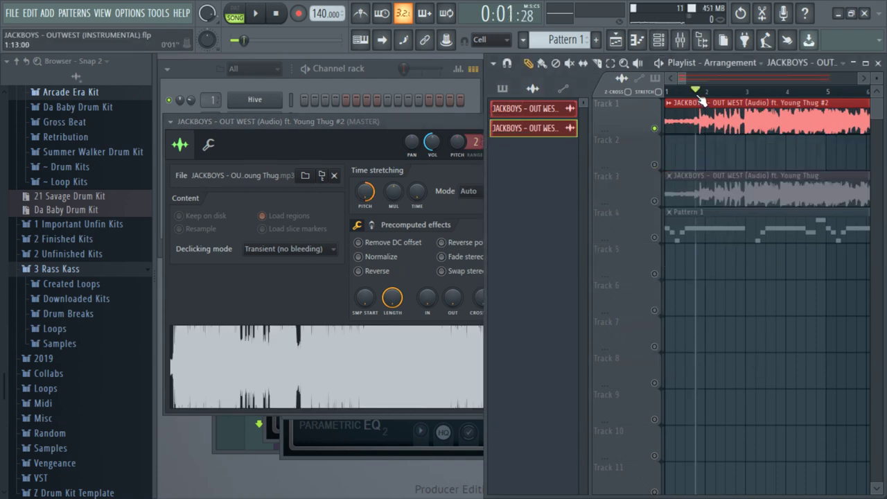
pyautogui.press('space')
pyautogui.press('space')
# - Create Pattern 3 with its default name and place a one-bar clip of it at bar 1 of Track 2
pyautogui.click(597, 41)
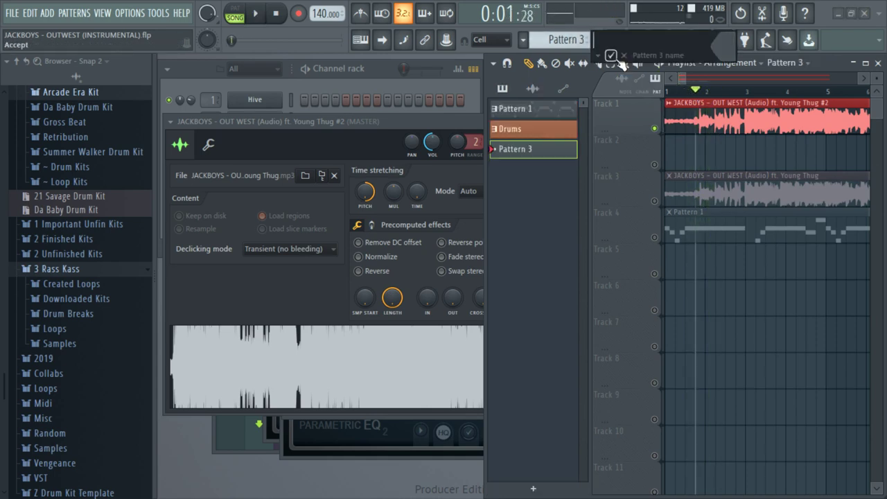
pyautogui.click(615, 58)
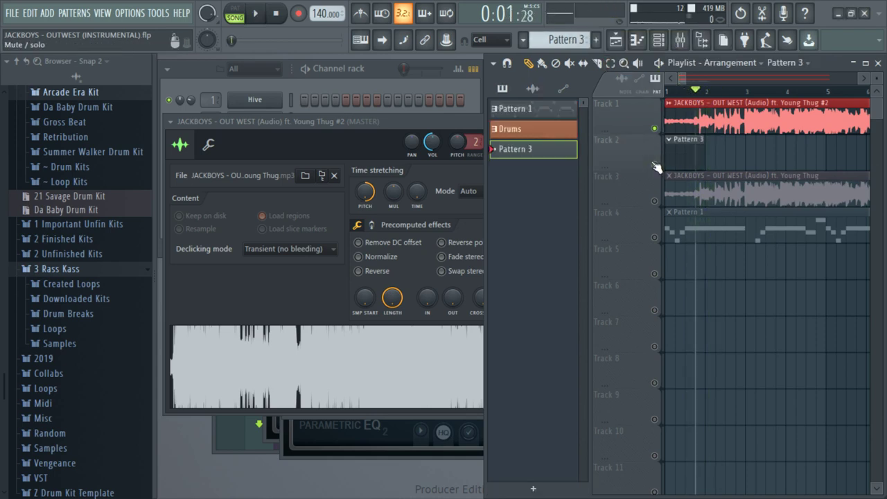
pyautogui.click(356, 78)
# - Unmute Track 2 and rename it BASS
pyautogui.rightClick(653, 138)
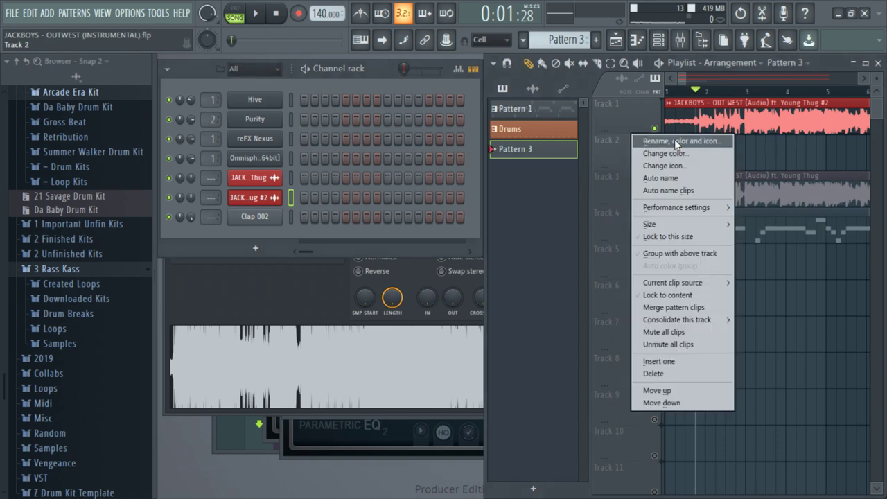
pyautogui.click(676, 139)
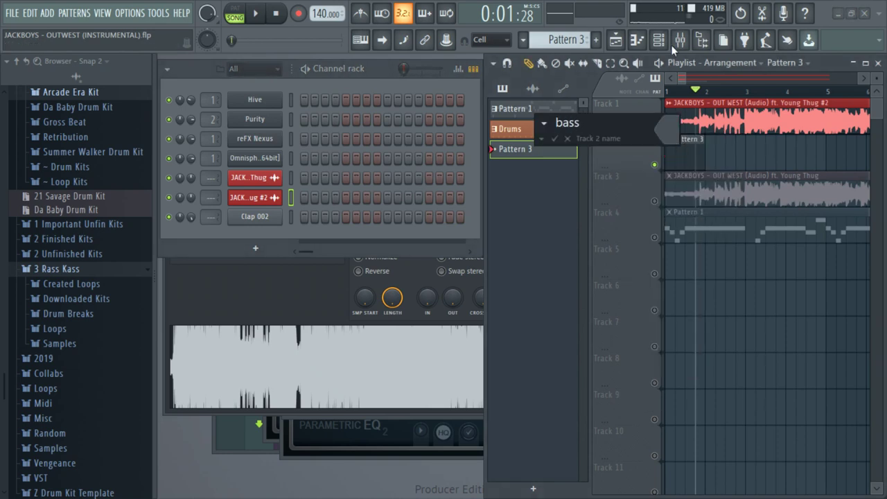
pyautogui.write('BASS')
pyautogui.press('Return')
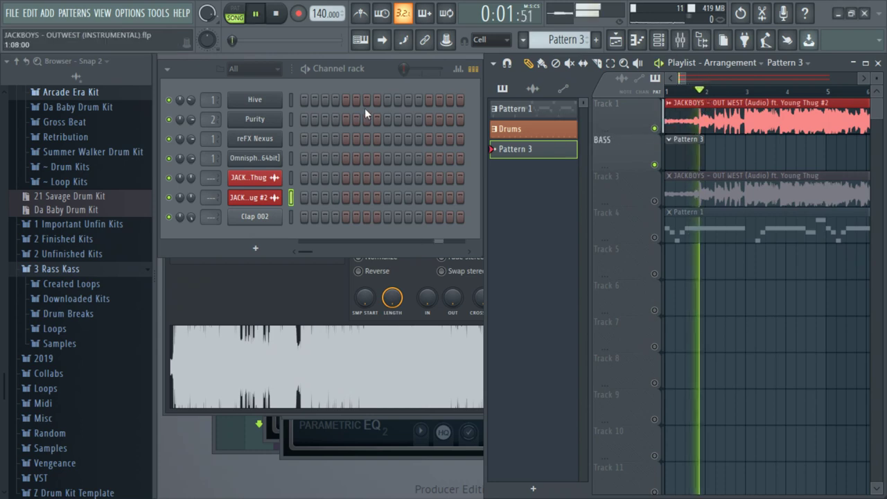
# - Open the Hive channel's piano roll for Pattern 3, place a four-step G5 at the start of bar 1 and play it
pyautogui.click(260, 102)
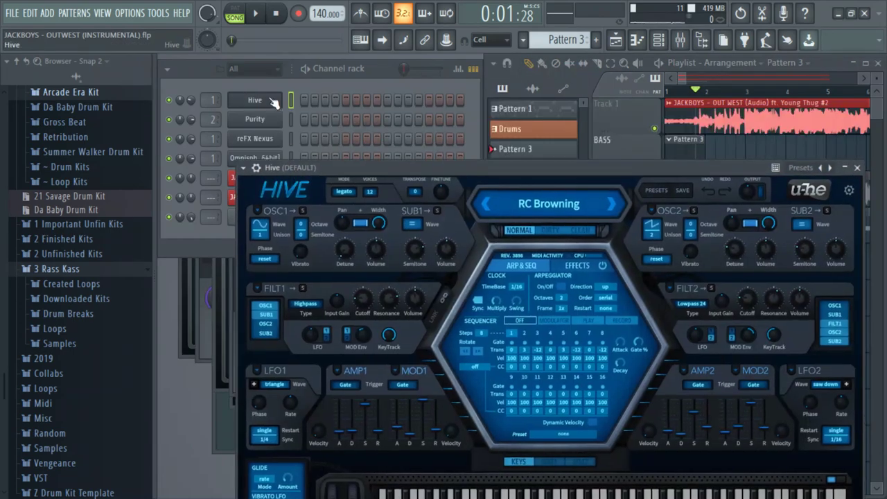
pyautogui.rightClick(261, 102)
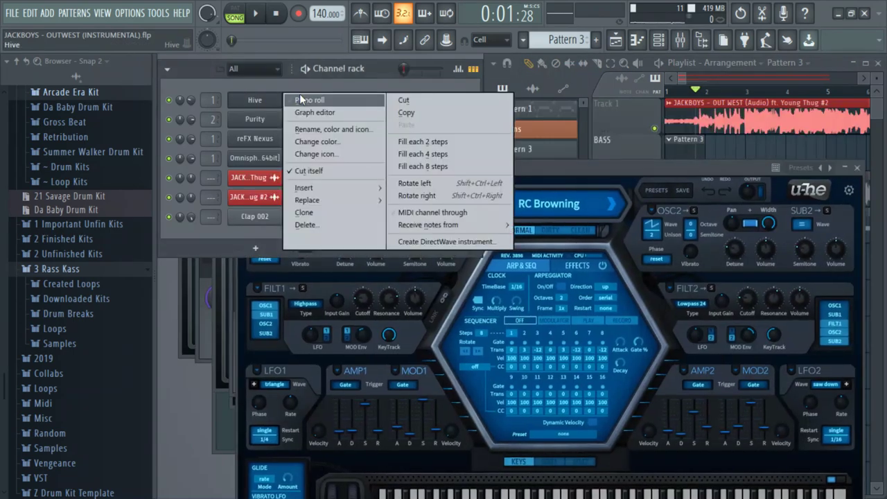
pyautogui.click(302, 100)
pyautogui.moveTo(516, 150); pyautogui.dragTo(361, 151)
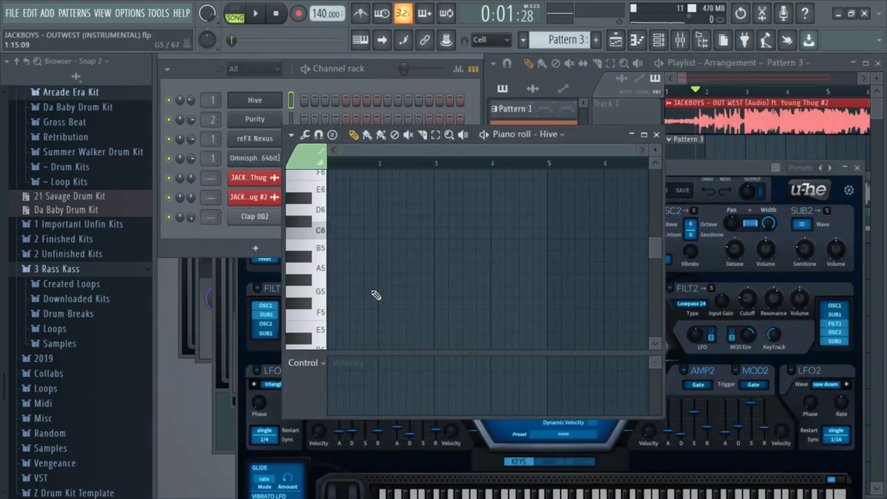
pyautogui.scroll(-5, 375, 277)
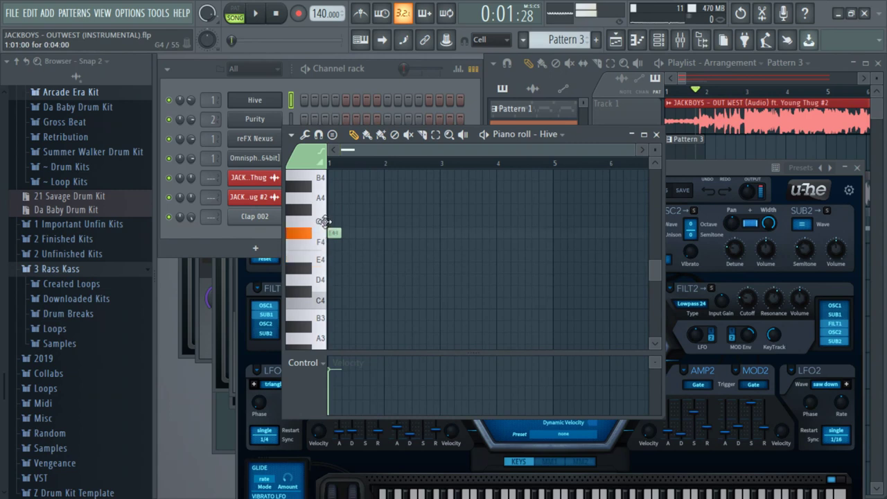
pyautogui.scroll(5, 316, 208)
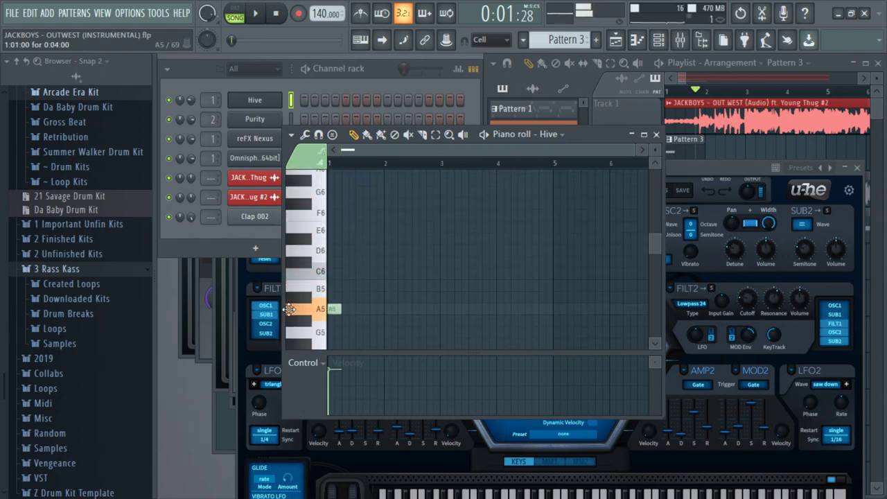
pyautogui.scroll(-2, 305, 291)
pyautogui.press('space')
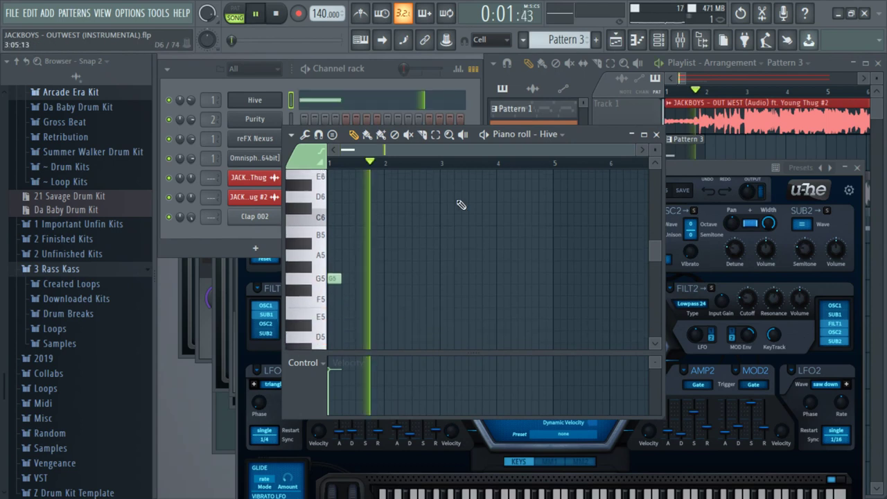
# - Add four-step G5 notes at 2:01 and 2:13, delete the G5 at the start of bar 1 and play the result
pyautogui.click(429, 262)
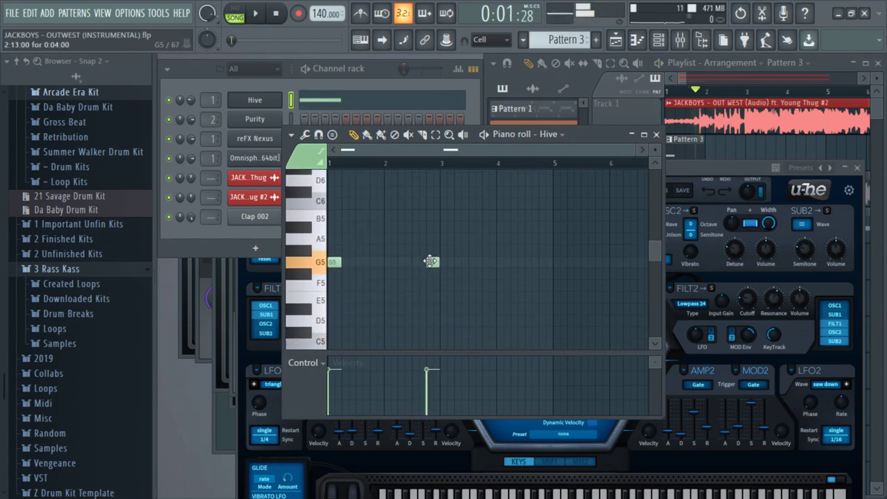
pyautogui.press('space')
pyautogui.click(385, 262)
pyautogui.rightClick(336, 263)
pyautogui.press('space')
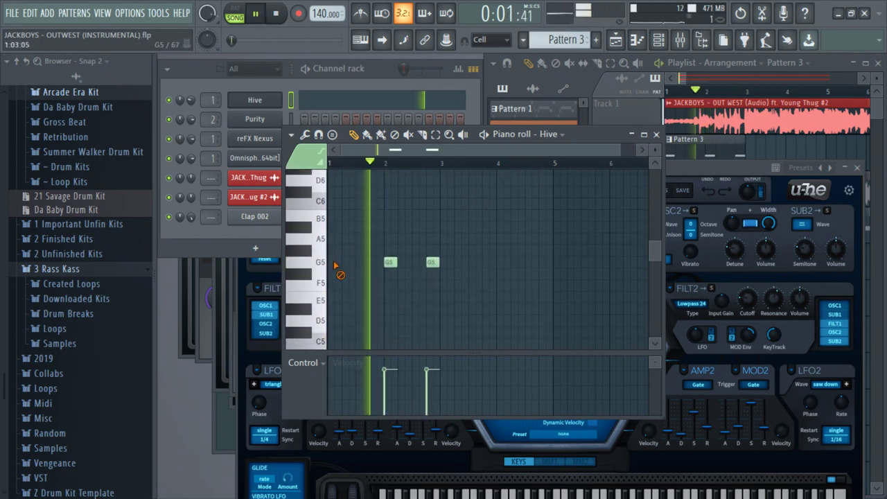
# - Move the first G5 to 1:15 and shorten it to two steps, delete the G5 at 2:13 and check the timing by playback
pyautogui.press('space')
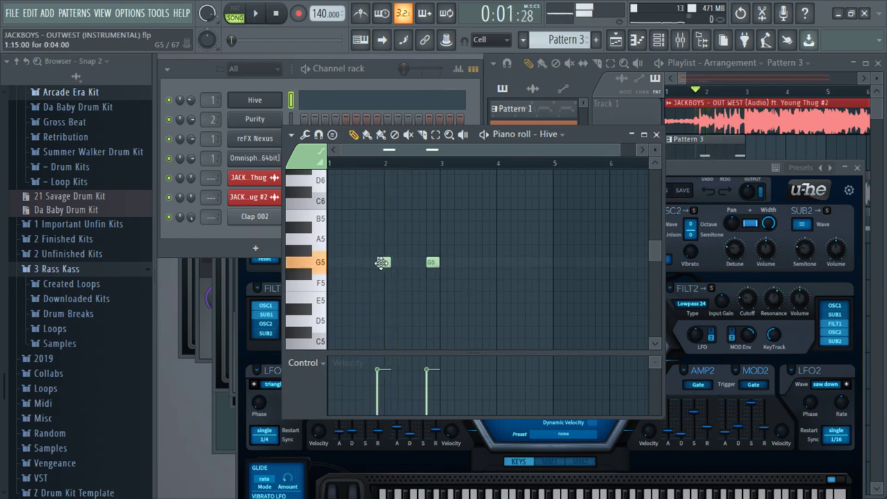
pyautogui.press('space')
pyautogui.rightClick(428, 262)
pyautogui.press('space')
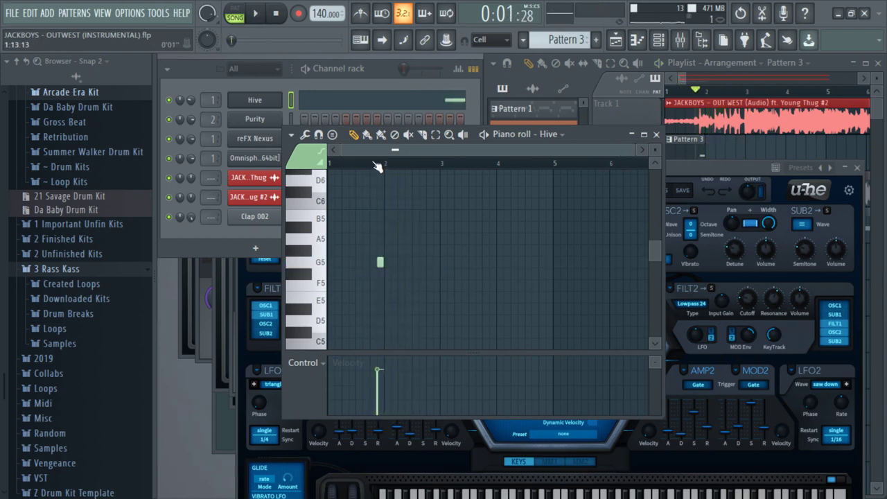
pyautogui.press('space')
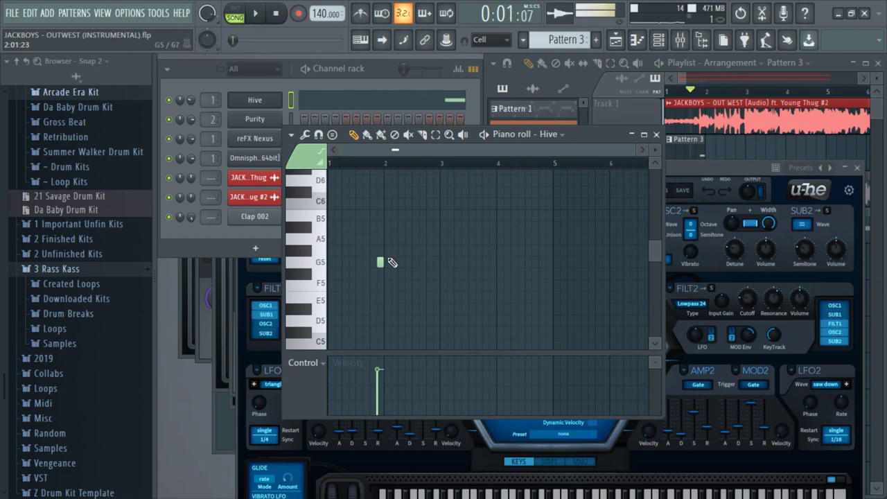
# - Add a two-step G#5 to the Hive bass line, move it to 2:05 and check its timing by playback
pyautogui.press('space')
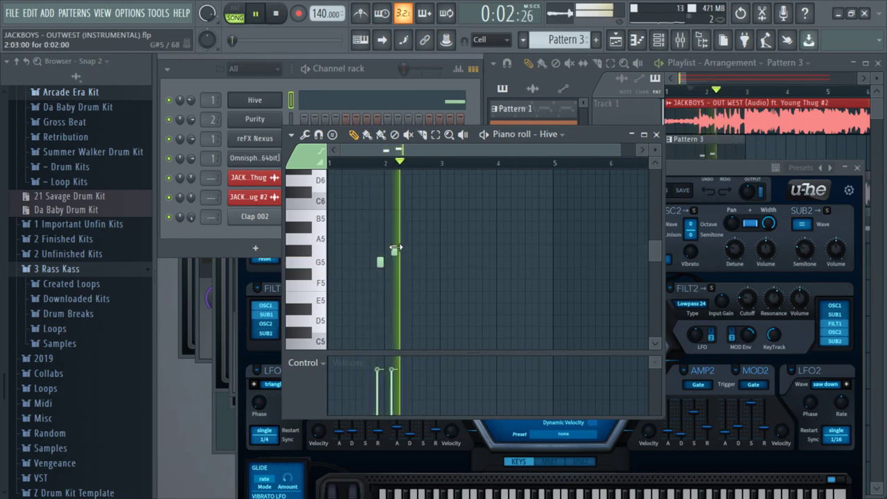
pyautogui.press('space')
pyautogui.moveTo(392, 251); pyautogui.dragTo(399, 250)
pyautogui.press('space')
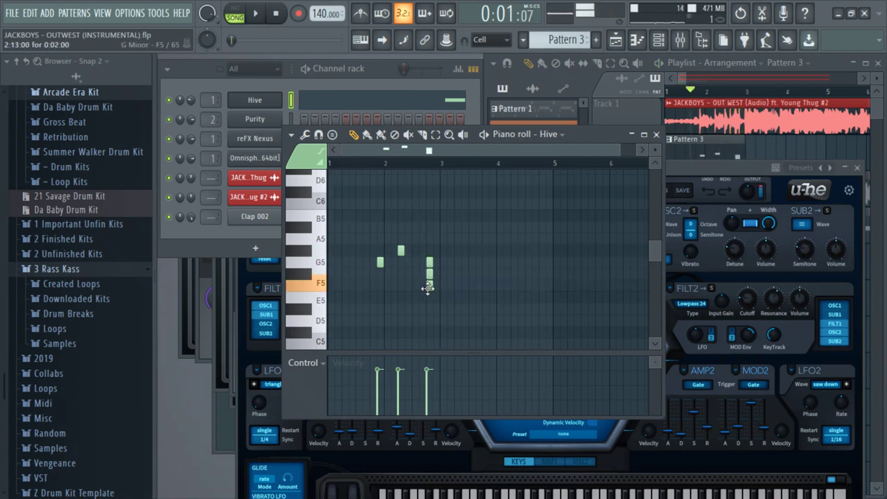
# - Keep a two-step F5 at 2:13 without the stray notes above it, add a one-step F5 at 2:11 and play the result
pyautogui.rightClick(430, 272)
pyautogui.press('space')
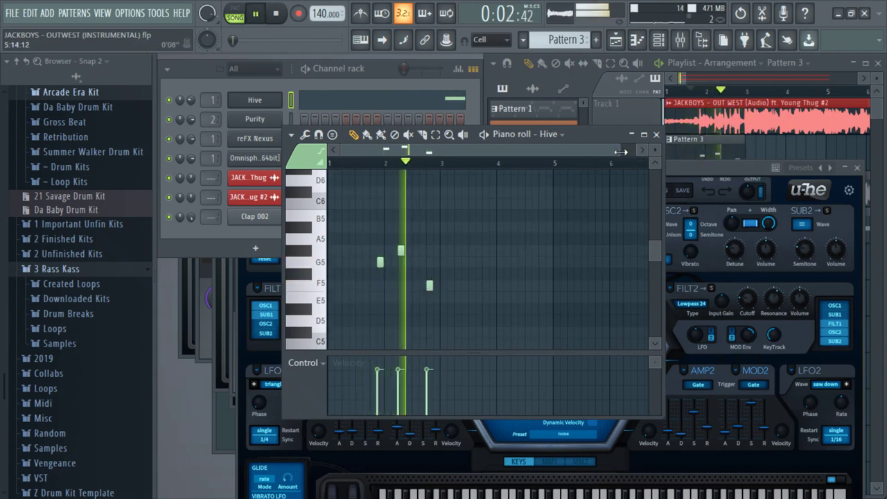
pyautogui.moveTo(619, 149); pyautogui.dragTo(475, 148)
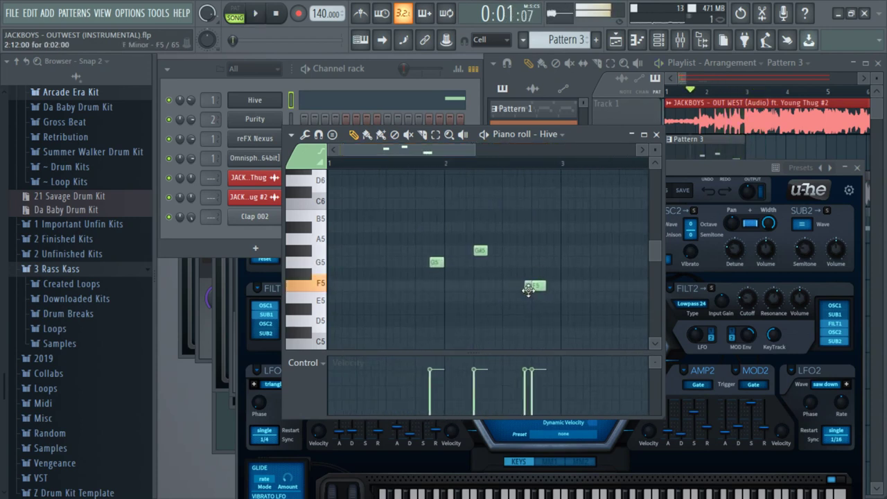
pyautogui.moveTo(528, 290); pyautogui.dragTo(523, 292)
pyautogui.press('space')
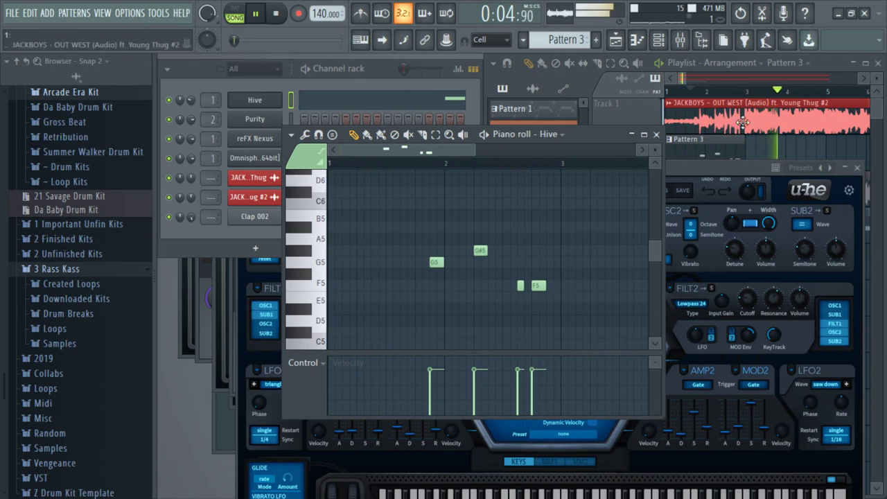
# - Cue playback at bar 3, add Metro 808 001 from the 21 Savage Drum Kit's 808s as a new channel and open its piano roll
pyautogui.click(752, 91)
pyautogui.press('space')
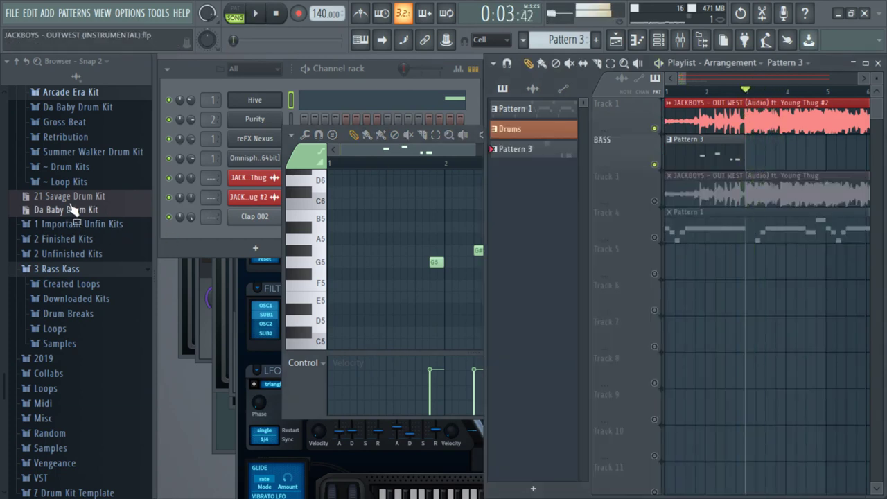
pyautogui.scroll(5, 77, 249)
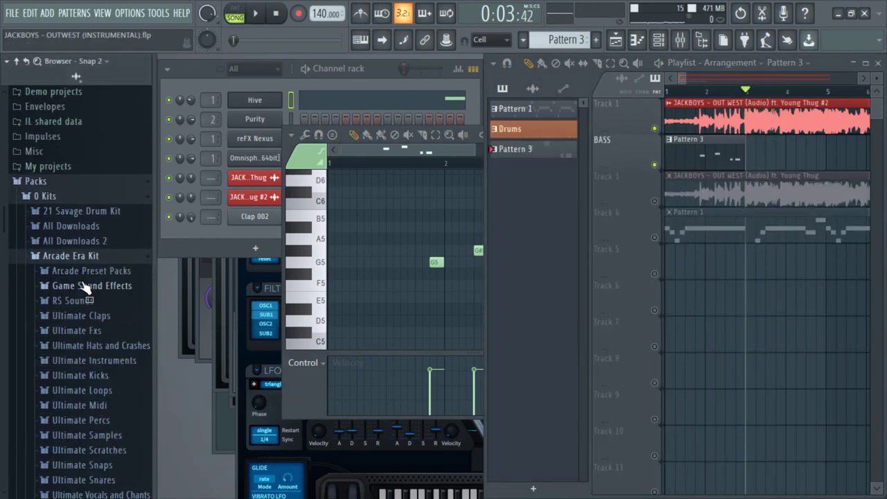
pyautogui.click(81, 259)
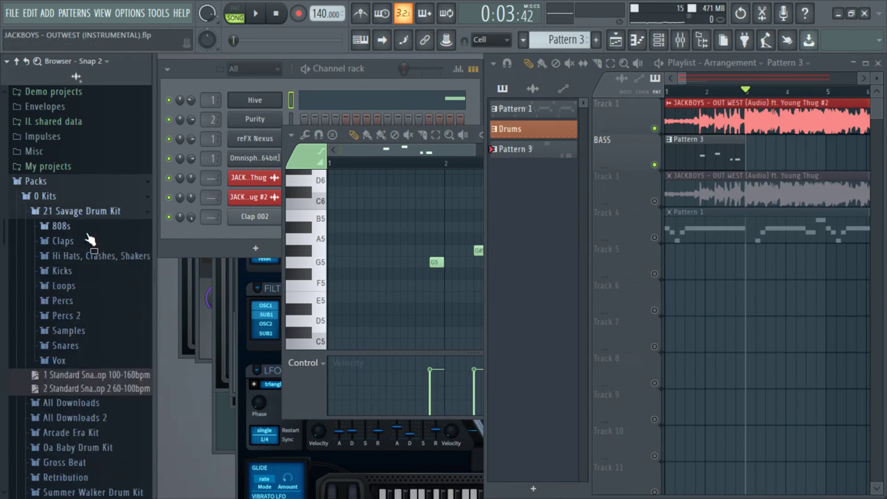
pyautogui.click(80, 233)
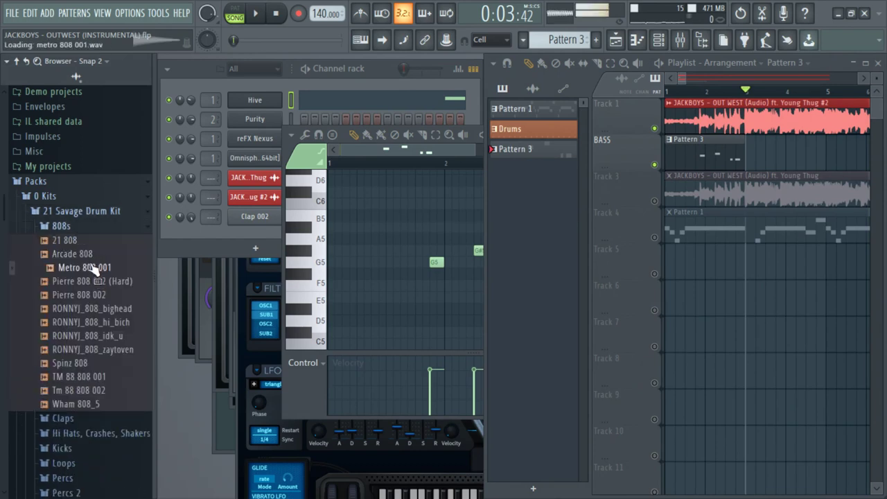
pyautogui.moveTo(259, 228); pyautogui.dragTo(256, 228)
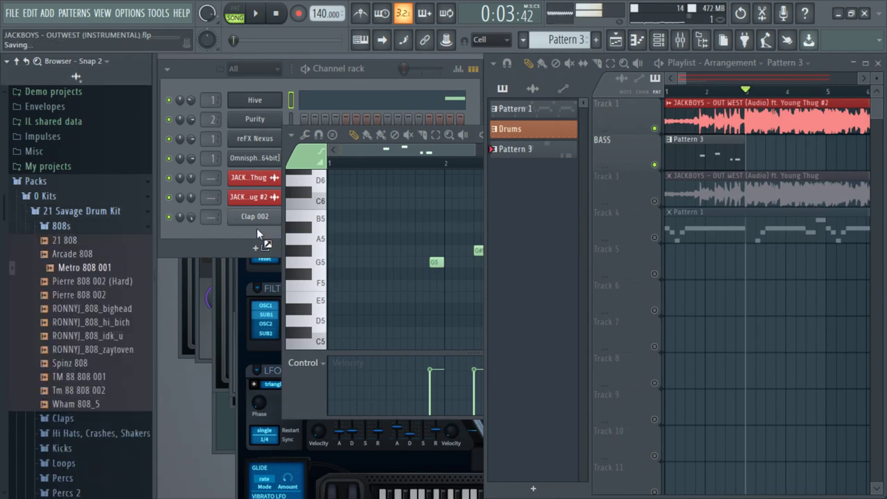
pyautogui.click(307, 237)
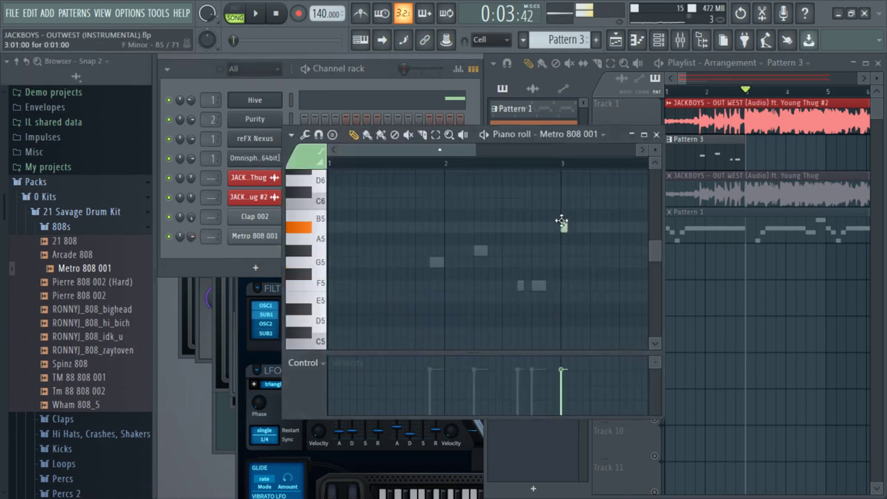
# - Place a six-step B5 at 3:01 for Metro 808 001 and play it against the reference audio
pyautogui.moveTo(562, 222); pyautogui.dragTo(565, 215)
pyautogui.press('space')
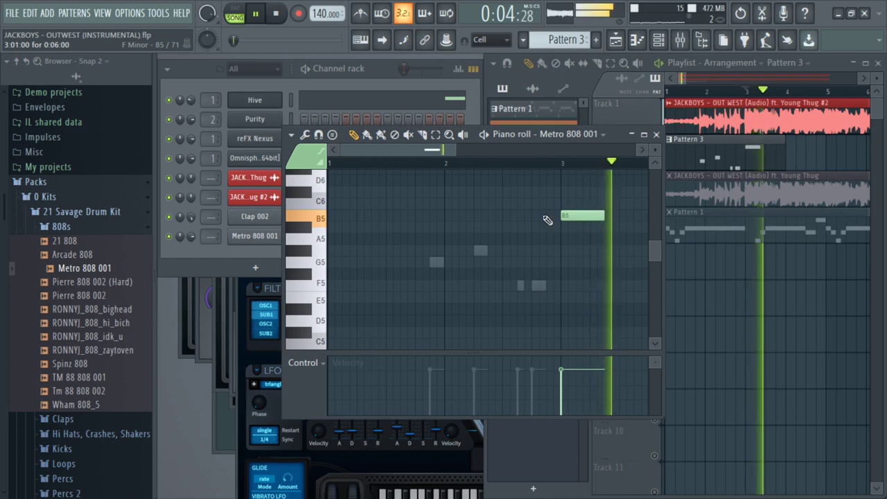
pyautogui.rightClick(277, 235)
pyautogui.click(331, 320)
pyautogui.rightClick(519, 267)
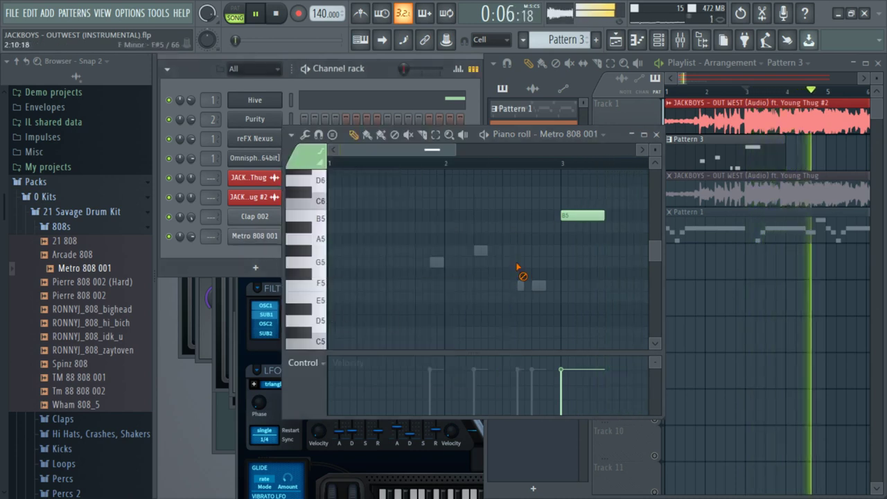
pyautogui.press('space')
# - Add a second six-step B5 at 3:15 during playback and lower the system volume to 32
pyautogui.scroll(-1, 446, 151)
pyautogui.scroll(-2, 446, 152)
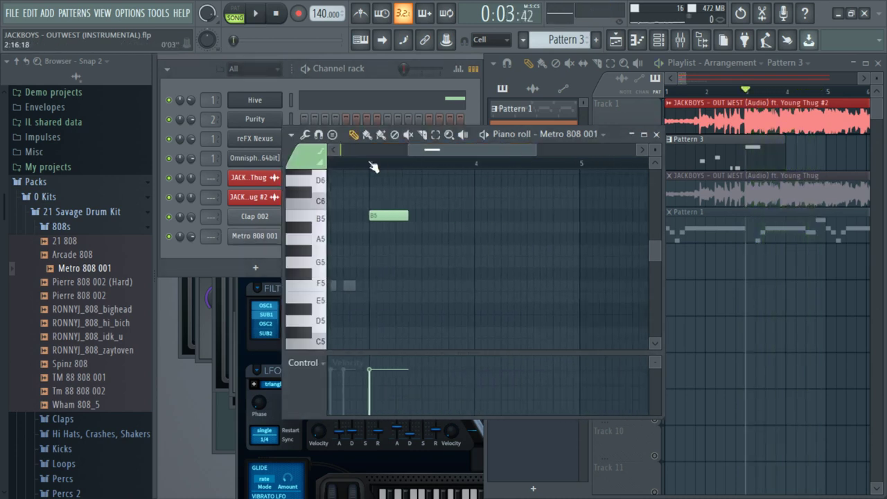
pyautogui.press('space')
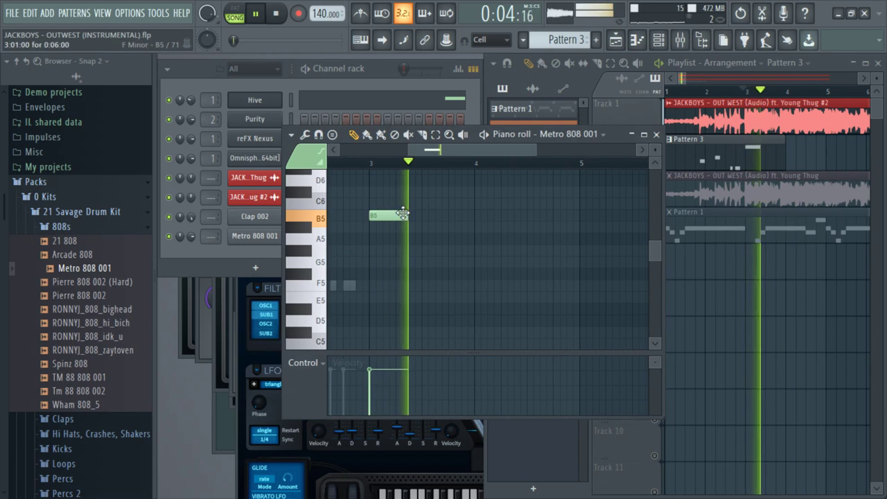
pyautogui.click(480, 216)
pyautogui.press('XF86AudioLowerVolume')
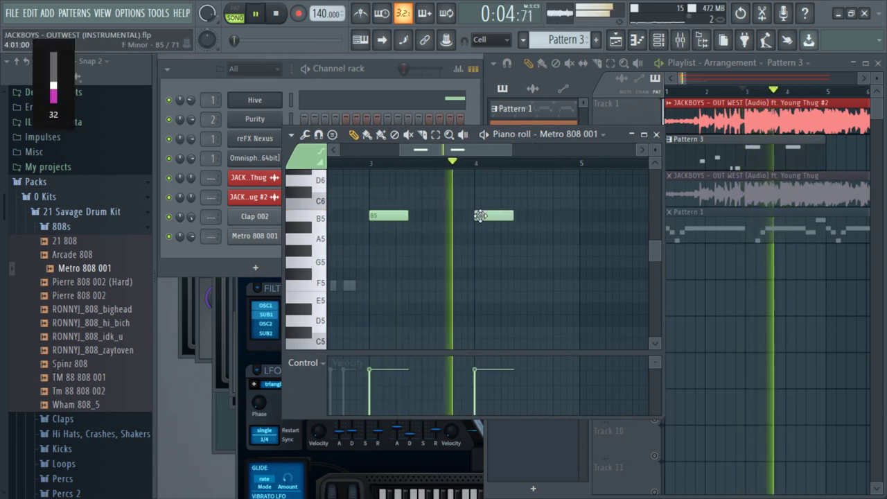
pyautogui.moveTo(500, 219)
pyautogui.mouseDown()
pyautogui.moveTo(482, 215)
pyautogui.moveTo(494, 215)
pyautogui.mouseUp()
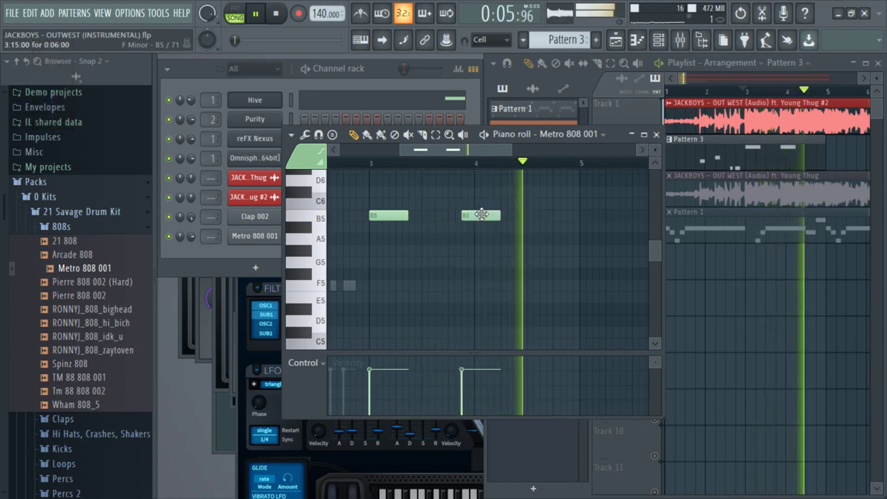
# - Add a six-step C6 at 4:05 and a six-step A5 at 4:11, checking the 808 notes by playback
pyautogui.press('space')
pyautogui.press('space')
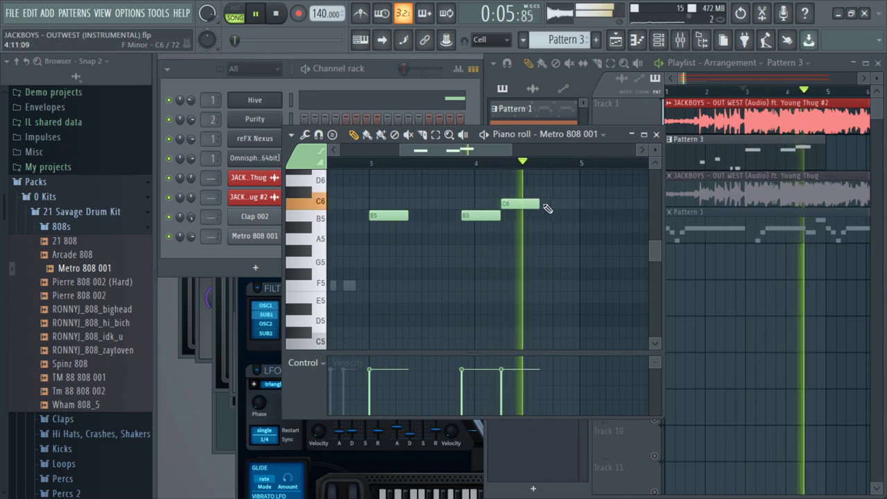
pyautogui.press('space')
pyautogui.moveTo(545, 216); pyautogui.dragTo(546, 236)
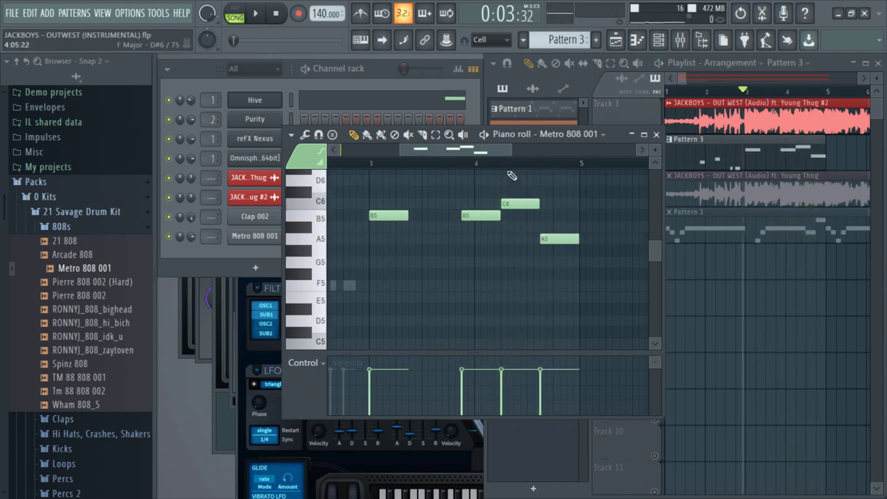
pyautogui.press('space')
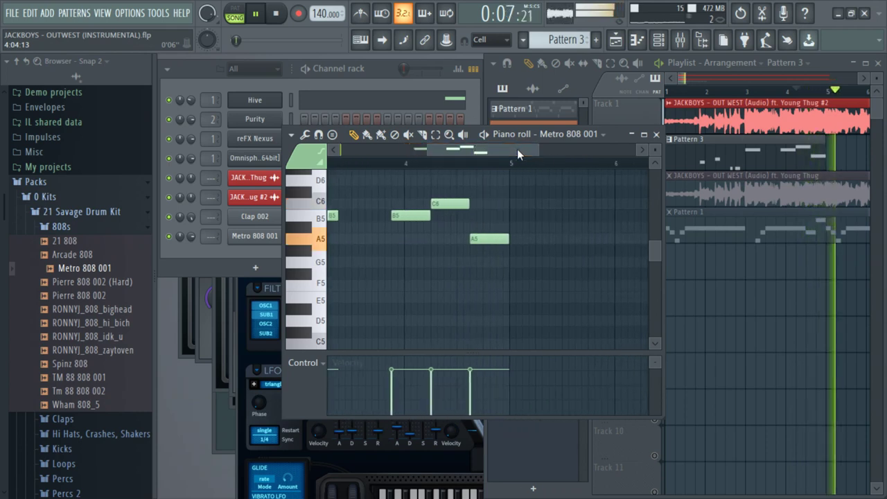
# - Duplicate the four 808 notes from bars 3 and 4 to bar 5 and delete the copied B5 at 5:15
pyautogui.moveTo(428, 150); pyautogui.dragTo(339, 156)
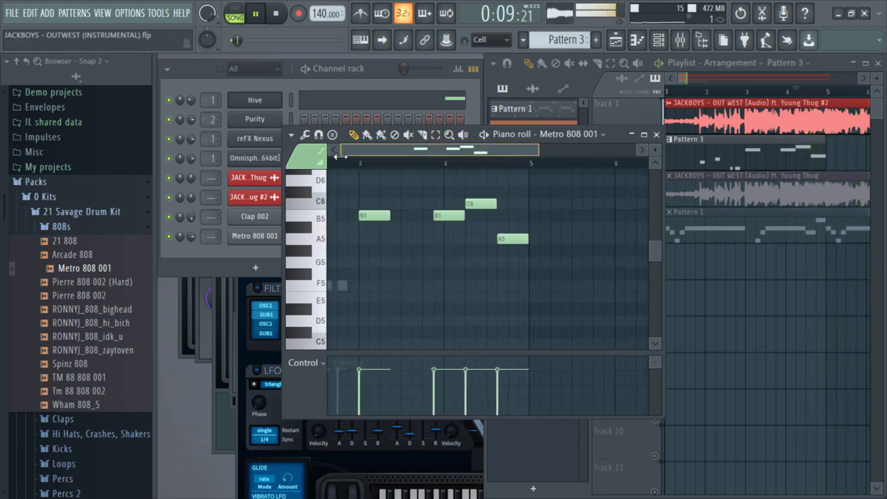
pyautogui.moveTo(584, 269); pyautogui.dragTo(435, 187)
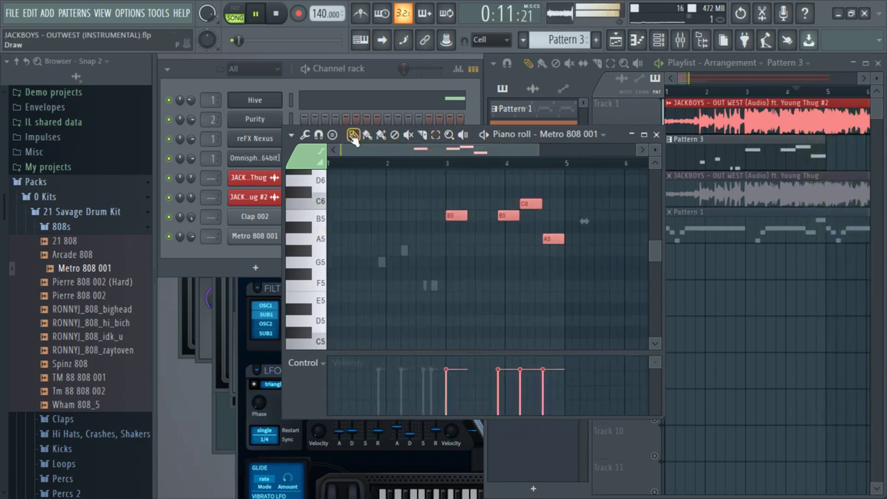
pyautogui.press('space')
pyautogui.hotkey('ctrl', 'b')
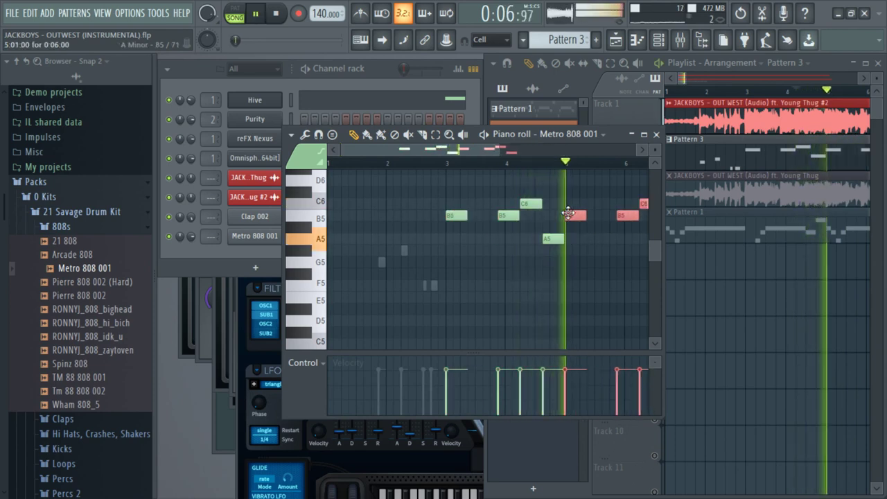
pyautogui.rightClick(629, 217)
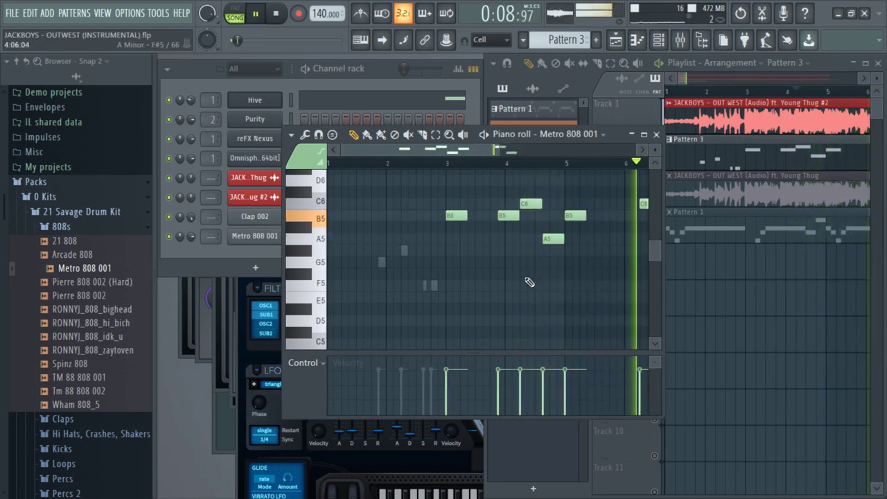
pyautogui.press('space')
# - Return to the Hive notes, add a two-step G5 at 5:15 and play the result
pyautogui.doubleClick(434, 286)
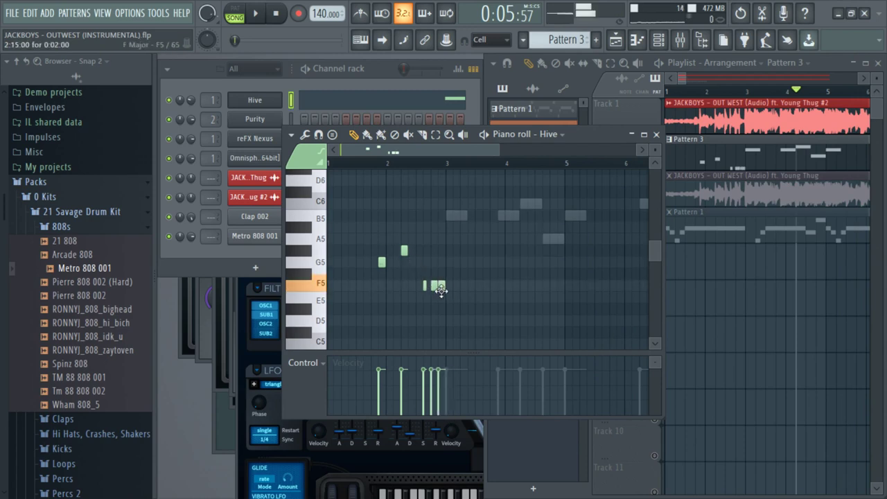
pyautogui.moveTo(475, 262); pyautogui.dragTo(606, 247)
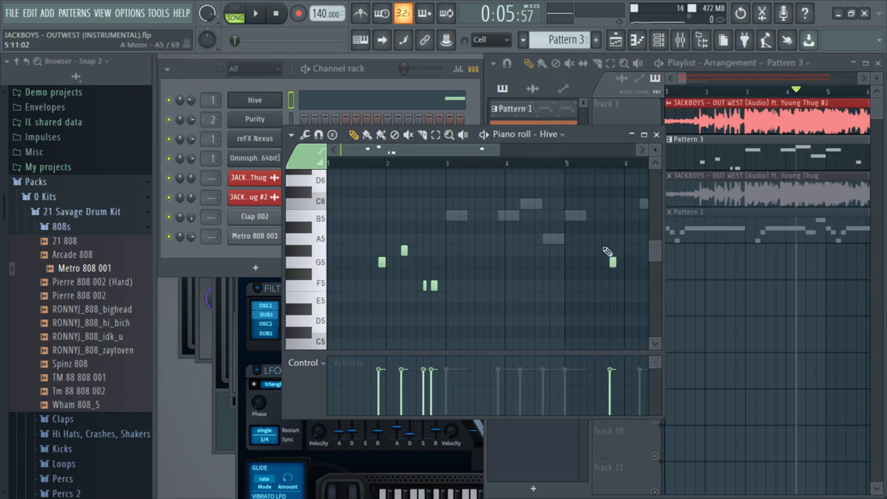
pyautogui.press('space')
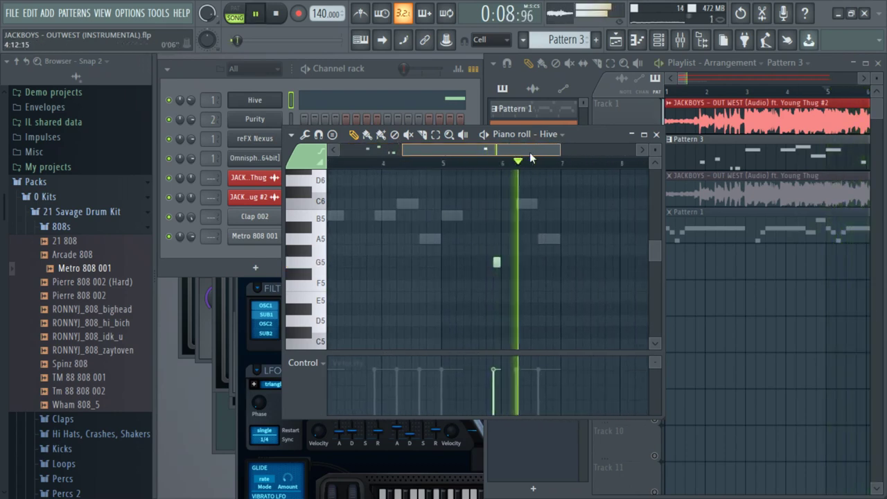
# - Duplicate the Metro 808 001 notes of bars 3 to 6 to bar 7 and delete the copied C6 at 10:05 and A5 at 10:11
pyautogui.doubleClick(506, 240)
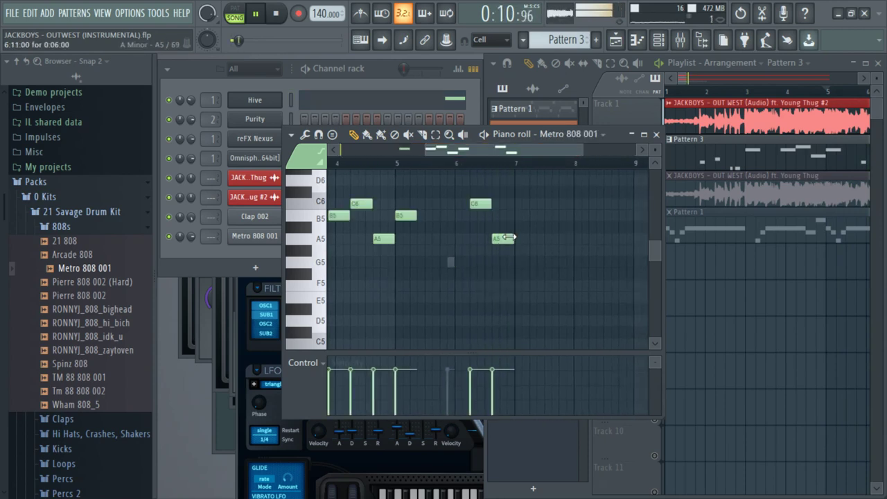
pyautogui.moveTo(428, 151); pyautogui.dragTo(357, 150)
pyautogui.moveTo(600, 278); pyautogui.dragTo(554, 214)
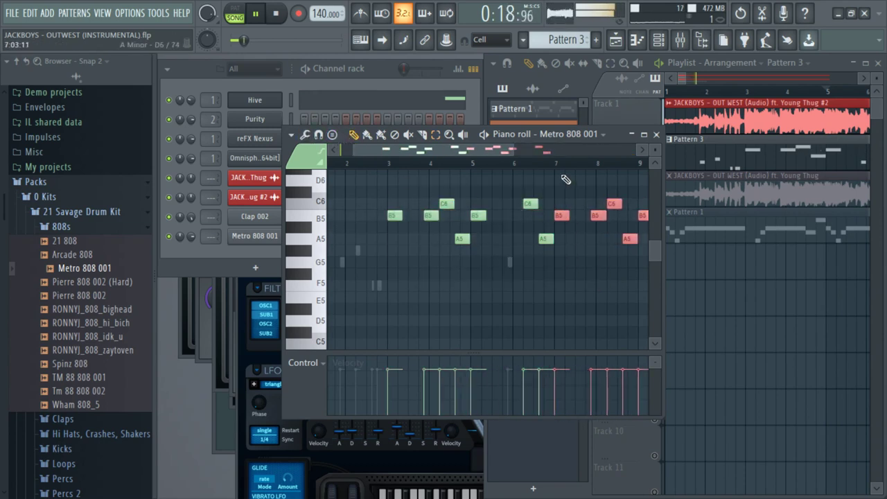
pyautogui.click(559, 163)
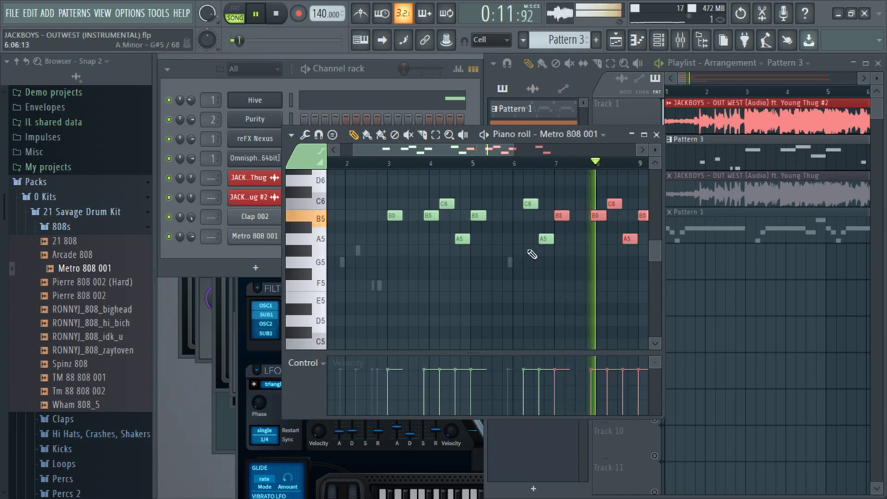
pyautogui.moveTo(499, 151); pyautogui.dragTo(569, 152)
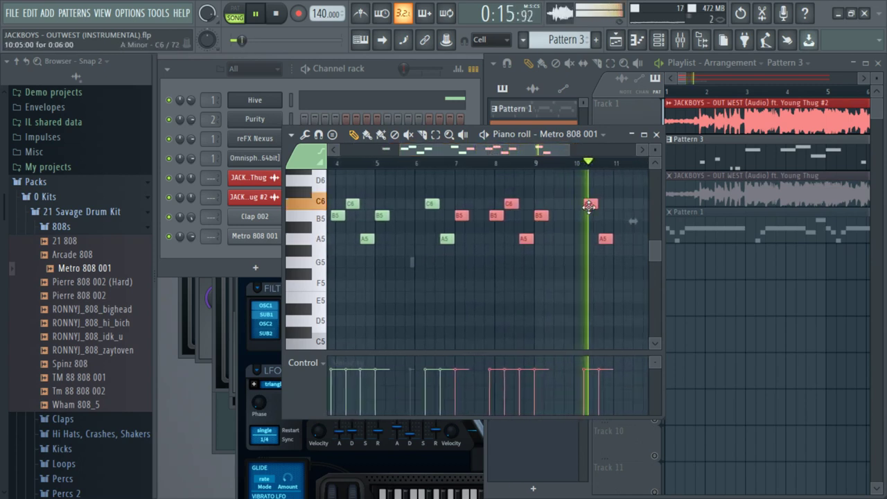
pyautogui.rightClick(589, 206)
pyautogui.rightClick(603, 239)
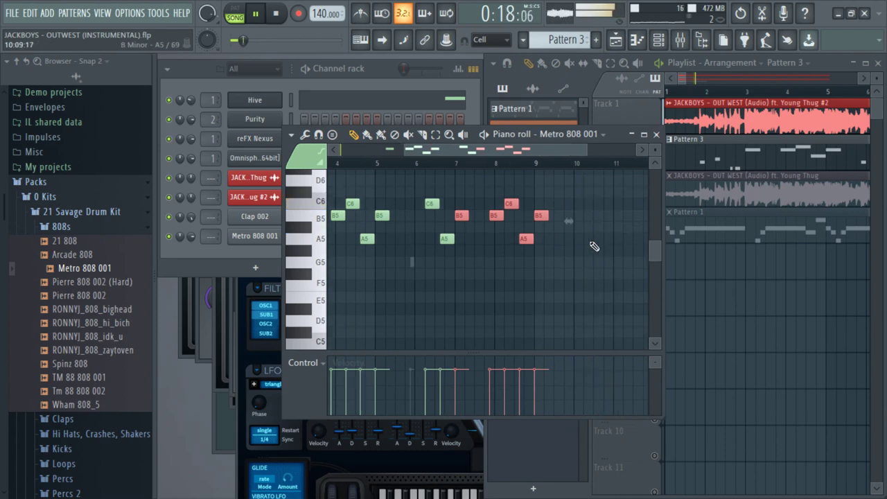
# - Return to the Hive notes and add a two-step G5 at 9:15 and a two-step G#5 at 10:05, checking by playback
pyautogui.doubleClick(411, 264)
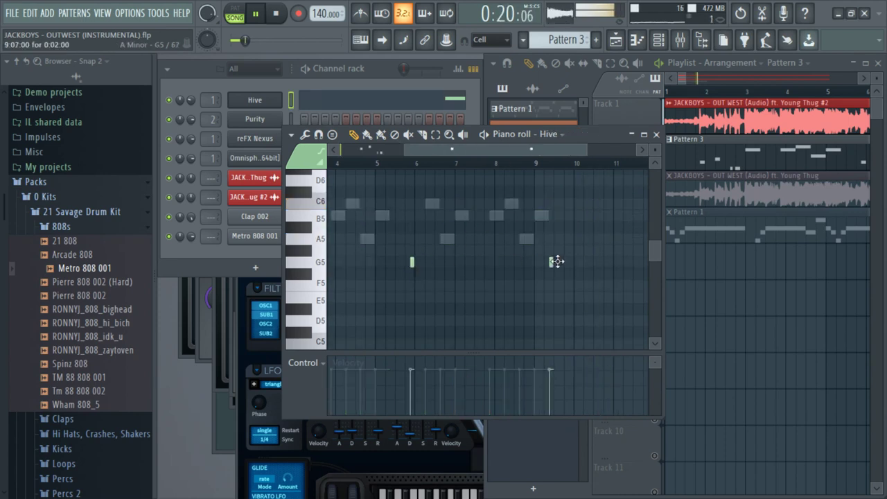
pyautogui.click(560, 163)
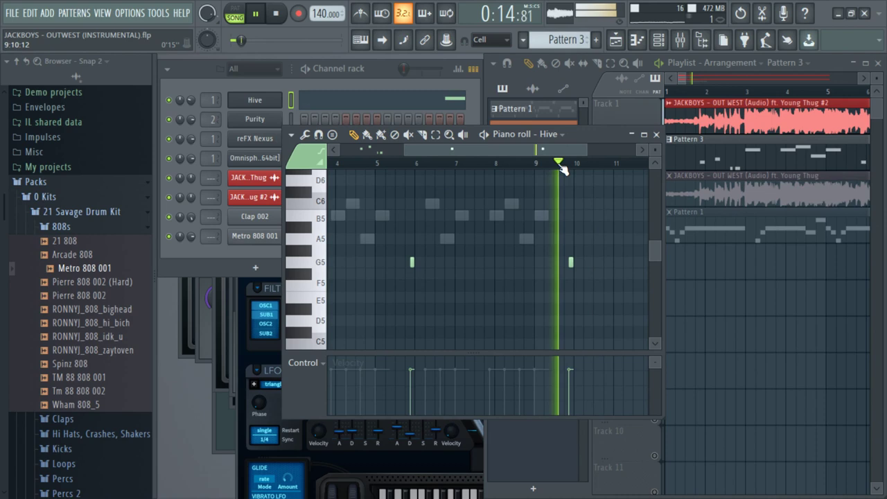
pyautogui.rightClick(570, 262)
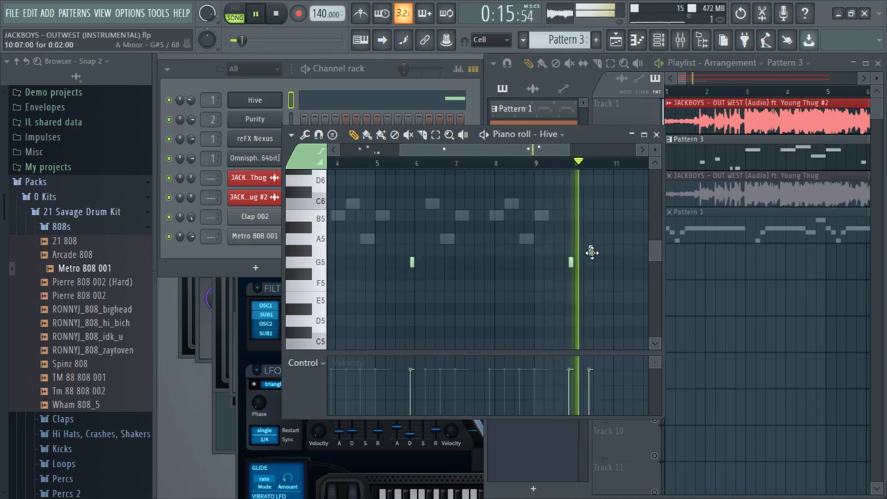
pyautogui.press('space')
pyautogui.rightClick(591, 251)
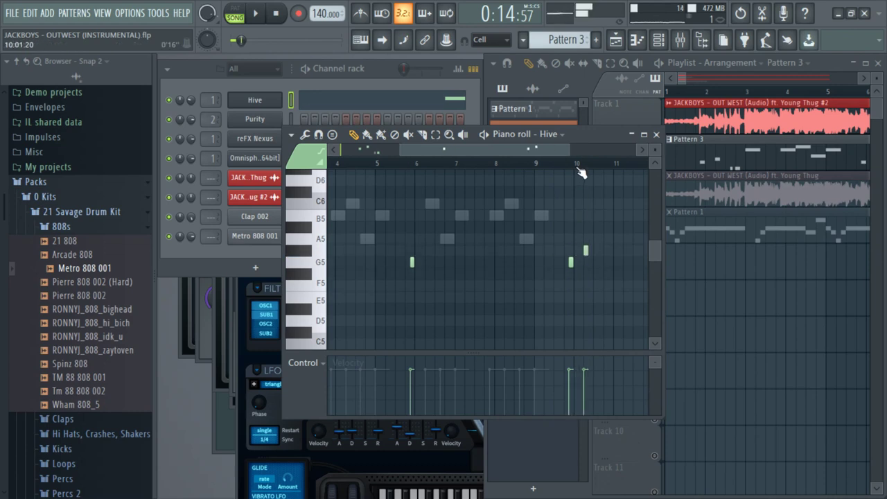
# - Add a two-step F5 at 10:13 and a one-step F5 at 10:11 to the Hive notes, checking by playback
pyautogui.press('space')
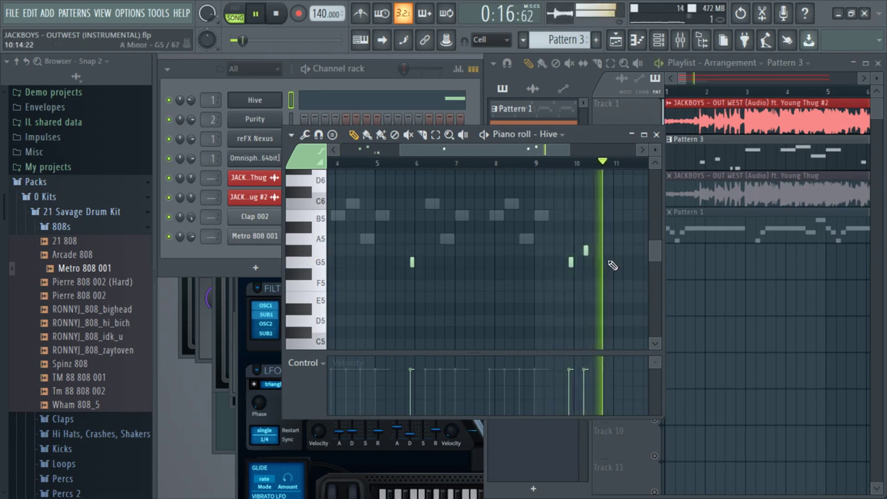
pyautogui.press('space')
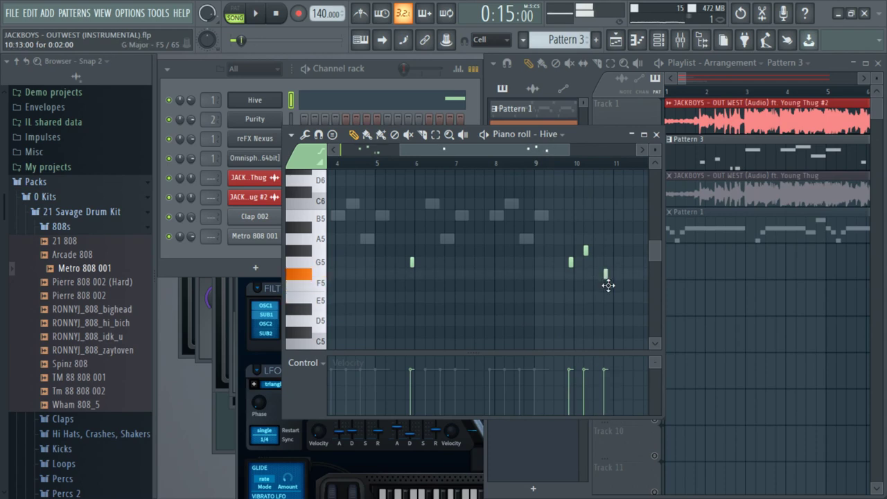
pyautogui.press('space')
pyautogui.moveTo(400, 150); pyautogui.dragTo(340, 150)
pyautogui.press('space')
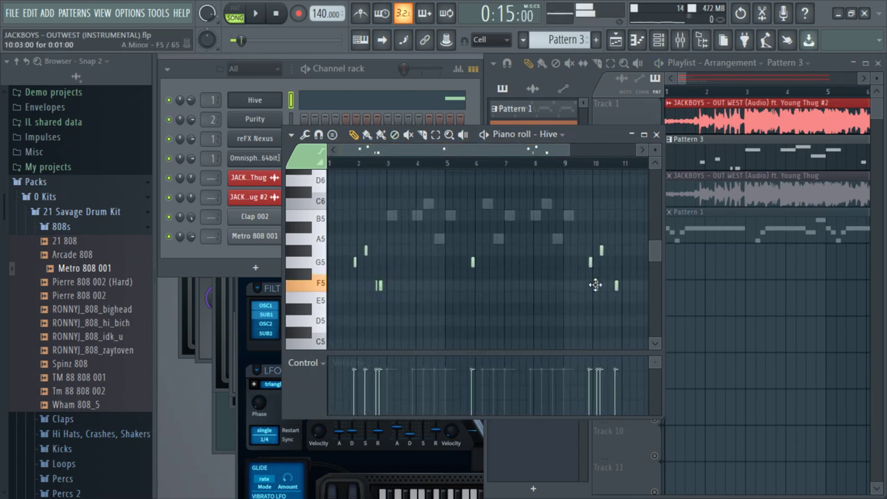
pyautogui.press('space')
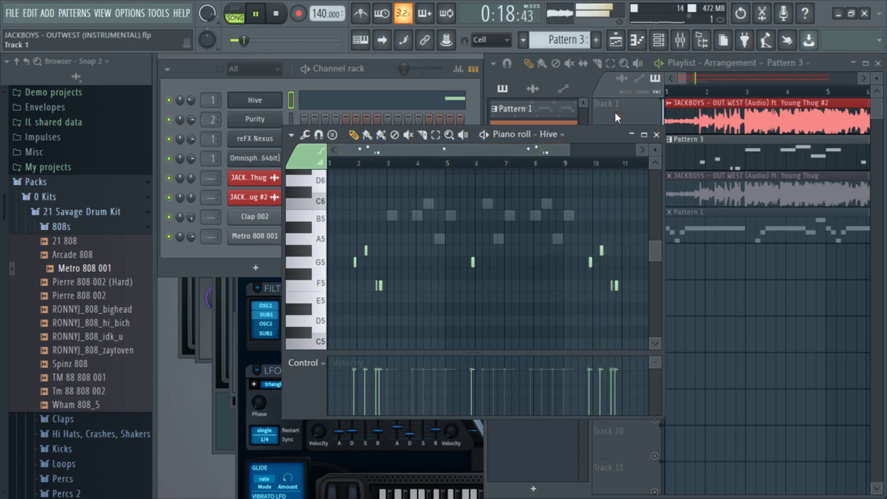
# - Slice the long Pattern 3 clip on the BASS track at bars 3 and 7
pyautogui.moveTo(686, 79); pyautogui.dragTo(707, 80)
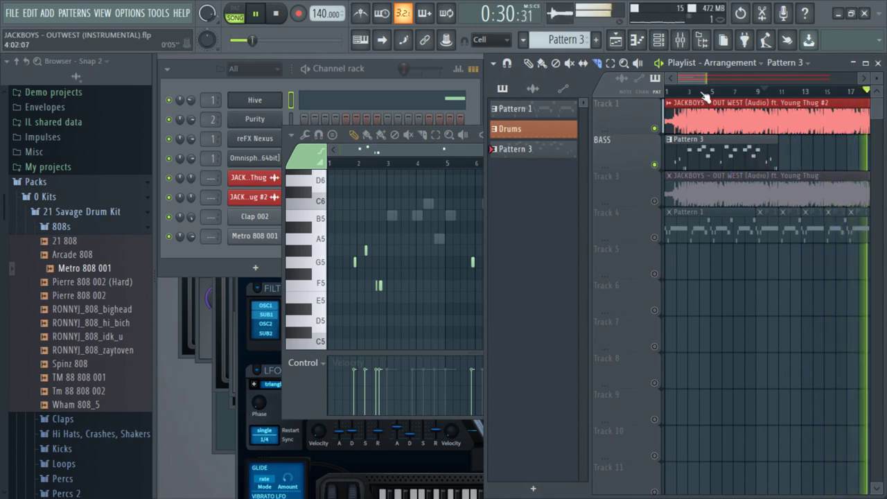
pyautogui.moveTo(698, 78); pyautogui.dragTo(711, 78)
pyautogui.moveTo(677, 157); pyautogui.dragTo(680, 159)
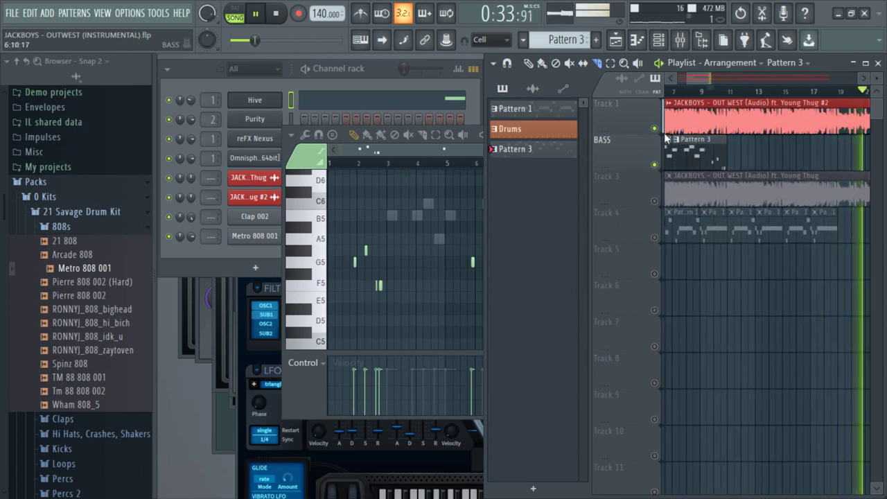
pyautogui.click(529, 63)
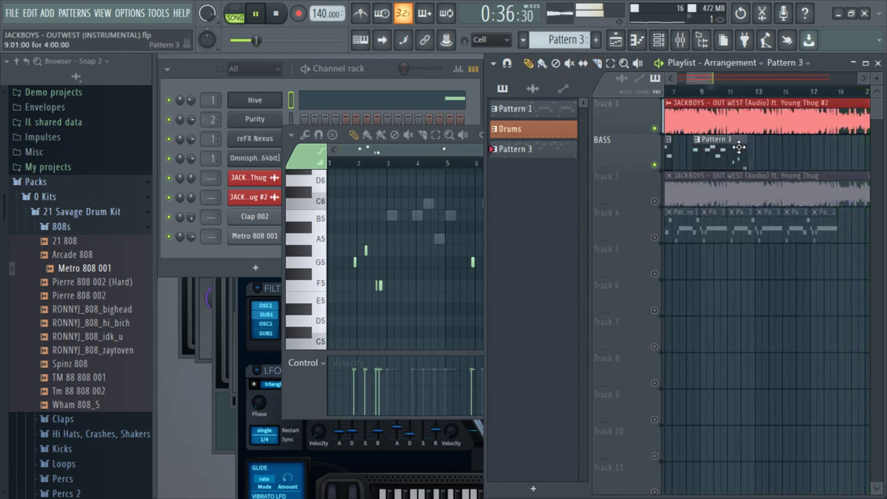
# - Place copies of the four-bar Pattern 3 clip on the BASS track at bars 11, 15 and 19
pyautogui.moveTo(723, 147); pyautogui.dragTo(775, 153)
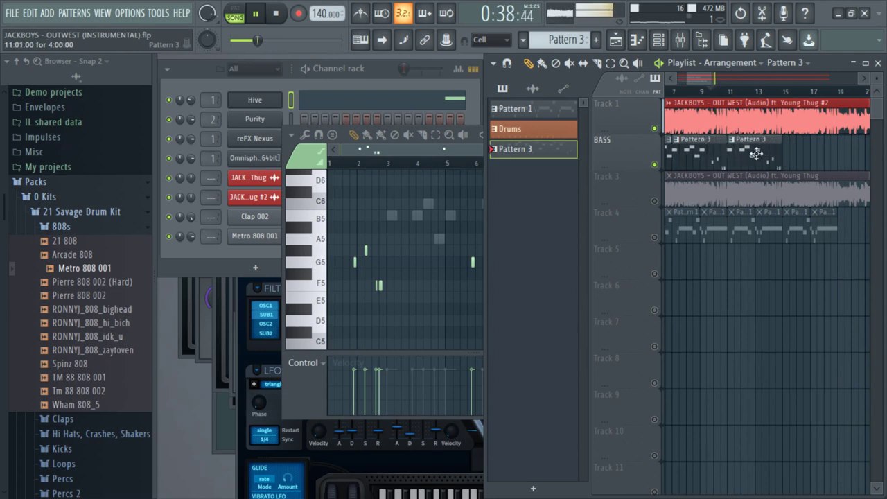
pyautogui.moveTo(700, 78); pyautogui.dragTo(717, 78)
pyautogui.moveTo(761, 155)
pyautogui.mouseDown()
pyautogui.moveTo(714, 158)
pyautogui.moveTo(773, 158)
pyautogui.mouseUp()
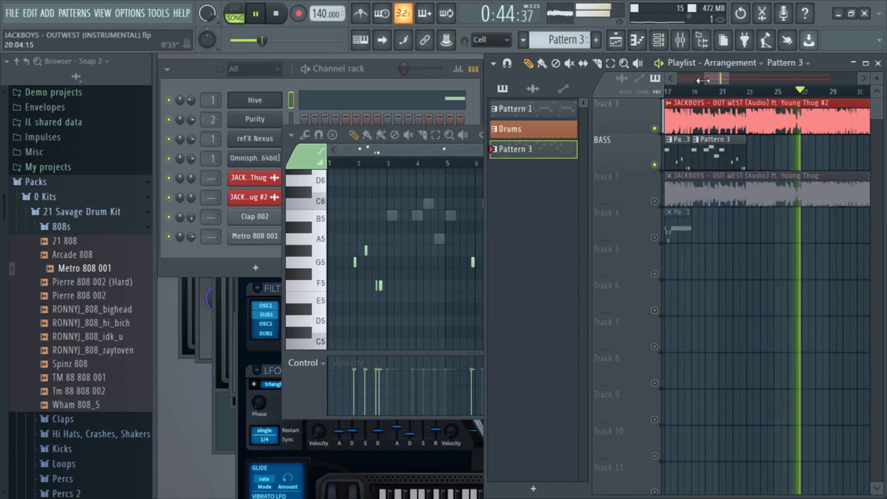
pyautogui.moveTo(710, 78); pyautogui.dragTo(672, 81)
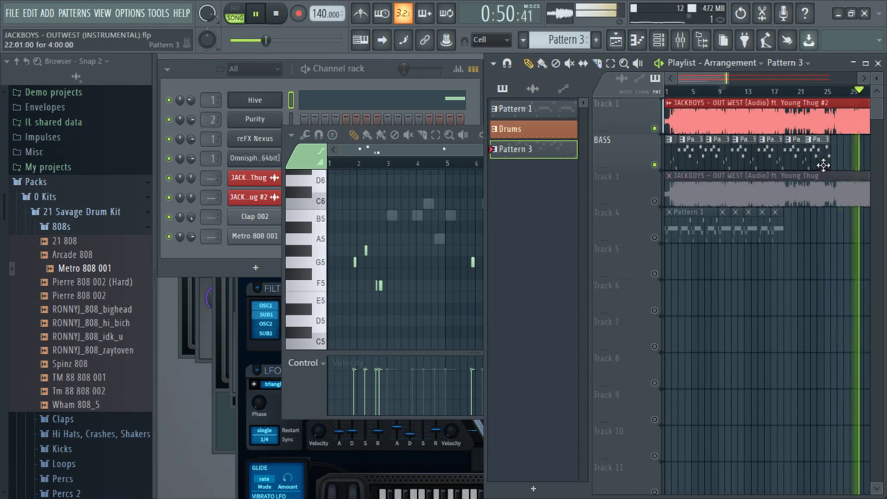
pyautogui.click(813, 91)
pyautogui.moveTo(717, 78); pyautogui.dragTo(739, 78)
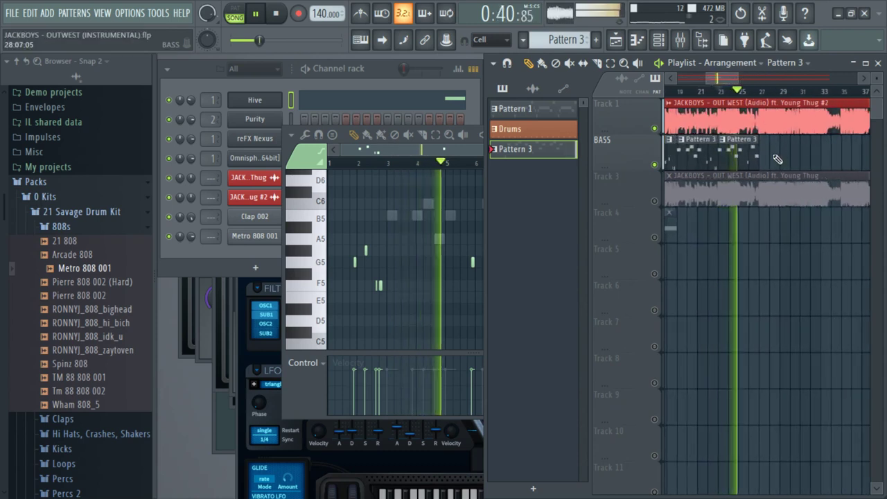
pyautogui.rightClick(745, 154)
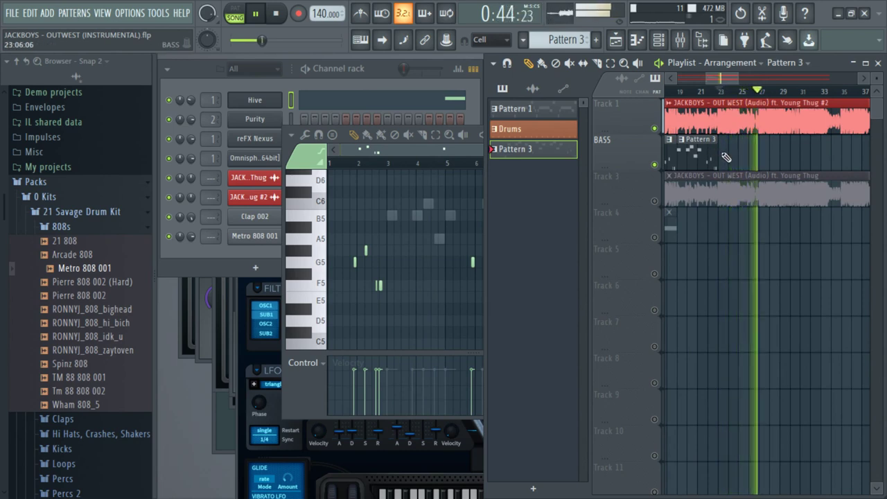
# - Place two-bar Pattern 3 clips at bars 23 and 25 on the BASS track and trim the last one to about 1.6 bars
pyautogui.press('space')
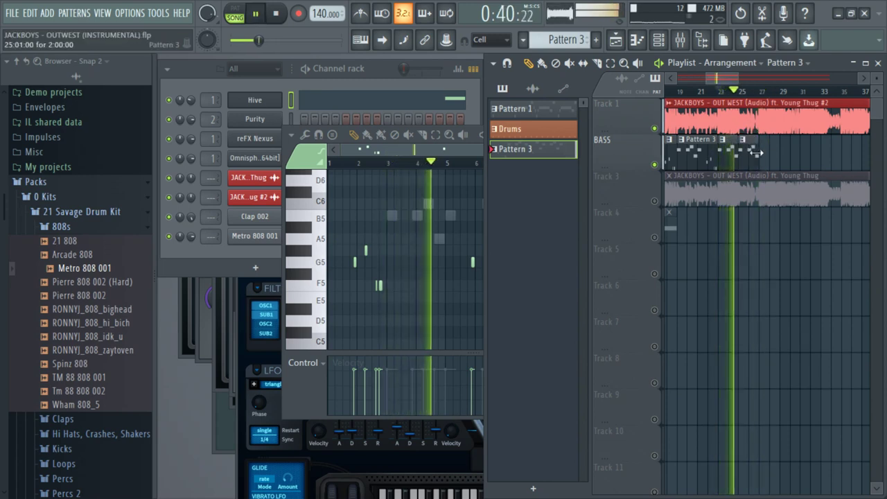
pyautogui.moveTo(730, 78)
pyautogui.mouseDown()
pyautogui.moveTo(742, 80)
pyautogui.moveTo(728, 79)
pyautogui.mouseUp()
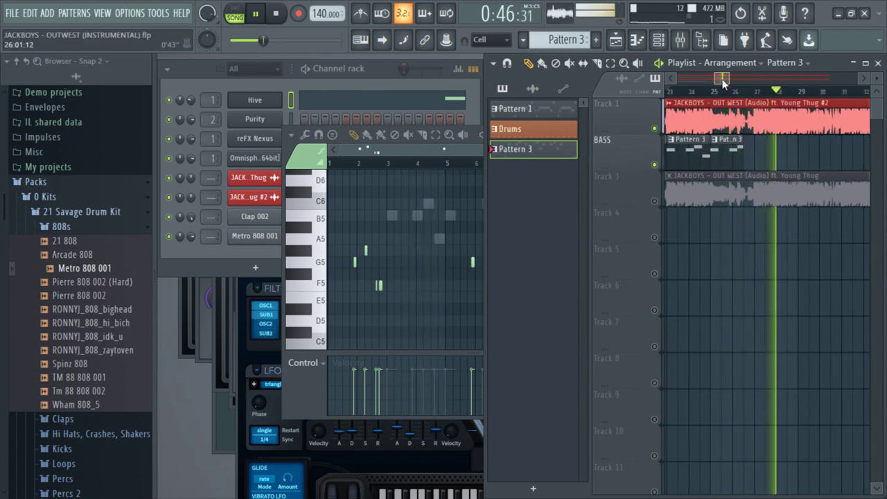
pyautogui.moveTo(727, 73); pyautogui.dragTo(721, 78)
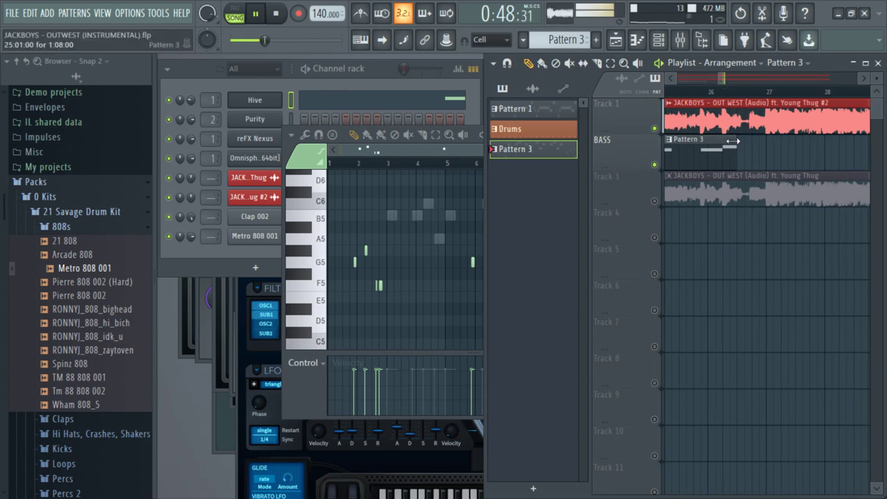
pyautogui.click(722, 82)
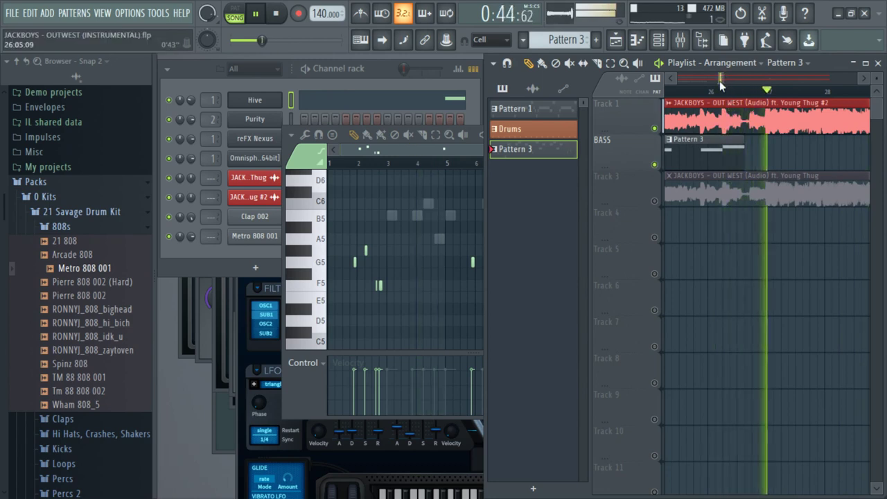
pyautogui.moveTo(717, 79); pyautogui.dragTo(677, 81)
pyautogui.press('space')
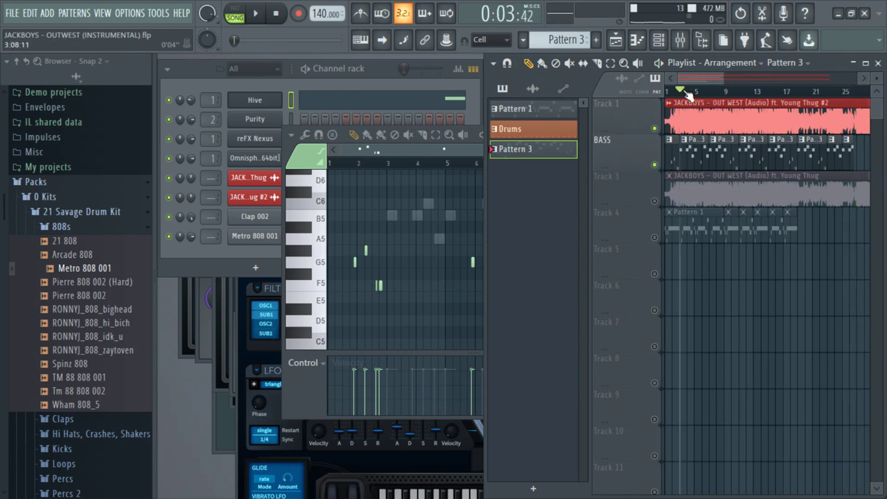
# - Open Pattern 3's Metro 808 001 notes, transpose them down one octave and play the result
pyautogui.doubleClick(697, 159)
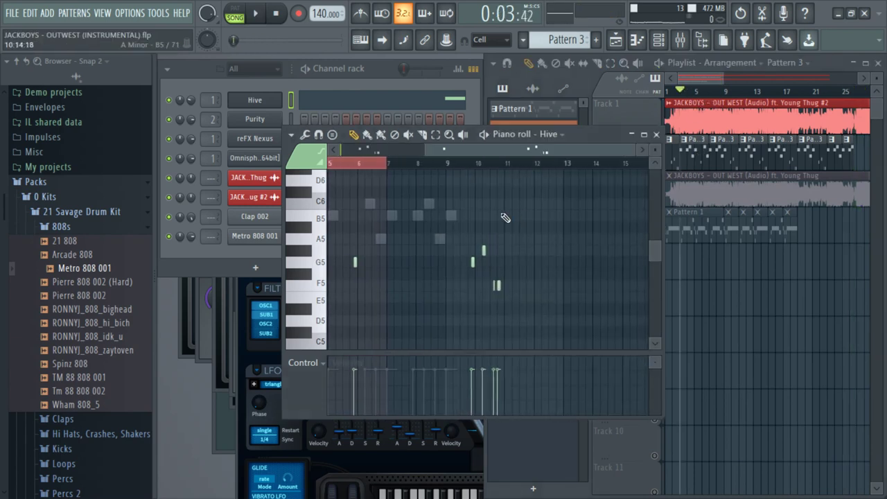
pyautogui.doubleClick(434, 207)
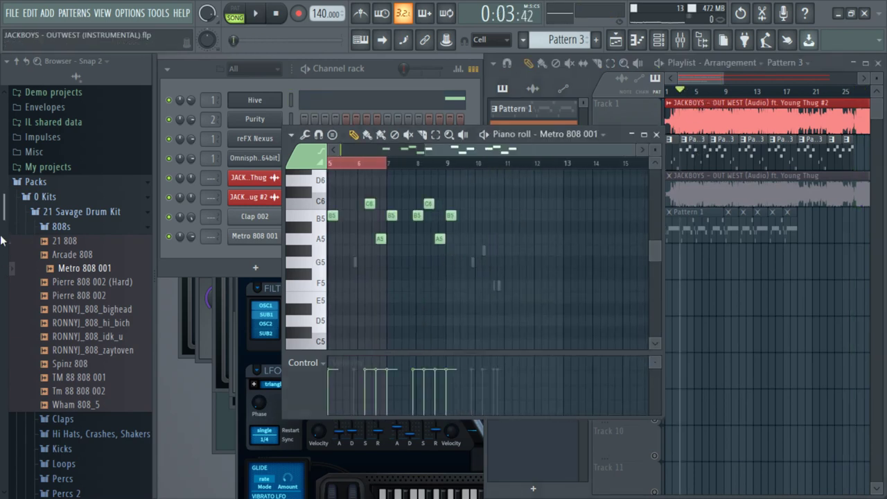
pyautogui.hotkey('ctrl', 'Down')
pyautogui.press('space')
pyautogui.press('space')
pyautogui.click(693, 127)
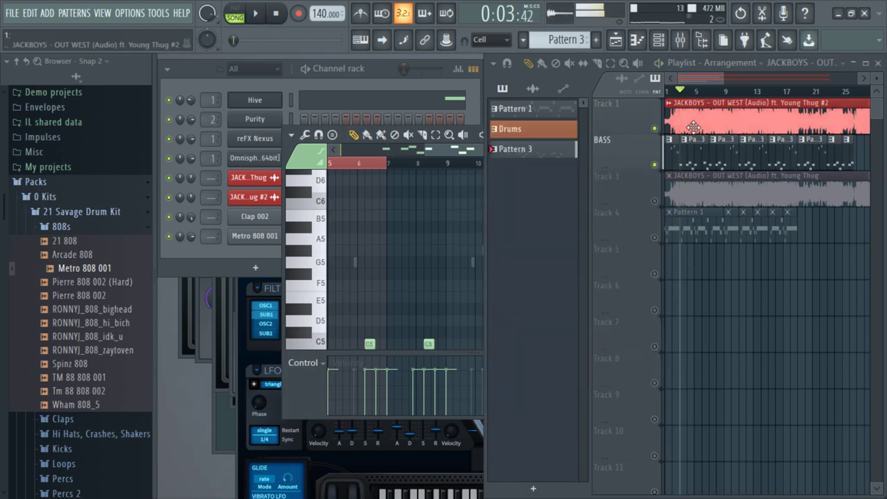
# - Open Pattern 3's Hive notes, transpose them down one octave and briefly play the result
pyautogui.click(346, 100)
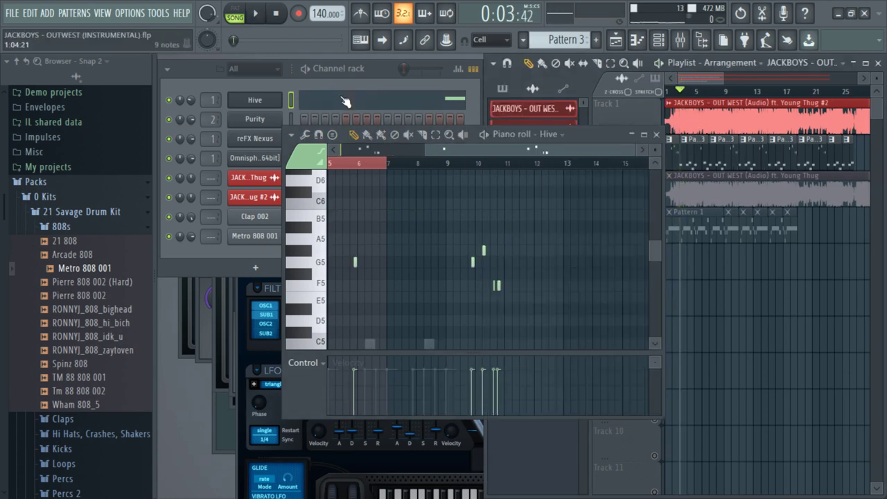
pyautogui.press('space')
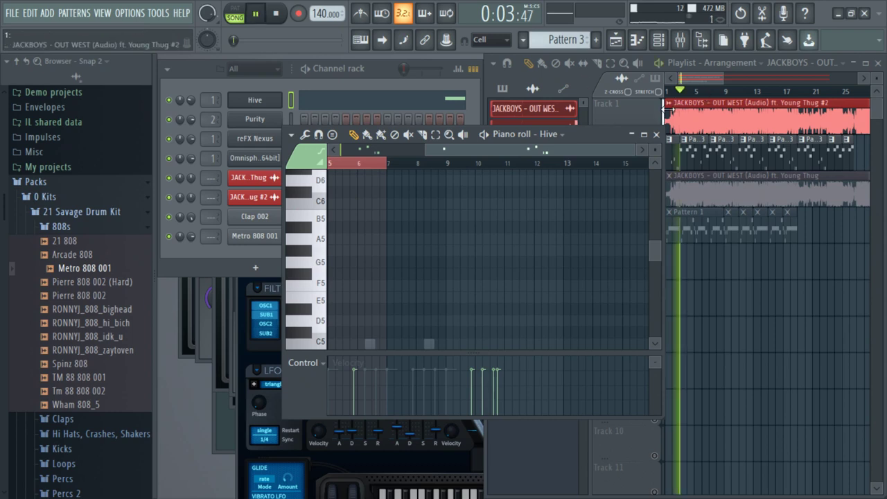
pyautogui.press('space')
# - Unmute Track 4, mute the reference audio on Track 1 and play the bass with the Pattern 1 melody
pyautogui.click(656, 122)
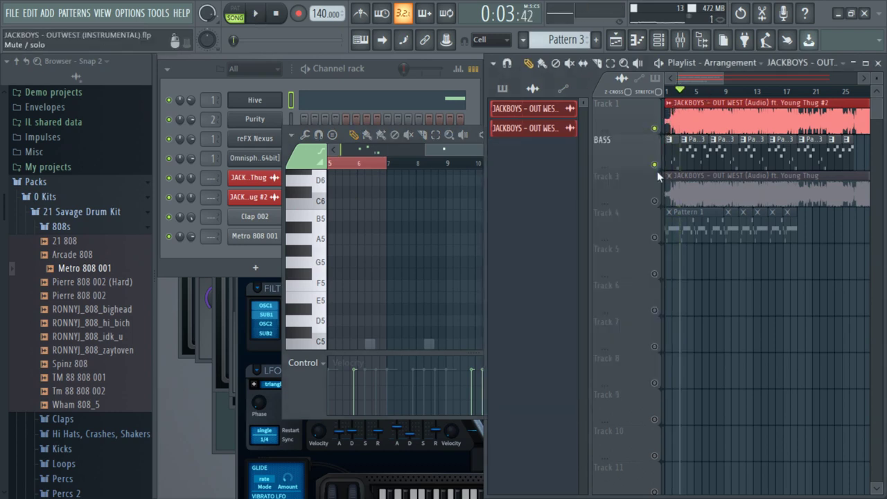
pyautogui.click(654, 238)
pyautogui.click(655, 128)
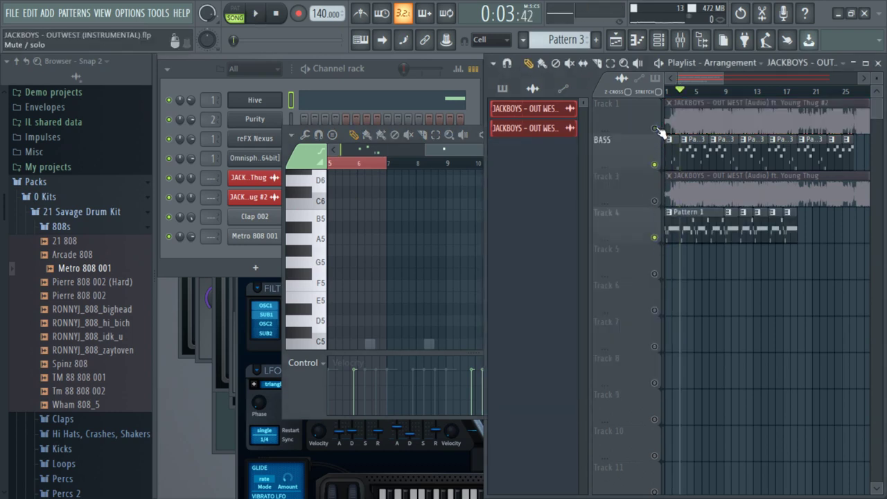
pyautogui.press('space')
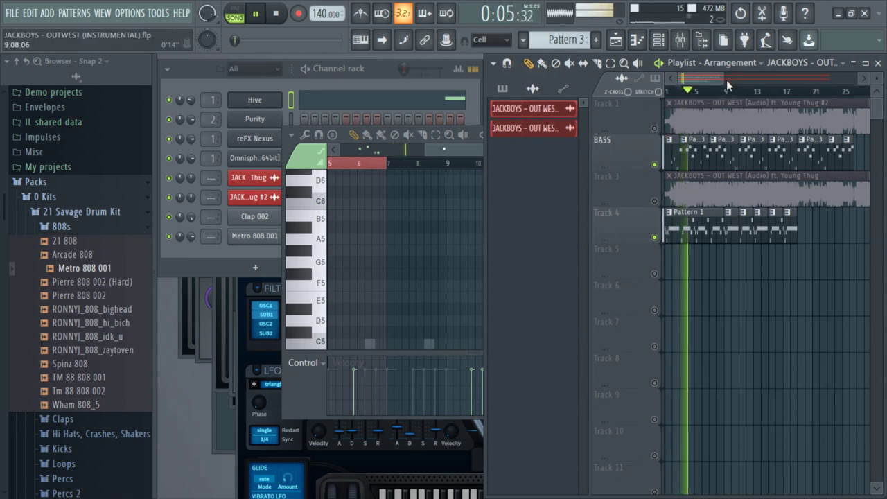
# - Solo the JACKBOYS - OUT WEST audio on Track 3 and play it from bar 3
pyautogui.moveTo(726, 79); pyautogui.dragTo(694, 88)
pyautogui.rightClick(655, 201)
pyautogui.press('space')
pyautogui.press('space')
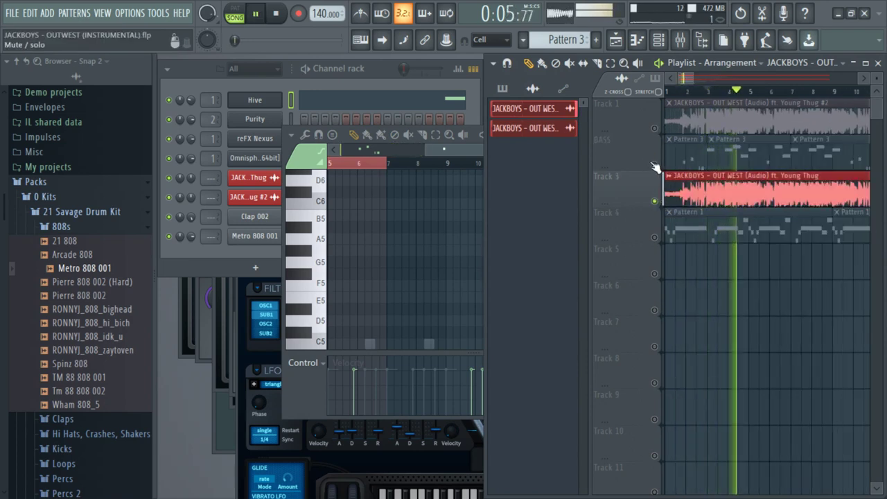
pyautogui.press('space')
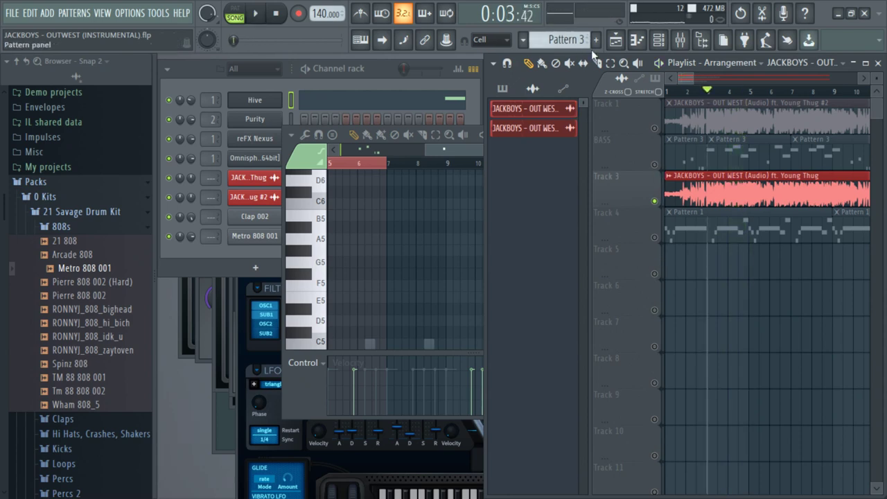
# - Add a clip of a new, empty pattern at bar 3 on Track 5 and rename the track DRUMS
pyautogui.click(595, 39)
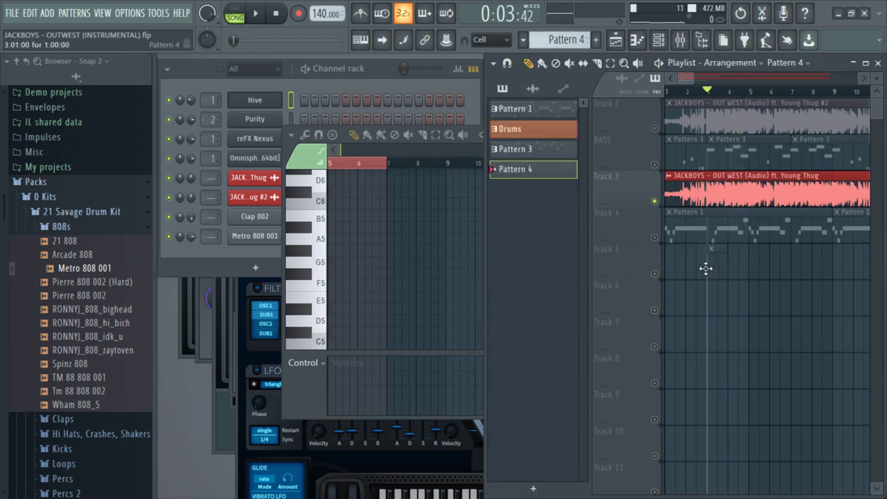
pyautogui.rightClick(623, 251)
pyautogui.click(657, 217)
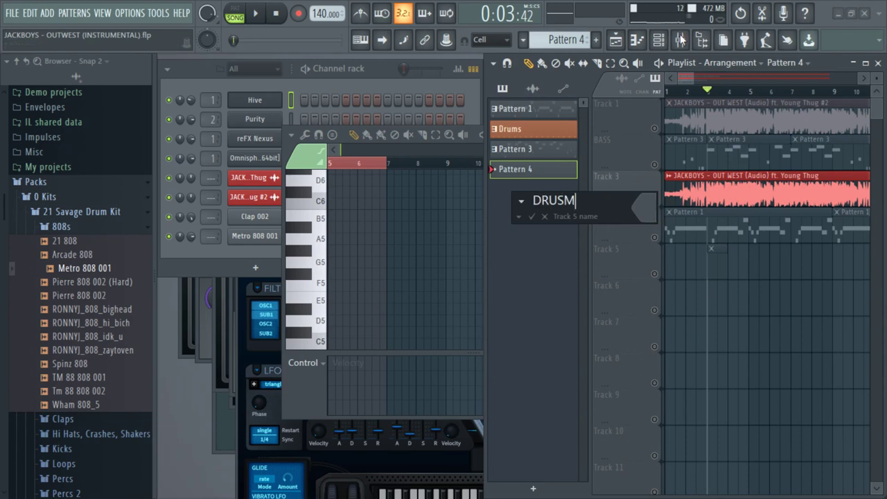
pyautogui.write('DRUMS')
pyautogui.press('Return')
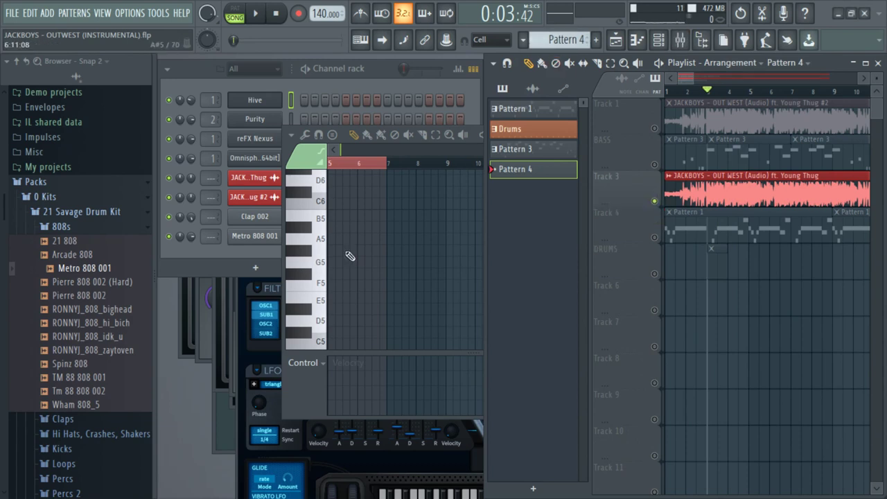
# - Add Kick 001 from the 21 Savage Drum Kit to the channel rack and place a kick on its first step
pyautogui.click(57, 228)
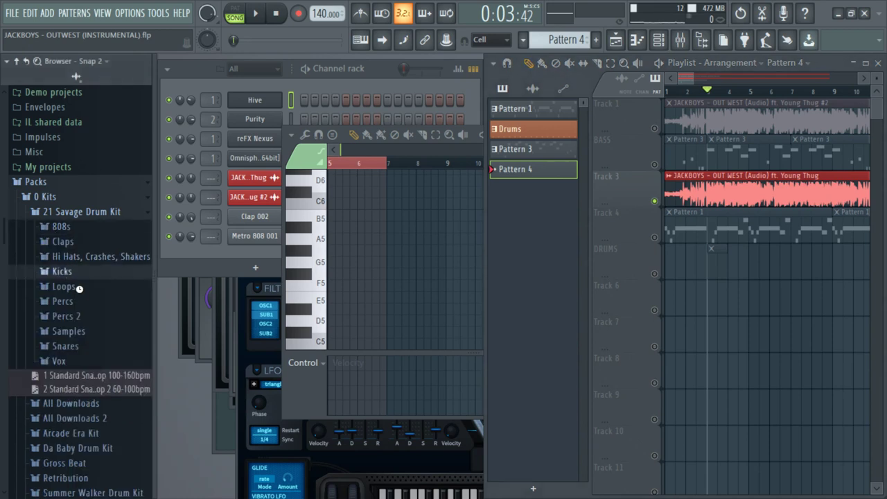
pyautogui.click(73, 272)
pyautogui.moveTo(249, 253); pyautogui.dragTo(291, 250)
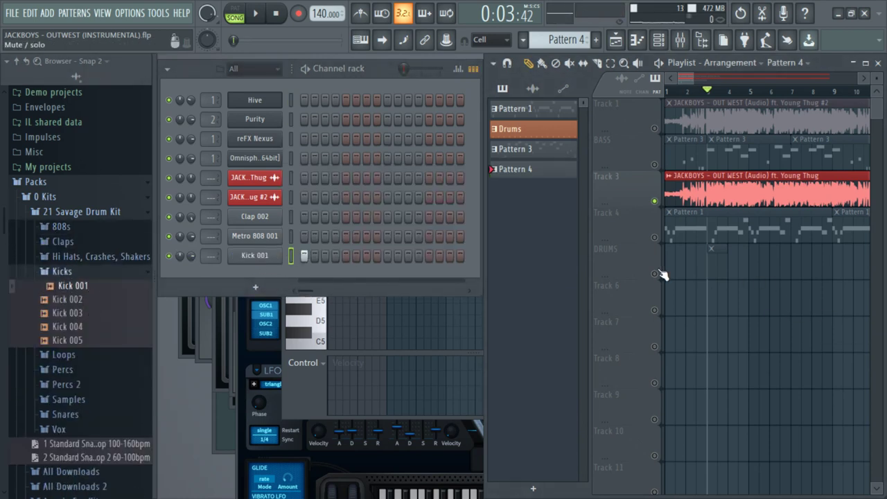
# - Audition the kit's closed hi-hats against the reference audio and add Hi Hat 005 as a channel below Kick 001
pyautogui.click(61, 271)
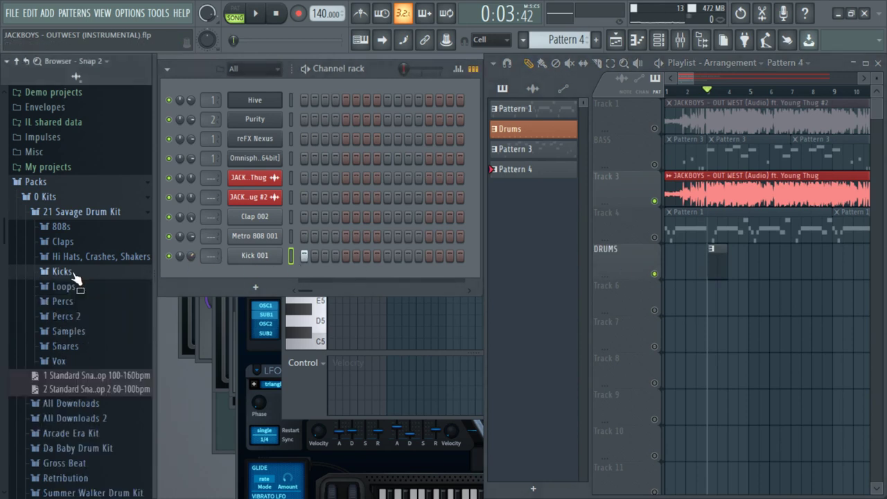
pyautogui.click(97, 257)
pyautogui.click(89, 271)
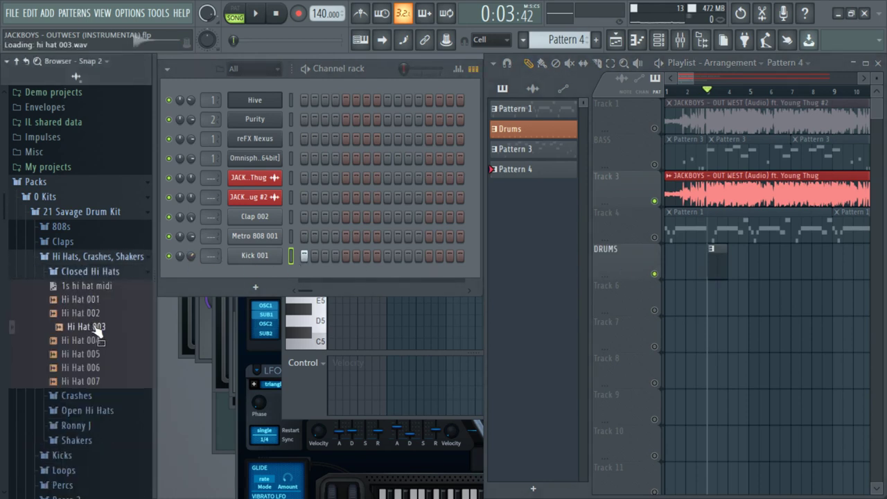
pyautogui.press('space')
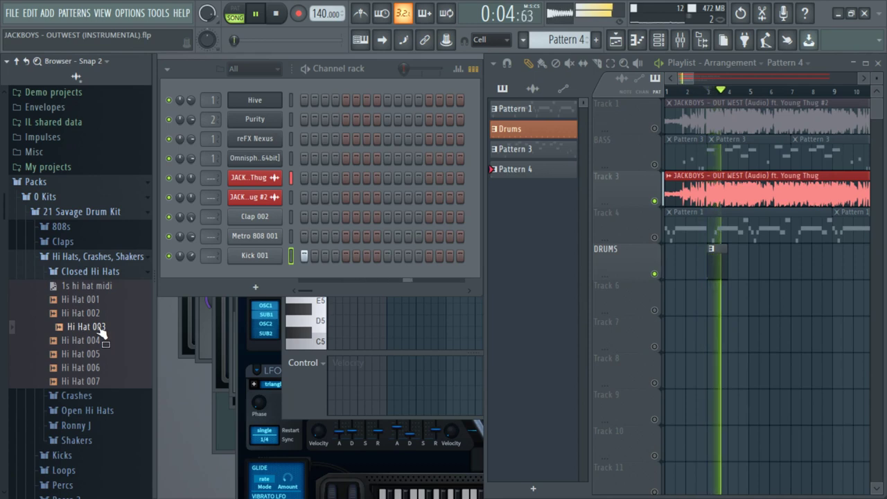
pyautogui.press('space')
pyautogui.click(97, 329)
pyautogui.click(96, 340)
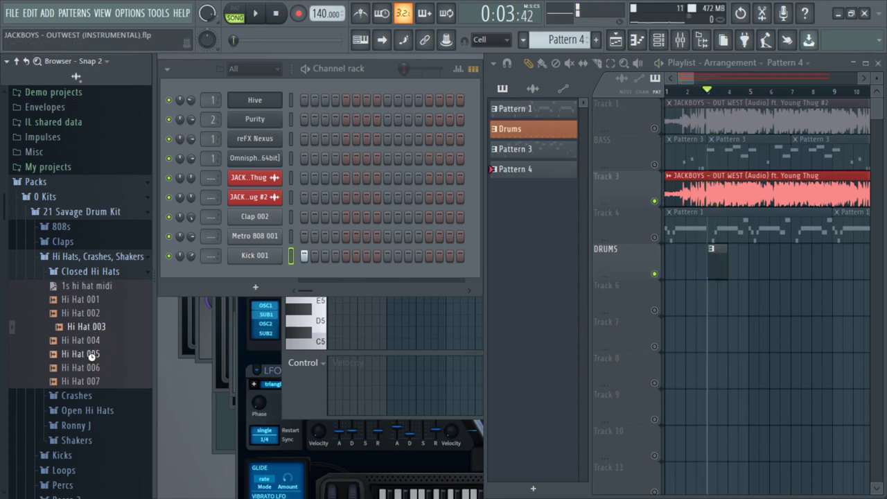
pyautogui.click(92, 354)
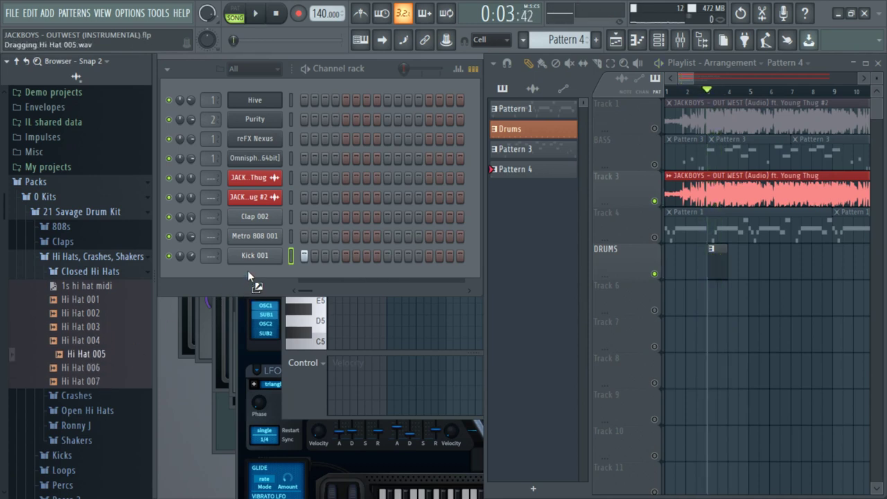
pyautogui.moveTo(247, 271); pyautogui.dragTo(248, 269)
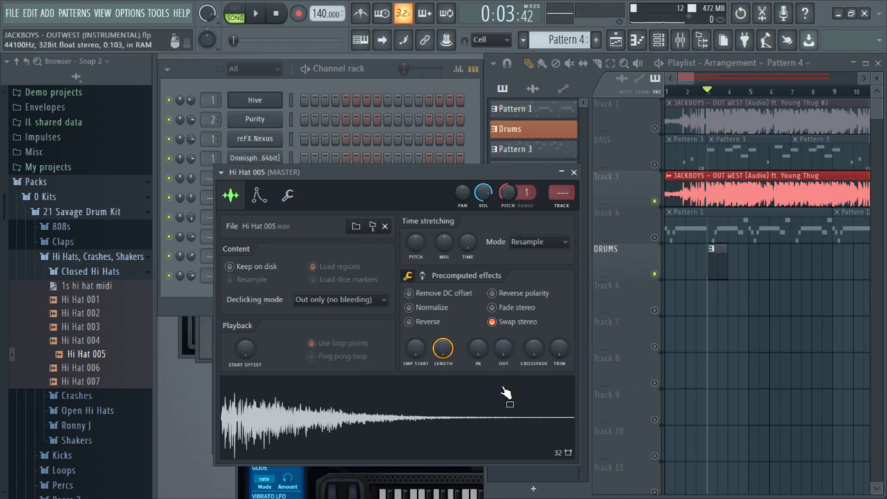
pyautogui.click(363, 114)
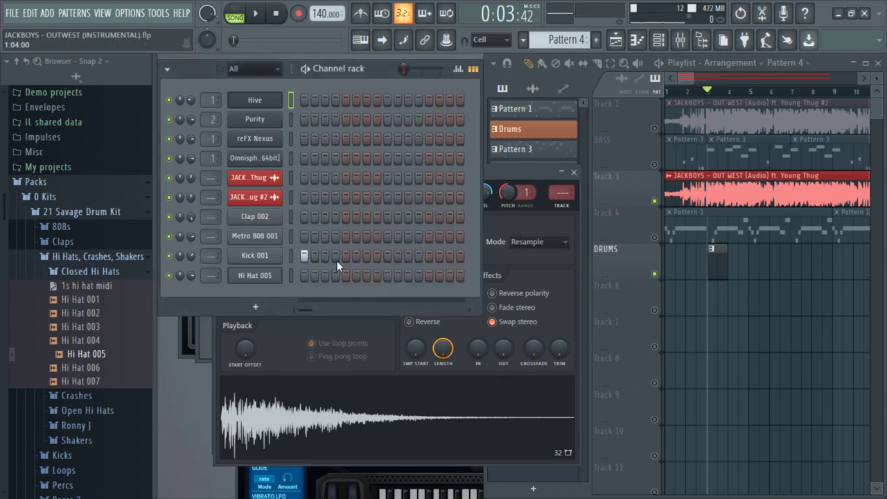
# - Place a Hi Hat 005 hit on the first step, pan the channel 26% left and play it with the reference
pyautogui.click(303, 275)
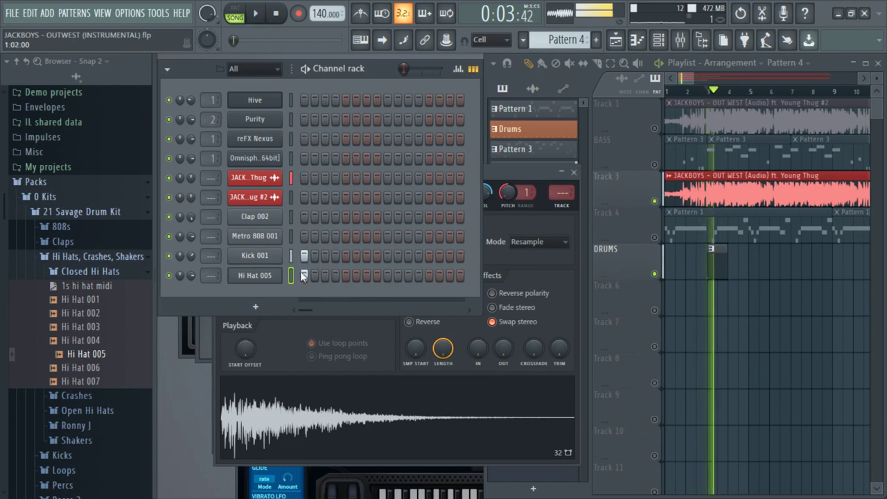
pyautogui.press('space')
pyautogui.press('space')
pyautogui.moveTo(181, 275); pyautogui.dragTo(180, 282)
pyautogui.press('space')
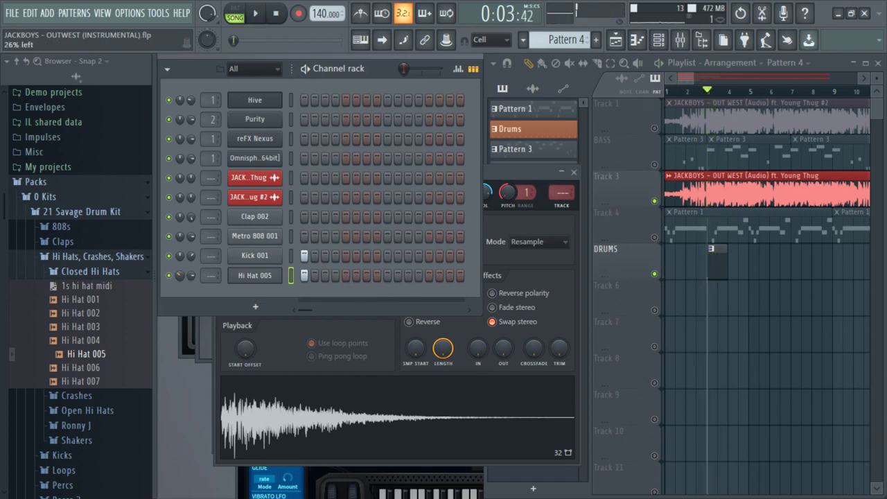
# - Fill the Hi Hat 005 channel on every 2 steps and mute the DRUMS track during playback
pyautogui.rightClick(242, 275)
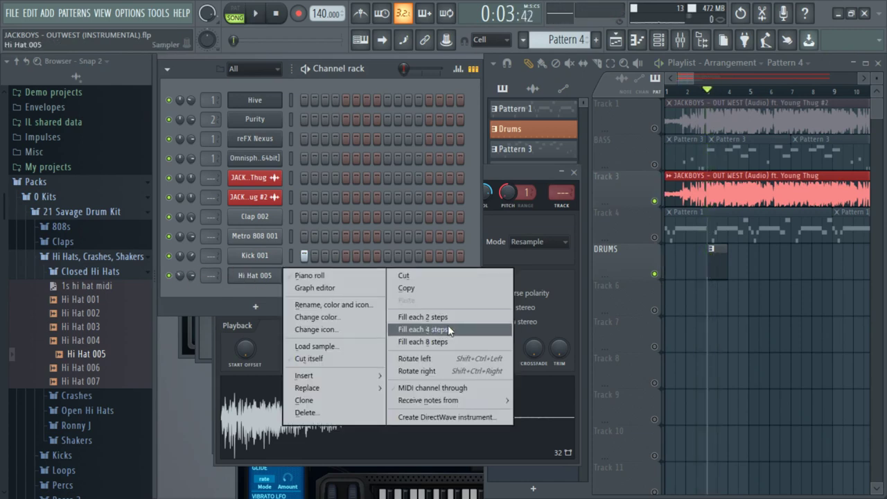
pyautogui.click(429, 317)
pyautogui.press('space')
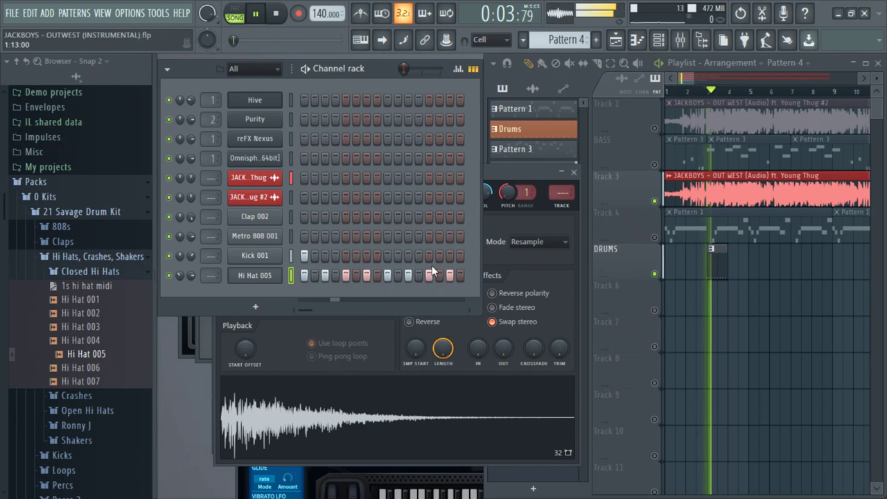
pyautogui.click(655, 275)
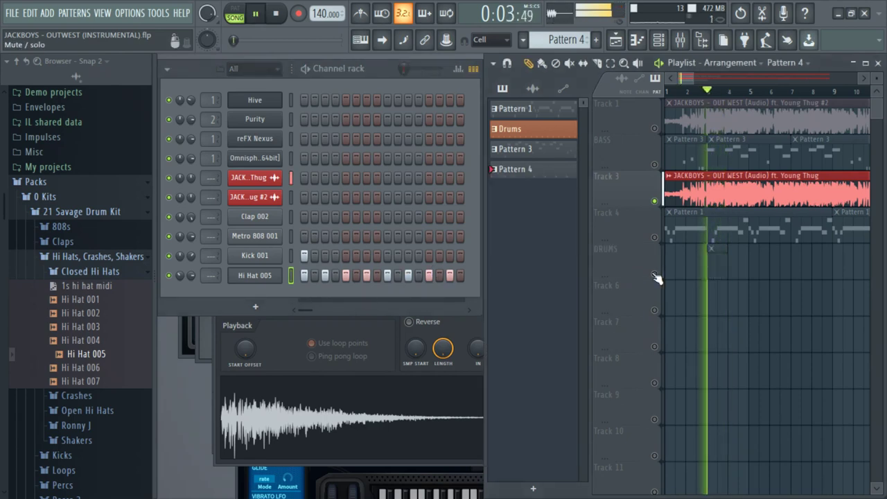
# - Open Hi Hat 005 in the piano roll and lengthen its C5 notes so they sit end to end across bar 1
pyautogui.rightClick(264, 283)
pyautogui.click(300, 275)
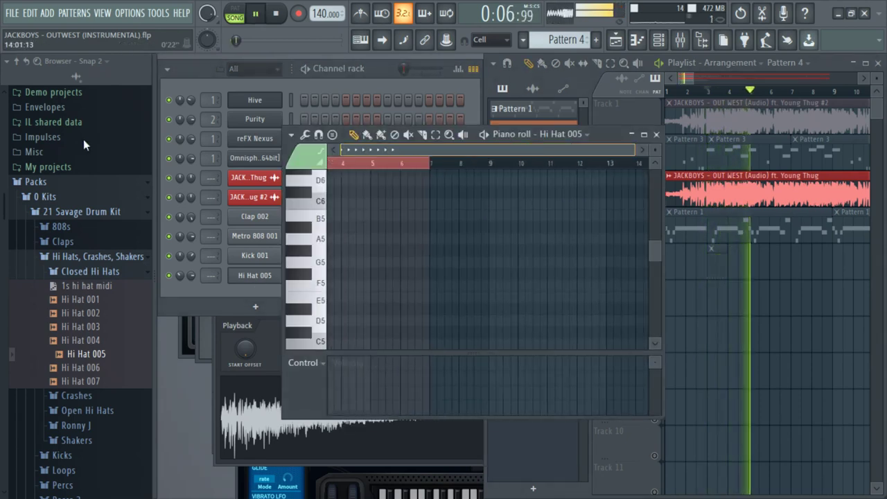
pyautogui.moveTo(636, 148); pyautogui.dragTo(539, 148)
pyautogui.scroll(-3, 449, 255)
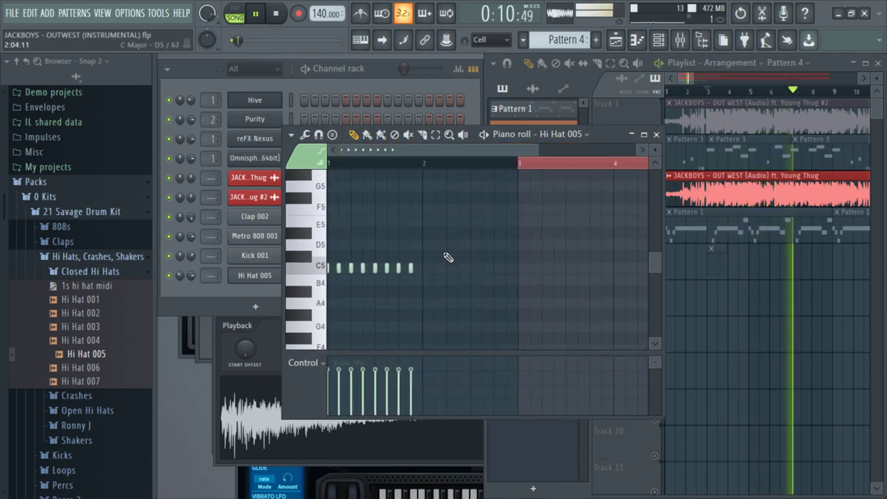
pyautogui.click(663, 325)
pyautogui.press('space')
pyautogui.click(421, 298)
pyautogui.press('space')
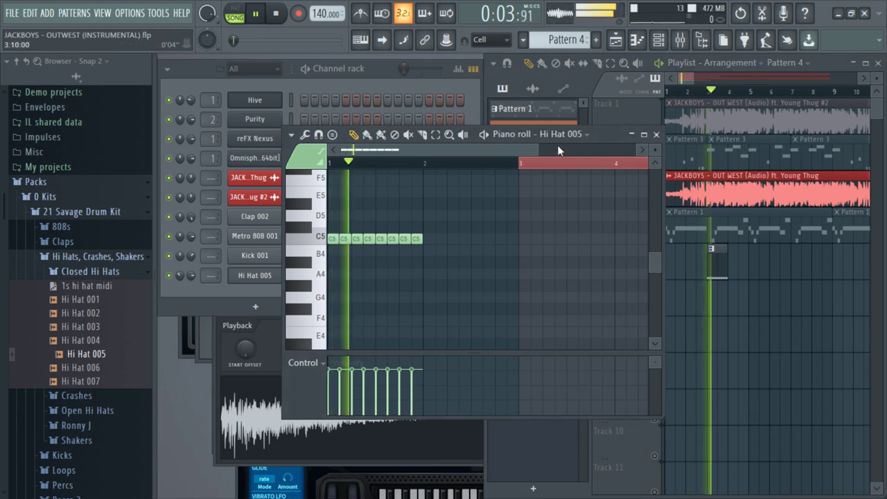
# - Split the seventh hi-hat note of bar 1 into four short notes with the chopper
pyautogui.moveTo(531, 150); pyautogui.dragTo(479, 154)
pyautogui.press('space')
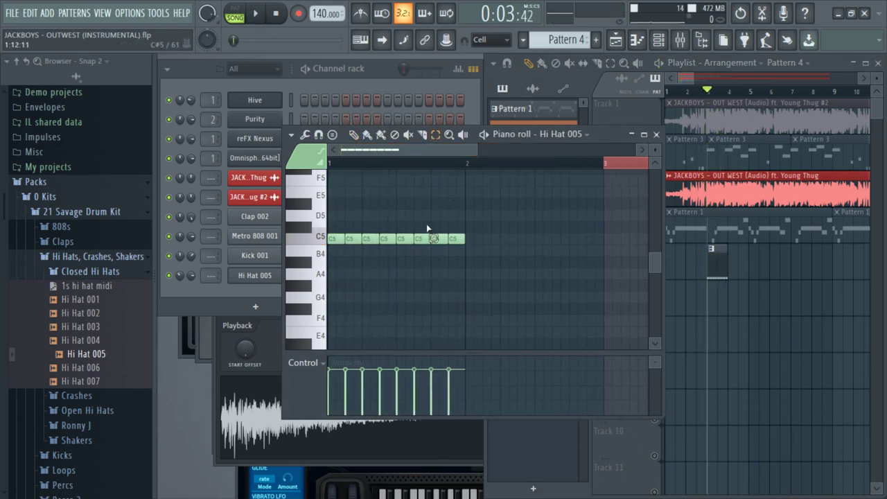
pyautogui.hotkey('alt', 'u')
pyautogui.press('space')
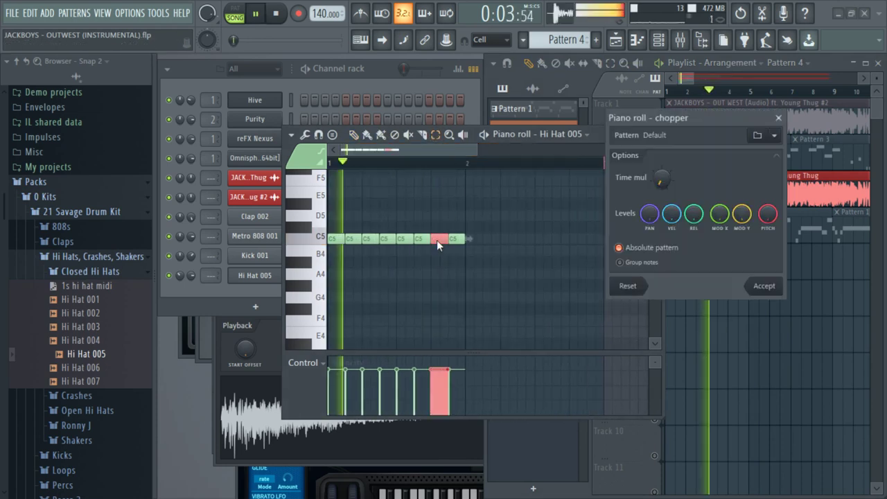
pyautogui.press('space')
pyautogui.press('space')
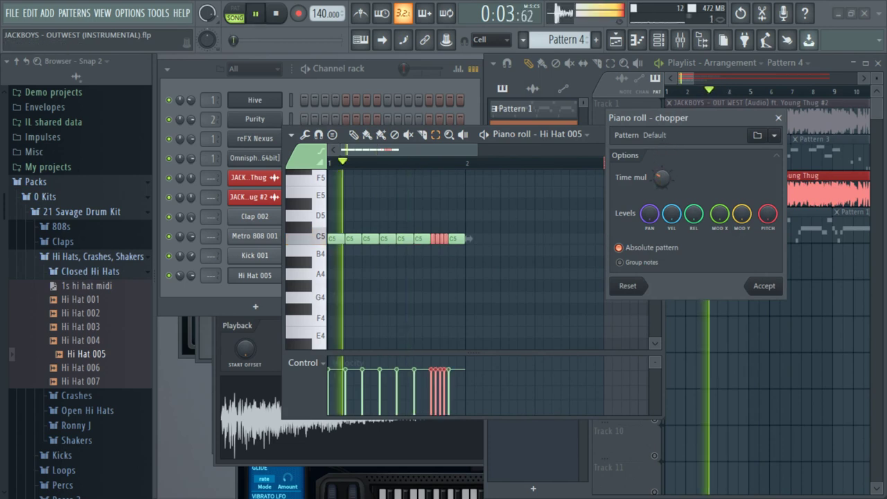
pyautogui.click(763, 285)
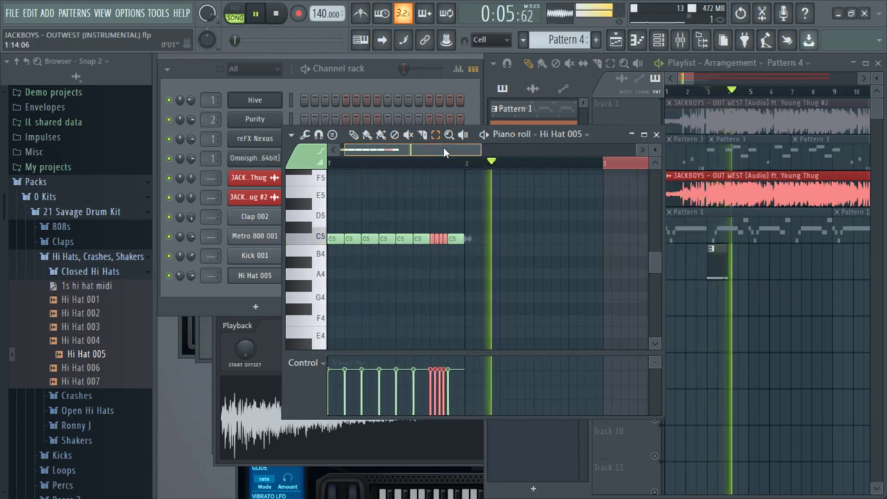
# - Clear the sixth hi-hat note and move the first short roll notes into its place, checking against the reference audio
pyautogui.moveTo(469, 149)
pyautogui.mouseDown()
pyautogui.moveTo(479, 149)
pyautogui.moveTo(419, 148)
pyautogui.mouseUp()
pyautogui.press('space')
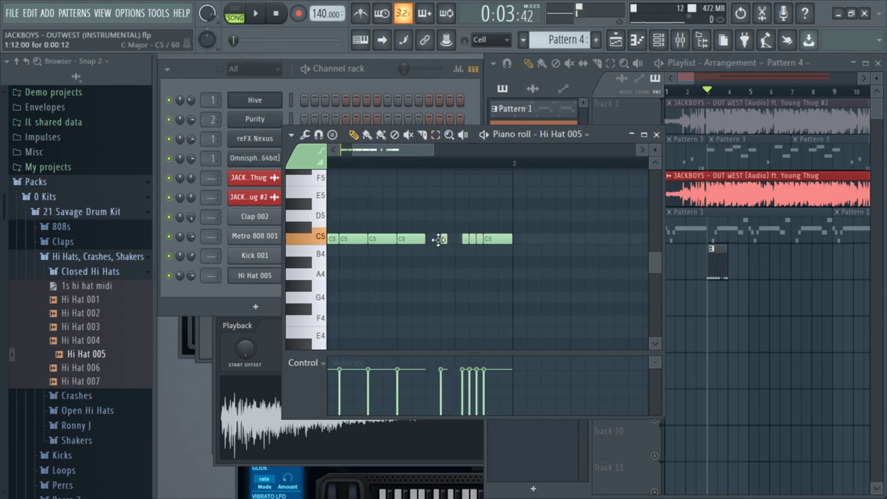
pyautogui.moveTo(439, 239); pyautogui.dragTo(429, 239)
pyautogui.press('space')
pyautogui.press('space')
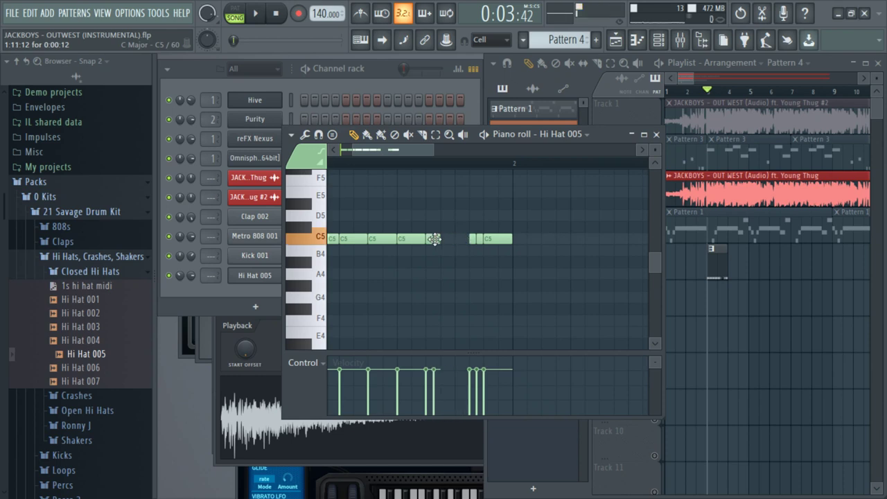
# - Raise all hi-hat notes one semitone to C#5 and complete the four-note roll in the sixth slot, followed by a full-length note
pyautogui.hotkey('shift', 'Up')
pyautogui.press('space')
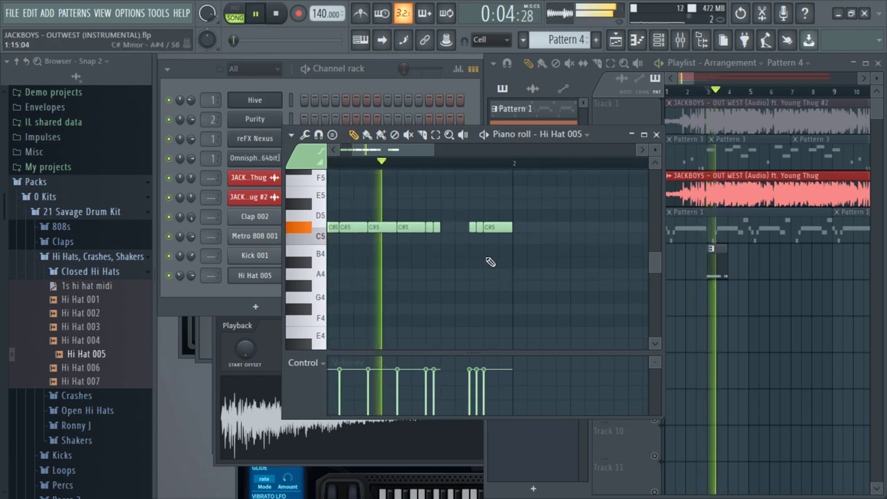
pyautogui.press('space')
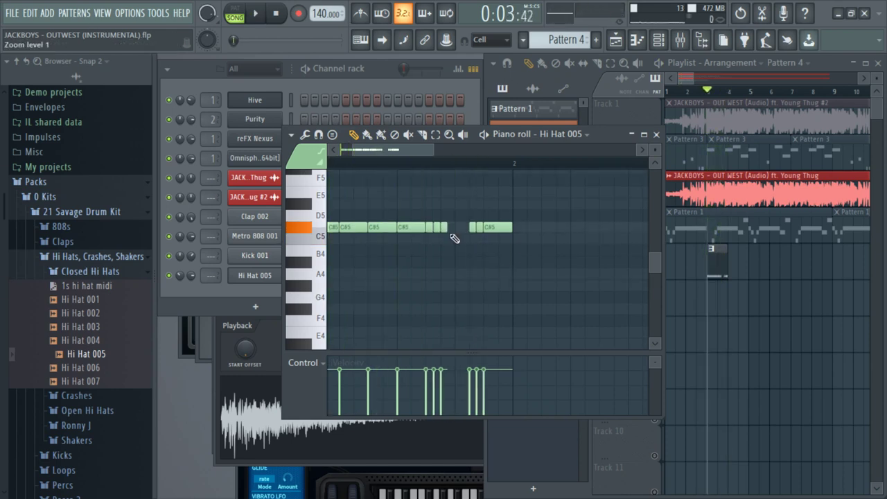
pyautogui.press('space')
pyautogui.press('space')
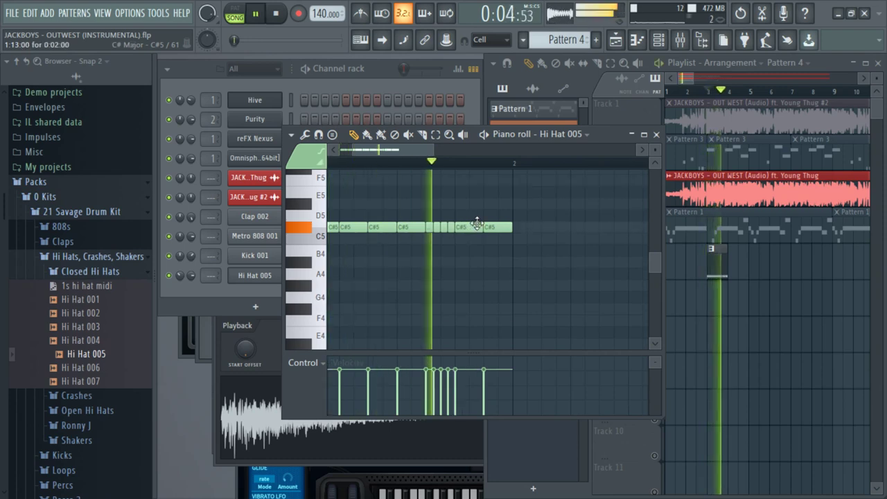
# - Duplicate the bar 1 hi-hat pattern into bar 2 and play it with the reference audio
pyautogui.moveTo(432, 150); pyautogui.dragTo(456, 150)
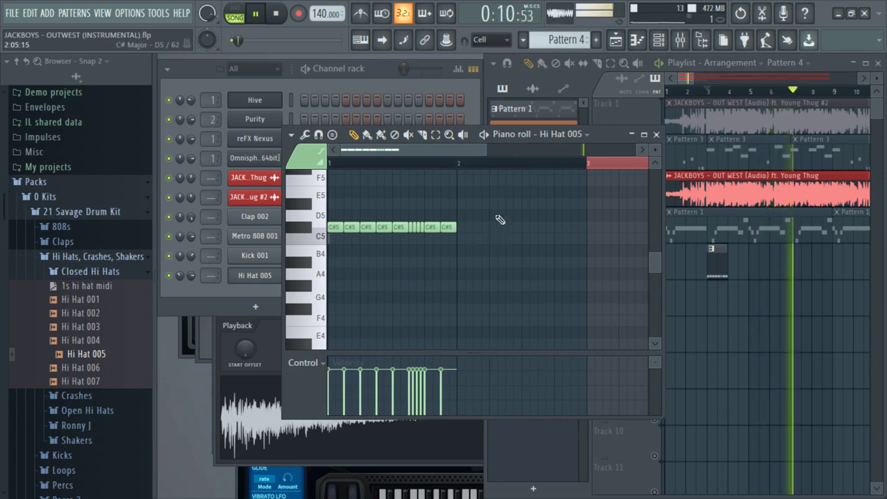
pyautogui.click(456, 165)
pyautogui.hotkey('ctrl', 'b')
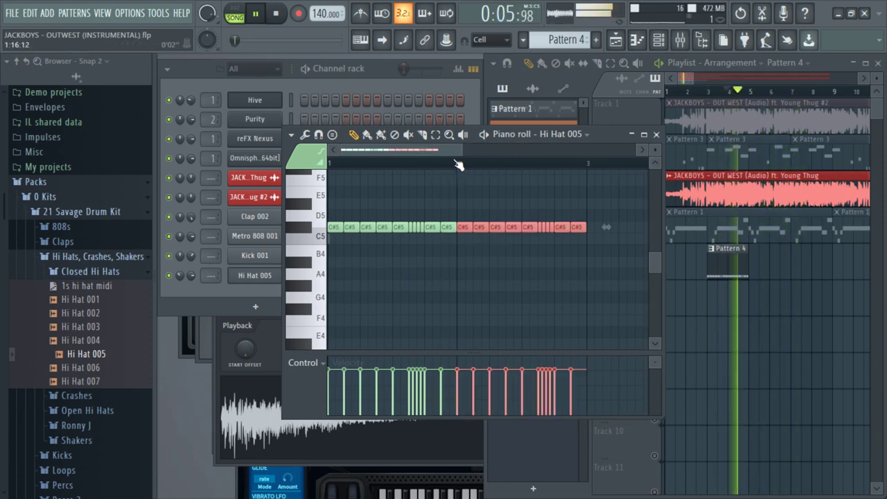
pyautogui.rightClick(562, 283)
pyautogui.press('space')
pyautogui.press('space')
pyautogui.rightClick(481, 230)
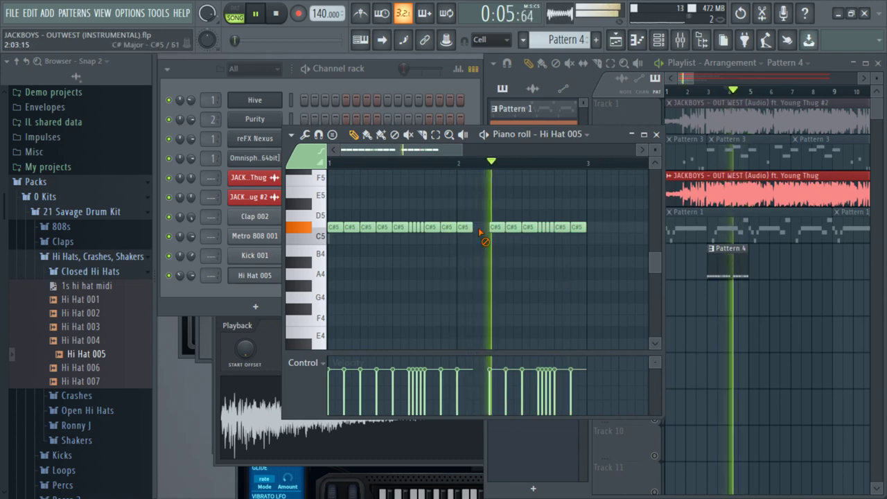
pyautogui.hotkey('ctrl', 'z')
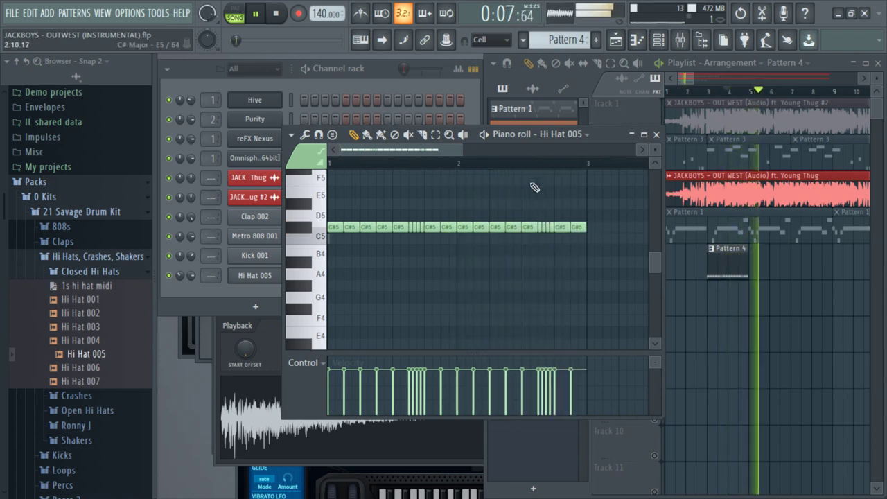
# - Add two copies of the four-note hi-hat roll back to back at the start of bar 3 and play them
pyautogui.press('space')
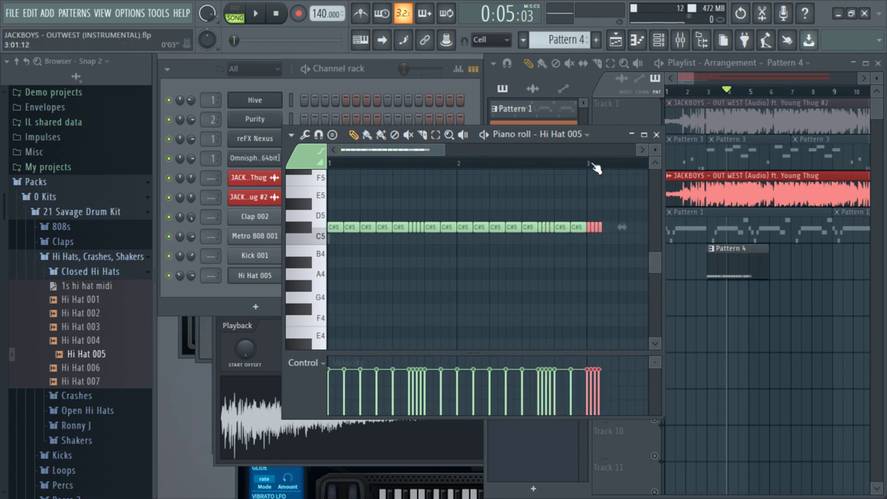
pyautogui.press('space')
pyautogui.press('space')
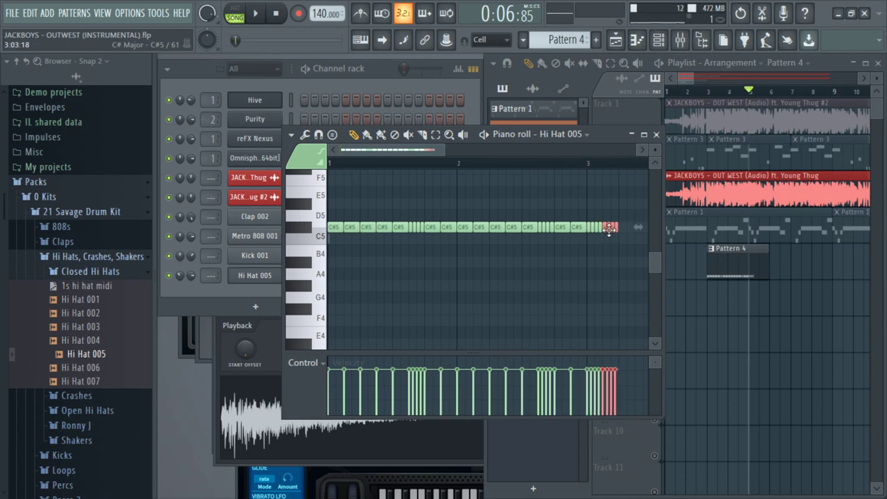
pyautogui.press('space')
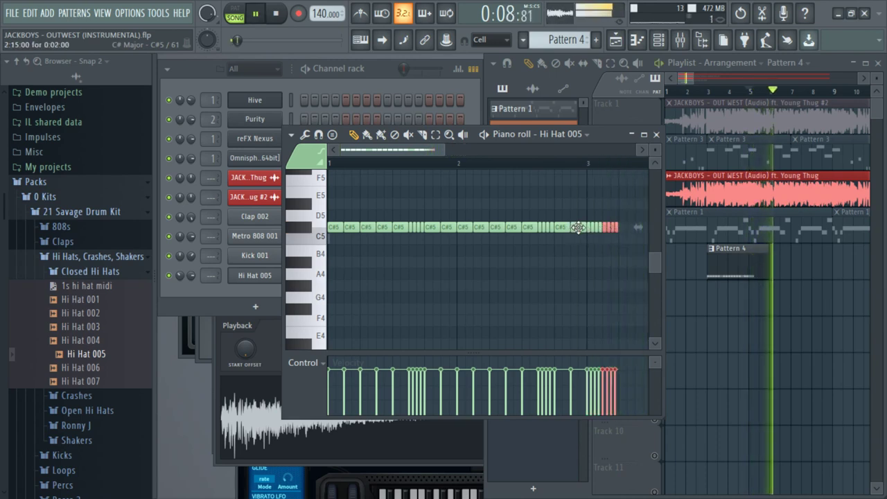
# - Copy the last three beats of bar 2's hi-hats behind the rolls to fill bar 3, and play the result
pyautogui.click(578, 227)
pyautogui.click(629, 230)
pyautogui.rightClick(618, 232)
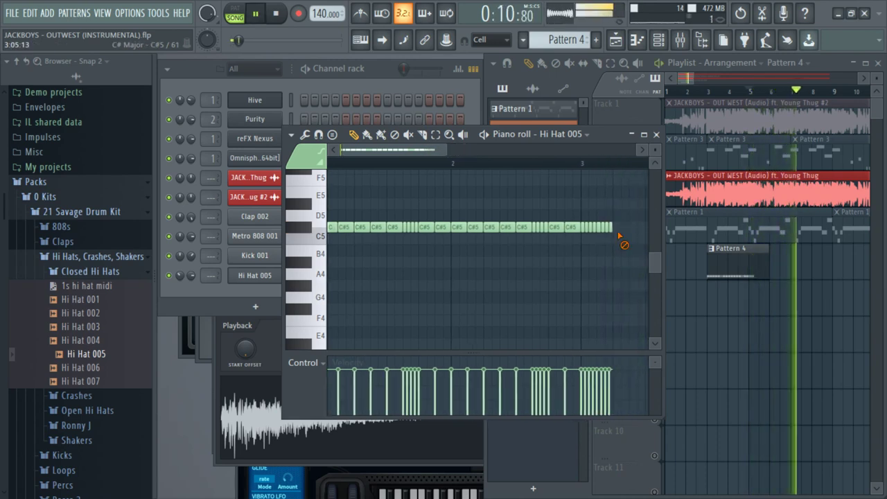
pyautogui.press('space')
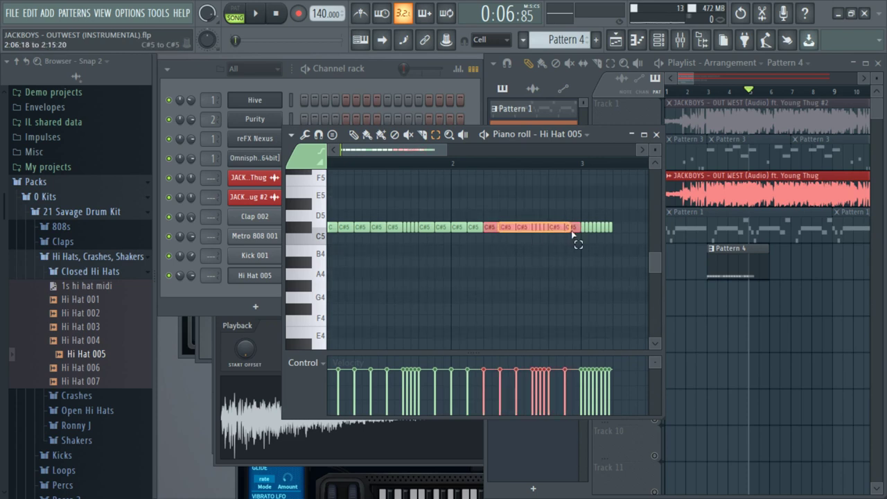
pyautogui.hotkey('ctrl', 'b')
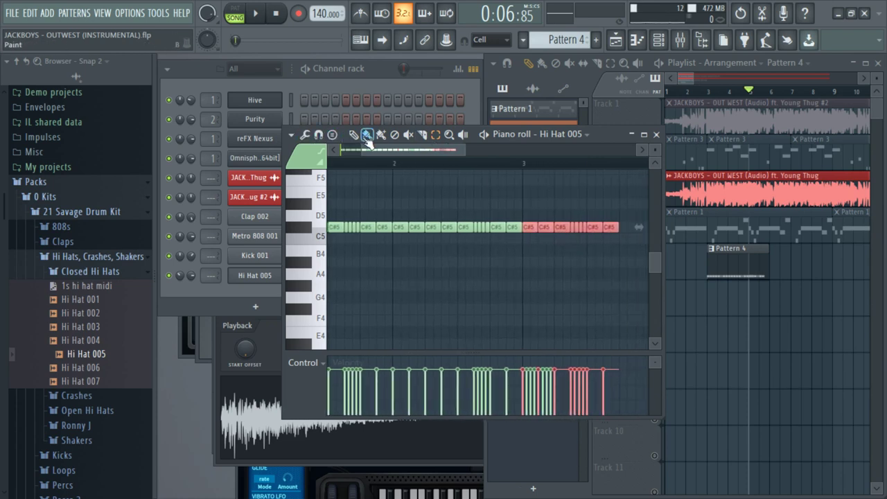
pyautogui.moveTo(543, 231); pyautogui.dragTo(576, 229)
pyautogui.press('space')
pyautogui.moveTo(449, 150); pyautogui.dragTo(502, 155)
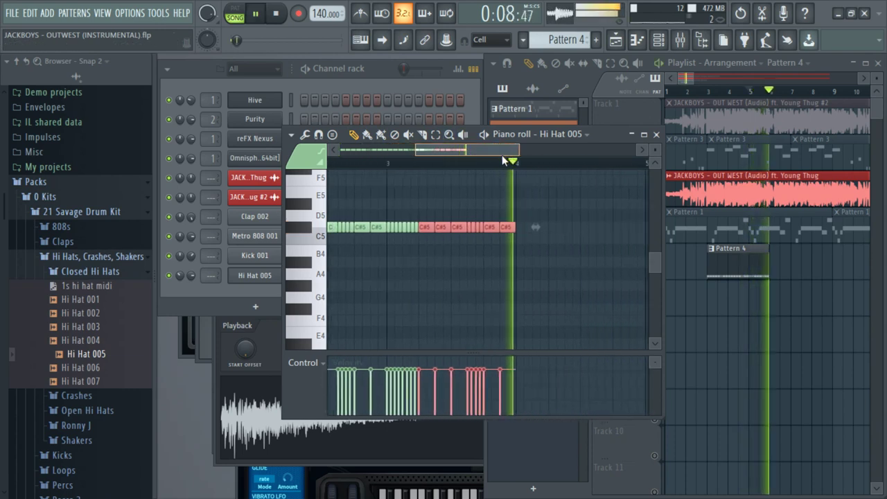
pyautogui.click(495, 241)
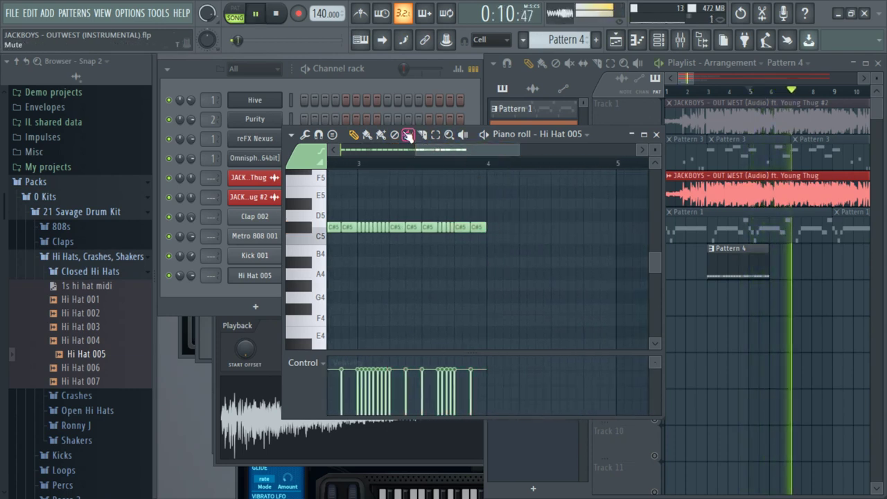
pyautogui.press('space')
# - Copy the bar 1 hi-hat pattern into bar 4 and play it with the reference audio
pyautogui.moveTo(404, 149); pyautogui.dragTo(340, 150)
pyautogui.moveTo(361, 229); pyautogui.dragTo(323, 232)
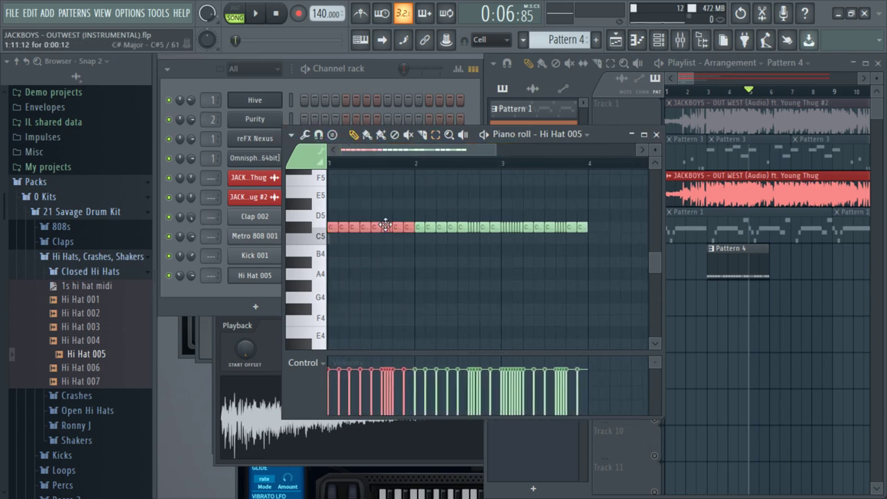
pyautogui.hotkey('ctrl', 'b')
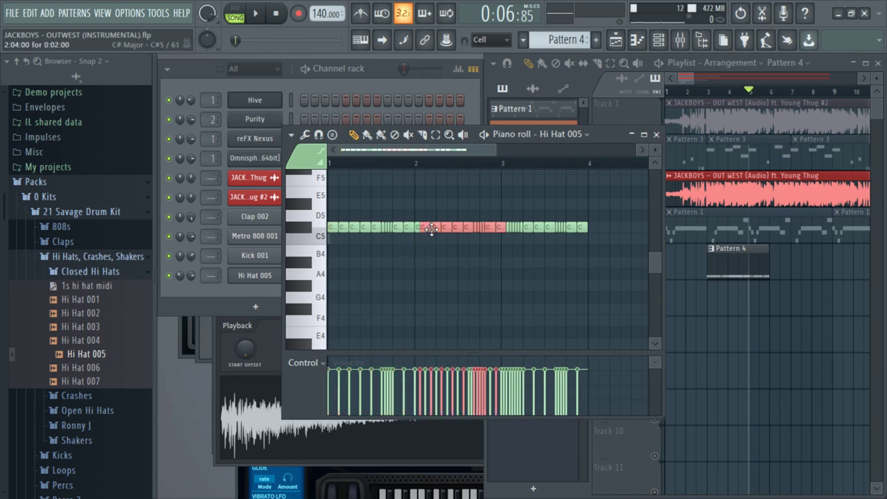
pyautogui.hotkey('ctrl', 'z')
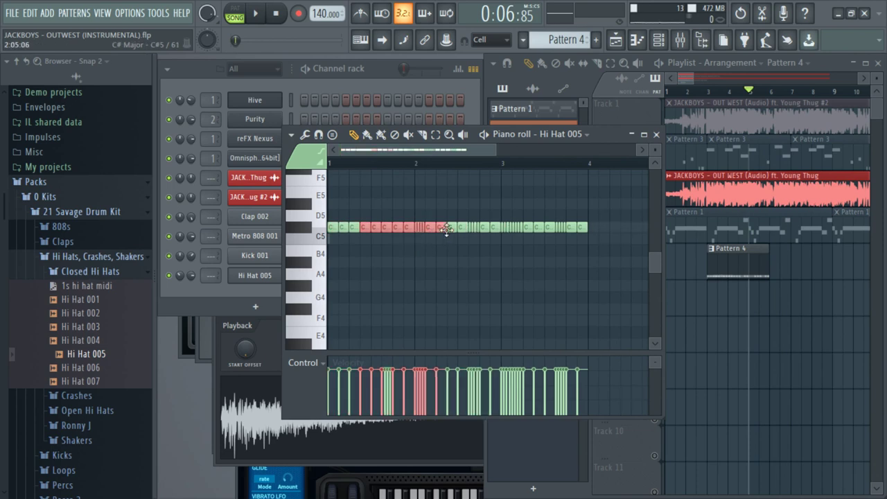
pyautogui.moveTo(446, 230); pyautogui.dragTo(578, 232)
pyautogui.press('space')
pyautogui.keyDown('ctrl'); pyautogui.click(581, 273); pyautogui.keyUp('ctrl')
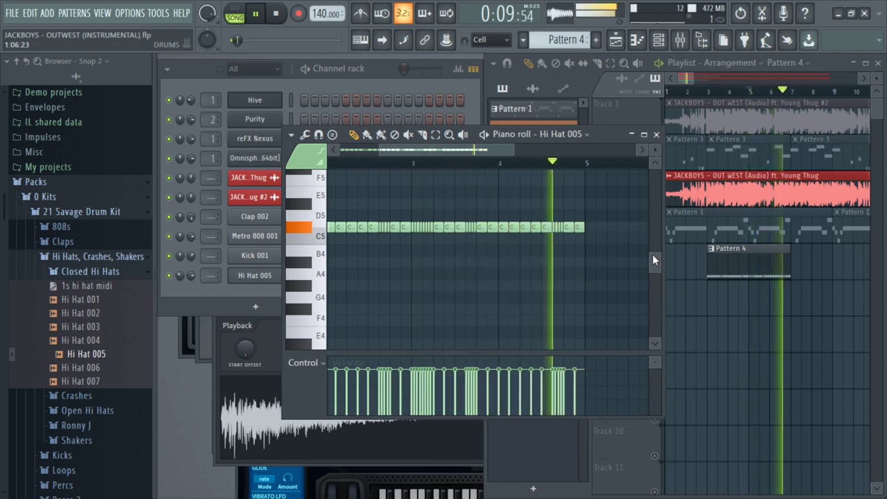
# - Place a second Pattern 4 clip at bar 7 on the DRUMS track and listen to it
pyautogui.click(793, 260)
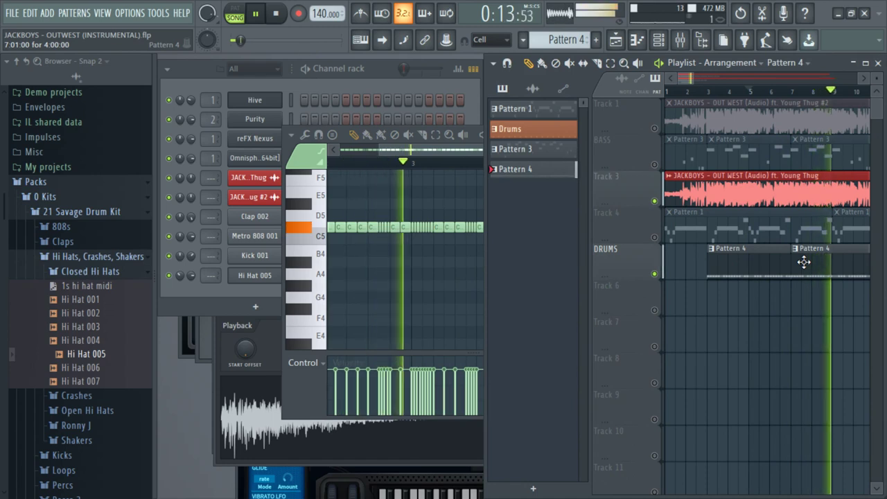
pyautogui.moveTo(397, 150); pyautogui.dragTo(312, 145)
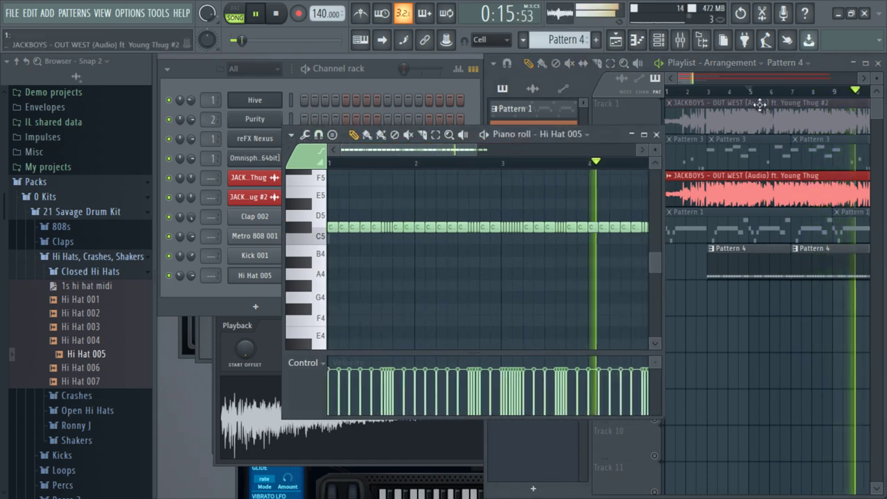
pyautogui.moveTo(693, 78); pyautogui.dragTo(700, 77)
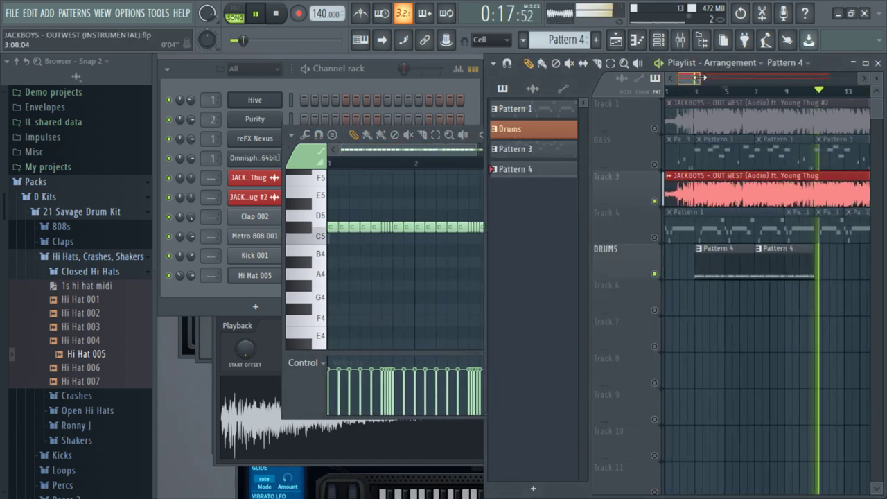
pyautogui.press('space')
# - Add the Scratch sample from the Arcade Era Kit's Ultimate Percs, Arcade Percs folder as a new channel below Hi Hat 005
pyautogui.click(62, 257)
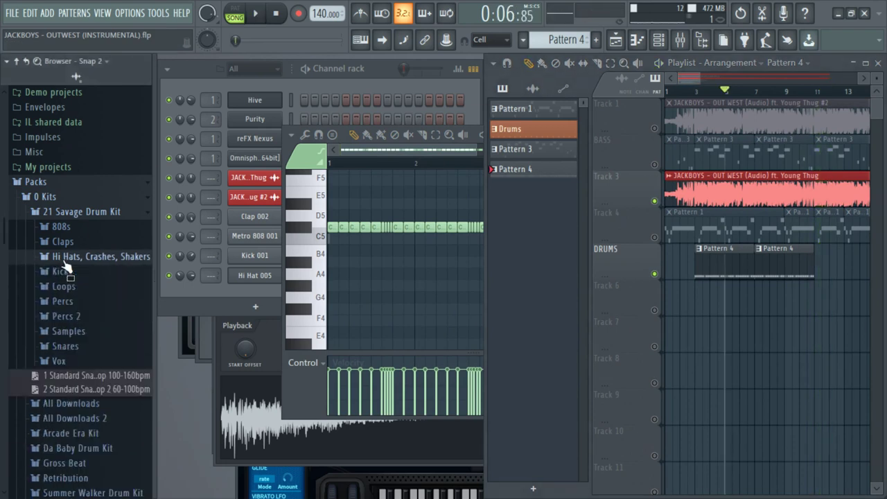
pyautogui.click(69, 212)
pyautogui.click(69, 257)
pyautogui.scroll(-3, 85, 287)
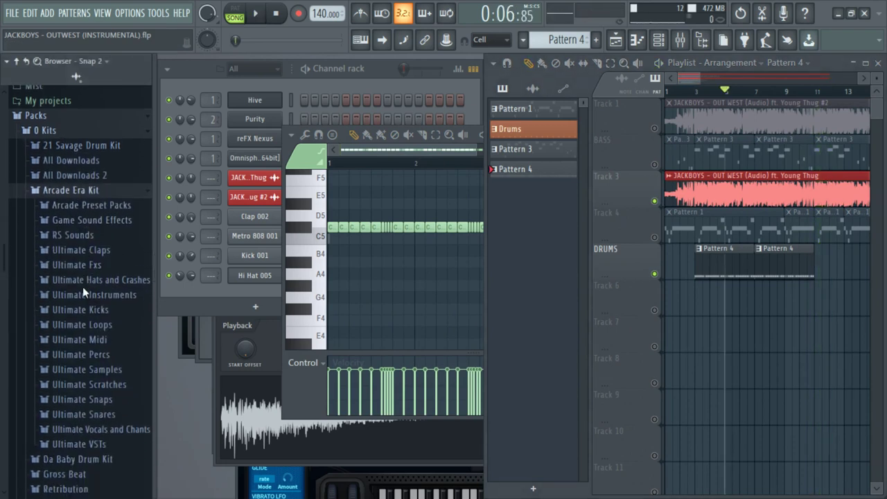
pyautogui.click(90, 339)
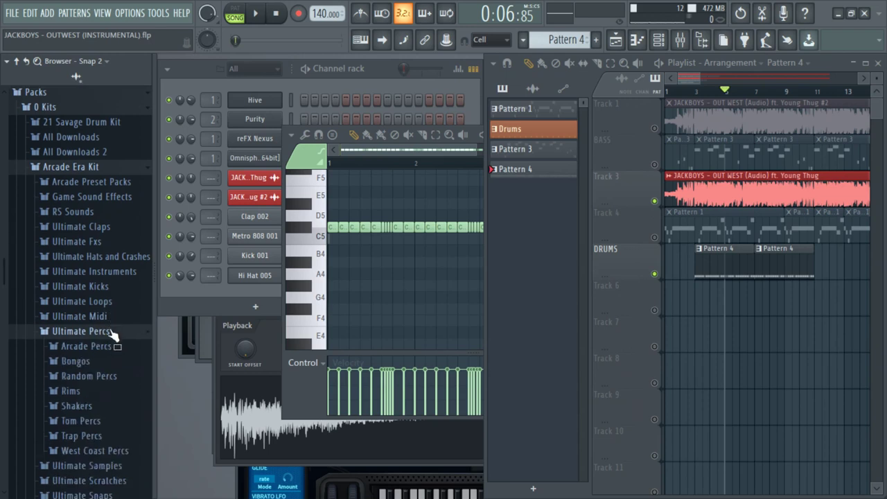
pyautogui.scroll(-3, 97, 298)
pyautogui.click(86, 272)
pyautogui.scroll(-6, 101, 346)
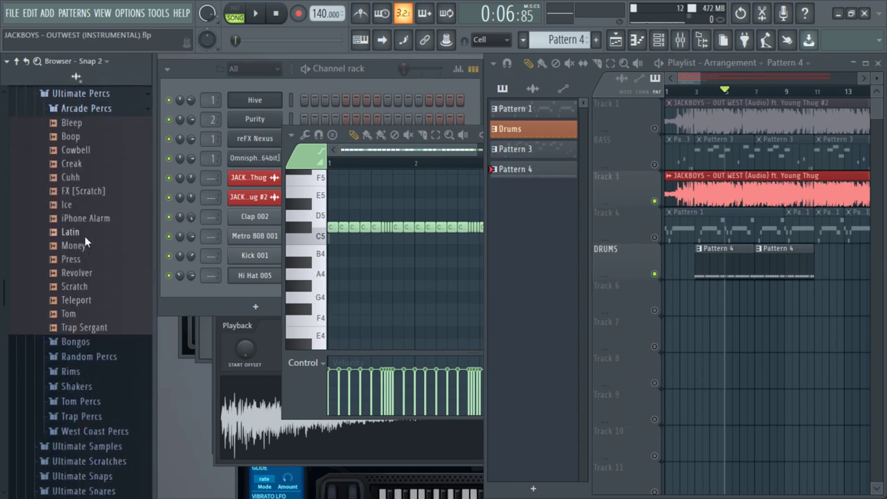
pyautogui.click(84, 194)
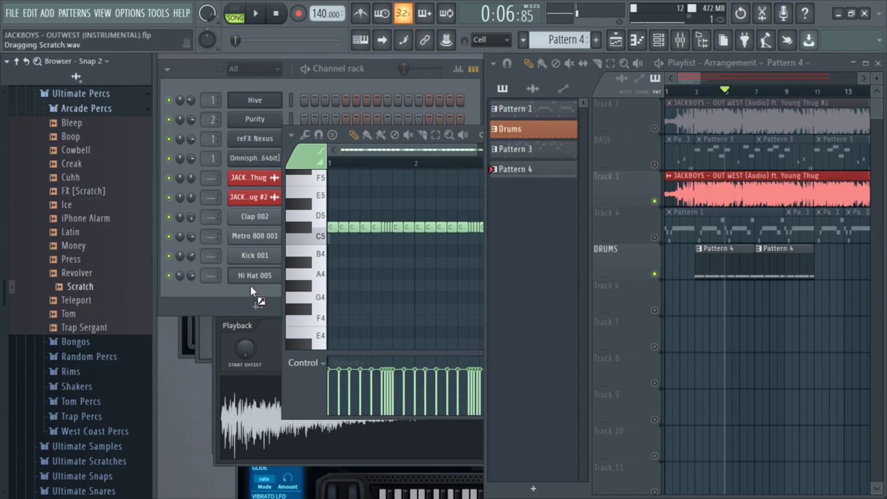
pyautogui.moveTo(250, 287); pyautogui.dragTo(250, 287)
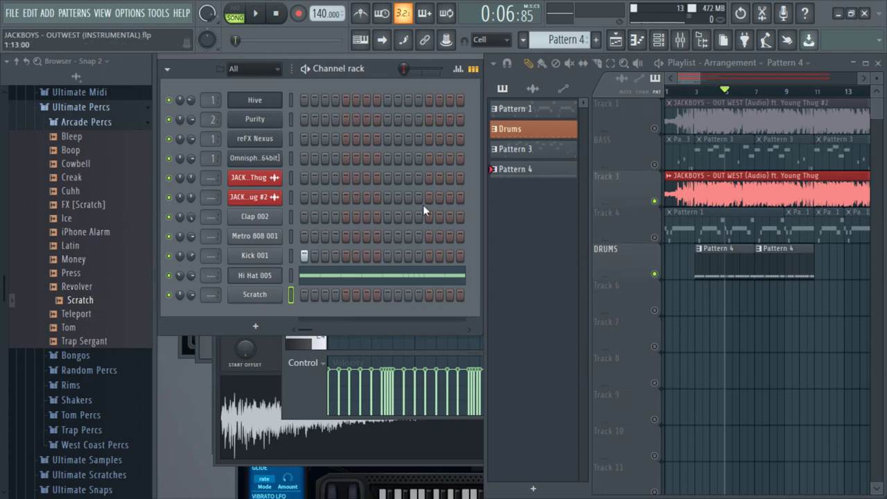
# - Place a two-step Scratch note on A4 at step 13 of bar 4, checking its timing against the reference audio
pyautogui.press('space')
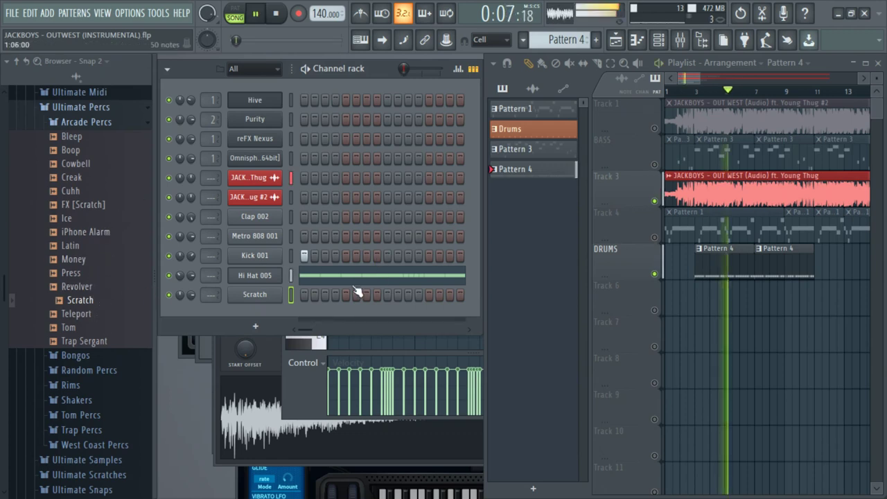
pyautogui.click(793, 91)
pyautogui.click(253, 294)
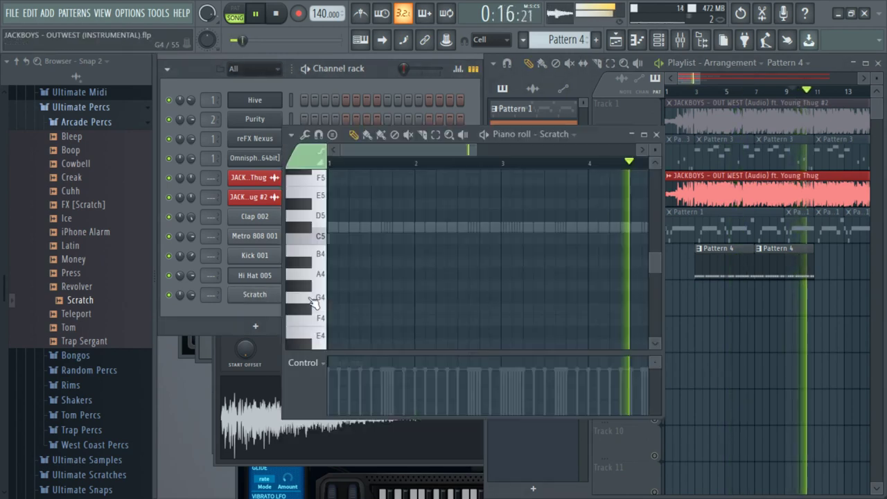
pyautogui.press('space')
pyautogui.press('space')
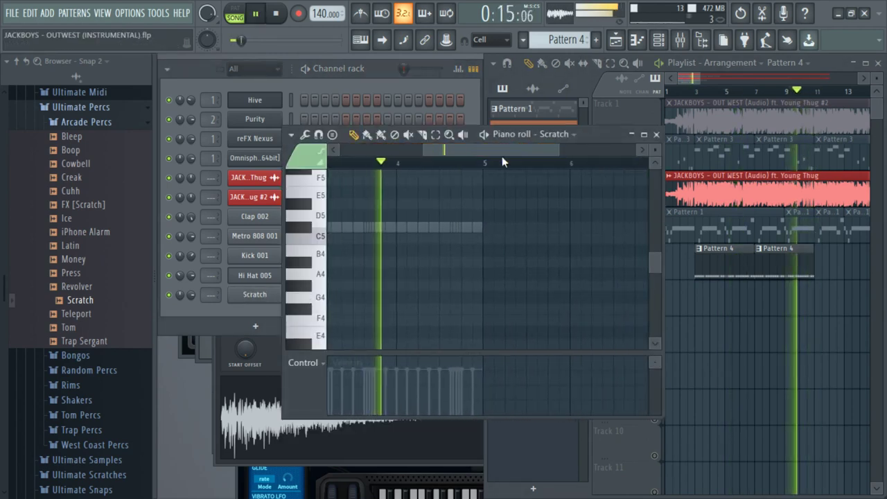
pyautogui.press('space')
pyautogui.click(463, 238)
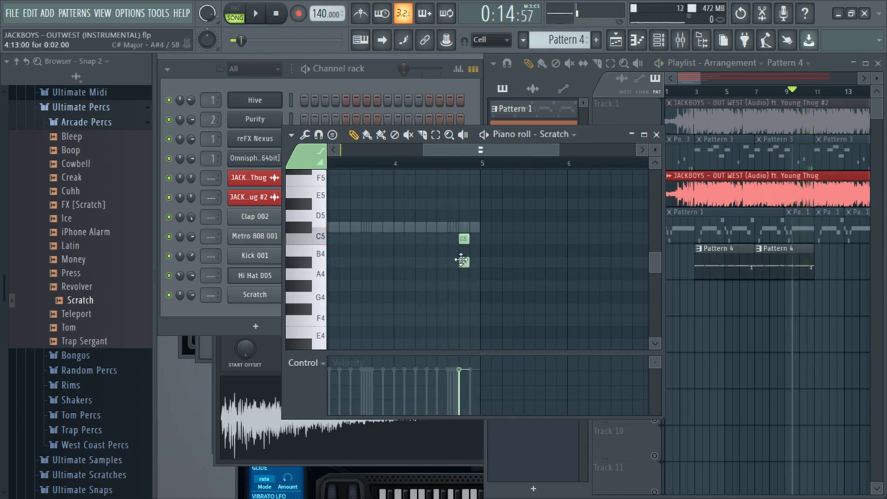
pyautogui.press('space')
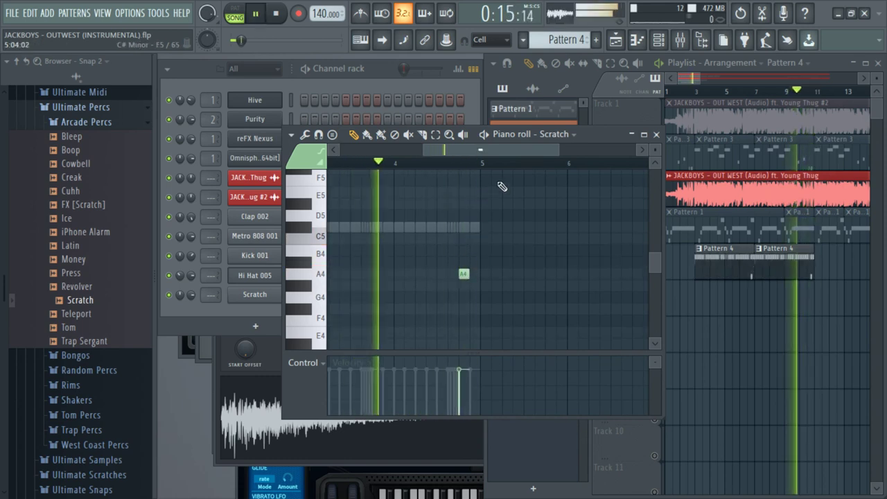
pyautogui.moveTo(539, 144); pyautogui.dragTo(559, 147)
pyautogui.rightClick(808, 331)
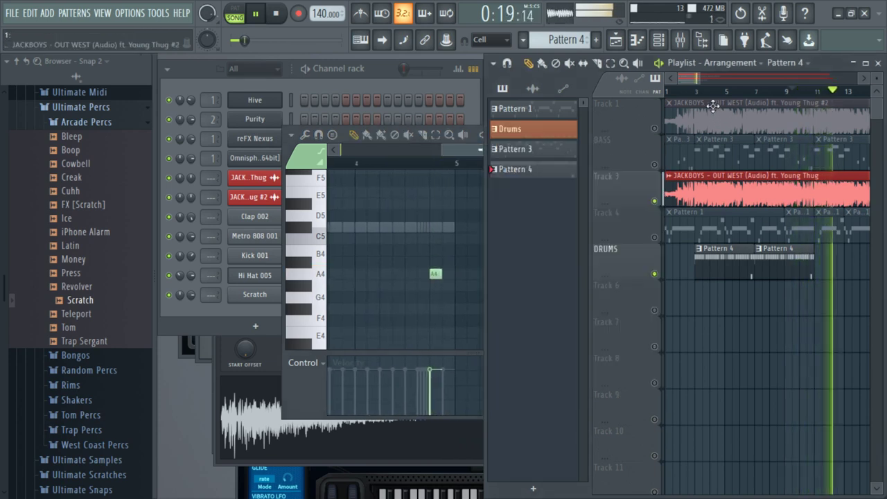
# - Play from bar 3 of the arrangement, stop, and open the Kick 001 channel's notes in the piano roll at bar 1
pyautogui.click(699, 91)
pyautogui.click(374, 84)
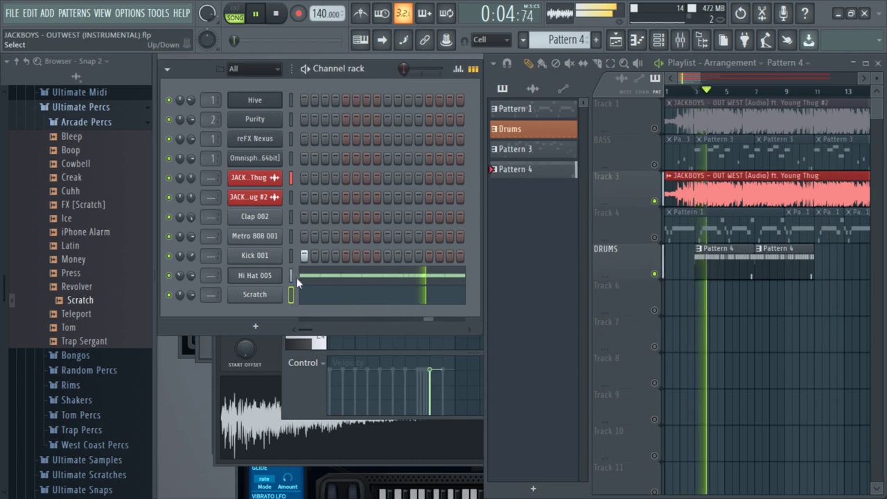
pyautogui.press('space')
pyautogui.rightClick(255, 255)
pyautogui.click(306, 254)
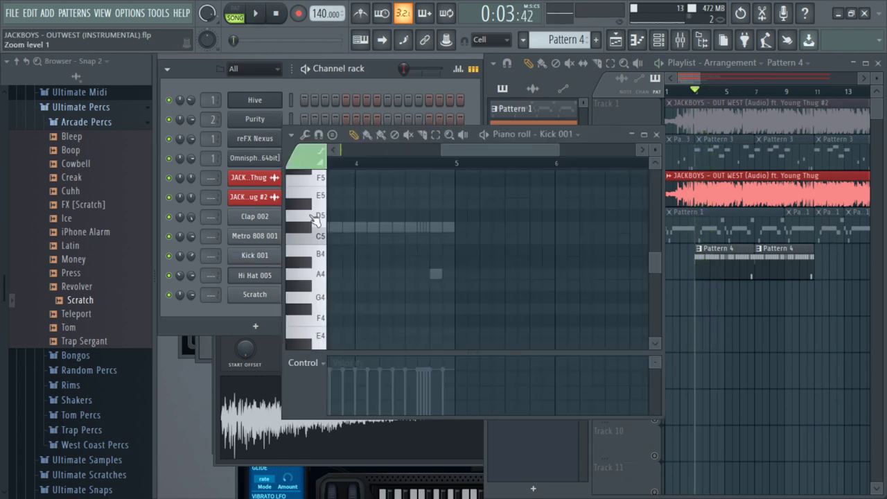
pyautogui.moveTo(485, 153); pyautogui.dragTo(103, 173)
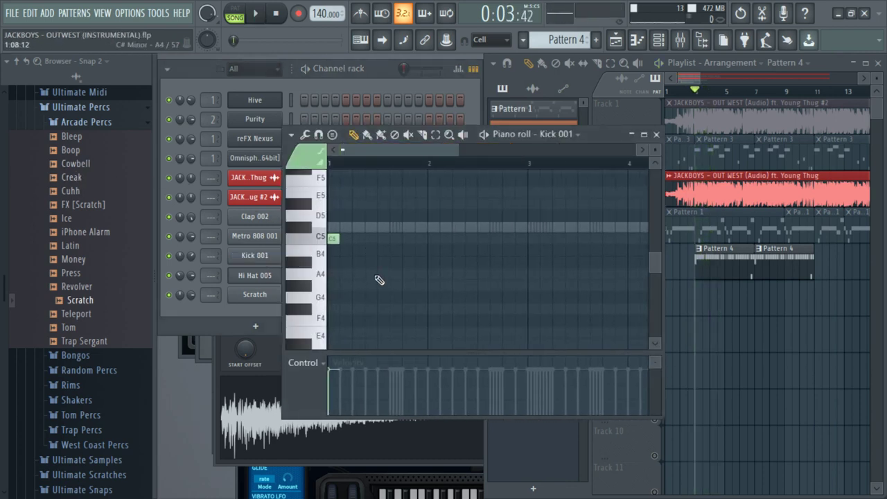
# - Add C5 kick notes on step 15 of bar 1 and step 5 of bar 2 while playing the reference audio
pyautogui.press('space')
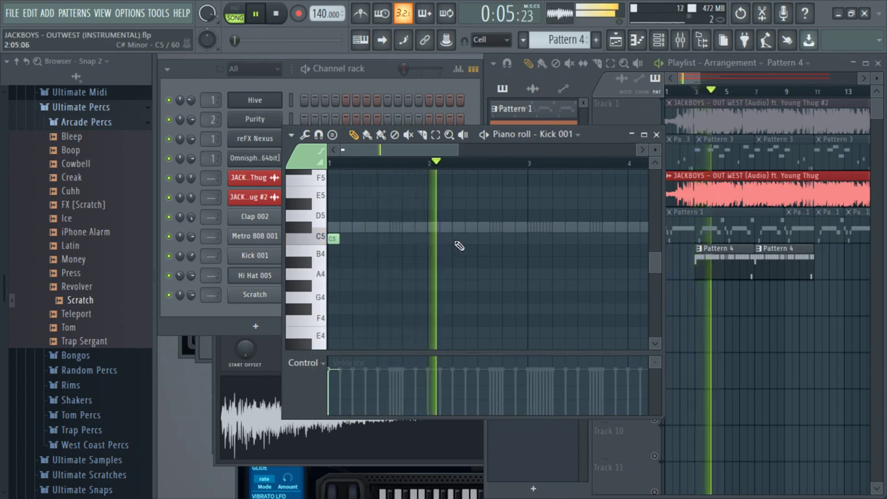
pyautogui.click(418, 239)
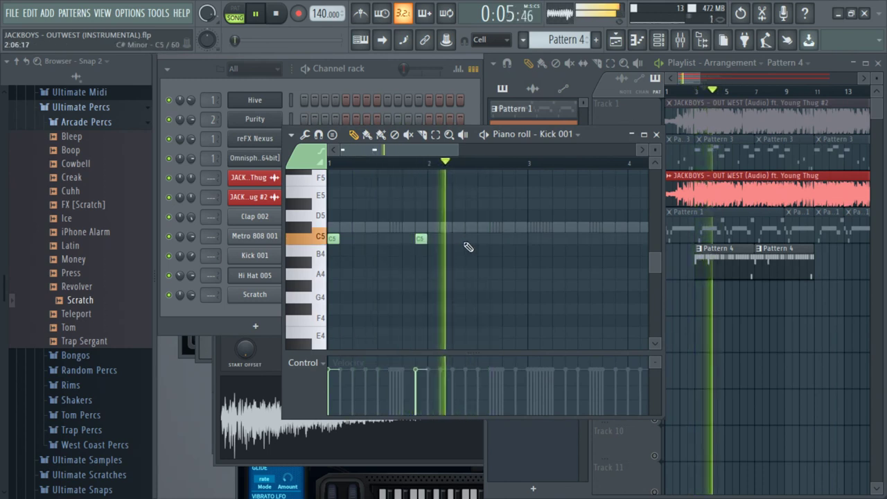
pyautogui.click(460, 239)
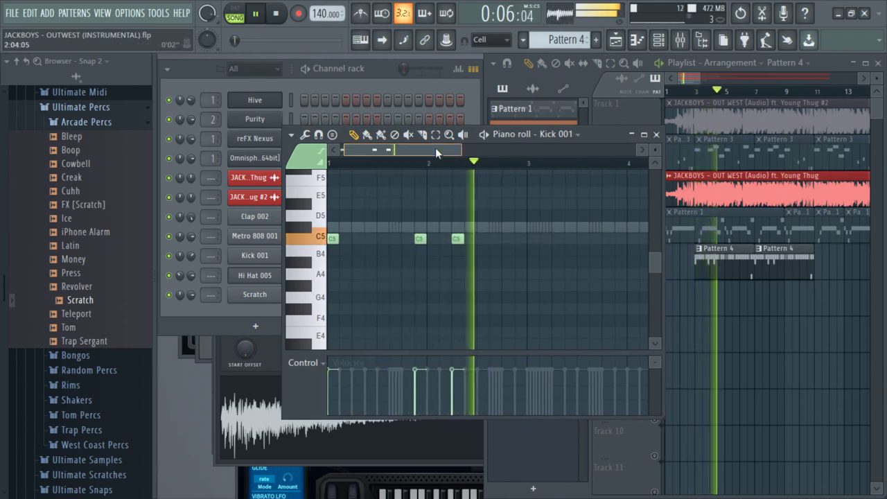
pyautogui.scroll(-2, 461, 236)
pyautogui.press('space')
pyautogui.press('space')
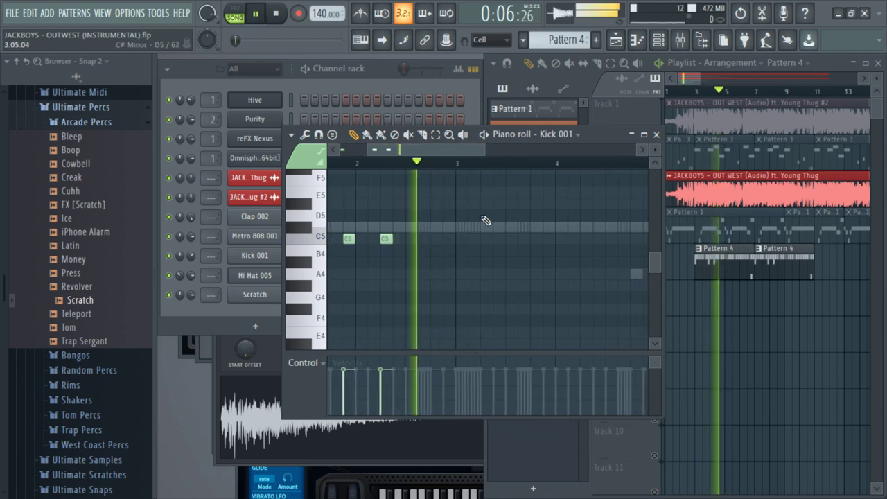
# - Add C5 kick notes on steps 1 and 15 of bar 3 and step 5 of bar 4, and play the full pattern
pyautogui.click(461, 239)
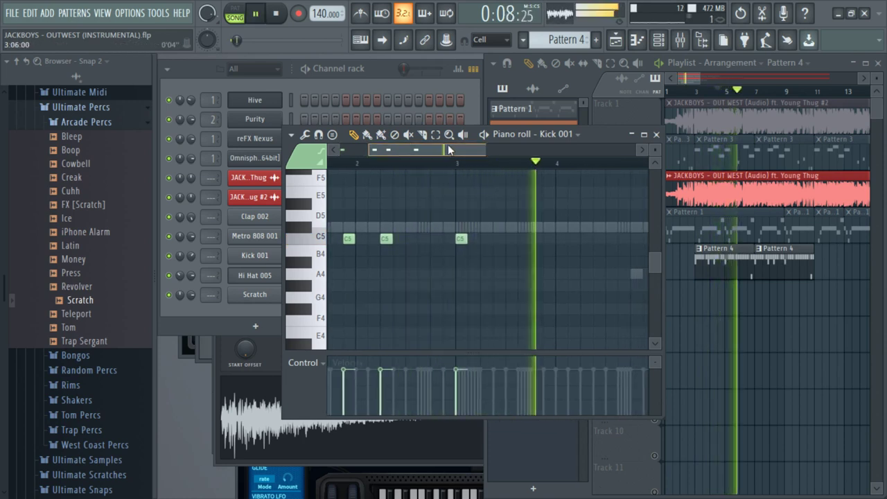
pyautogui.scroll(-2, 481, 240)
pyautogui.press('space')
pyautogui.press('space')
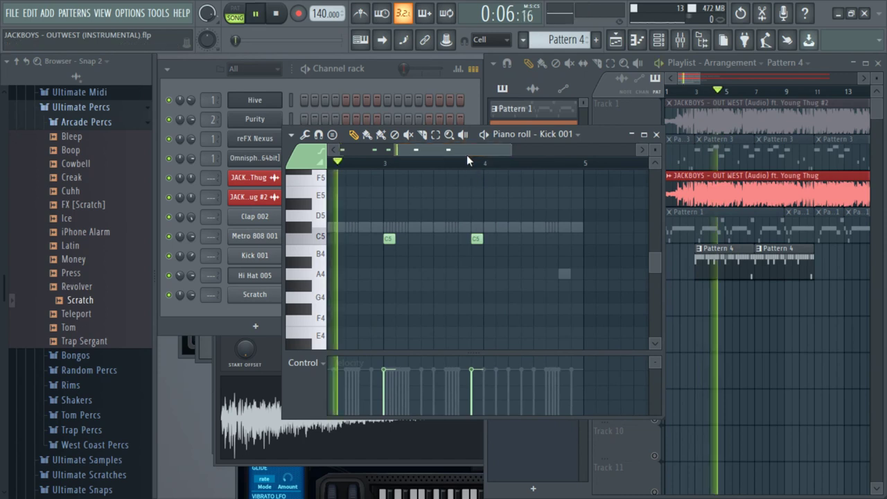
pyautogui.click(468, 239)
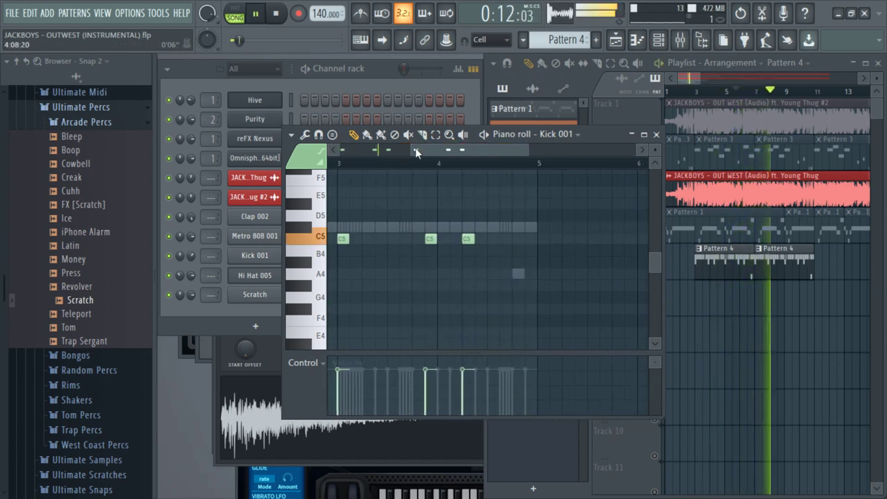
pyautogui.moveTo(411, 150); pyautogui.dragTo(338, 150)
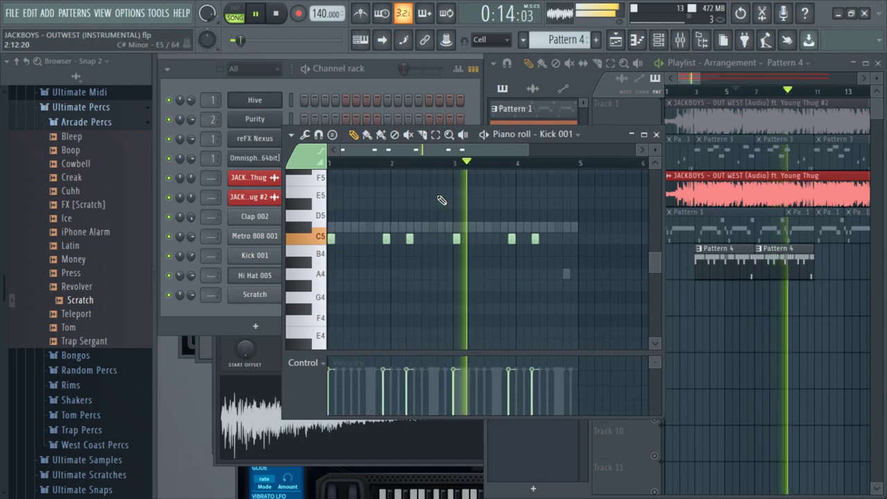
# - Save the project and collapse the Arcade Era Kit folders in the browser
pyautogui.hotkey('ctrl', 's')
pyautogui.click(93, 125)
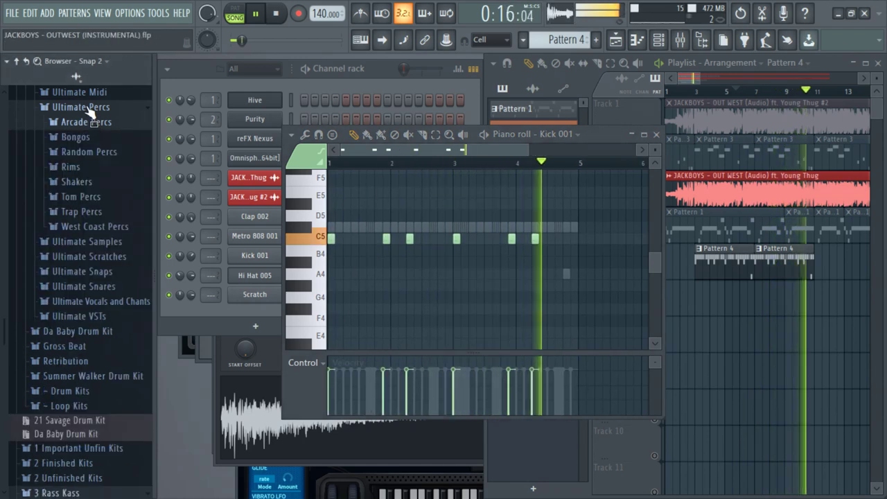
pyautogui.click(90, 111)
pyautogui.scroll(1, 108, 176)
pyautogui.scroll(3, 106, 176)
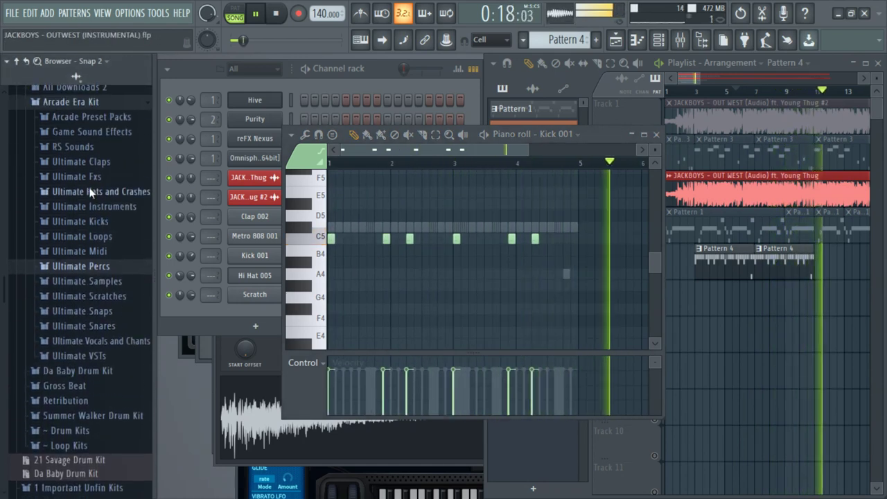
pyautogui.click(76, 109)
pyautogui.scroll(2, 104, 208)
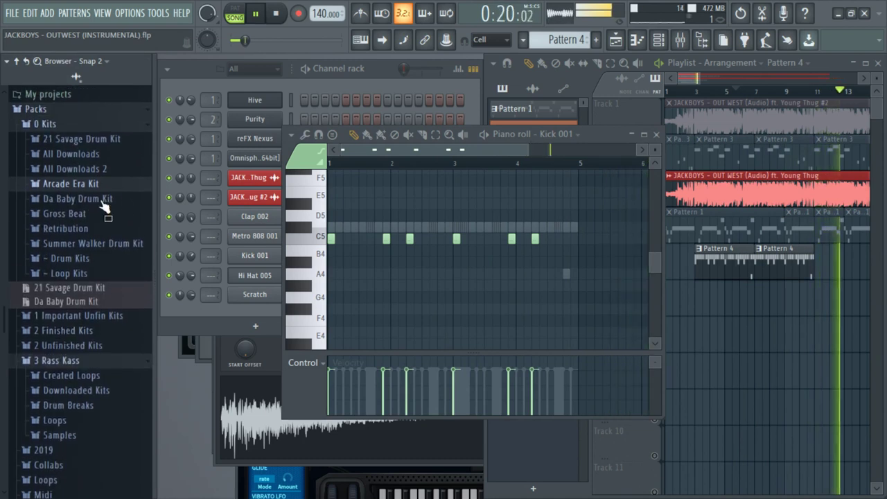
# - Stop playback and add Snare 006 [Standard] from the Retribution kit's Snares folder as a new channel
pyautogui.click(90, 235)
pyautogui.press('space')
pyautogui.moveTo(88, 267); pyautogui.dragTo(86, 283)
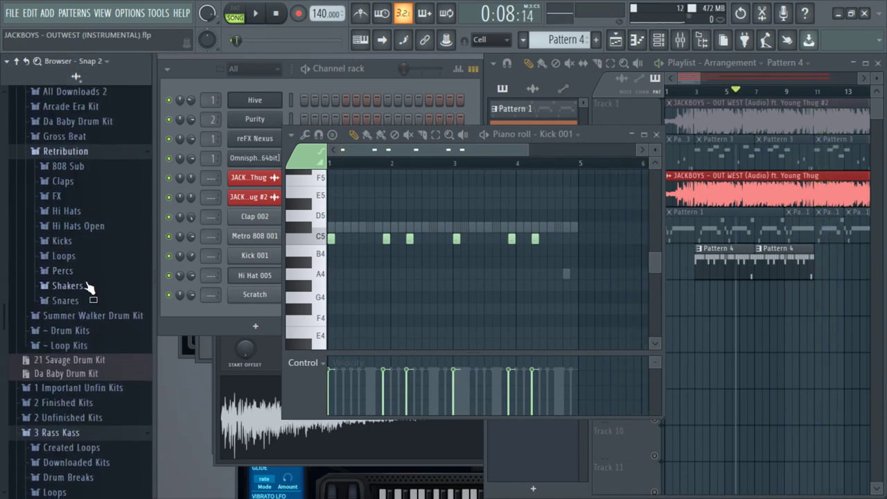
pyautogui.click(89, 299)
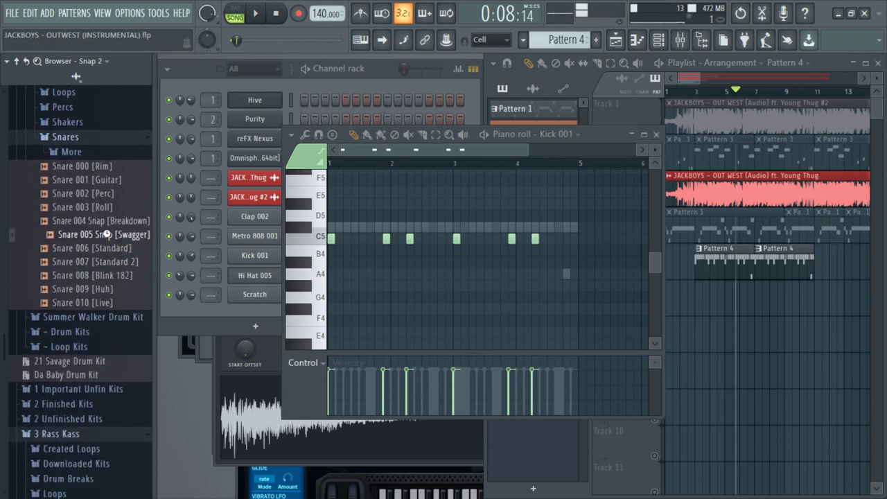
pyautogui.moveTo(253, 316); pyautogui.dragTo(254, 315)
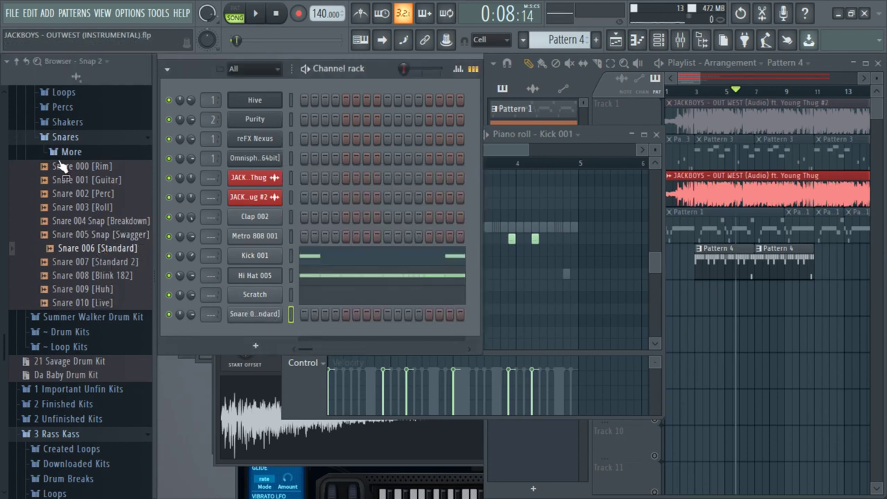
# - Load the Standard Clap Pattern from Retribution's Claps folder onto the Snare 006 channel, opening its piano roll and playing it briefly
pyautogui.click(68, 139)
pyautogui.scroll(5, 89, 173)
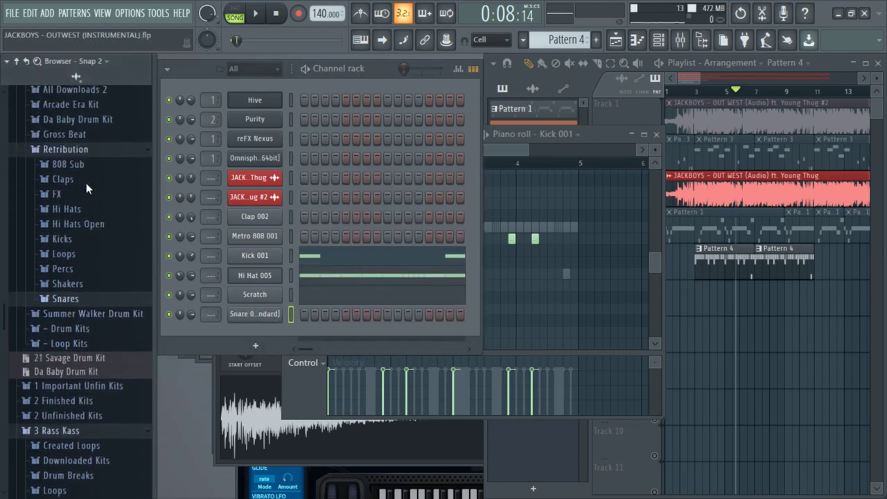
pyautogui.click(86, 182)
pyautogui.moveTo(101, 347); pyautogui.dragTo(274, 314)
pyautogui.press('space')
pyautogui.click(426, 314)
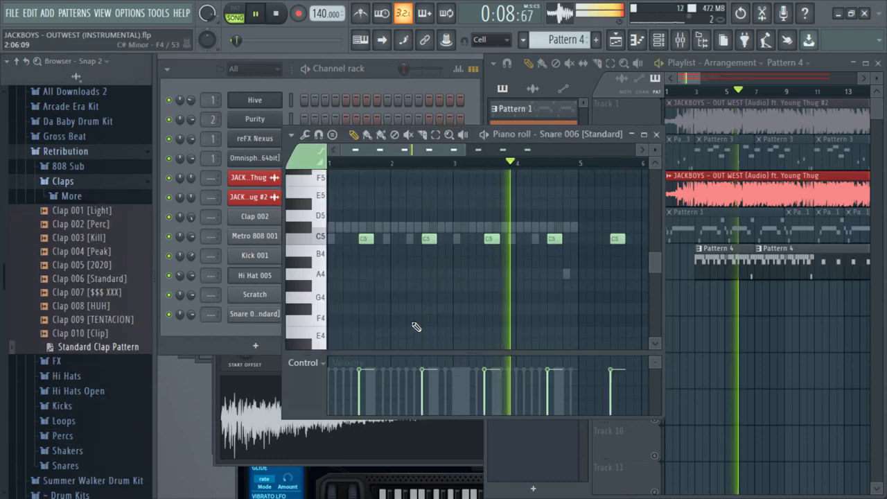
pyautogui.press('space')
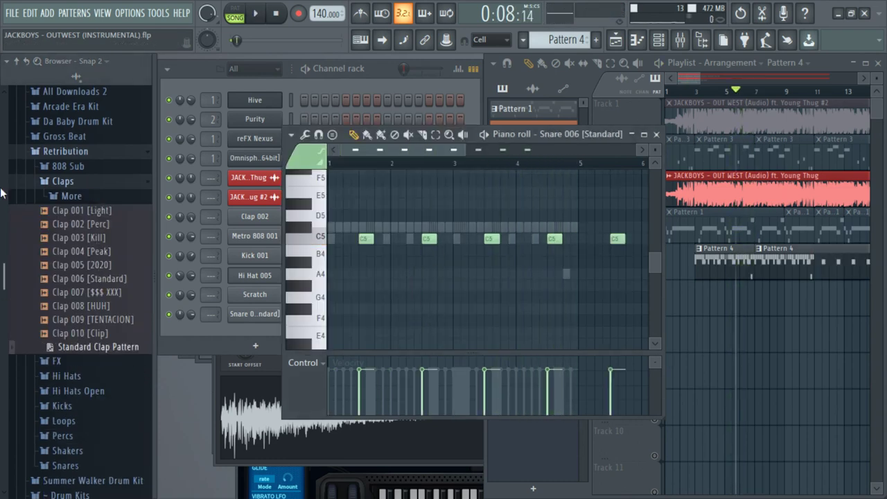
# - Set the Snare 006 channel's time stretching mode to e3 generic while the arrangement plays
pyautogui.press('space')
pyautogui.click(249, 314)
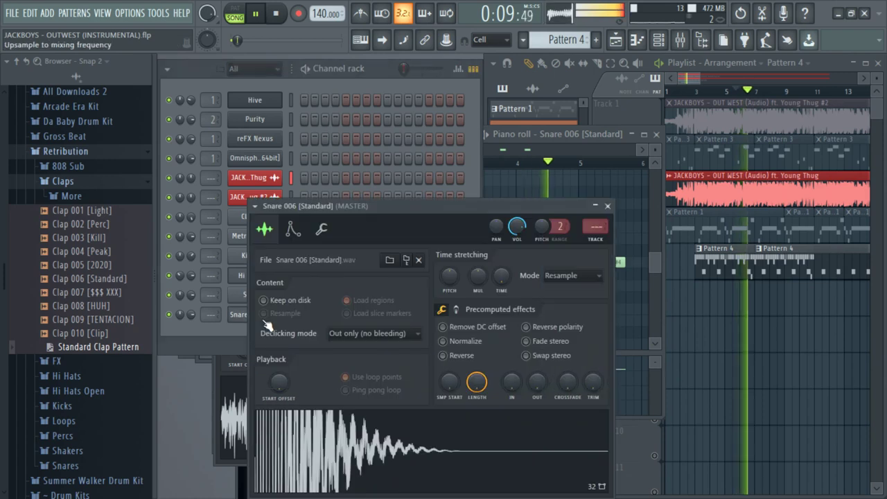
pyautogui.click(582, 276)
pyautogui.click(572, 313)
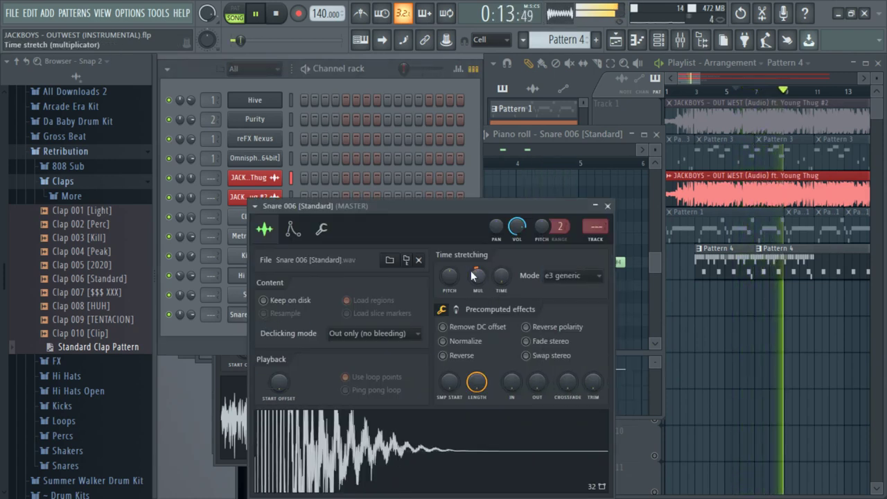
# - Lower the snare notes to A#4, delete those beyond bar 4, and stop playback
pyautogui.click(516, 193)
pyautogui.moveTo(465, 149); pyautogui.dragTo(557, 163)
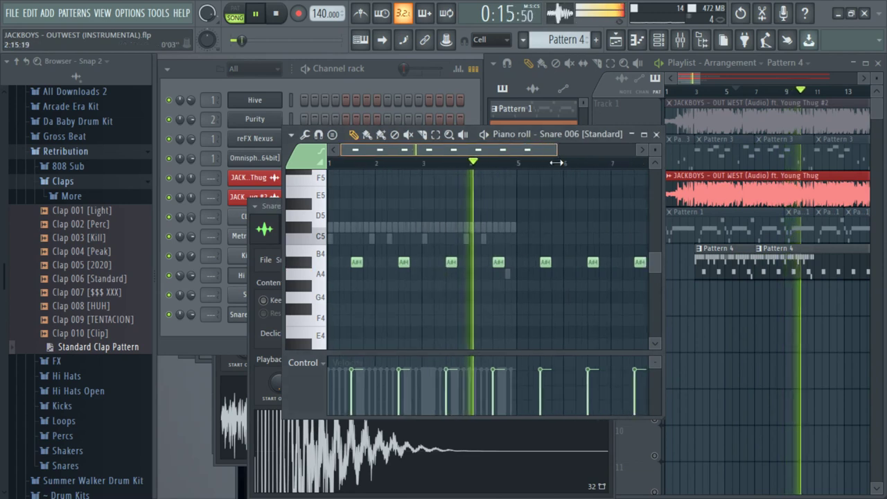
pyautogui.rightClick(495, 263)
pyautogui.rightClick(532, 263)
pyautogui.rightClick(569, 264)
pyautogui.rightClick(604, 263)
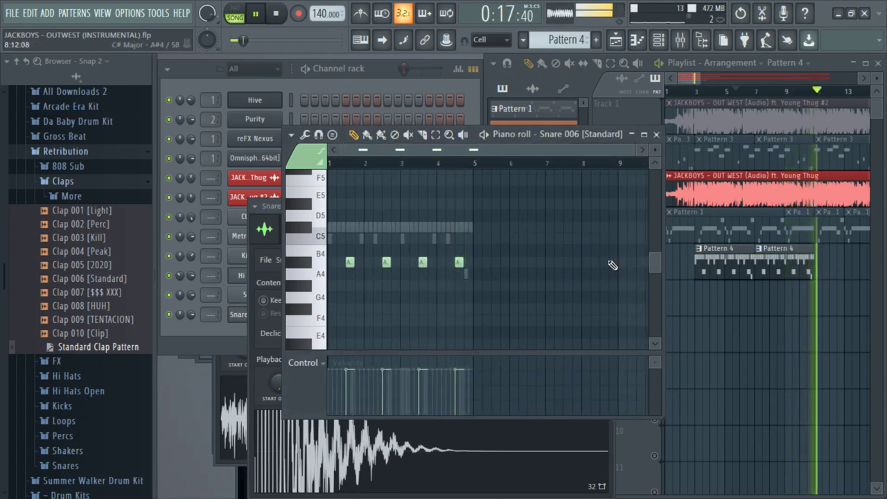
pyautogui.click(842, 305)
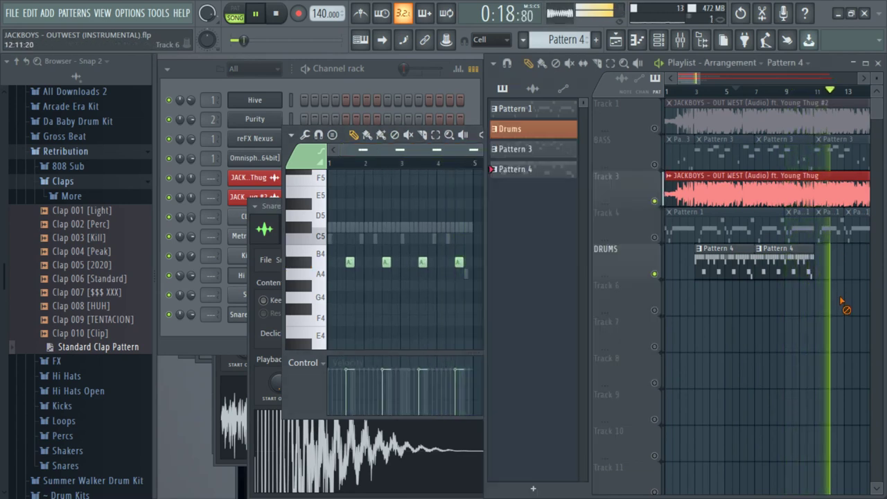
pyautogui.press('space')
# - Replace the A#4 snare notes with G4 notes at step 9 of bars 1 to 4, checking them in playback
pyautogui.click(384, 260)
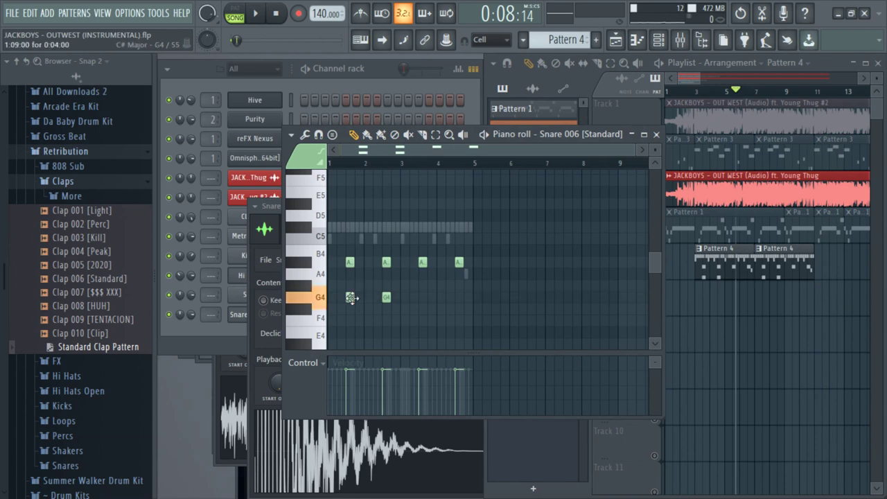
pyautogui.press('space')
pyautogui.rightClick(350, 263)
pyautogui.rightClick(387, 263)
pyautogui.rightClick(423, 263)
pyautogui.rightClick(459, 263)
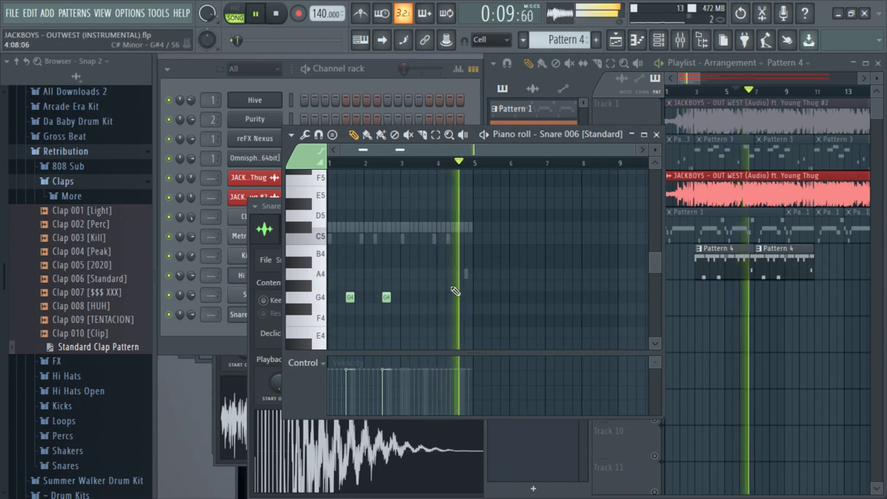
pyautogui.press('space')
pyautogui.click(421, 297)
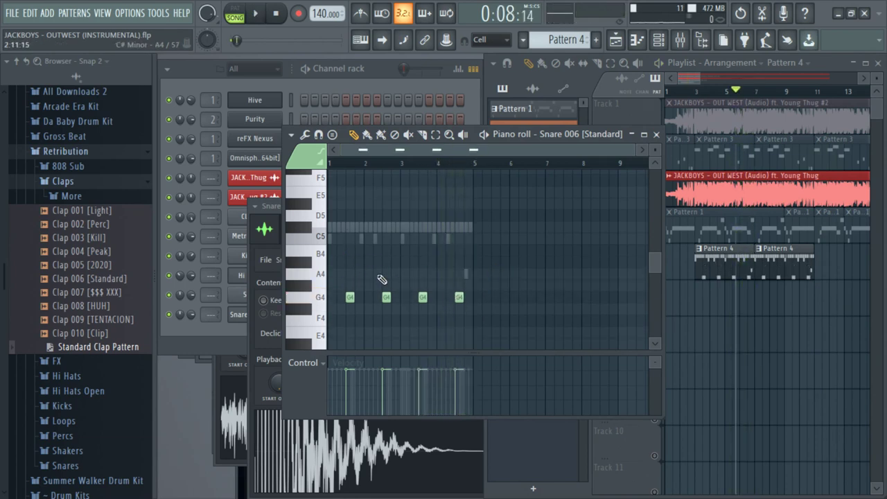
# - Reset the time stretch multiplier of the Snare 006 sample to its default and return to its piano roll
pyautogui.click(257, 205)
pyautogui.click(315, 198)
pyautogui.click(275, 205)
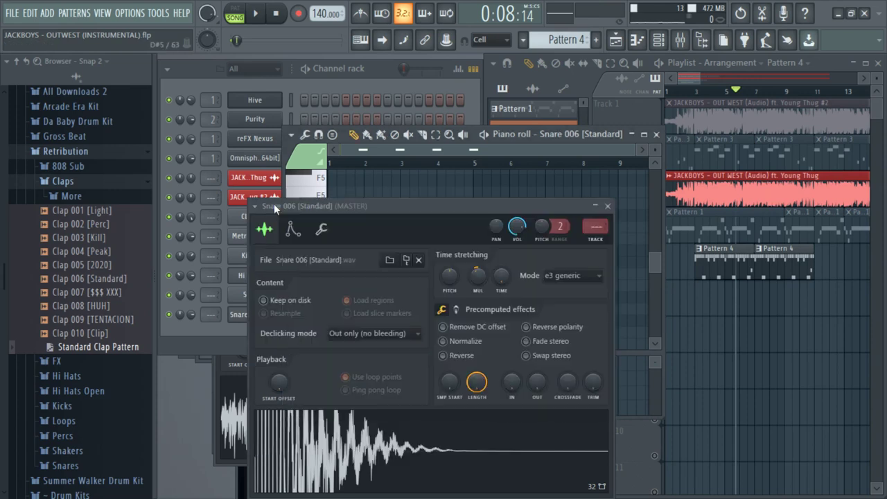
pyautogui.keyDown('alt'); pyautogui.click(478, 277); pyautogui.keyUp('alt')
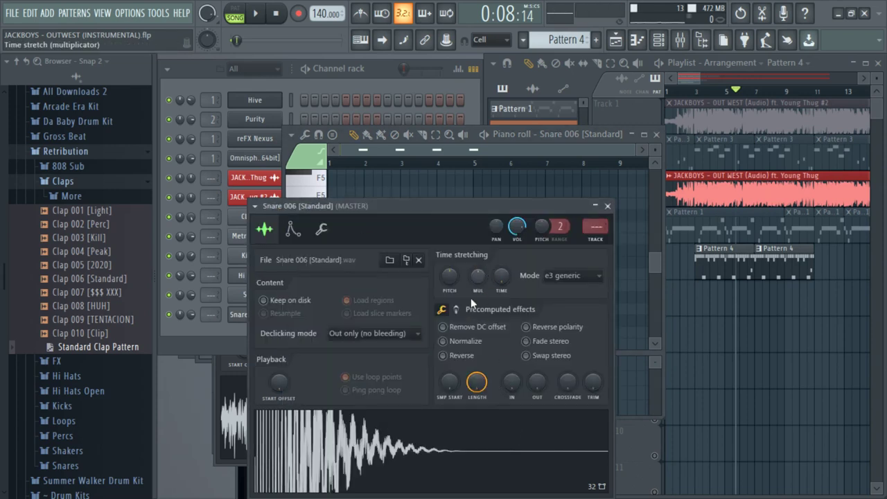
pyautogui.click(478, 195)
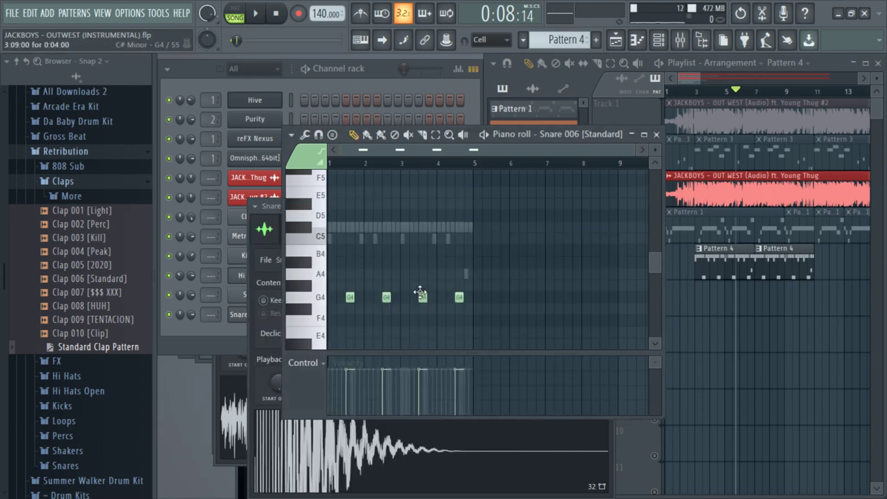
# - Play the snare pattern against the reference audio, reposition the Snare 006 settings window, and cue playback at bar 3
pyautogui.click(270, 205)
pyautogui.press('space')
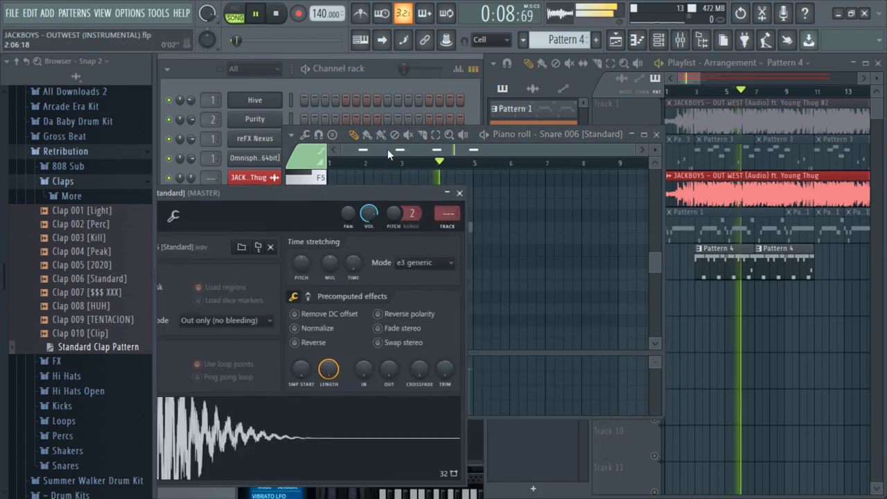
pyautogui.click(388, 149)
pyautogui.click(270, 201)
pyautogui.moveTo(349, 206); pyautogui.dragTo(446, 211)
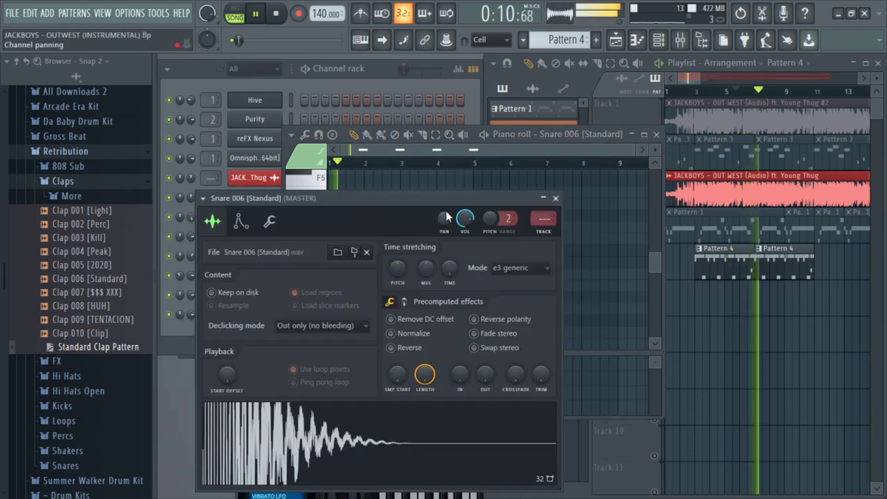
pyautogui.click(793, 356)
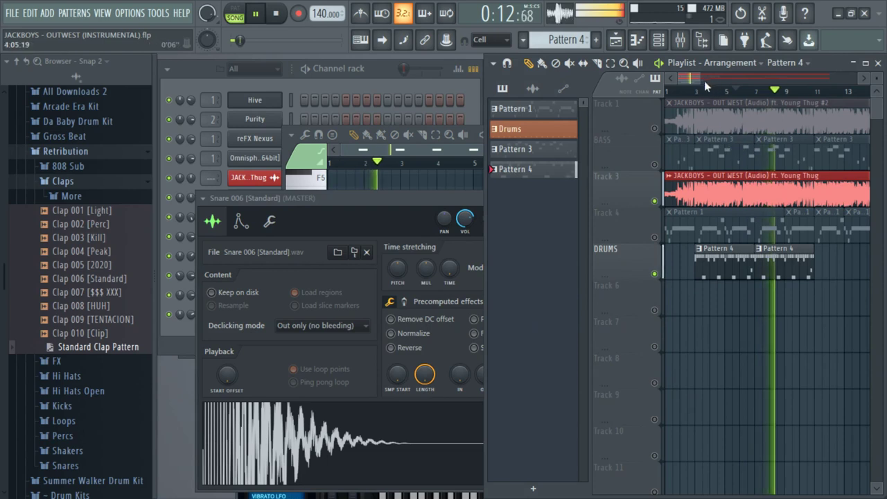
pyautogui.press('space')
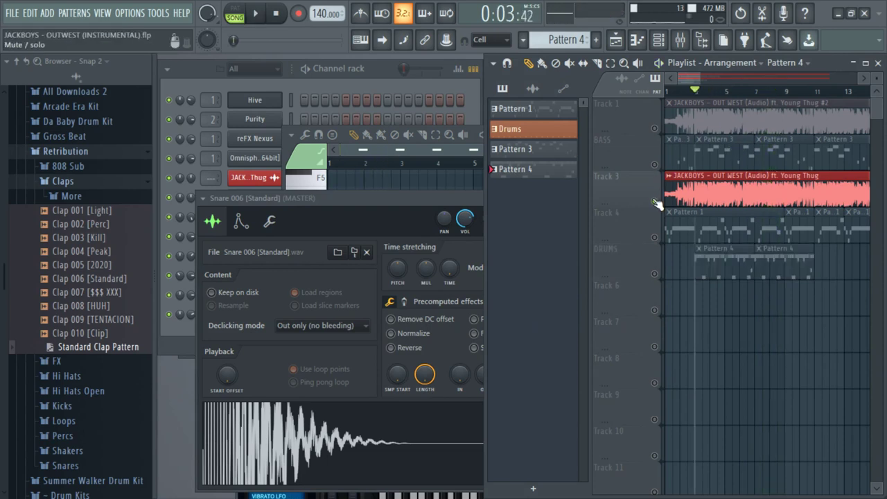
# - Unsolo the playlist tracks, mute Track 3 and the audio clip on Track 1, and play the beat from bar 3
pyautogui.keyDown('ctrl'); pyautogui.click(654, 201); pyautogui.keyUp('ctrl')
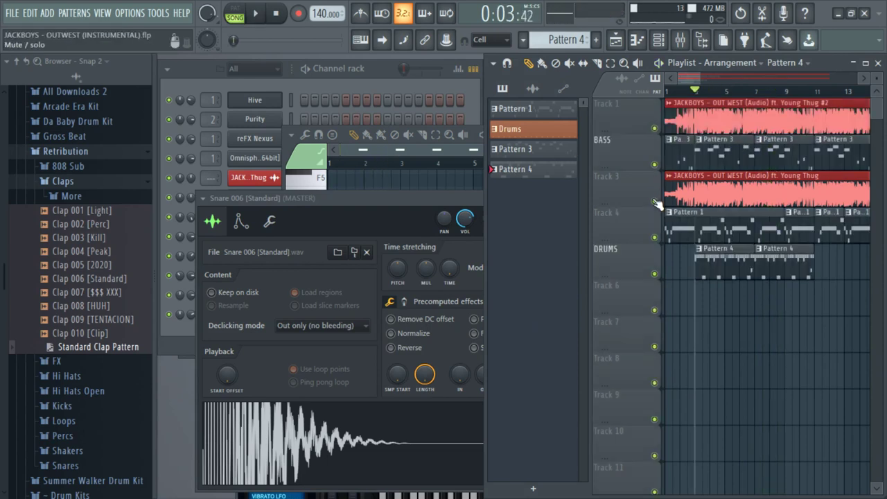
pyautogui.click(654, 201)
pyautogui.click(716, 128)
pyautogui.press('space')
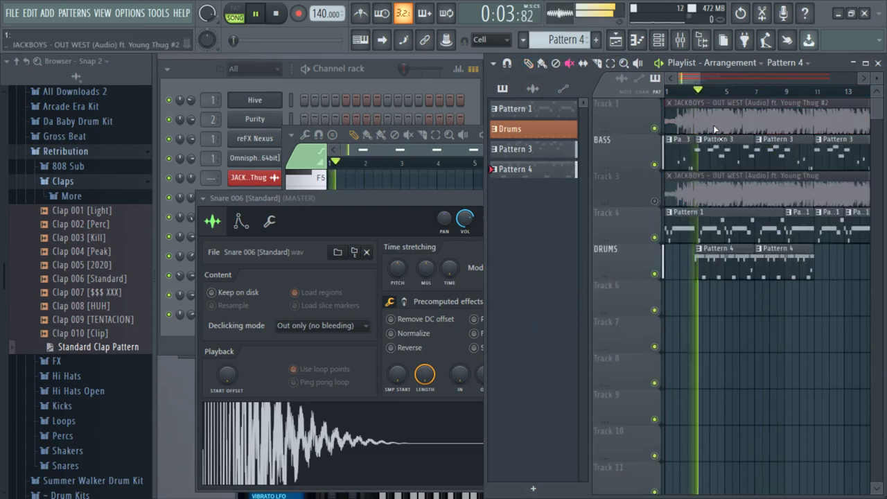
# - Compare the beat with the reference audio by alternately soloing and unsoloing Track 3 during playback
pyautogui.keyDown('ctrl'); pyautogui.click(654, 201); pyautogui.keyUp('ctrl')
pyautogui.press('space')
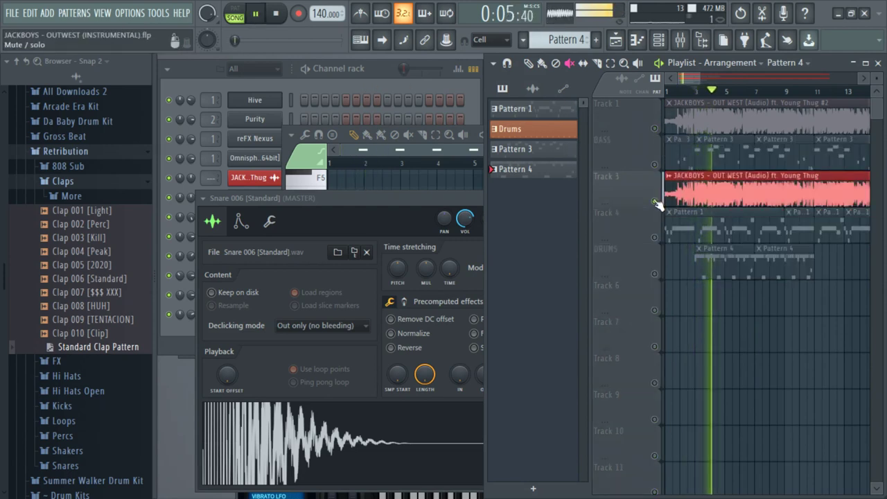
pyautogui.keyDown('ctrl'); pyautogui.click(654, 201); pyautogui.keyUp('ctrl')
pyautogui.press('space')
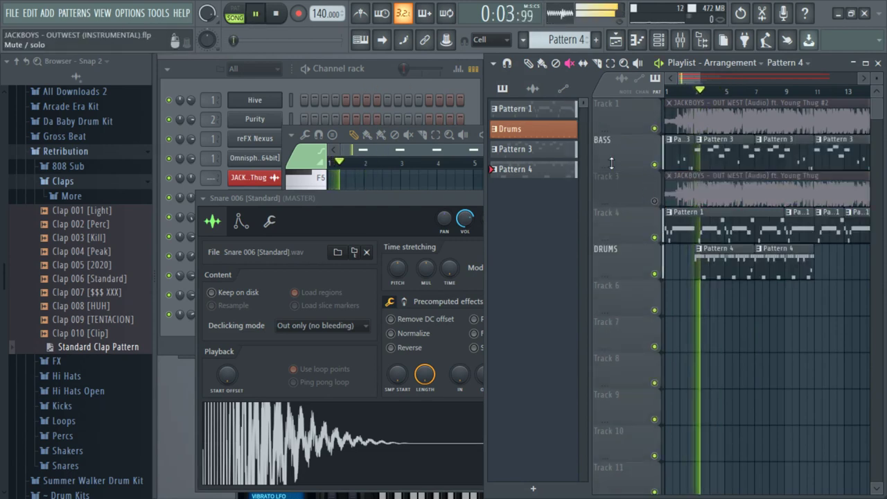
pyautogui.click(355, 70)
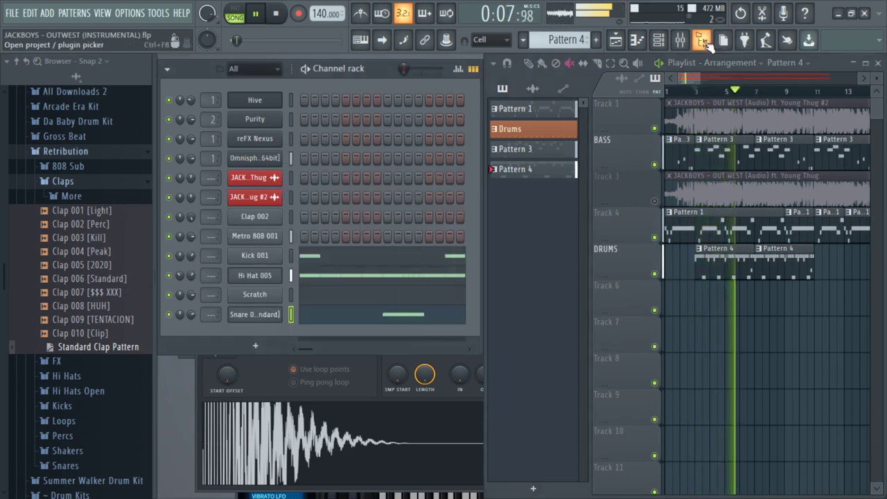
pyautogui.keyDown('ctrl'); pyautogui.click(654, 201); pyautogui.keyUp('ctrl')
pyautogui.press('space')
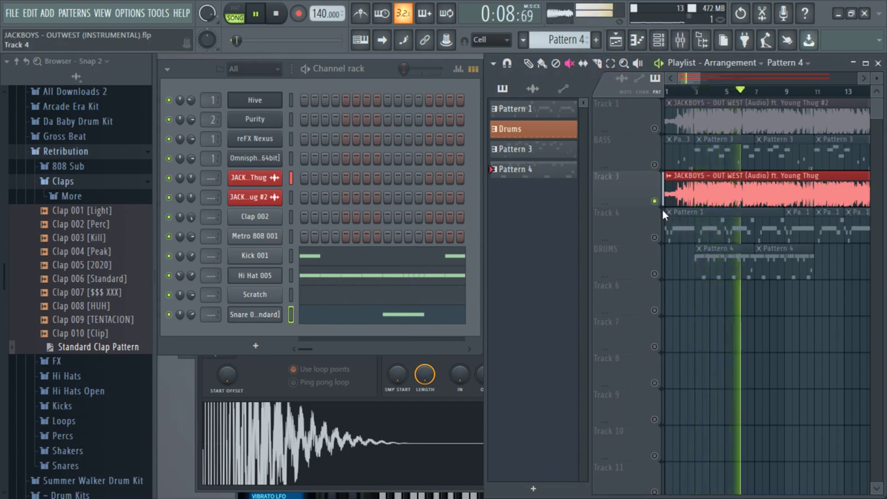
# - Open Pattern 1's Omnisphere melody in the piano roll and view its notes while the reference audio plays
pyautogui.doubleClick(714, 230)
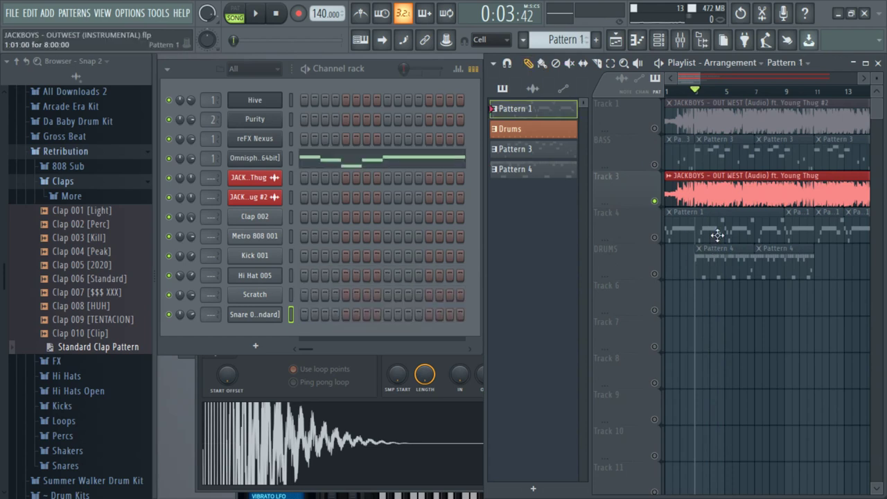
pyautogui.press('space')
pyautogui.moveTo(453, 150); pyautogui.dragTo(375, 153)
pyautogui.scroll(5, 419, 250)
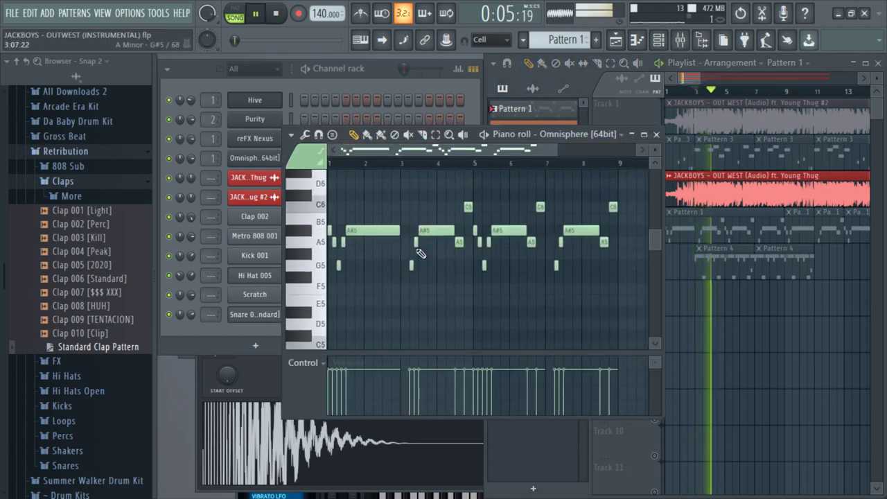
pyautogui.scroll(-1, 422, 248)
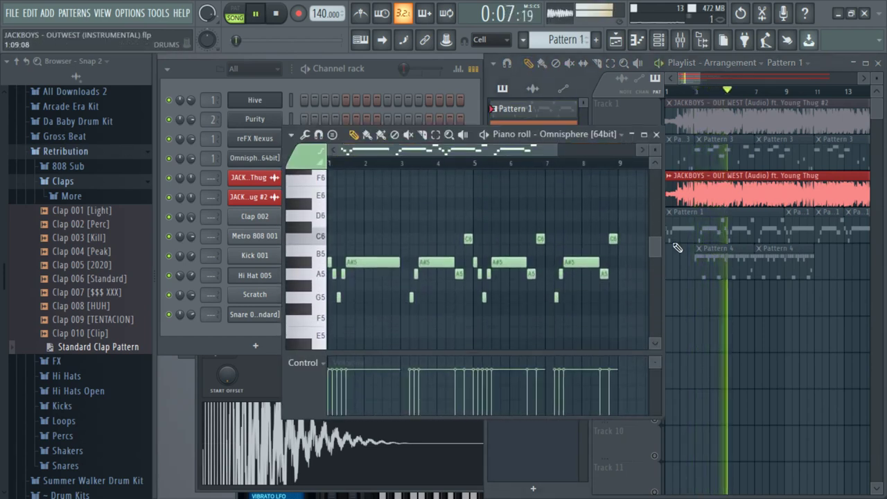
# - Solo Track 4 and play its Omnisphere melody alone
pyautogui.rightClick(671, 256)
pyautogui.press('space')
pyautogui.rightClick(655, 238)
pyautogui.press('space')
# - Shorten the C6 note at step 13 of bar 8 to three steps and return to bar 1 of the melody
pyautogui.moveTo(417, 151); pyautogui.dragTo(485, 150)
pyautogui.moveTo(623, 150); pyautogui.dragTo(539, 153)
pyautogui.press('space')
pyautogui.moveTo(551, 235); pyautogui.dragTo(547, 238)
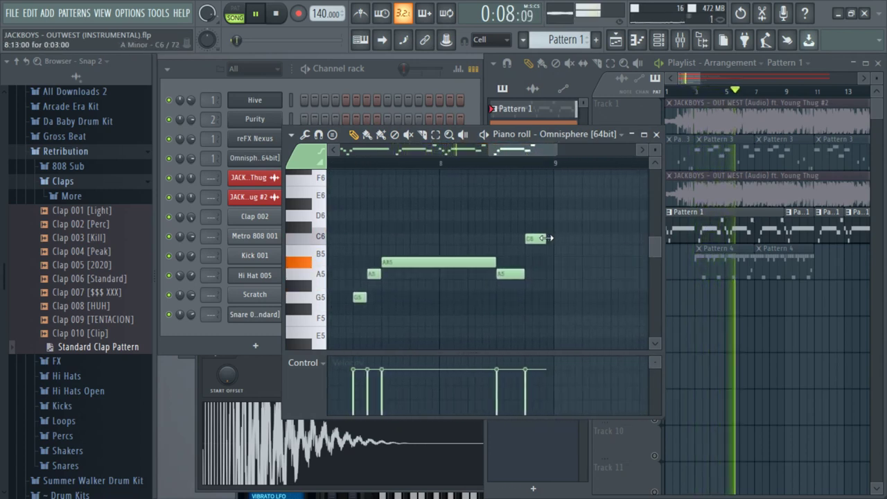
pyautogui.moveTo(487, 149); pyautogui.dragTo(345, 151)
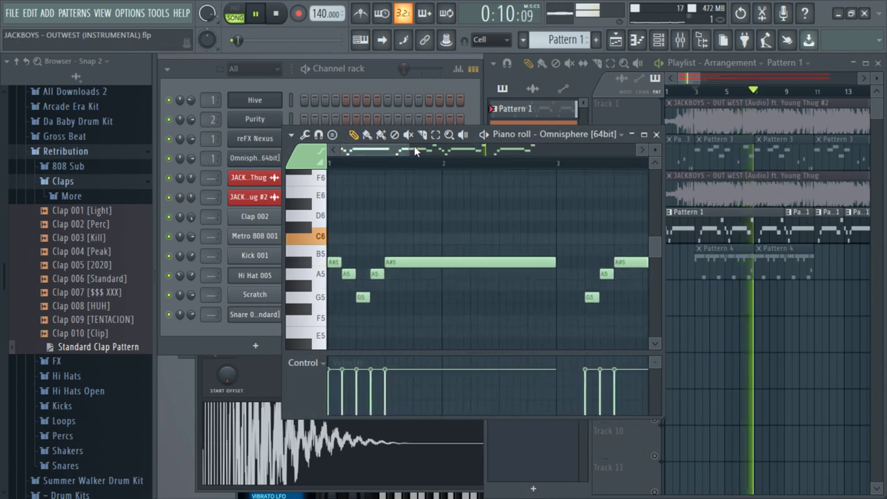
# - Route the Omnisphere channel to mixer track 3 and bring up that SOUND 2 track in the mixer while the beat plays
pyautogui.click(672, 217)
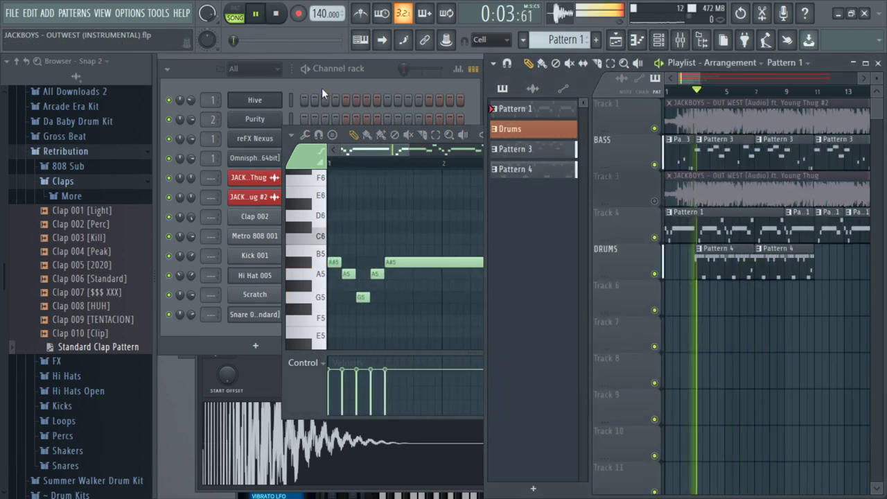
pyautogui.click(351, 78)
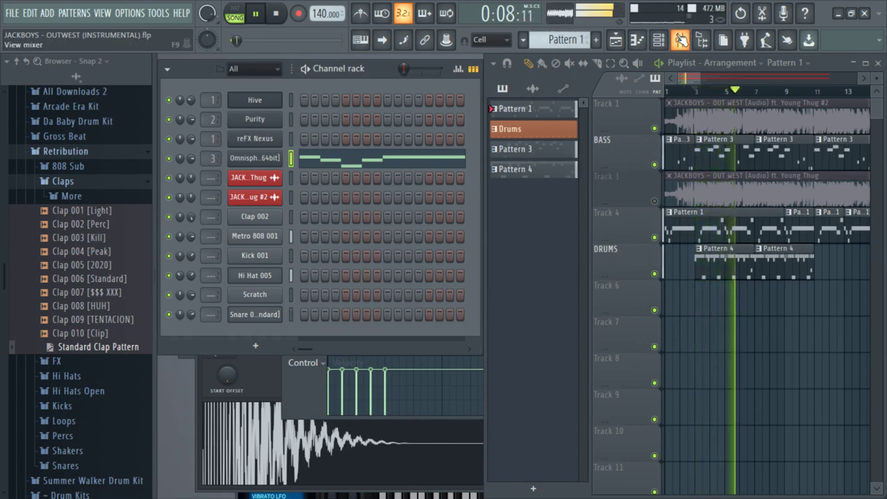
pyautogui.click(680, 40)
pyautogui.moveTo(191, 159); pyautogui.dragTo(191, 169)
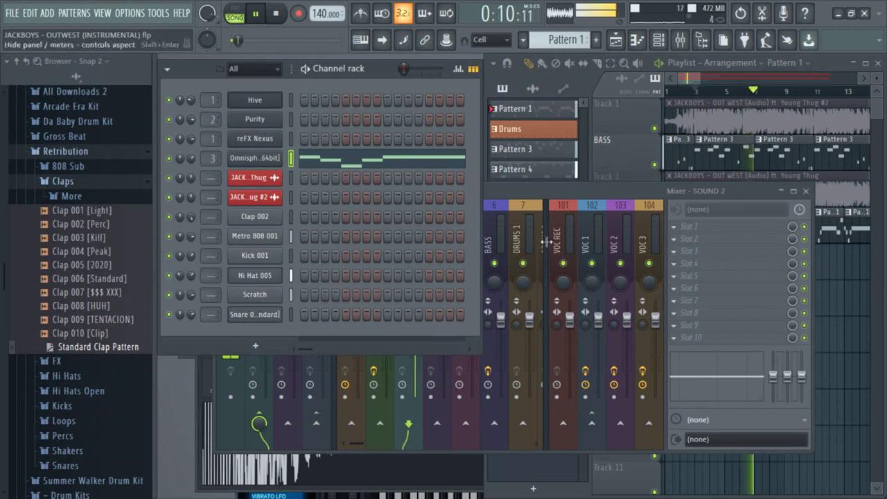
pyautogui.click(513, 199)
# - Add Fruity Reeverb to SOUND 2's first effect slot, set its low cut to 542 Hz and compare with the reference audio
pyautogui.click(691, 231)
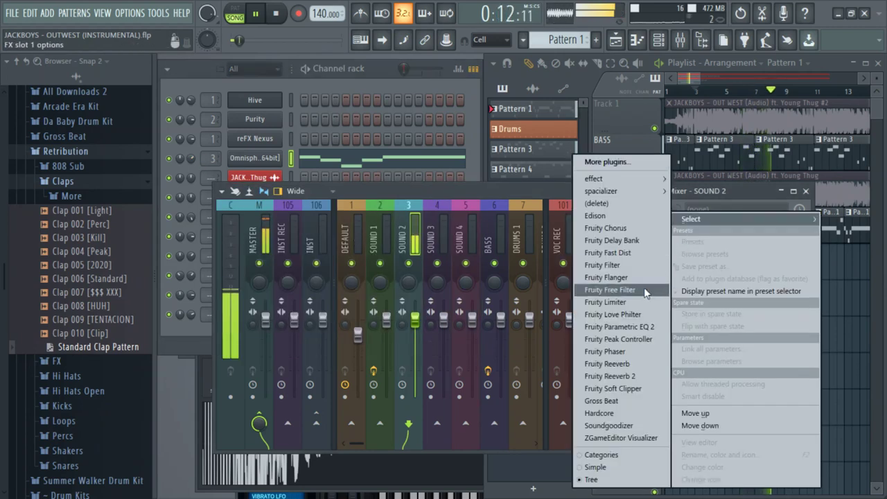
pyautogui.click(639, 365)
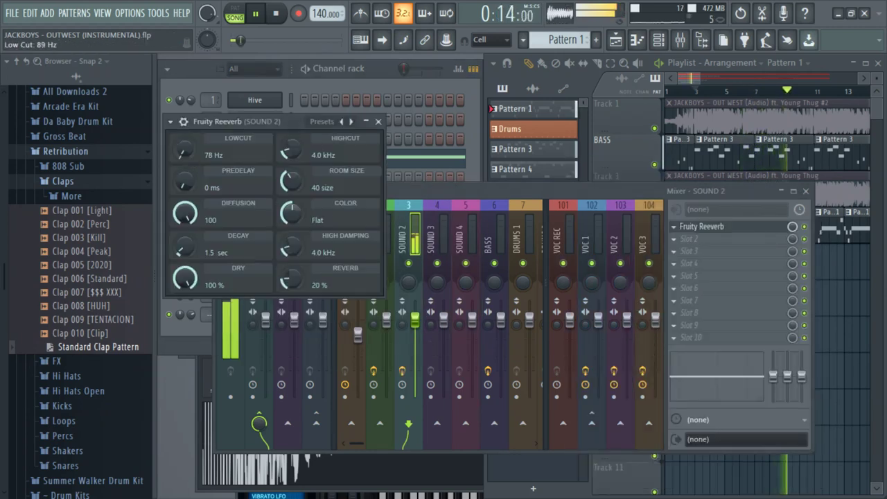
pyautogui.click(675, 142)
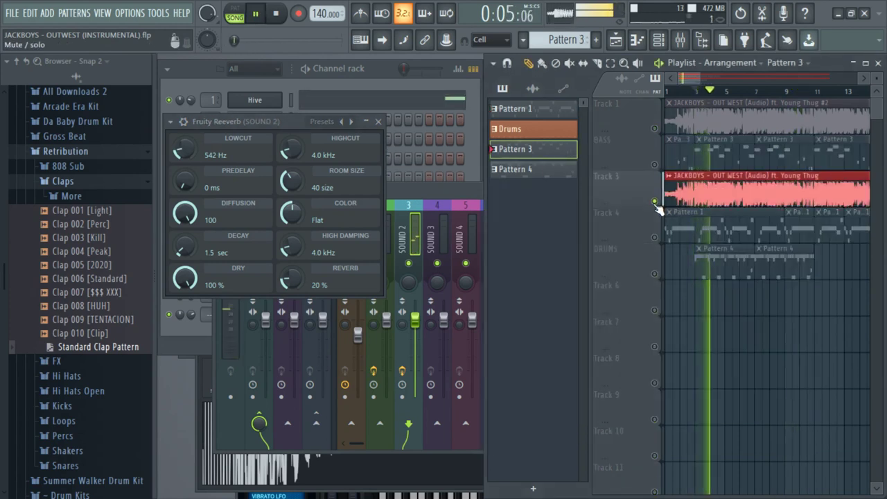
pyautogui.click(654, 201)
pyautogui.press('space')
# - Raise Fruity Reeverb's low cut to 1162 Hz and add Fruity Parametric EQ 2 to SOUND 2's second effect slot
pyautogui.click(414, 208)
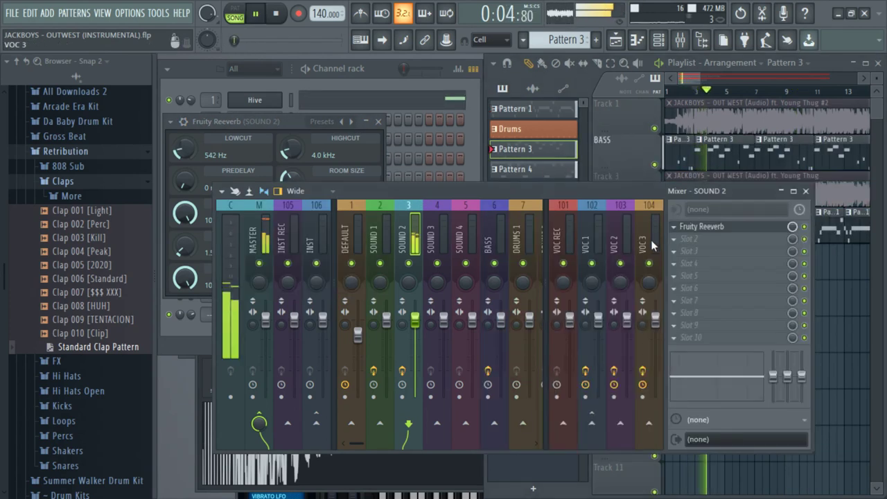
pyautogui.click(675, 239)
pyautogui.click(619, 326)
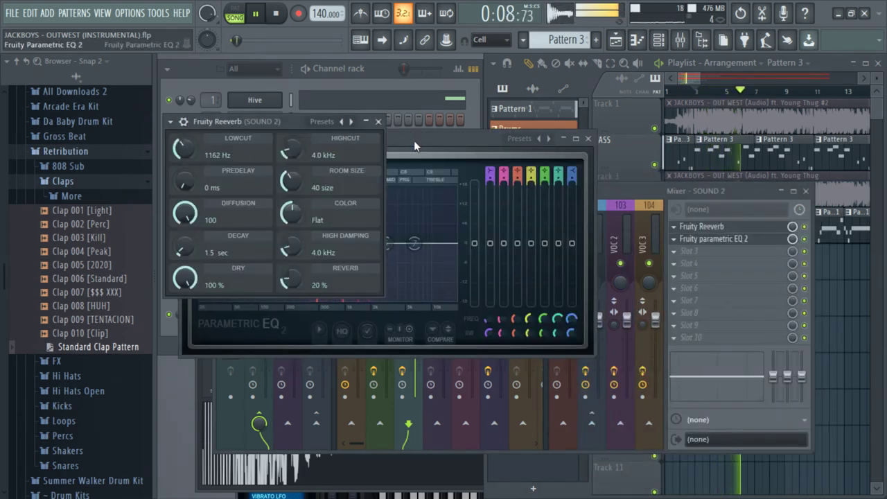
pyautogui.moveTo(414, 140); pyautogui.dragTo(542, 161)
pyautogui.click(381, 164)
# - Load the EQ's No Bass preset, raise the band 1 high-pass frequency and move band 3 to the lowest frequency
pyautogui.moveTo(407, 200)
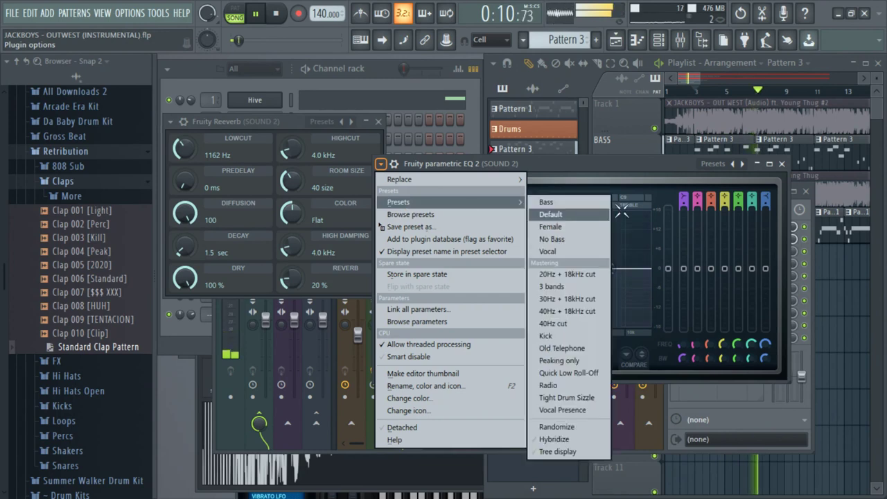
pyautogui.click(577, 238)
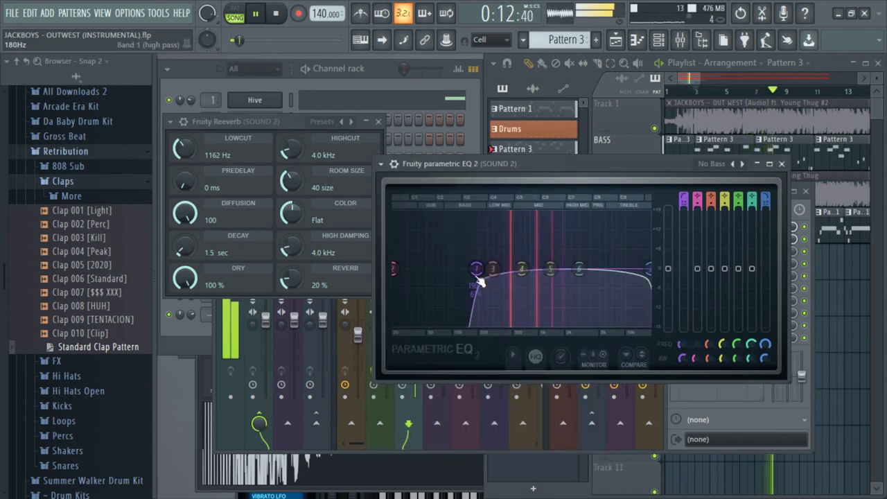
pyautogui.moveTo(492, 269); pyautogui.dragTo(394, 269)
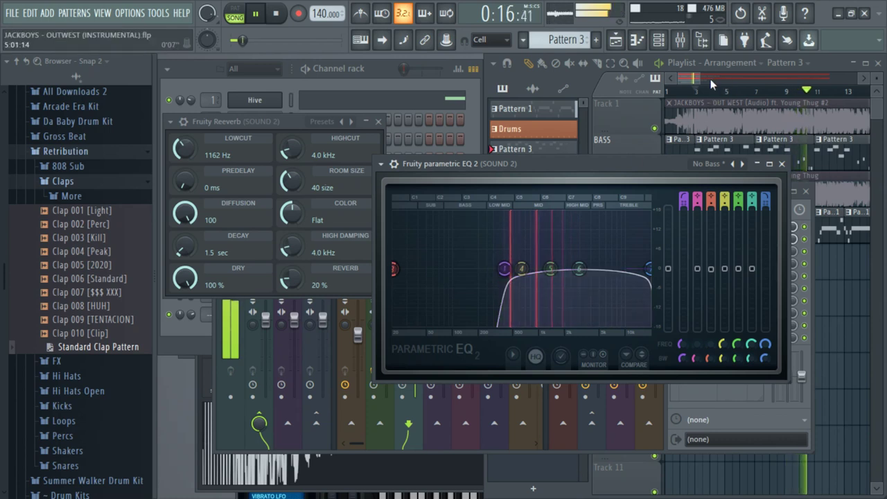
# - Play the full arrangement to hear the filtered Omnisphere melody together with the bass and drums
pyautogui.moveTo(701, 79); pyautogui.dragTo(716, 78)
pyautogui.click(371, 66)
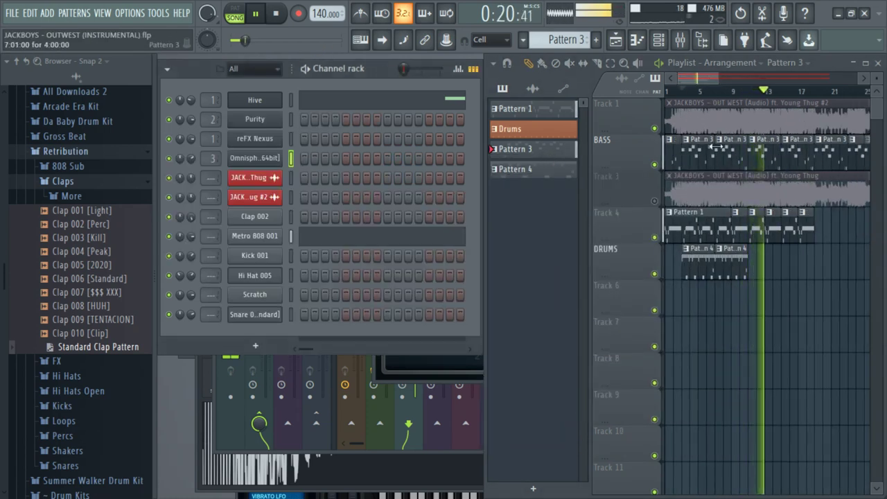
pyautogui.click(679, 91)
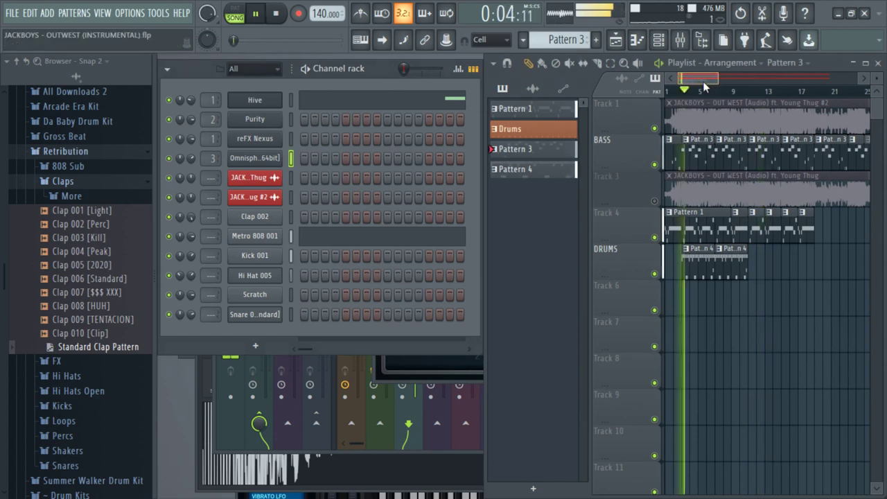
pyautogui.moveTo(717, 78); pyautogui.dragTo(687, 78)
pyautogui.press('space')
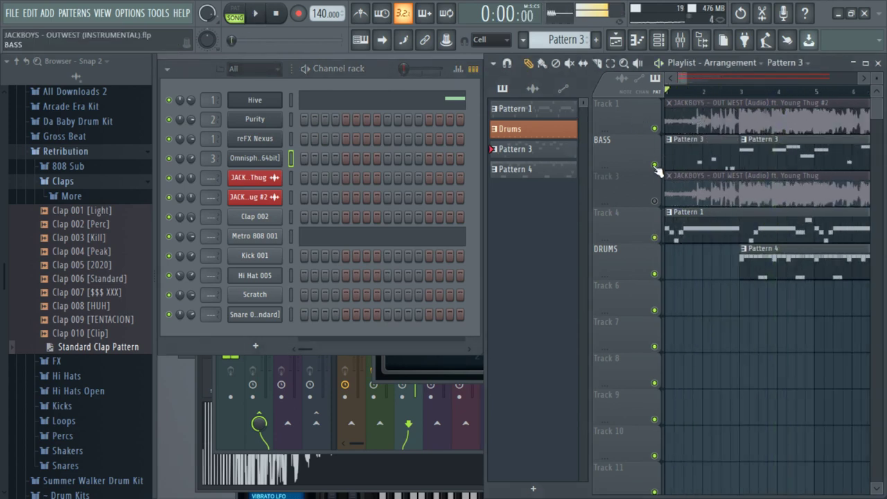
# - Compare the opening bars by soloing the Track 3 reference audio and the Track 4 melody in turn
pyautogui.rightClick(655, 202)
pyautogui.press('space')
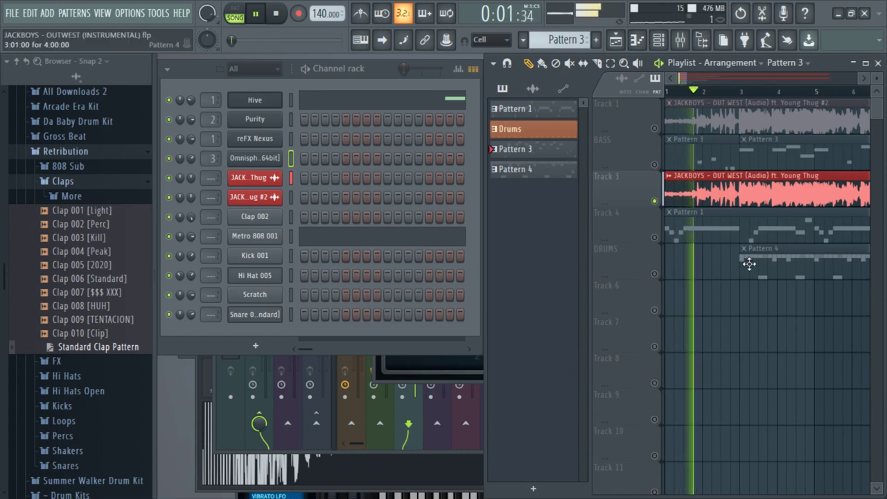
pyautogui.press('space')
pyautogui.rightClick(655, 237)
pyautogui.press('space')
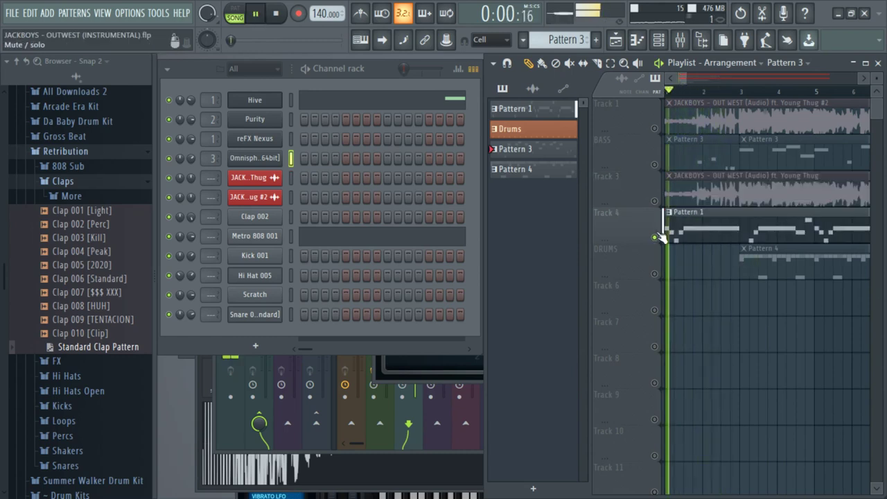
pyautogui.press('space')
# - Set SOUND 2's Fruity Reeverb to a 1953 Hz low cut, 14.3 kHz high cut and 11% reverb
pyautogui.click(679, 40)
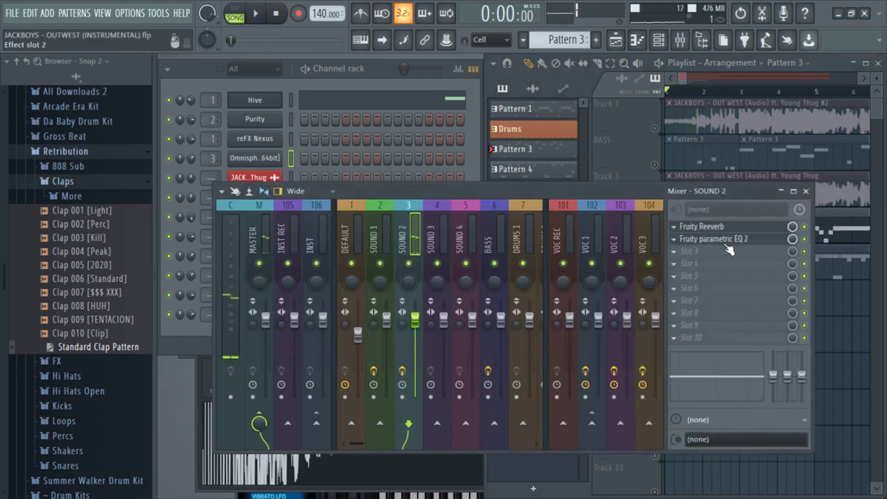
pyautogui.click(722, 228)
pyautogui.click(724, 228)
pyautogui.click(725, 228)
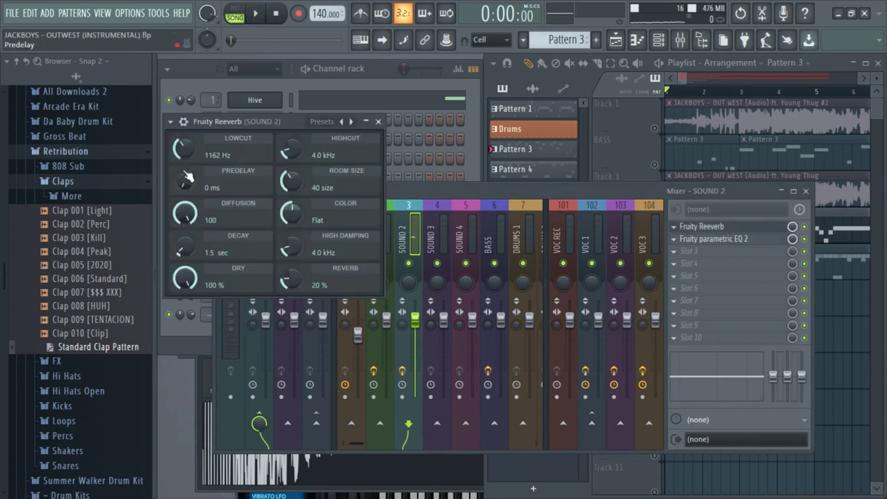
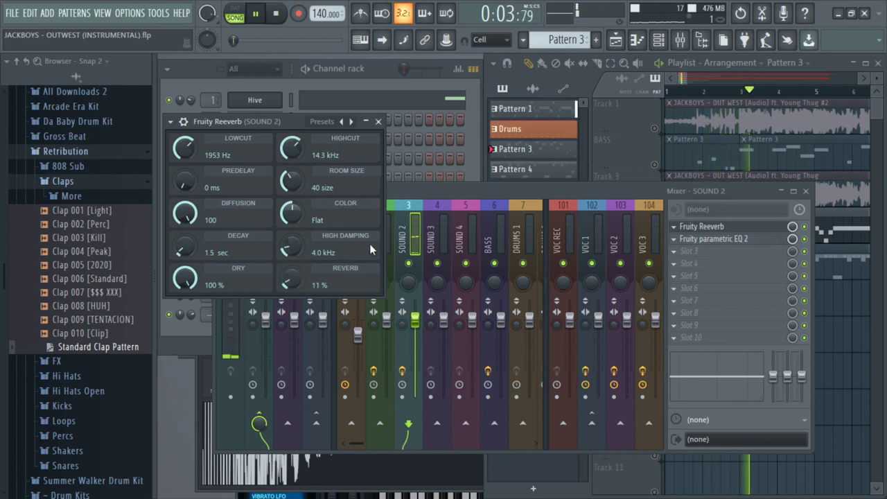
# - Check the adjusted reverb by playing the full beat against the Track 3 reference audio
pyautogui.click(632, 164)
pyautogui.click(661, 201)
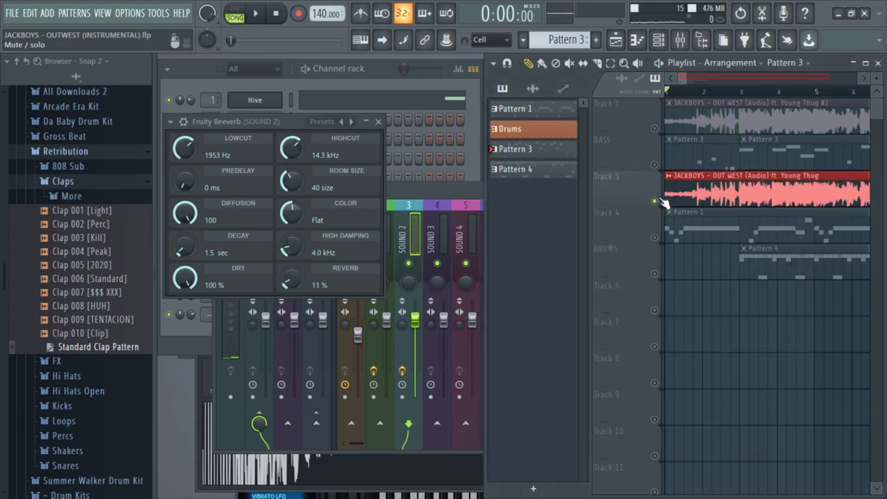
pyautogui.press('space')
pyautogui.rightClick(655, 201)
pyautogui.click(655, 201)
pyautogui.press('space')
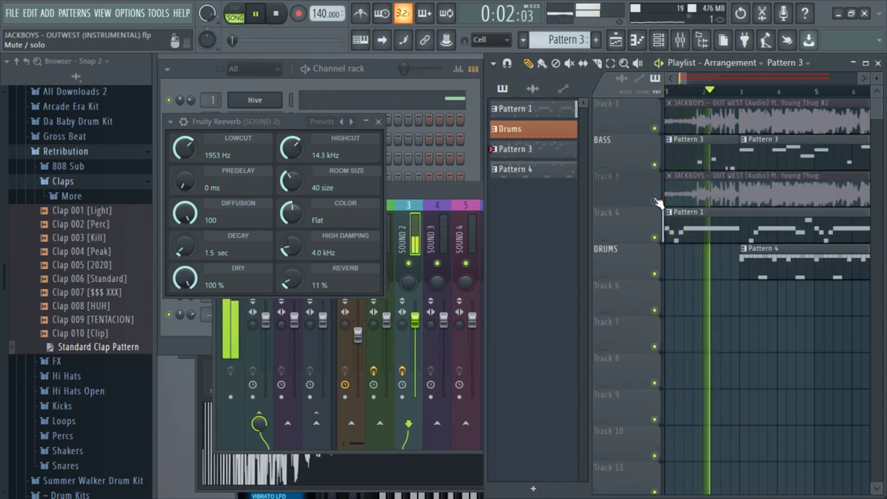
# - Solo Track 3 and replay the reference audio's intro from just before bar 2
pyautogui.rightClick(654, 201)
pyautogui.press('space')
pyautogui.press('space')
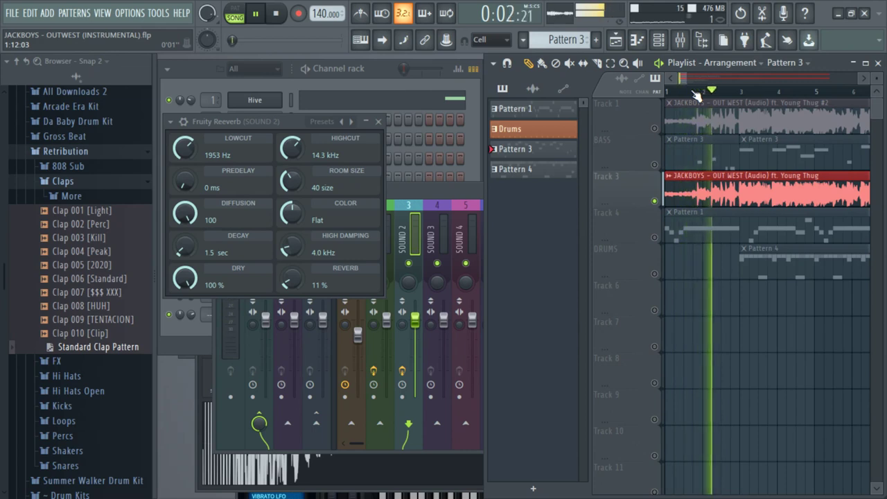
pyautogui.press('space')
pyautogui.press('space')
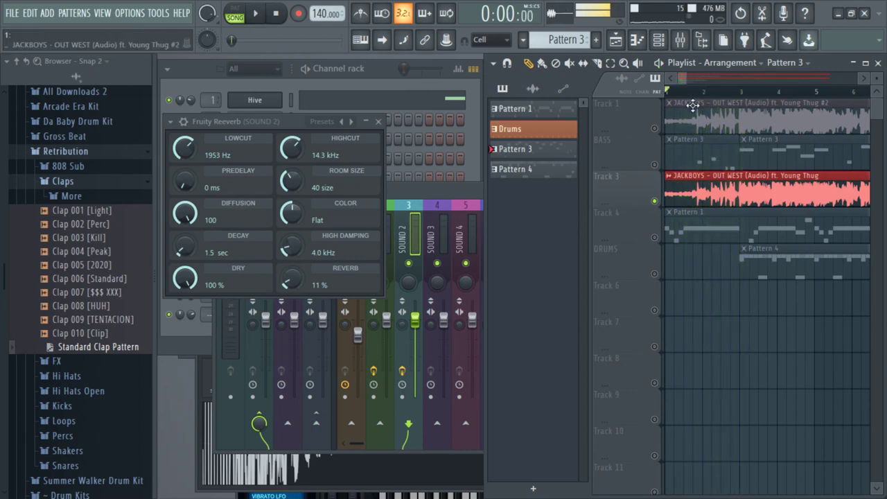
pyautogui.click(699, 92)
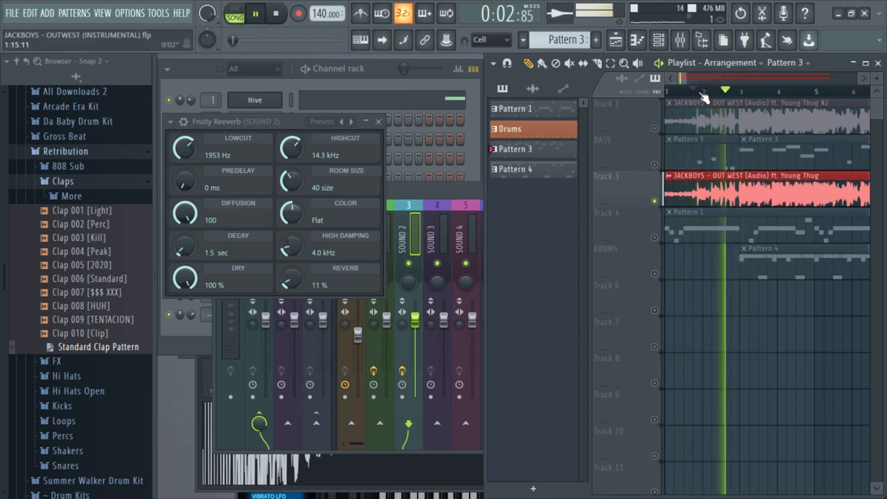
pyautogui.press('space')
pyautogui.press('space')
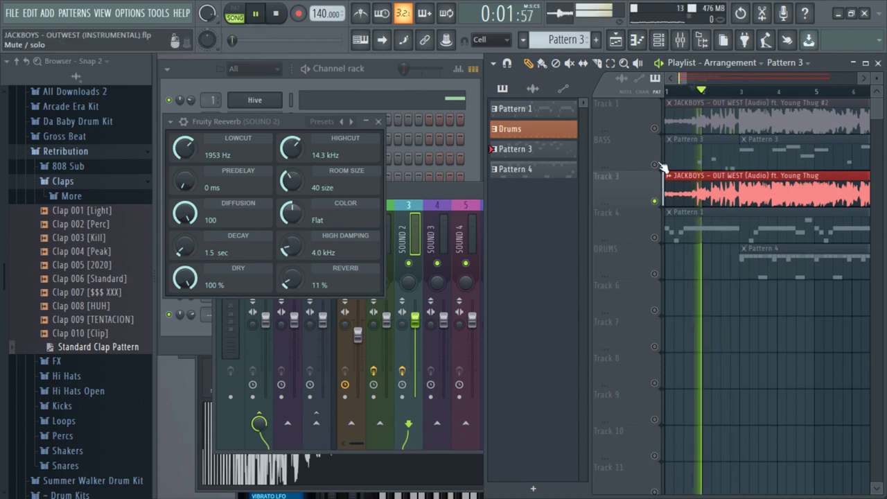
# - Create Pattern 5 and place it at bar 1 of the DRUMS track, ahead of the Pattern 4 clips
pyautogui.click(596, 40)
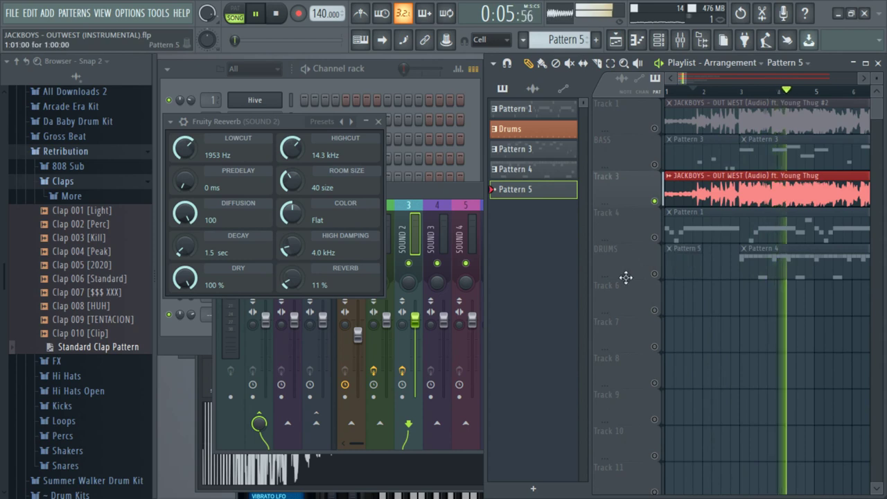
pyautogui.click(693, 262)
pyautogui.press('space')
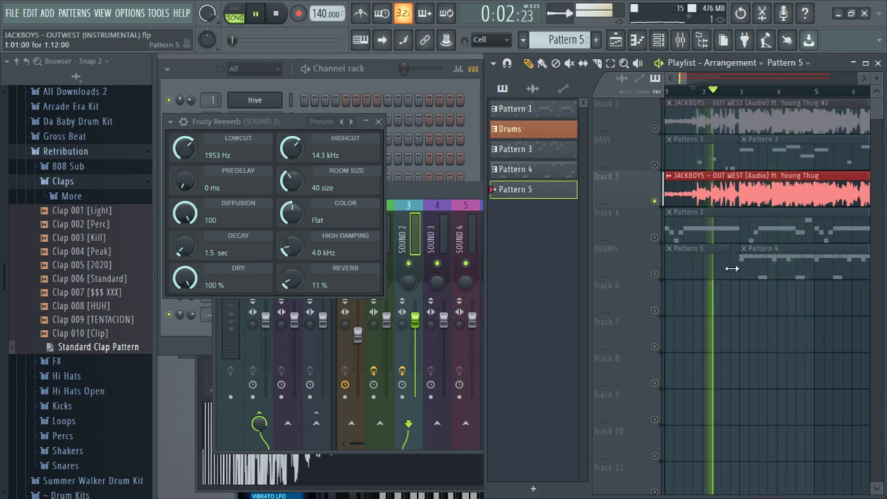
# - Unmute the DRUMS track and add a Kick 001 hit on the first step of bar 2 in Pattern 5, replaying the reference intro
pyautogui.click(360, 76)
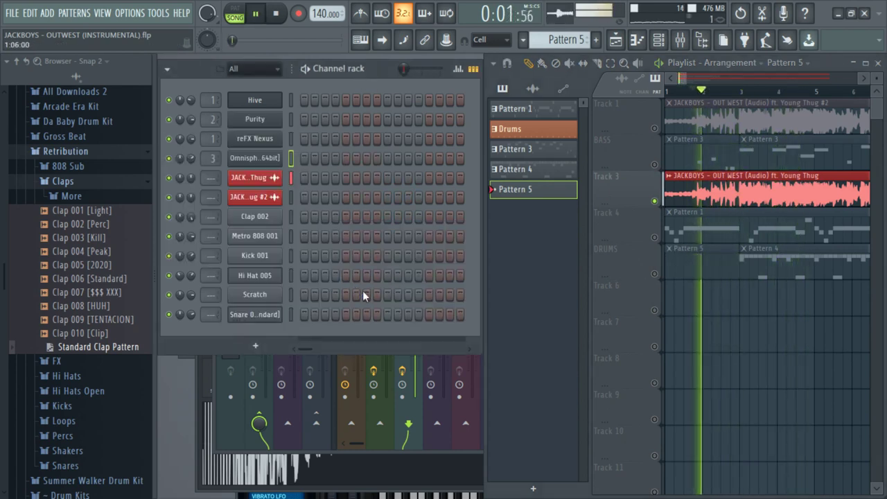
pyautogui.click(655, 271)
pyautogui.press('space')
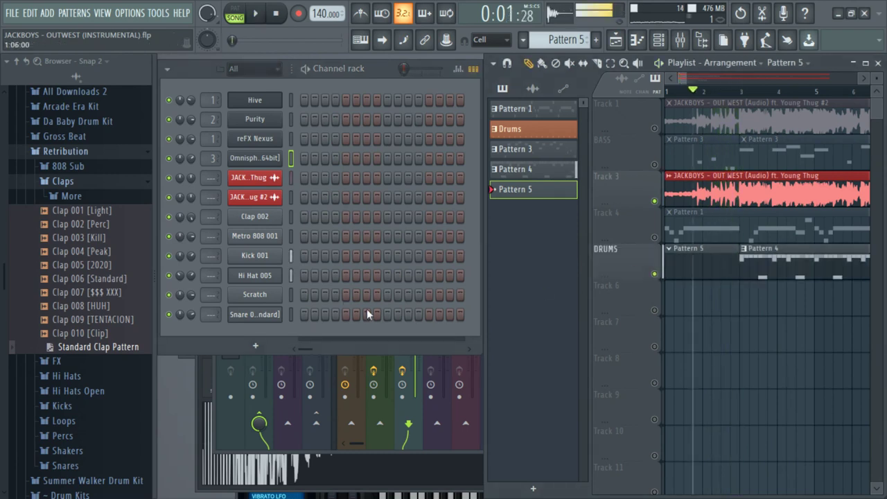
pyautogui.moveTo(307, 347); pyautogui.dragTo(341, 351)
pyautogui.press('space')
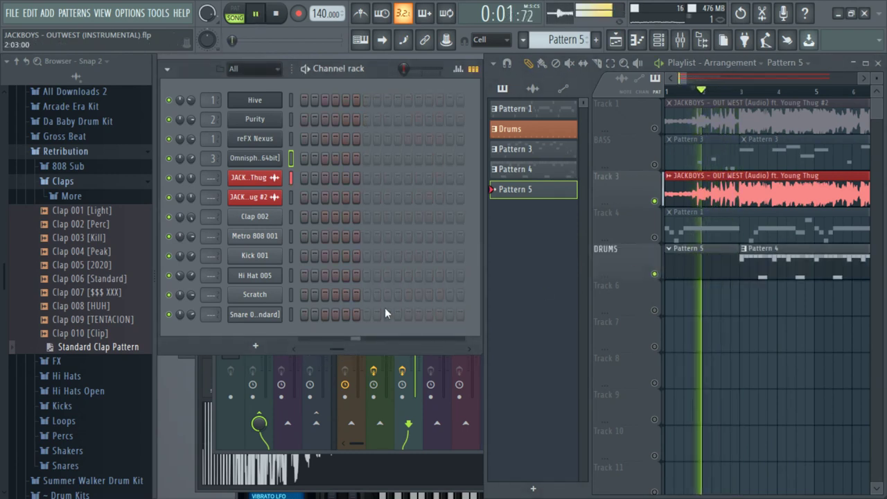
pyautogui.press('space')
pyautogui.press('space')
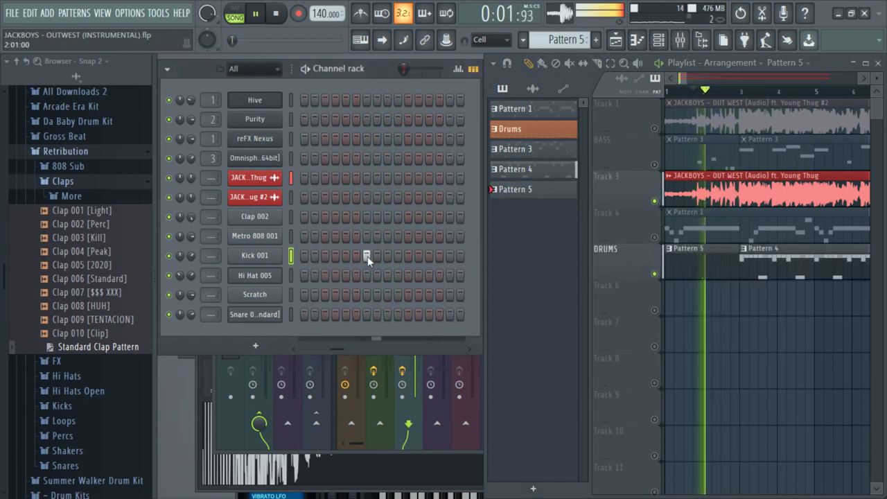
# - Place Kick 001 hits at 1:15 and 2:07 in Pattern 5, remove the hit at 2:03, and audition the result
pyautogui.press('space')
pyautogui.click(346, 254)
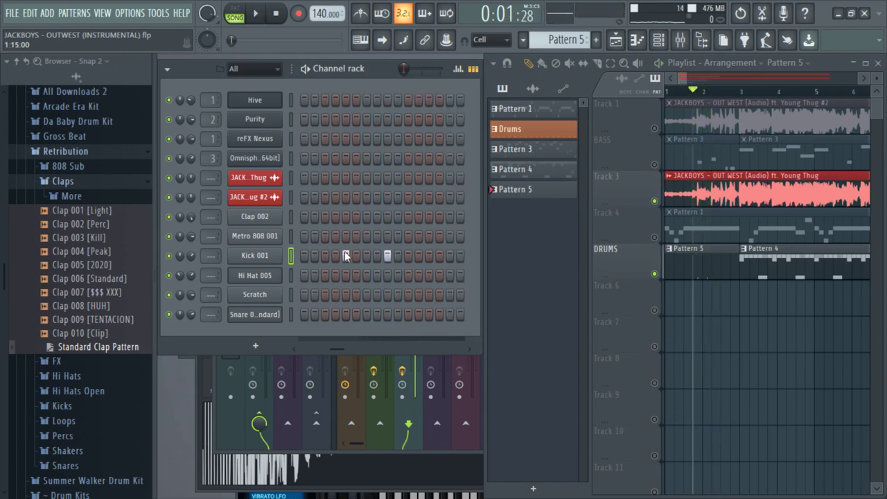
pyautogui.press('space')
pyautogui.rightClick(388, 255)
pyautogui.click(430, 254)
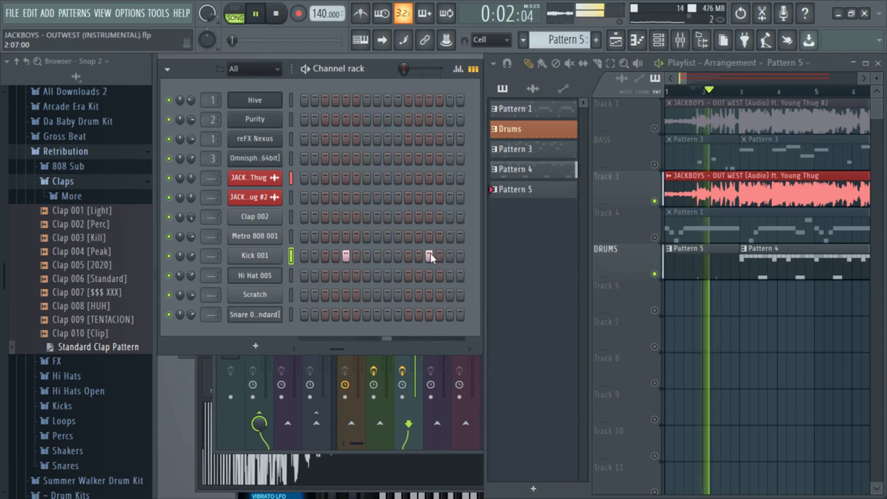
pyautogui.press('space')
pyautogui.press('space')
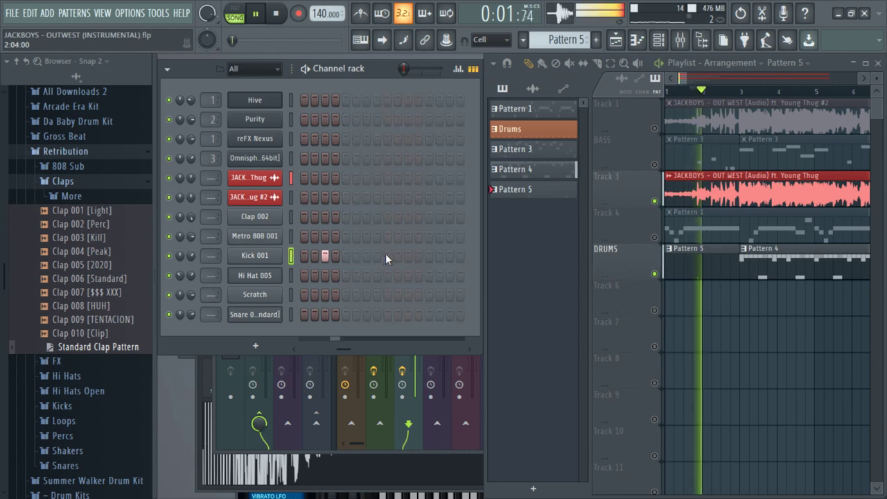
pyautogui.press('F9')
pyautogui.press('space')
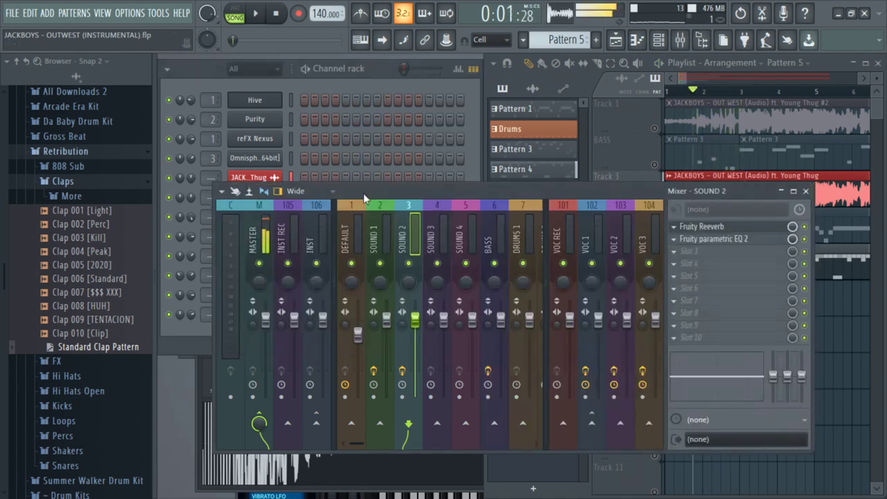
pyautogui.press('space')
pyautogui.click(379, 163)
# - Add a Scratch hit at 2:13 and a Kick 001 hit at 2:11 to Pattern 5, auditioning the placement
pyautogui.moveTo(352, 346); pyautogui.dragTo(361, 347)
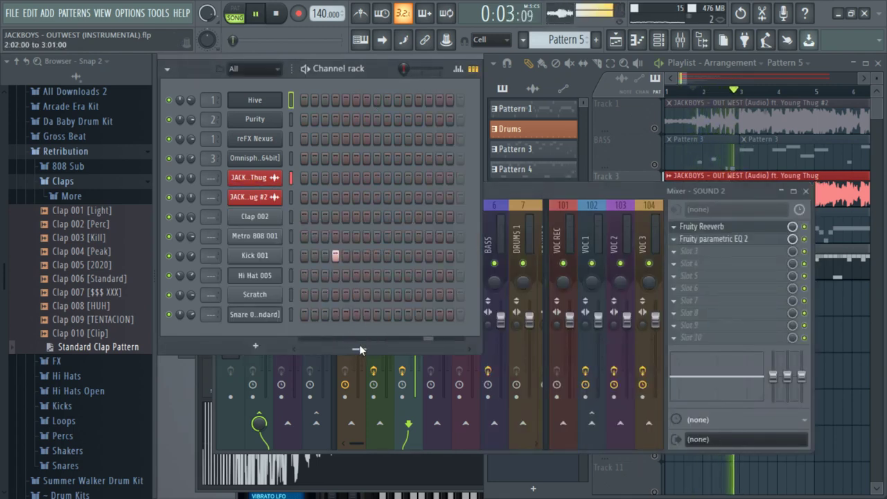
pyautogui.press('space')
pyautogui.click(418, 253)
pyautogui.press('space')
pyautogui.click(417, 294)
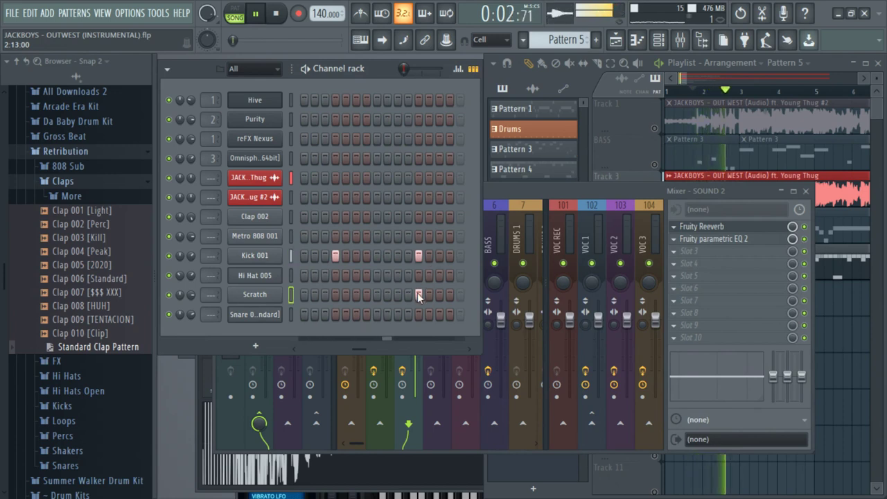
pyautogui.click(417, 255)
pyautogui.press('space')
pyautogui.press('space')
pyautogui.click(397, 256)
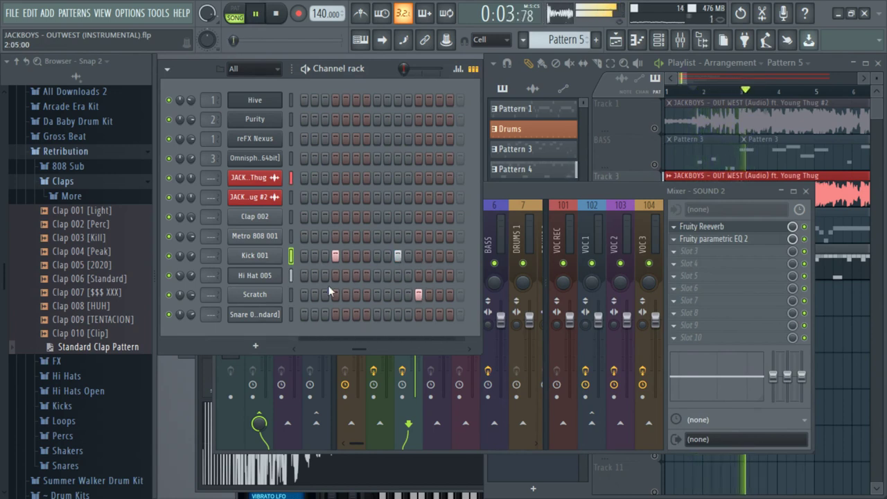
# - Play the beat with the reference song muted and inspect the Kick 001 notes of Pattern 5 in the piano roll
pyautogui.click(724, 153)
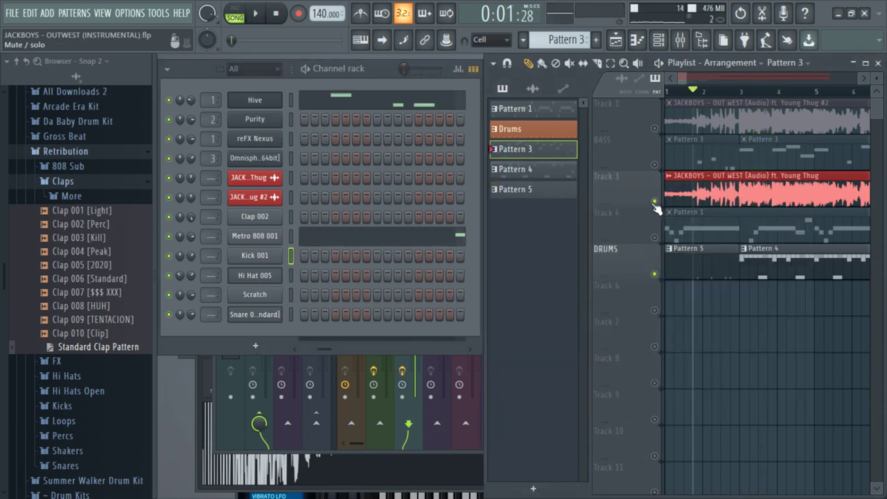
pyautogui.press('space')
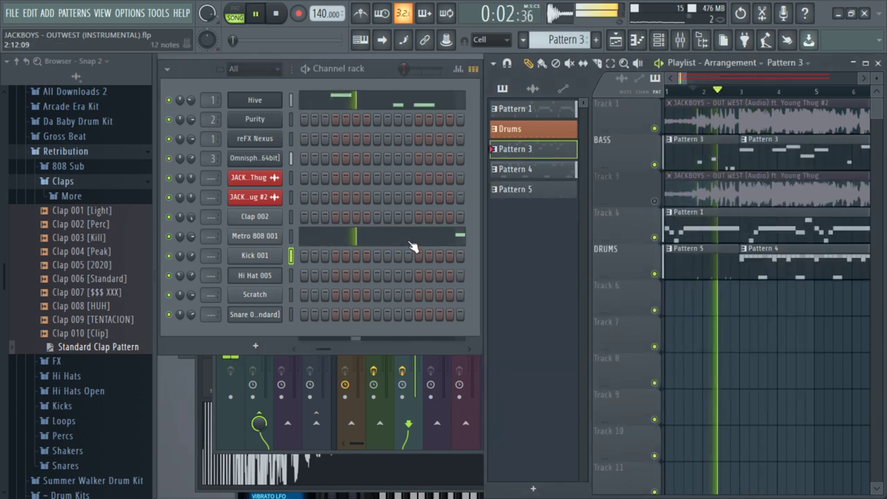
pyautogui.doubleClick(689, 255)
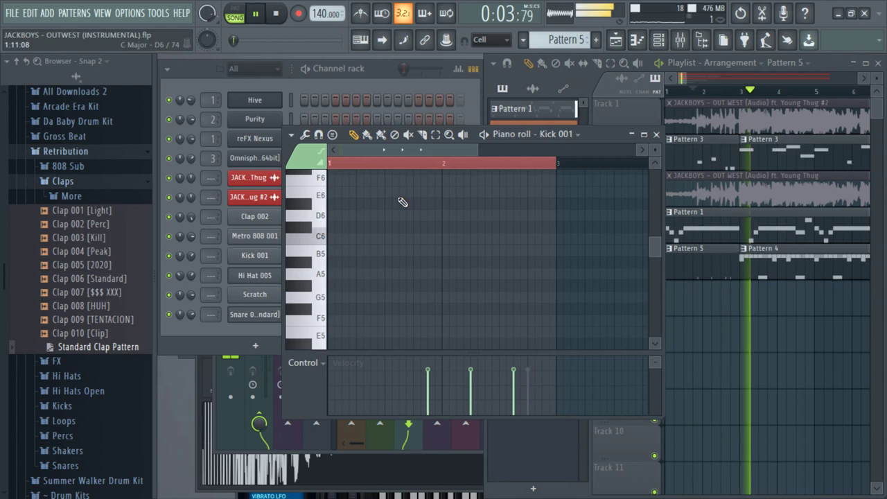
pyautogui.click(385, 85)
# - Try e3 mono on the Scratch sample, set its time-stretching mode to e3 generic, and adjust its length
pyautogui.click(264, 294)
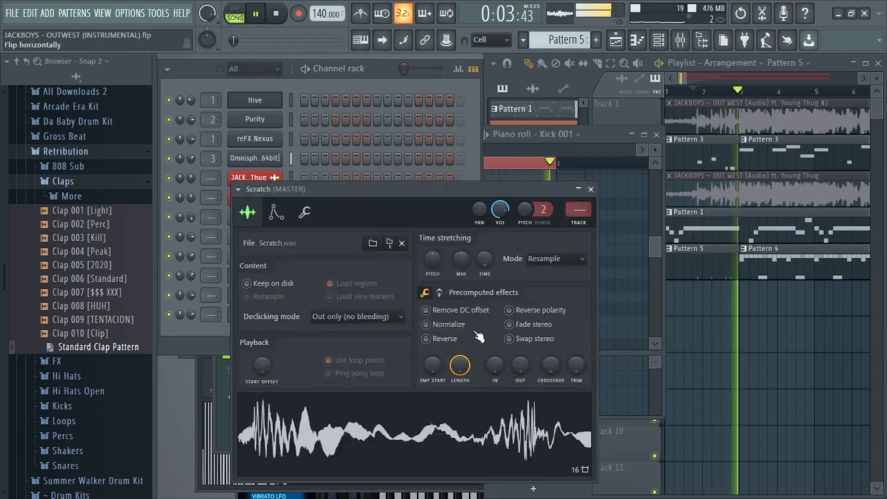
pyautogui.press('space')
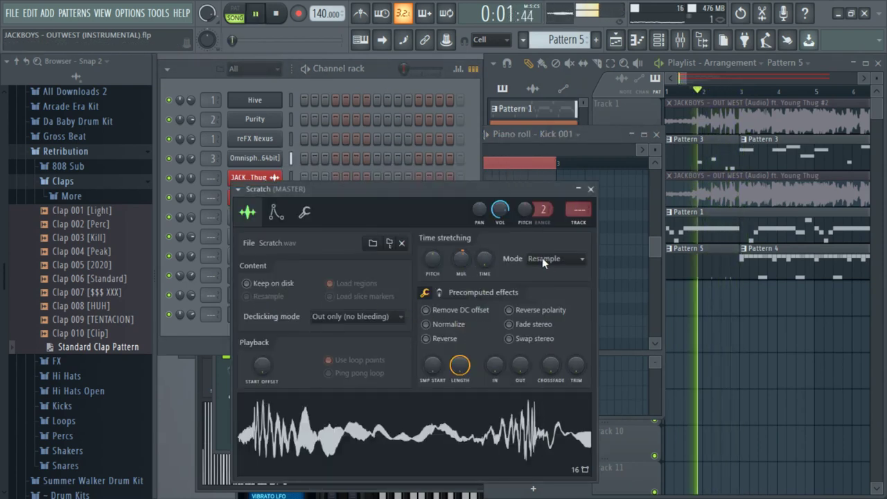
pyautogui.click(542, 257)
pyautogui.click(544, 331)
pyautogui.click(555, 258)
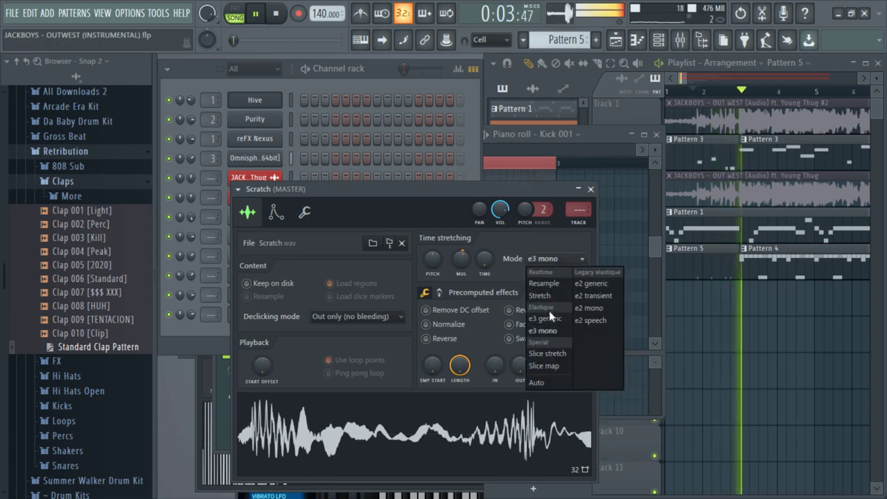
pyautogui.click(548, 318)
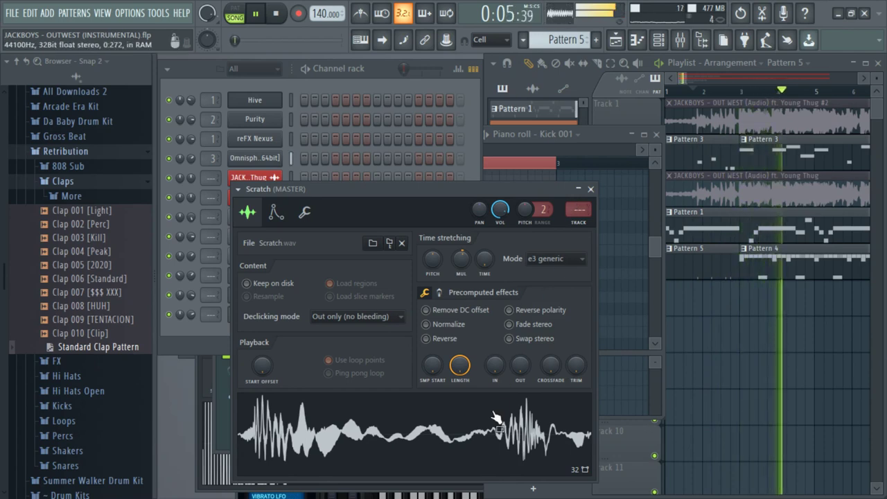
pyautogui.press('space')
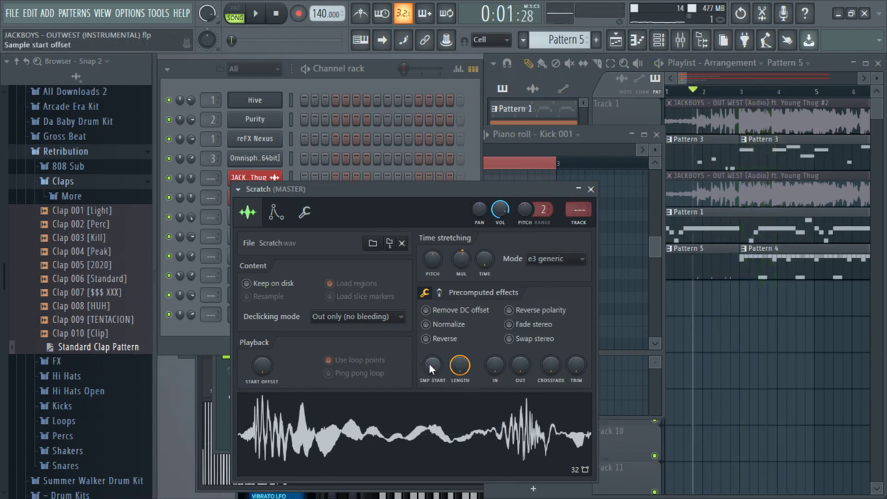
pyautogui.moveTo(453, 359); pyautogui.dragTo(457, 368)
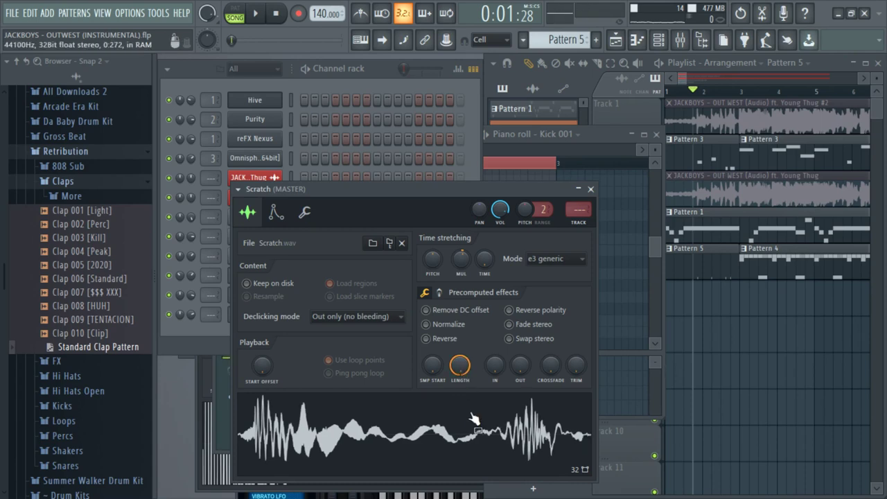
# - Clone the Kick 001 channel and move the Pattern 5 kick steps from the original to the clone
pyautogui.click(359, 100)
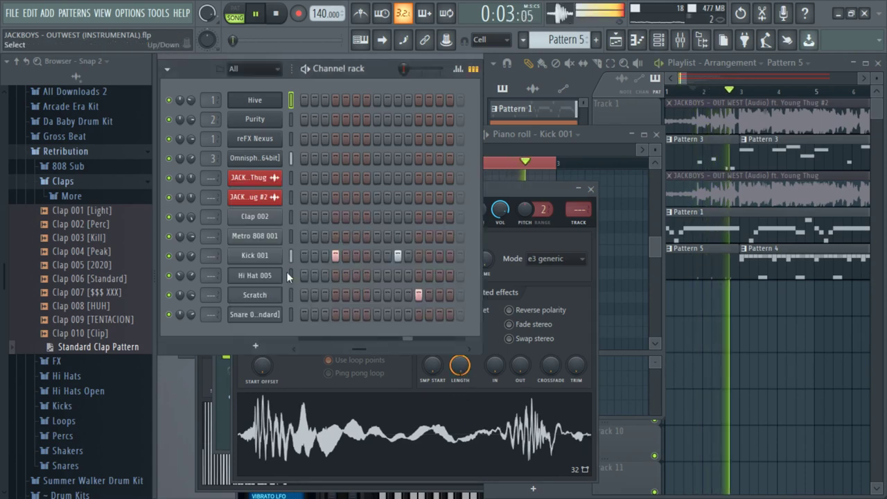
pyautogui.click(254, 255)
pyautogui.click(288, 142)
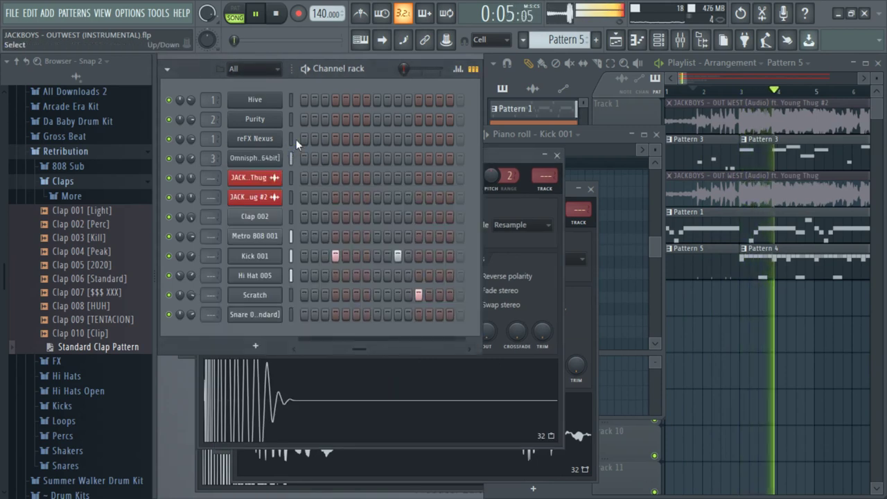
pyautogui.rightClick(276, 259)
pyautogui.click(339, 381)
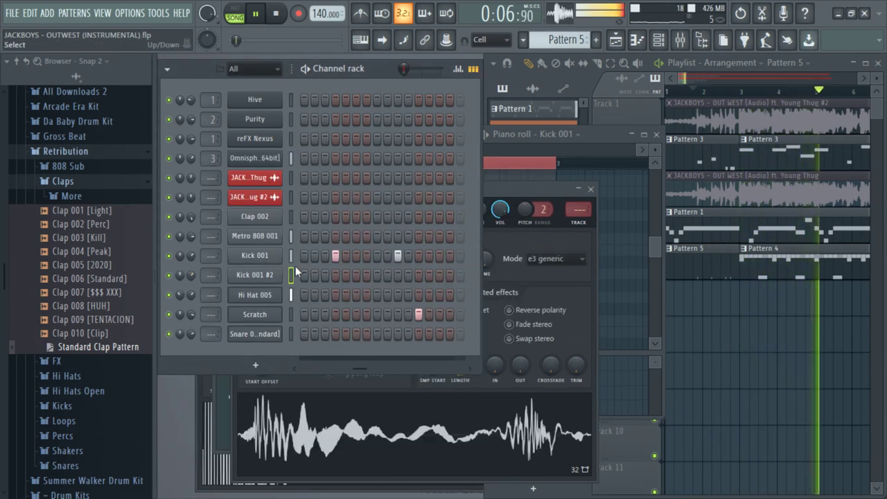
pyautogui.hotkey('ctrl', 'x')
pyautogui.click(292, 273)
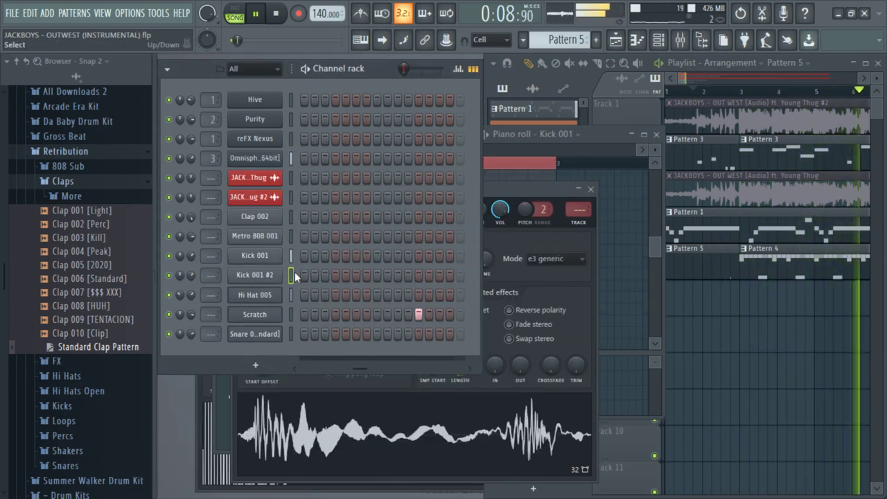
pyautogui.hotkey('ctrl', 'v')
# - Open the cloned kick's volume envelope and filter settings and play the song from the intro
pyautogui.press('space')
pyautogui.click(276, 280)
pyautogui.click(260, 196)
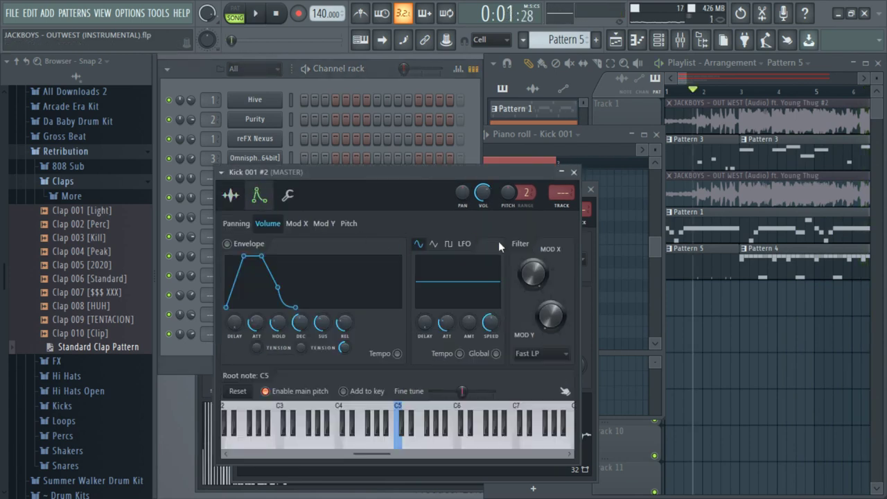
pyautogui.press('space')
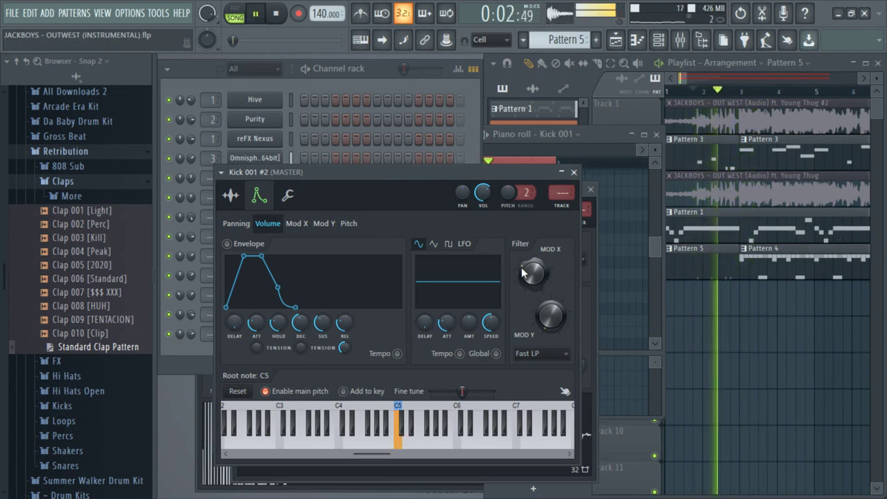
# - Compare the beat with the reference song by soloing Track 3 and restoring the other tracks with Track 3 muted
pyautogui.click(700, 151)
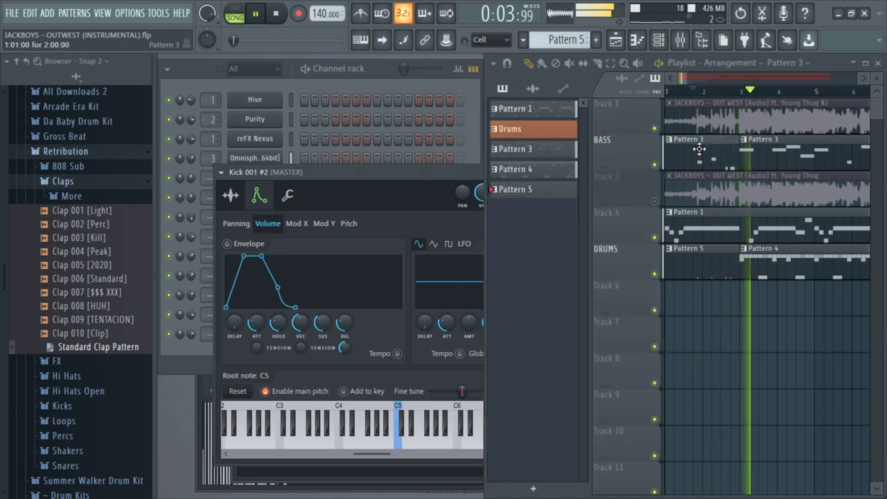
pyautogui.rightClick(654, 201)
pyautogui.click(693, 93)
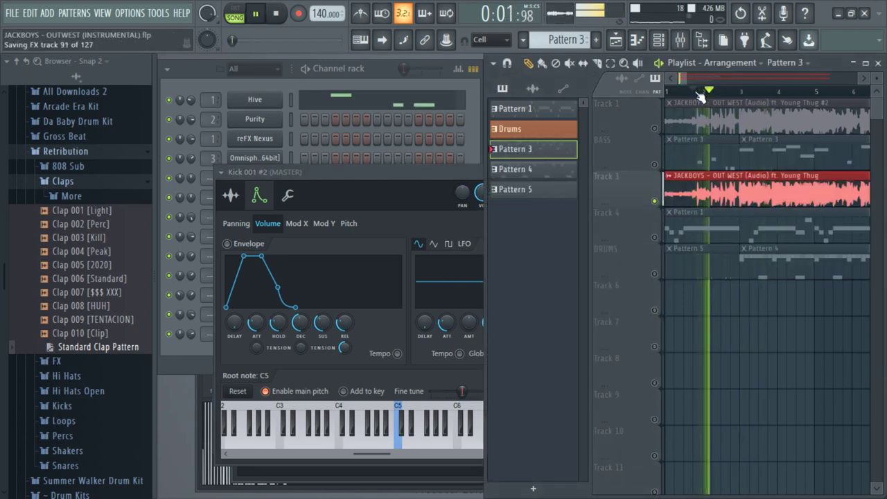
pyautogui.click(693, 92)
pyautogui.rightClick(654, 201)
pyautogui.click(654, 201)
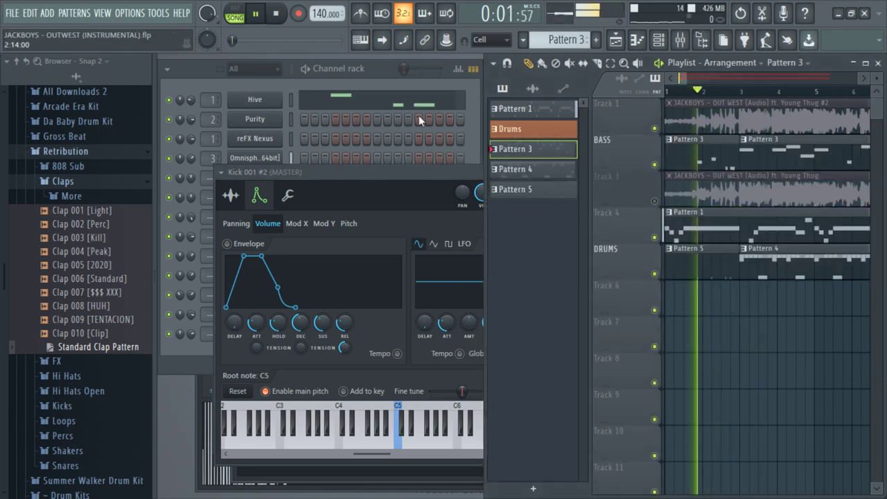
# - Load the Modern Mustard preset on the Hive channel and audition it in the song
pyautogui.click(380, 65)
pyautogui.click(251, 101)
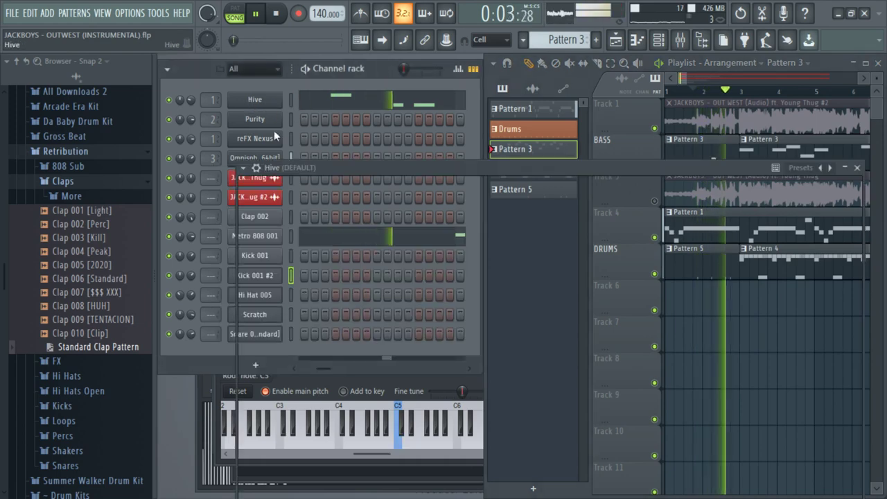
pyautogui.click(256, 167)
pyautogui.click(243, 168)
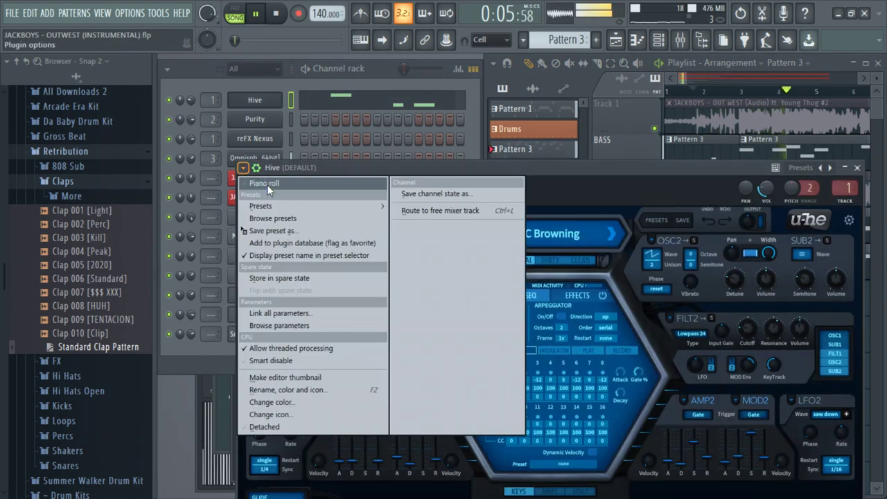
pyautogui.moveTo(277, 205)
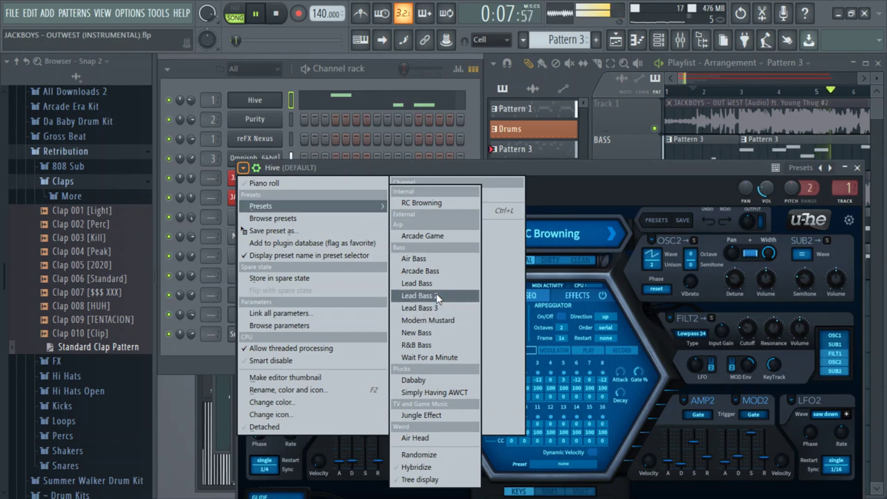
pyautogui.click(461, 205)
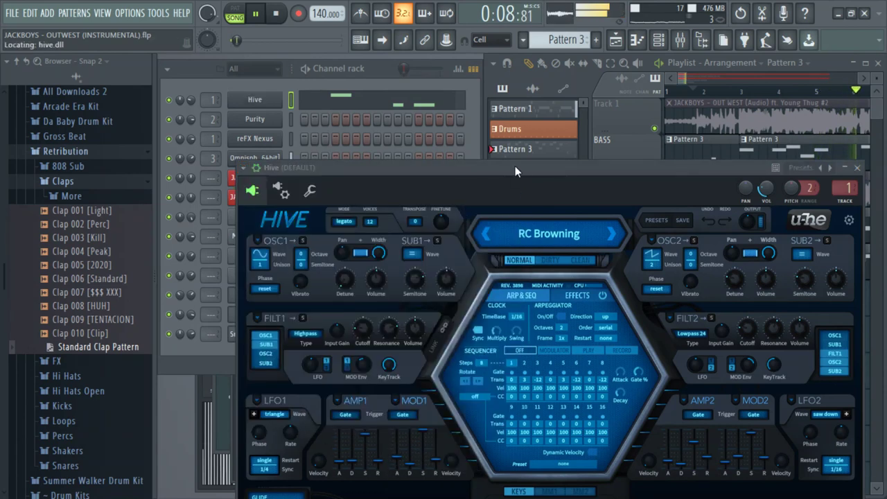
pyautogui.moveTo(515, 166)
pyautogui.mouseDown()
pyautogui.moveTo(399, 159)
pyautogui.moveTo(527, 164)
pyautogui.mouseUp()
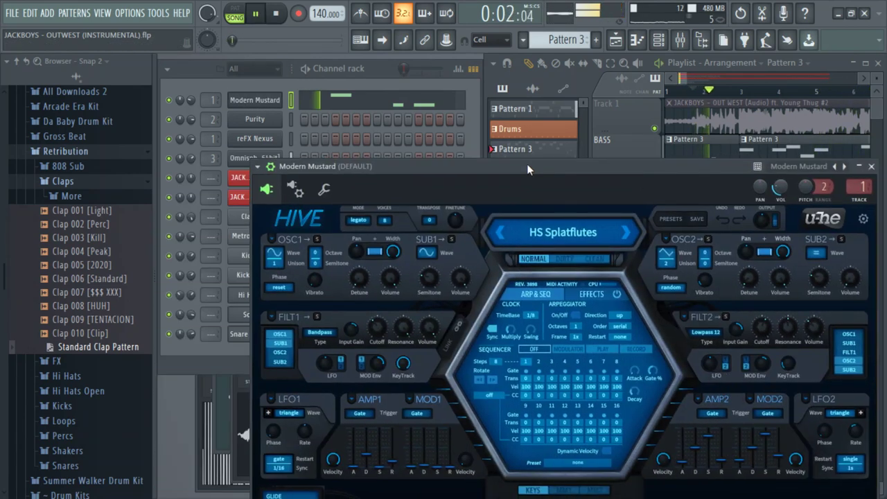
pyautogui.press('space')
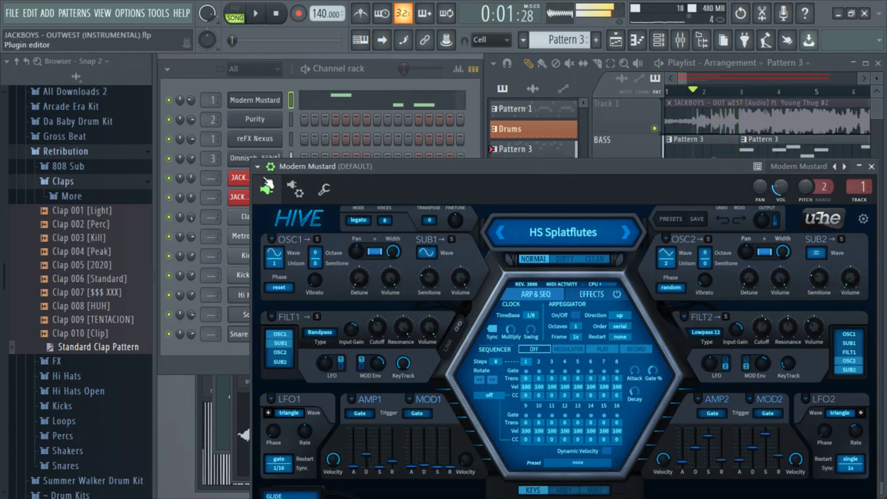
# - Move the Pattern 3 notes from the Modern Mustard channel to the reFX Nexus channel
pyautogui.click(290, 111)
pyautogui.hotkey('ctrl', 'x')
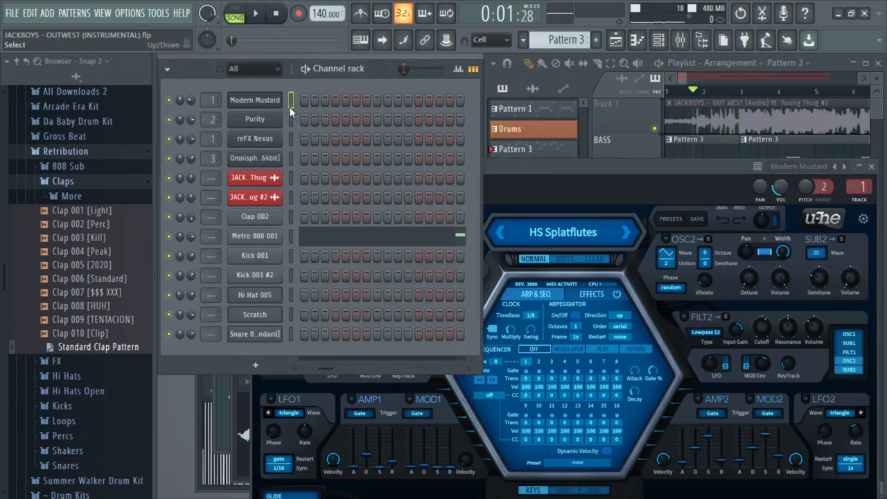
pyautogui.hotkey('ctrl', 'v')
# - Open the reFX Nexus channel and browse its sound categories to the XP Virus TI5 presets
pyautogui.click(276, 142)
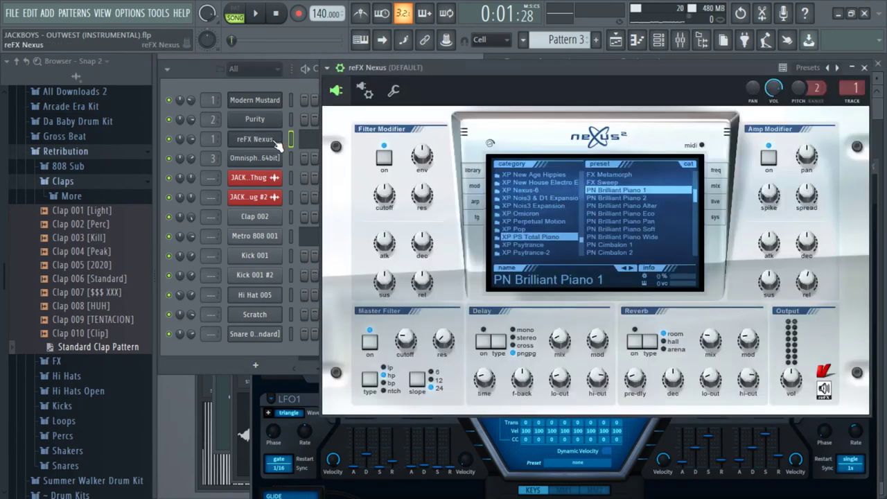
pyautogui.click(550, 229)
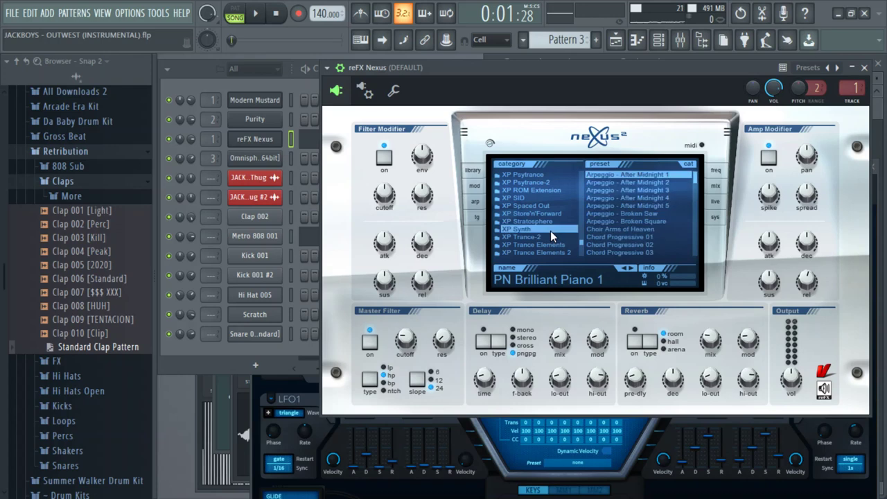
pyautogui.scroll(-10, 607, 219)
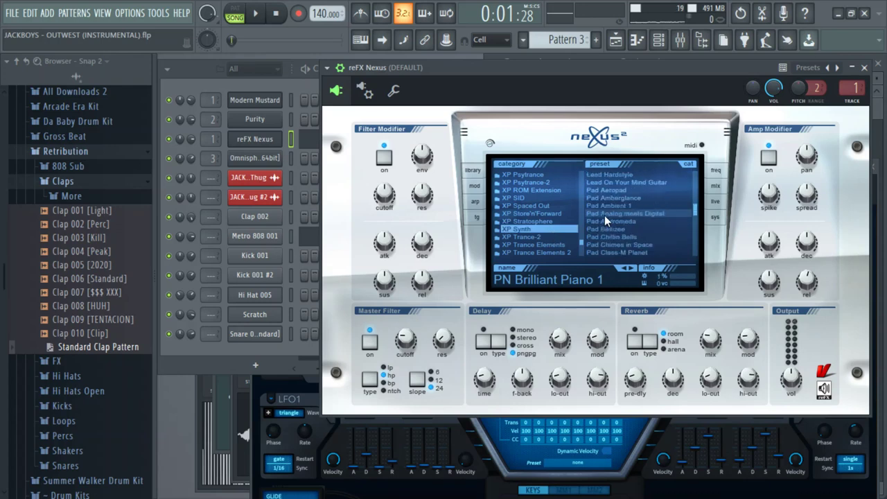
pyautogui.scroll(-5, 513, 225)
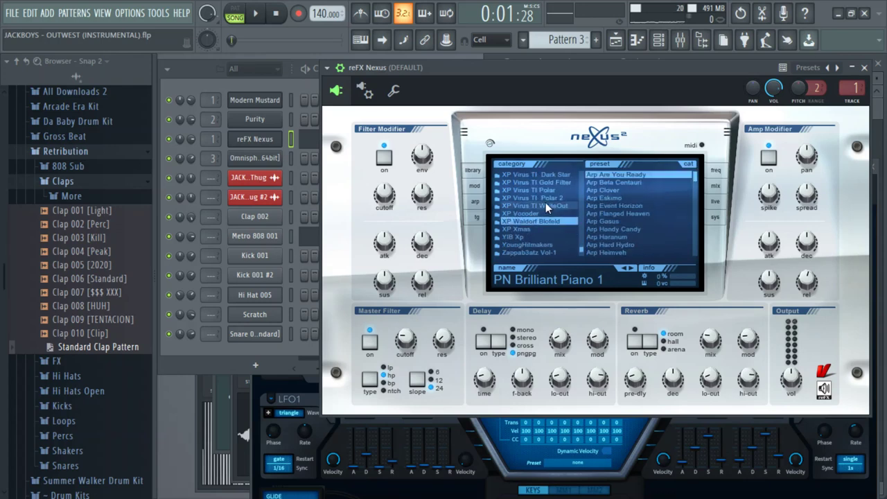
pyautogui.scroll(2, 540, 208)
pyautogui.click(546, 205)
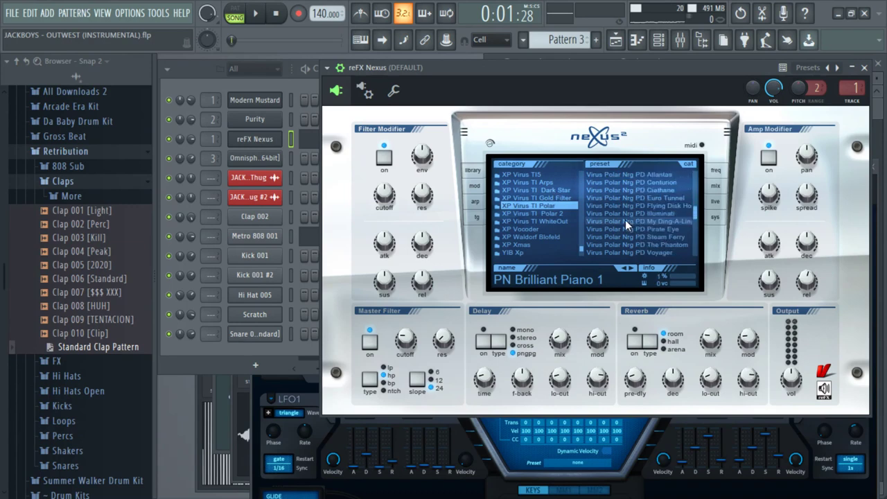
pyautogui.scroll(4, 511, 209)
pyautogui.click(515, 207)
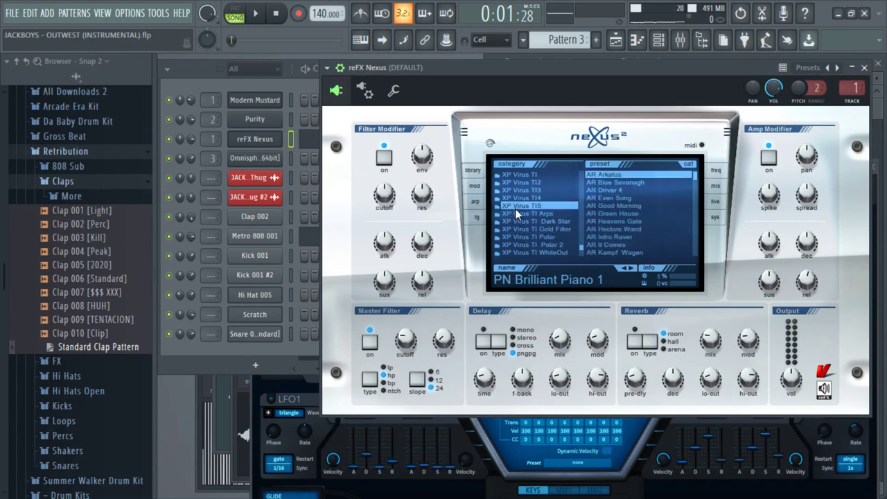
pyautogui.scroll(-8, 631, 205)
# - Load the BA Trance Duo preset in Nexus and audition it in the song
pyautogui.click(631, 206)
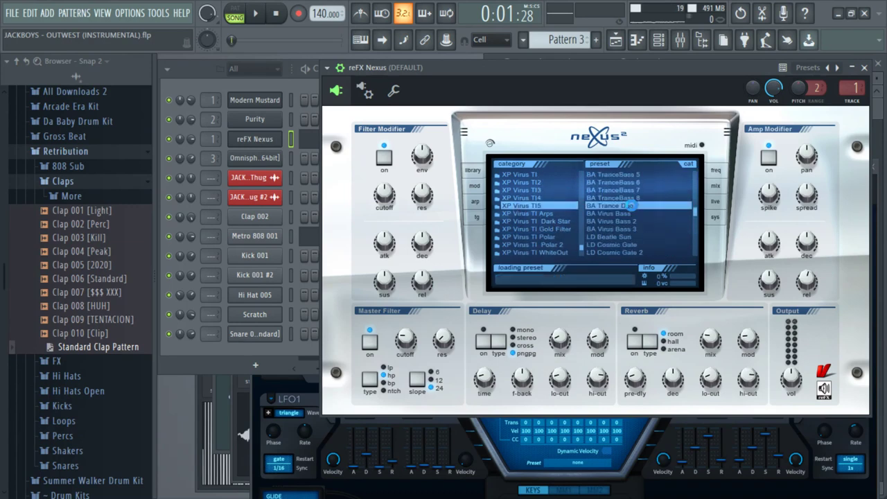
pyautogui.press('space')
pyautogui.moveTo(575, 80); pyautogui.dragTo(572, 125)
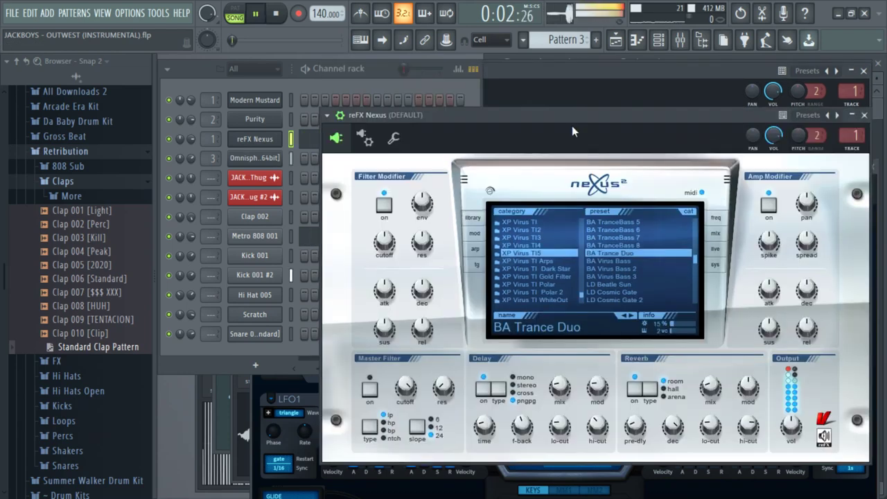
pyautogui.press('space')
pyautogui.press('space')
# - Load the BA TranceBass 7 preset in Nexus and audition it in the song
pyautogui.scroll(5, 634, 243)
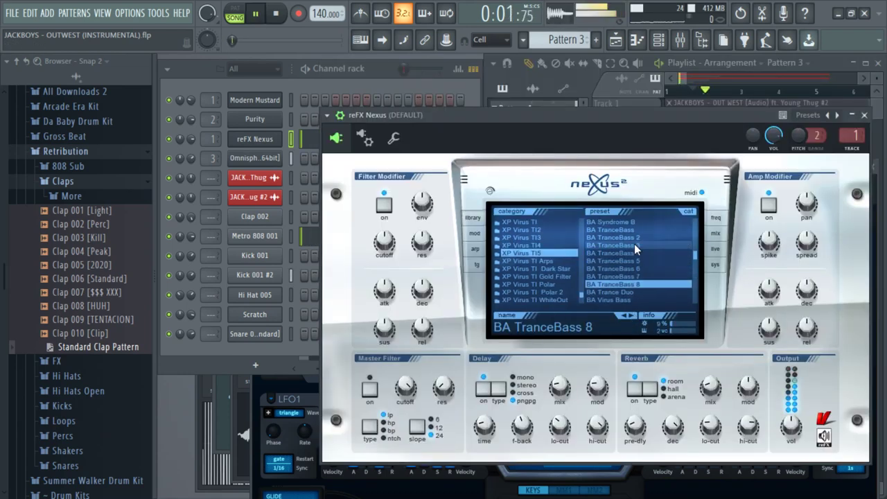
pyautogui.press('space')
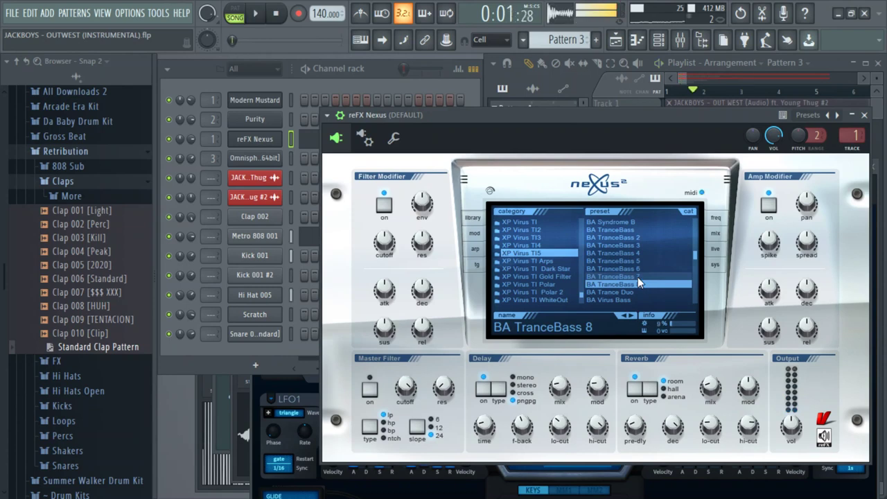
pyautogui.click(637, 277)
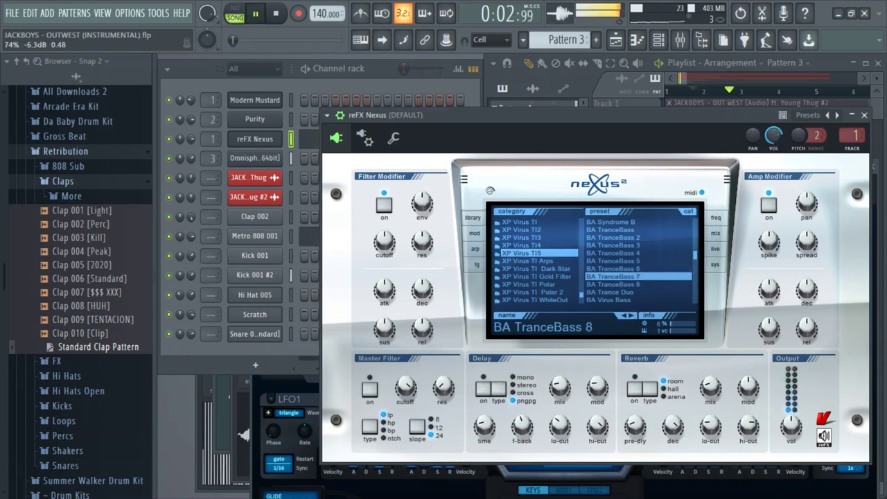
pyautogui.click(682, 77)
pyautogui.press('space')
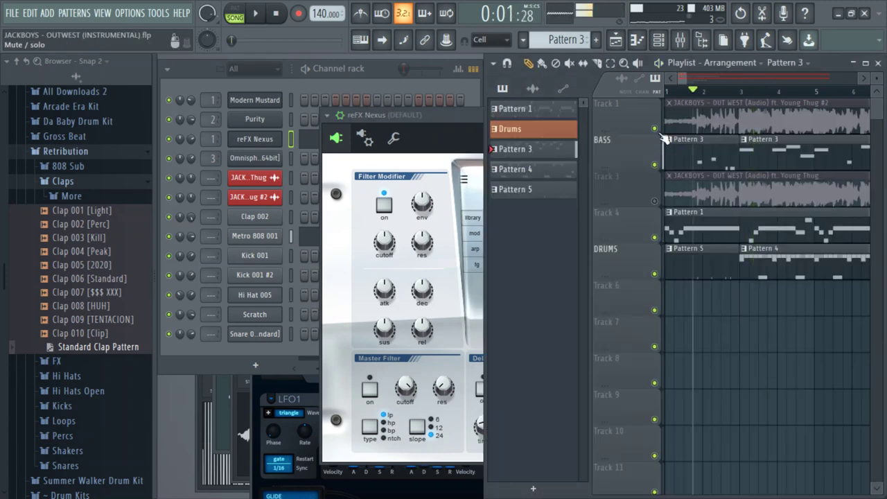
# - Compare the new bass with the reference by soloing Track 3 and restoring the other tracks with Track 3 muted
pyautogui.press('space')
pyautogui.rightClick(654, 201)
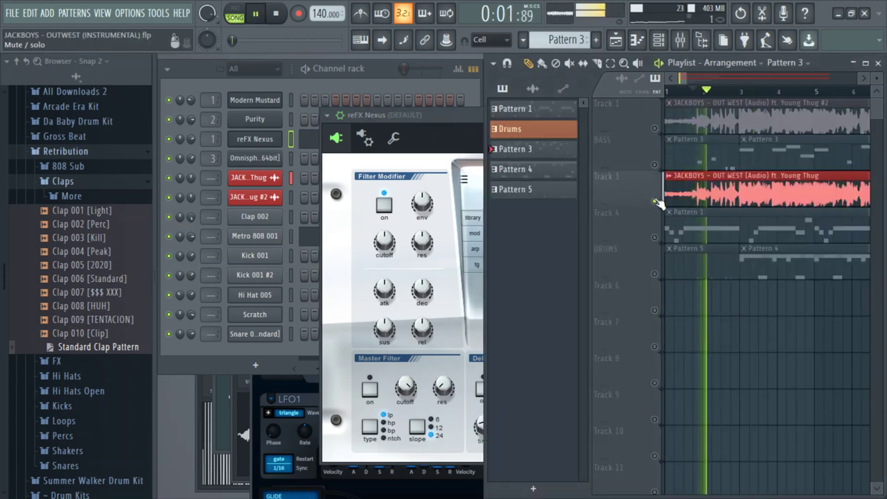
pyautogui.press('space')
pyautogui.rightClick(654, 201)
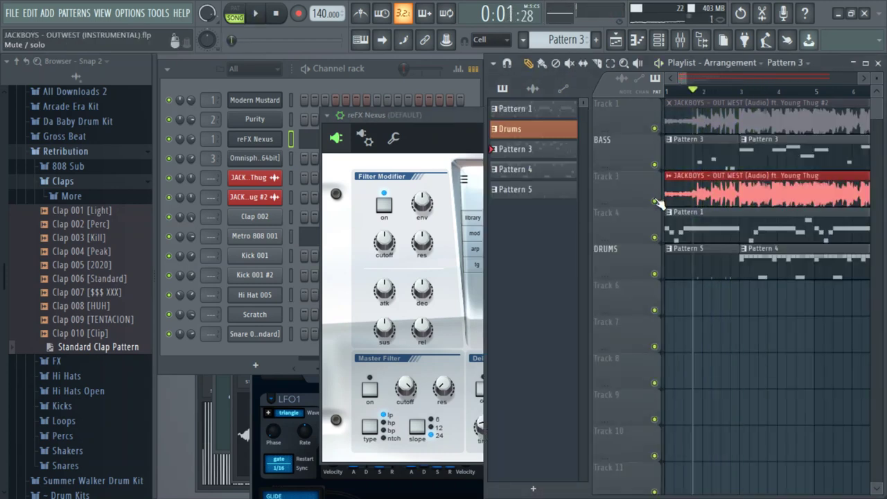
pyautogui.click(654, 201)
pyautogui.press('space')
# - Examine the reFX Nexus notes of Pattern 3 in the piano roll
pyautogui.doubleClick(711, 161)
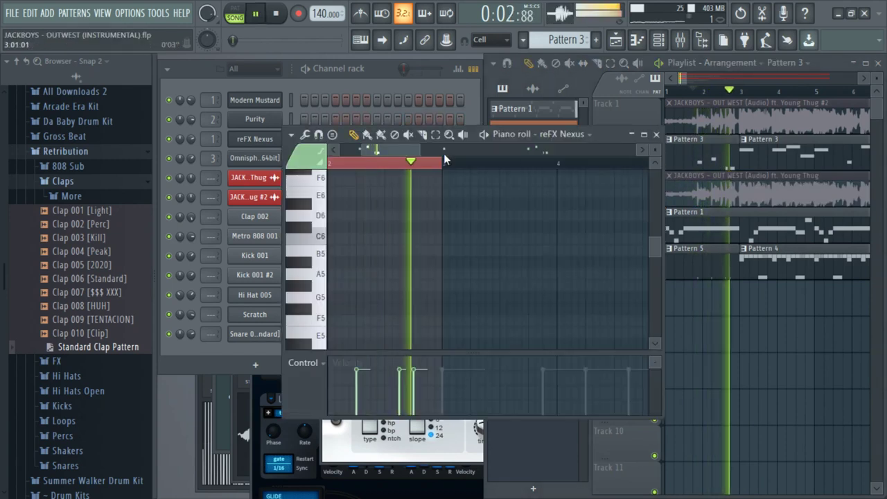
pyautogui.press('space')
pyautogui.scroll(8, 457, 219)
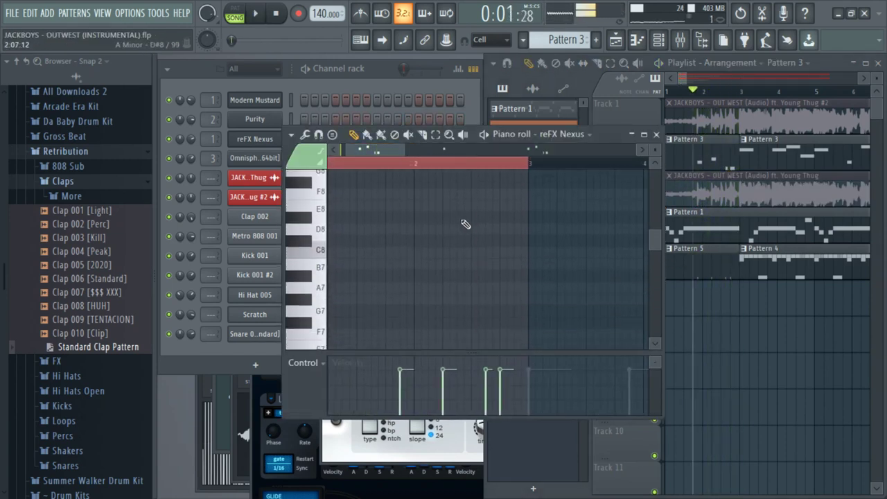
pyautogui.scroll(-15, 465, 224)
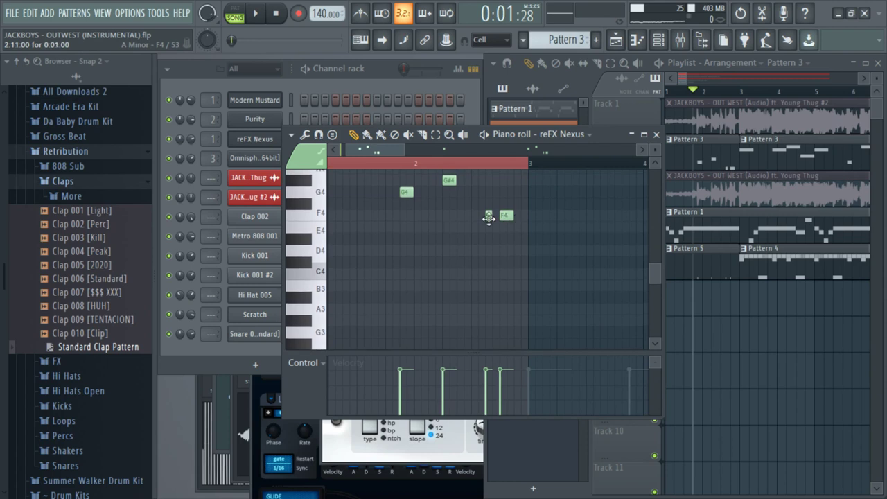
pyautogui.moveTo(363, 148); pyautogui.dragTo(289, 153)
pyautogui.click(786, 159)
pyautogui.doubleClick(775, 141)
# - Select Pattern 1 and play the song with the channel rack in front
pyautogui.click(696, 225)
pyautogui.press('space')
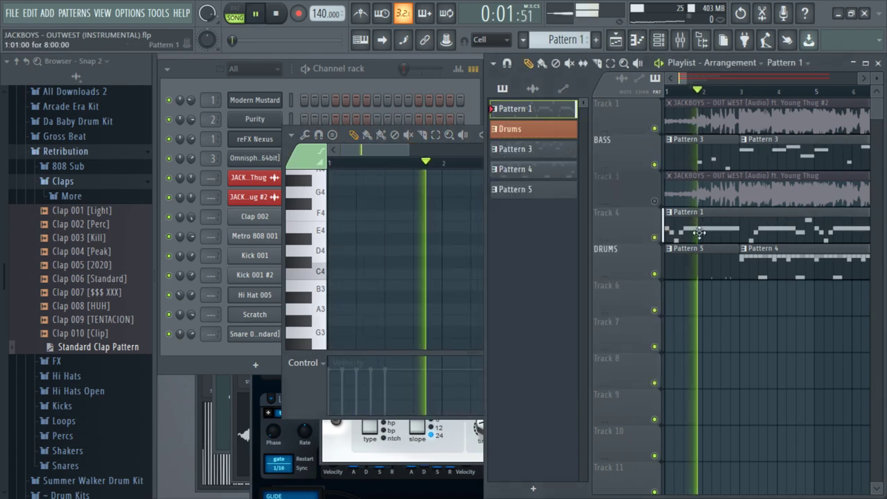
pyautogui.click(372, 68)
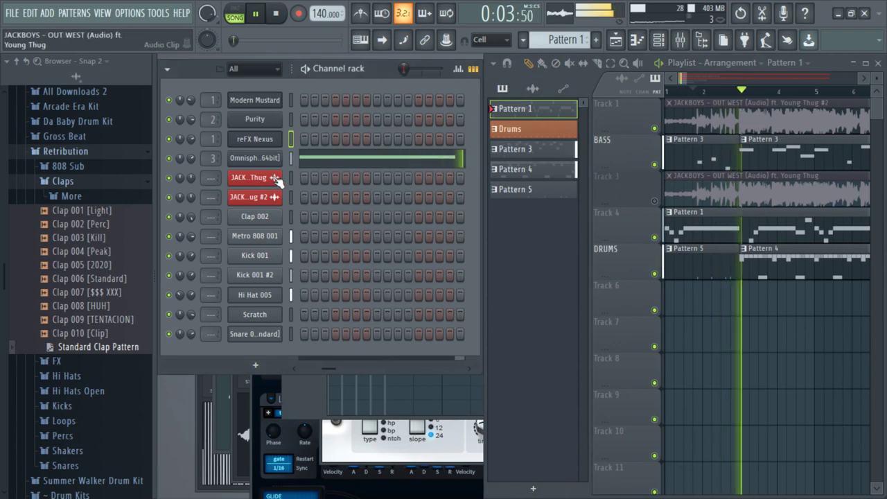
pyautogui.press('space')
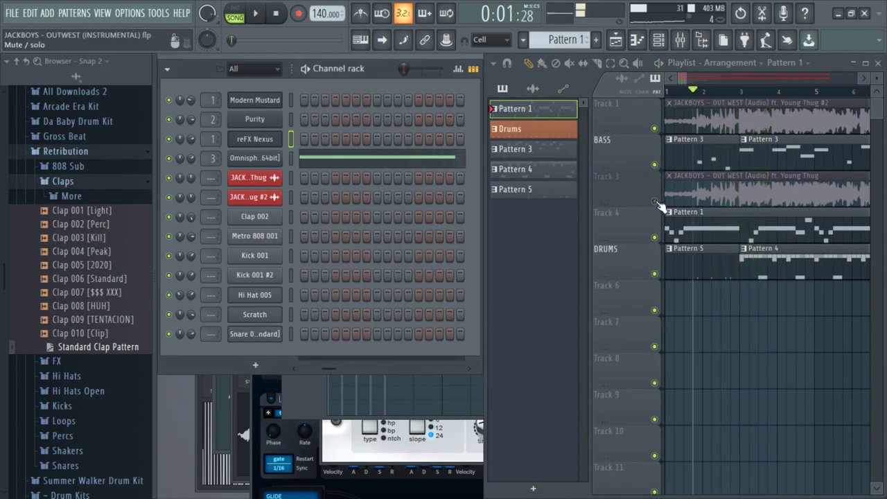
# - Compare the reference with the bass by soloing Track 3 and the BASS track in turn during playback
pyautogui.rightClick(655, 202)
pyautogui.press('space')
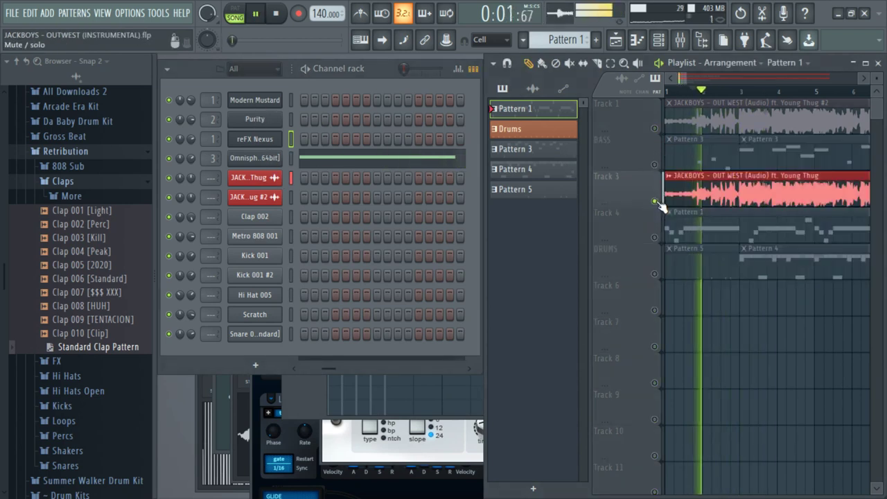
pyautogui.press('space')
pyautogui.rightClick(654, 165)
pyautogui.press('space')
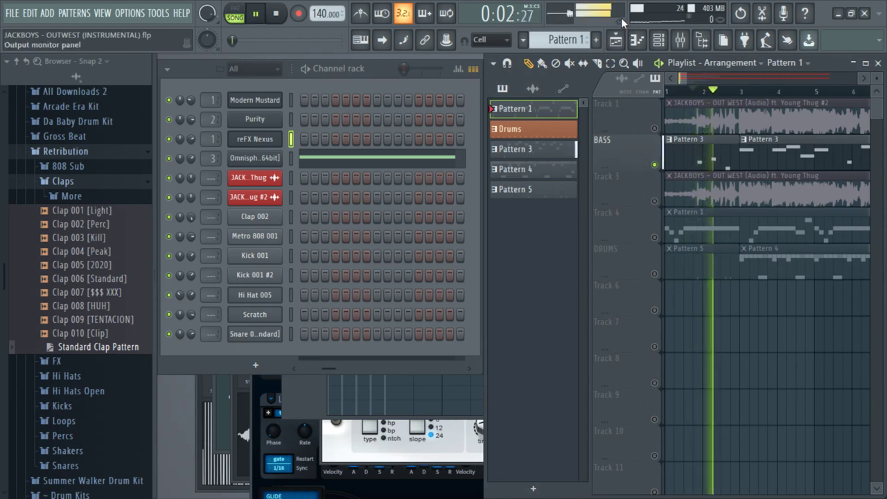
pyautogui.press('space')
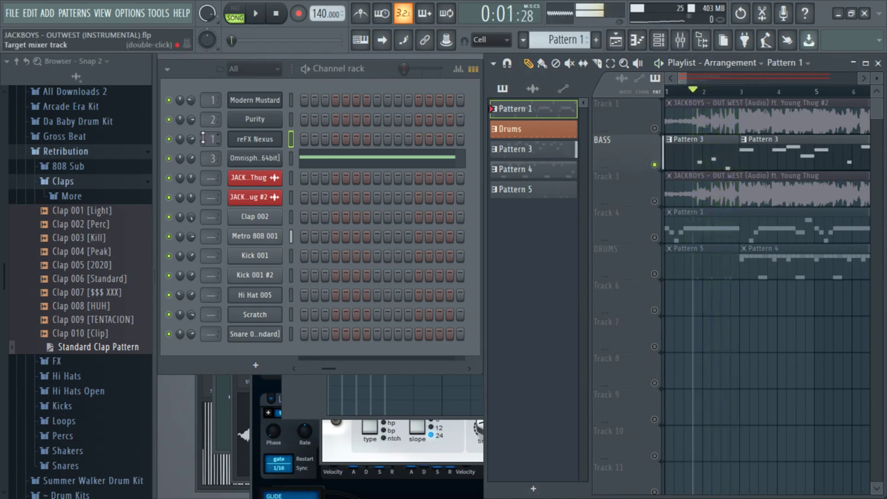
# - Route the reFX Nexus channel to mixer track 4 and add Fruity Parametric EQ 2 to its first effect slot
pyautogui.scroll(3, 203, 138)
pyautogui.press('space')
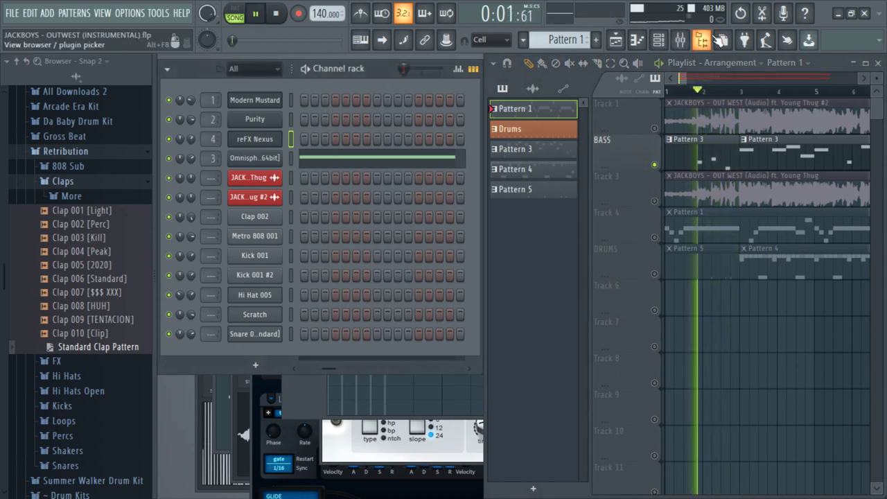
pyautogui.click(679, 39)
pyautogui.press('space')
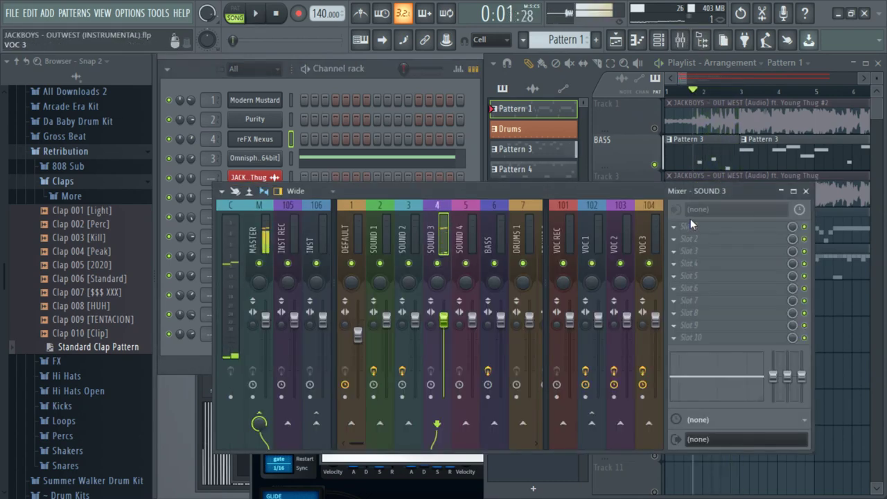
pyautogui.click(691, 223)
pyautogui.click(646, 316)
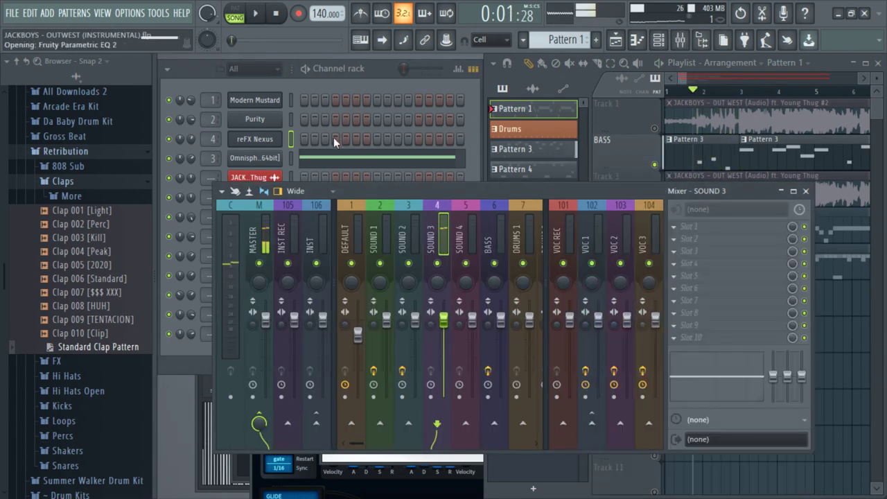
# - Load the EQ's Bass preset, raise the band 7 low-pass cutoff and cut band 4 around 200 Hz
pyautogui.click(204, 157)
pyautogui.moveTo(233, 195)
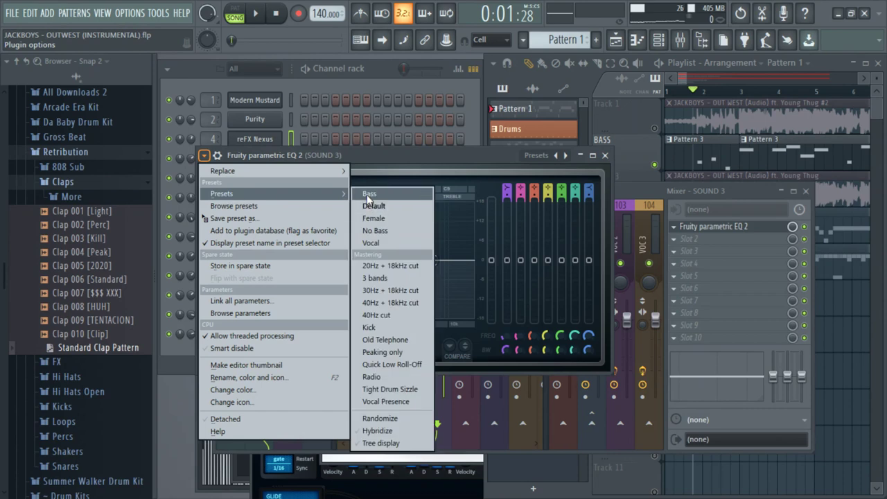
pyautogui.click(370, 195)
pyautogui.press('space')
pyautogui.moveTo(363, 261); pyautogui.dragTo(402, 260)
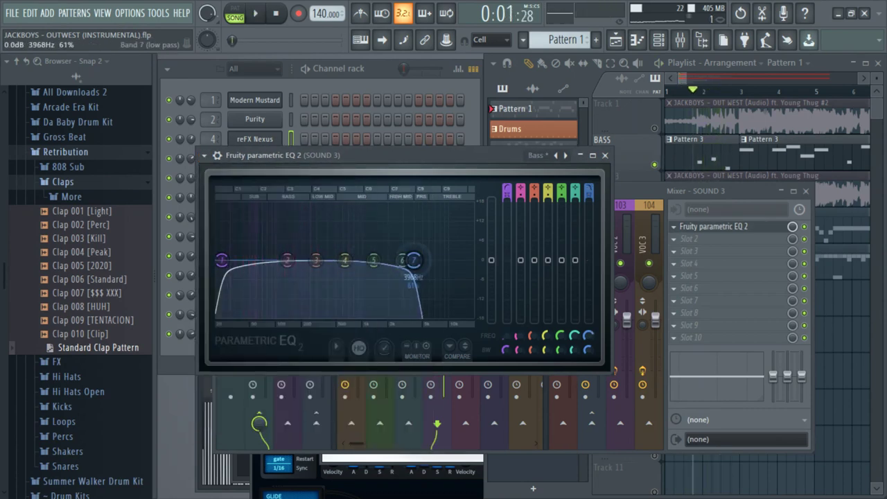
pyautogui.moveTo(344, 260); pyautogui.dragTo(310, 298)
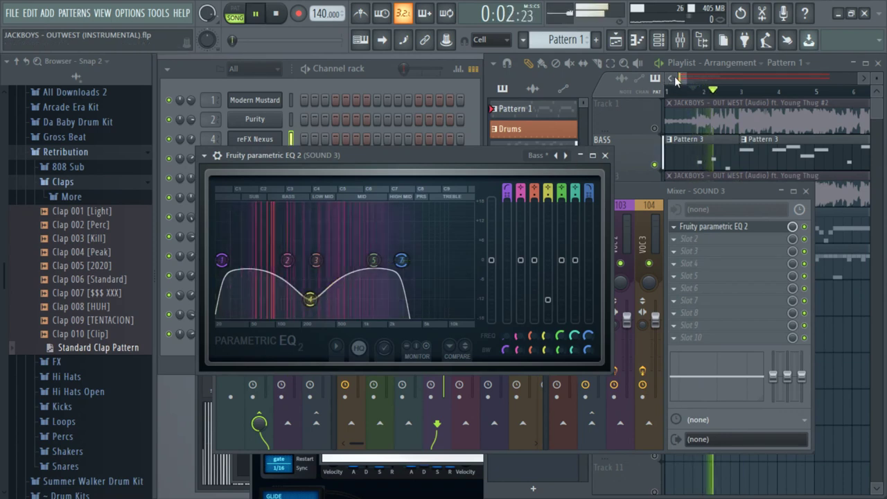
# - Check the equalized bass against the reference by soloing Track 3, then play the full beat with Track 3 muted
pyautogui.click(678, 68)
pyautogui.rightClick(655, 201)
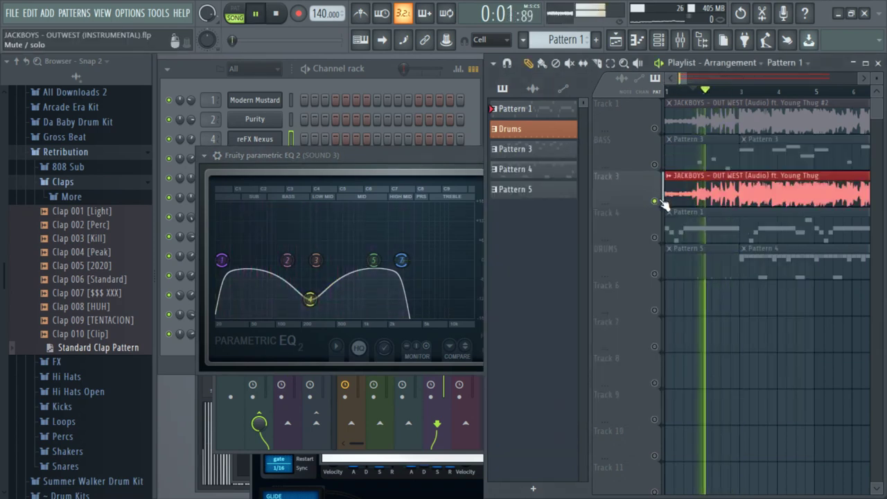
pyautogui.rightClick(656, 201)
pyautogui.press('space')
pyautogui.click(655, 201)
pyautogui.press('space')
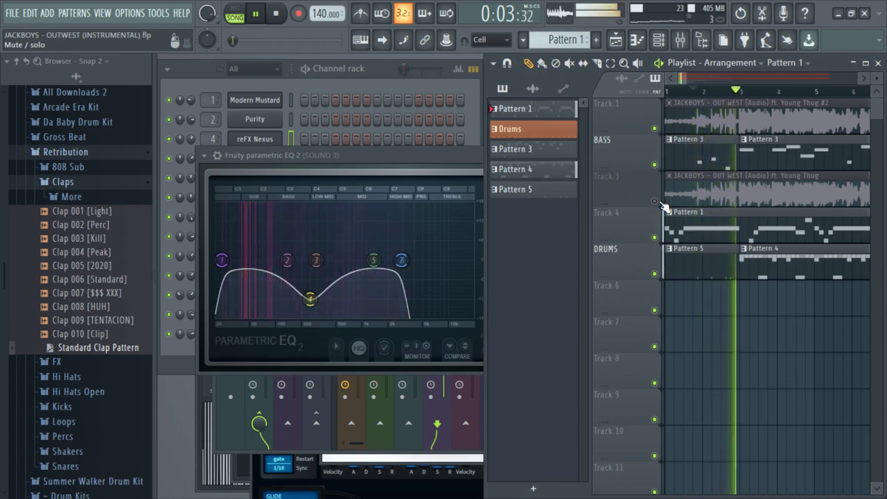
# - Add a Kick 001 #2 hit to Pattern 5 in line with the Scratch hit
pyautogui.doubleClick(697, 270)
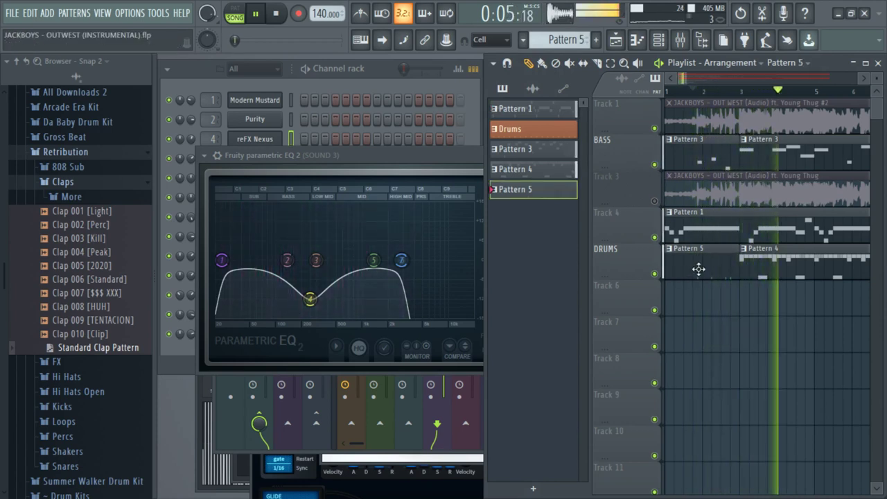
pyautogui.click(404, 78)
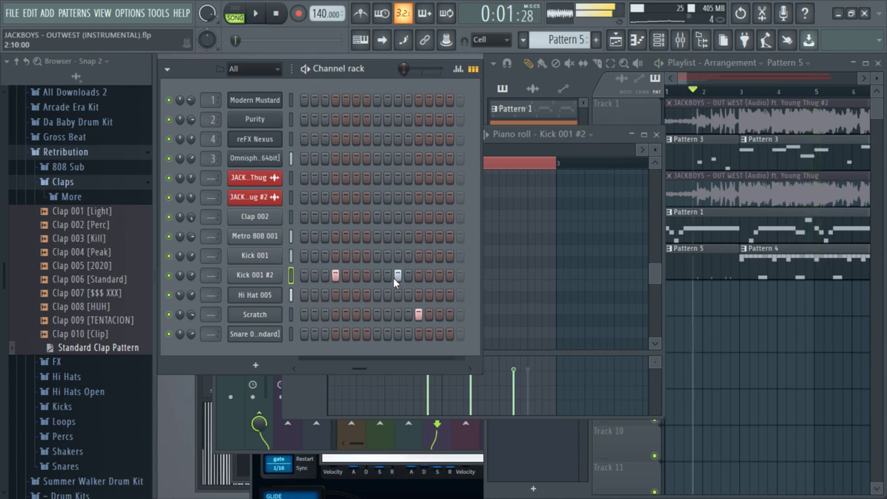
pyautogui.click(418, 276)
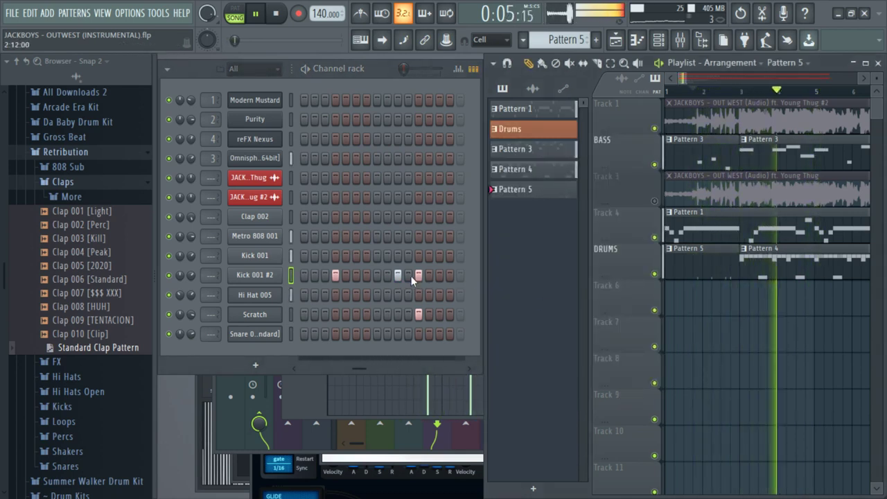
# - Open the Scratch channel's sampler settings and adjust its sample start
pyautogui.click(267, 314)
pyautogui.moveTo(427, 367); pyautogui.dragTo(427, 360)
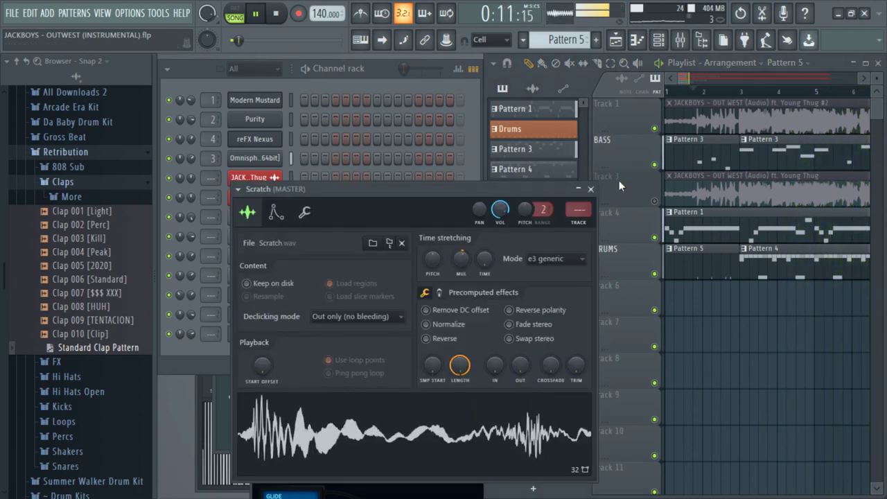
# - Play the full beat from about bar 5, then solo Track 3 to compare it with the reference audio
pyautogui.moveTo(704, 74); pyautogui.dragTo(695, 78)
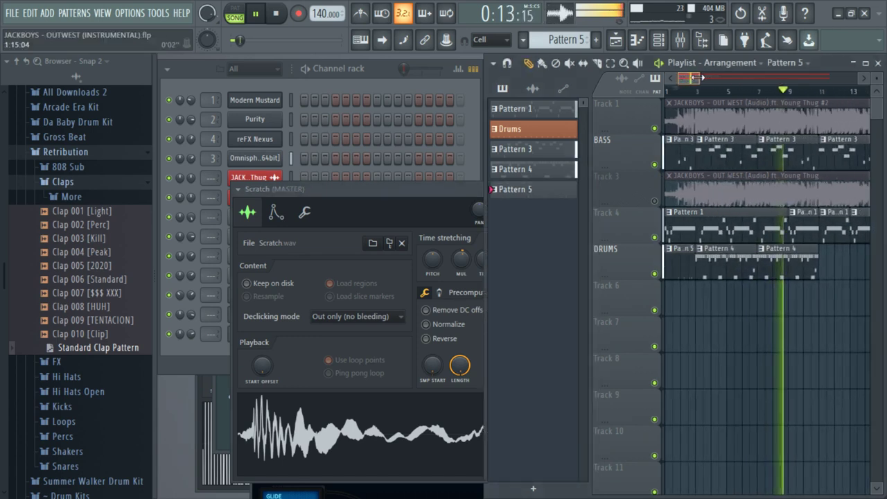
pyautogui.click(722, 90)
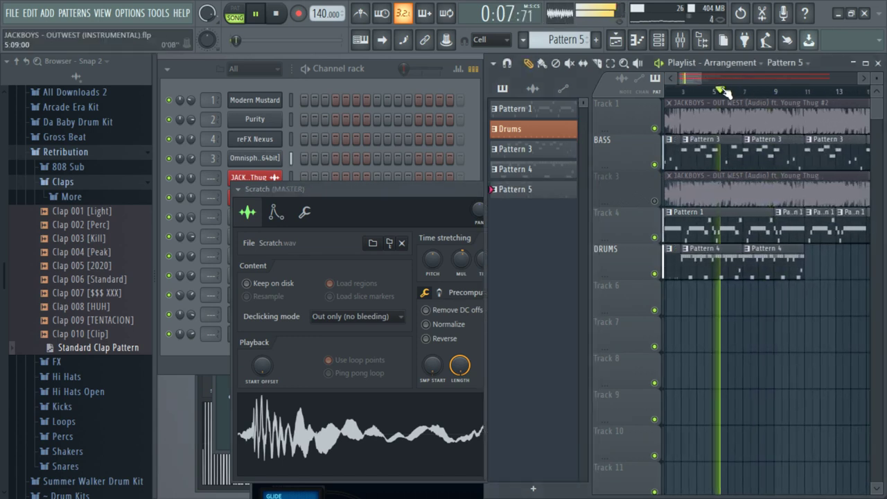
pyautogui.rightClick(654, 202)
pyautogui.press('space')
pyautogui.rightClick(654, 202)
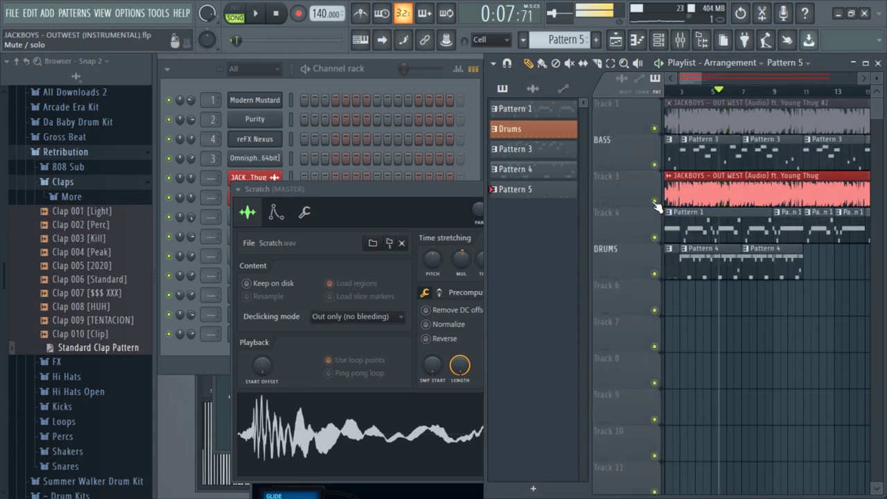
pyautogui.click(655, 202)
pyautogui.press('space')
# - Open the reFX Nexus channel and audition the BA TranceBass 5 and BA TranceBass 6 presets in the beat
pyautogui.click(368, 72)
pyautogui.press('space')
pyautogui.press('space')
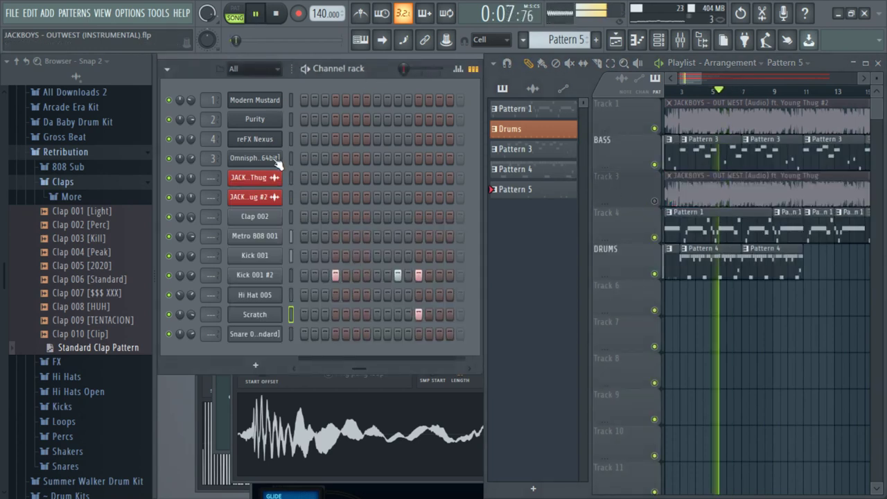
pyautogui.click(246, 139)
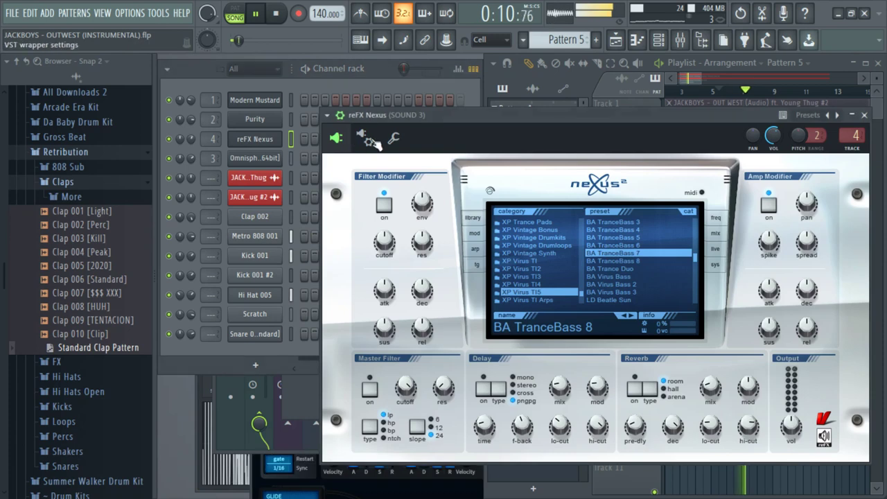
pyautogui.click(624, 236)
pyautogui.press('space')
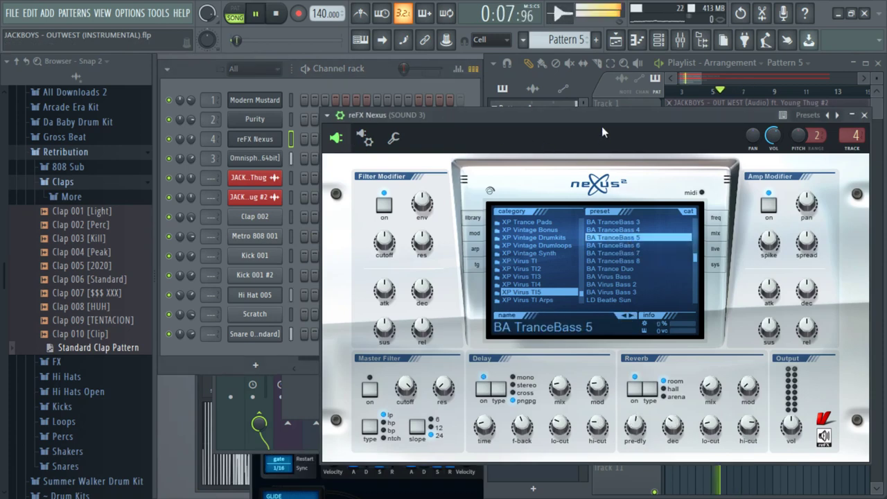
pyautogui.moveTo(592, 113); pyautogui.dragTo(551, 110)
pyautogui.click(589, 239)
pyautogui.press('space')
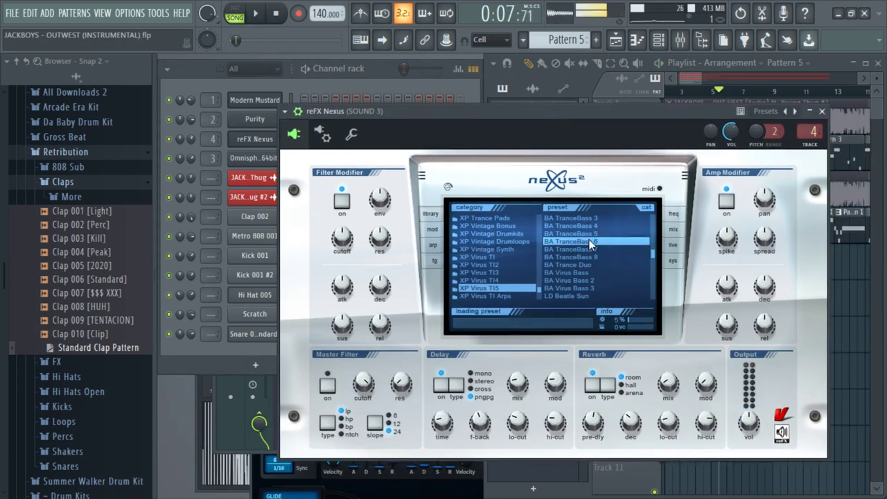
pyautogui.press('space')
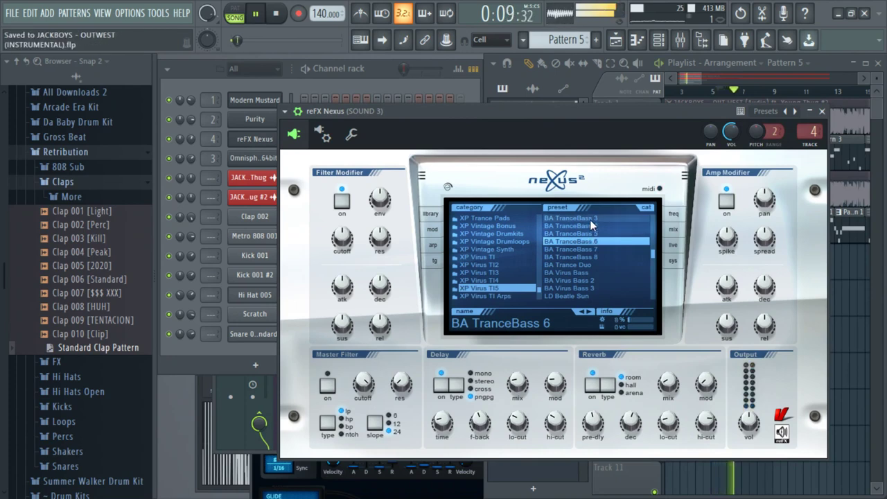
pyautogui.press('space')
# - Audition the BA TranceBass 3 and BA TranceBass 2 presets in Nexus against the beat
pyautogui.click(590, 217)
pyautogui.scroll(3, 596, 257)
pyautogui.press('space')
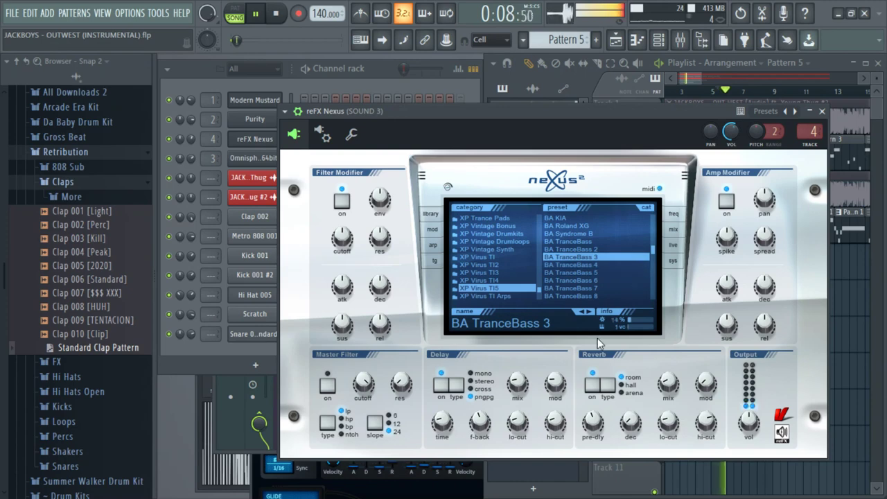
pyautogui.press('space')
pyautogui.click(593, 249)
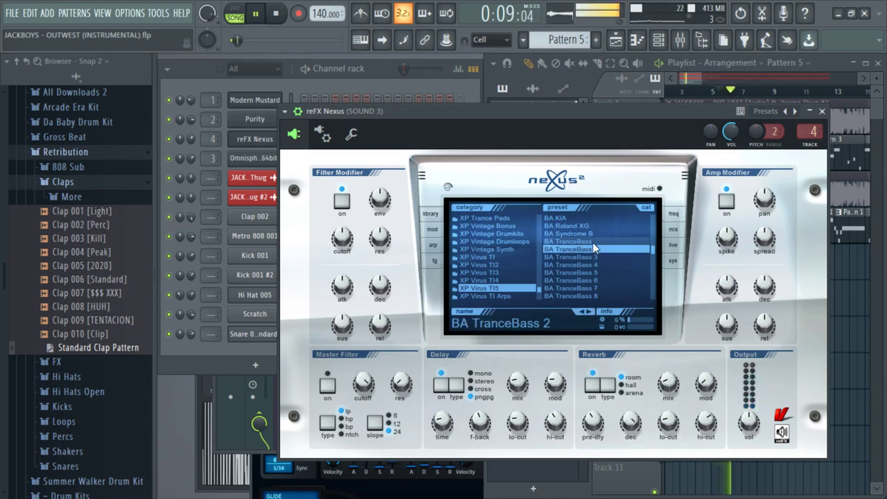
# - Route the Nexus channel to the Master mixer track and audition BA TranceBass and BA Syndrome B from the song start
pyautogui.moveTo(702, 91); pyautogui.dragTo(667, 92)
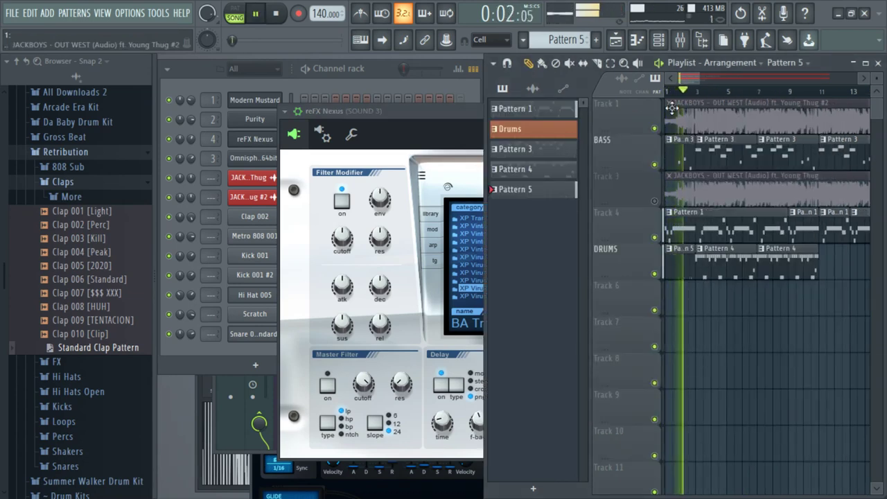
pyautogui.click(459, 135)
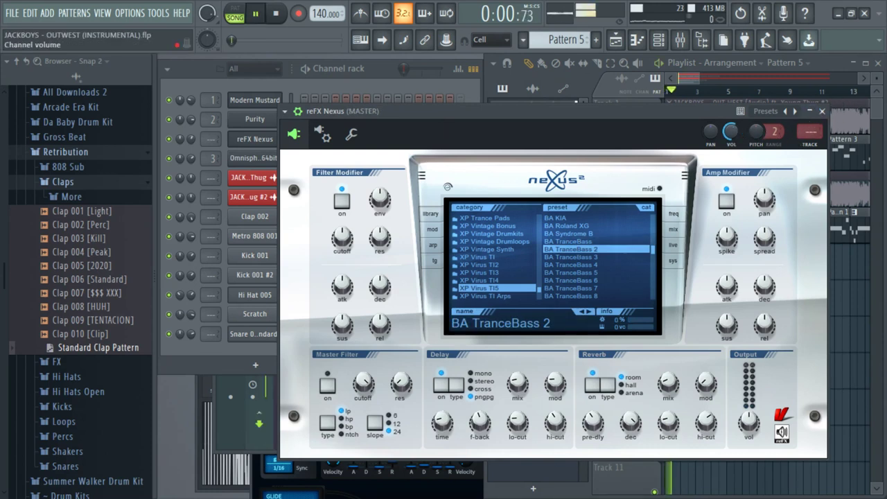
pyautogui.press('space')
pyautogui.click(565, 243)
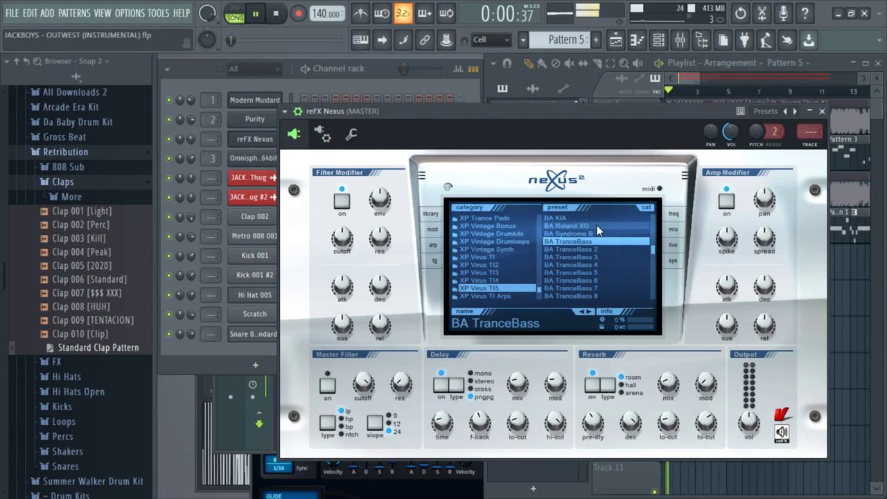
pyautogui.scroll(4, 583, 254)
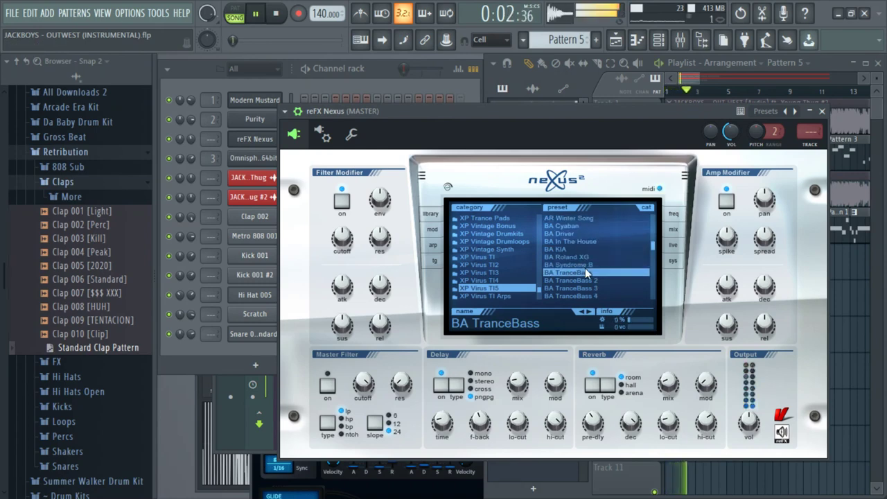
pyautogui.click(585, 267)
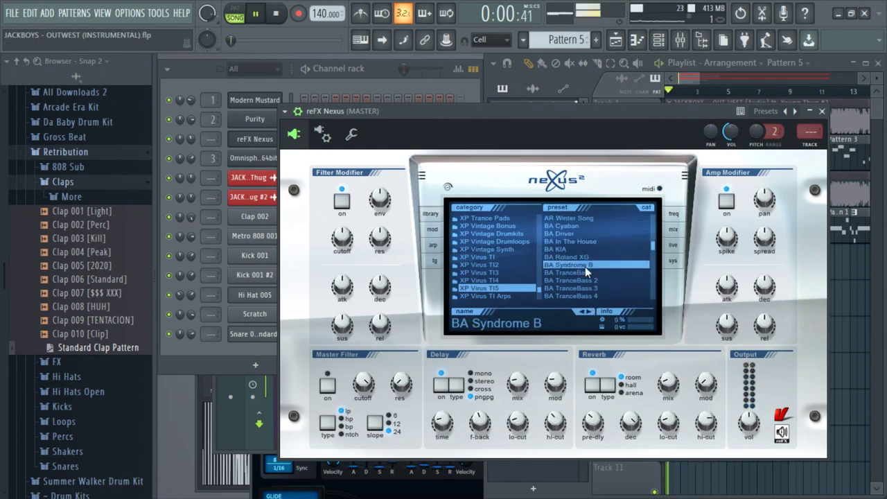
# - Load the BA Roland XG preset in Nexus and play the beat from the start
pyautogui.click(585, 257)
pyautogui.press('space')
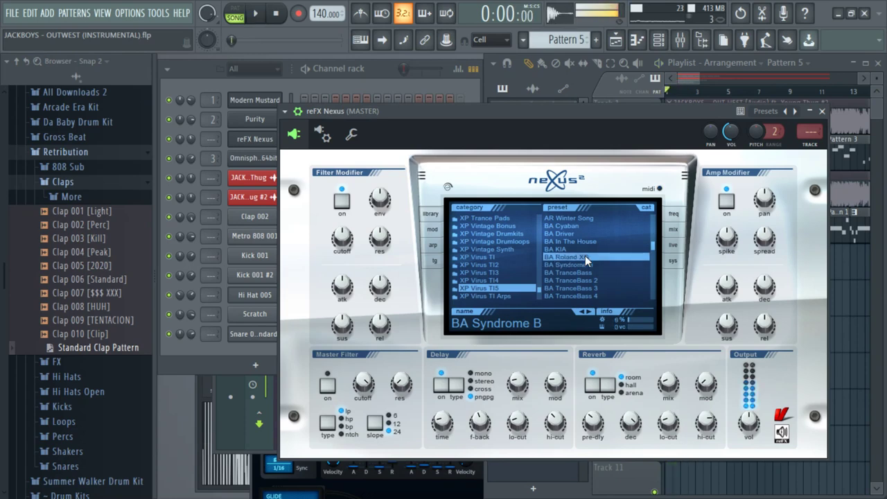
pyautogui.press('space')
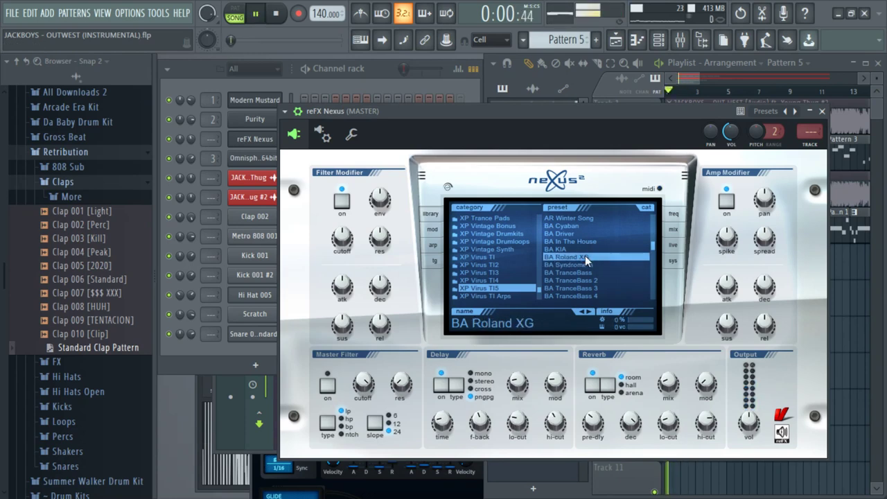
# - Solo the BASS track and listen to the Nexus bass on its own from late in bar 1
pyautogui.click(706, 72)
pyautogui.press('space')
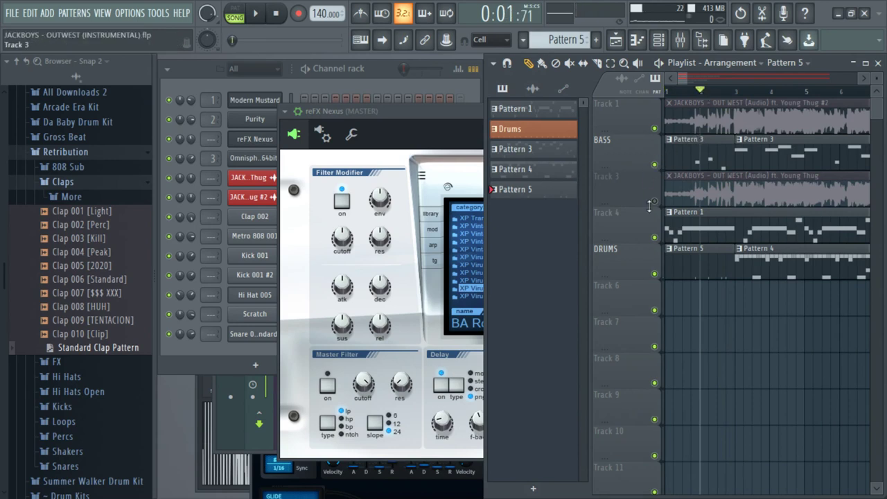
pyautogui.press('space')
pyautogui.press('space')
pyautogui.keyDown('ctrl'); pyautogui.click(654, 165); pyautogui.keyUp('ctrl')
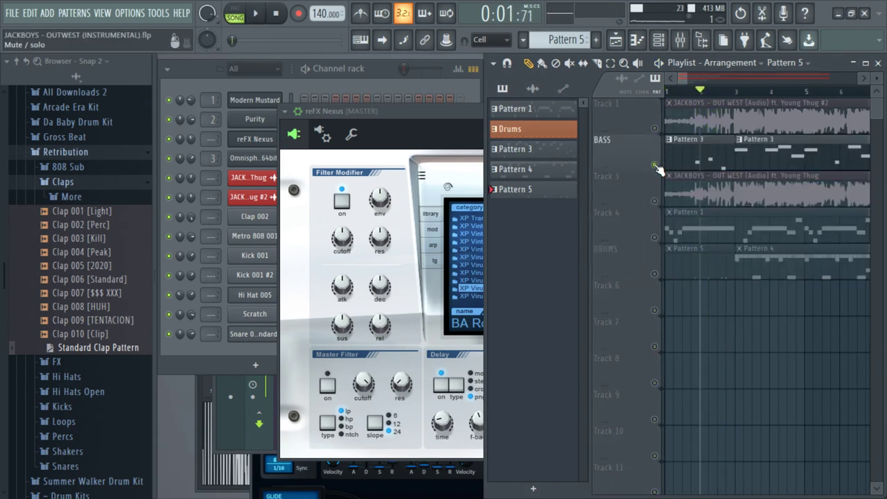
pyautogui.press('space')
pyautogui.press('space')
pyautogui.moveTo(419, 125); pyautogui.dragTo(373, 98)
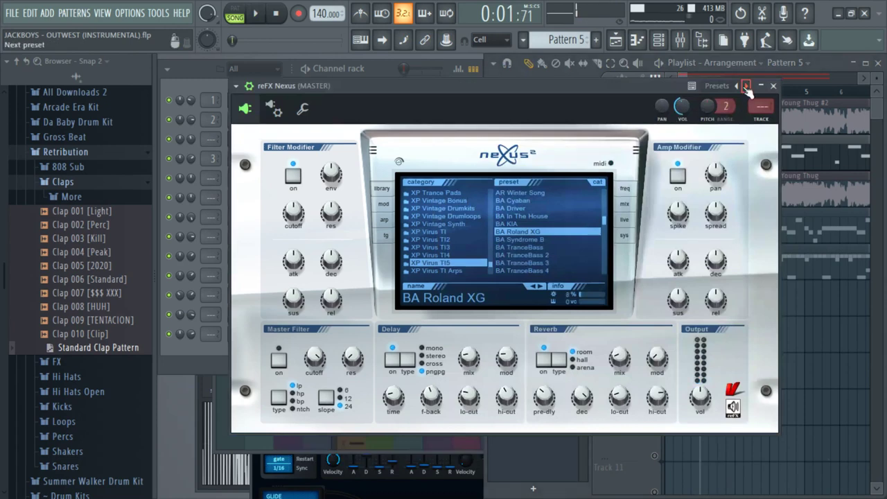
pyautogui.moveTo(691, 88); pyautogui.dragTo(675, 194)
pyautogui.press('space')
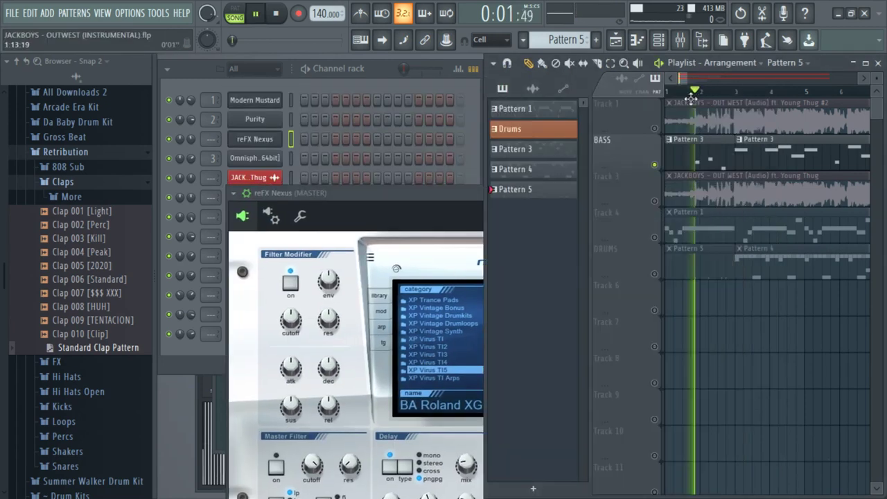
pyautogui.moveTo(420, 201); pyautogui.dragTo(402, 131)
pyautogui.rightClick(795, 339)
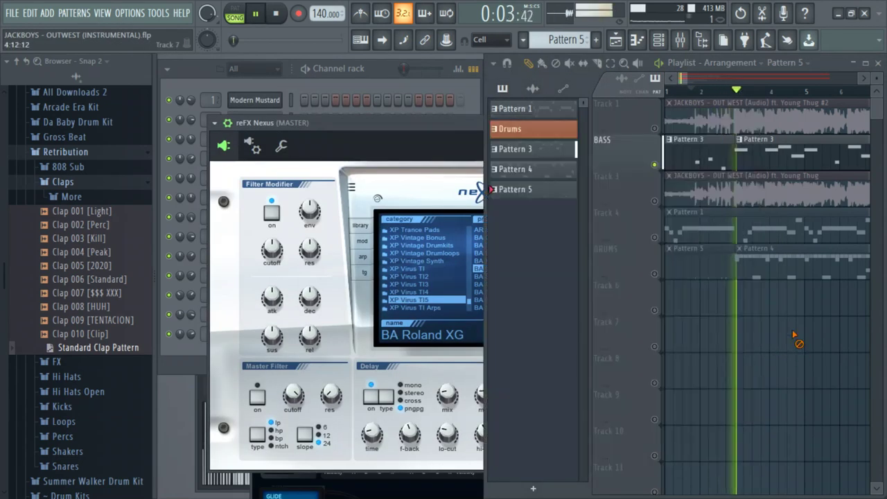
# - Solo Track 3 and listen to the same passage of the reference audio
pyautogui.press('space')
pyautogui.rightClick(654, 200)
pyautogui.press('space')
pyautogui.press('space')
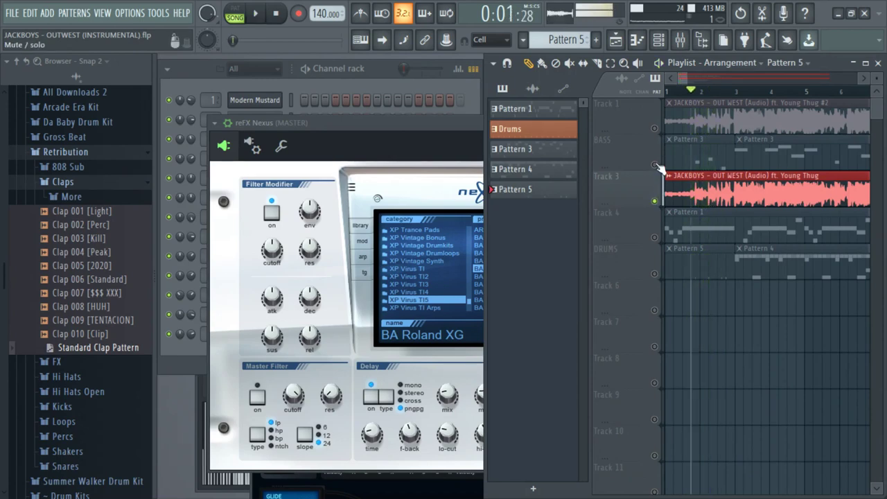
# - With the BASS track soloed, switch off Nexus's delay and reverb and set its channel volume to 38%
pyautogui.rightClick(655, 164)
pyautogui.press('space')
pyautogui.moveTo(395, 147); pyautogui.dragTo(389, 92)
pyautogui.moveTo(427, 340)
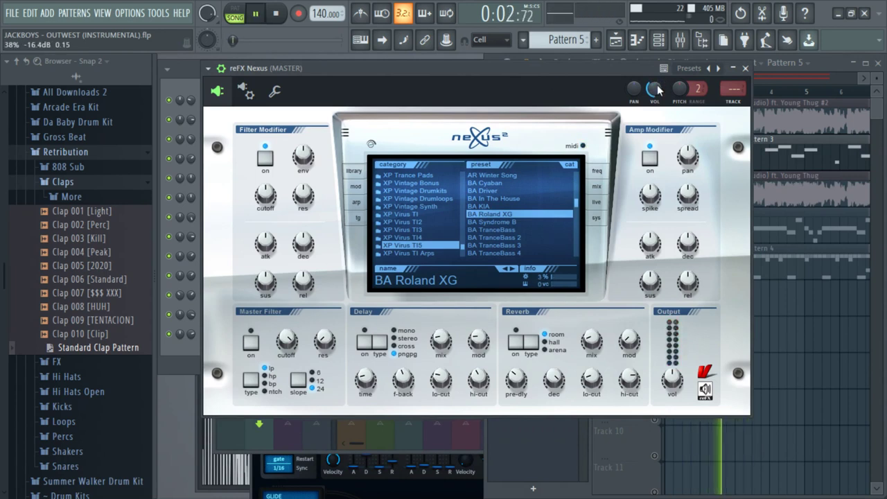
pyautogui.rightClick(824, 314)
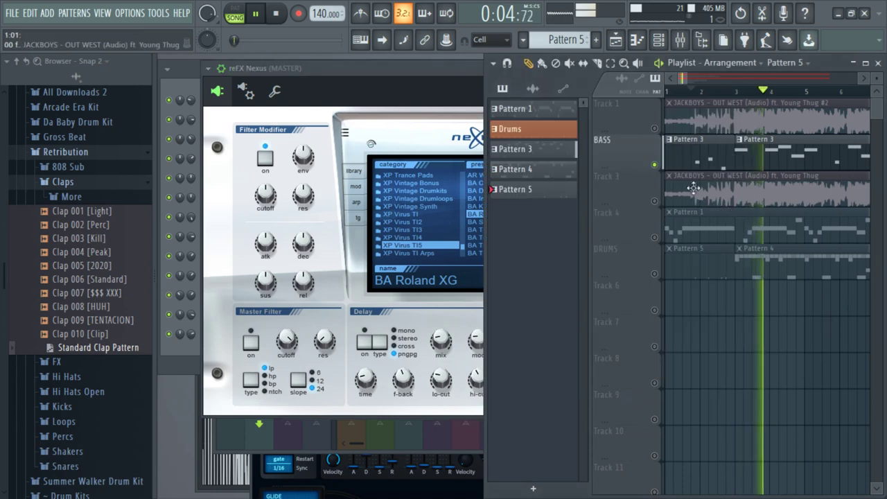
# - Restore all tracks except Track 3, which stays muted, and play the full beat from the start
pyautogui.press('space')
pyautogui.rightClick(655, 201)
pyautogui.rightClick(655, 201)
pyautogui.click(655, 201)
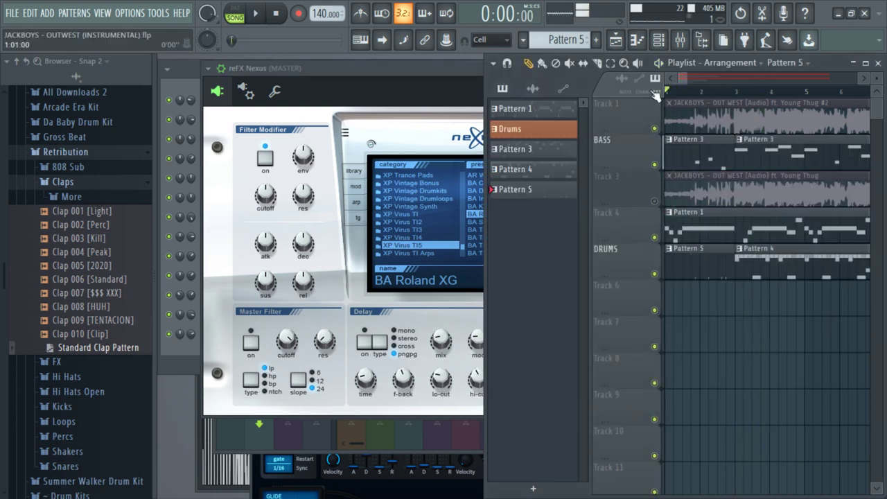
pyautogui.press('space')
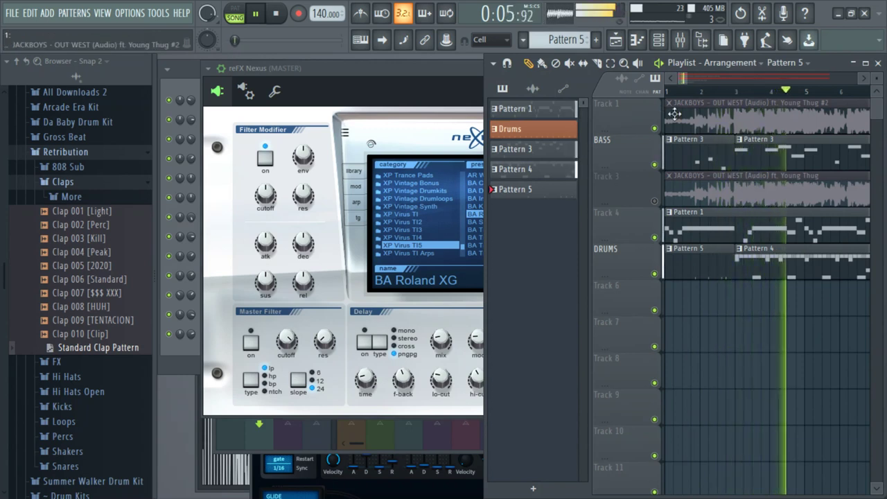
# - Lower the Master fader in the mixer, then compare the beat with the soloed Track 3 reference from about bar 3
pyautogui.click(679, 40)
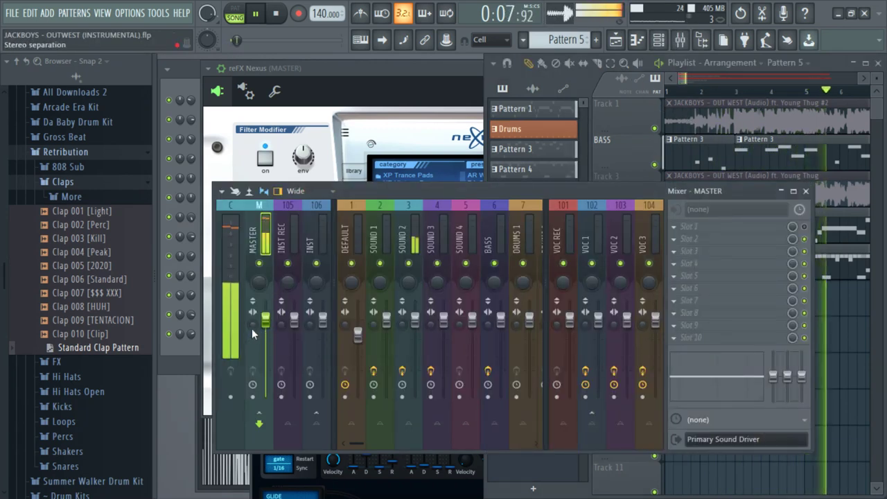
pyautogui.moveTo(253, 325); pyautogui.dragTo(266, 362)
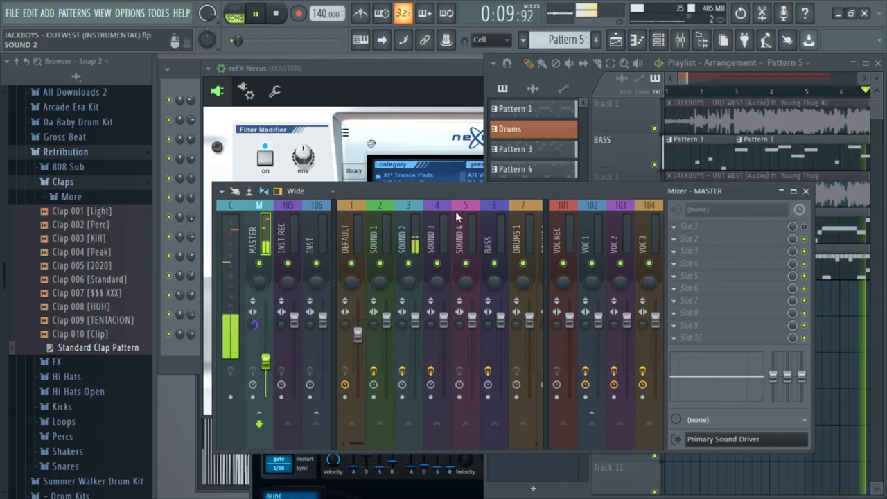
pyautogui.click(693, 120)
pyautogui.rightClick(655, 201)
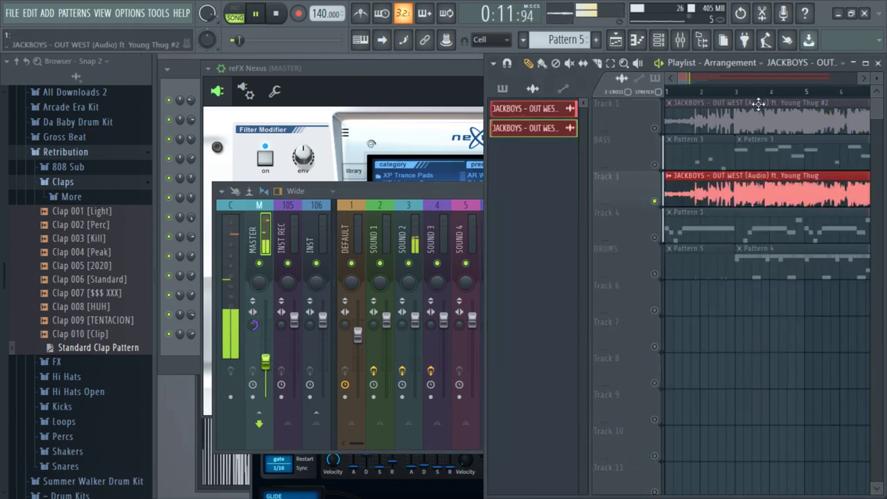
pyautogui.click(746, 94)
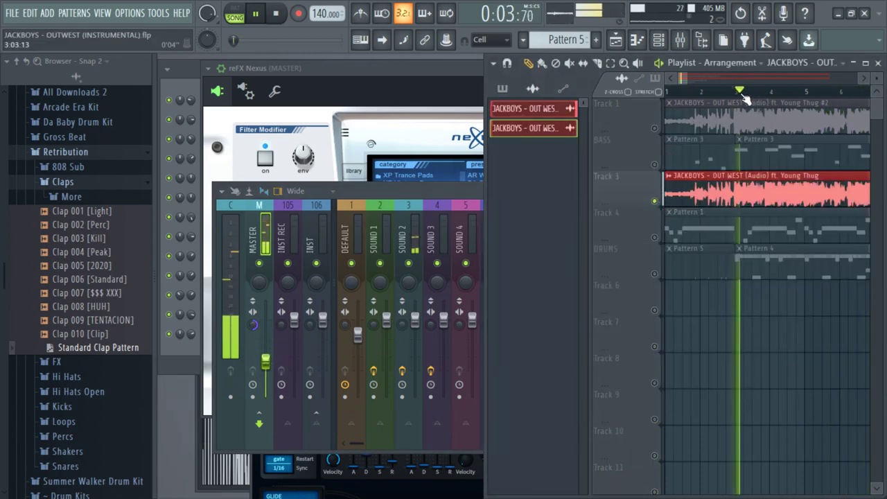
pyautogui.rightClick(655, 201)
pyautogui.press('space')
pyautogui.press('space')
# - Open Pattern 4's Hi Hat 005 notes in the piano roll and transpose them up an octave
pyautogui.doubleClick(734, 252)
pyautogui.press('space')
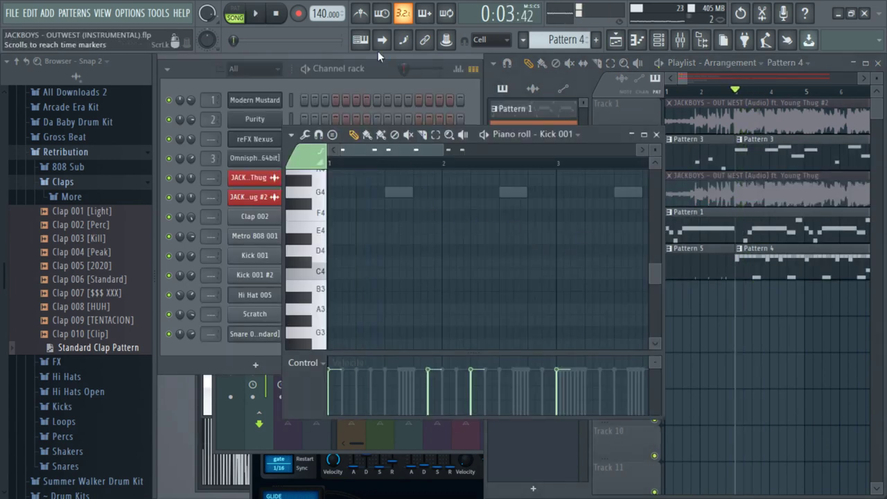
pyautogui.click(378, 68)
pyautogui.click(378, 286)
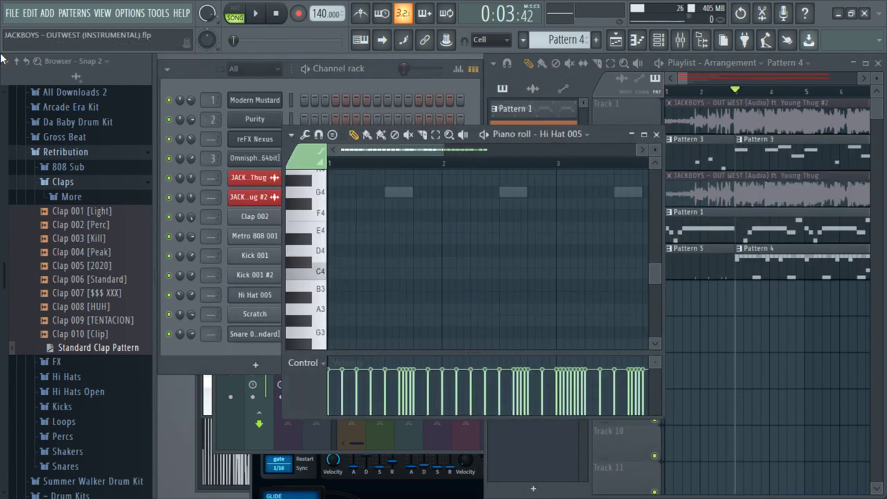
pyautogui.scroll(1, 416, 208)
pyautogui.press('space')
pyautogui.scroll(-3, 426, 198)
pyautogui.press('space')
pyautogui.hotkey('ctrl', 'Up')
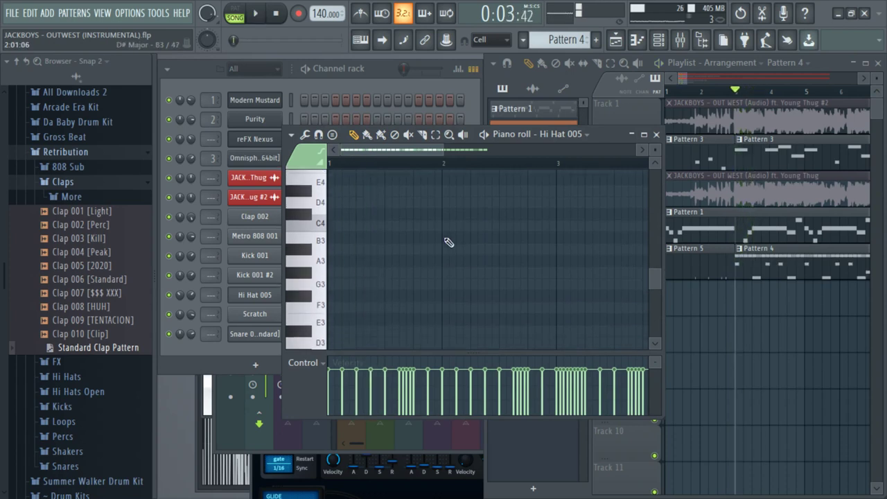
pyautogui.press('space')
# - Compare the soloed Track 3 reference with the full beat, playing both from about bar 3
pyautogui.rightClick(804, 347)
pyautogui.press('space')
pyautogui.rightClick(656, 201)
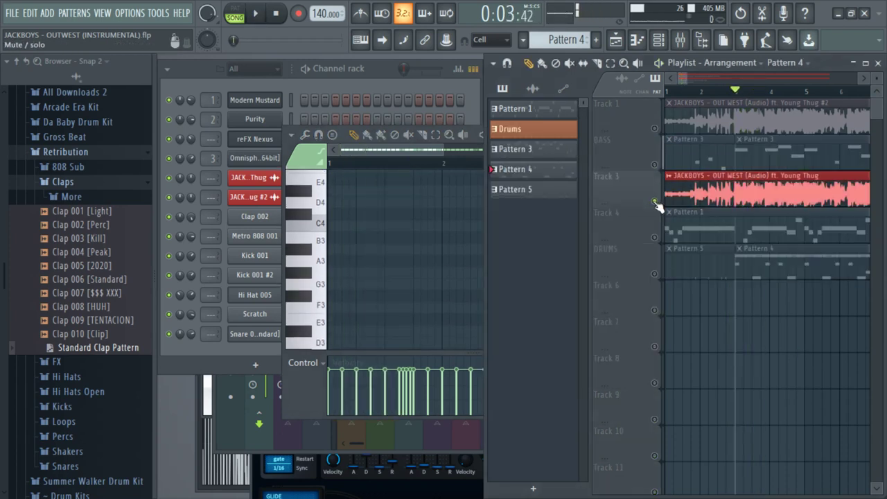
pyautogui.press('space')
pyautogui.rightClick(655, 201)
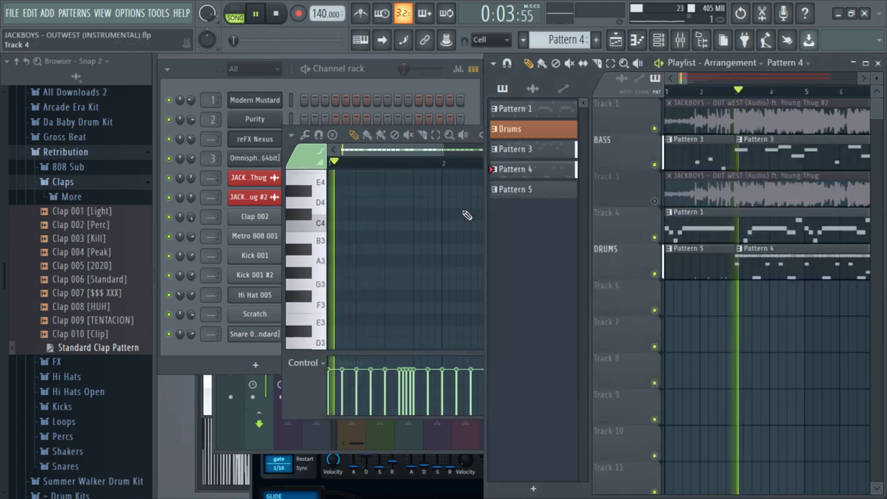
pyautogui.rightClick(368, 234)
pyautogui.press('space')
pyautogui.scroll(-8, 367, 236)
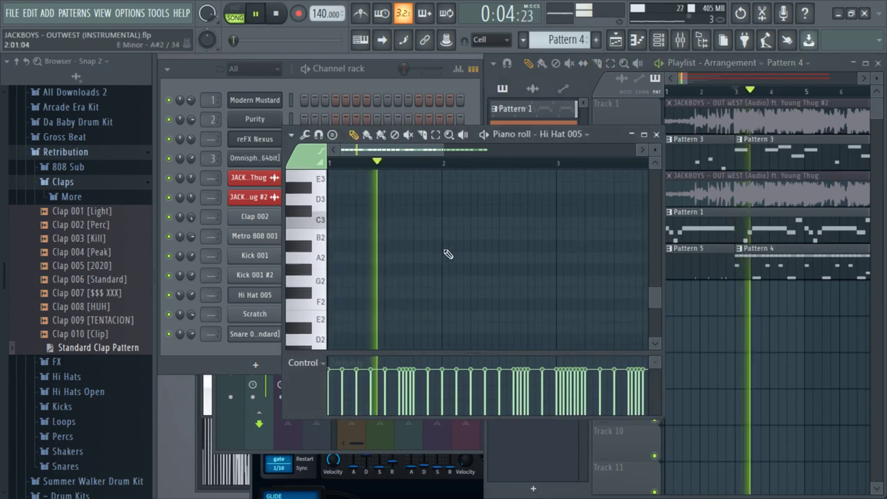
pyautogui.press('space')
pyautogui.press('space')
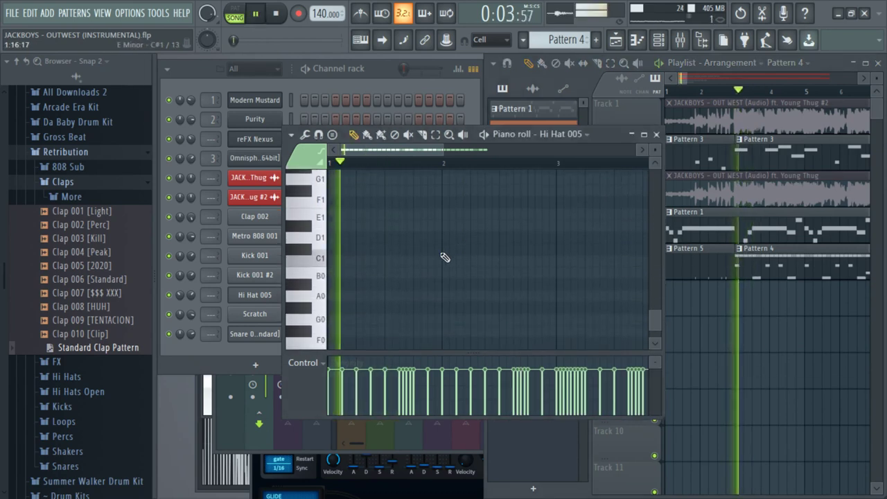
pyautogui.press('space')
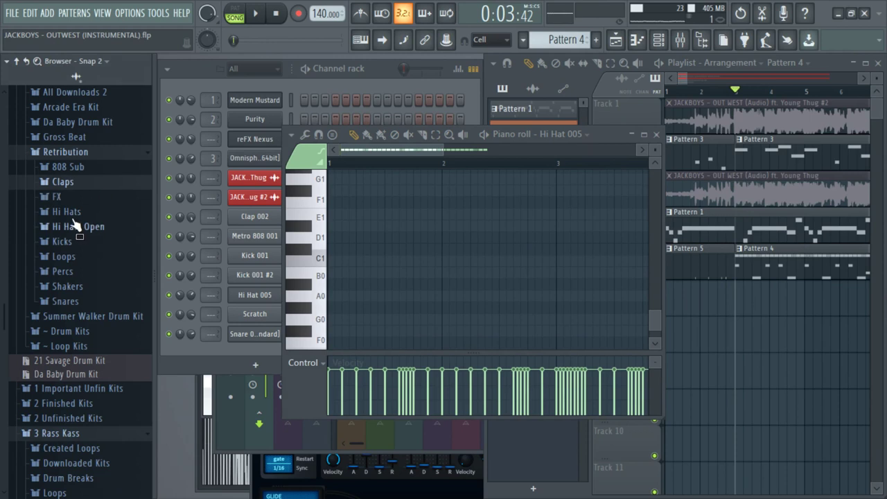
# - Replace the Hi Hat 005 channel's sample with Hi Hat 003 [Light] from the Retribution kit's Hi Hats folder
pyautogui.click(69, 212)
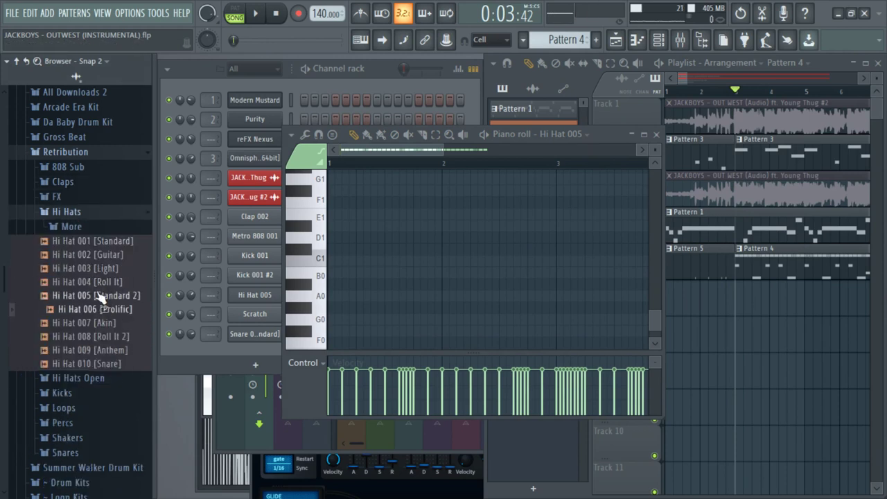
pyautogui.click(259, 366)
pyautogui.click(151, 284)
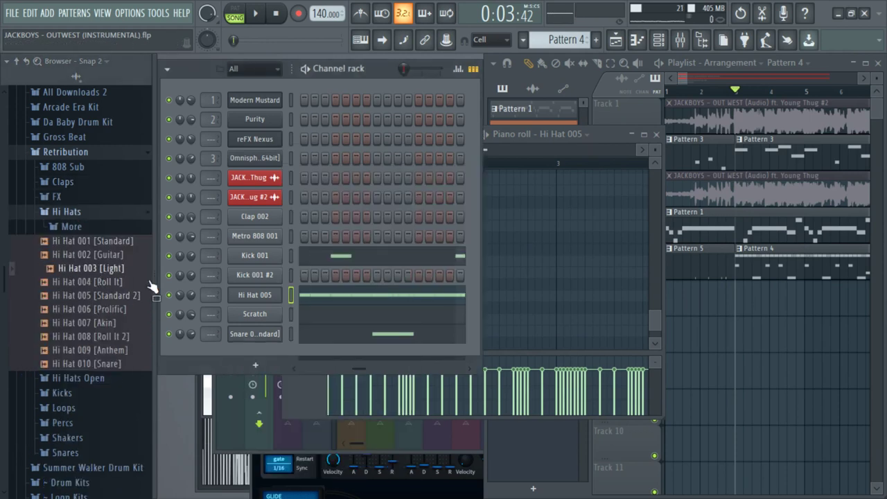
pyautogui.moveTo(237, 335); pyautogui.dragTo(239, 336)
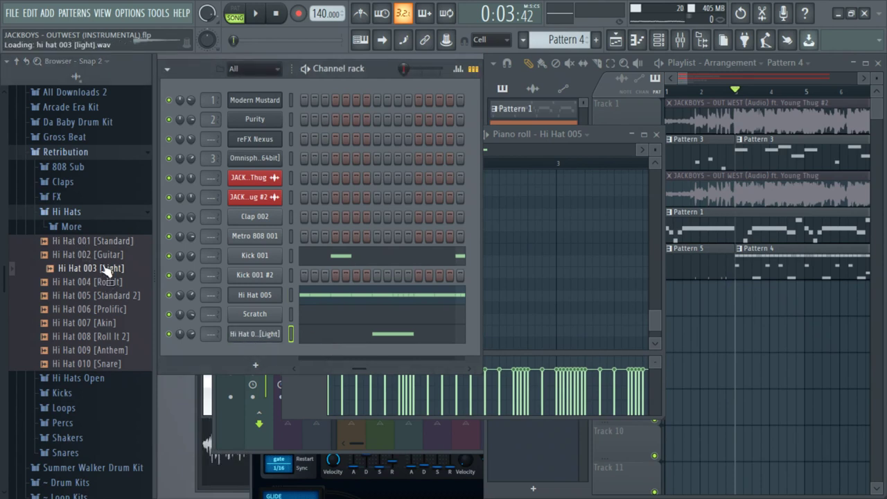
pyautogui.moveTo(253, 294); pyautogui.dragTo(254, 294)
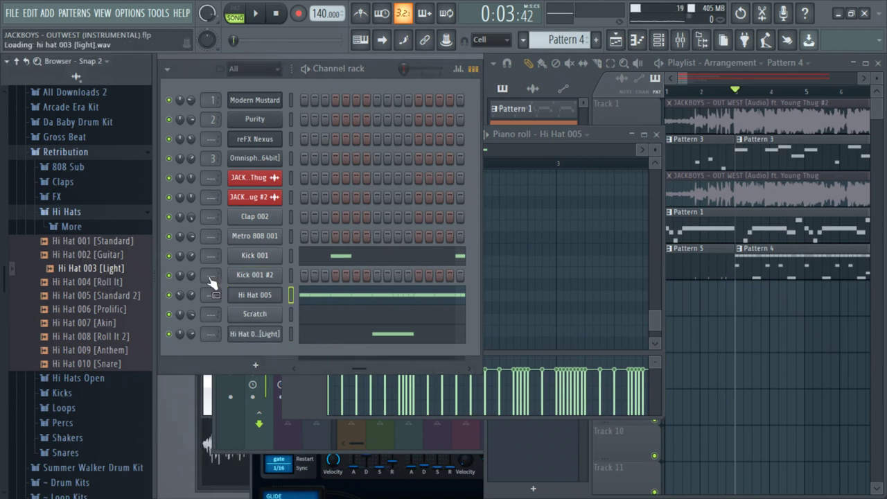
# - Load Snare 006 [Standard] from the Retribution kit's Snares folder back onto the last channel
pyautogui.click(86, 214)
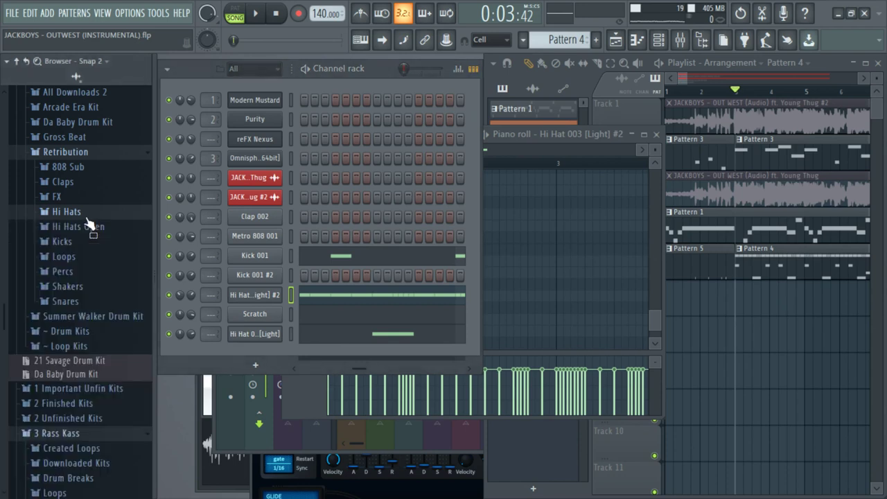
pyautogui.click(92, 298)
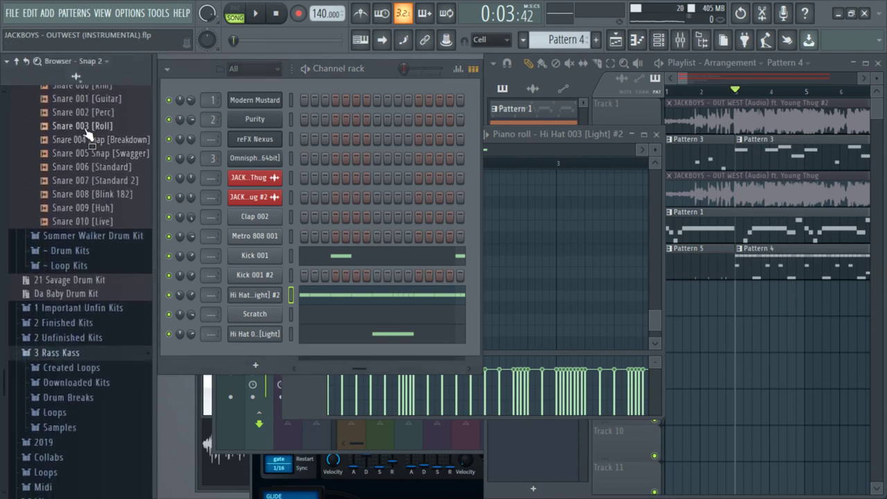
pyautogui.scroll(3, 89, 181)
pyautogui.click(97, 249)
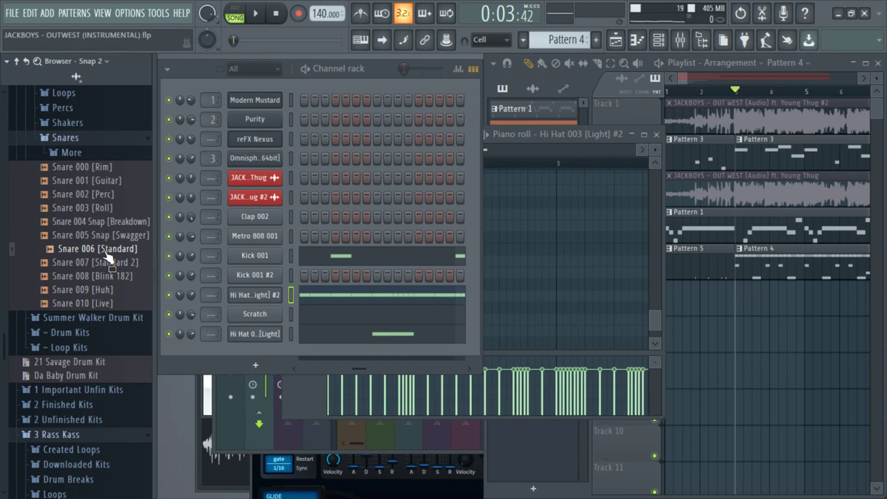
pyautogui.moveTo(245, 337); pyautogui.dragTo(247, 337)
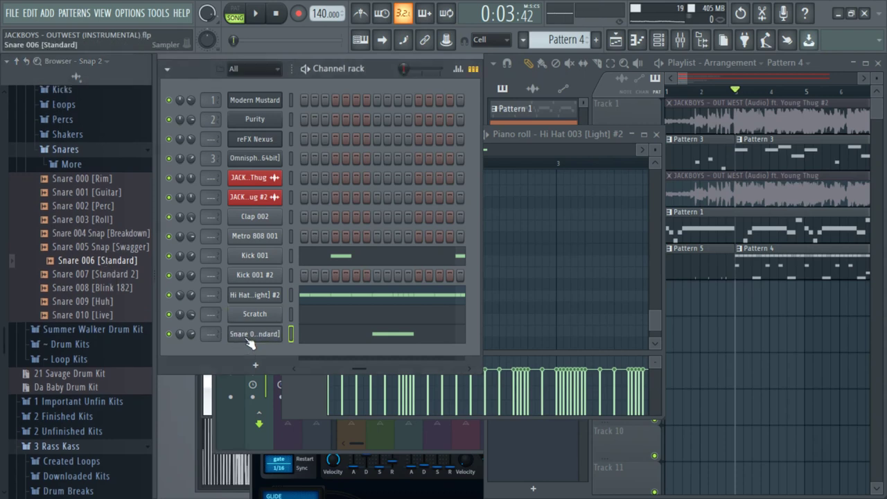
# - Play the beat, view the Snare 006 notes in the piano roll, and set the snare channel's volume to 68%
pyautogui.press('space')
pyautogui.click(330, 337)
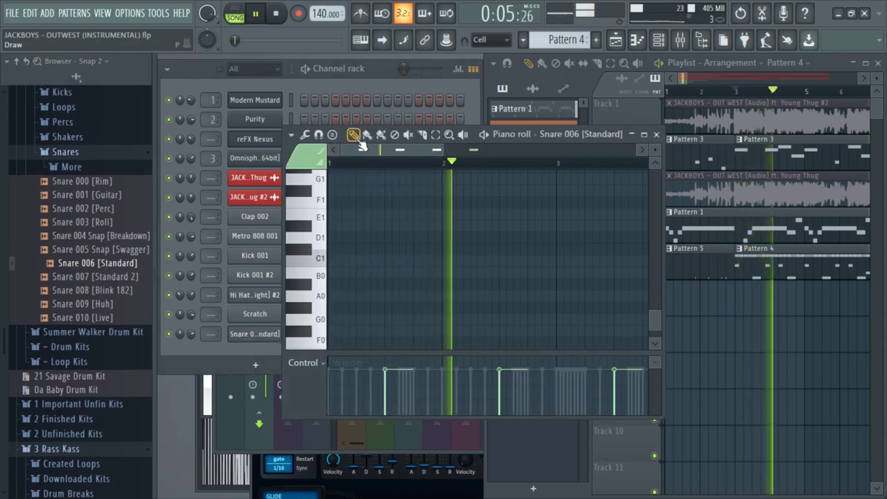
pyautogui.click(382, 70)
pyautogui.moveTo(191, 334); pyautogui.dragTo(191, 341)
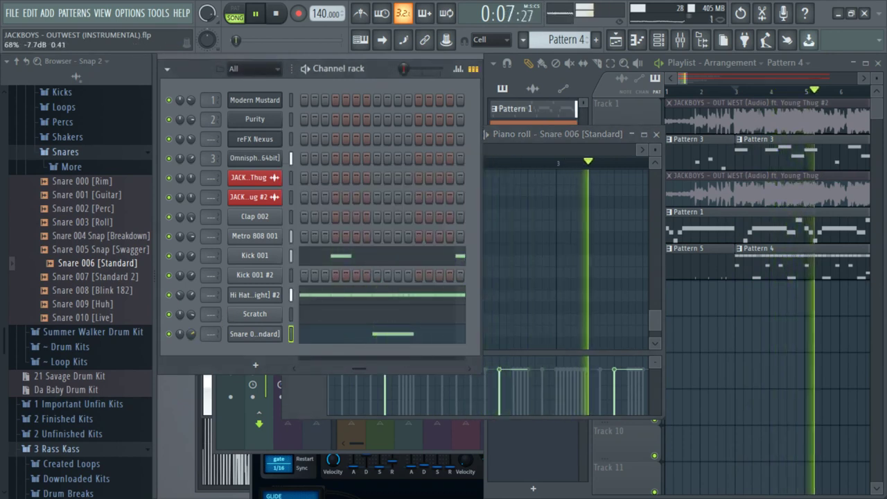
# - Compare the beat with the soloed Track 3 reference from about bar 3 and check the mixer levels
pyautogui.rightClick(750, 337)
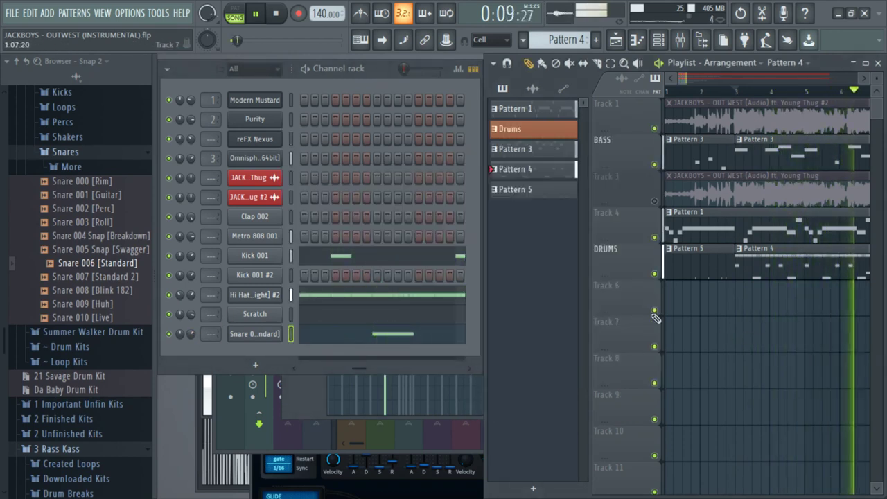
pyautogui.rightClick(655, 201)
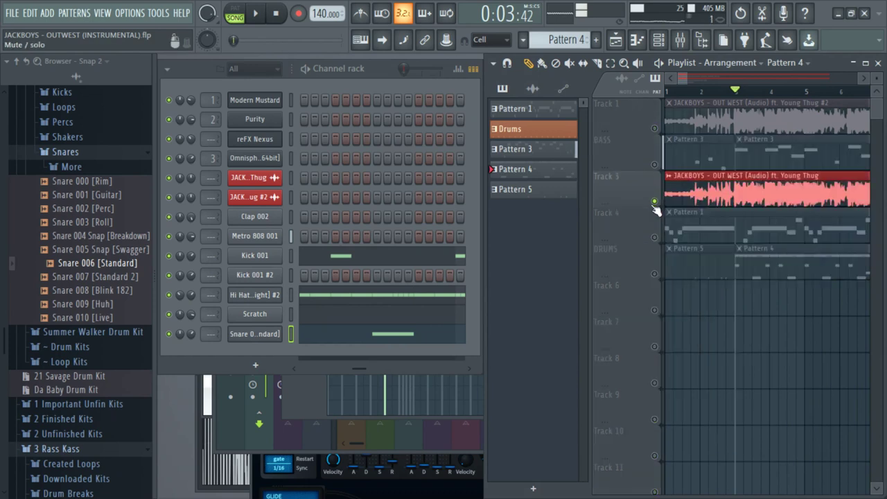
pyautogui.click(655, 202)
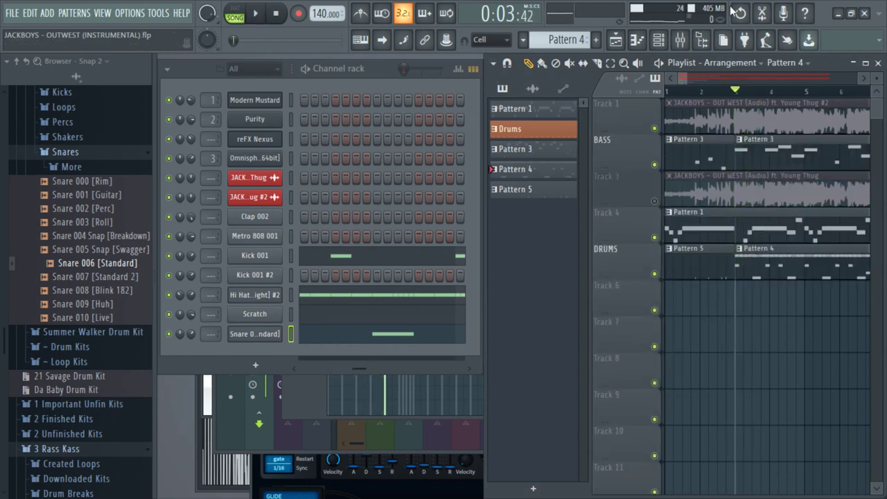
pyautogui.click(688, 40)
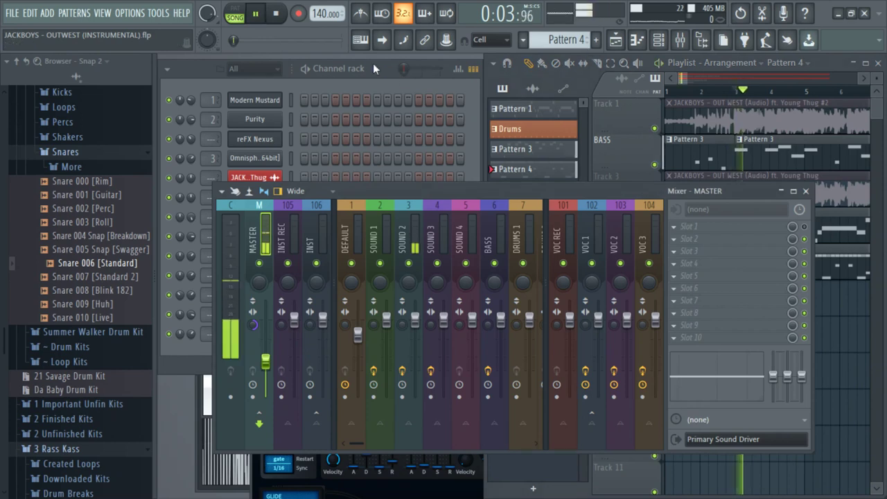
pyautogui.click(373, 68)
pyautogui.press('F9')
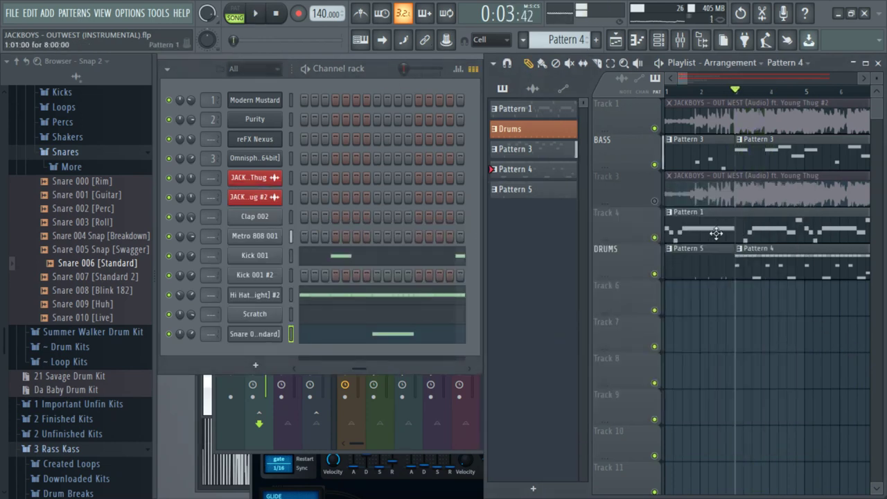
# - Play Track 3 soloed once more, restore the other tracks with Track 3 muted, and set the snare channel's volume to 50%
pyautogui.rightClick(654, 202)
pyautogui.press('space')
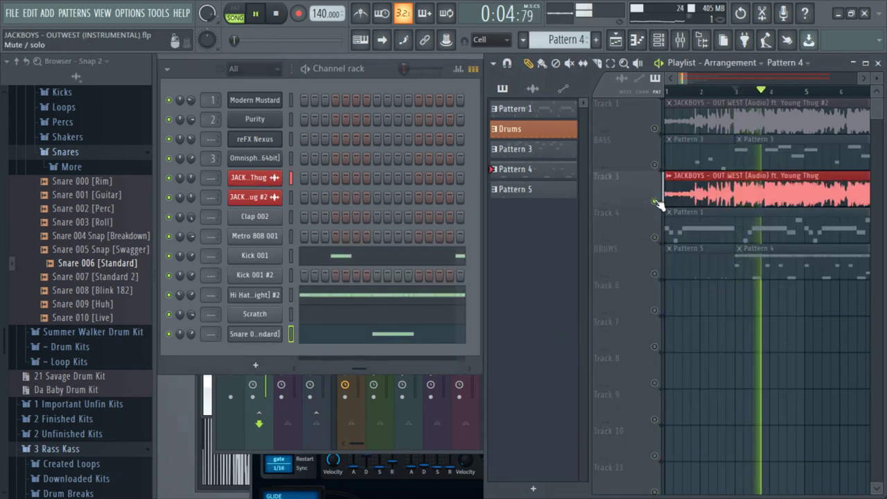
pyautogui.press('space')
pyautogui.rightClick(655, 202)
pyautogui.click(655, 202)
pyautogui.press('space')
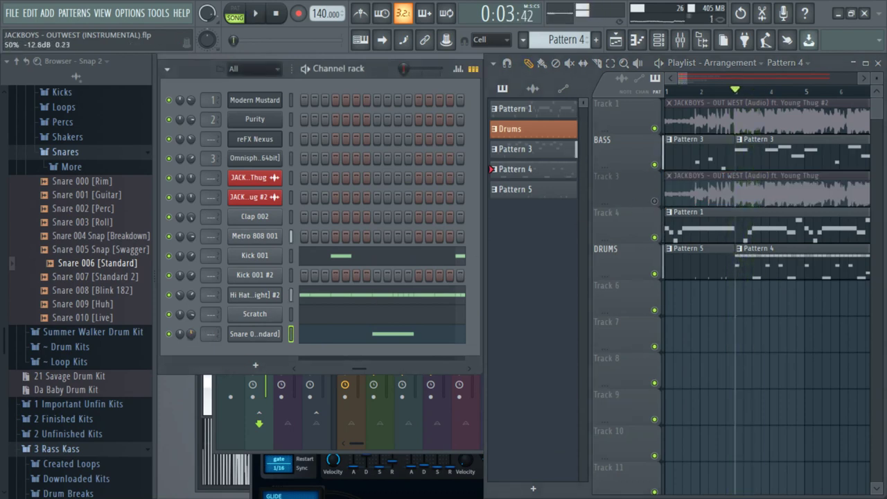
# - Fine-tune the time-stretching multiplier in the Snare 006 [Standard] channel settings while the beat plays
pyautogui.click(238, 337)
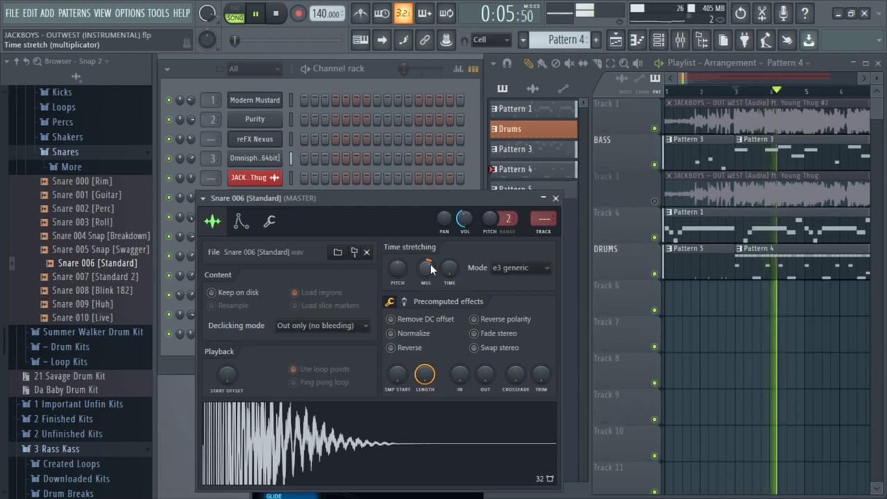
pyautogui.moveTo(430, 266); pyautogui.dragTo(431, 265)
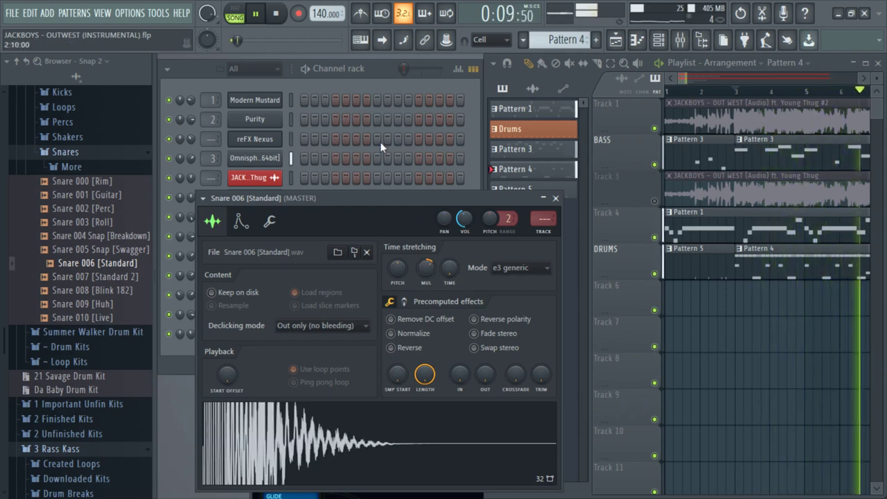
pyautogui.click(361, 74)
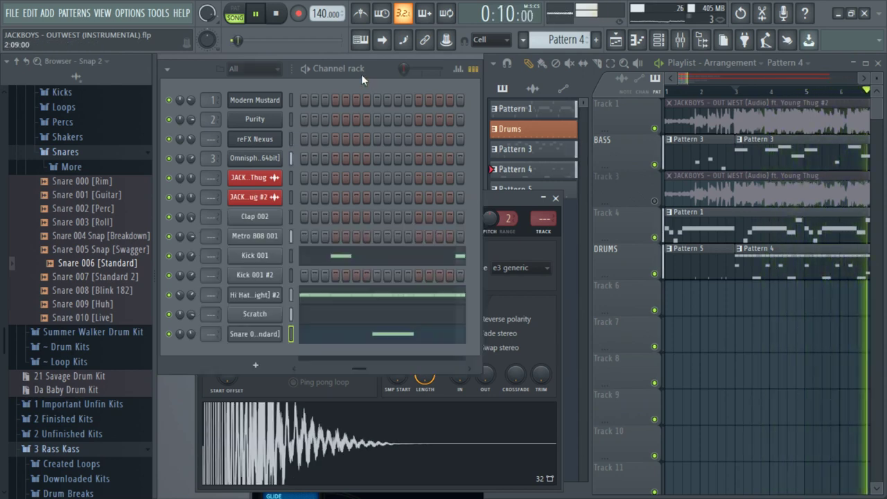
# - View reFX Nexus's settings, then compare the soloed Track 3 reference with the full beat from bar 2, watching the mixer levels
pyautogui.click(254, 138)
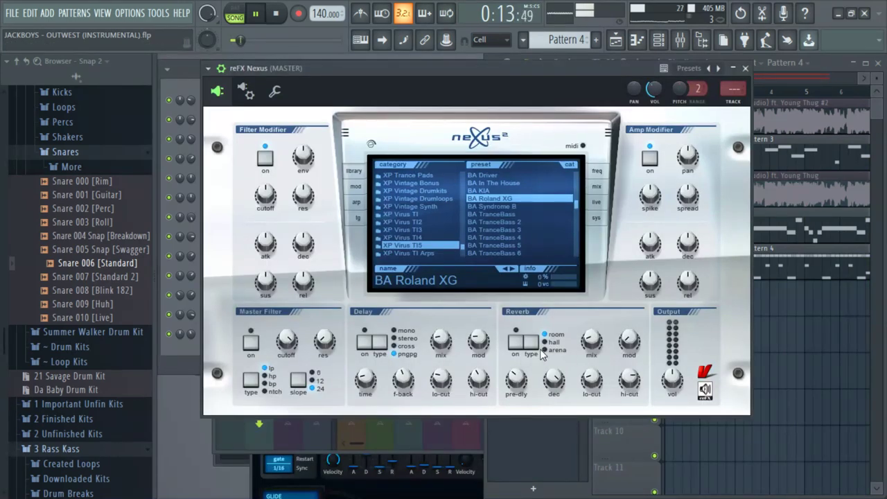
pyautogui.moveTo(617, 75); pyautogui.dragTo(619, 282)
pyautogui.click(657, 201)
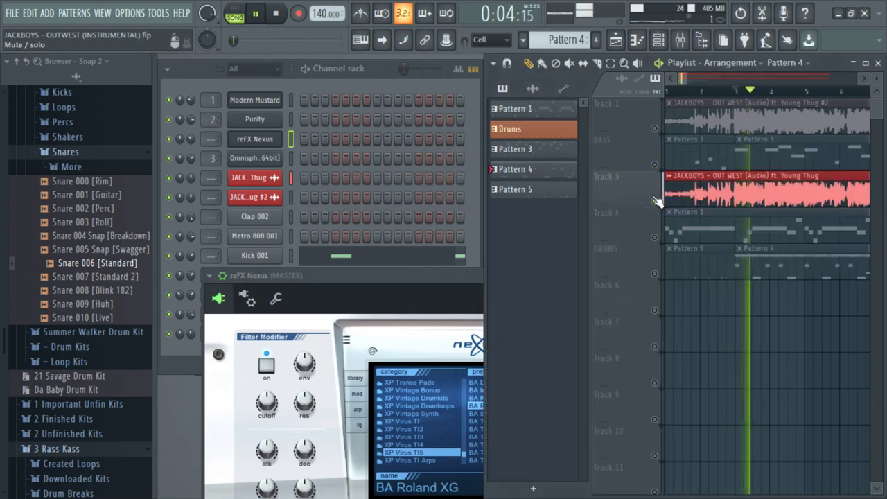
pyautogui.click(704, 92)
pyautogui.click(699, 92)
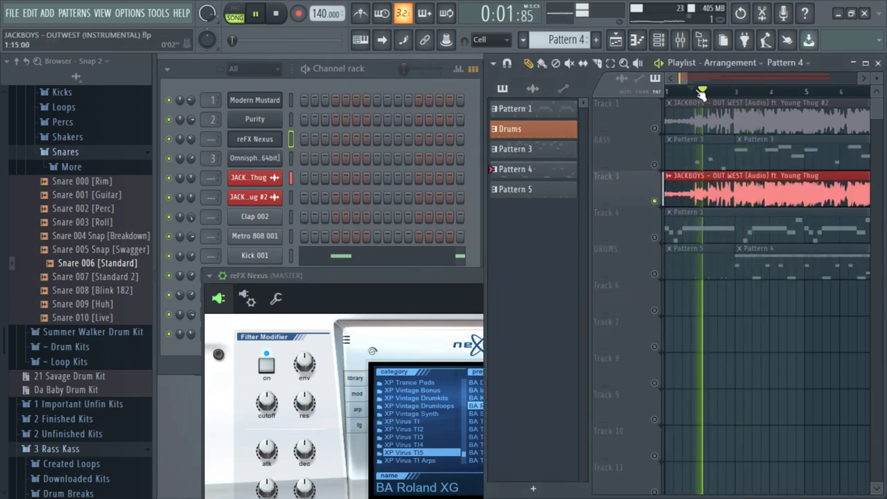
pyautogui.click(681, 45)
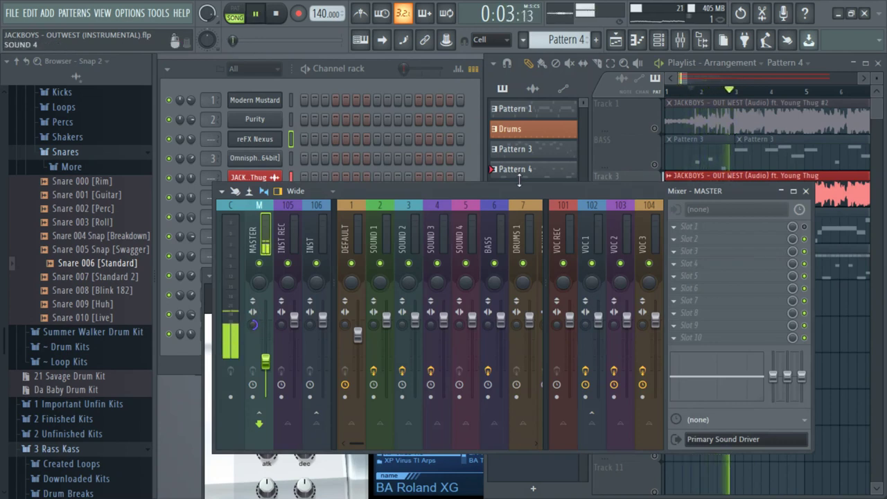
pyautogui.press('space')
pyautogui.click(611, 157)
pyautogui.rightClick(655, 201)
pyautogui.click(655, 202)
pyautogui.press('space')
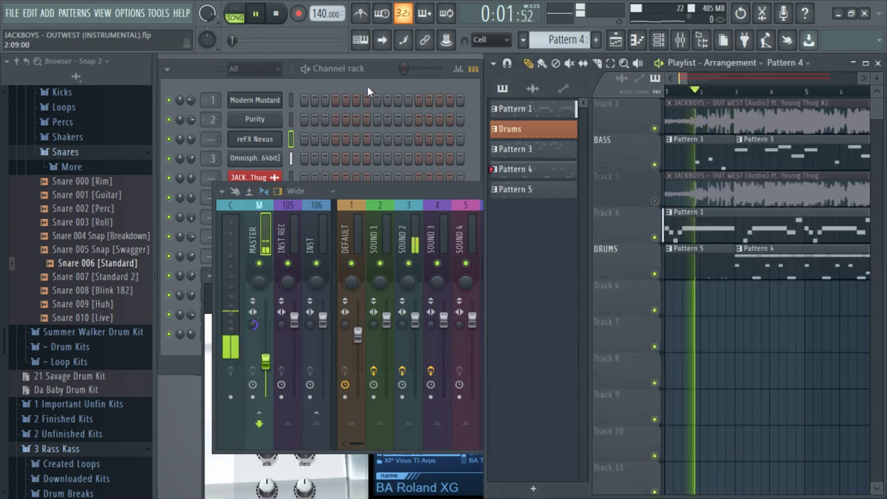
# - Stop playback and route the reFX Nexus channel to mixer track 10
pyautogui.click(366, 86)
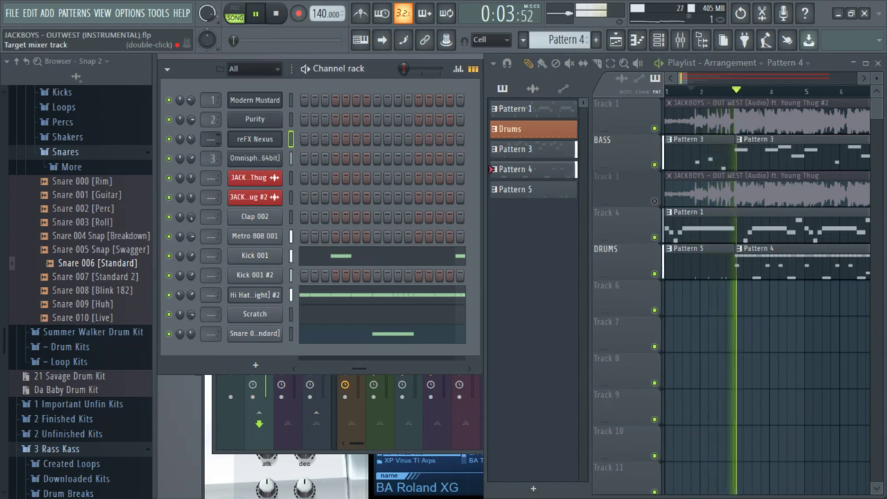
pyautogui.press('space')
pyautogui.moveTo(210, 140); pyautogui.dragTo(210, 106)
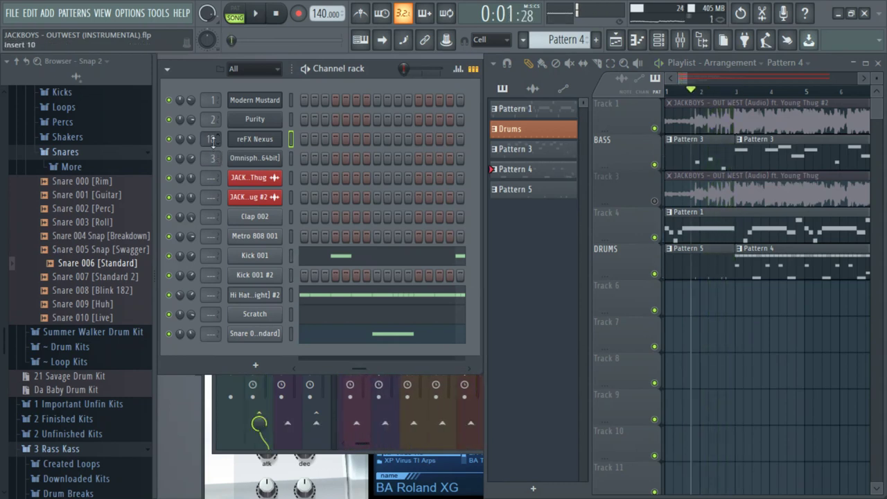
# - Add Fruity Fast Dist to the first effect slot of Insert 10 in the mixer
pyautogui.click(681, 40)
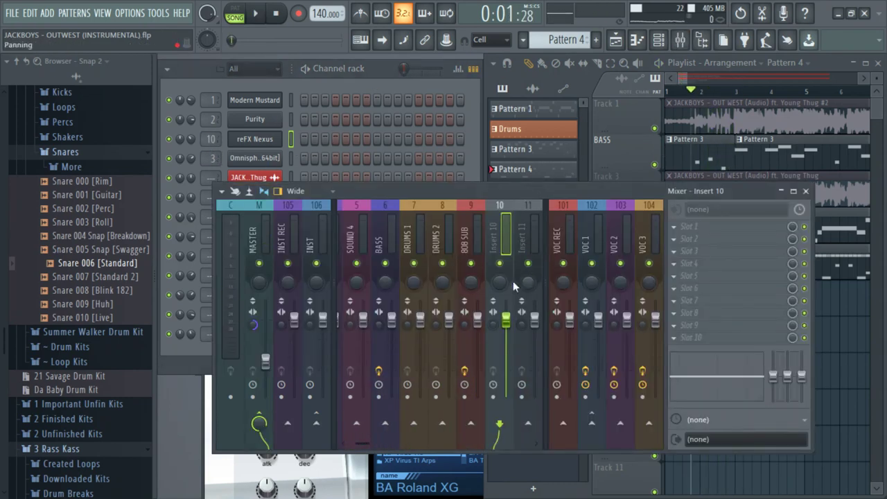
pyautogui.click(672, 223)
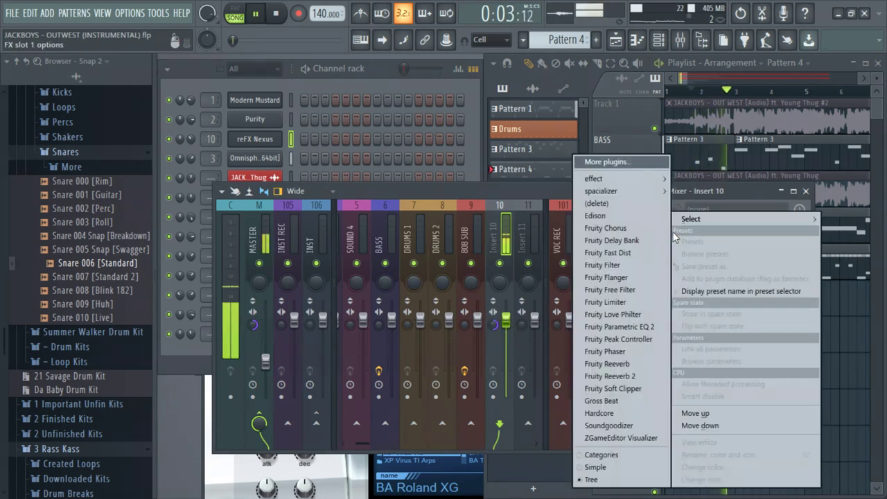
pyautogui.click(610, 253)
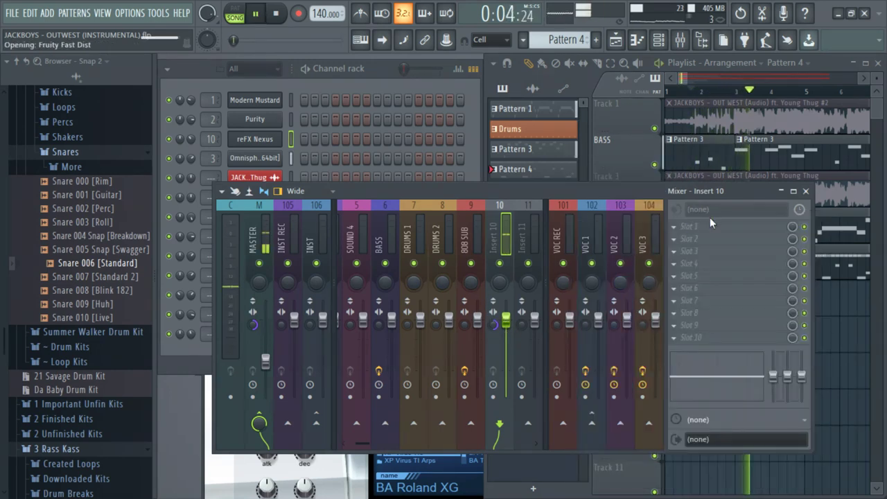
# - Add Fruity Limiter to the second effect slot of Insert 10 and lower its limiter ceiling while the beat plays
pyautogui.click(679, 241)
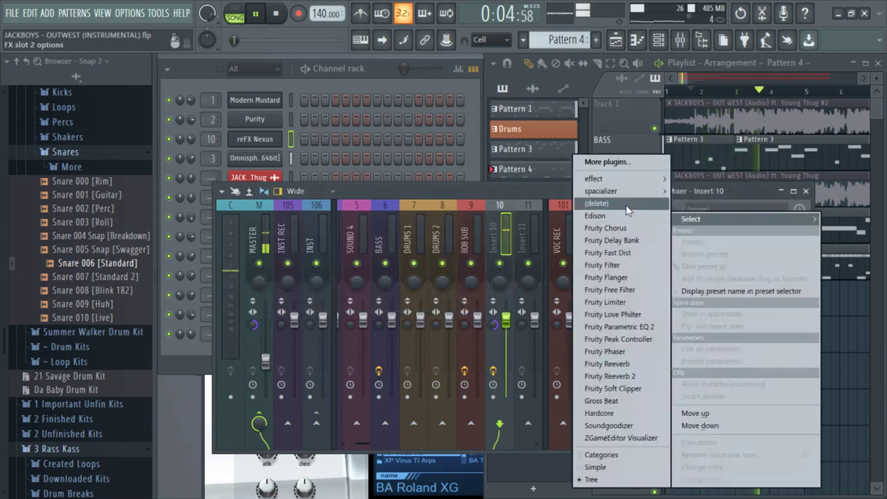
pyautogui.click(607, 302)
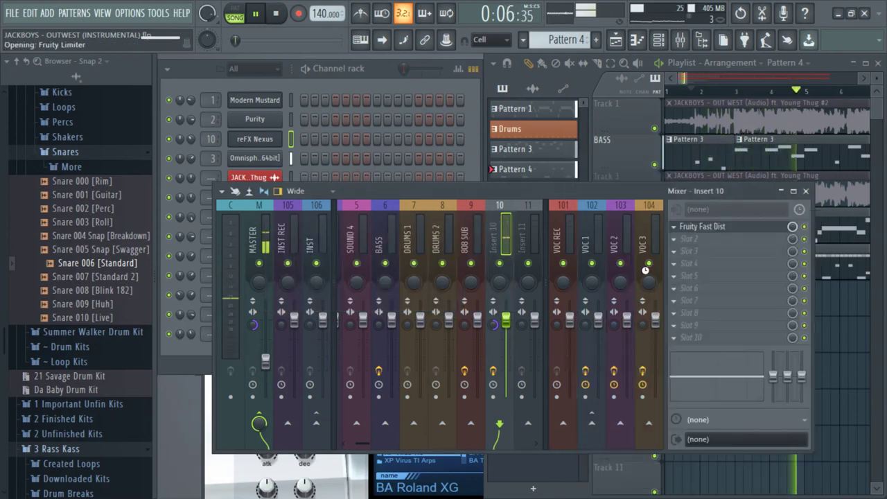
pyautogui.moveTo(375, 379); pyautogui.dragTo(373, 388)
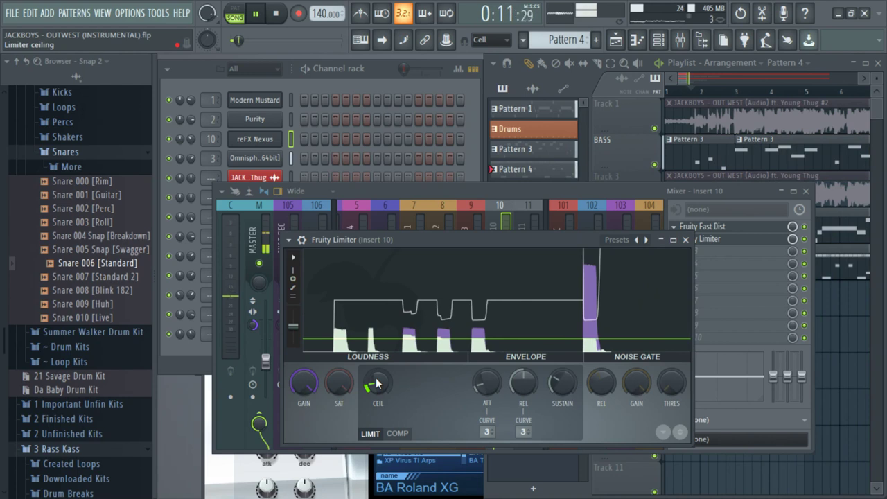
pyautogui.click(686, 75)
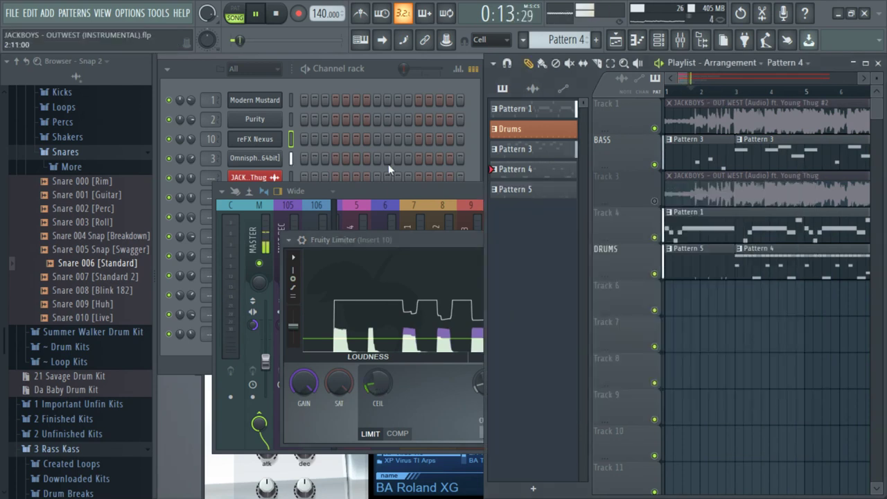
pyautogui.click(390, 192)
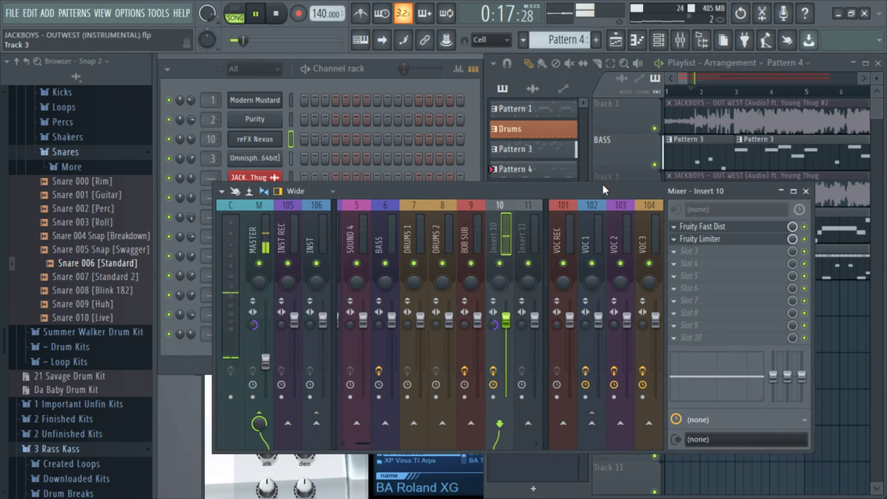
# - Compare the soloed Track 3 reference with the full beat from bar 3, and stop playback
pyautogui.click(693, 75)
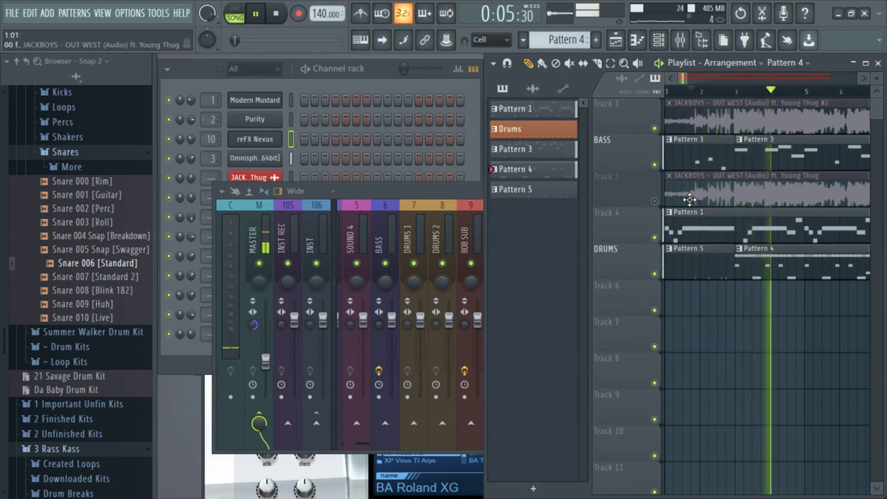
pyautogui.rightClick(655, 201)
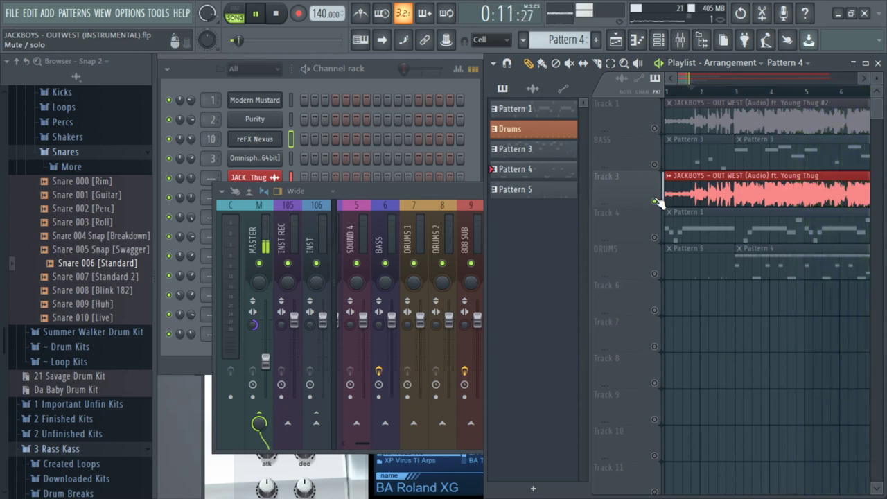
pyautogui.click(655, 201)
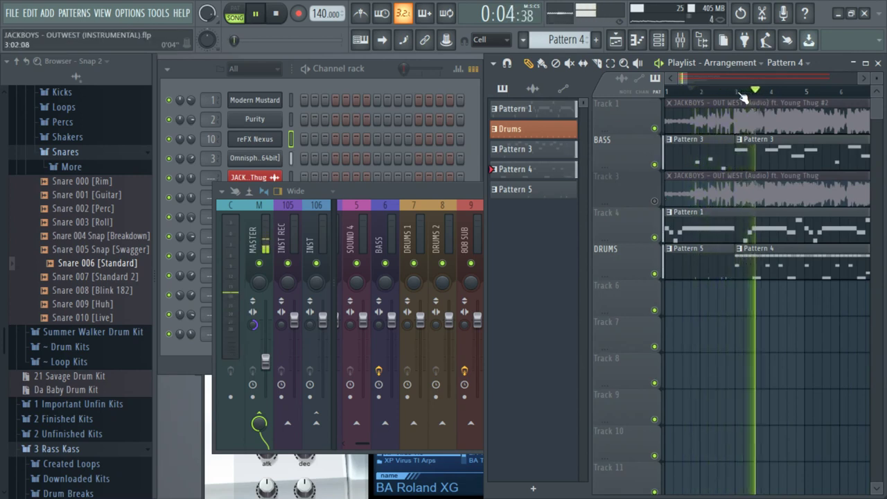
pyautogui.click(736, 93)
pyautogui.press('space')
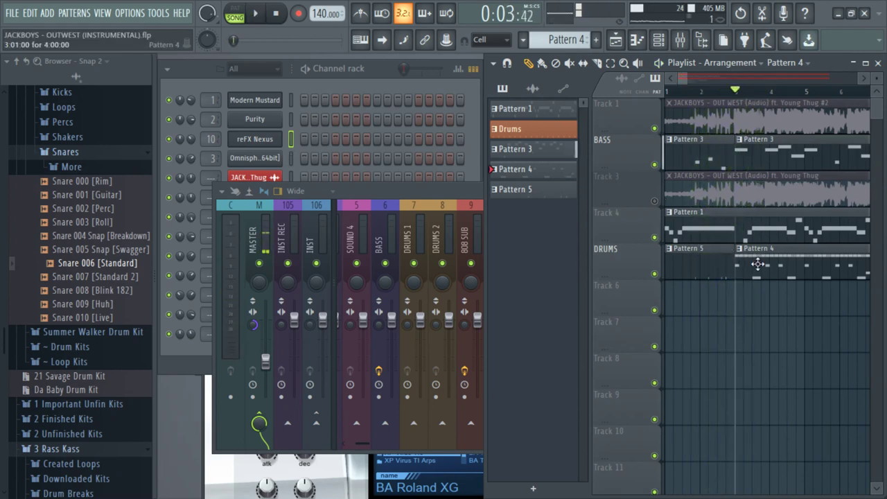
# - Set the channel pitch of Hi Hat 003 [Light] #2 to -45 cents while the beat plays
pyautogui.click(375, 78)
pyautogui.click(386, 295)
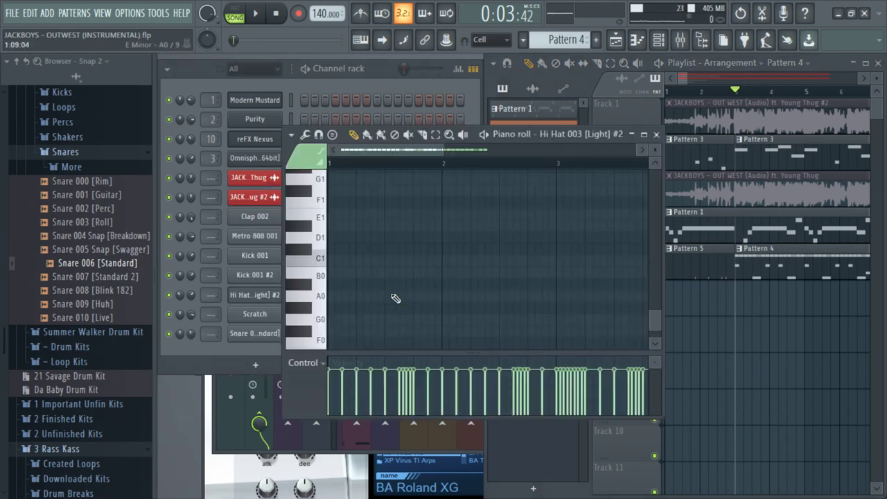
pyautogui.press('space')
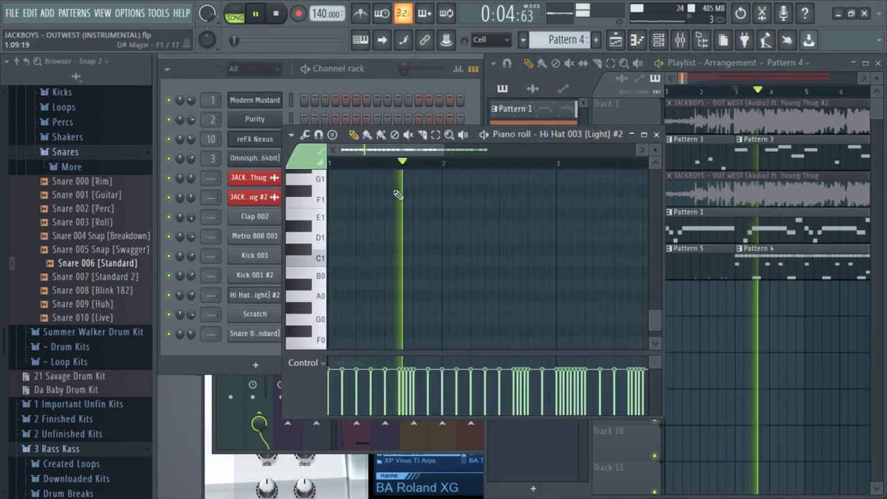
pyautogui.click(371, 67)
pyautogui.click(254, 294)
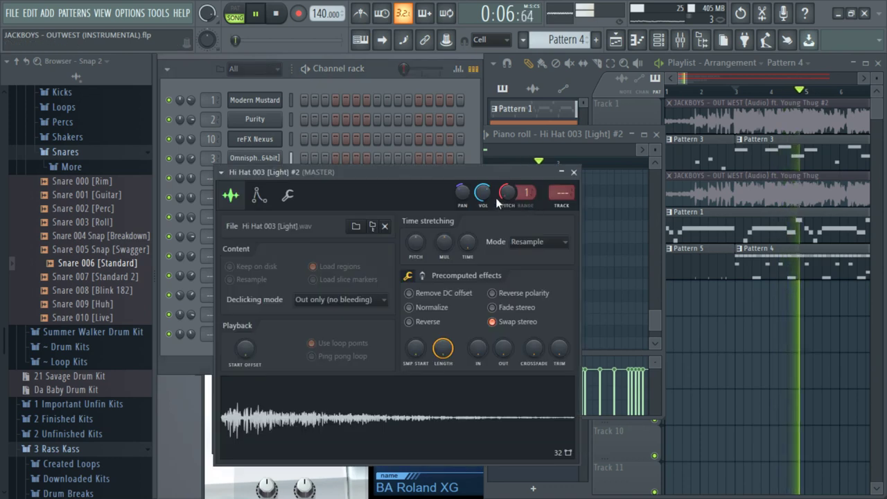
pyautogui.moveTo(507, 193); pyautogui.dragTo(507, 206)
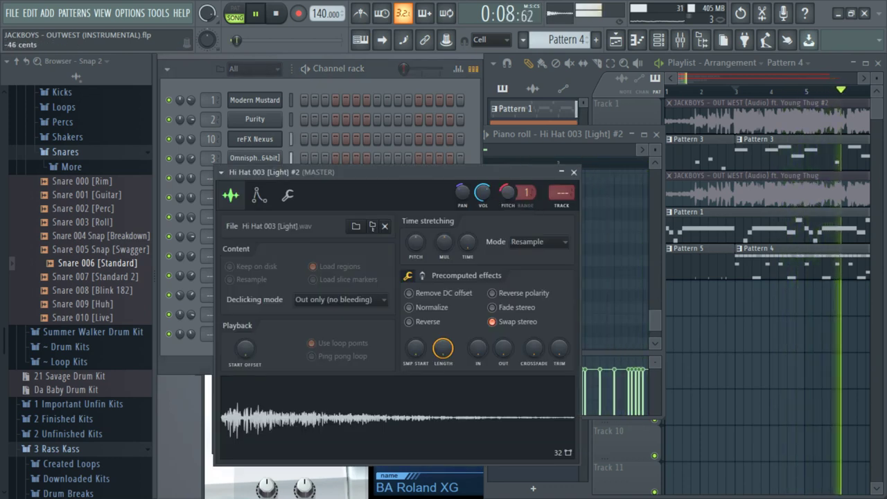
pyautogui.click(512, 192)
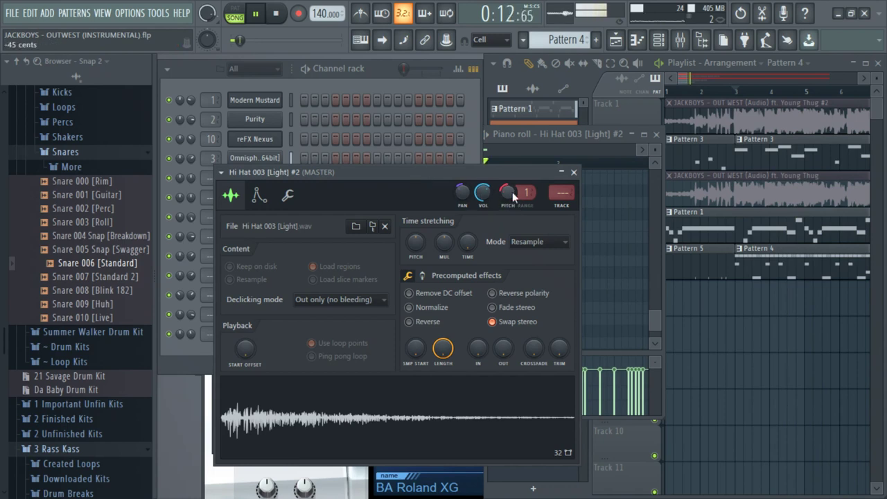
# - Check the hi-hat pitch by switching playback from bar 3 between the soloed Track 3 reference and the full beat
pyautogui.rightClick(606, 223)
pyautogui.rightClick(731, 297)
pyautogui.rightClick(655, 202)
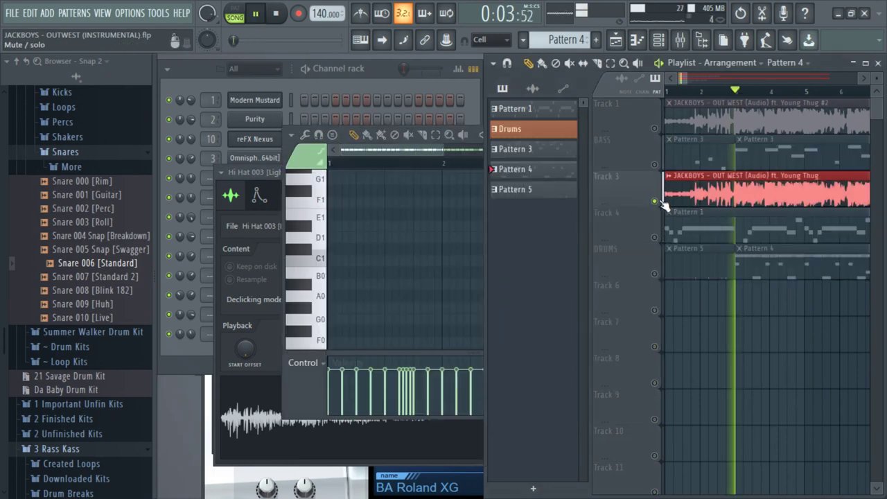
pyautogui.press('space')
pyautogui.rightClick(656, 202)
pyautogui.click(656, 202)
pyautogui.press('space')
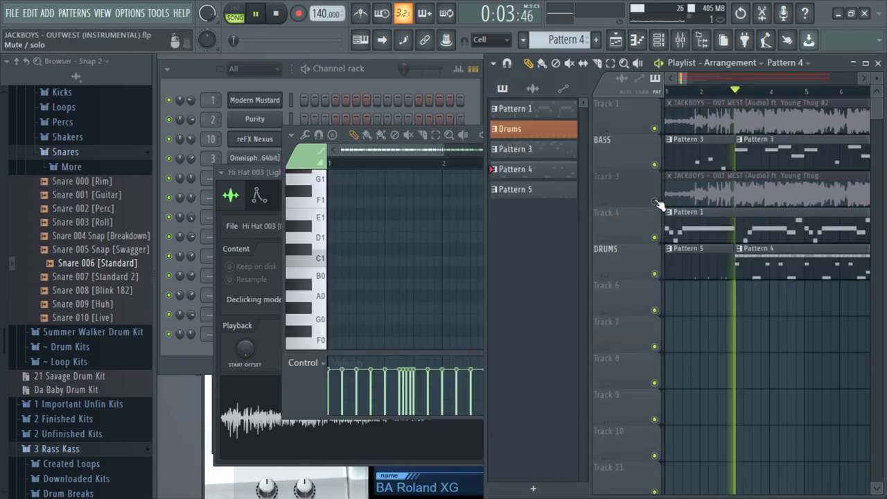
# - Raise the four-note hi-hat roll in bar 1 of Pattern 4 from D#5 to F#5 and play it
pyautogui.rightClick(430, 184)
pyautogui.scroll(-2, 431, 219)
pyautogui.press('space')
pyautogui.scroll(10, 432, 224)
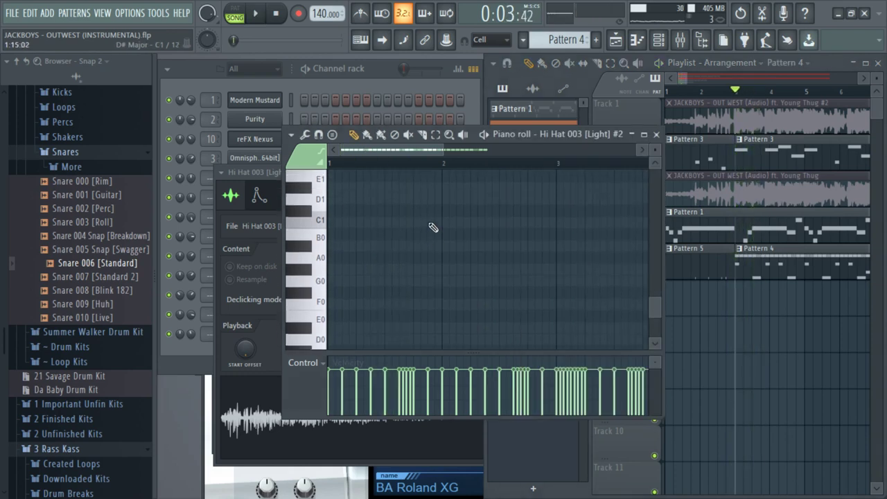
pyautogui.scroll(-1, 435, 248)
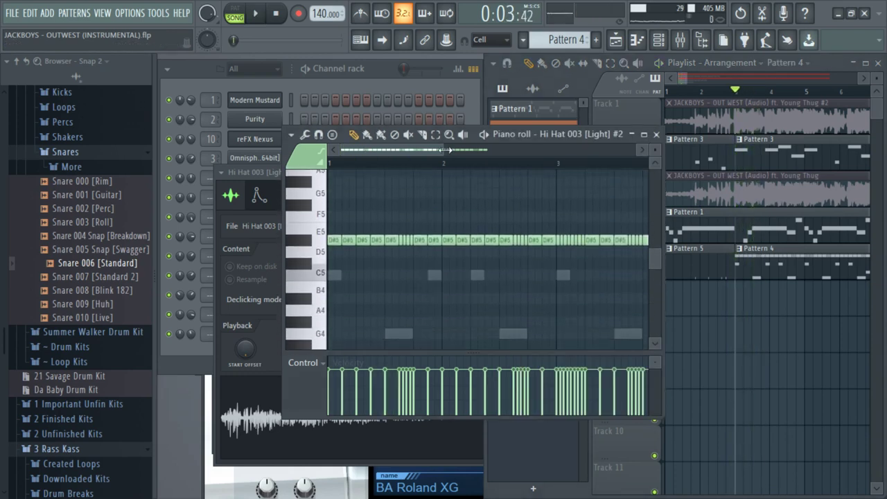
pyautogui.moveTo(443, 150); pyautogui.dragTo(391, 160)
pyautogui.click(423, 136)
pyautogui.click(435, 137)
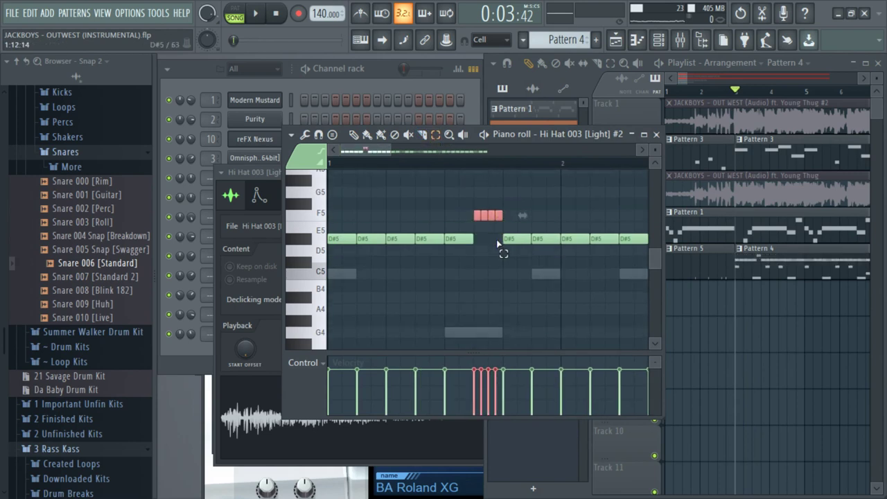
pyautogui.hotkey('shift', 'Up')
pyautogui.press('space')
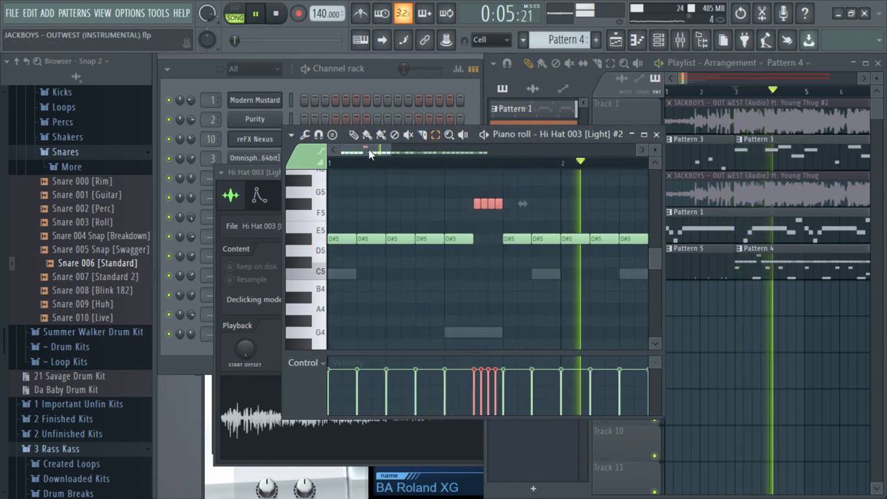
# - Solo the Track 3 reference to hear its hi-hat rolls, and return to the full beat from bar 3
pyautogui.moveTo(368, 149); pyautogui.dragTo(435, 153)
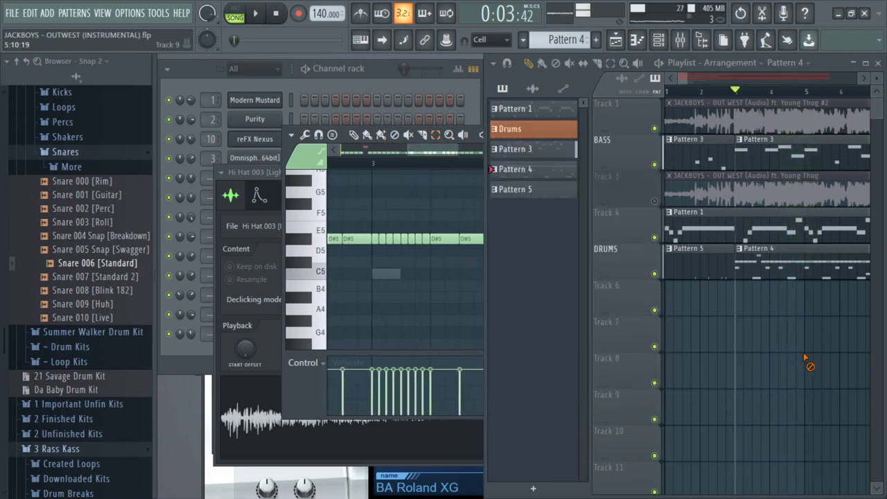
pyautogui.press('space')
pyautogui.rightClick(654, 201)
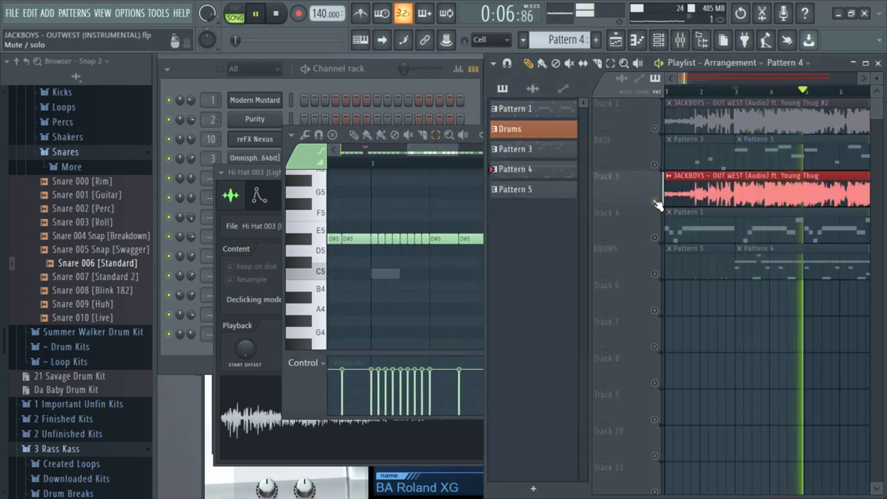
pyautogui.rightClick(655, 202)
pyautogui.press('space')
pyautogui.press('space')
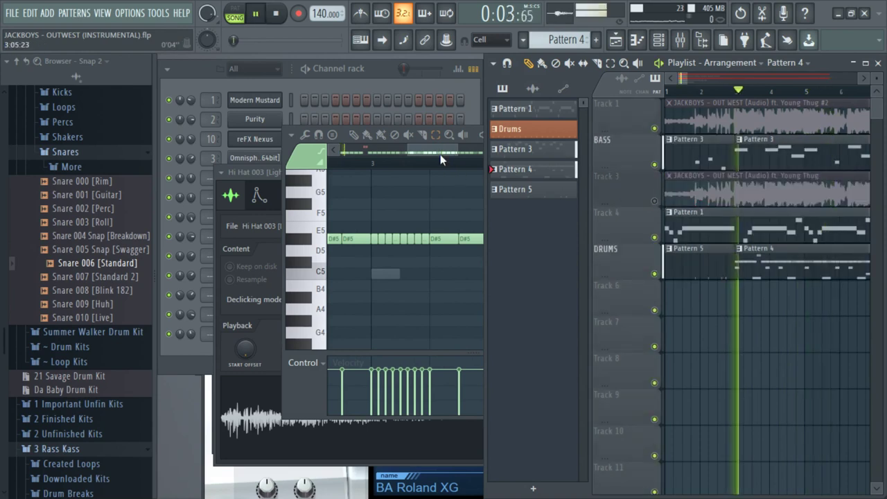
# - Raise the four-note hi-hat roll in bar 2 of Pattern 4 to F#5 and restart playback
pyautogui.moveTo(440, 154); pyautogui.dragTo(412, 155)
pyautogui.moveTo(461, 237); pyautogui.dragTo(481, 219)
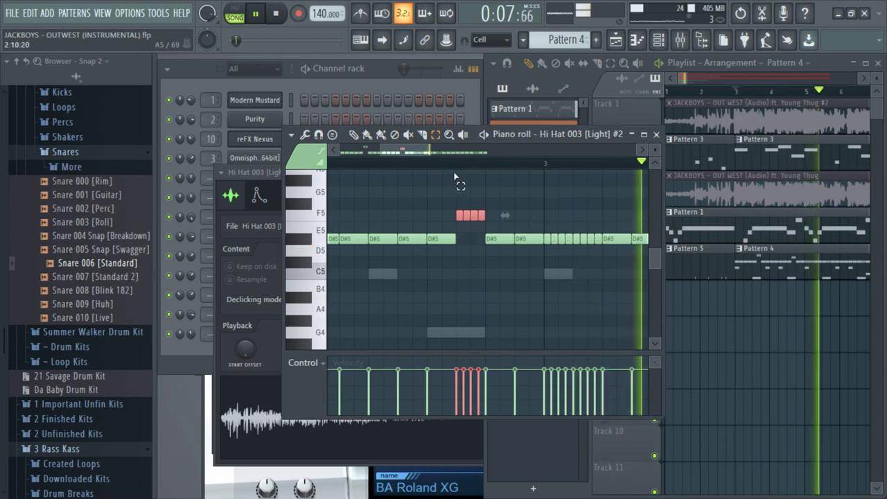
pyautogui.press('space')
pyautogui.press('space')
# - Raise the four-note hi-hat roll near the end of bar 3 from D#5 to F#5
pyautogui.moveTo(397, 154); pyautogui.dragTo(421, 155)
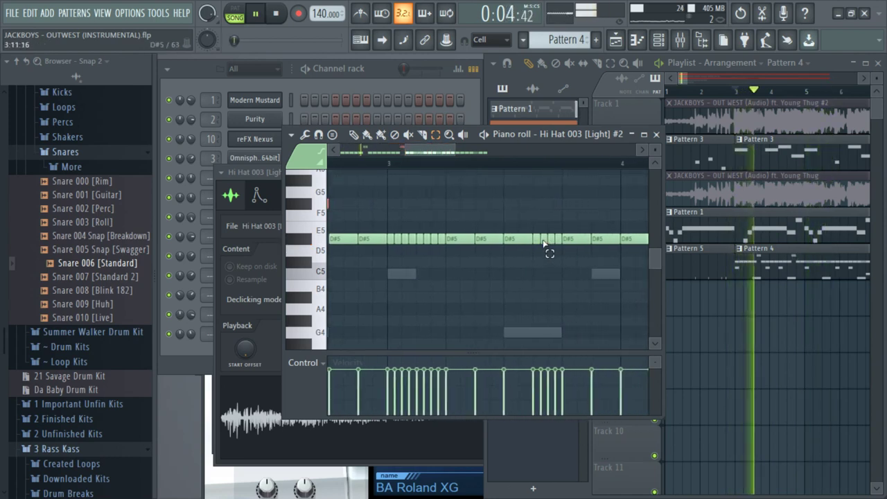
pyautogui.moveTo(539, 241); pyautogui.dragTo(561, 245)
pyautogui.hotkey('shift', 'Up')
pyautogui.hotkey('shift', 'Up')
pyautogui.hotkey('shift', 'Up')
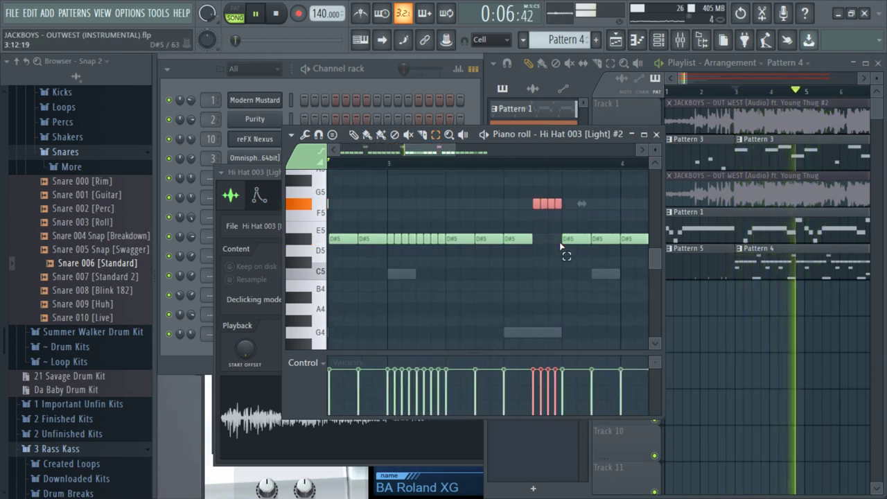
# - Raise the four-note hi-hat roll in bar 4 from D#5 to F#5, restarting playback meanwhile
pyautogui.moveTo(423, 151); pyautogui.dragTo(475, 149)
pyautogui.moveTo(509, 239); pyautogui.dragTo(538, 243)
pyautogui.press('space')
pyautogui.press('space')
pyautogui.hotkey('shift', 'Up')
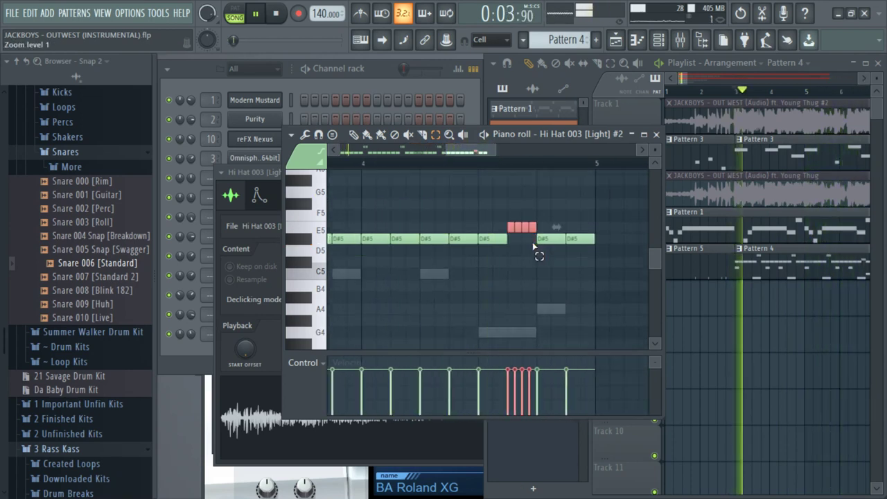
pyautogui.hotkey('shift', 'Up')
pyautogui.hotkey('shift', 'Up')
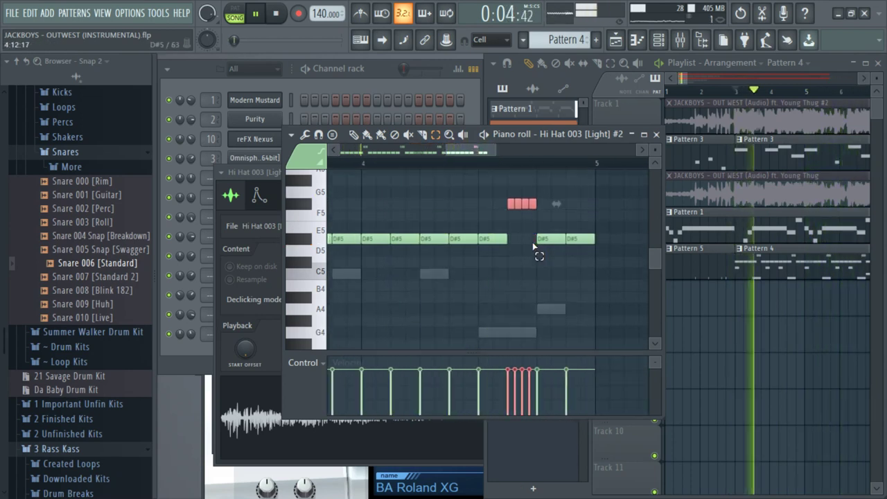
# - Compare the edited hi-hats with the Track 3 reference by repeatedly soloing and unsoloing it during playback
pyautogui.click(752, 192)
pyautogui.rightClick(654, 201)
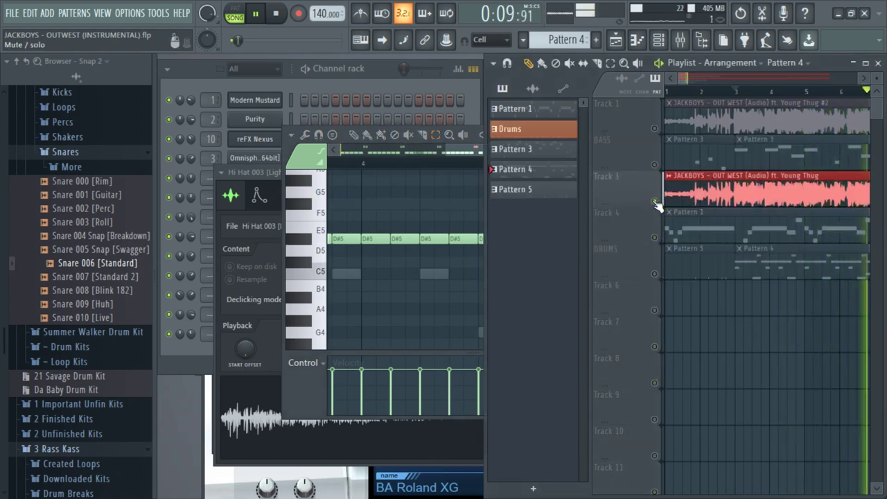
pyautogui.rightClick(654, 202)
pyautogui.click(654, 202)
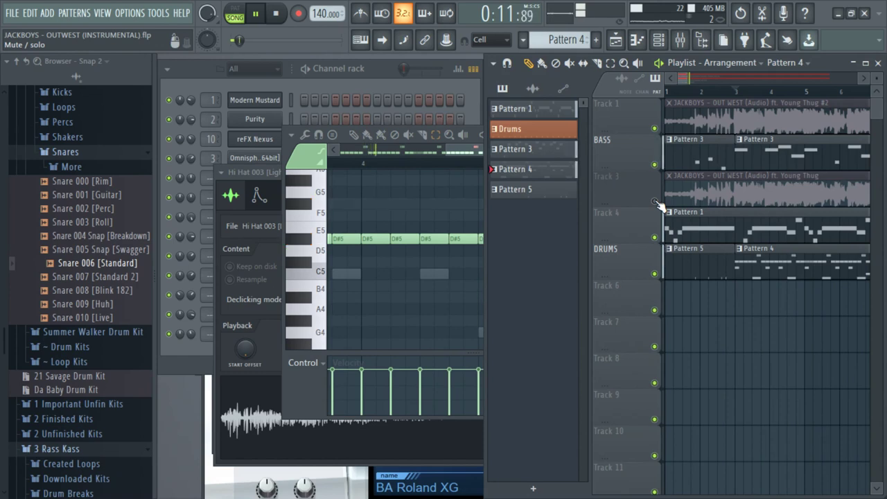
pyautogui.scroll(-3, 689, 83)
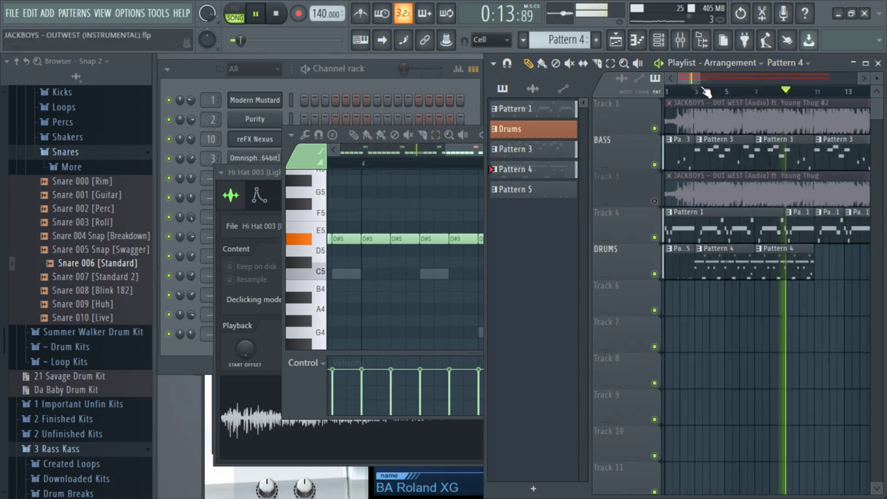
pyautogui.click(689, 82)
pyautogui.rightClick(654, 202)
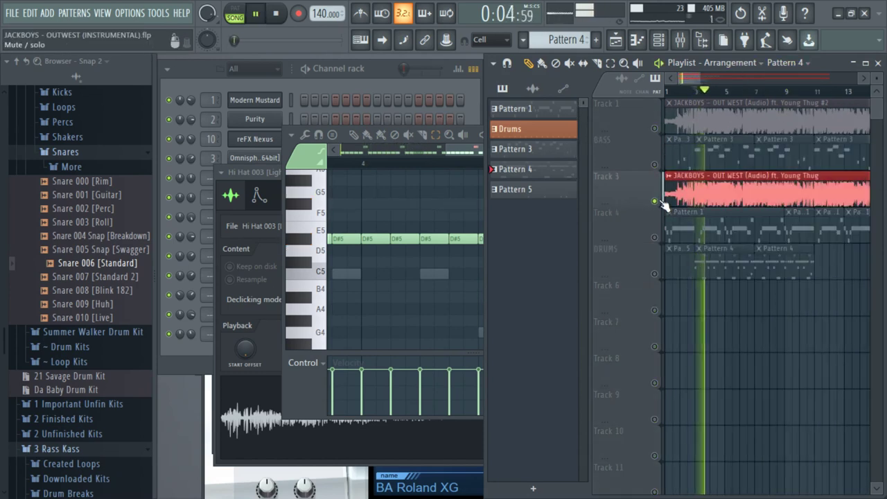
pyautogui.rightClick(654, 202)
pyautogui.click(654, 202)
# - Set the Omnisphere channel volume to 50% and solo the Track 3 reference for comparison
pyautogui.click(376, 75)
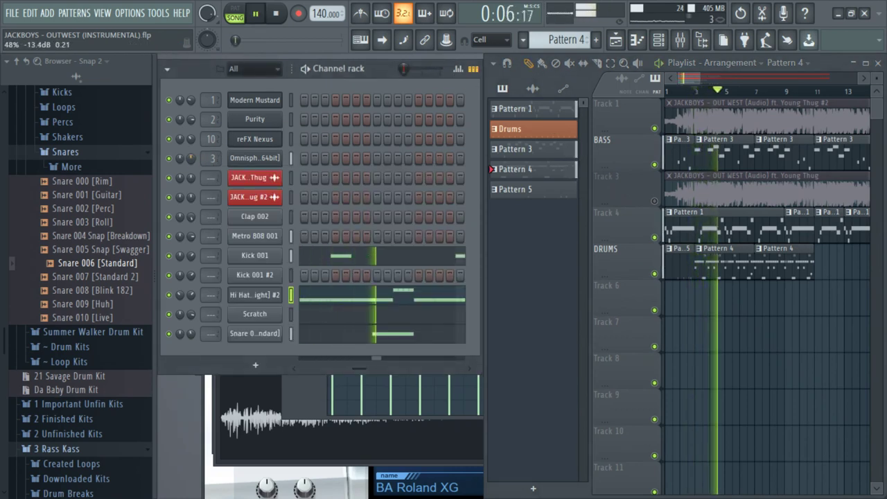
pyautogui.moveTo(191, 158); pyautogui.dragTo(190, 160)
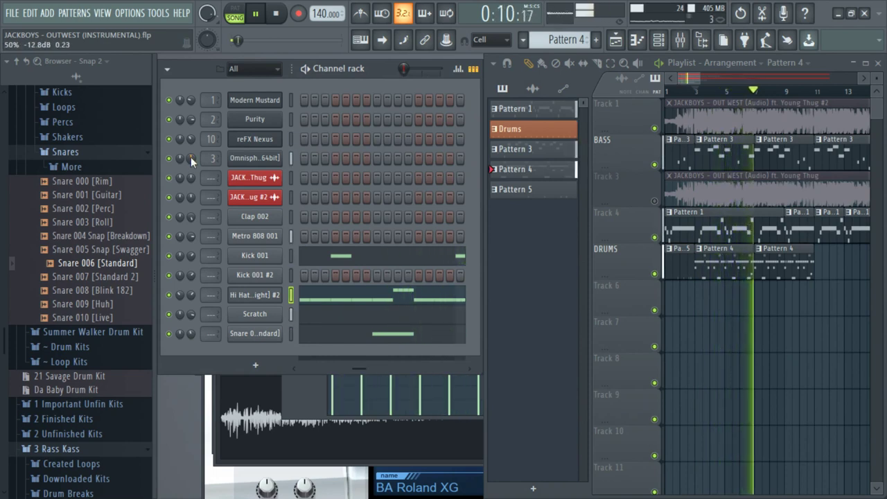
pyautogui.rightClick(654, 201)
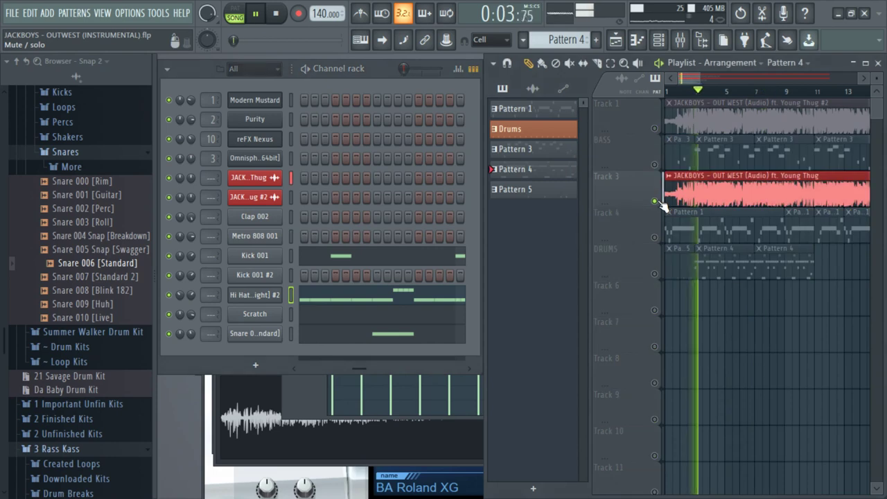
# - Unsolo the Track 3 reference, settle the Omnisphere channel volume at 50% and save the project
pyautogui.click(654, 201)
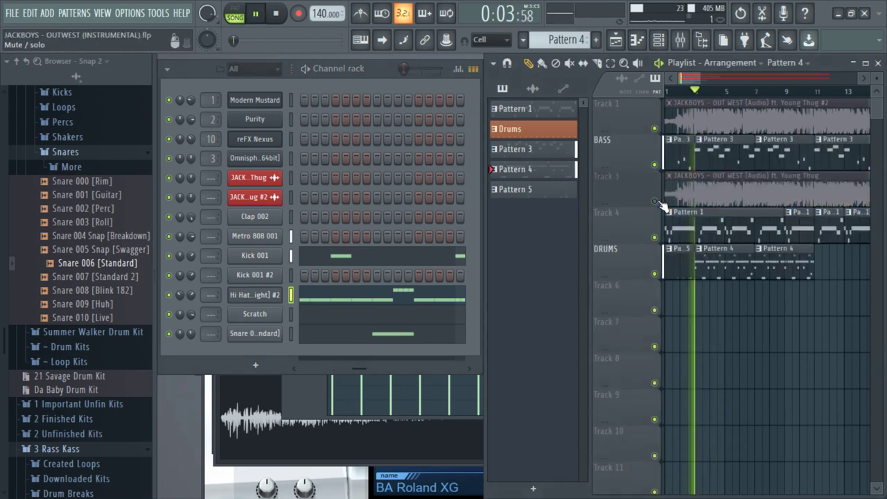
pyautogui.moveTo(188, 159); pyautogui.dragTo(188, 159)
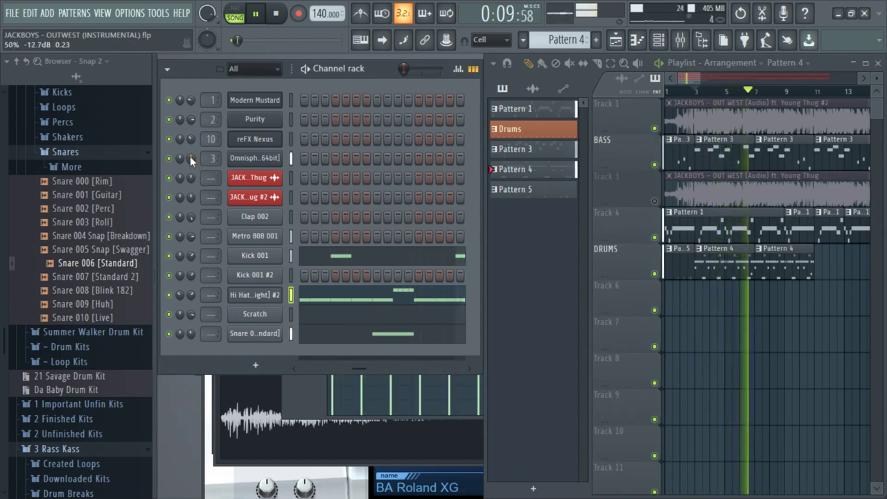
pyautogui.hotkey('ctrl', 's')
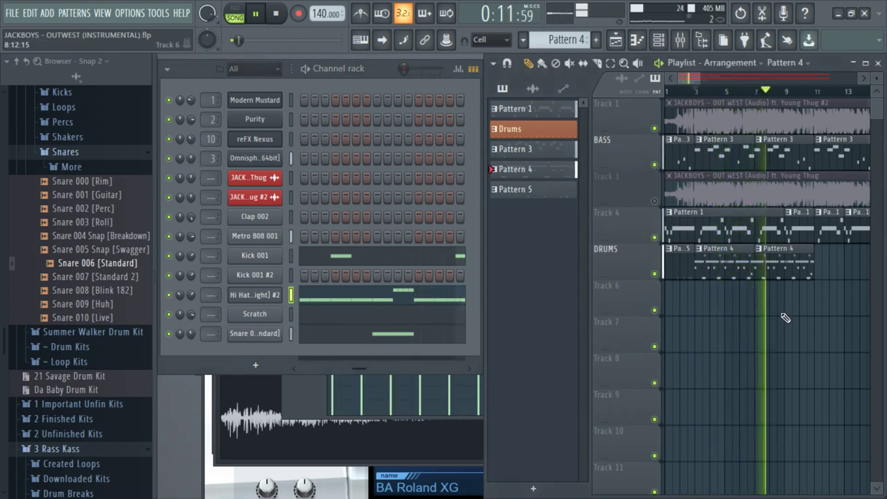
# - Place Pattern 4 clips at bars 11 and 15 of the DRUMS track, soloing the Track 3 reference meanwhile
pyautogui.click(828, 265)
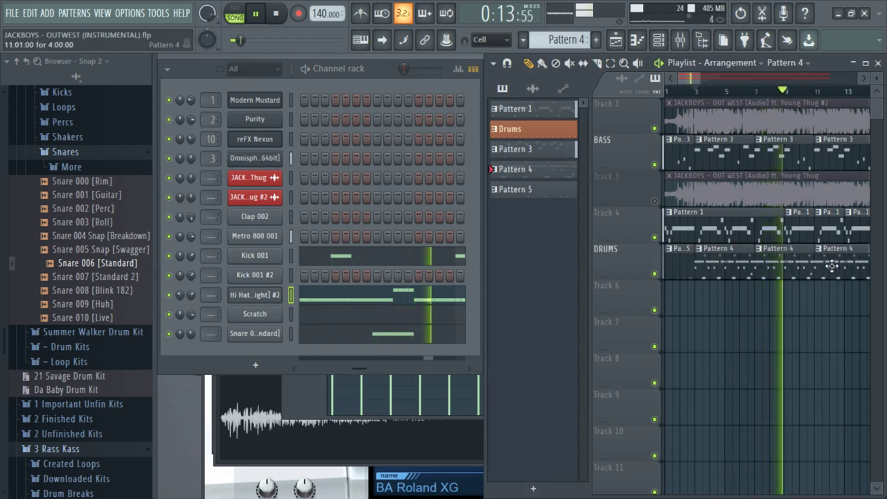
pyautogui.rightClick(648, 196)
pyautogui.click(616, 197)
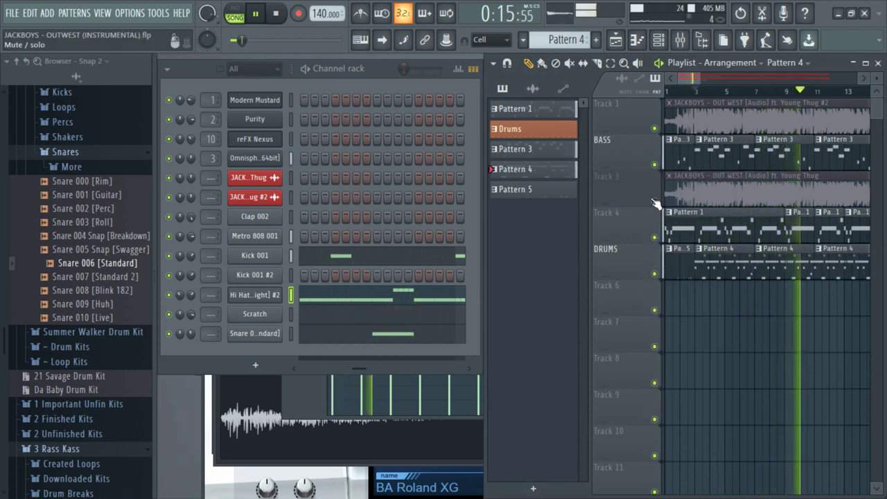
pyautogui.rightClick(655, 202)
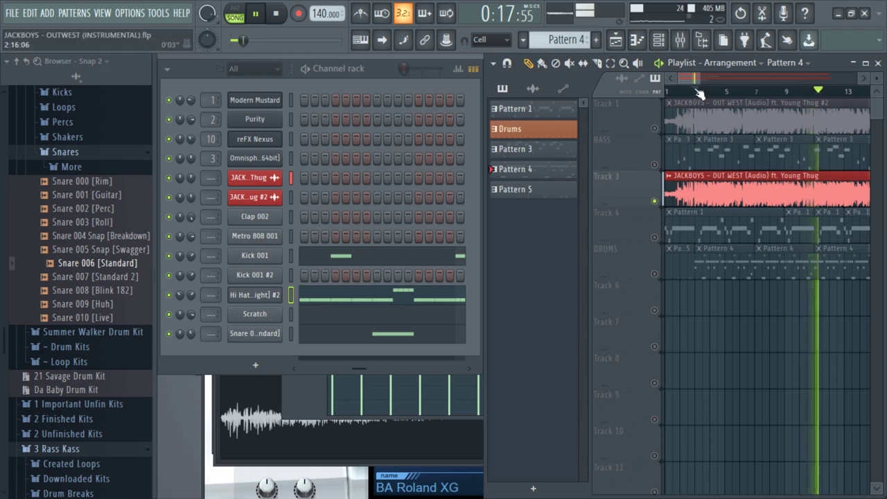
pyautogui.moveTo(696, 79)
pyautogui.mouseDown()
pyautogui.moveTo(715, 78)
pyautogui.moveTo(703, 83)
pyautogui.mouseUp()
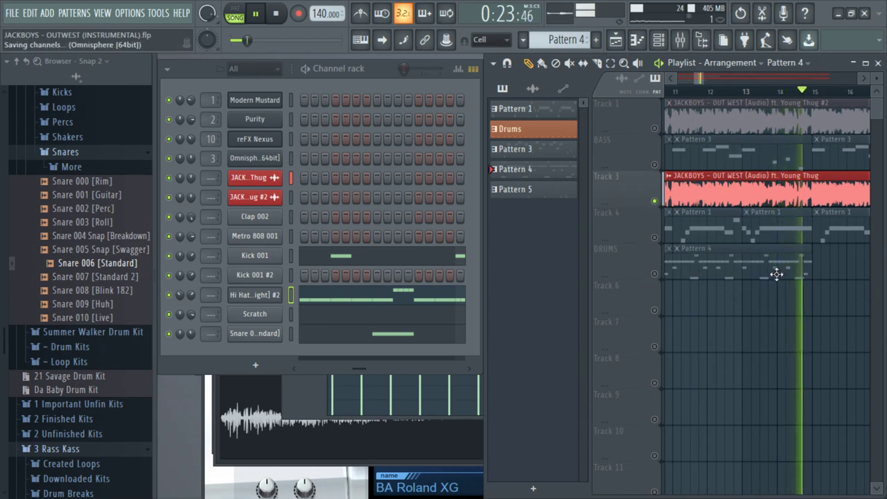
pyautogui.click(823, 271)
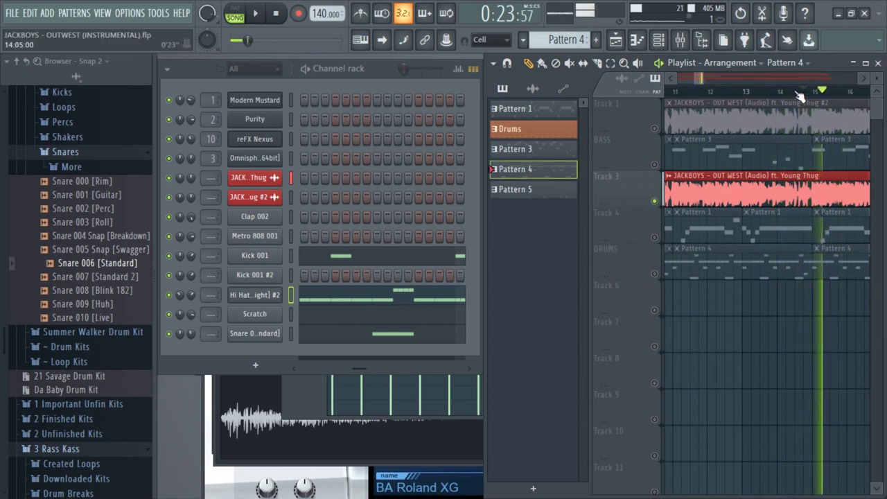
# - Replay the soloed reference and make the bar 7 Pattern 4 clip on the DRUMS track a unique pattern
pyautogui.press('space')
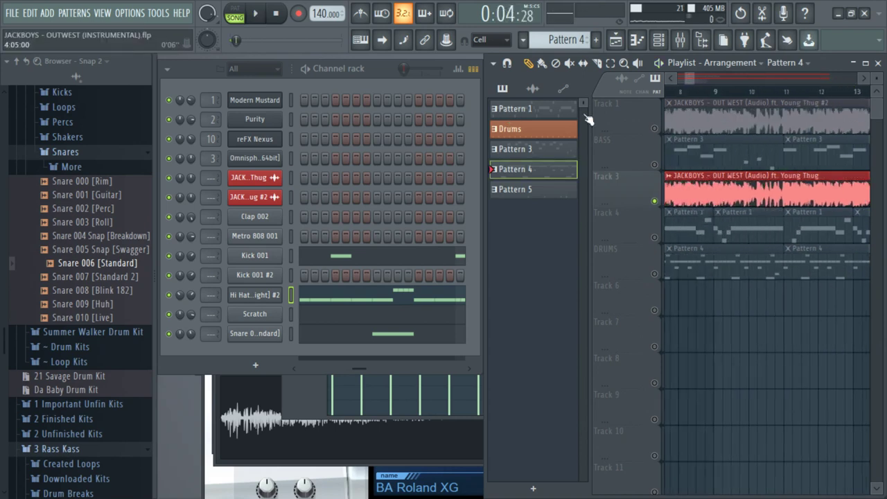
pyautogui.press('space')
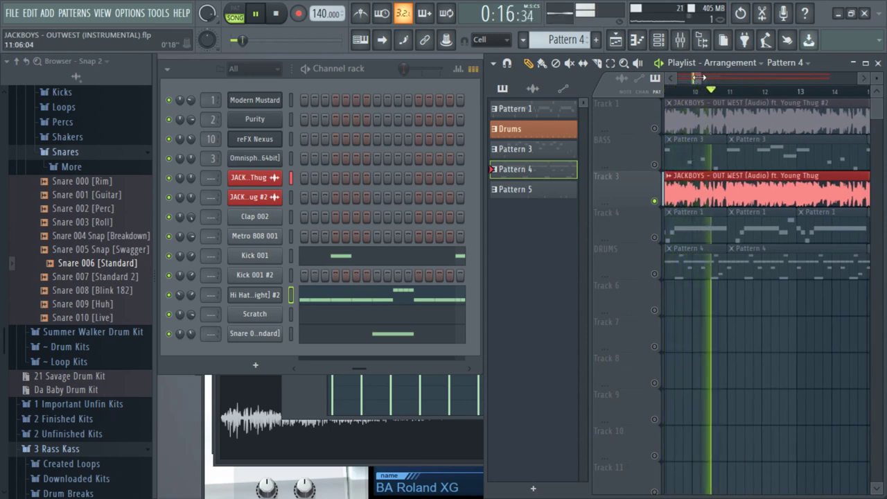
pyautogui.press('space')
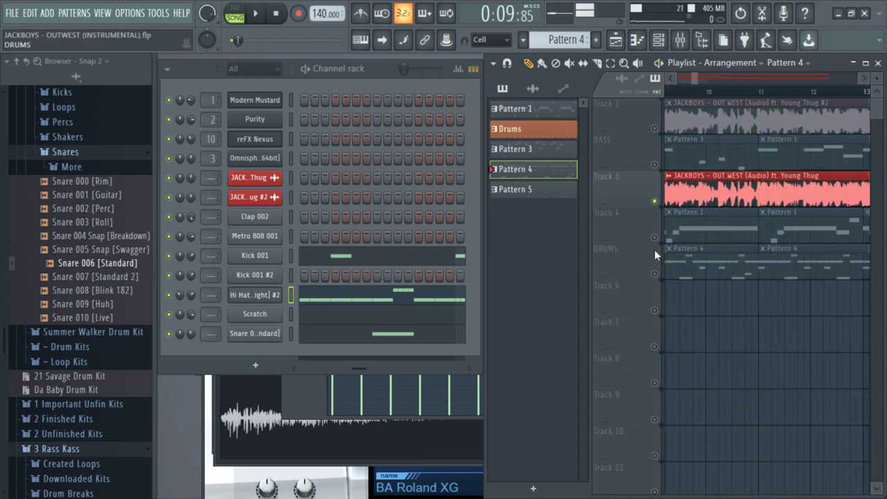
pyautogui.click(669, 249)
pyautogui.click(718, 339)
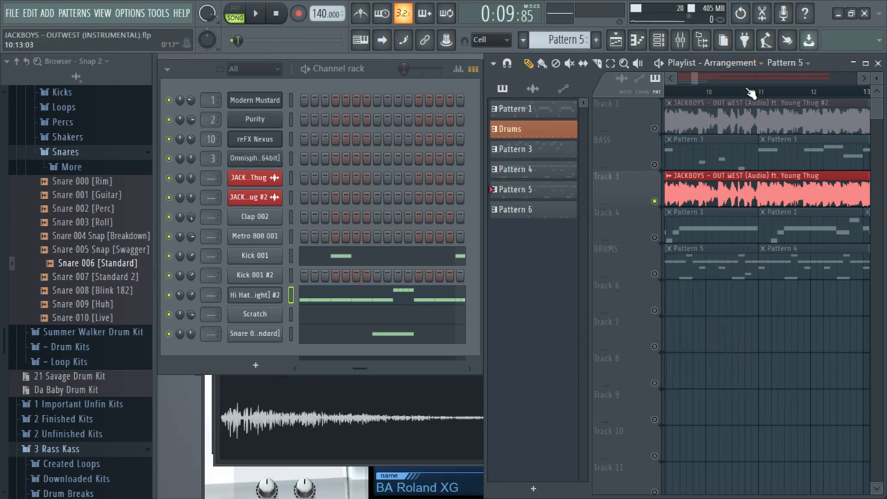
# - Compare the drum hits around bar 10 with the reference by alternately soloing DRUMS and Track 3, with Pattern 5's Kick 001 notes open
pyautogui.press('space')
pyautogui.doubleClick(682, 269)
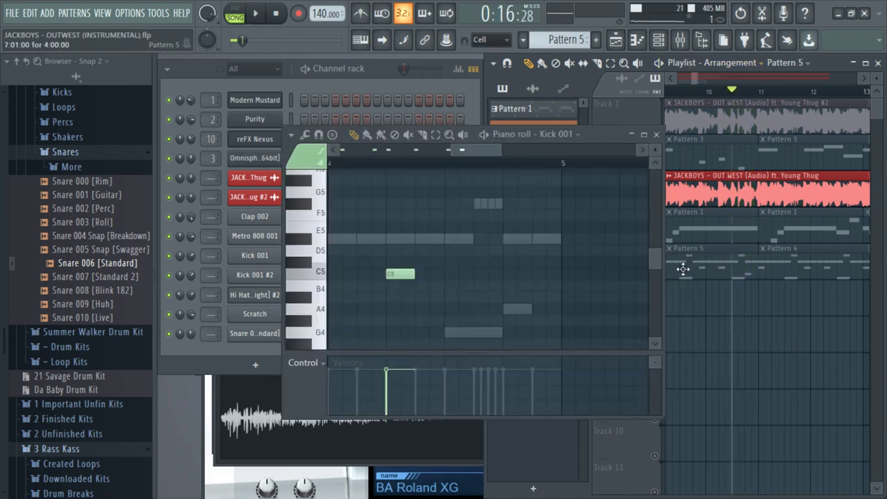
pyautogui.press('space')
pyautogui.press('space')
pyautogui.rightClick(701, 340)
pyautogui.rightClick(655, 274)
pyautogui.press('space')
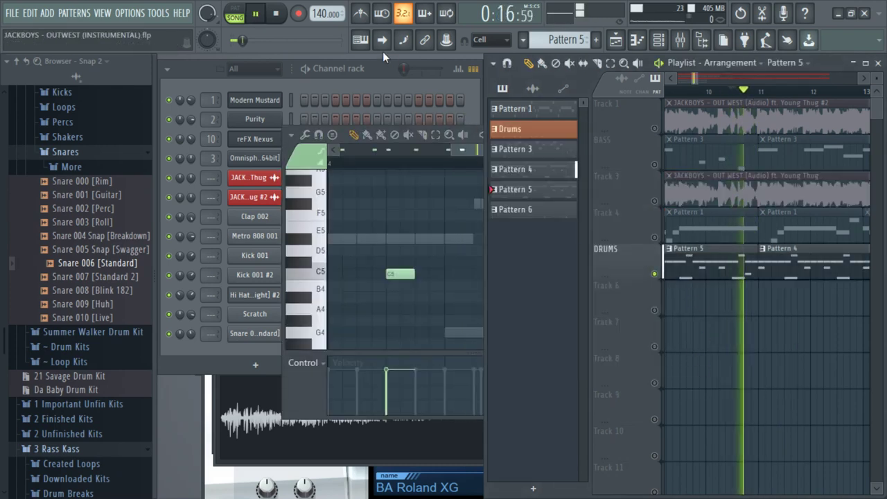
pyautogui.click(376, 68)
pyautogui.press('space')
pyautogui.press('space')
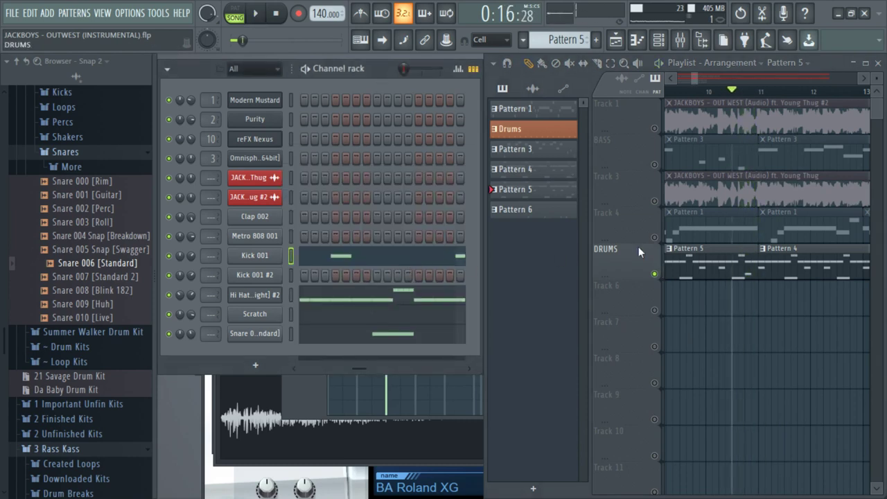
pyautogui.rightClick(654, 201)
pyautogui.press('space')
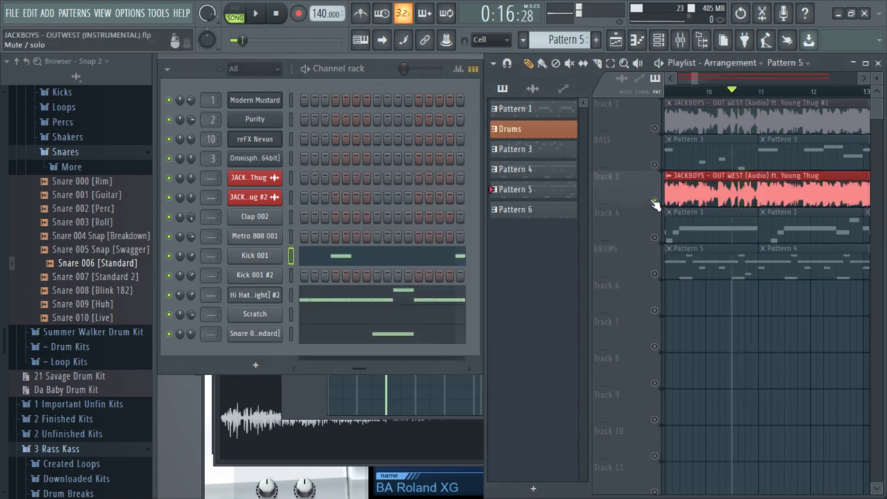
pyautogui.rightClick(654, 201)
# - Add two one-step C5 kicks to Kick 001 #2 in Pattern 5, at steps 11 and 13 of bar 4
pyautogui.rightClick(264, 284)
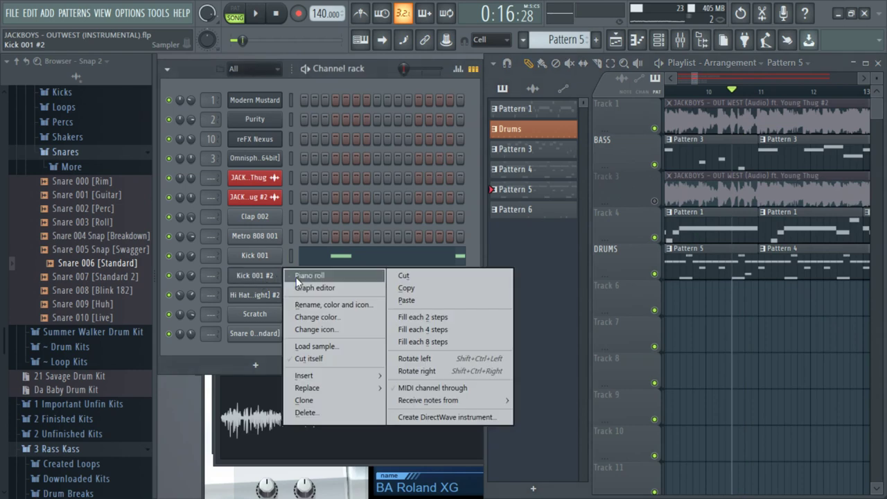
pyautogui.click(300, 275)
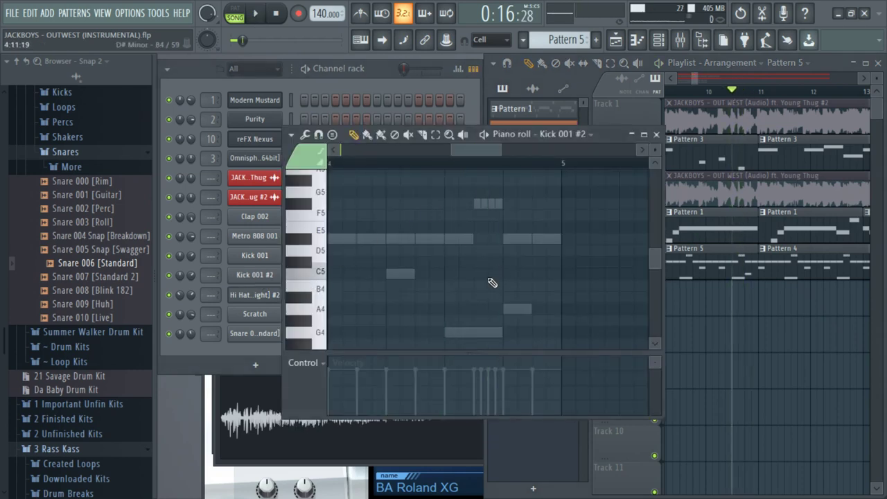
pyautogui.press('space')
pyautogui.moveTo(503, 275); pyautogui.dragTo(485, 275)
pyautogui.press('space')
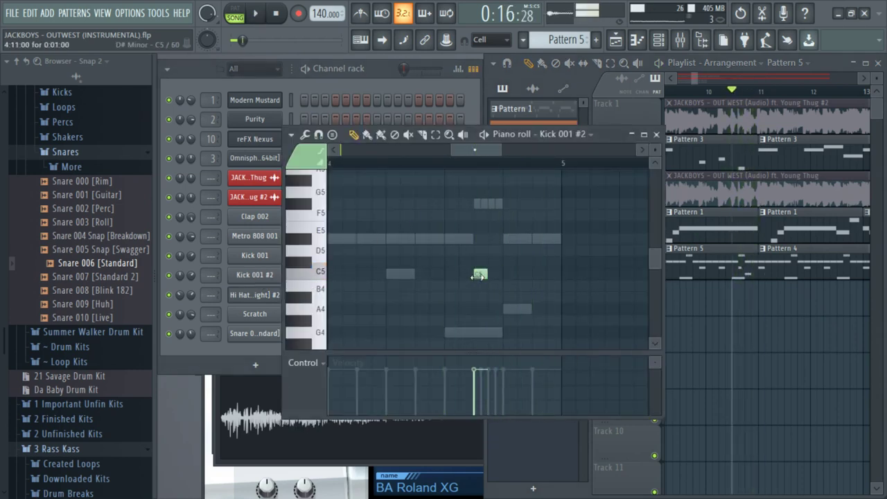
pyautogui.press('space')
pyautogui.click(503, 277)
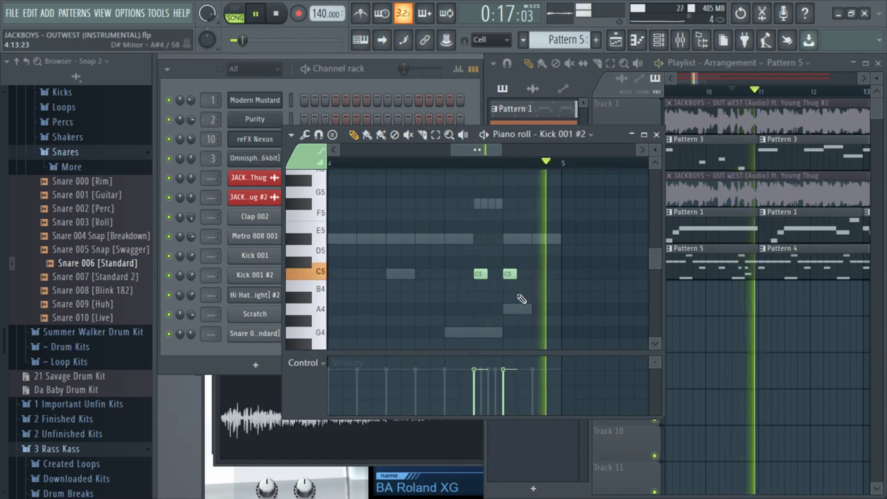
pyautogui.click(538, 275)
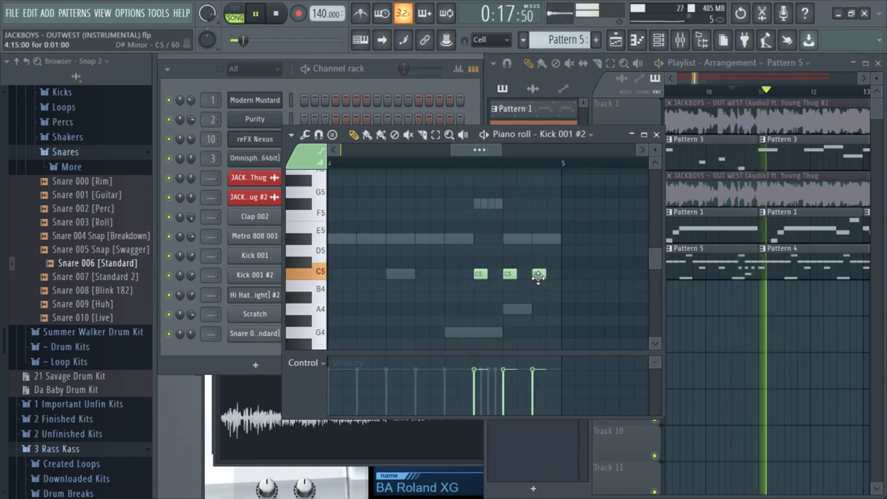
pyautogui.rightClick(538, 275)
pyautogui.click(365, 83)
pyautogui.press('space')
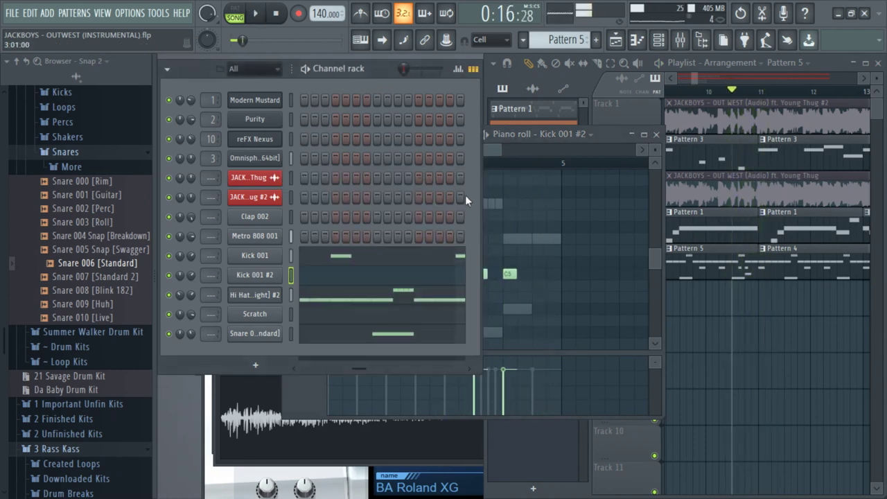
# - Remove the last two D#5 hi-hat notes from bar 4 of Pattern 5 and replay the section
pyautogui.click(427, 298)
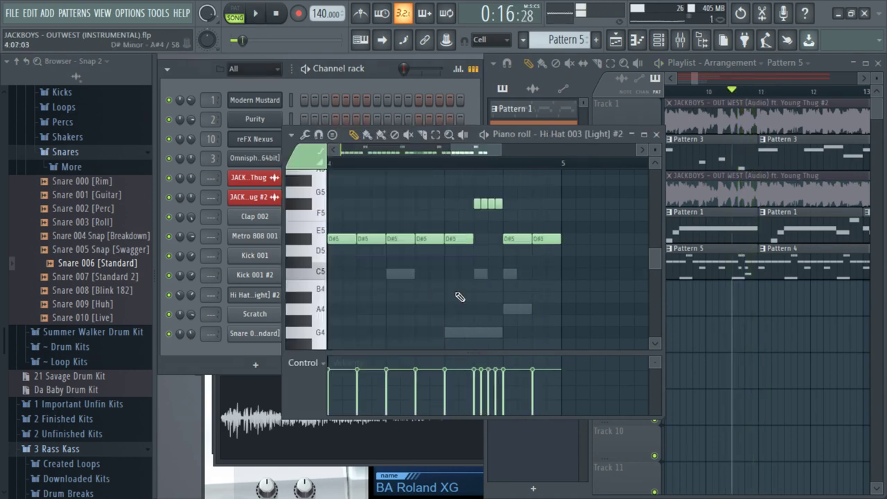
pyautogui.press('space')
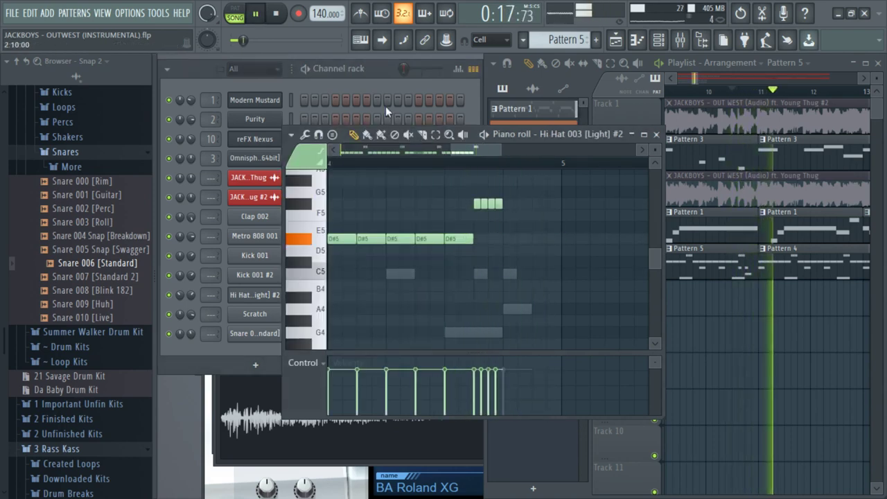
pyautogui.click(378, 83)
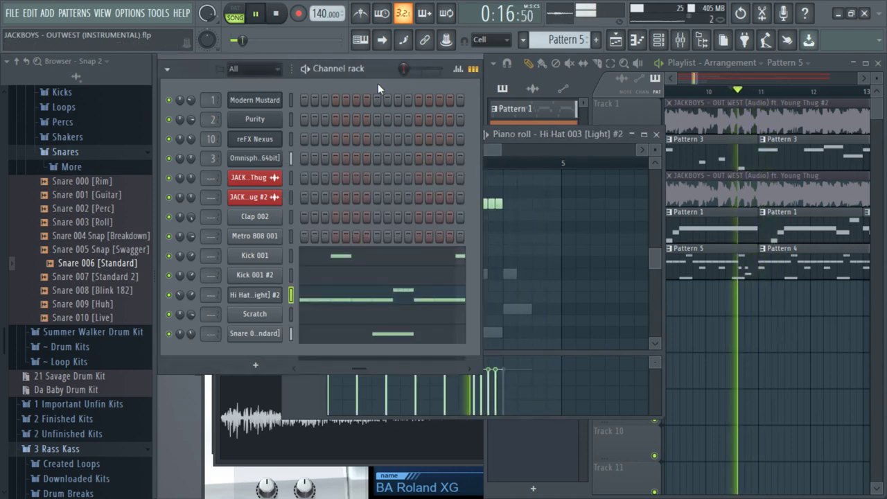
# - Replace the DRUMS clip at bar 11 with Pattern 5 while listening to the soloed Track 3 reference
pyautogui.rightClick(811, 372)
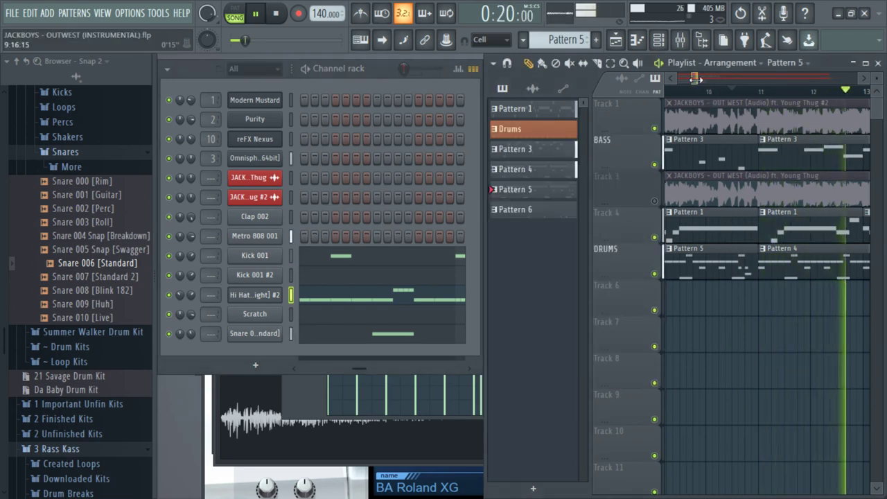
pyautogui.moveTo(697, 81); pyautogui.dragTo(708, 82)
pyautogui.rightClick(655, 202)
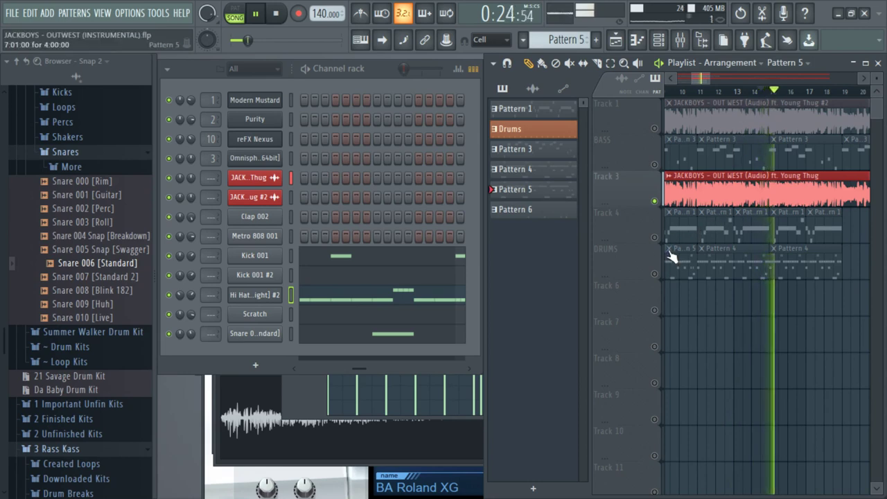
pyautogui.click(669, 80)
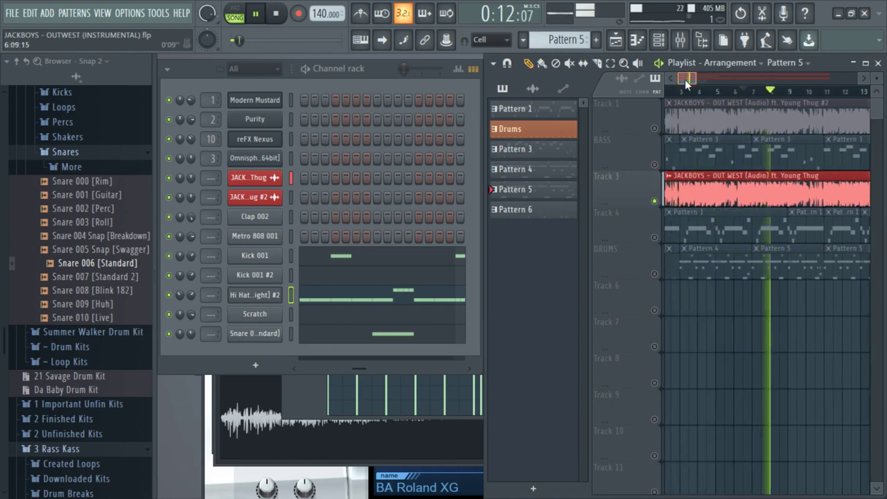
# - Solo the DRUMS track and tweak the Scratch sample's time-stretch multiplier while auditioning it around bar 7
pyautogui.rightClick(655, 274)
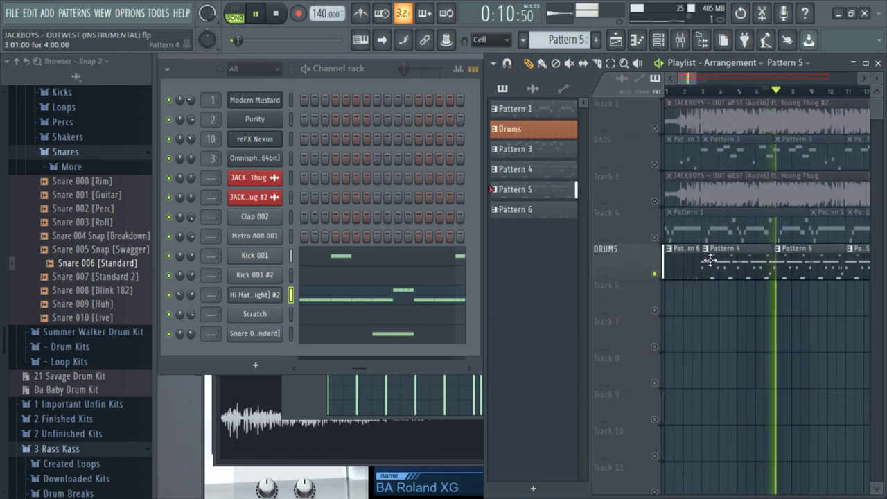
pyautogui.click(279, 314)
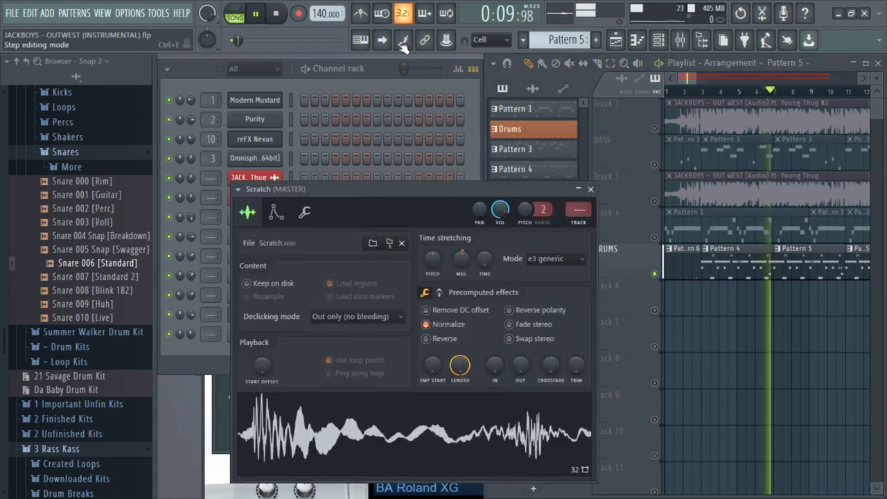
pyautogui.moveTo(463, 259); pyautogui.dragTo(464, 256)
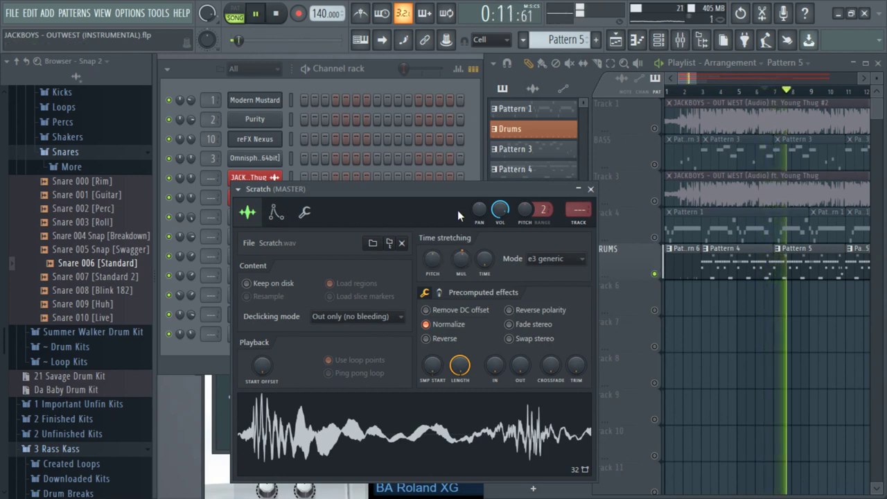
pyautogui.press('space')
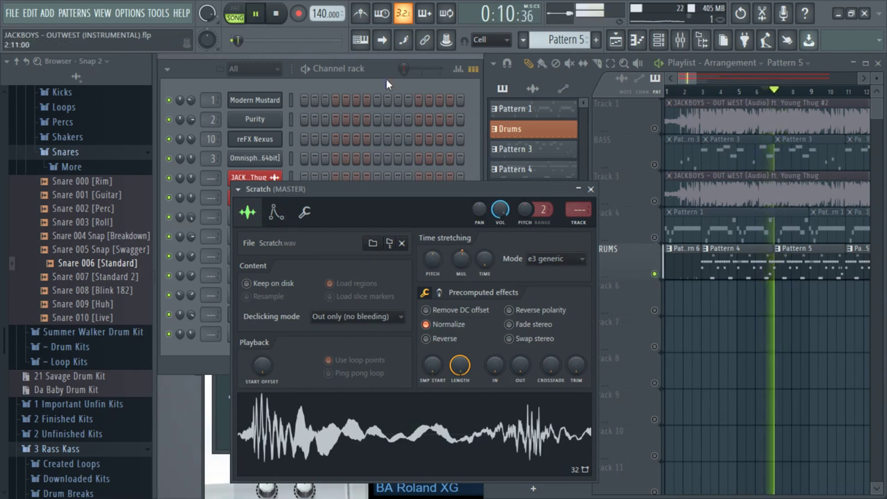
# - Route the Scratch channel to mixer Insert 11 and load Fruity Parametric EQ 2 in its first effect slot, restarting playback
pyautogui.press('space')
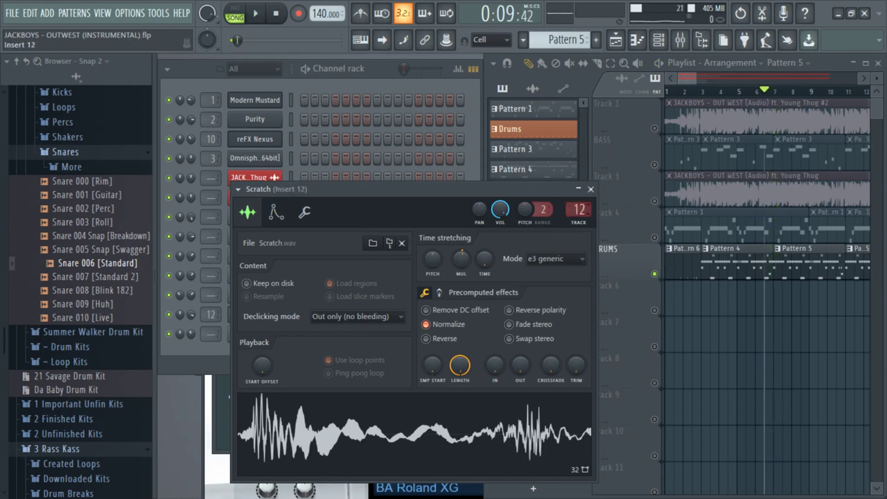
pyautogui.click(693, 43)
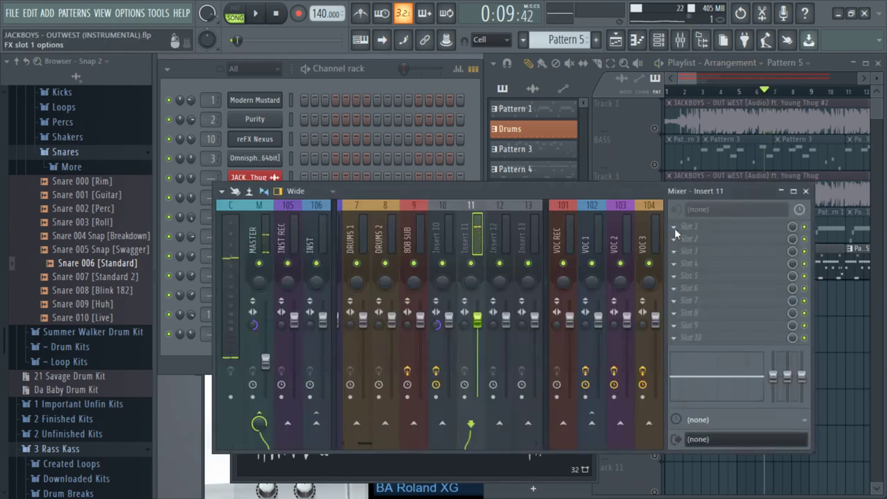
pyautogui.click(674, 228)
pyautogui.click(603, 331)
pyautogui.press('space')
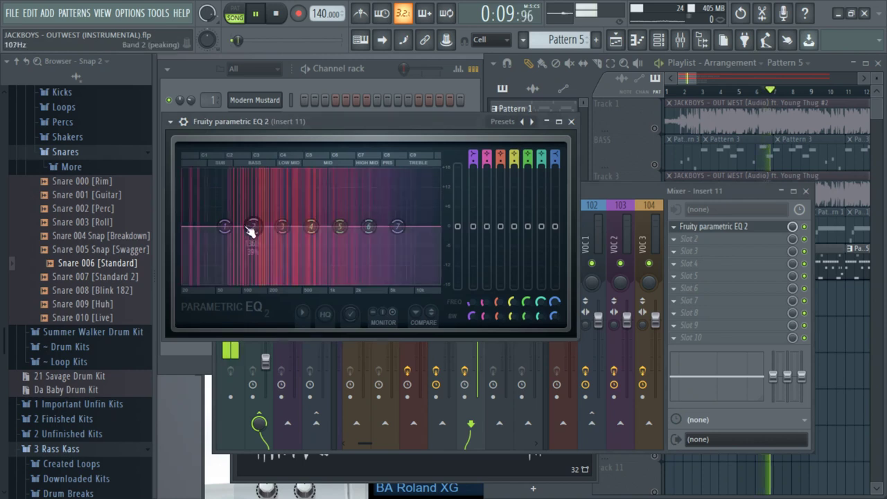
# - Boost band 2 of Insert 11's Fruity Parametric EQ 2 by about 9 dB around 100 Hz
pyautogui.moveTo(251, 231); pyautogui.dragTo(246, 199)
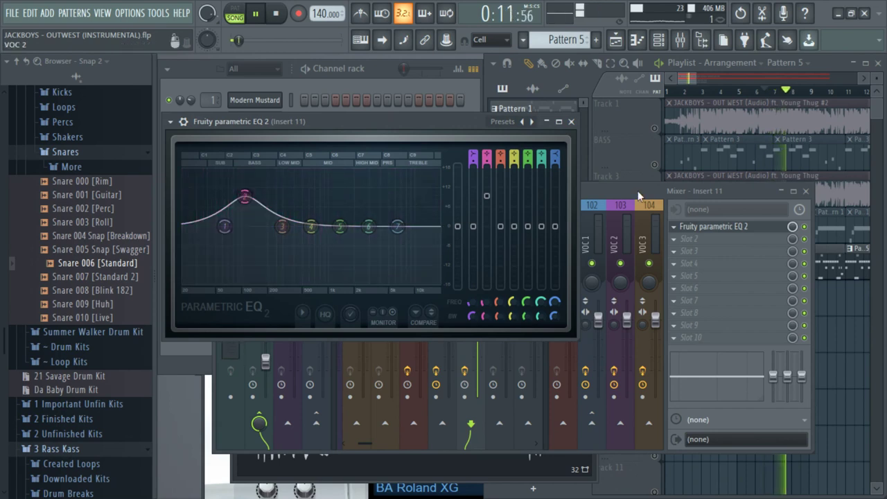
pyautogui.moveTo(629, 192); pyautogui.dragTo(621, 244)
pyautogui.click(695, 78)
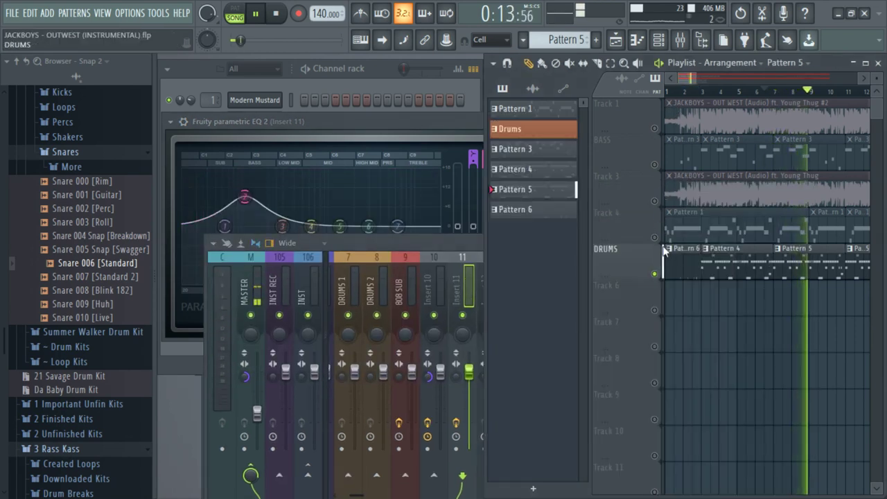
# - Delete the A4 Scratch note near the end of bar 4 in Pattern 4 and replay the section from around bar 6
pyautogui.doubleClick(749, 268)
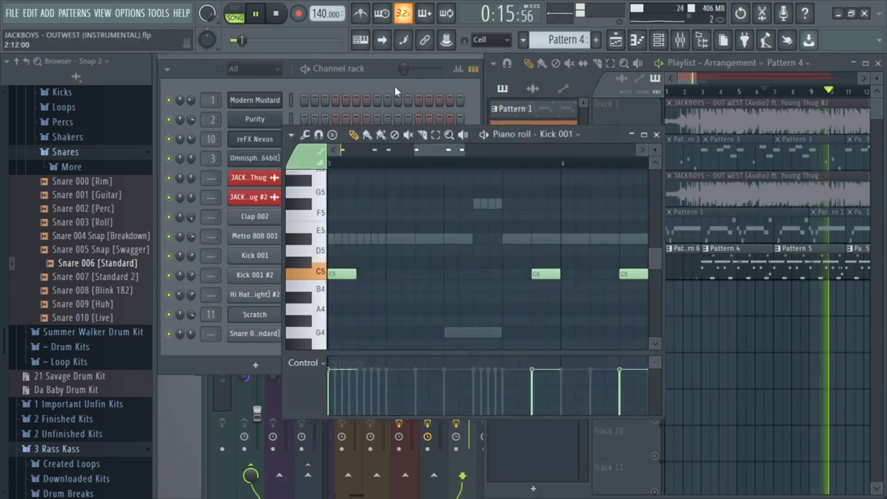
pyautogui.click(386, 78)
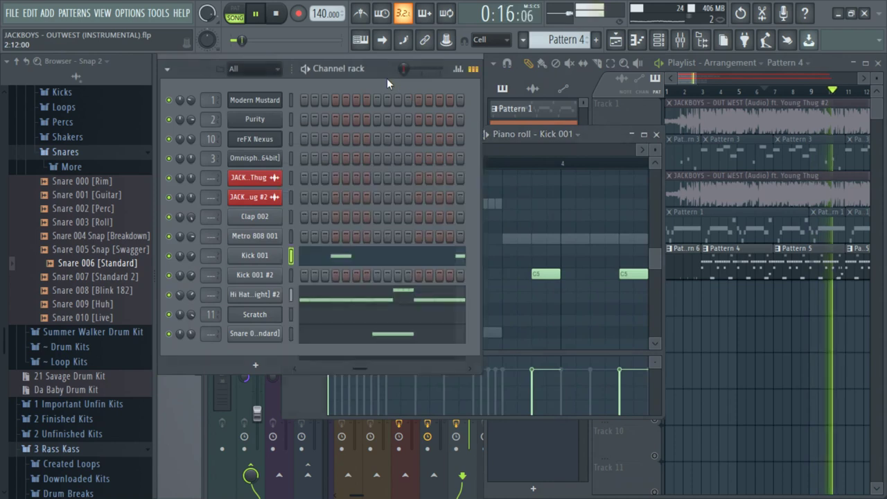
pyautogui.click(332, 314)
pyautogui.rightClick(472, 150)
pyautogui.moveTo(473, 150); pyautogui.dragTo(545, 150)
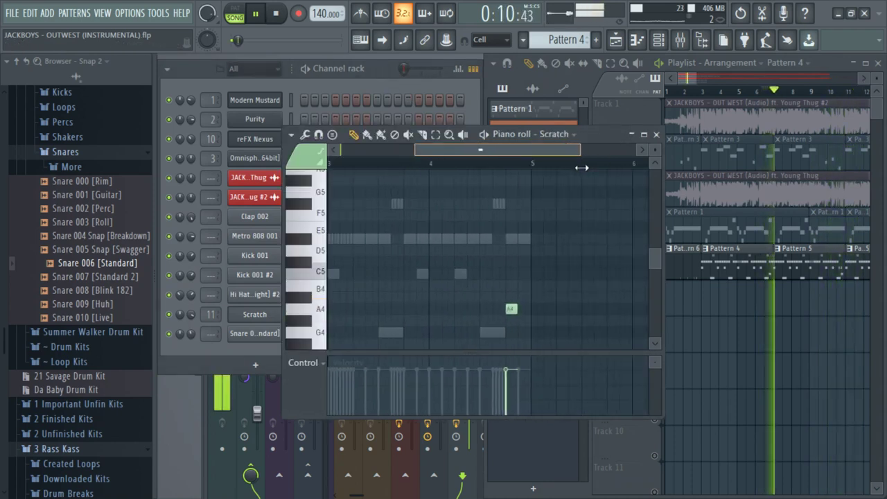
pyautogui.rightClick(767, 348)
pyautogui.press('space')
pyautogui.press('space')
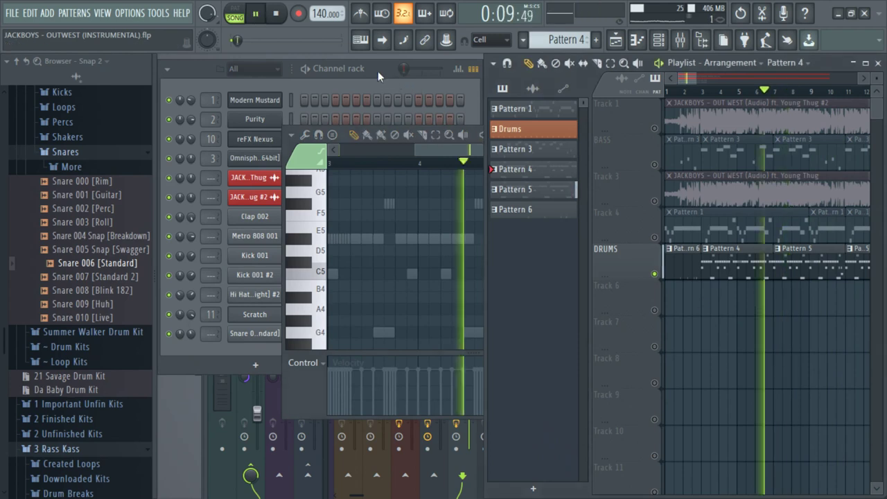
# - Try adding a short G4 note on Kick 001 #2 in the second half of bar 4 of Pattern 4
pyautogui.click(378, 71)
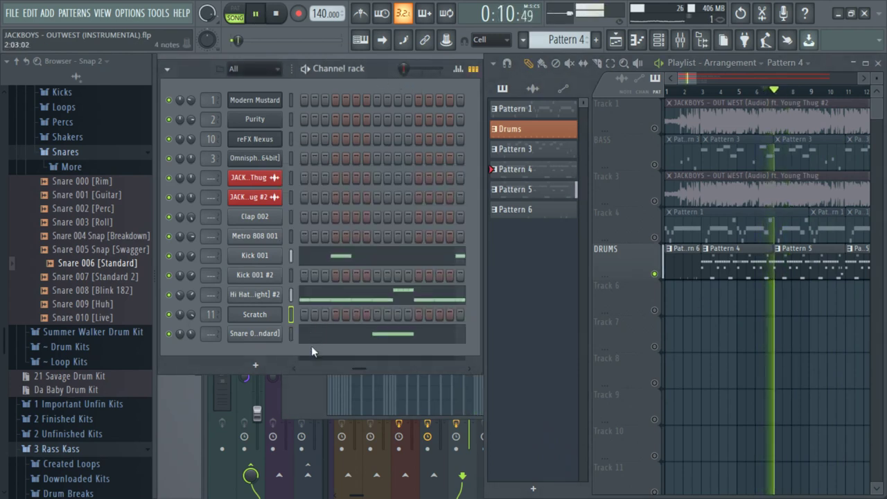
pyautogui.rightClick(281, 270)
pyautogui.click(305, 277)
pyautogui.moveTo(463, 151); pyautogui.dragTo(435, 152)
pyautogui.press('space')
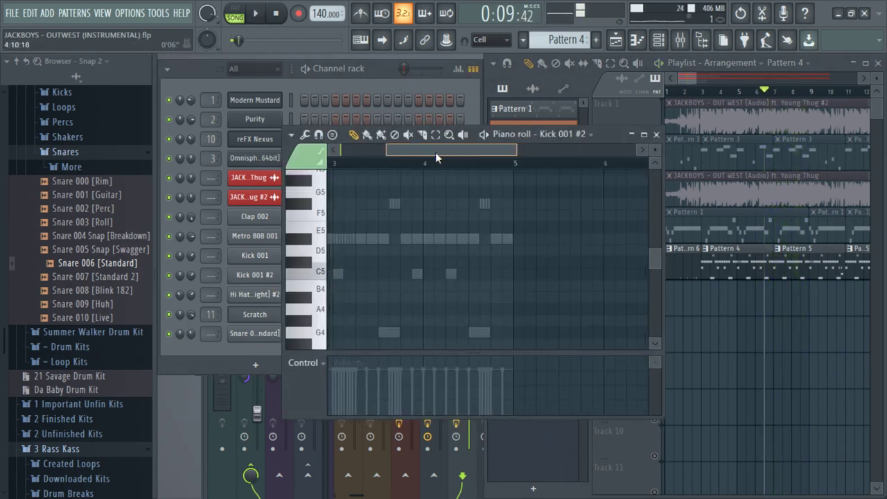
pyautogui.press('space')
pyautogui.press('space')
pyautogui.press('space')
pyautogui.scroll(-3, 561, 221)
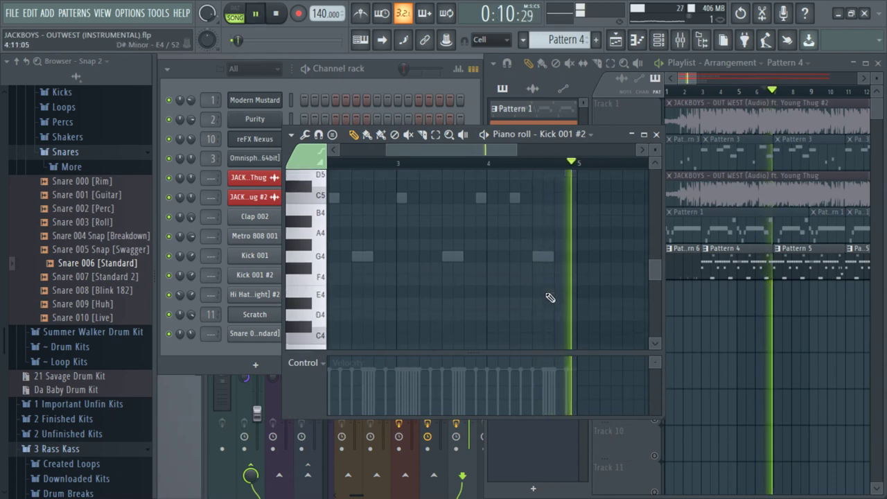
pyautogui.press('space')
pyautogui.press('space')
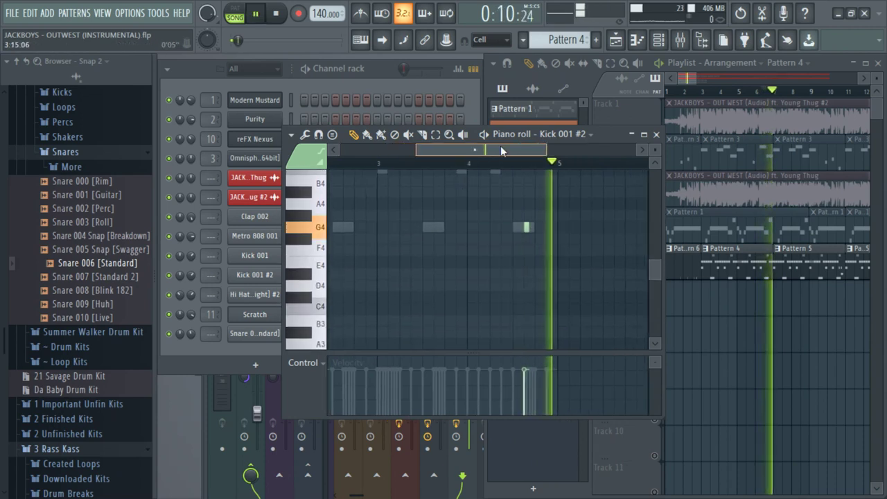
# - Listen to the soloed Track 3 reference and remove the G4 Kick 001 #2 note from bar 4 of Pattern 4
pyautogui.press('space')
pyautogui.click(687, 198)
pyautogui.press('space')
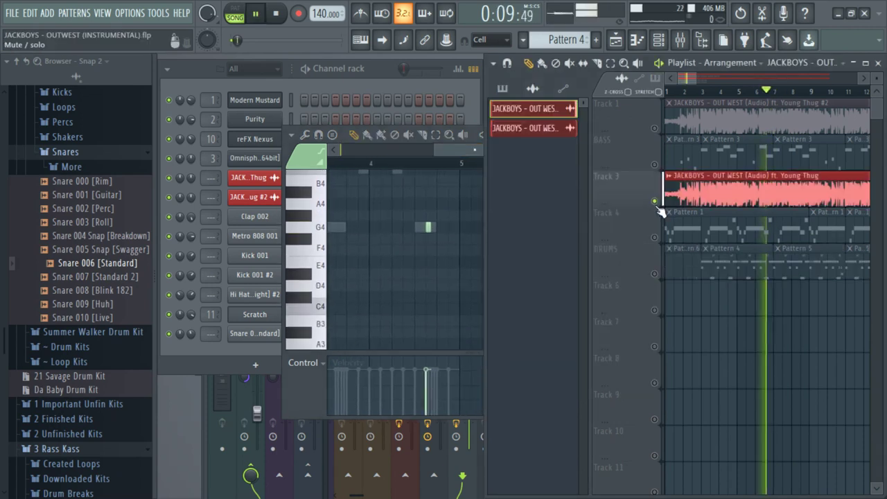
pyautogui.click(439, 232)
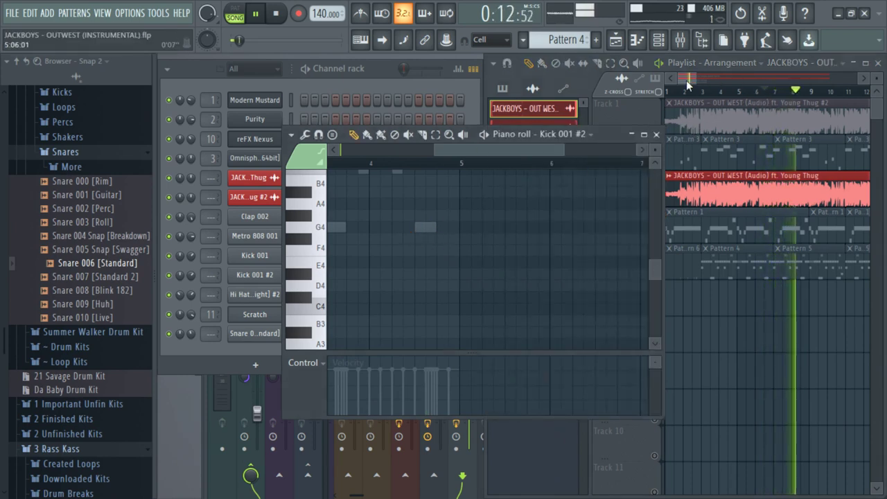
# - Unsolo Track 3, mute only that reference track and replay the arrangement from around bar 6
pyautogui.moveTo(687, 80); pyautogui.dragTo(695, 82)
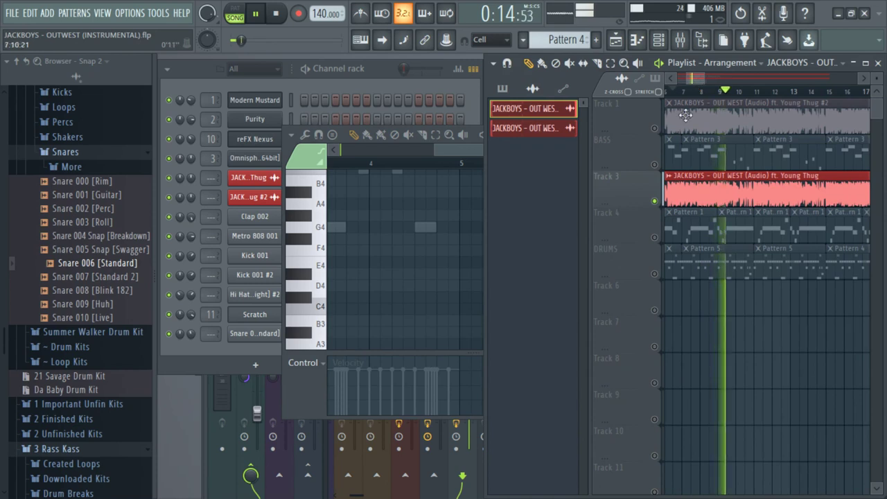
pyautogui.rightClick(655, 201)
pyautogui.click(655, 201)
pyautogui.press('space')
pyautogui.press('space')
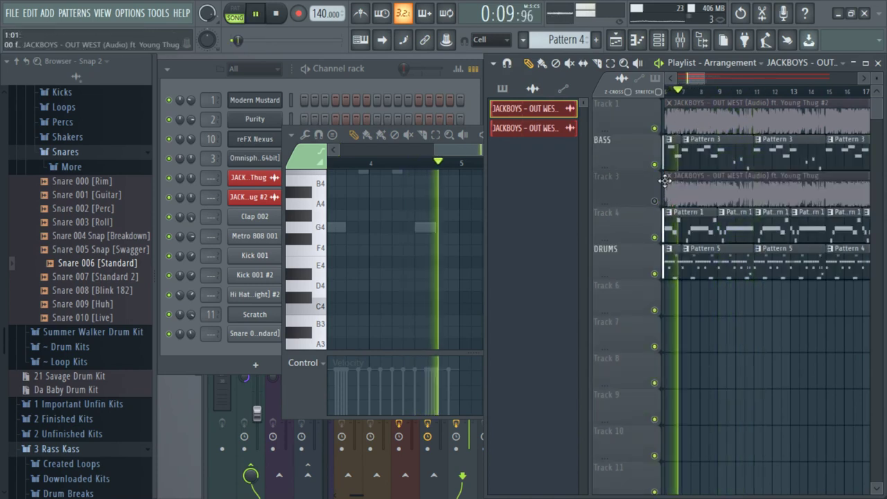
# - Check the Kick 001 #2 piano roll of Pattern 4 across bars 1 to 4 during playback
pyautogui.click(365, 69)
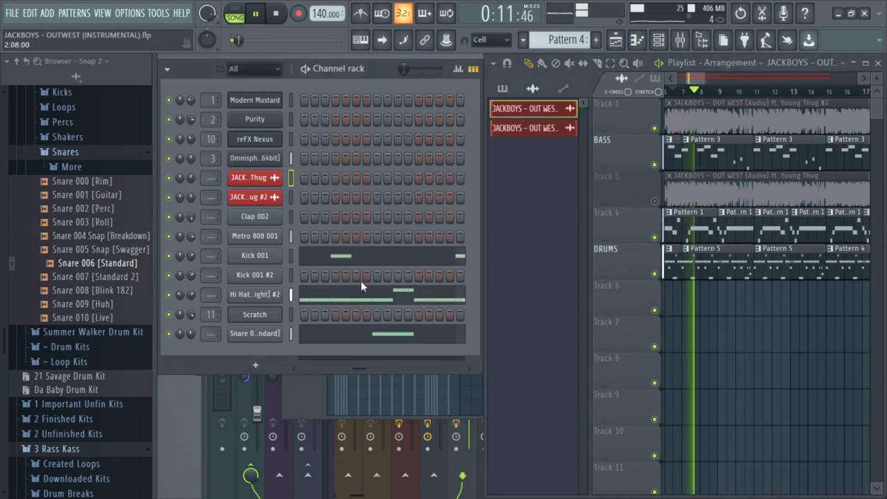
pyautogui.rightClick(280, 276)
pyautogui.click(309, 278)
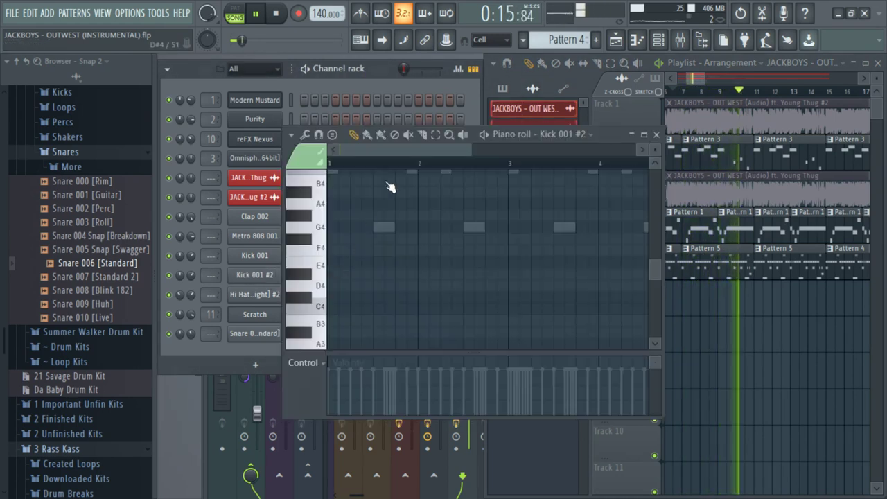
pyautogui.moveTo(549, 151); pyautogui.dragTo(546, 164)
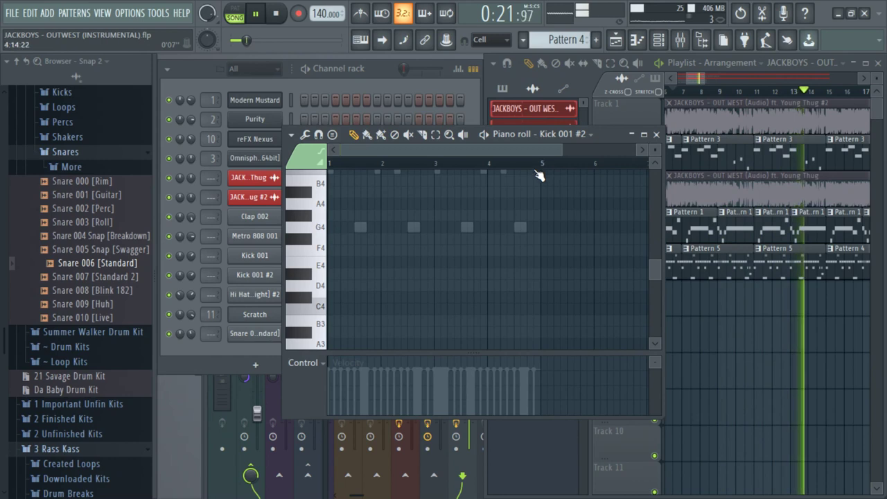
pyautogui.rightClick(719, 353)
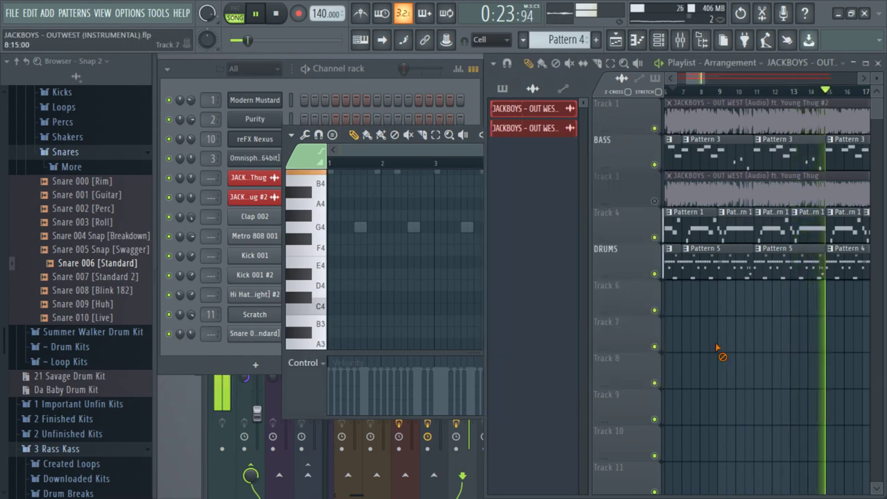
# - Delete the two C5 Kick 001 #2 notes near the end of bar 4 in Pattern 5 and replay the section
pyautogui.doubleClick(810, 253)
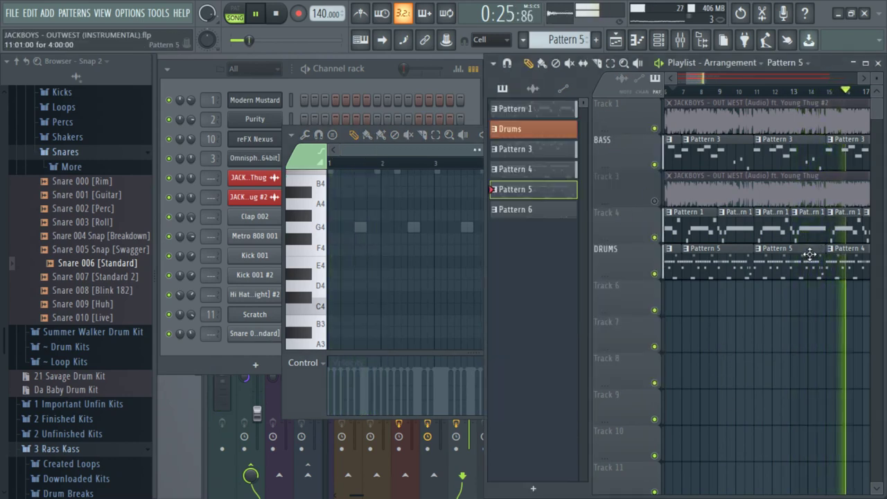
pyautogui.rightClick(341, 173)
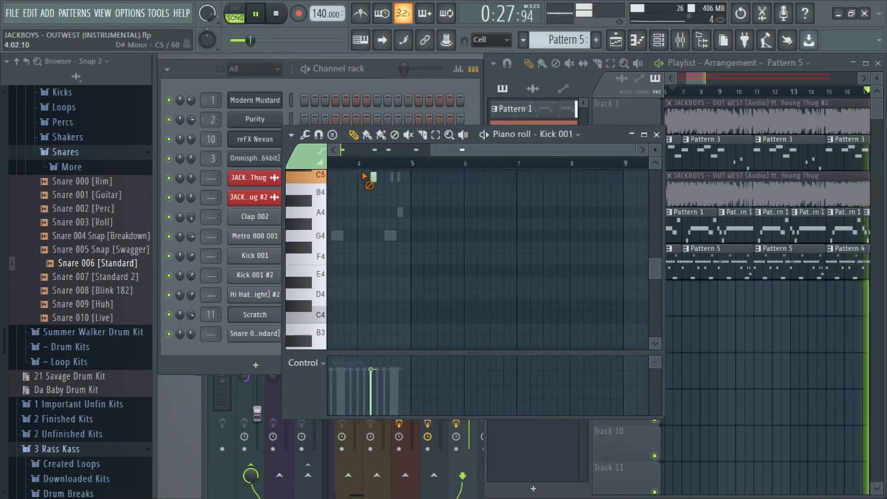
pyautogui.click(376, 83)
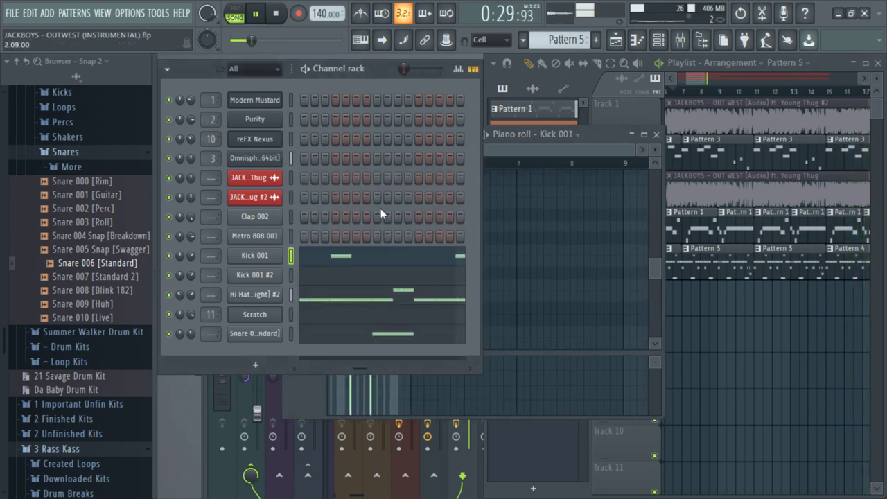
pyautogui.click(404, 277)
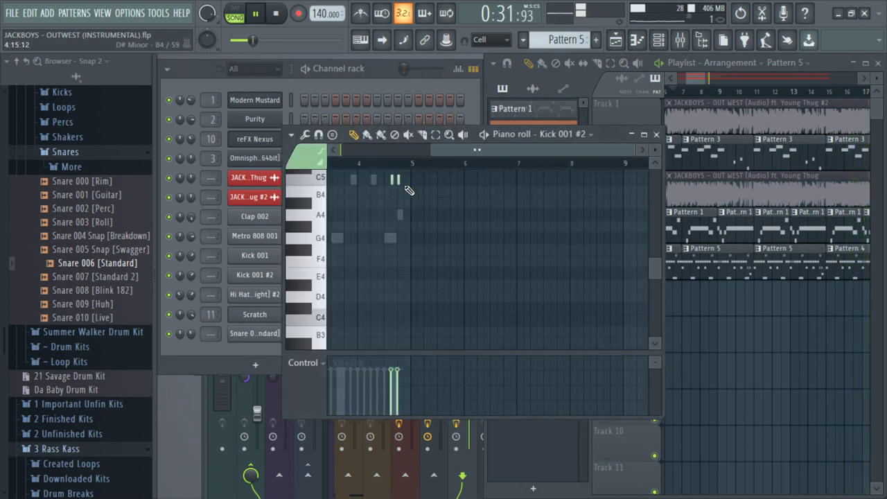
pyautogui.click(386, 165)
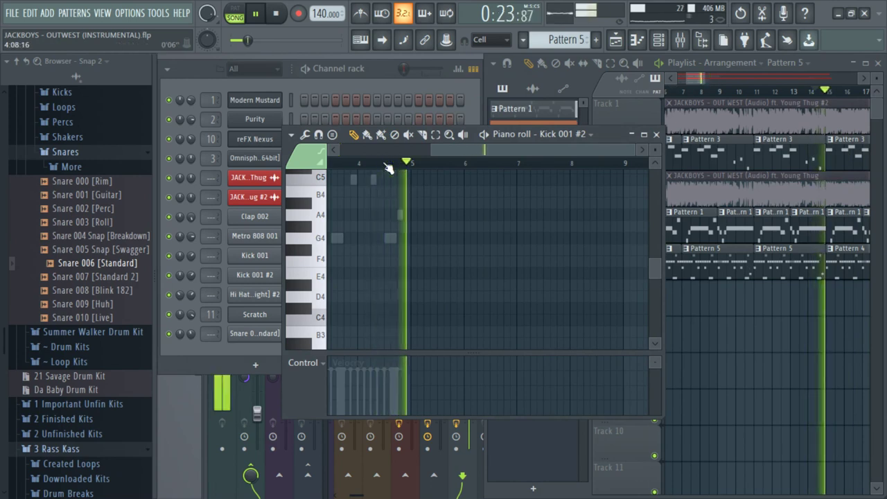
pyautogui.scroll(3, 393, 165)
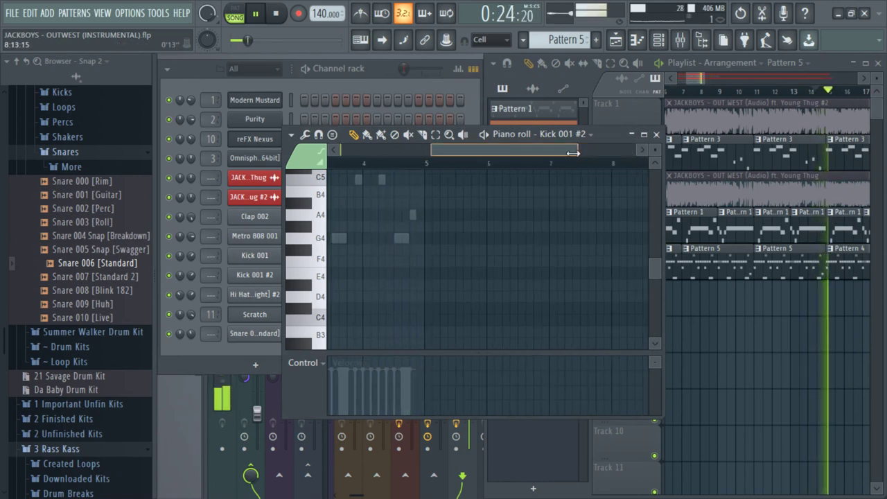
# - Place one short C5 Kick 001 #2 note in the second half of bar 4 of Pattern 5, just before the Scratch note
pyautogui.click(390, 164)
pyautogui.rightClick(804, 315)
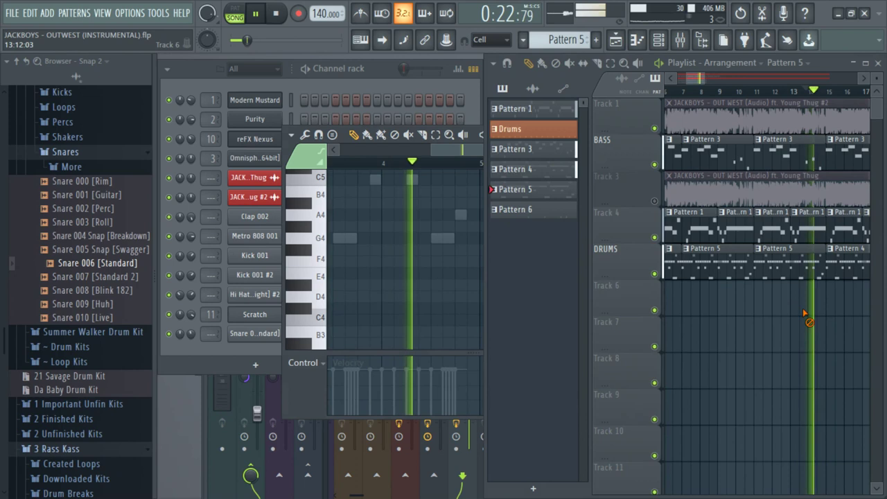
pyautogui.click(437, 180)
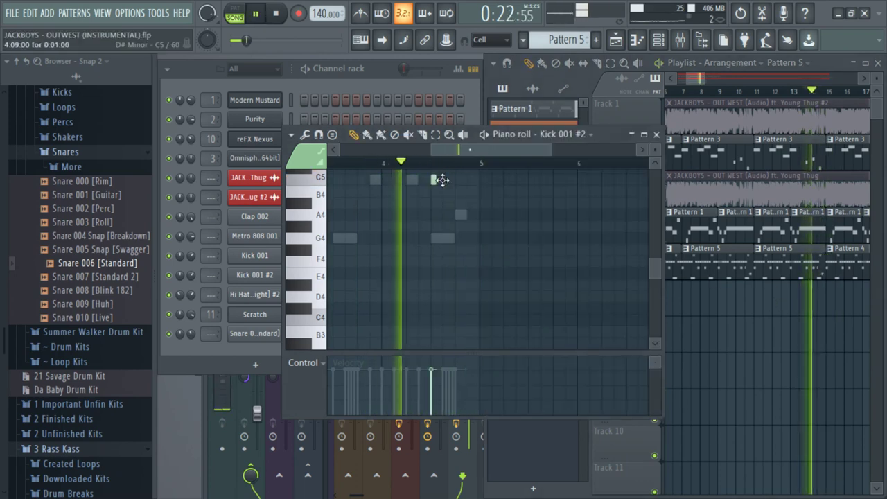
pyautogui.click(446, 180)
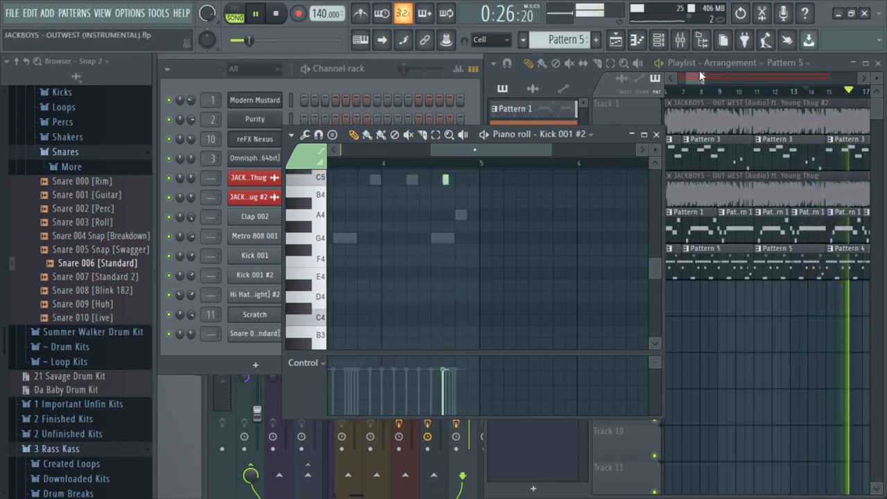
# - With the Track 3 reference soloed, add a Pattern 4 clip to the DRUMS track at bar 23 and shorten it to two bars
pyautogui.moveTo(700, 76); pyautogui.dragTo(721, 90)
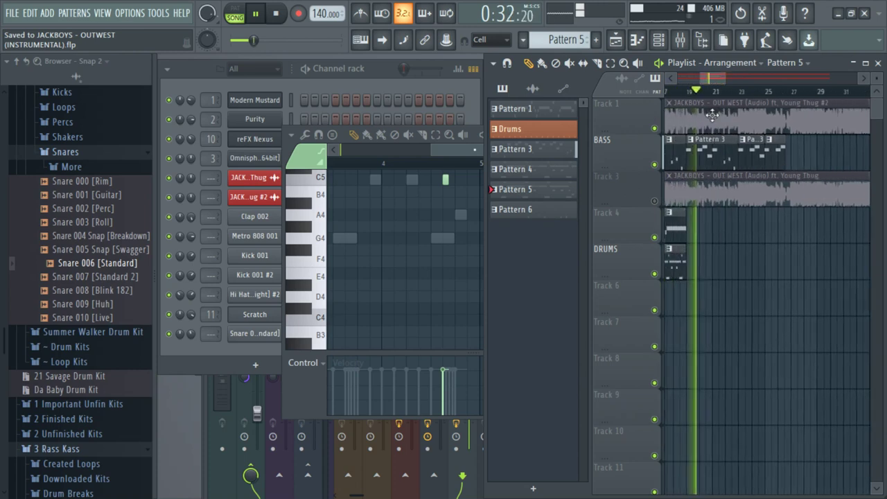
pyautogui.rightClick(655, 201)
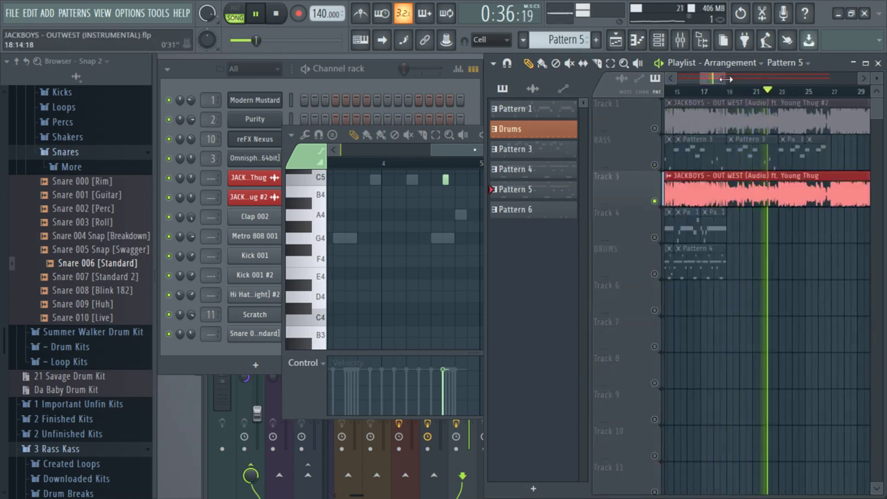
pyautogui.moveTo(725, 79)
pyautogui.mouseDown()
pyautogui.moveTo(736, 79)
pyautogui.moveTo(727, 79)
pyautogui.mouseUp()
pyautogui.click(707, 262)
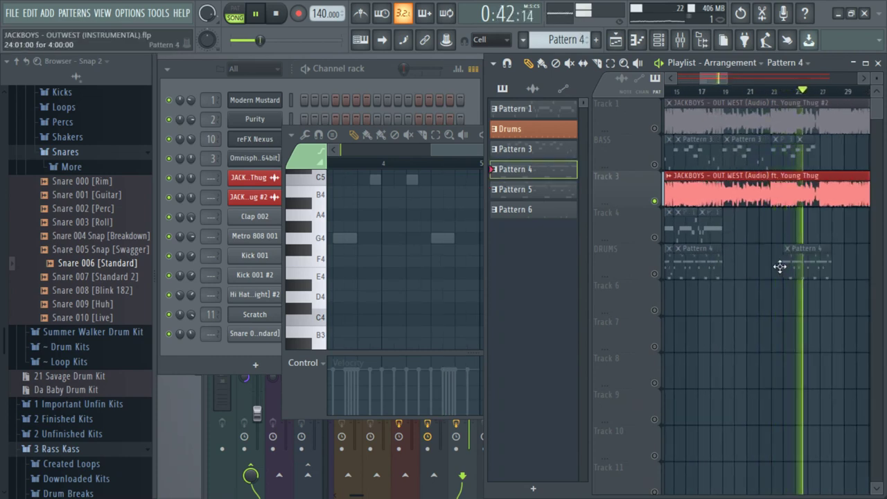
pyautogui.moveTo(779, 267); pyautogui.dragTo(774, 271)
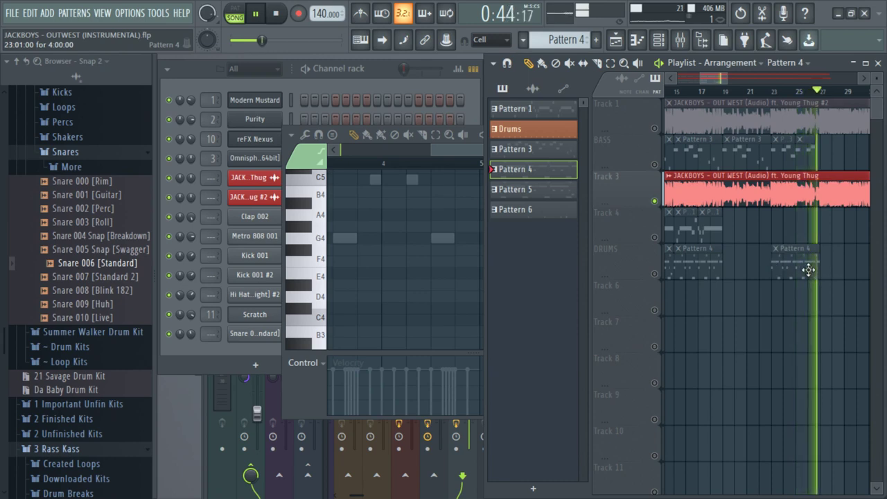
pyautogui.moveTo(824, 267); pyautogui.dragTo(798, 264)
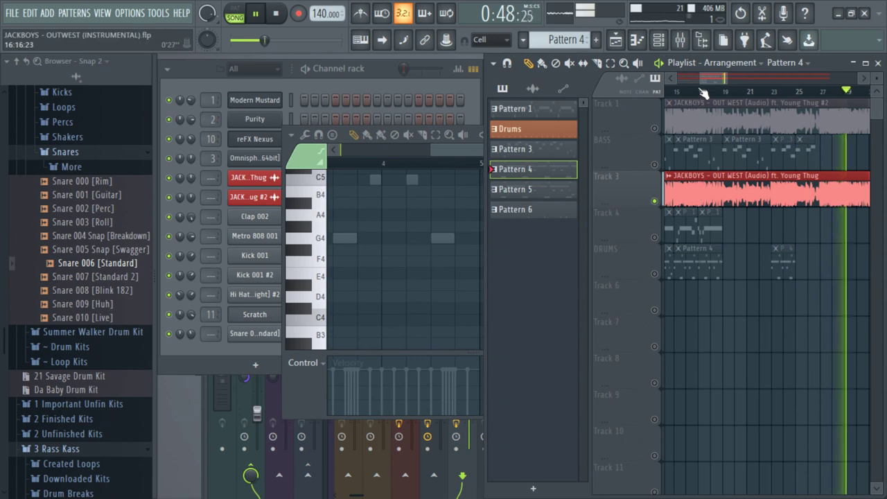
# - Place a shortened Pattern 3 clip on Track 6 at bar 25
pyautogui.moveTo(701, 79)
pyautogui.mouseDown()
pyautogui.moveTo(678, 79)
pyautogui.moveTo(708, 79)
pyautogui.mouseUp()
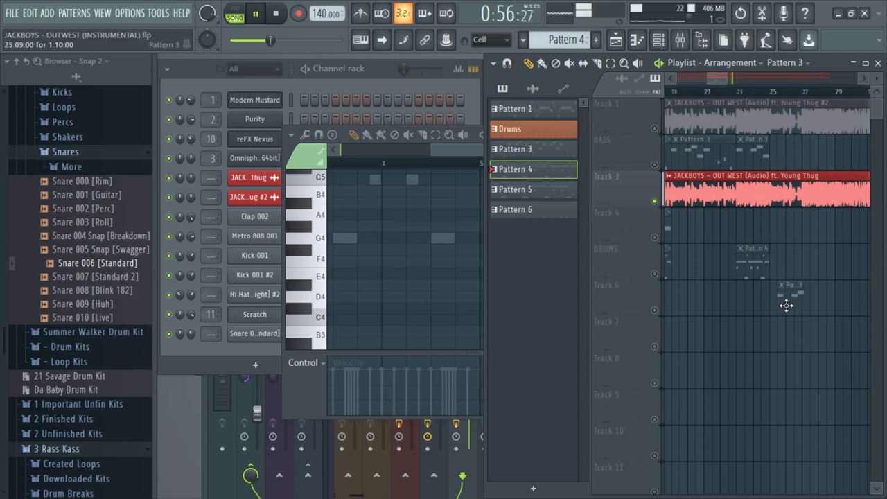
pyautogui.click(779, 308)
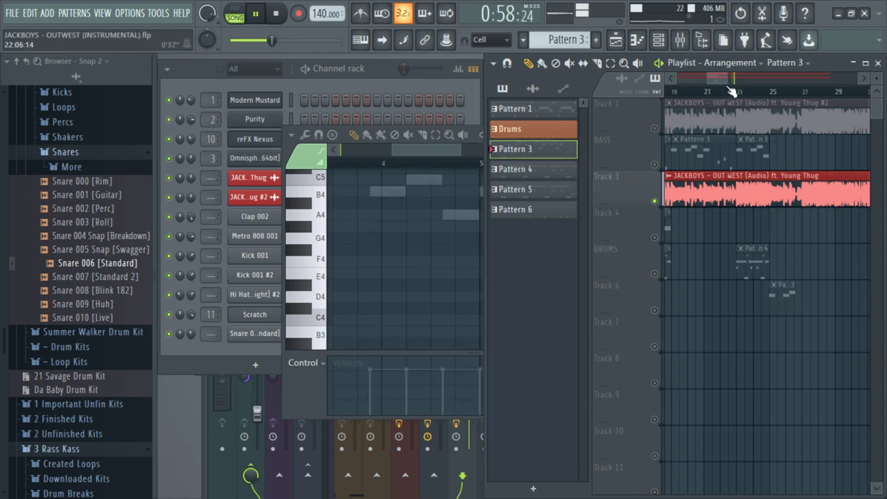
pyautogui.moveTo(708, 79); pyautogui.dragTo(683, 77)
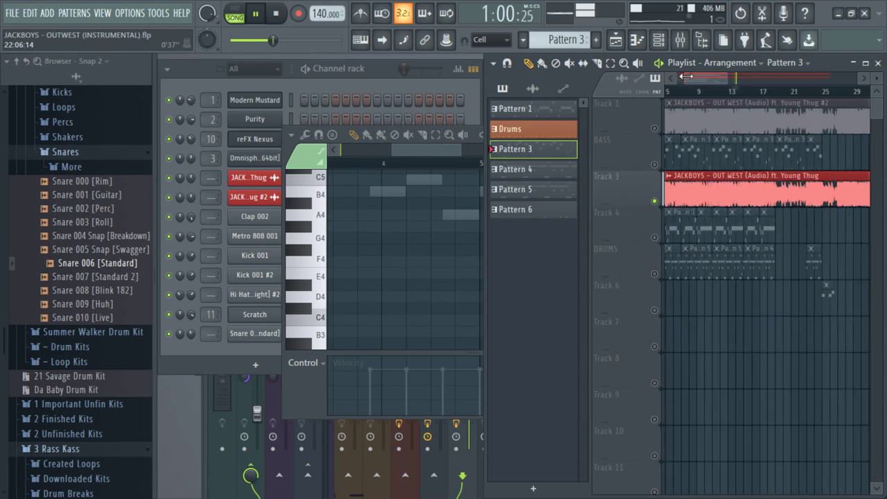
# - Copy the two-bar Pattern 4 clip to bar 25 and put it on a new track inserted above DRUMS
pyautogui.click(824, 93)
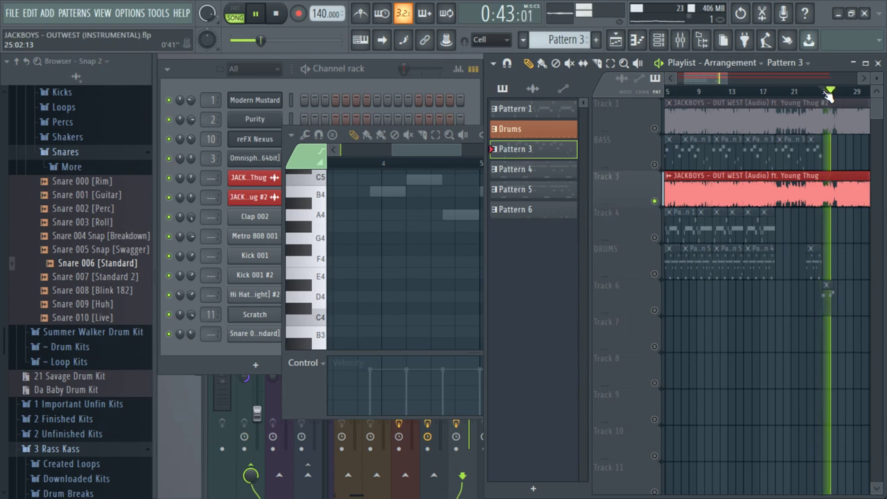
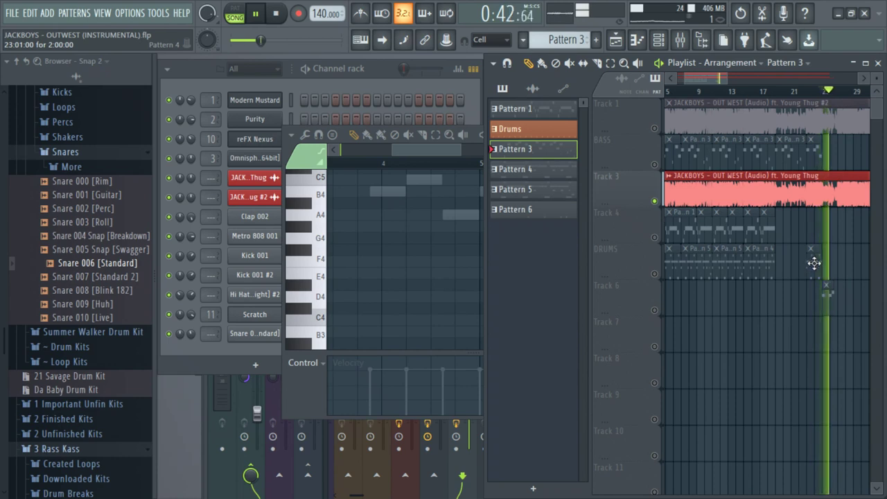
pyautogui.moveTo(814, 257); pyautogui.dragTo(828, 346)
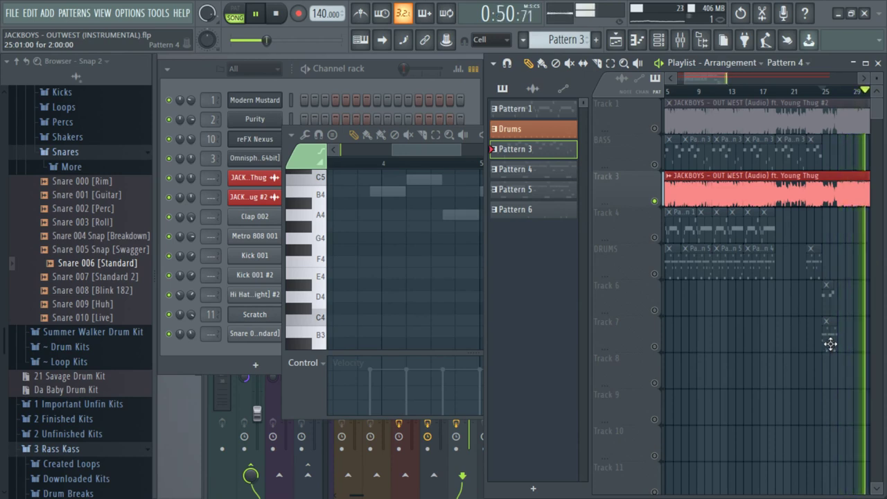
pyautogui.rightClick(620, 269)
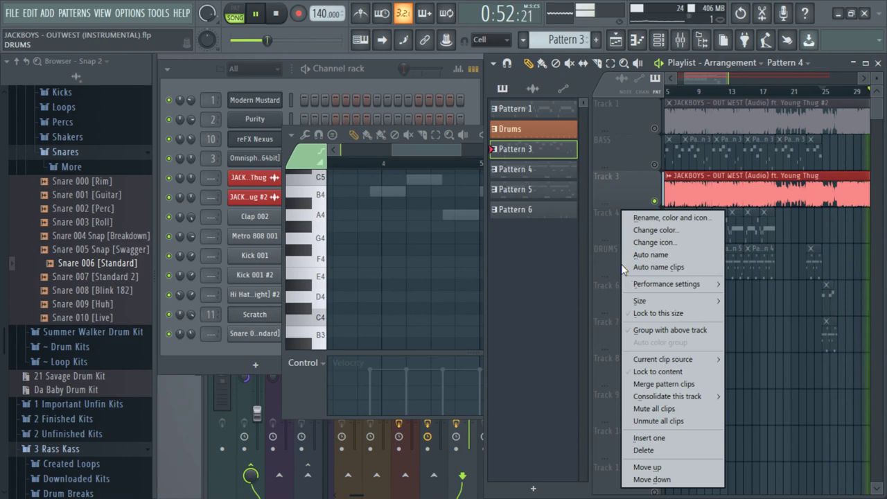
pyautogui.click(686, 438)
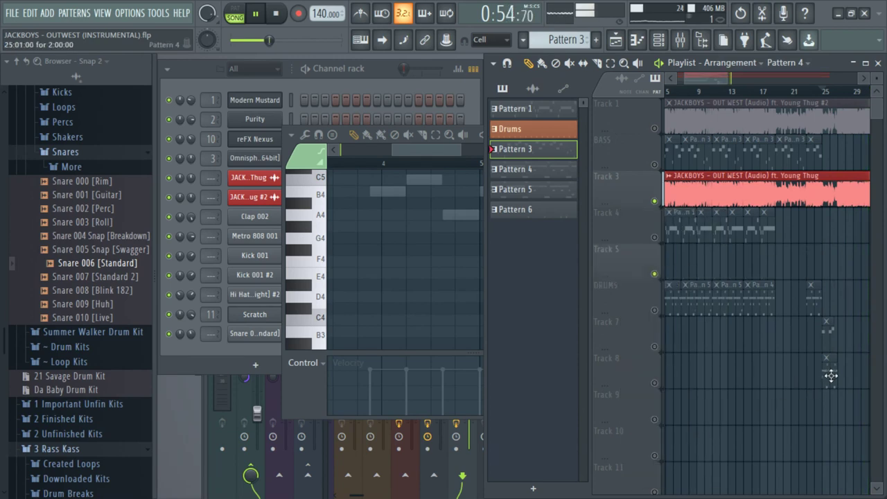
pyautogui.click(831, 257)
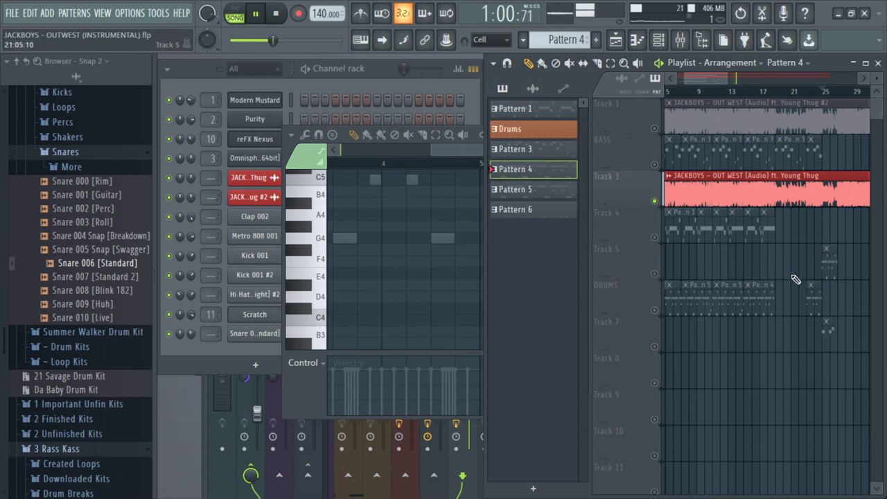
# - Place a four-bar Pattern 5 clip on Track 5 at bar 19 and replay the section
pyautogui.click(772, 91)
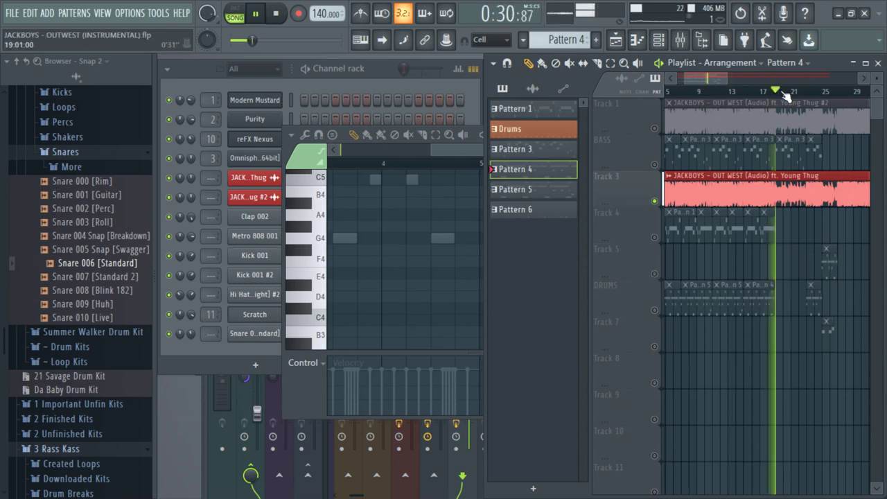
pyautogui.click(797, 92)
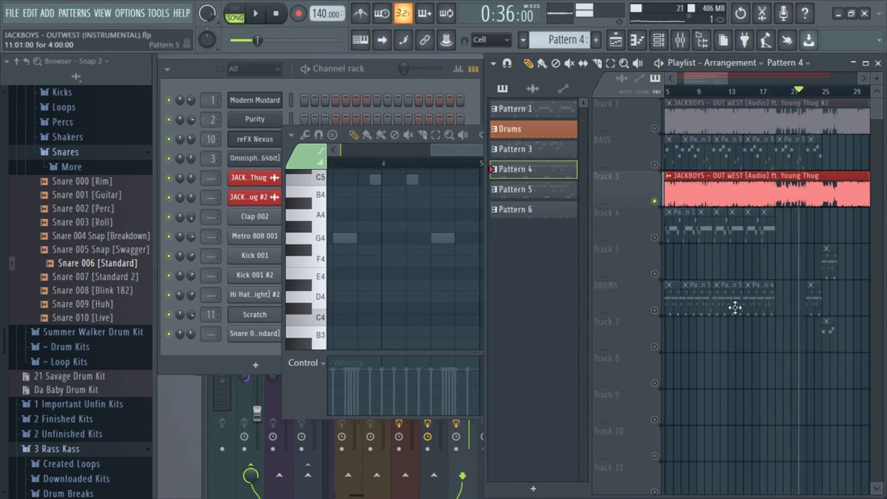
pyautogui.click(784, 247)
pyautogui.moveTo(784, 246); pyautogui.dragTo(793, 248)
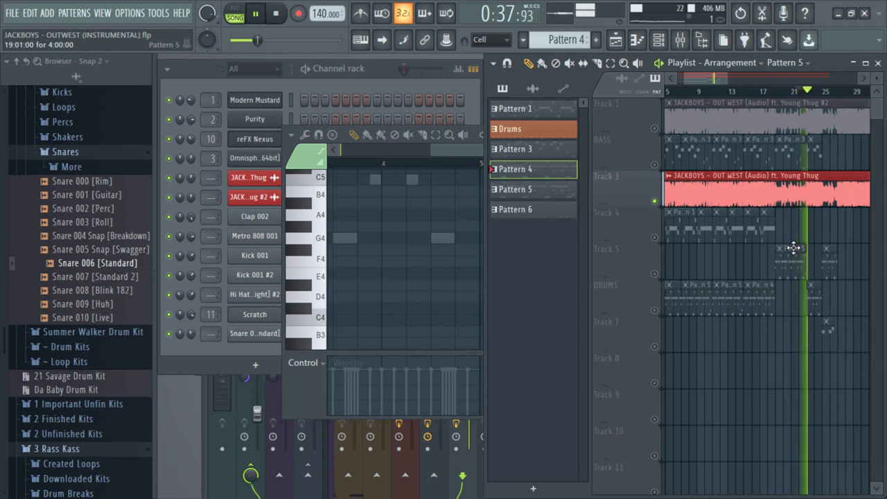
pyautogui.press('space')
pyautogui.press('space')
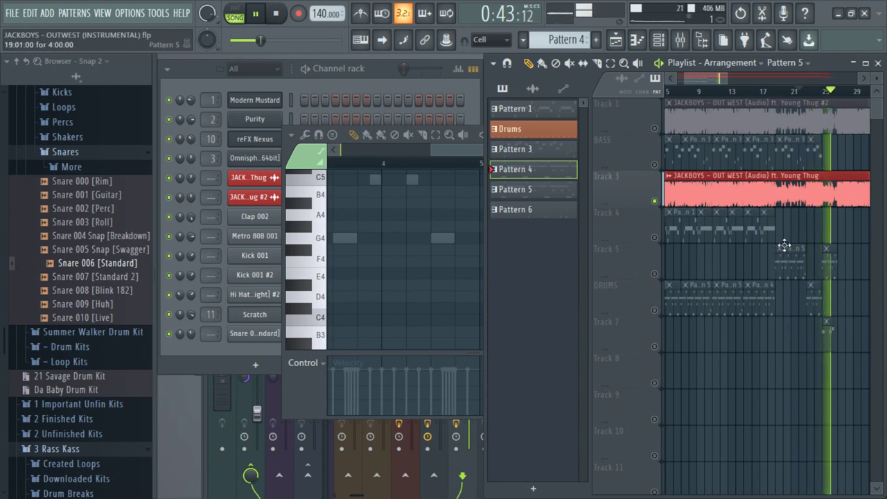
# - Insert a new track above the Track 3 reference audio and move the bar 19 Pattern 3 clip from BASS onto it
pyautogui.moveTo(715, 76); pyautogui.dragTo(725, 75)
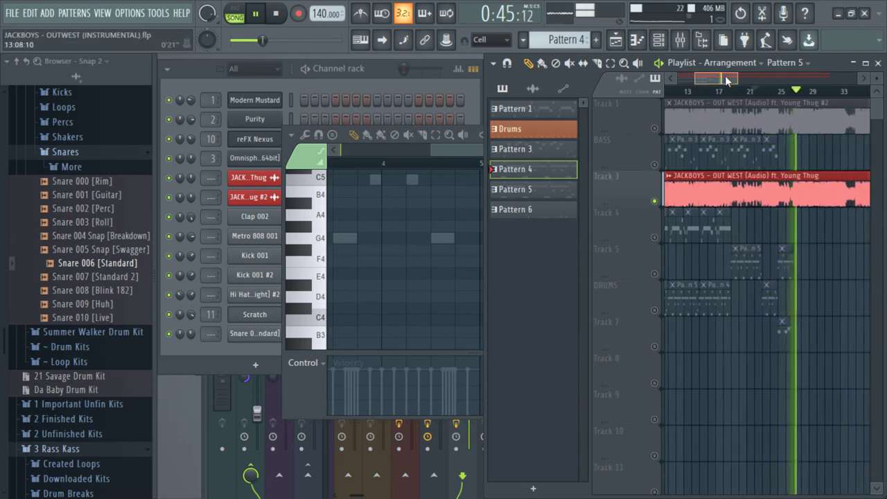
pyautogui.click(776, 91)
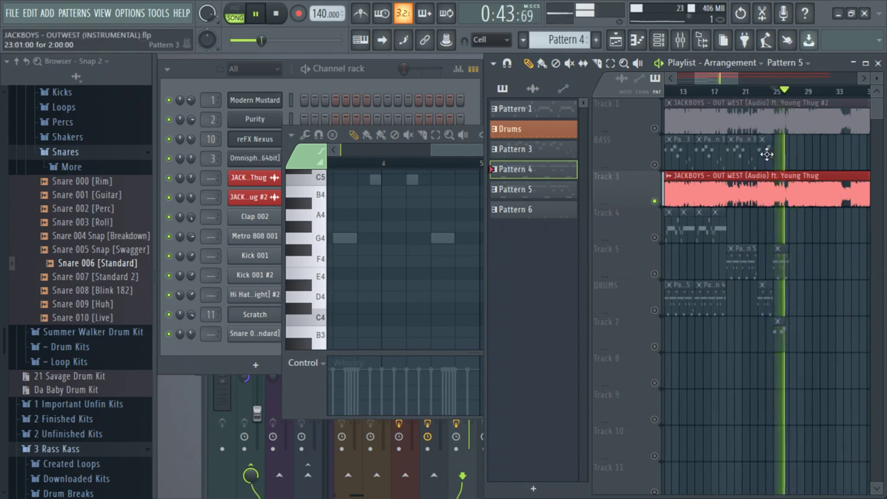
pyautogui.rightClick(615, 187)
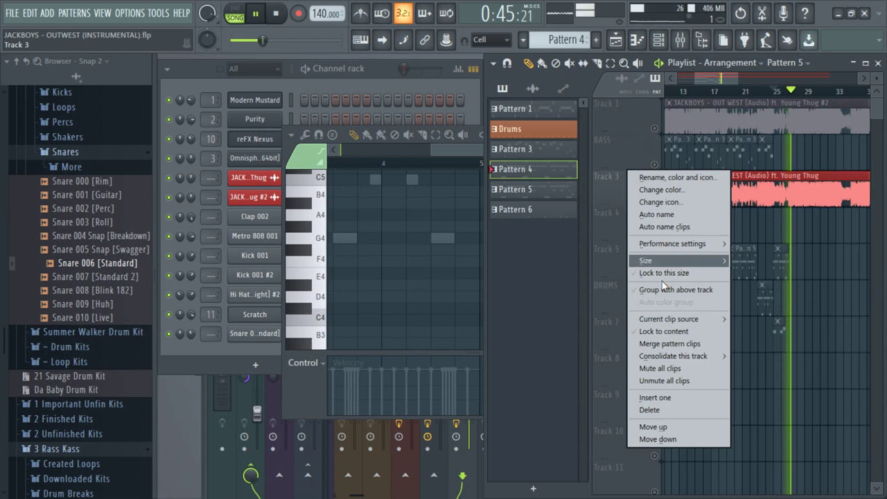
pyautogui.click(669, 399)
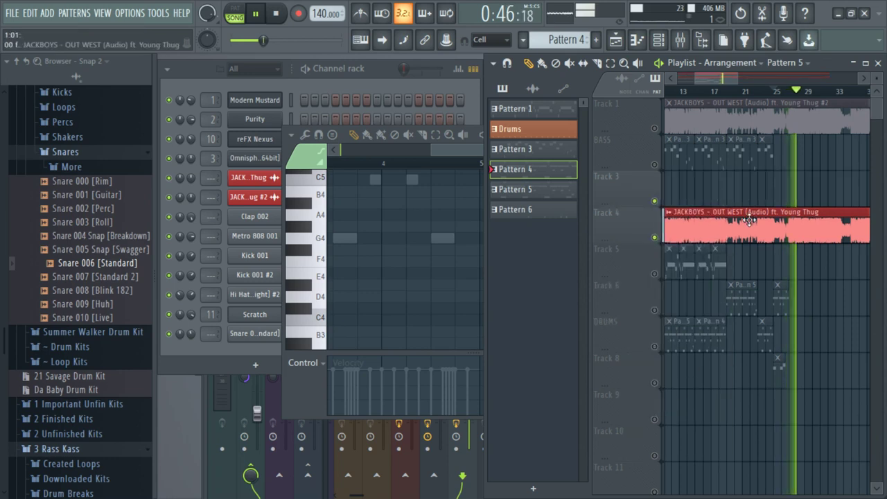
pyautogui.rightClick(742, 151)
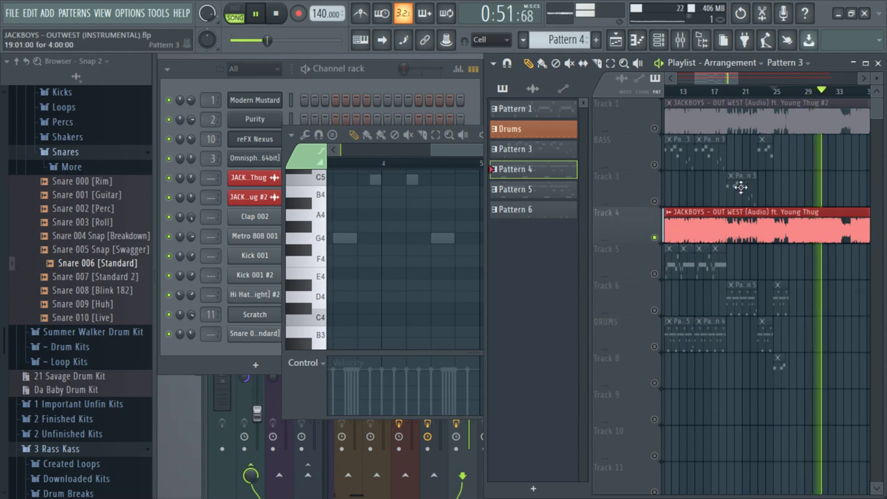
# - Add a Pattern 3 clip to Track 3 at bar 25 and shorten it to two bars
pyautogui.moveTo(780, 192); pyautogui.dragTo(795, 192)
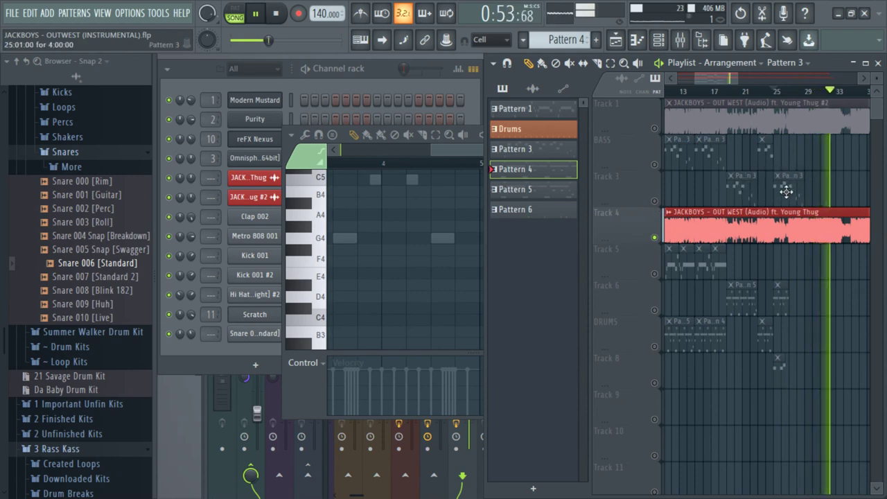
pyautogui.click(786, 191)
pyautogui.click(777, 92)
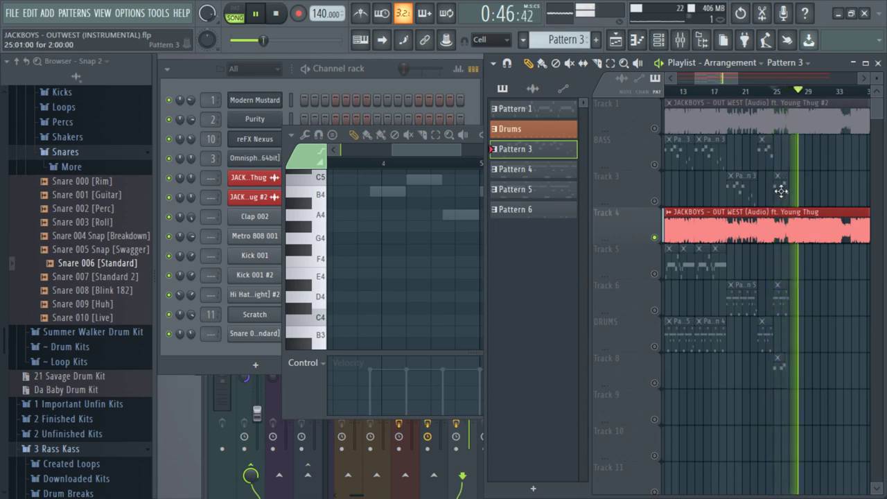
# - Check the clips around bars 25 to 27 against the reference audio, and save the project
pyautogui.click(770, 91)
pyautogui.moveTo(711, 79)
pyautogui.mouseDown()
pyautogui.moveTo(740, 79)
pyautogui.moveTo(721, 80)
pyautogui.mouseUp()
pyautogui.click(720, 91)
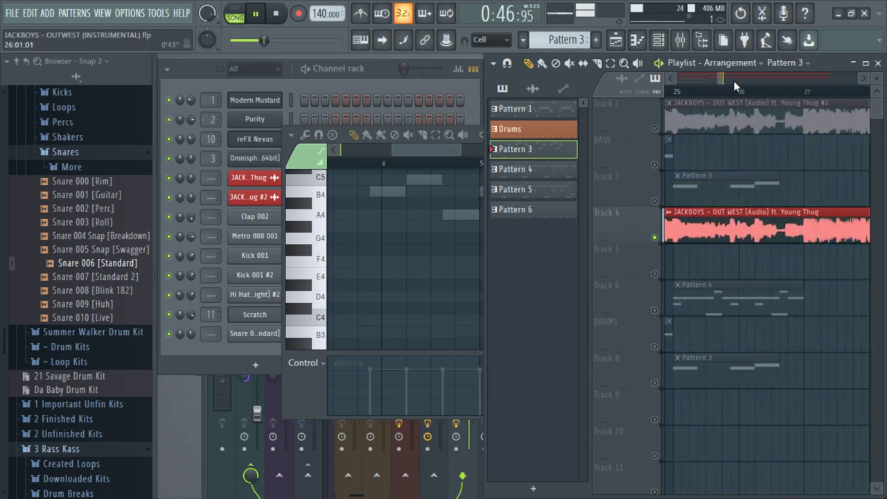
pyautogui.moveTo(723, 78); pyautogui.dragTo(691, 82)
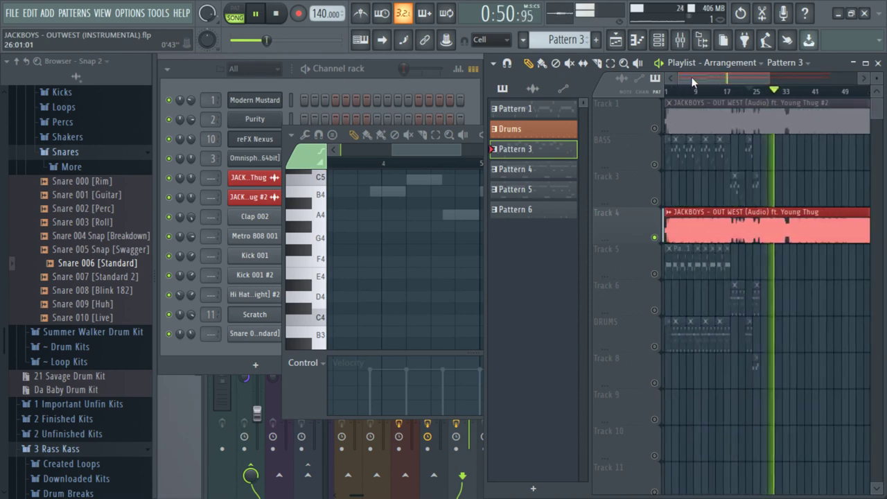
pyautogui.moveTo(770, 77); pyautogui.dragTo(738, 78)
pyautogui.hotkey('ctrl', 's')
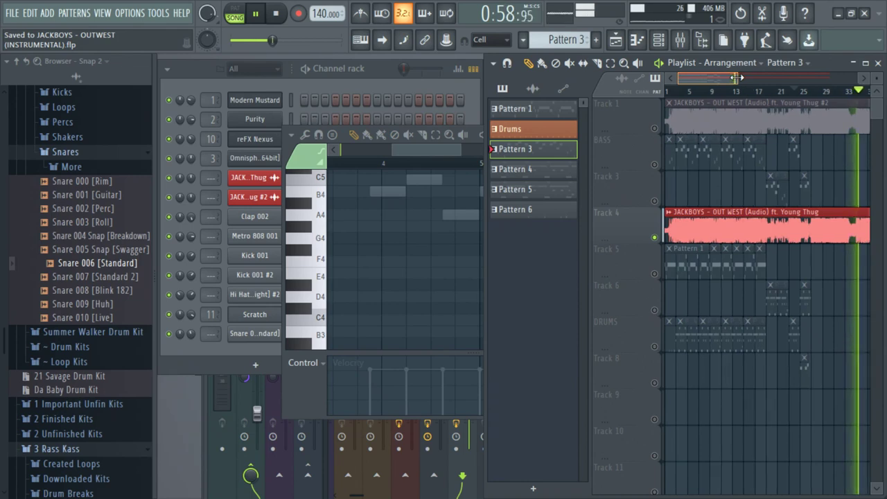
# - Color Track 3 and Track 6 blue
pyautogui.rightClick(620, 174)
pyautogui.click(638, 178)
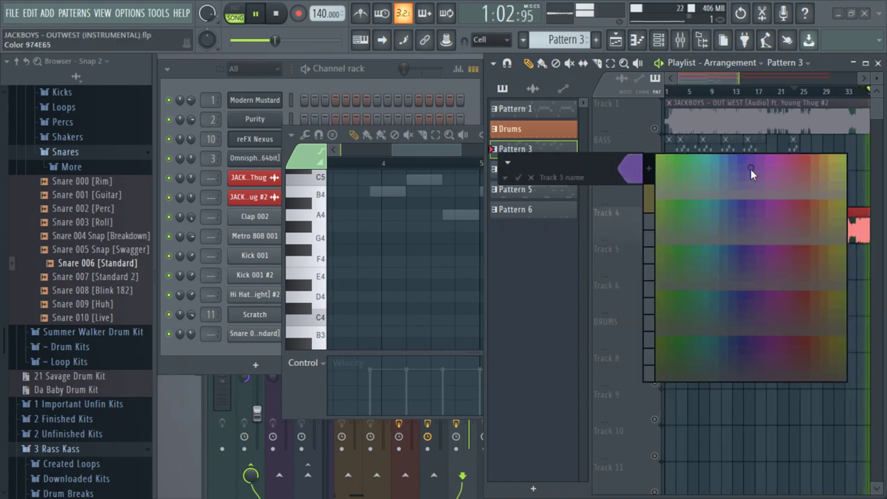
pyautogui.click(740, 160)
pyautogui.press('Return')
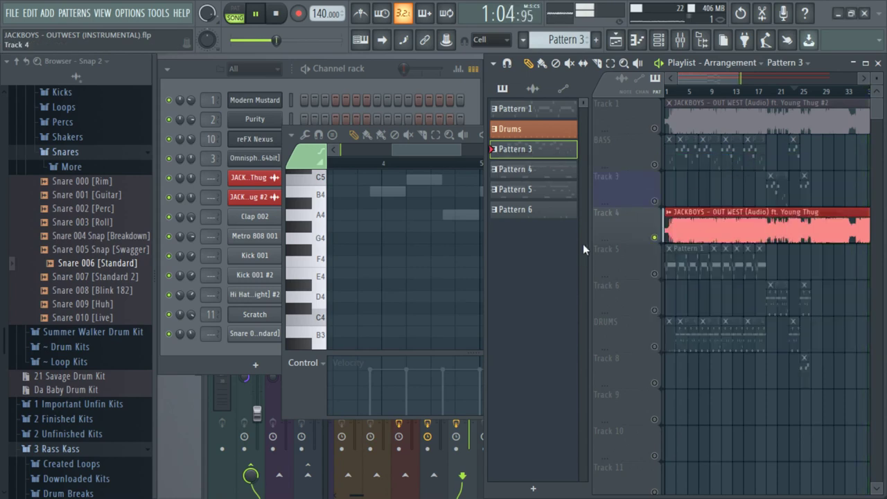
pyautogui.rightClick(634, 295)
pyautogui.click(652, 219)
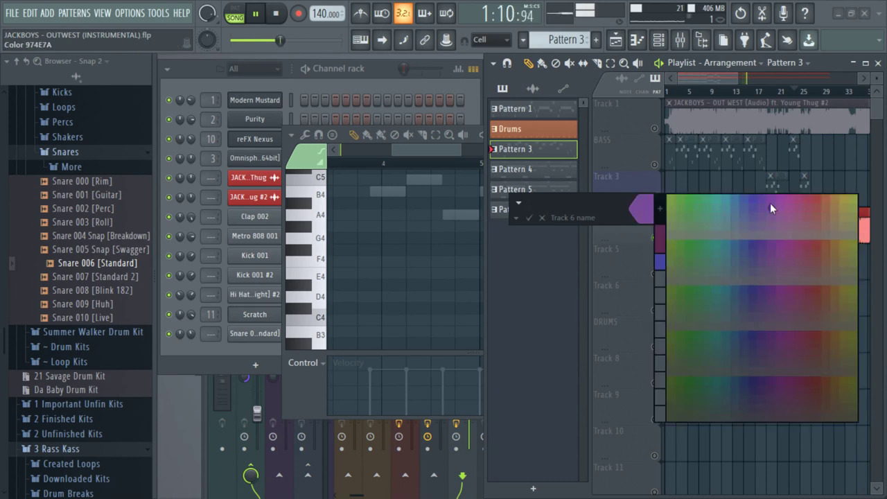
pyautogui.click(754, 201)
pyautogui.press('Return')
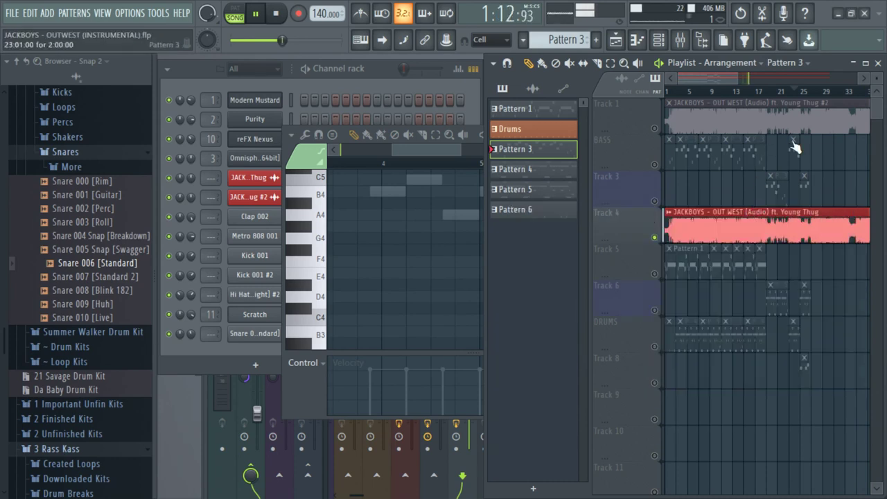
# - Replay from bar 19 and color Track 8 and Track 9 red
pyautogui.click(769, 95)
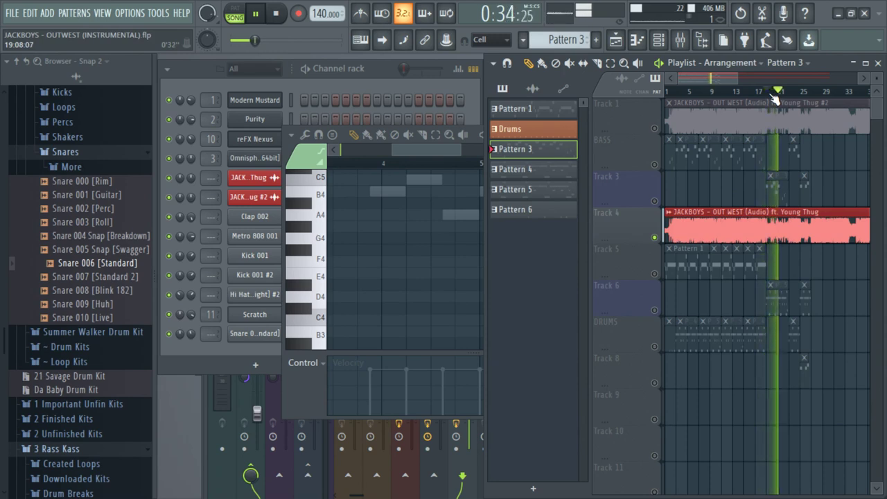
pyautogui.scroll(-3, 776, 245)
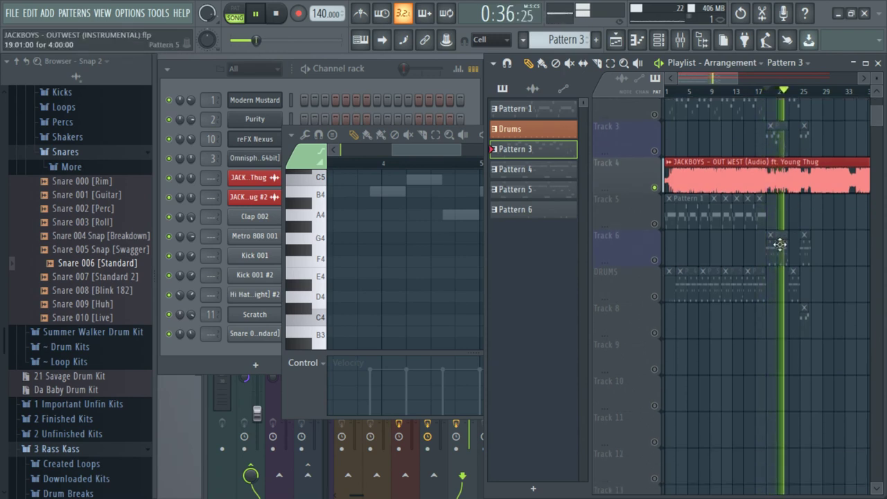
pyautogui.rightClick(631, 208)
pyautogui.click(665, 215)
pyautogui.click(646, 220)
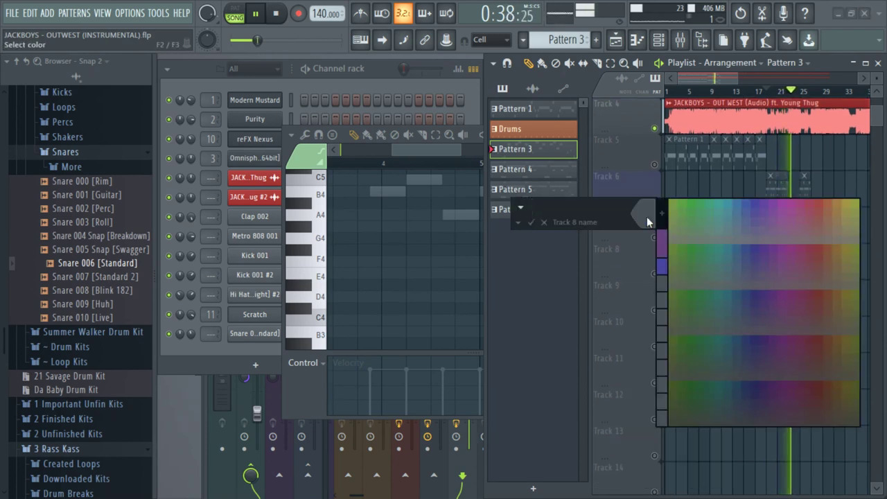
pyautogui.click(818, 204)
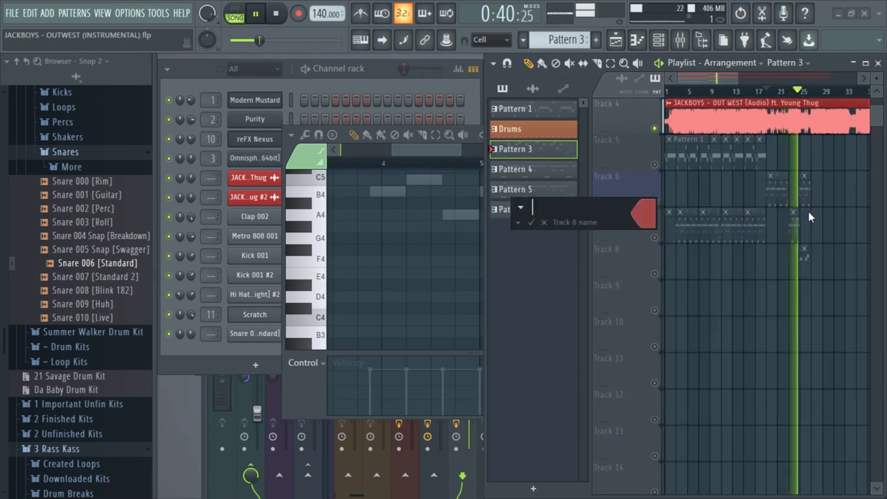
pyautogui.press('Return')
pyautogui.rightClick(639, 295)
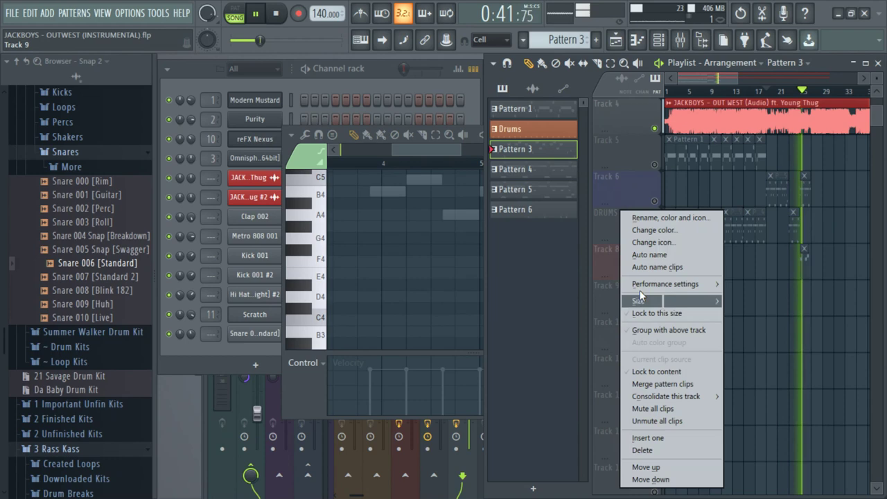
pyautogui.click(670, 219)
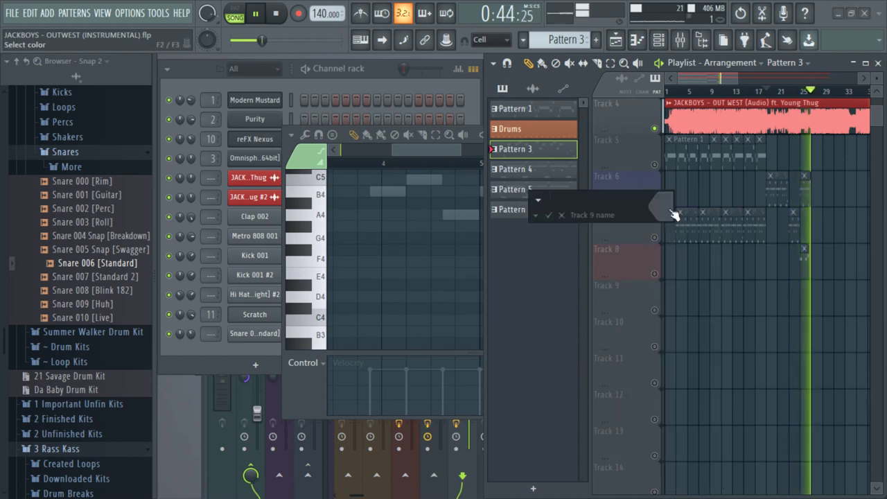
pyautogui.click(665, 208)
pyautogui.click(837, 198)
pyautogui.press('Return')
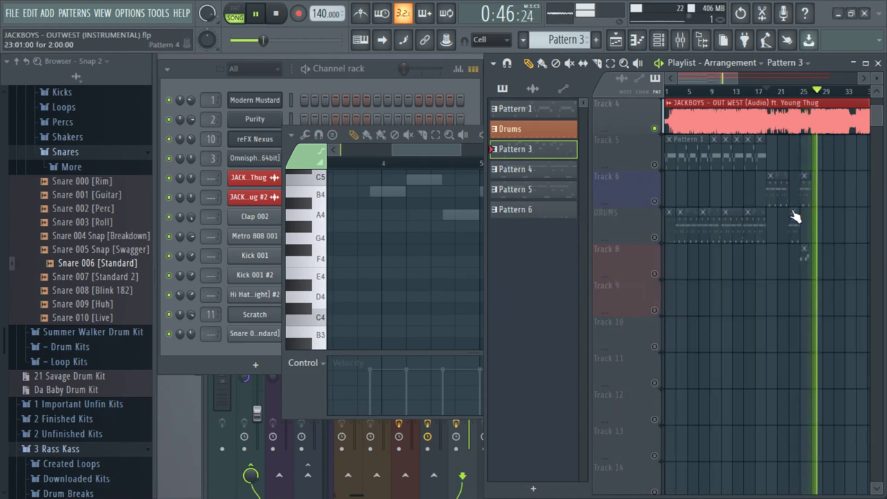
# - Remove the Pattern 3 clip at bar 25 on Track 8, and name Track 3 BASS
pyautogui.scroll(2, 808, 310)
pyautogui.scroll(1, 808, 310)
pyautogui.scroll(-1, 808, 306)
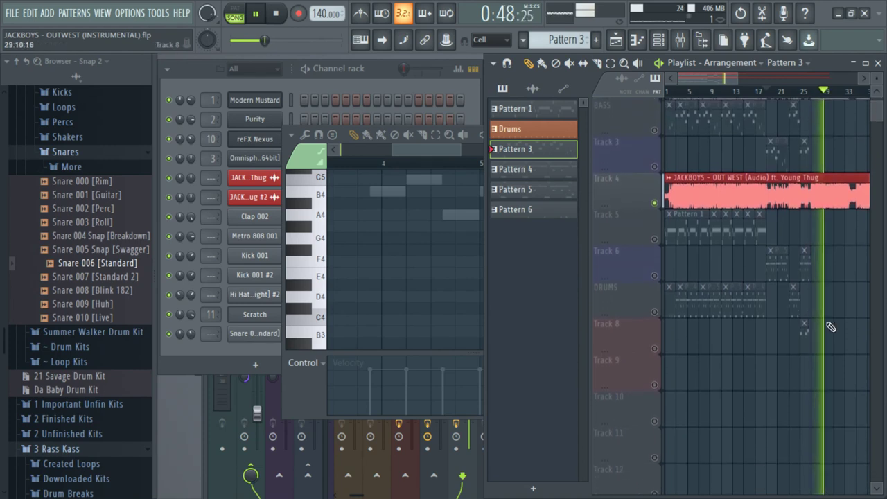
pyautogui.scroll(1, 808, 340)
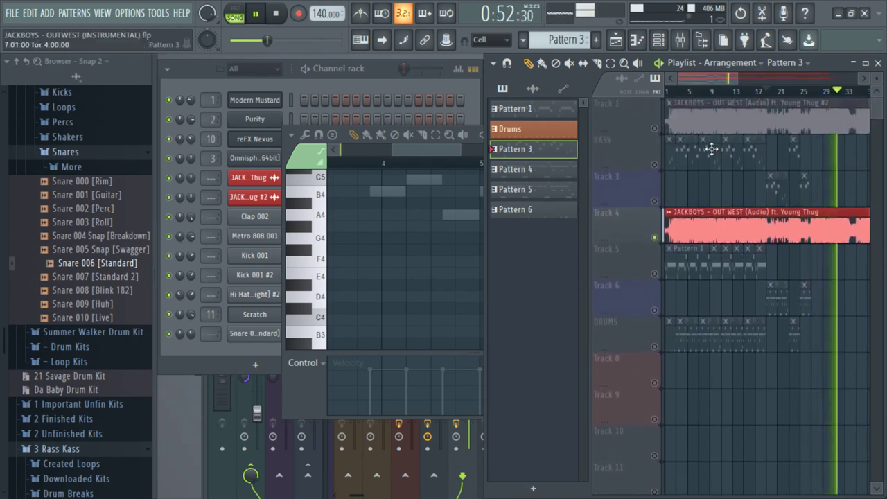
pyautogui.rightClick(632, 172)
pyautogui.click(648, 179)
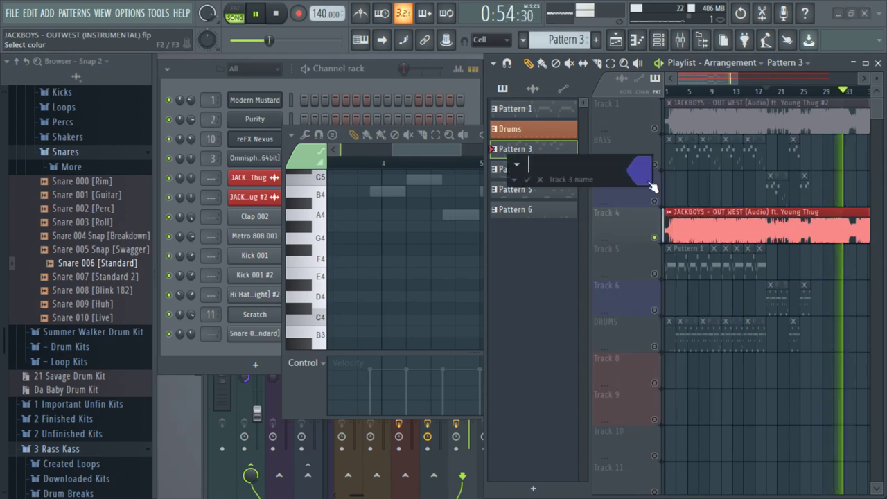
pyautogui.write('BASS')
pyautogui.press('Return')
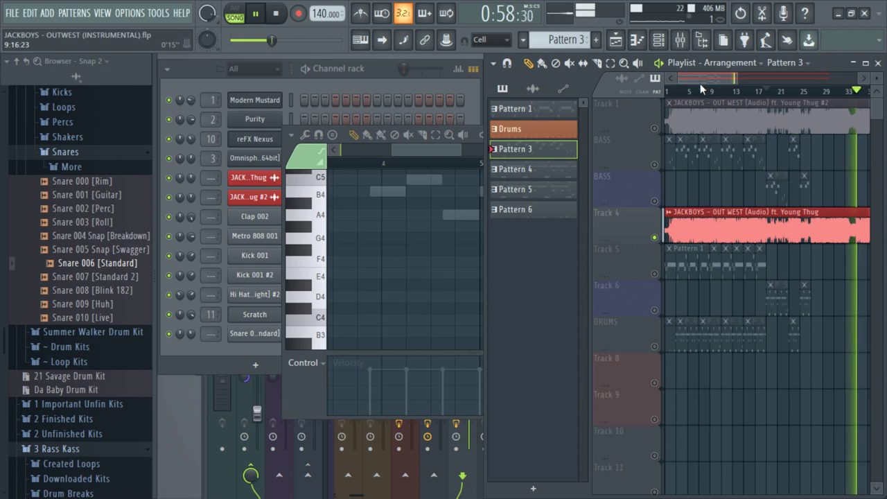
# - Mute the reference audio on Track 4, restore the other tracks, replay the arrangement from the start and save the project
pyautogui.press('space')
pyautogui.press('space')
pyautogui.rightClick(654, 237)
pyautogui.click(654, 237)
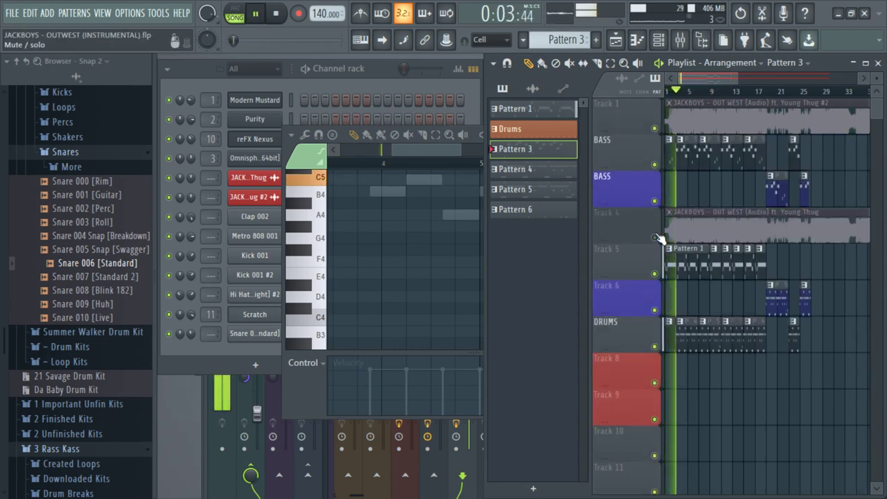
pyautogui.moveTo(738, 79); pyautogui.dragTo(689, 82)
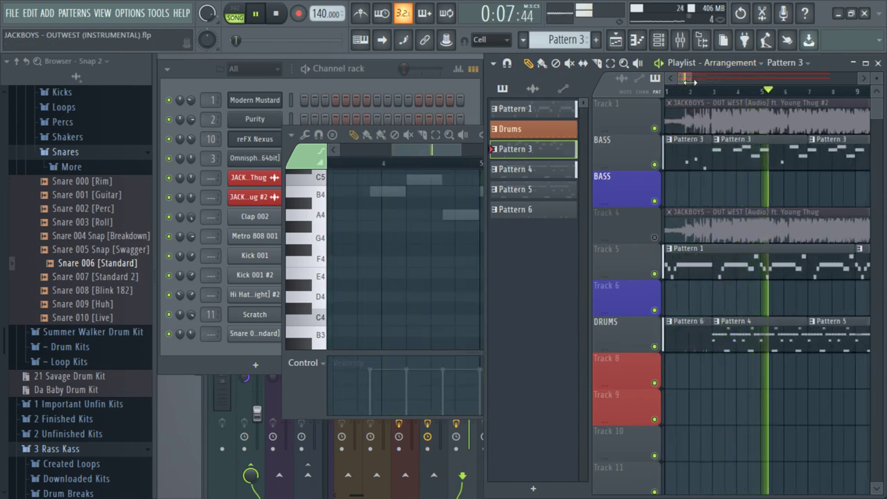
pyautogui.moveTo(690, 82); pyautogui.dragTo(717, 87)
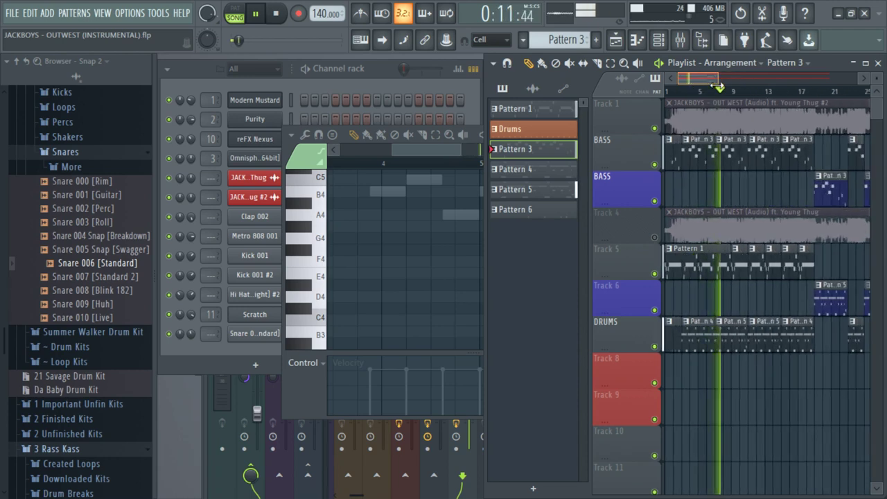
pyautogui.hotkey('ctrl', 's')
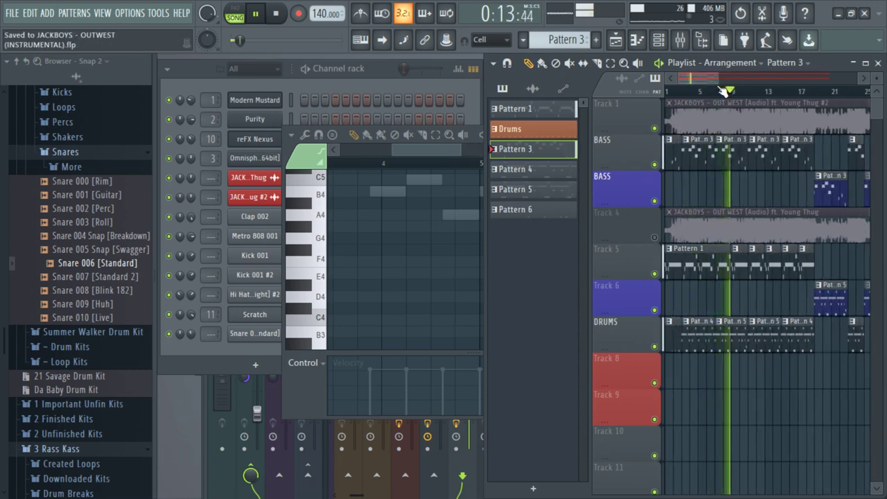
# - Raise the master level in the mixer to about -2.7 dB
pyautogui.click(679, 41)
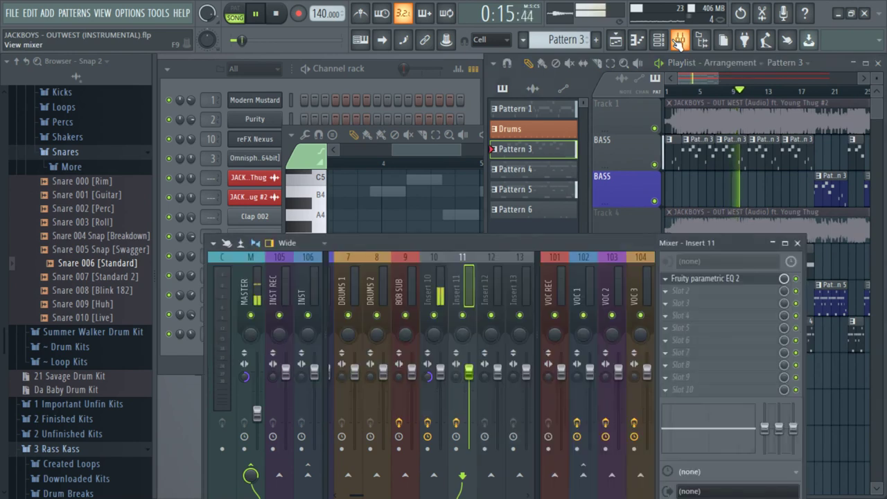
pyautogui.moveTo(251, 410); pyautogui.dragTo(240, 374)
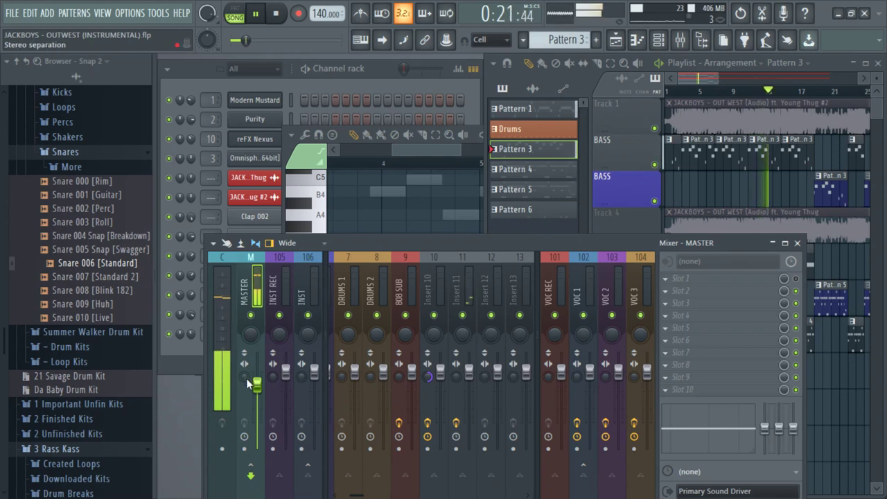
pyautogui.moveTo(261, 390); pyautogui.dragTo(260, 386)
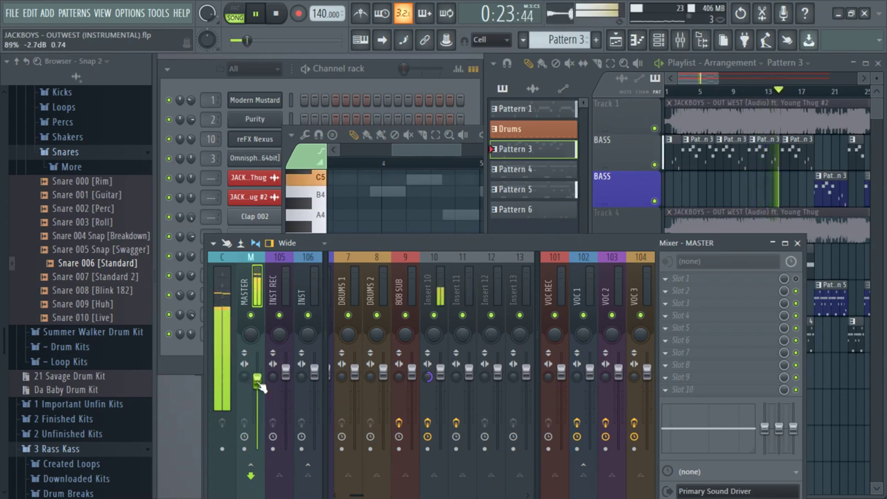
# - Compare the instrumental with the reference audio by soloing Track 4 from the start, then restore the other tracks
pyautogui.moveTo(701, 79); pyautogui.dragTo(712, 78)
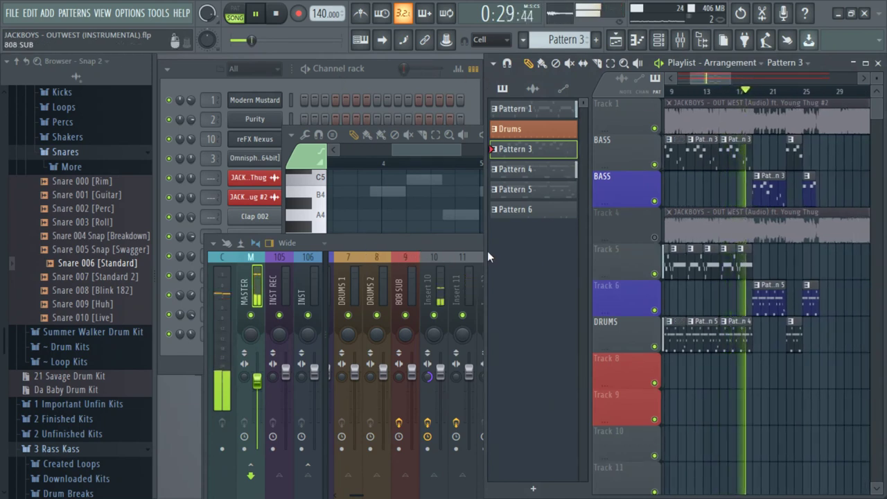
pyautogui.press('space')
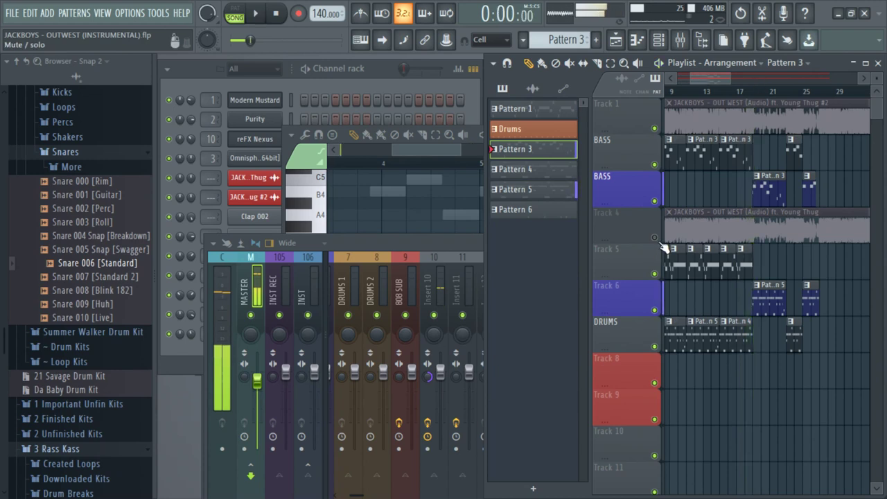
pyautogui.rightClick(655, 238)
pyautogui.press('space')
pyautogui.scroll(5, 718, 81)
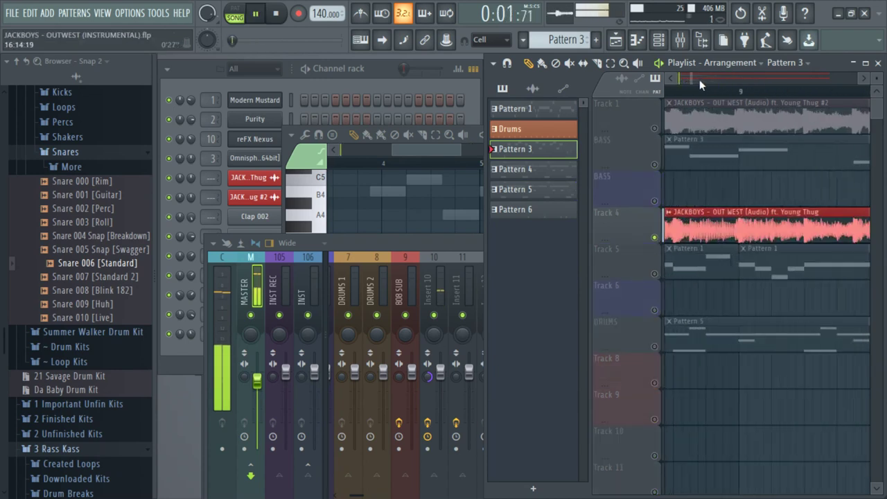
pyautogui.scroll(-5, 696, 80)
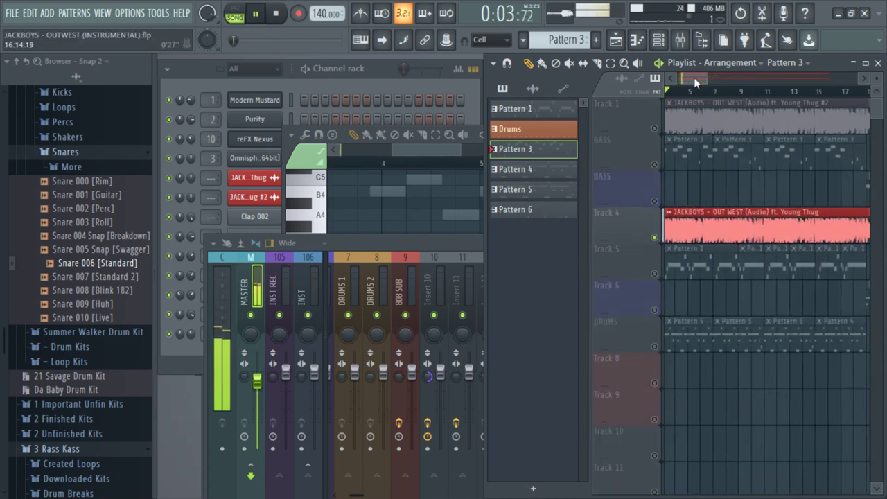
pyautogui.rightClick(654, 238)
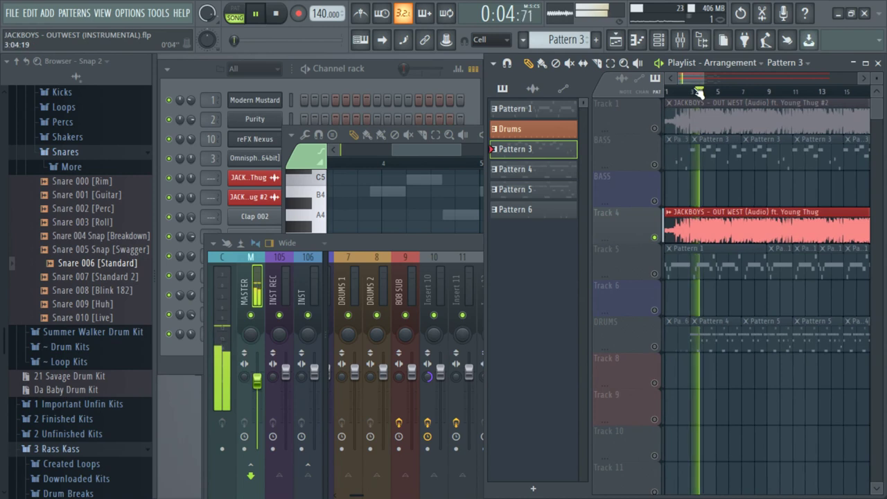
pyautogui.rightClick(655, 238)
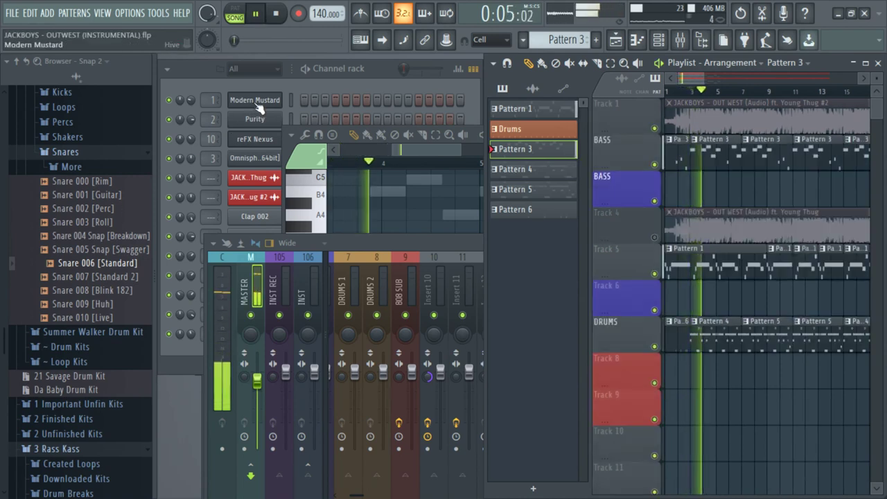
# - With the channel rack in front, compare the opening bars again by alternating the soloed Track 4 reference with the instrumental
pyautogui.click(366, 76)
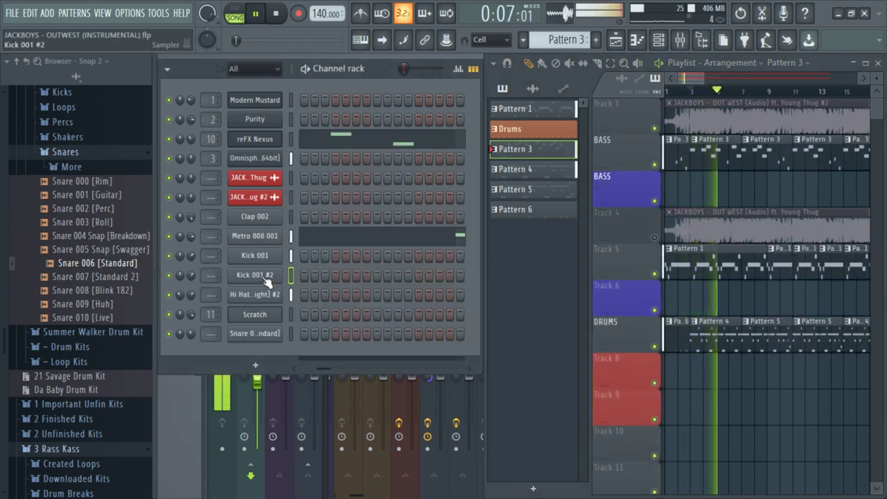
pyautogui.press('space')
pyautogui.rightClick(659, 245)
pyautogui.rightClick(656, 238)
pyautogui.press('space')
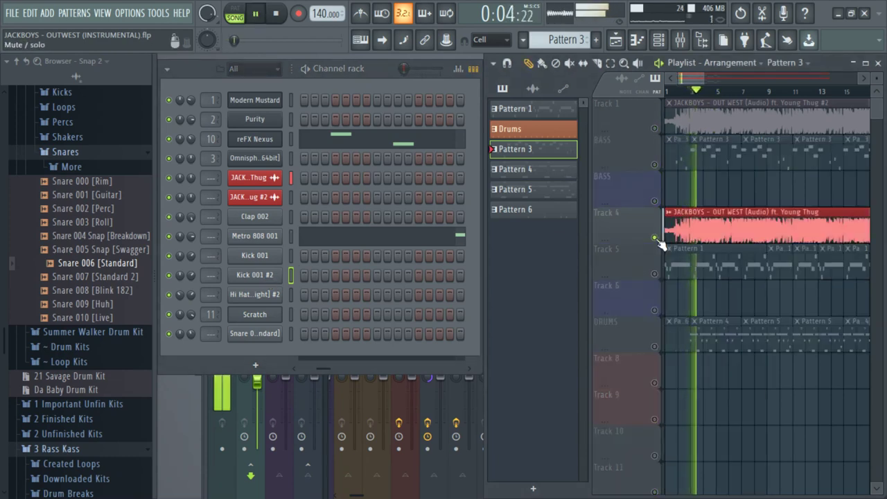
pyautogui.press('space')
pyautogui.rightClick(655, 238)
pyautogui.click(655, 237)
pyautogui.press('space')
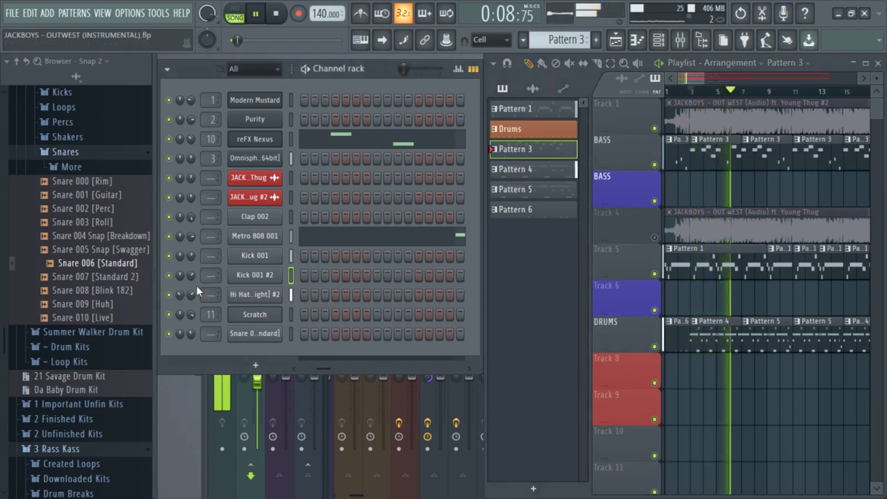
# - Turn on the master filter of the reFX Nexus bass on Insert 10 and lower its cutoff
pyautogui.click(680, 42)
pyautogui.click(430, 281)
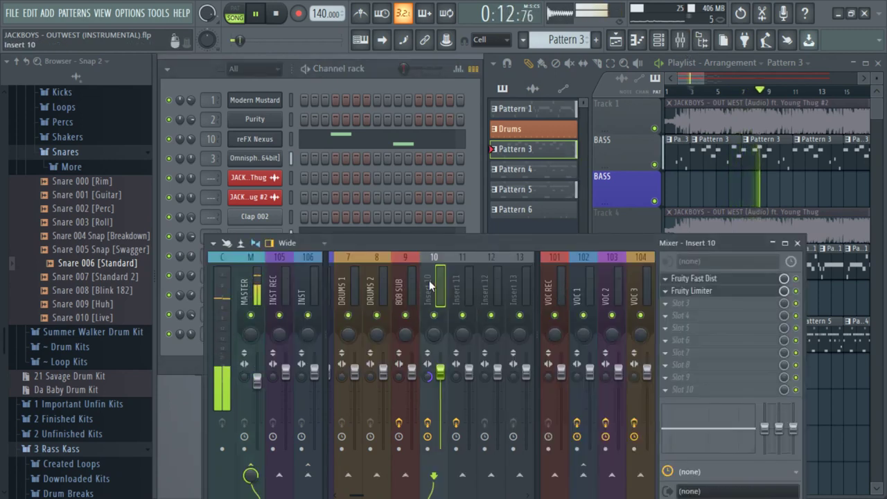
pyautogui.click(275, 142)
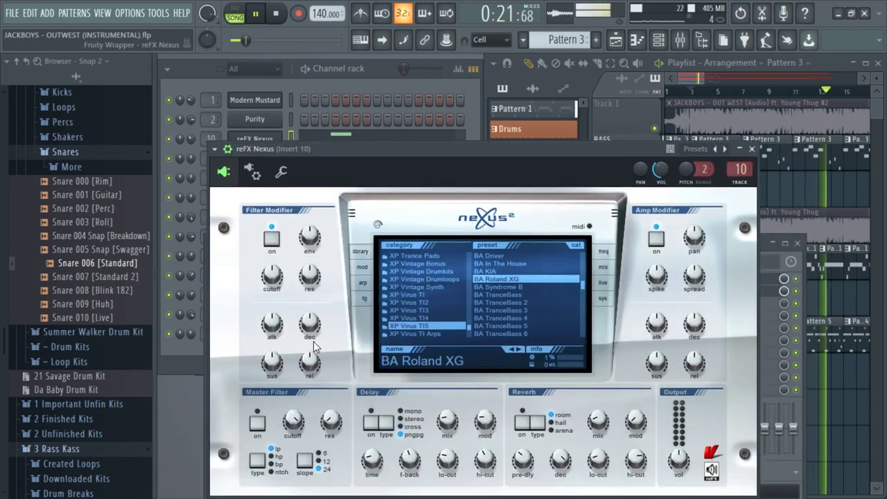
pyautogui.click(257, 422)
pyautogui.moveTo(293, 422); pyautogui.dragTo(285, 453)
pyautogui.moveTo(286, 436)
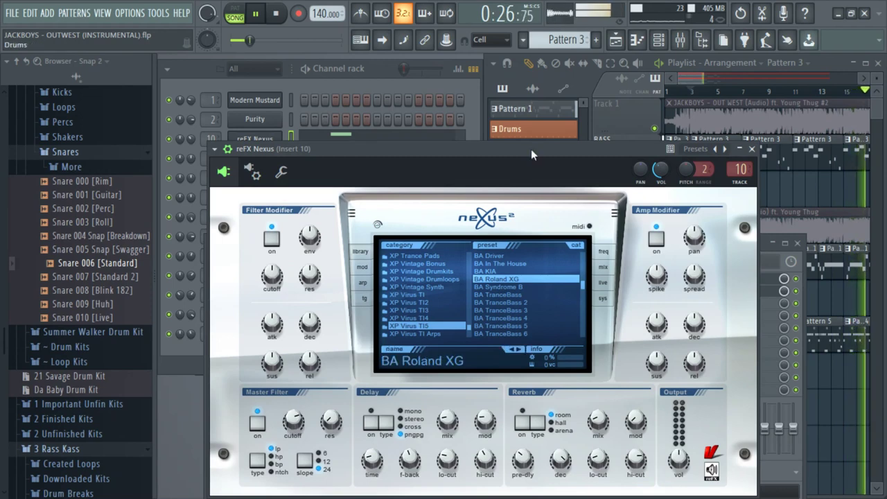
# - Replay from the opening bars and examine the phaser and ensemble effect settings of the BA Roland XG bass in Nexus
pyautogui.click(605, 285)
pyautogui.click(607, 254)
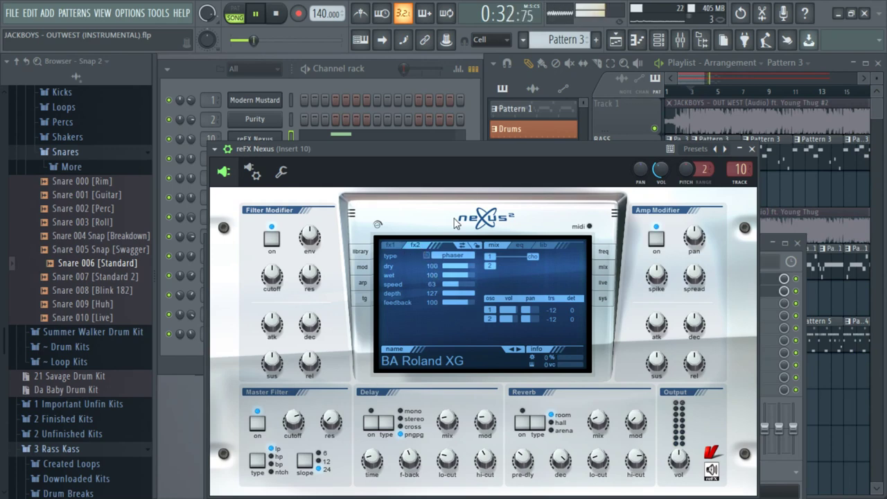
pyautogui.moveTo(729, 92); pyautogui.dragTo(684, 103)
pyautogui.click(684, 103)
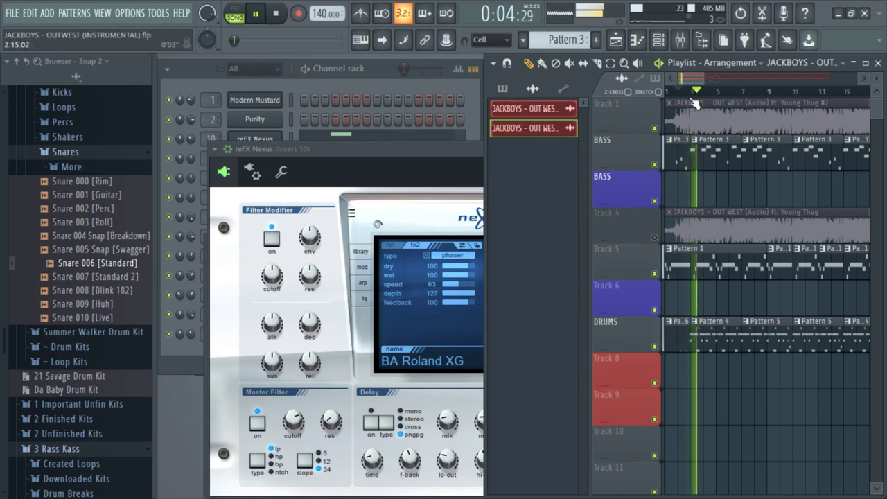
pyautogui.moveTo(407, 177); pyautogui.dragTo(411, 139)
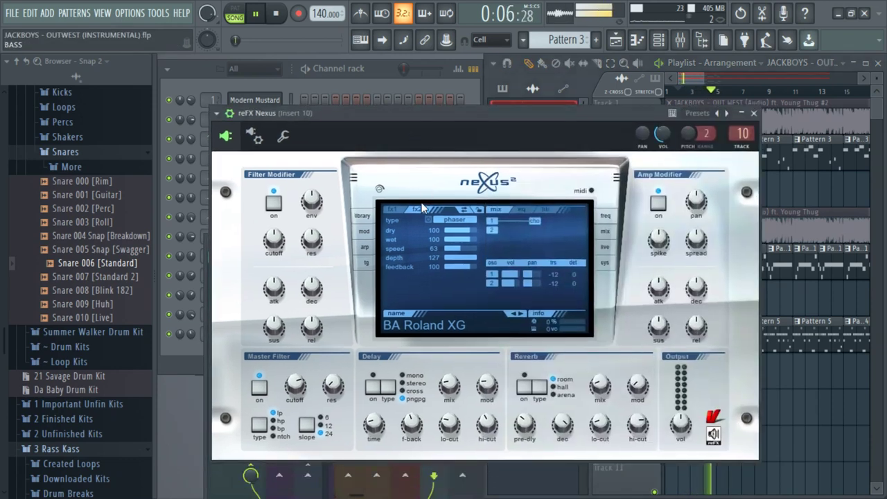
pyautogui.click(388, 210)
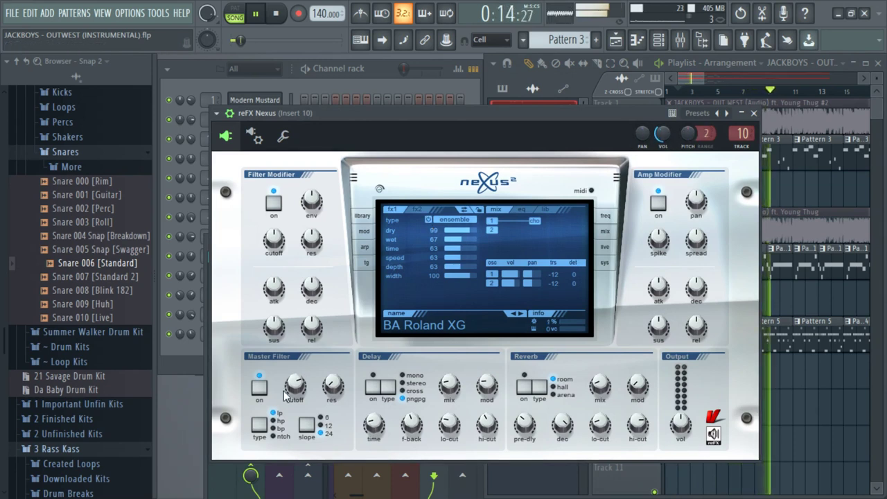
# - Set the Nexus master filter cutoff to 59 and save the project
pyautogui.moveTo(295, 384); pyautogui.dragTo(295, 425)
pyautogui.moveTo(291, 383)
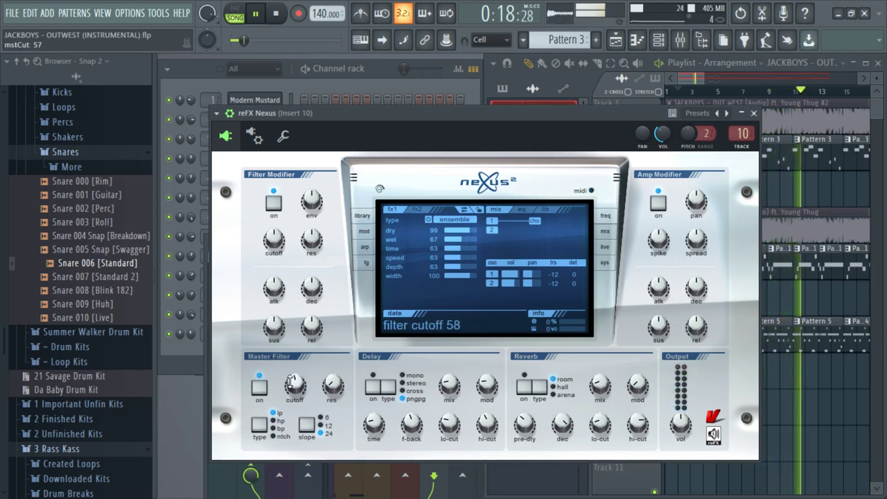
pyautogui.moveTo(291, 383); pyautogui.dragTo(291, 381)
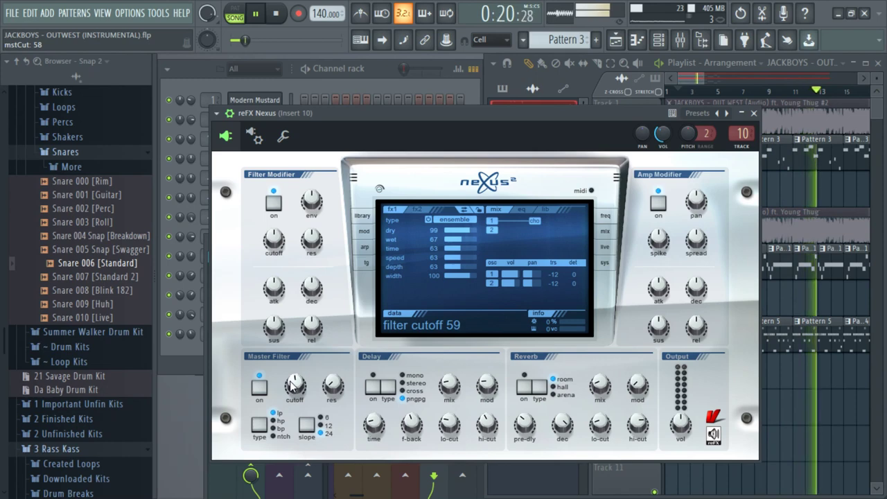
pyautogui.hotkey('ctrl', 's')
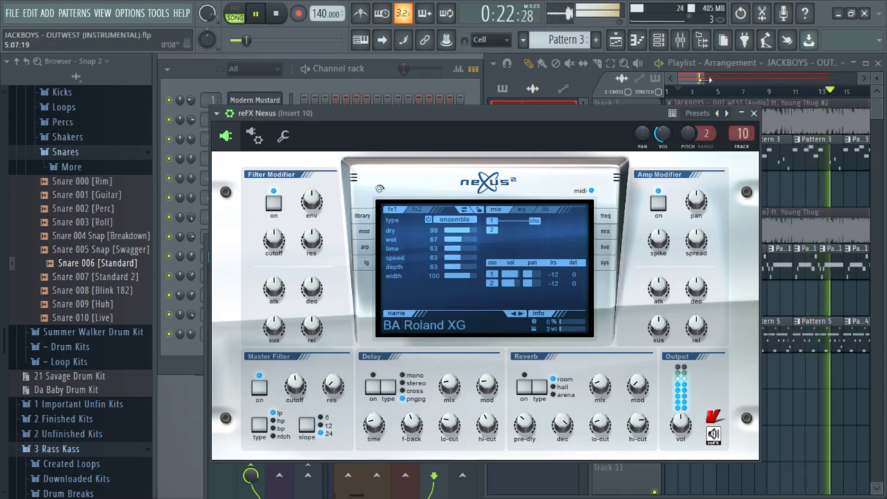
pyautogui.moveTo(703, 78); pyautogui.dragTo(721, 78)
pyautogui.moveTo(377, 148); pyautogui.dragTo(380, 130)
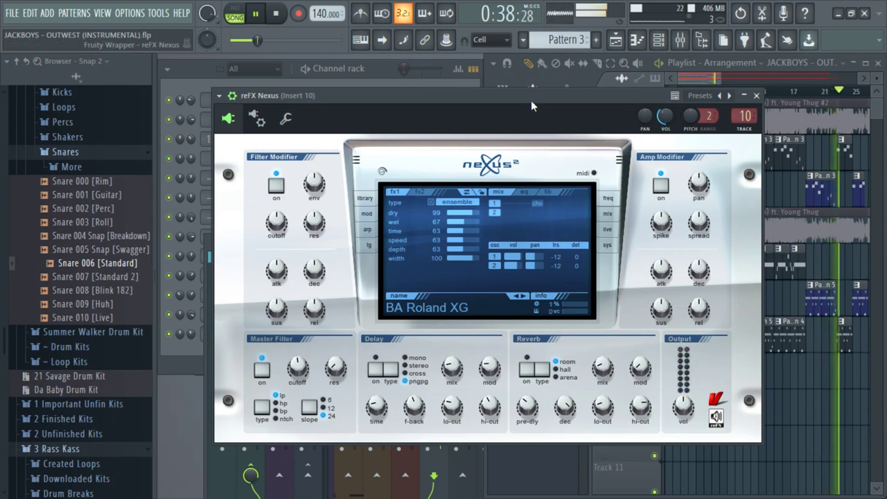
pyautogui.moveTo(704, 75); pyautogui.dragTo(725, 82)
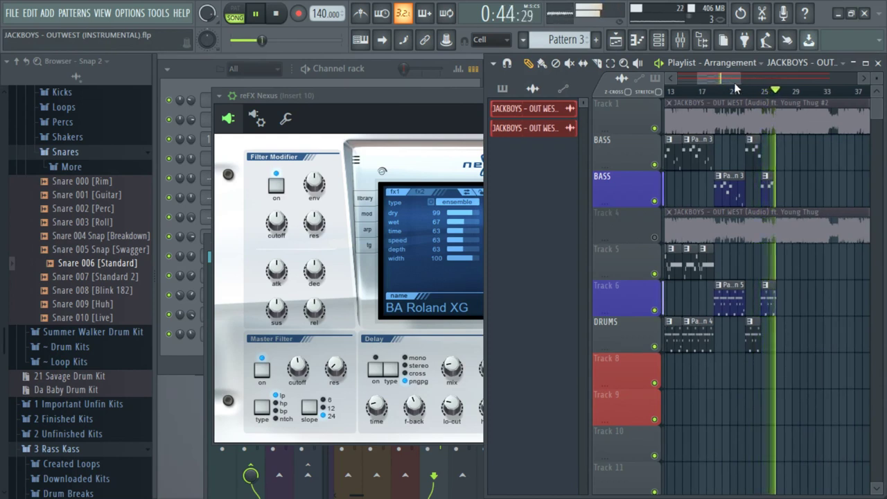
# - Compare the soloed reference audio on Track 4 with the full arrangement around bars 25 to 27
pyautogui.moveTo(740, 80); pyautogui.dragTo(721, 80)
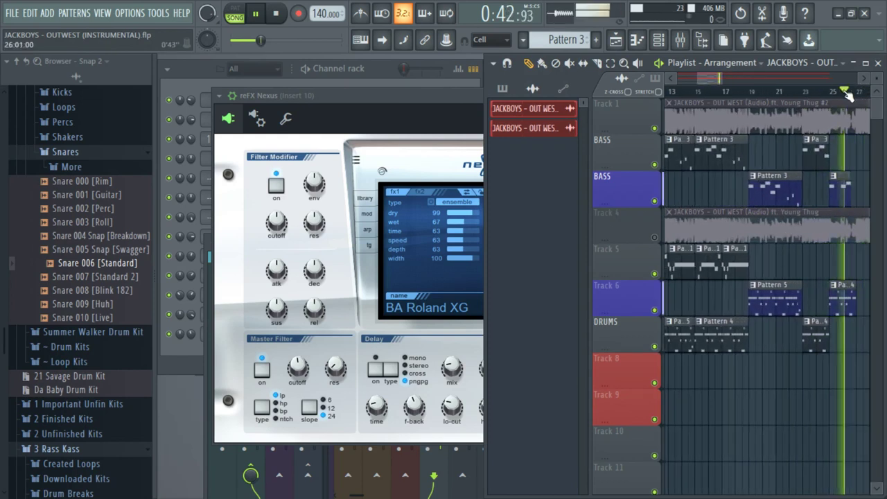
pyautogui.rightClick(654, 237)
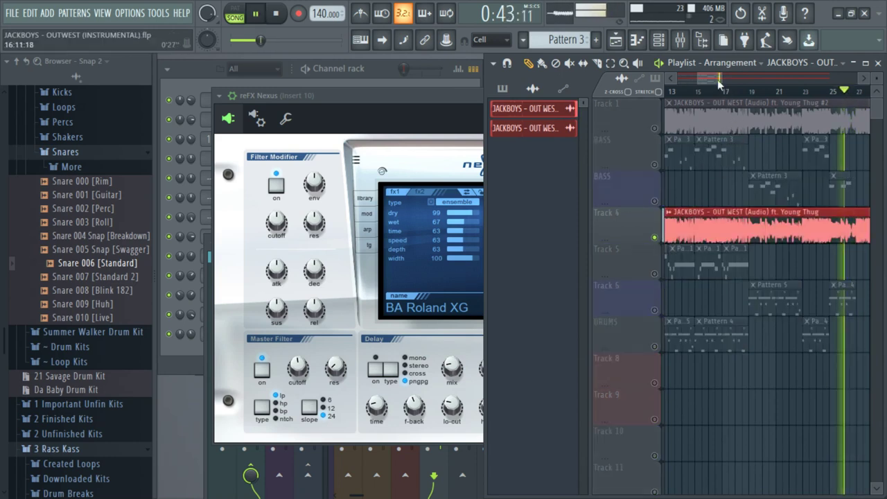
pyautogui.moveTo(742, 78); pyautogui.dragTo(722, 78)
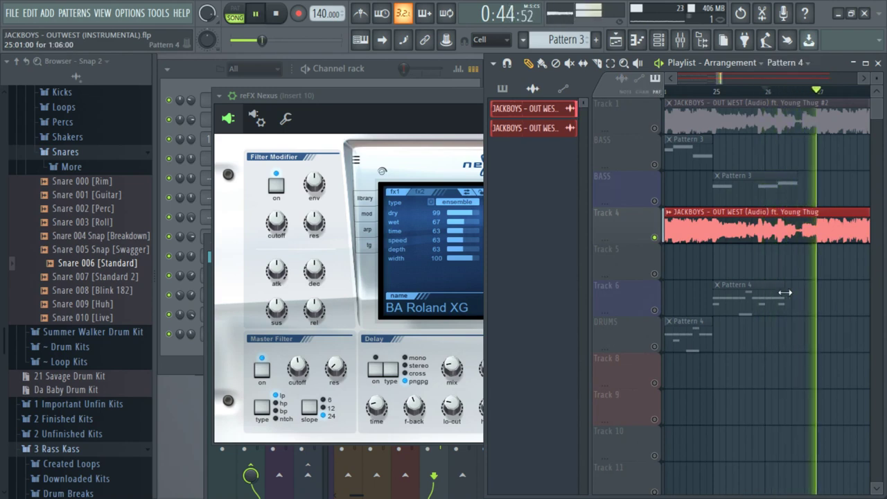
pyautogui.press('space')
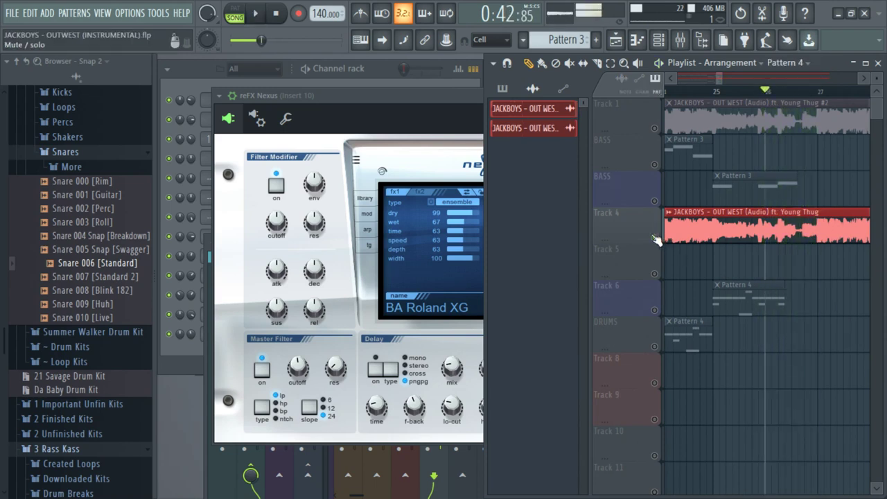
pyautogui.click(654, 237)
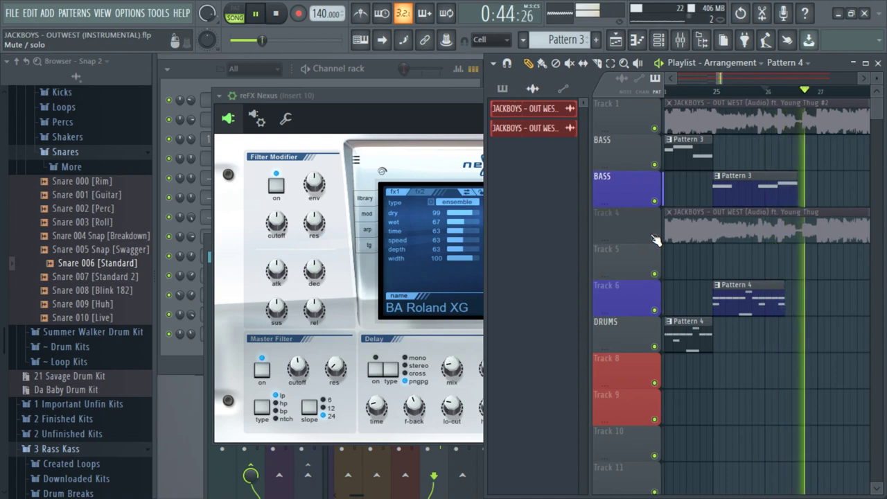
pyautogui.press('space')
pyautogui.rightClick(654, 238)
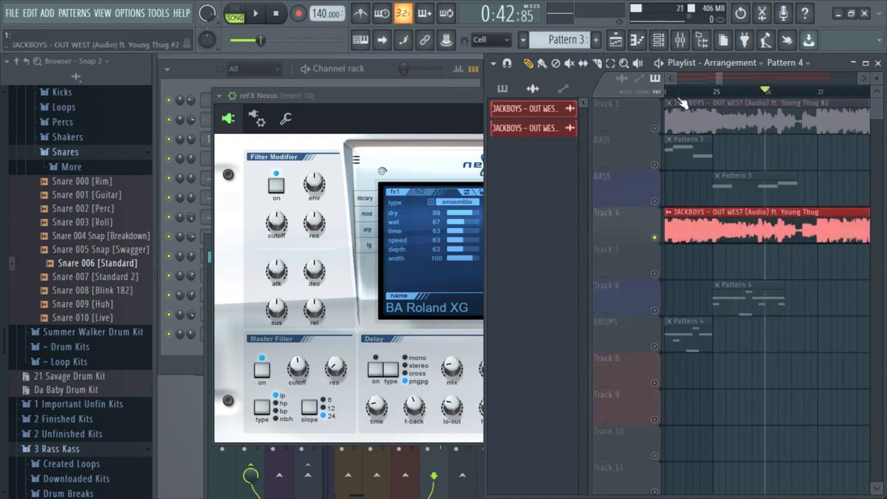
# - Play the soloed Track 4 reference audio from about bar 9 and save the project
pyautogui.moveTo(713, 78); pyautogui.dragTo(710, 97)
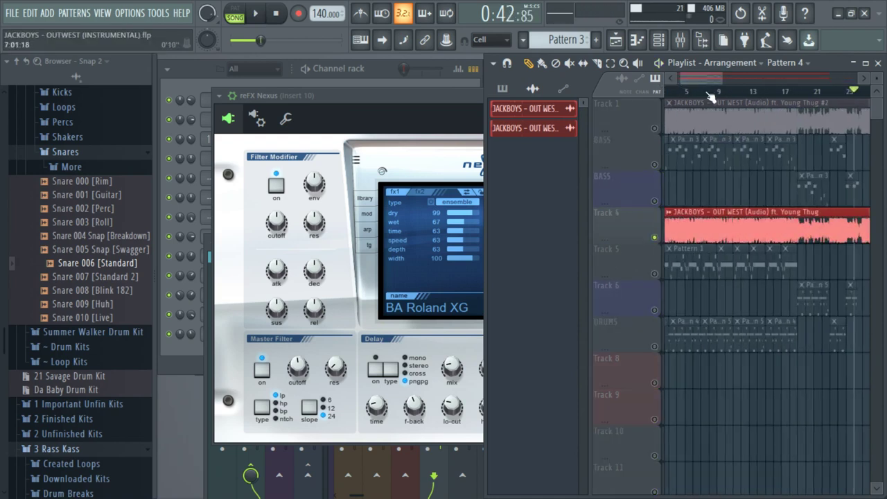
pyautogui.press('space')
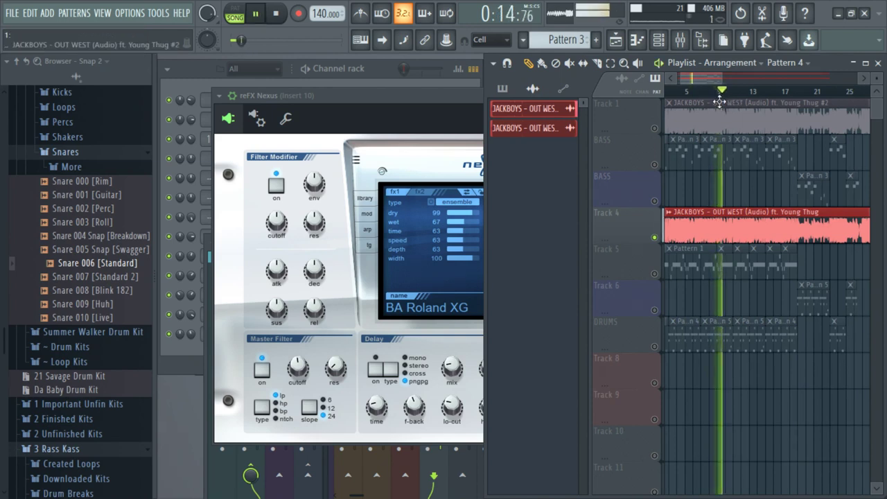
pyautogui.moveTo(723, 79); pyautogui.dragTo(704, 81)
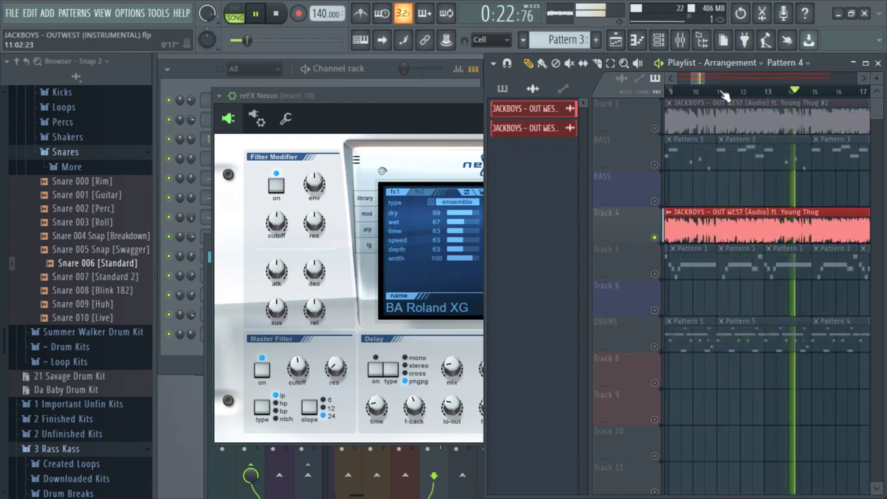
pyautogui.click(725, 95)
pyautogui.hotkey('ctrl', 's')
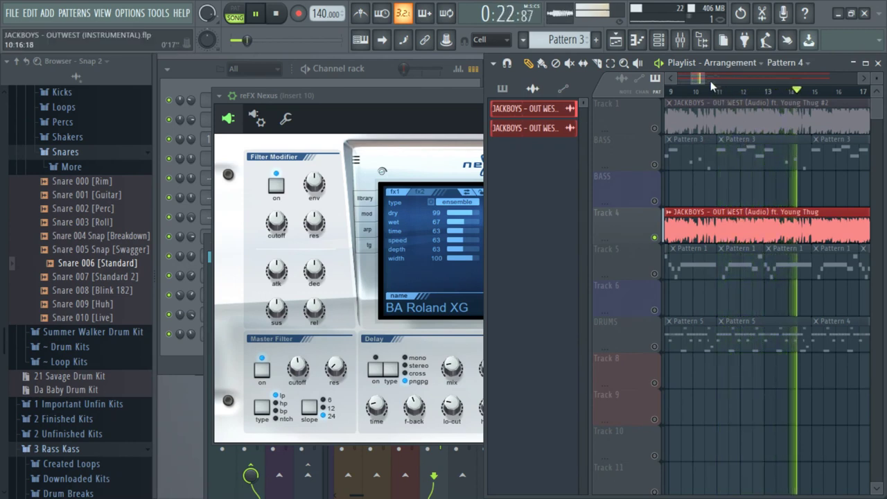
pyautogui.hotkey('ctrl', 's')
# - Compare the full arrangement with the soloed Track 4 reference around bars 17 to 21
pyautogui.moveTo(702, 78); pyautogui.dragTo(706, 77)
pyautogui.rightClick(654, 237)
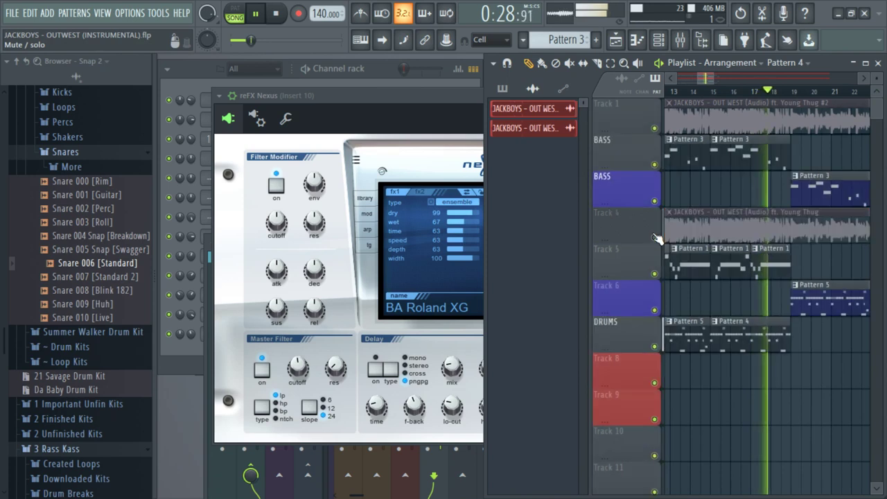
pyautogui.click(654, 237)
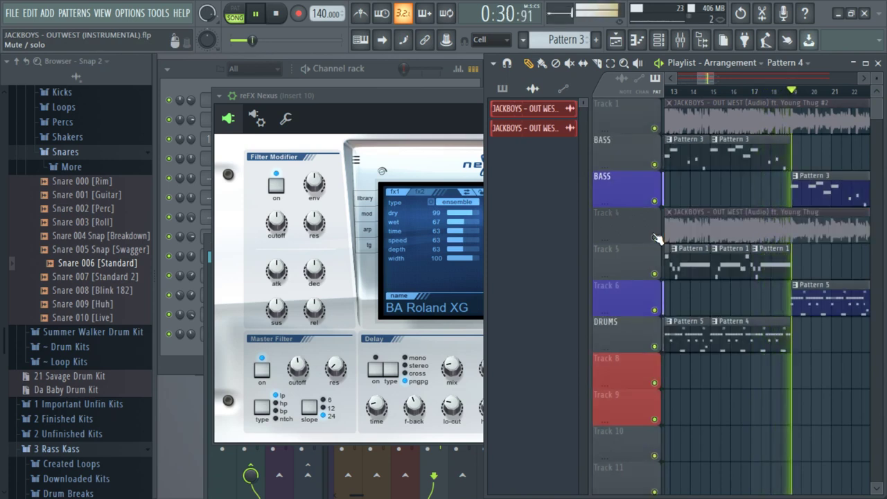
pyautogui.moveTo(713, 78); pyautogui.dragTo(721, 78)
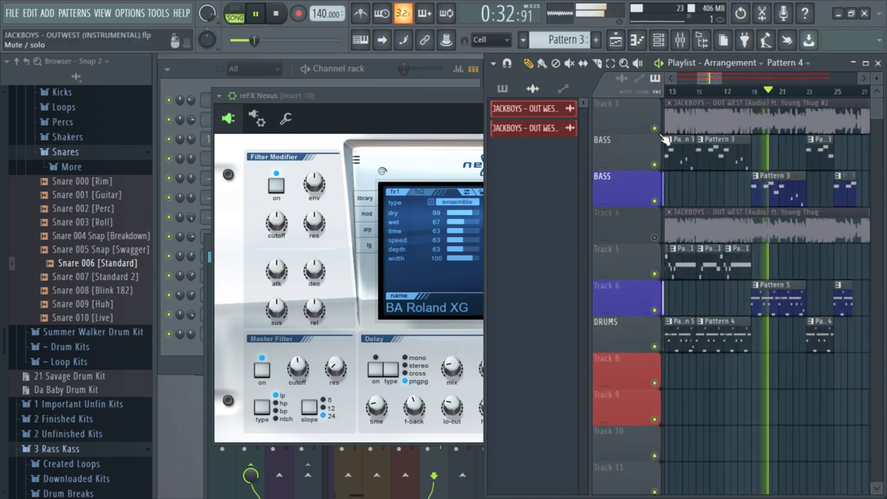
pyautogui.rightClick(655, 237)
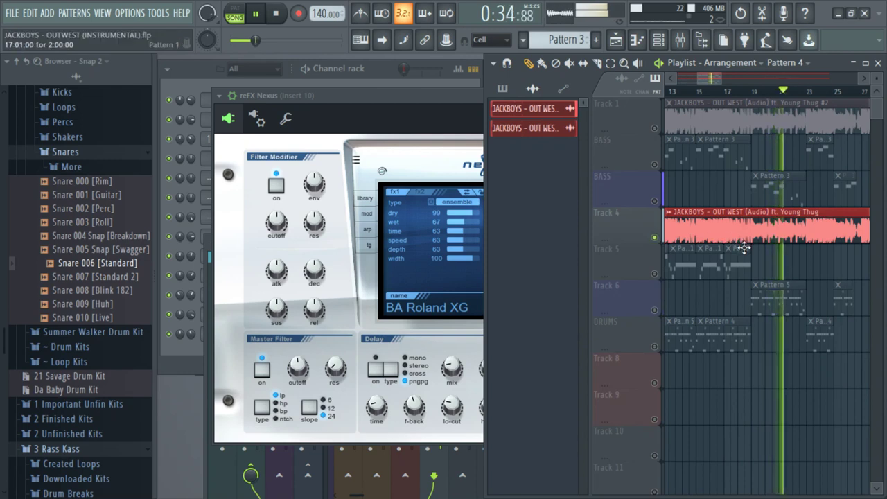
# - Insert a new empty playlist track between Track 5 and the existing Track 6 and color it blue-violet
pyautogui.scroll(-1, 743, 247)
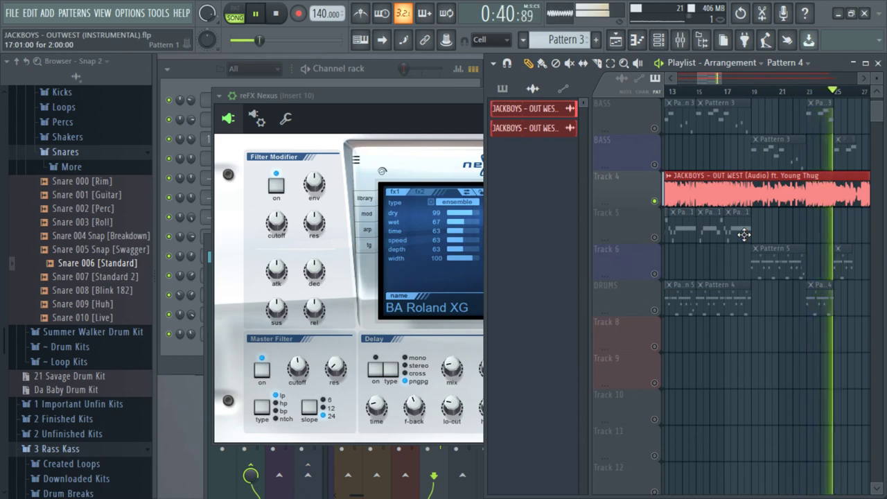
pyautogui.rightClick(609, 263)
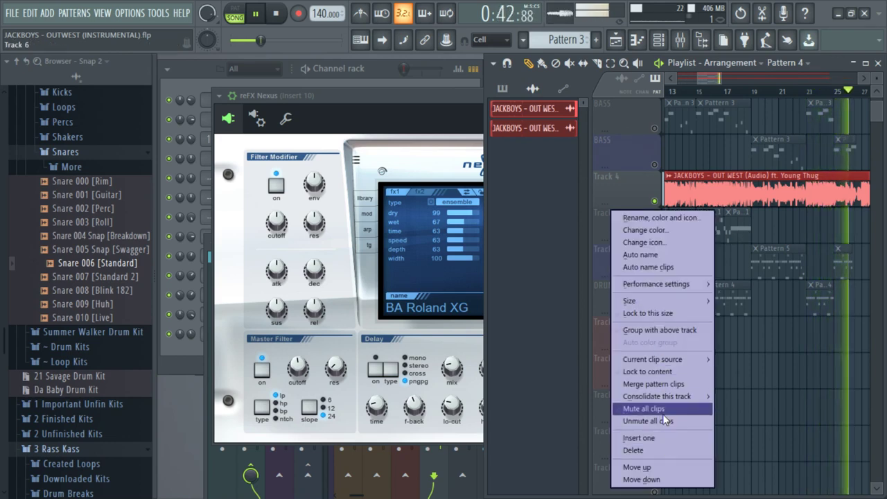
pyautogui.click(652, 438)
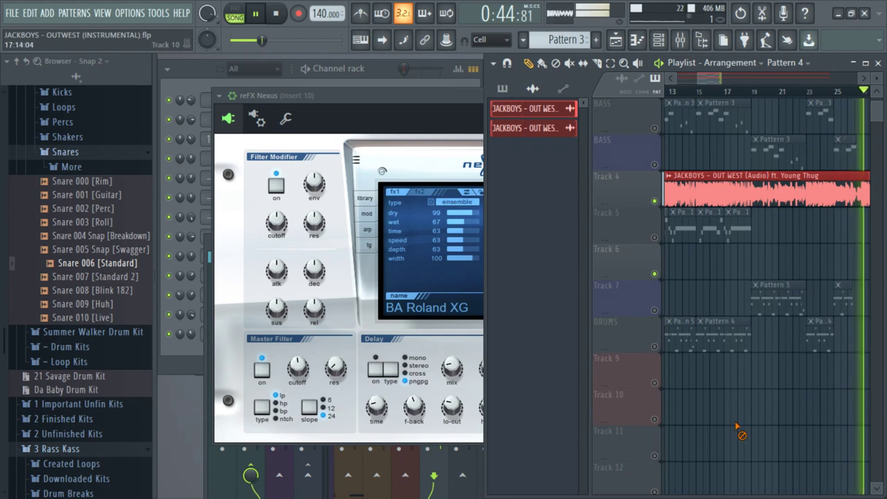
pyautogui.rightClick(649, 255)
pyautogui.click(664, 219)
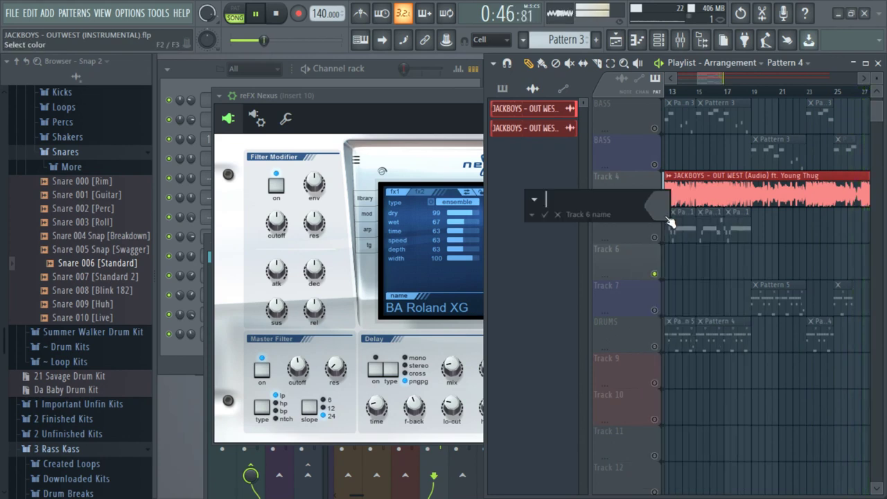
pyautogui.click(657, 208)
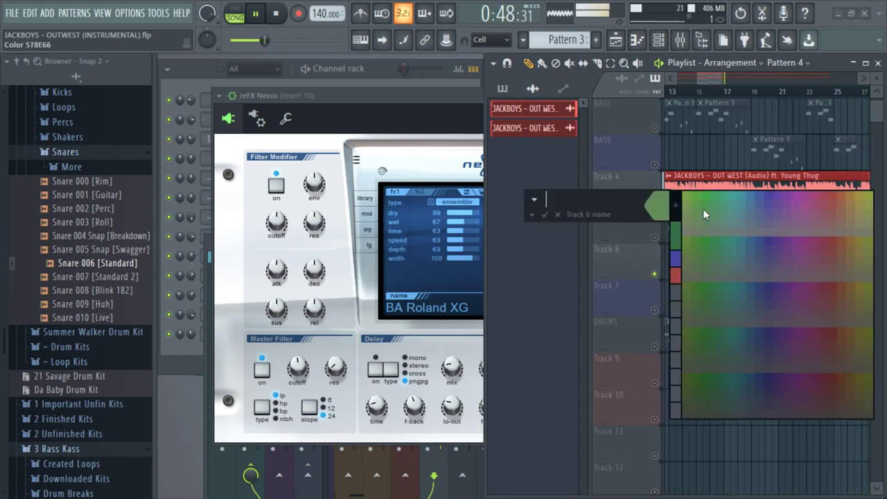
pyautogui.click(772, 196)
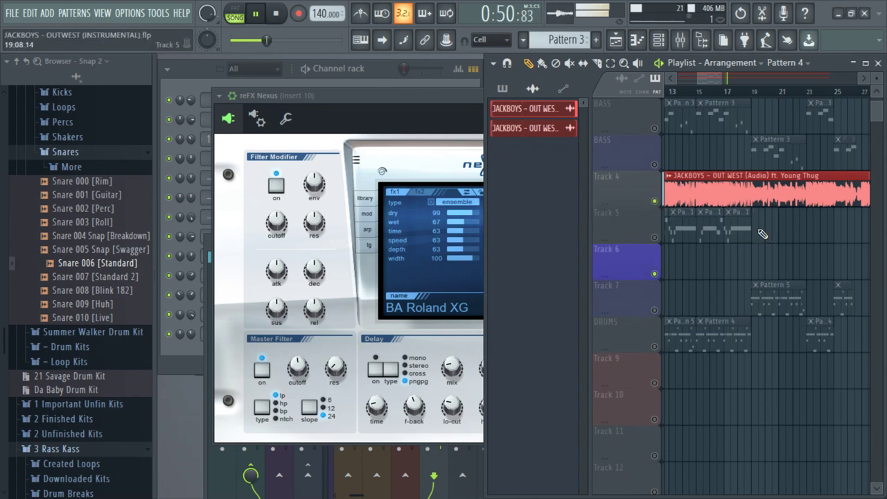
# - Copy Pattern 1 onto the new Track 6 as two consecutive clips starting at bars 19 and 21
pyautogui.click(757, 91)
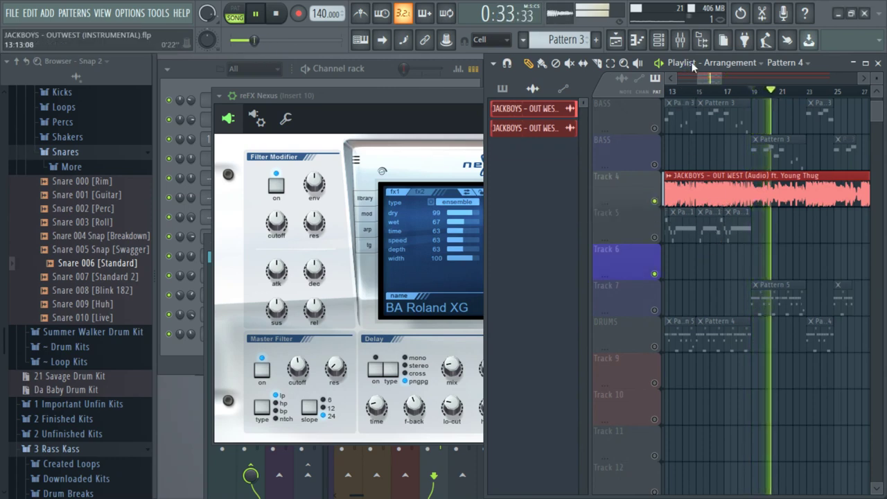
pyautogui.moveTo(698, 73)
pyautogui.mouseDown()
pyautogui.moveTo(681, 76)
pyautogui.moveTo(712, 88)
pyautogui.moveTo(698, 86)
pyautogui.mouseUp()
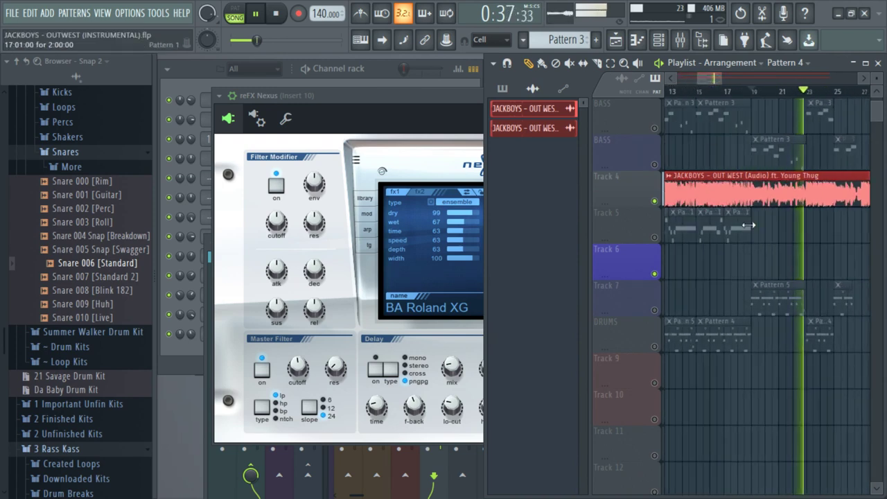
pyautogui.moveTo(741, 226); pyautogui.dragTo(795, 271)
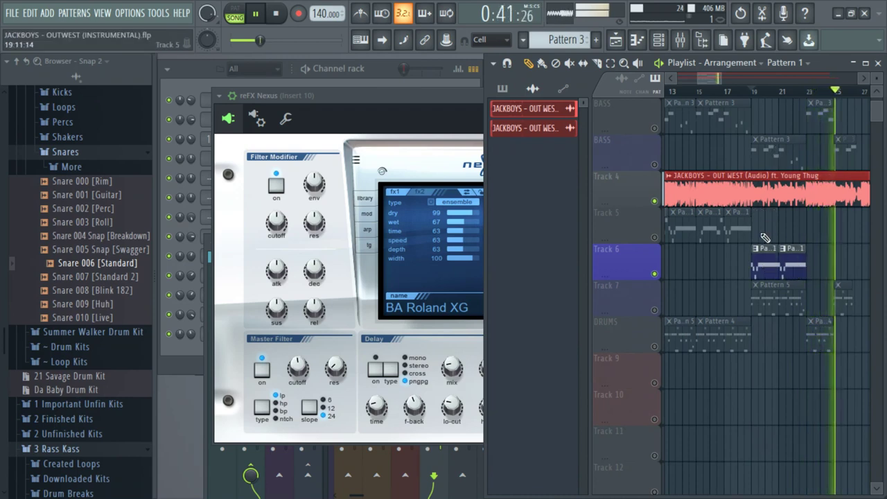
# - Place a Pattern 1 clip on Track 5 at bar 23 and continue playback from bar 25
pyautogui.scroll(2, 741, 246)
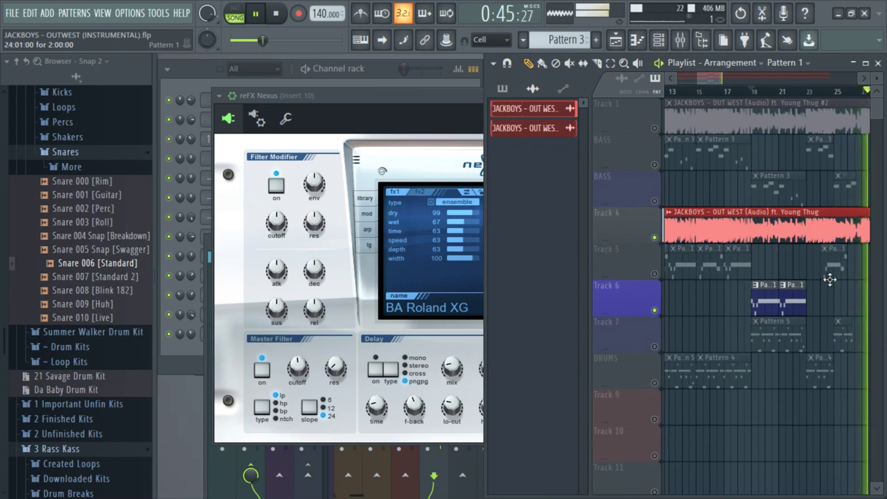
pyautogui.click(819, 266)
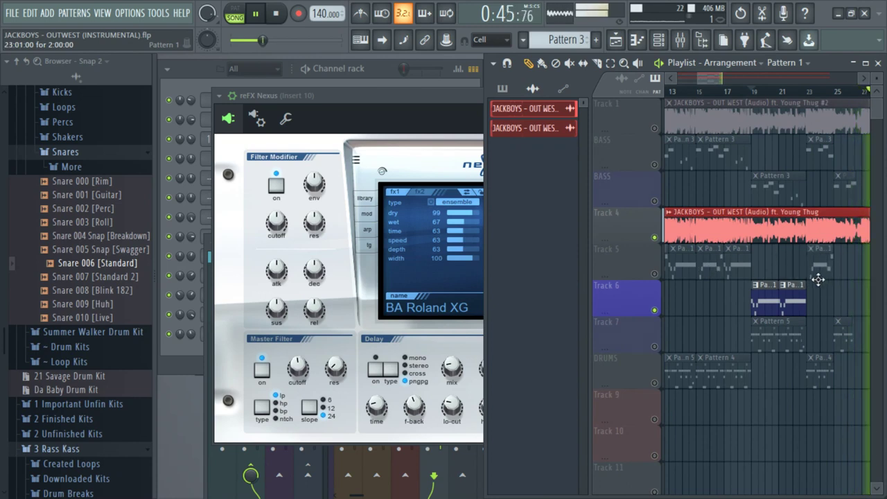
pyautogui.click(822, 92)
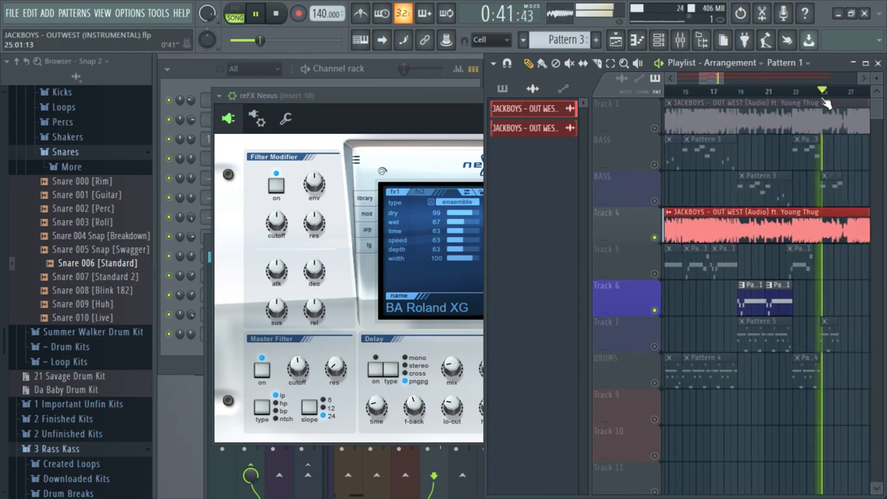
# - Add a Pattern 1 clip on Track 6 at bar 25 and trim its end to match the Pattern 4 clip below
pyautogui.click(797, 301)
pyautogui.moveTo(797, 301); pyautogui.dragTo(839, 307)
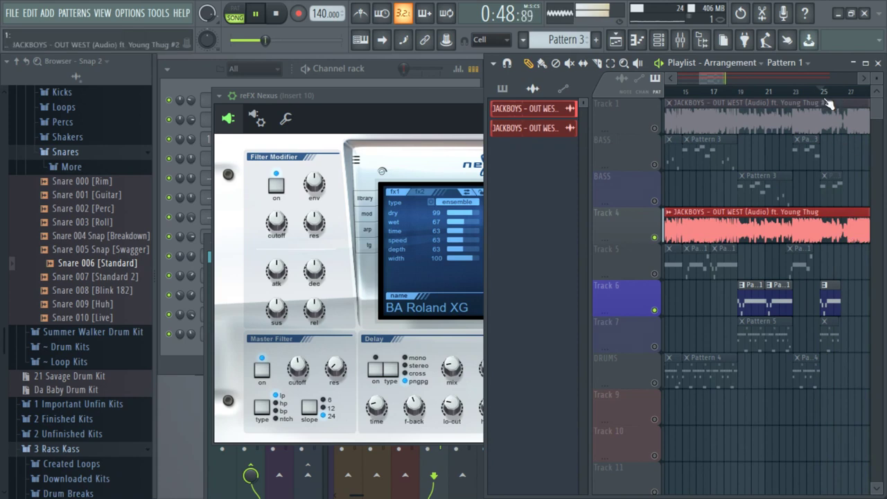
pyautogui.moveTo(718, 77)
pyautogui.mouseDown()
pyautogui.moveTo(737, 79)
pyautogui.moveTo(729, 79)
pyautogui.mouseUp()
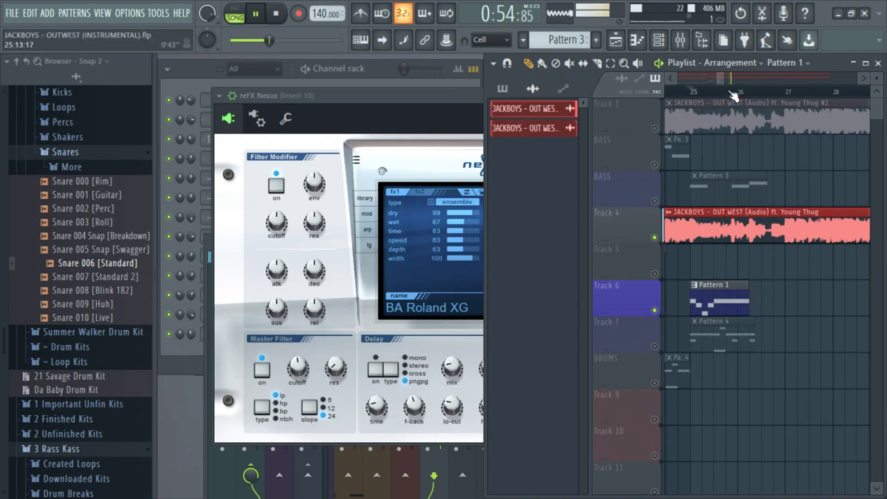
pyautogui.moveTo(723, 79); pyautogui.dragTo(721, 79)
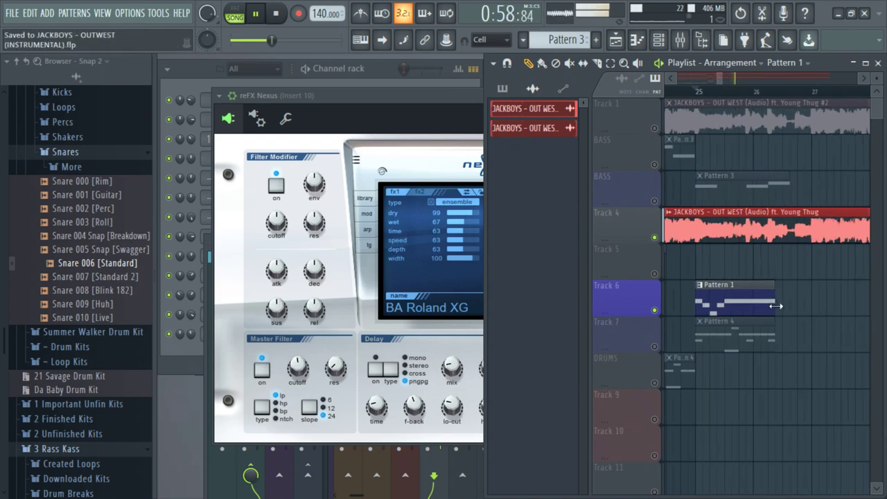
# - Listen to the soloed reference onward from about bar 25 to review the section following the new clips
pyautogui.moveTo(723, 79)
pyautogui.mouseDown()
pyautogui.moveTo(748, 79)
pyautogui.moveTo(717, 81)
pyautogui.mouseUp()
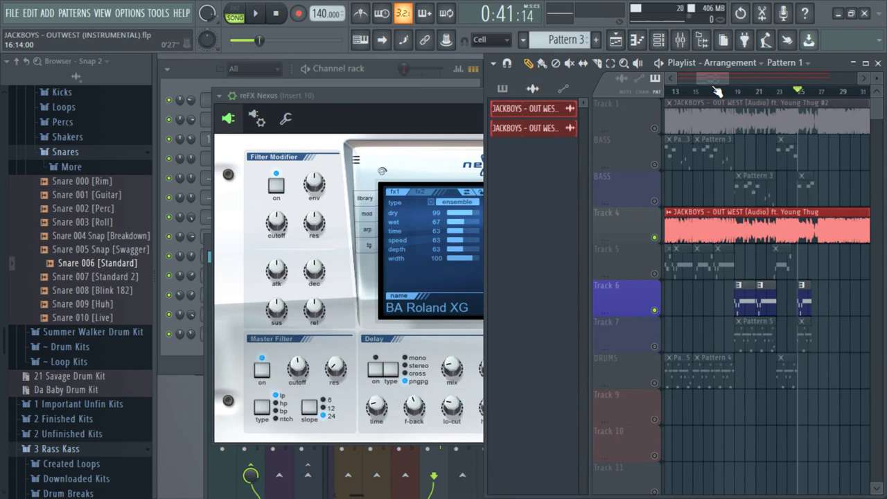
pyautogui.press('space')
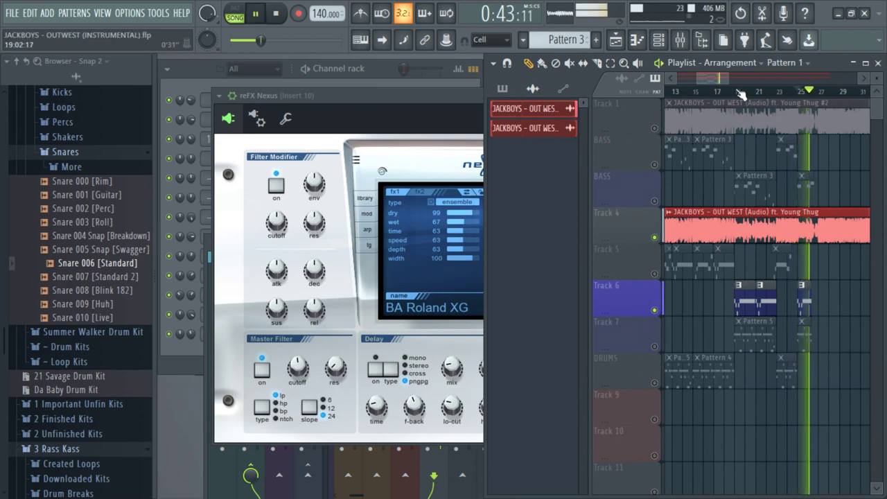
pyautogui.moveTo(723, 82)
pyautogui.mouseDown()
pyautogui.moveTo(693, 83)
pyautogui.moveTo(752, 94)
pyautogui.moveTo(726, 93)
pyautogui.mouseUp()
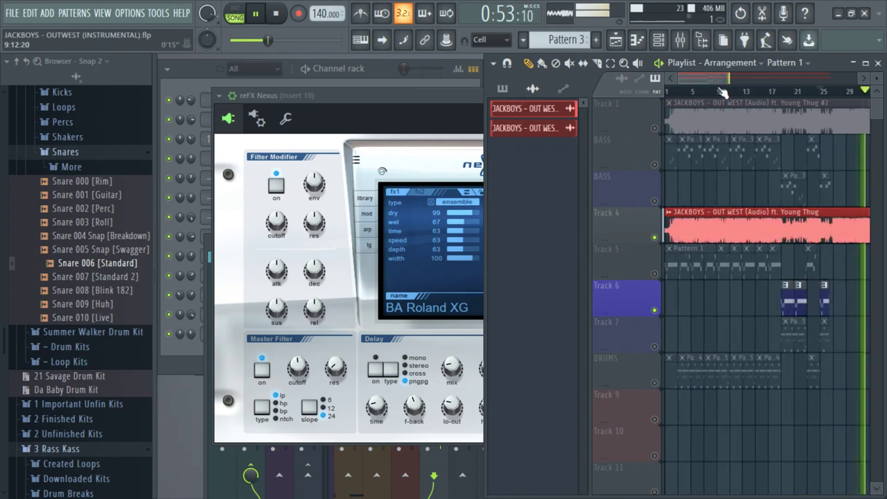
# - Duplicate the clips on Track 5, Track 6, Track 7 and DRUMS from bars 3 to 27, starting the copy at bar 29
pyautogui.click(611, 64)
pyautogui.moveTo(838, 371); pyautogui.dragTo(688, 284)
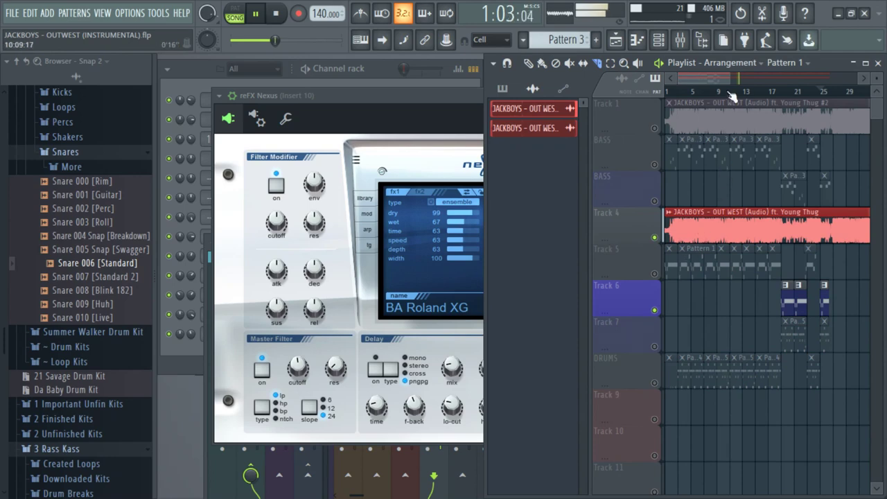
pyautogui.moveTo(729, 75)
pyautogui.mouseDown()
pyautogui.moveTo(686, 76)
pyautogui.moveTo(769, 84)
pyautogui.moveTo(742, 84)
pyautogui.mouseUp()
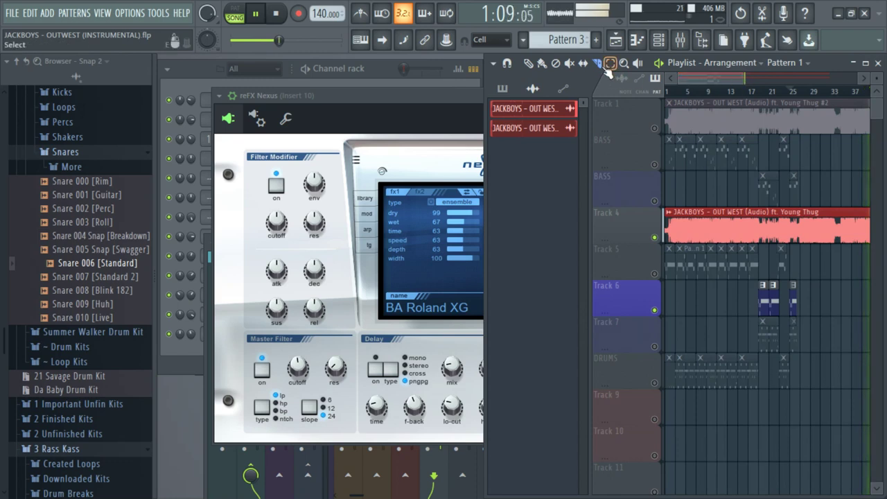
pyautogui.moveTo(834, 387); pyautogui.dragTo(783, 269)
pyautogui.click(742, 91)
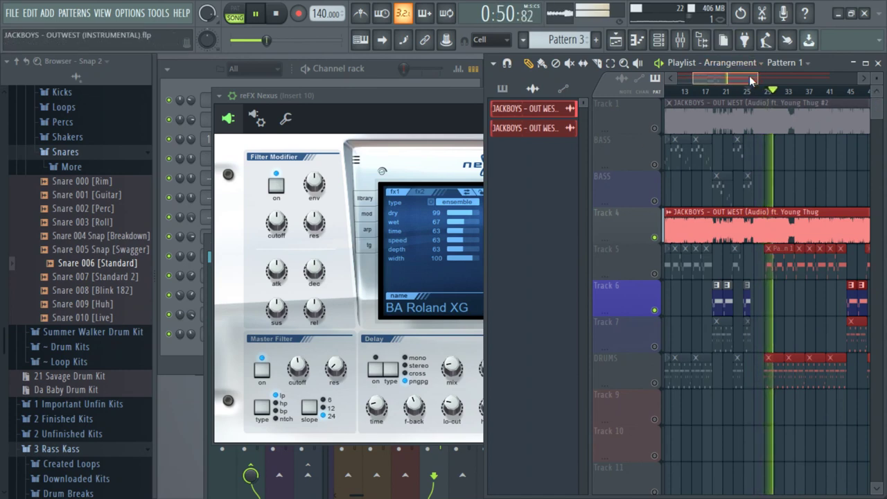
# - Move the copied clips to start at bar 35 and duplicate the clips of both BASS tracks alongside them from the same bar
pyautogui.moveTo(750, 80)
pyautogui.mouseDown()
pyautogui.moveTo(771, 79)
pyautogui.moveTo(744, 78)
pyautogui.mouseUp()
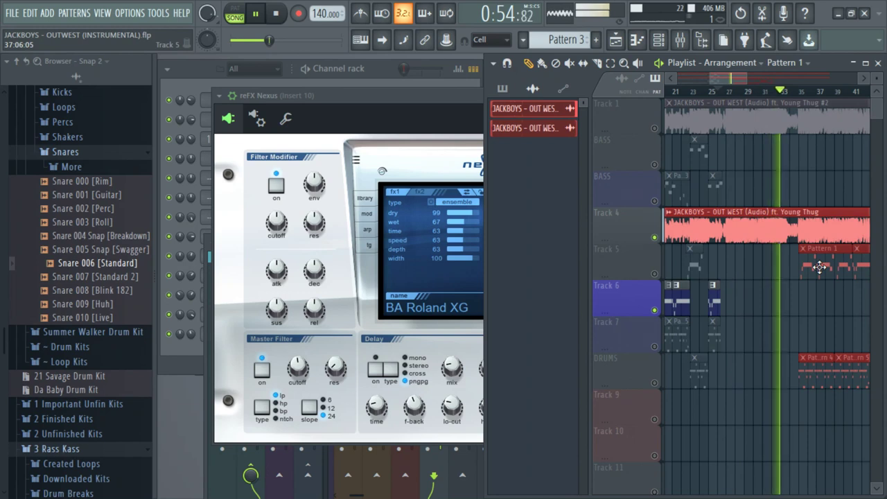
pyautogui.moveTo(734, 81); pyautogui.dragTo(649, 85)
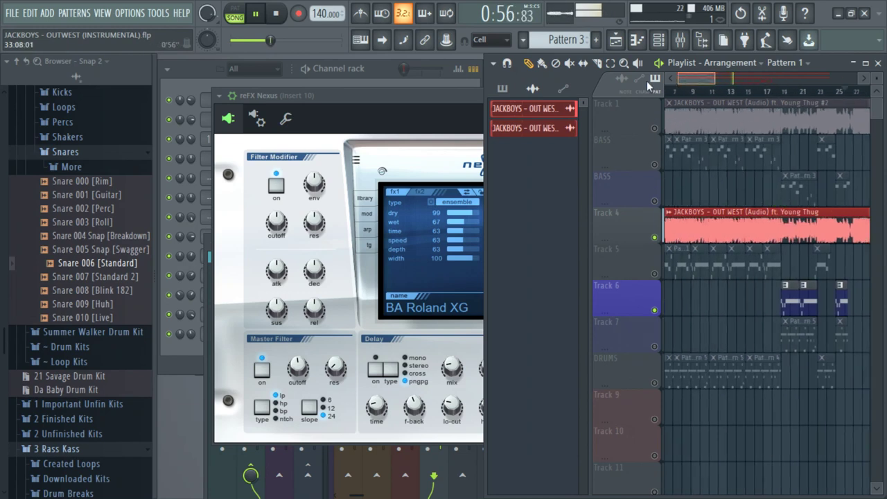
pyautogui.moveTo(713, 80); pyautogui.dragTo(770, 81)
pyautogui.click(619, 63)
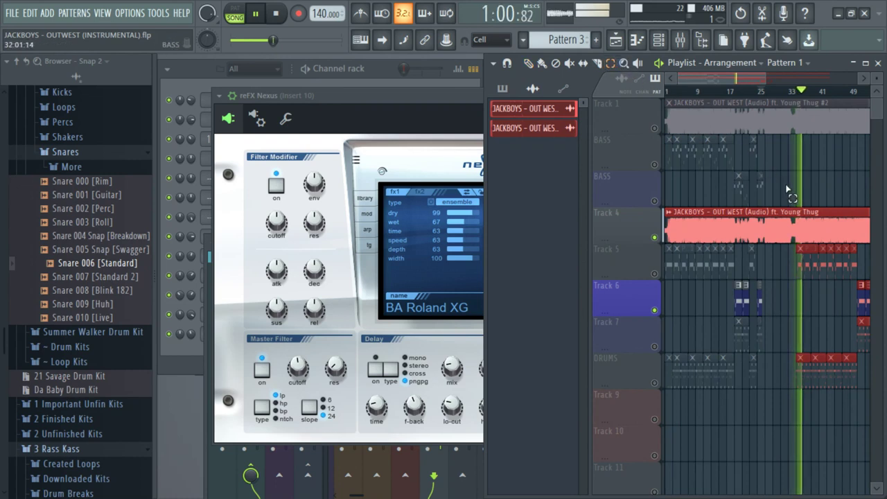
pyautogui.moveTo(788, 189); pyautogui.dragTo(669, 136)
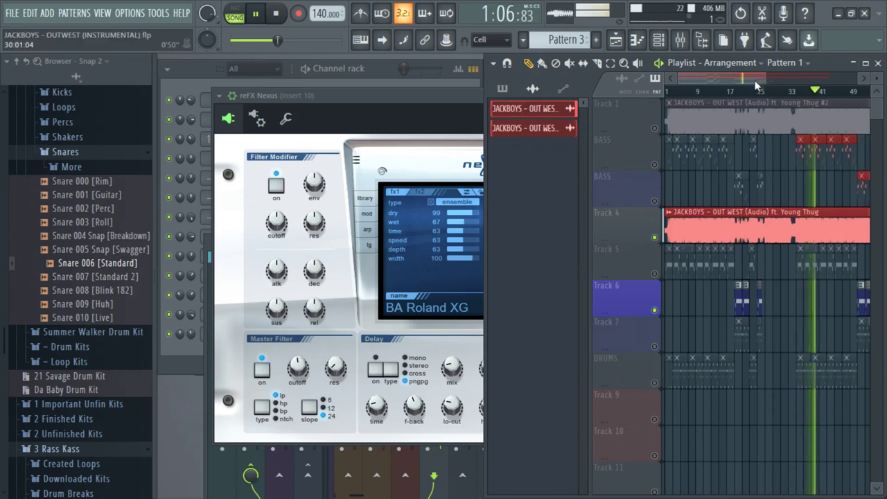
# - Replace the four-bar Pattern 3 clips on the upper BASS track from bar 39 to 51 with two-bar Pattern 3 clips
pyautogui.moveTo(759, 83)
pyautogui.mouseDown()
pyautogui.moveTo(807, 84)
pyautogui.moveTo(762, 73)
pyautogui.mouseUp()
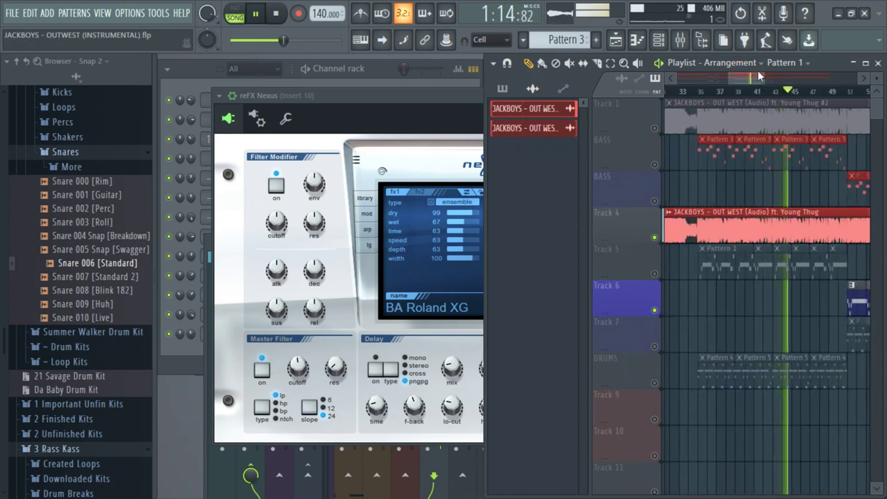
pyautogui.click(781, 161)
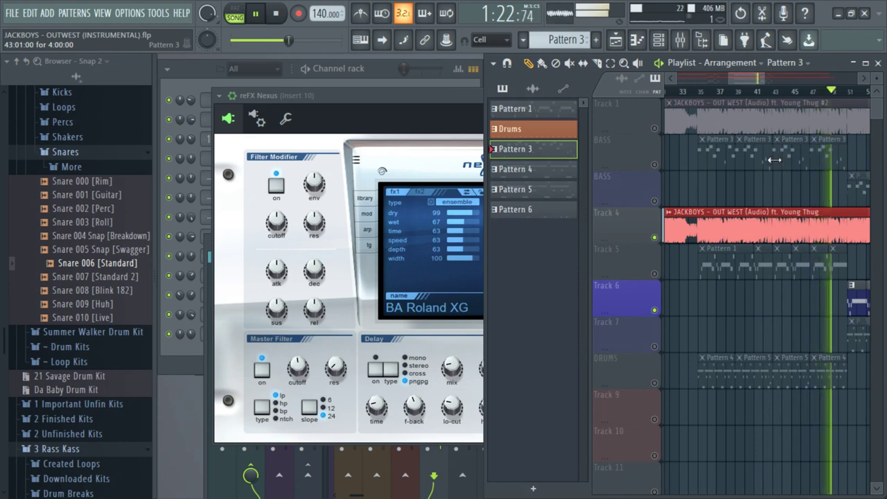
pyautogui.moveTo(756, 79); pyautogui.dragTo(761, 81)
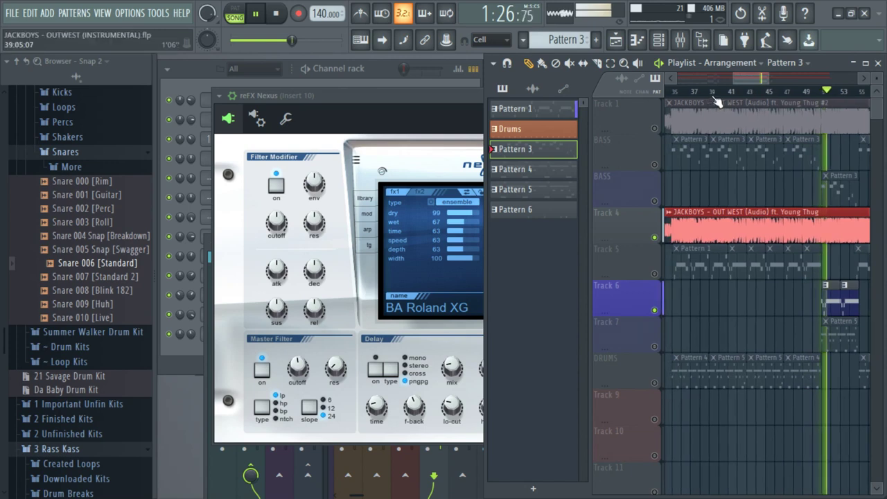
pyautogui.click(705, 91)
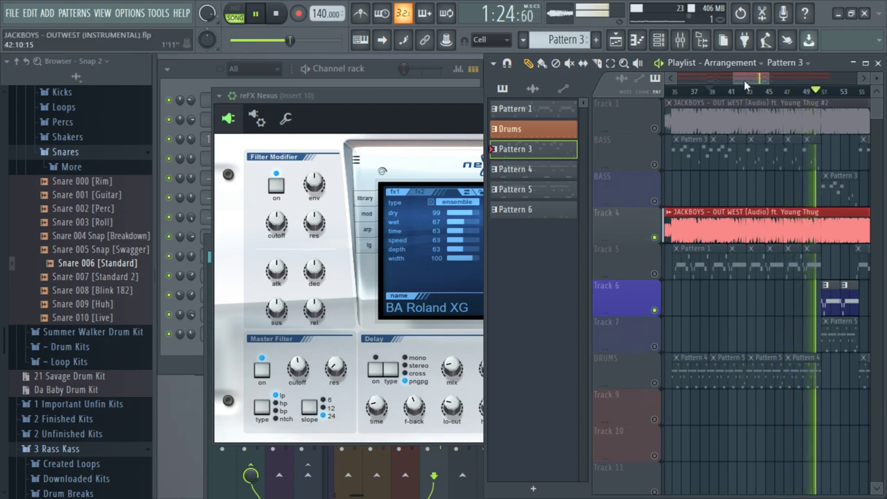
# - Mute Track 6, delete all duplicated pattern clips after bar 51, and play the reference around that point
pyautogui.moveTo(744, 76); pyautogui.dragTo(754, 81)
pyautogui.click(655, 310)
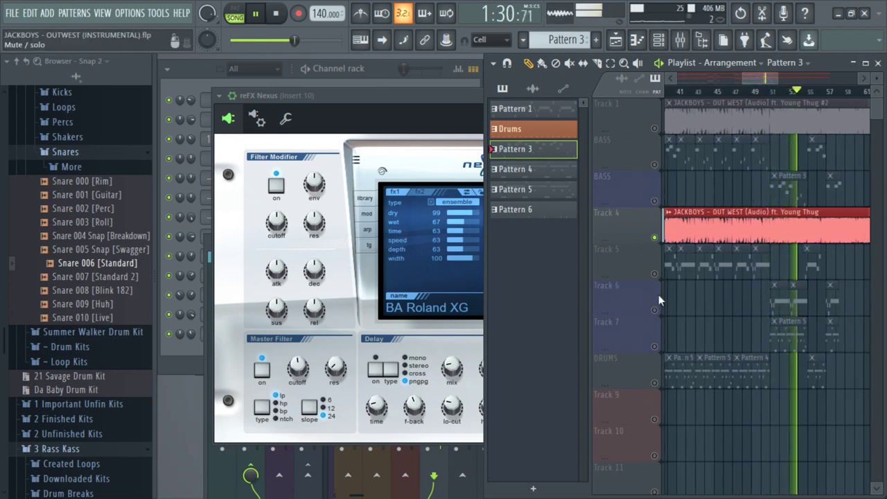
pyautogui.moveTo(764, 76)
pyautogui.mouseDown()
pyautogui.moveTo(673, 84)
pyautogui.moveTo(781, 72)
pyautogui.mouseUp()
pyautogui.click(799, 90)
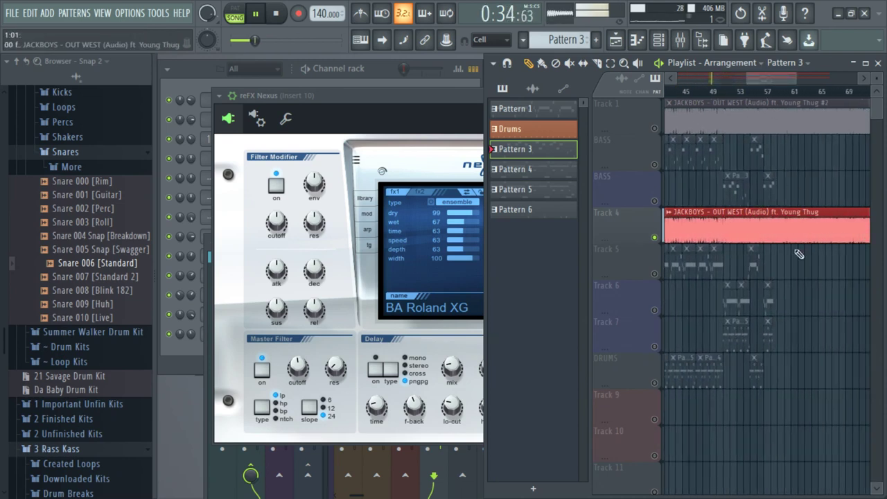
pyautogui.click(728, 91)
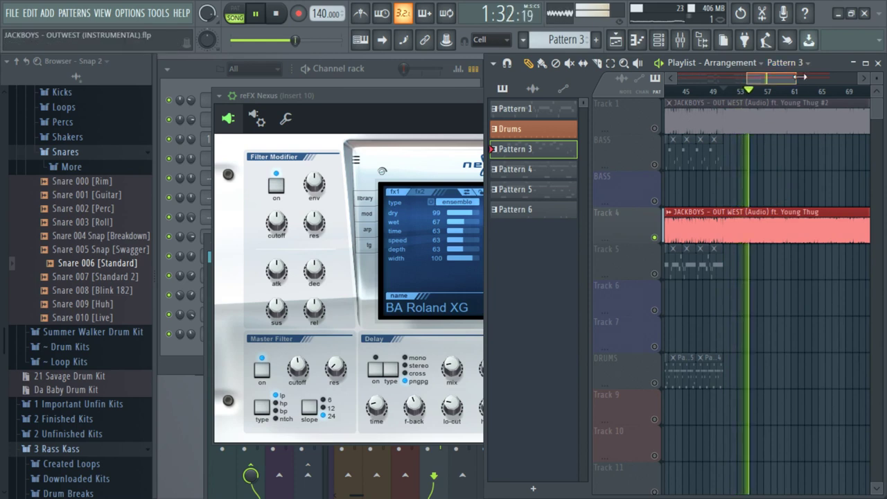
# - Move the playhead to bar 27 and audition the reference audio from there
pyautogui.moveTo(801, 77)
pyautogui.mouseDown()
pyautogui.moveTo(877, 81)
pyautogui.moveTo(786, 81)
pyautogui.mouseUp()
pyautogui.hscroll(-10, 797, 113)
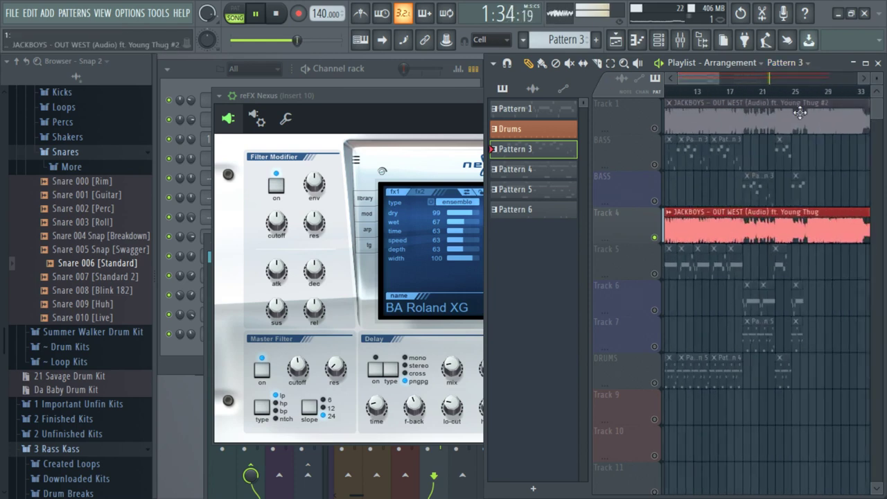
pyautogui.press('space')
pyautogui.moveTo(838, 92); pyautogui.dragTo(753, 95)
pyautogui.press('space')
pyautogui.press('space')
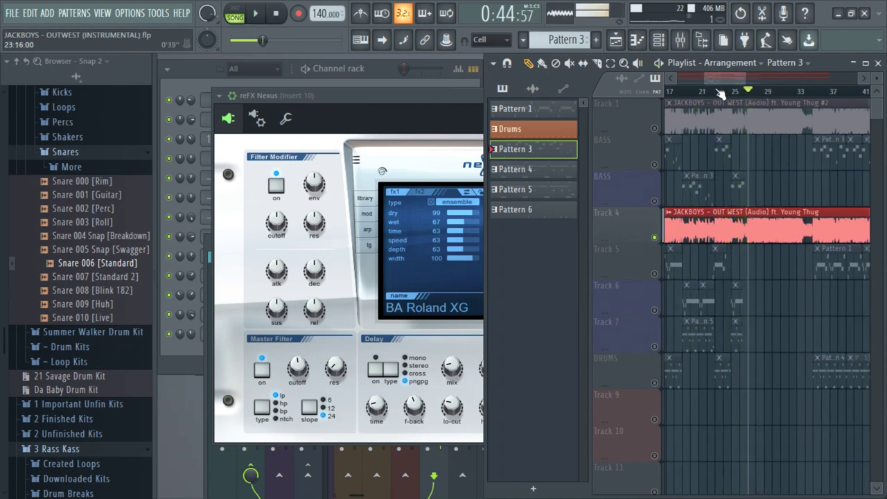
# - Add a timeline marker at bar 27, set its action to None and name it 111
pyautogui.moveTo(707, 81); pyautogui.dragTo(708, 82)
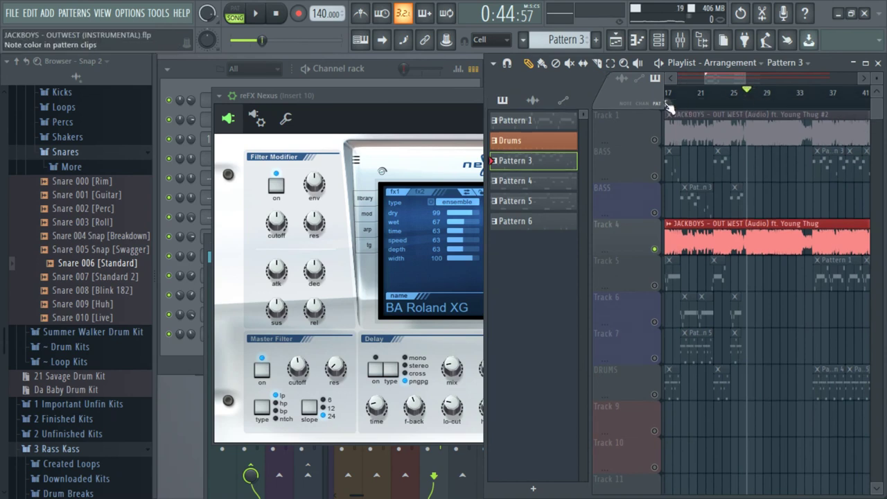
pyautogui.rightClick(749, 104)
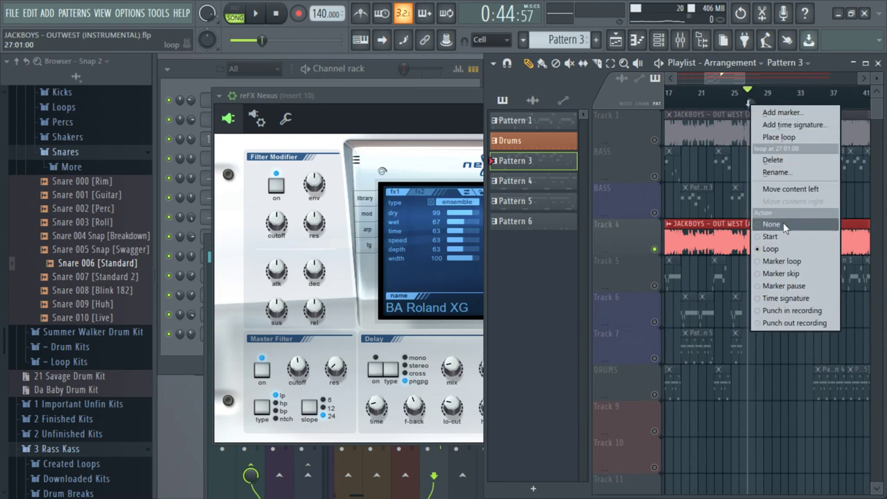
pyautogui.click(785, 224)
pyautogui.rightClick(751, 107)
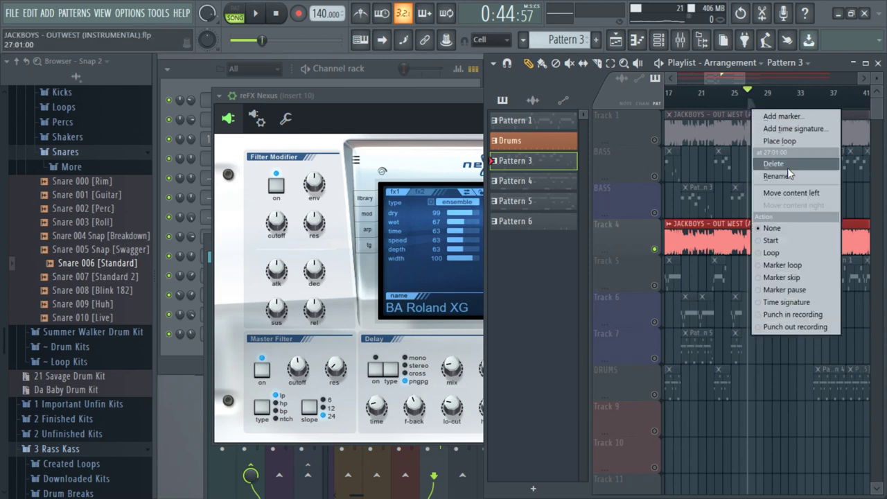
pyautogui.click(794, 177)
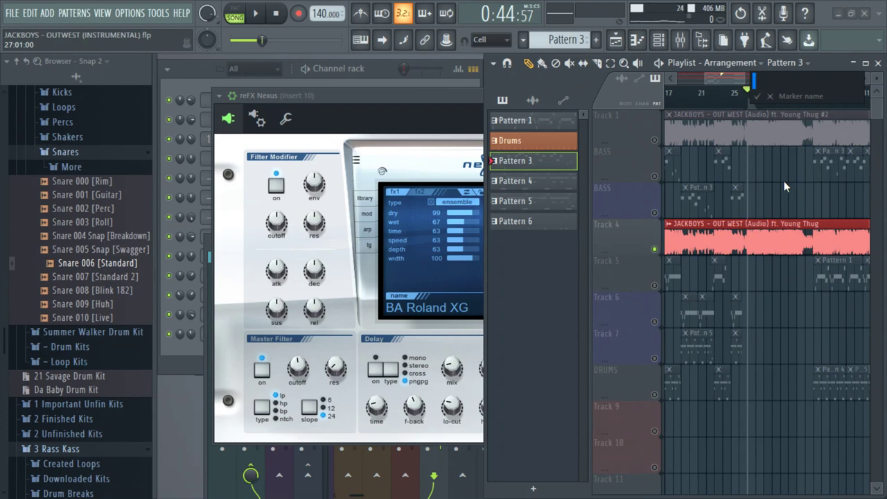
pyautogui.write('111')
pyautogui.click(758, 97)
# - Add a timeline marker at bar 35, set its action to None and name it 222
pyautogui.press('space')
pyautogui.moveTo(746, 79)
pyautogui.mouseDown()
pyautogui.moveTo(761, 80)
pyautogui.moveTo(623, 73)
pyautogui.mouseUp()
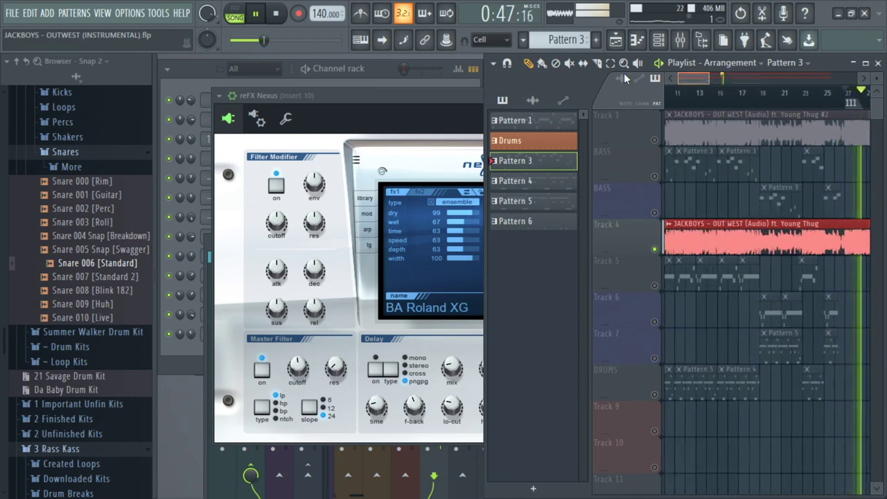
pyautogui.moveTo(695, 74); pyautogui.dragTo(721, 80)
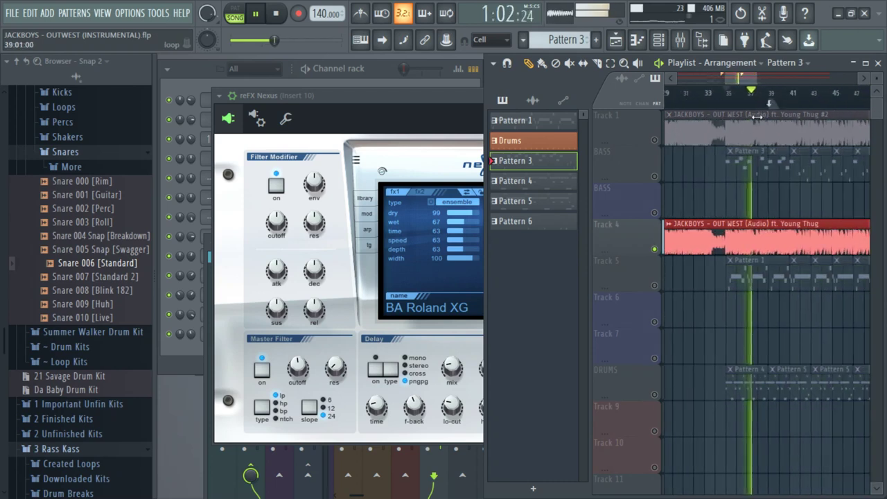
pyautogui.rightClick(724, 105)
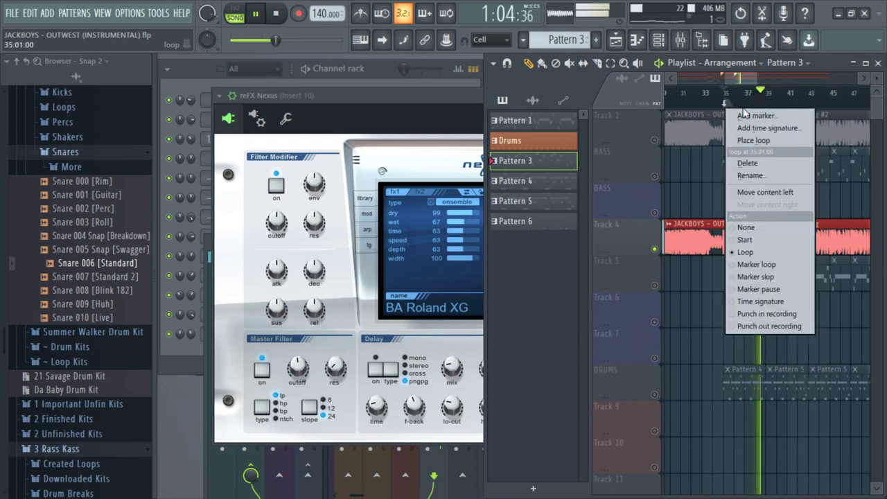
pyautogui.click(766, 225)
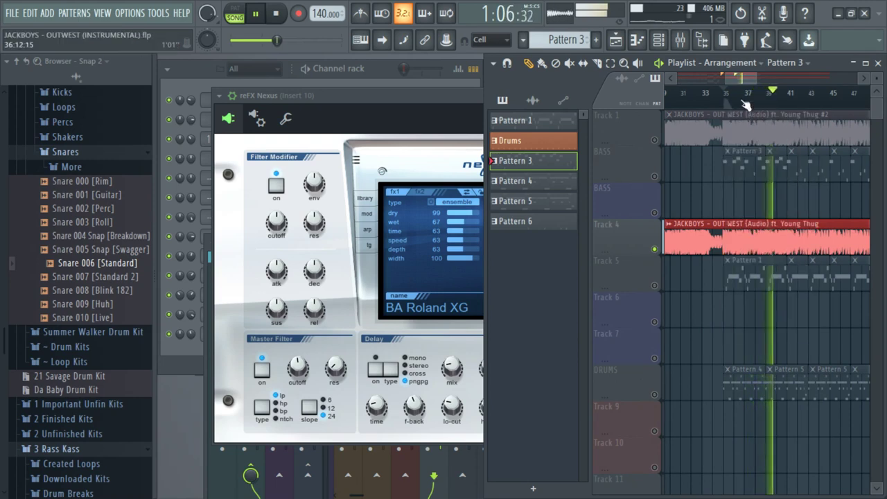
pyautogui.rightClick(726, 104)
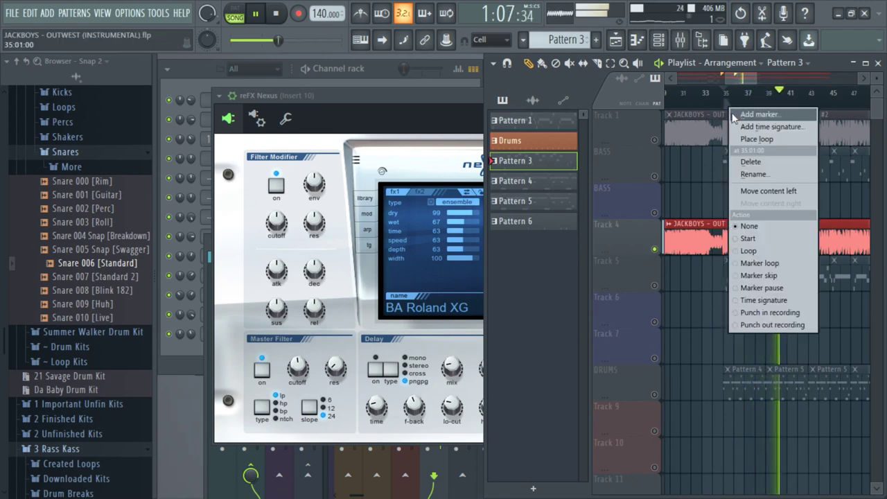
pyautogui.click(762, 173)
pyautogui.write('222')
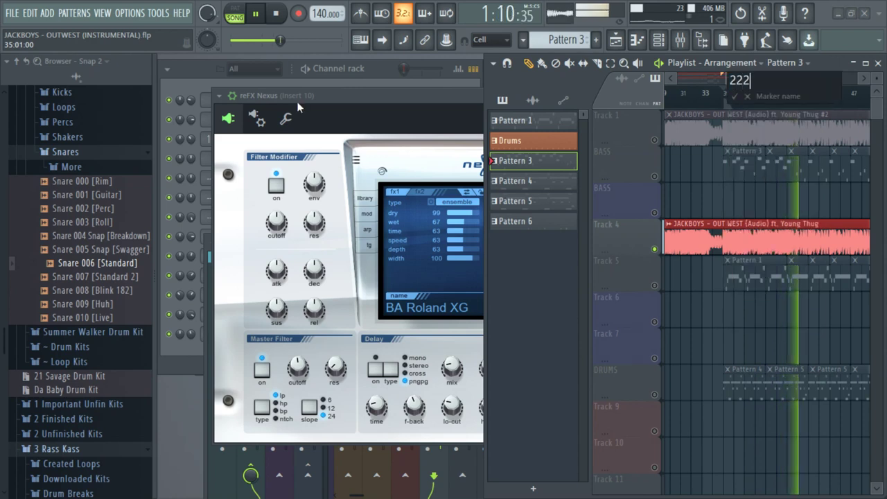
pyautogui.press('Return')
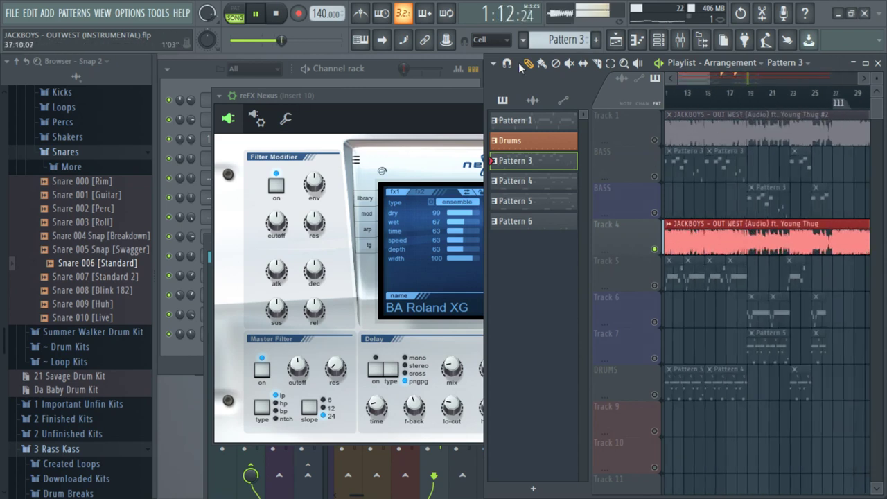
# - Stop playback, set the action of the marker at bar 1 to None and name it 222
pyautogui.press('space')
pyautogui.rightClick(667, 103)
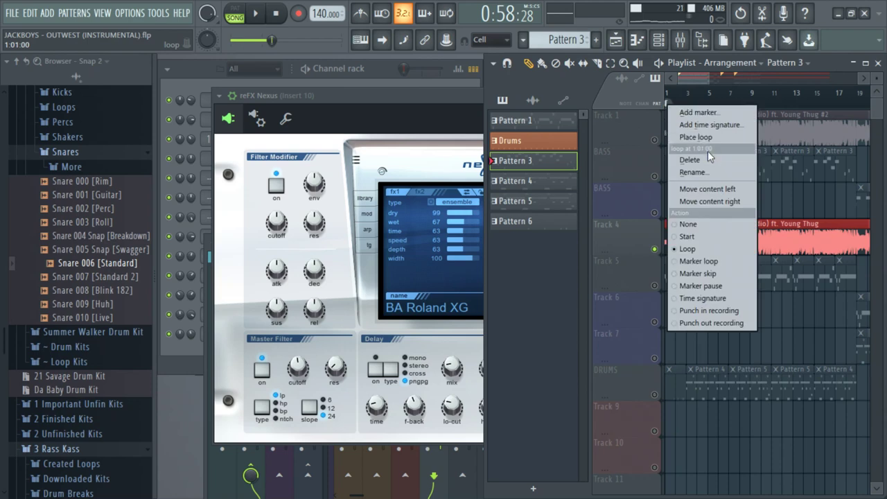
pyautogui.click(706, 236)
pyautogui.rightClick(669, 106)
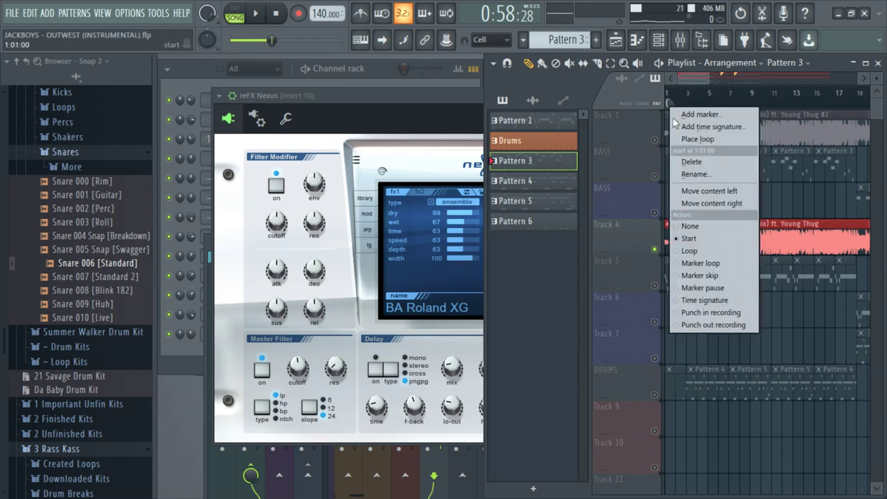
pyautogui.click(690, 226)
pyautogui.rightClick(671, 106)
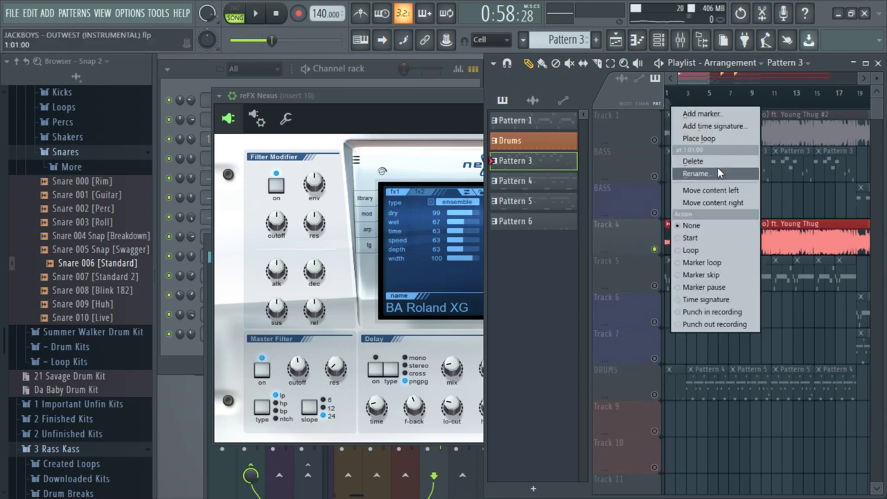
pyautogui.click(697, 173)
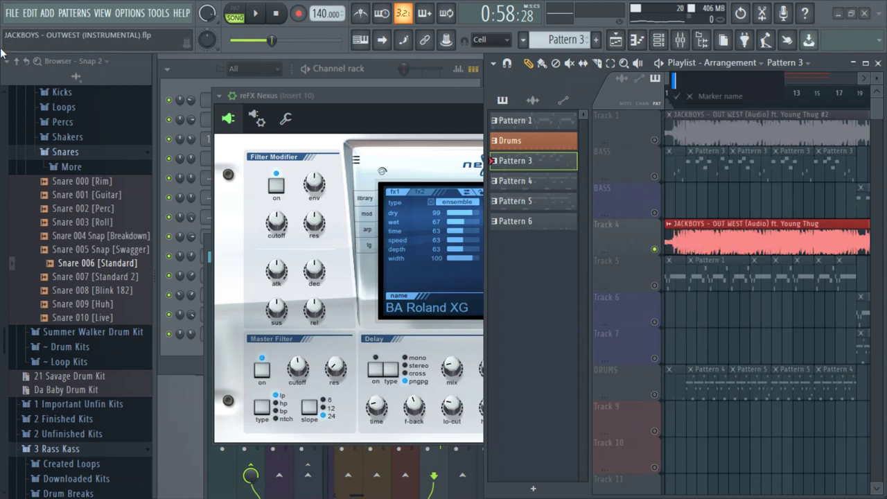
pyautogui.write('222')
pyautogui.press('Return')
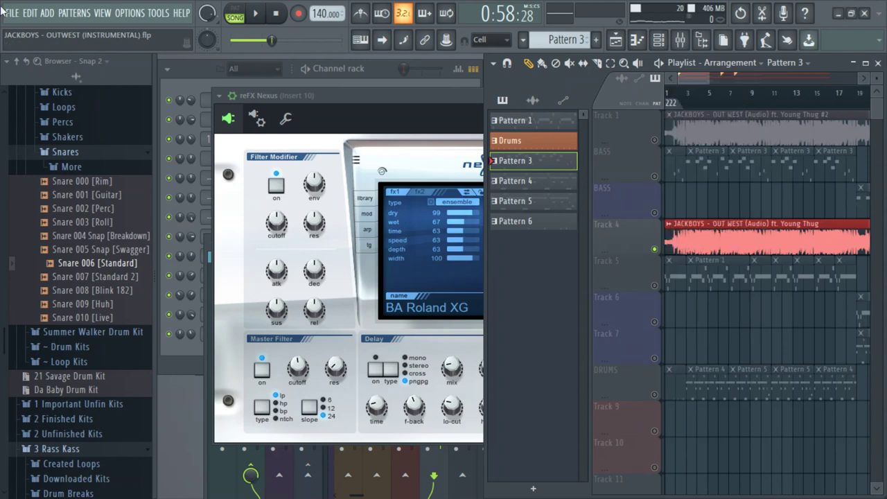
# - Move the playhead to bar 51 and audition the reference audio from there
pyautogui.moveTo(710, 78); pyautogui.dragTo(788, 78)
pyautogui.click(757, 91)
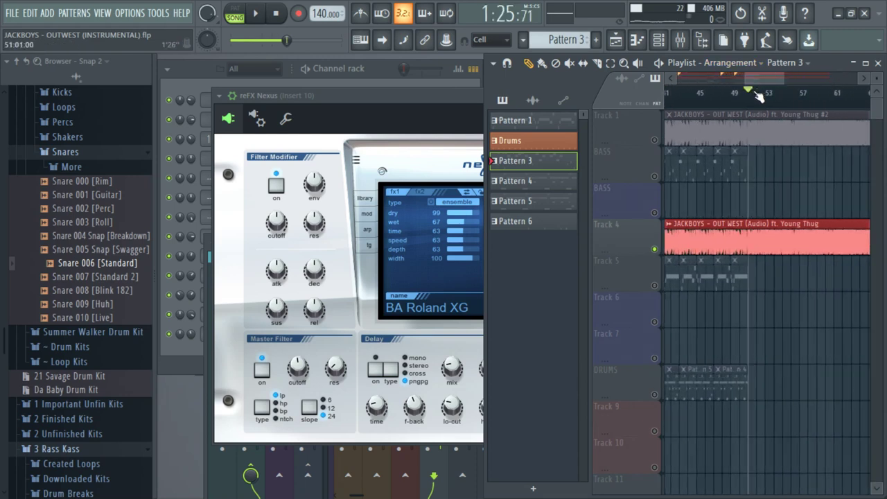
pyautogui.press('space')
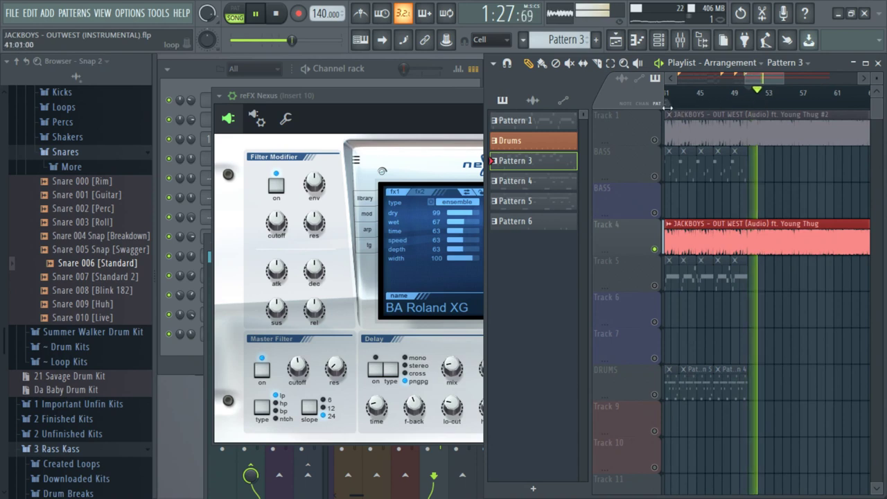
# - Name the timeline marker at bar 51 222 and set its action to None
pyautogui.rightClick(778, 103)
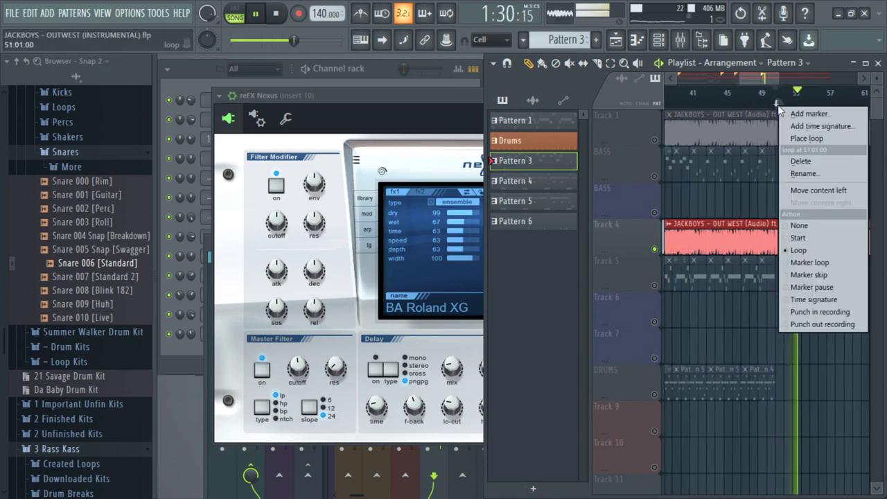
pyautogui.click(815, 176)
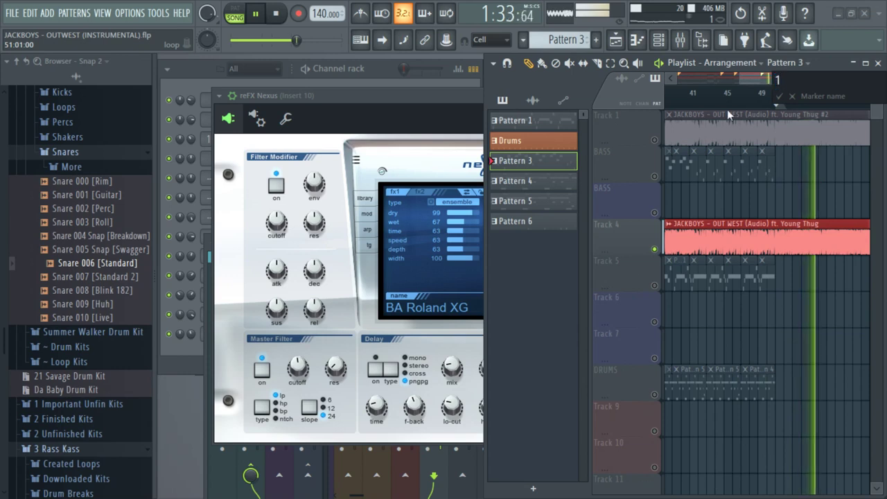
pyautogui.write('222')
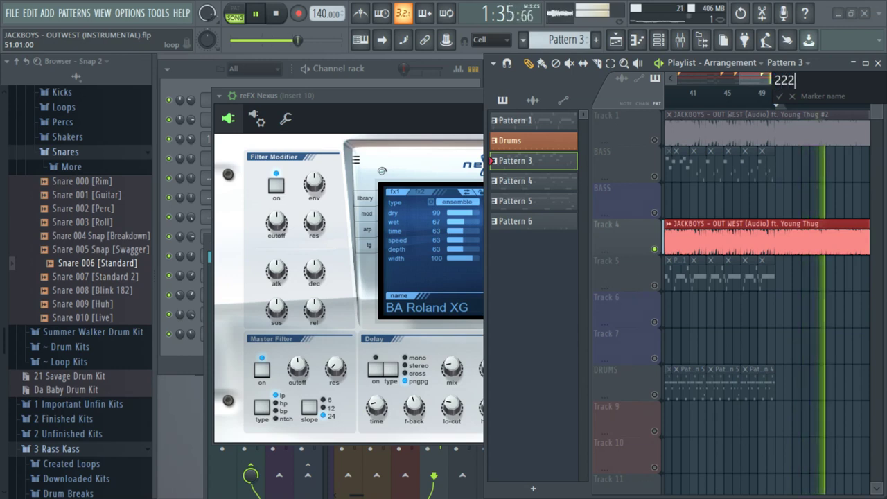
pyautogui.press('Return')
pyautogui.rightClick(779, 102)
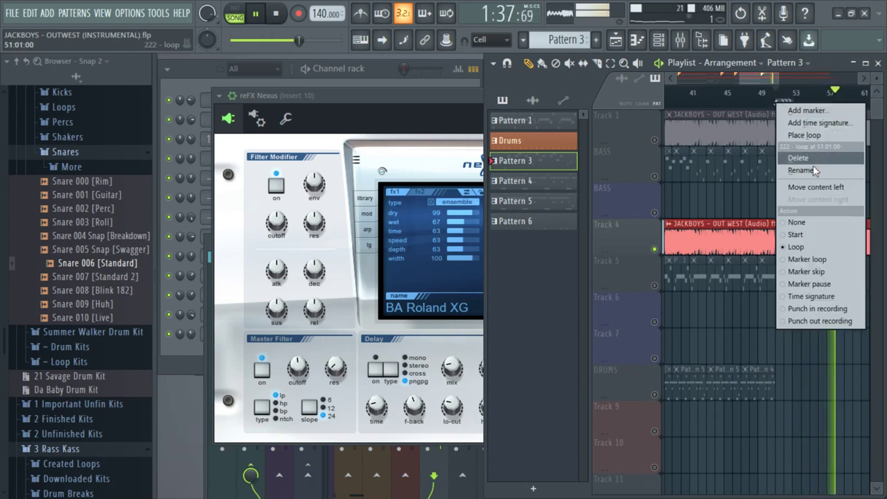
pyautogui.click(815, 225)
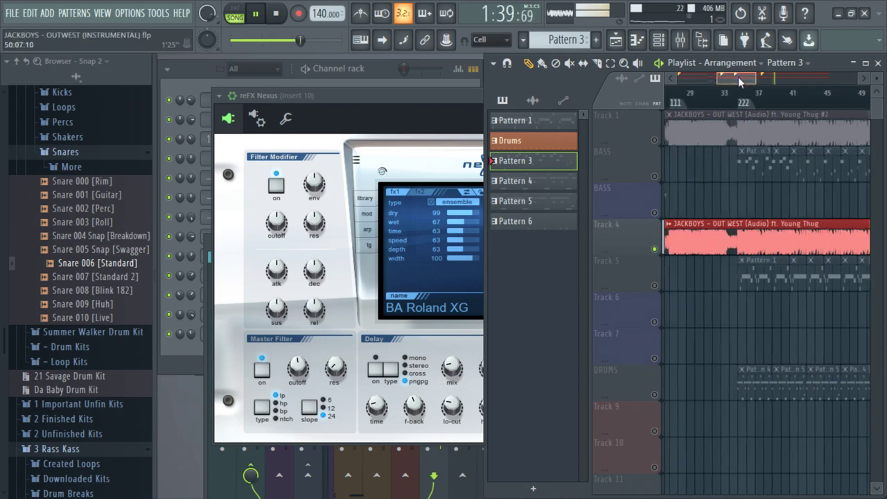
# - Stop playback and rename the timeline marker at bar 35 as 111
pyautogui.press('space')
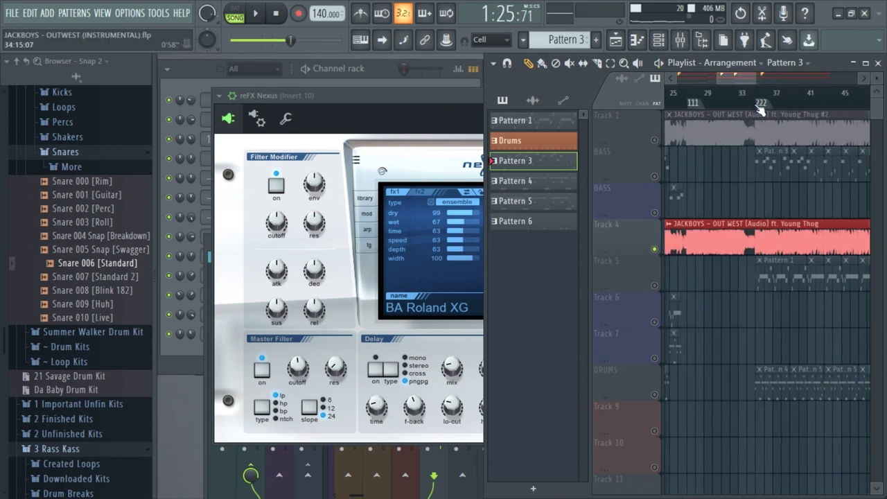
pyautogui.rightClick(760, 105)
pyautogui.click(783, 174)
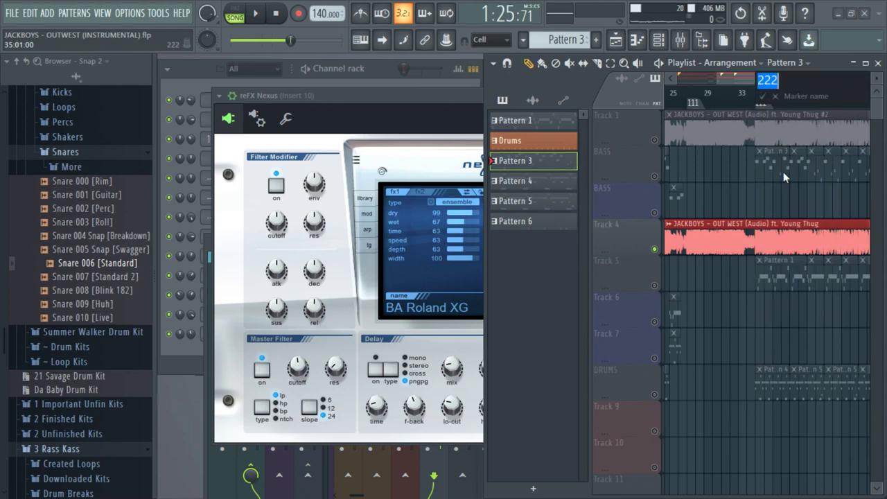
pyautogui.write('111')
pyautogui.press('Return')
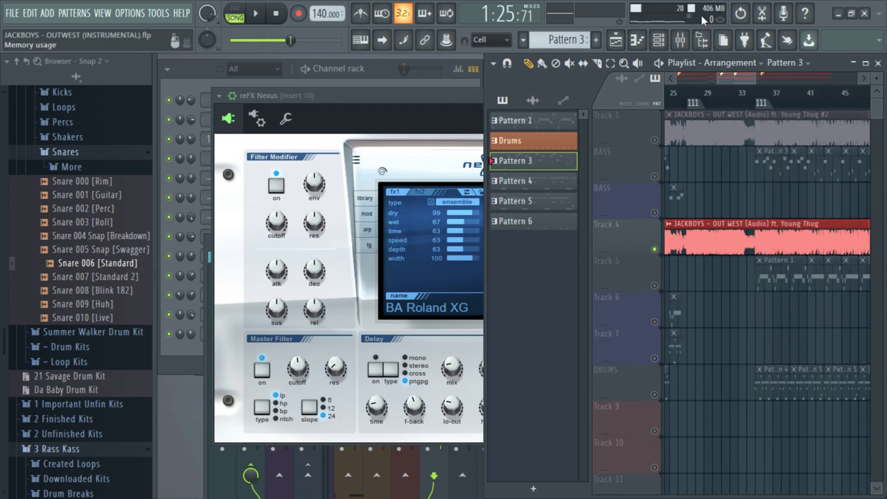
# - Rename the timeline marker at bar 27 as 222
pyautogui.rightClick(691, 105)
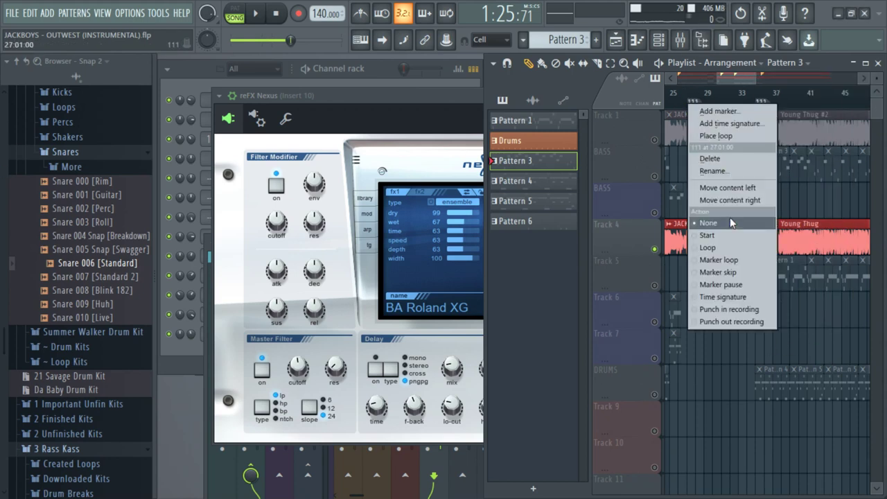
pyautogui.click(719, 168)
pyautogui.write('2')
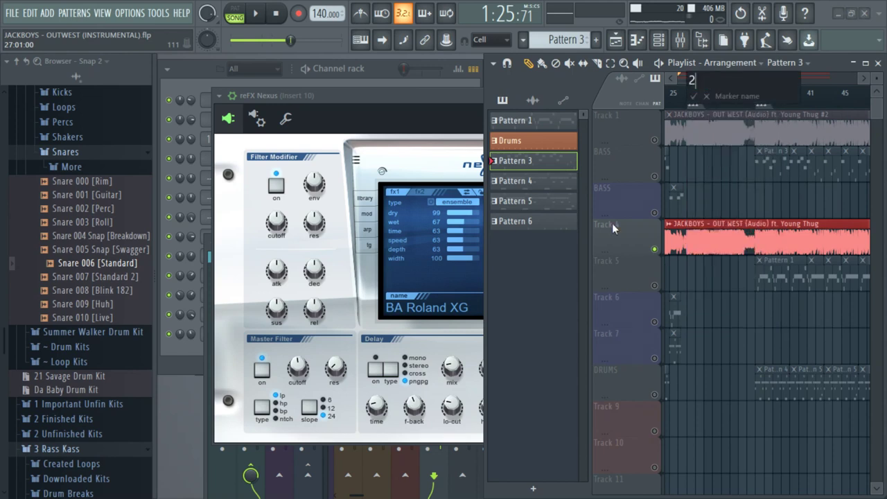
pyautogui.write('22')
pyautogui.press('Return')
# - Rename the timeline marker at bar 1 as 111
pyautogui.hscroll(-5, 774, 110)
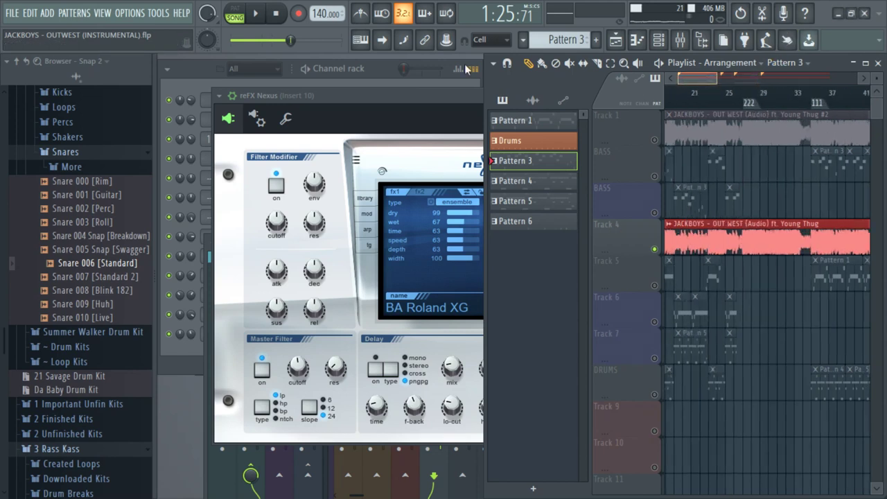
pyautogui.rightClick(670, 105)
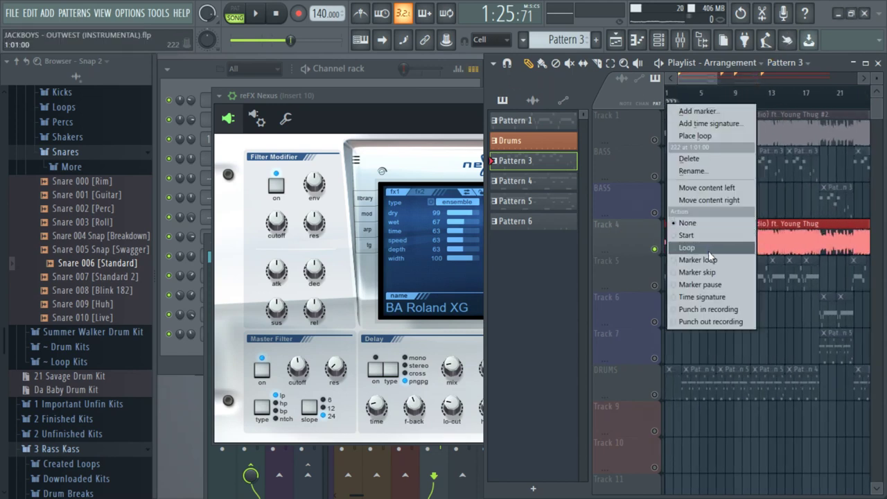
pyautogui.click(704, 165)
pyautogui.write('11')
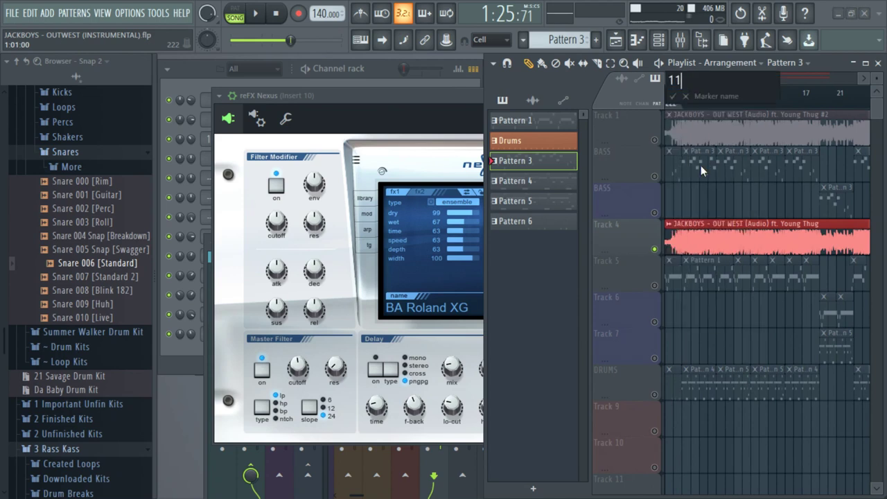
pyautogui.press('Return')
pyautogui.rightClick(670, 106)
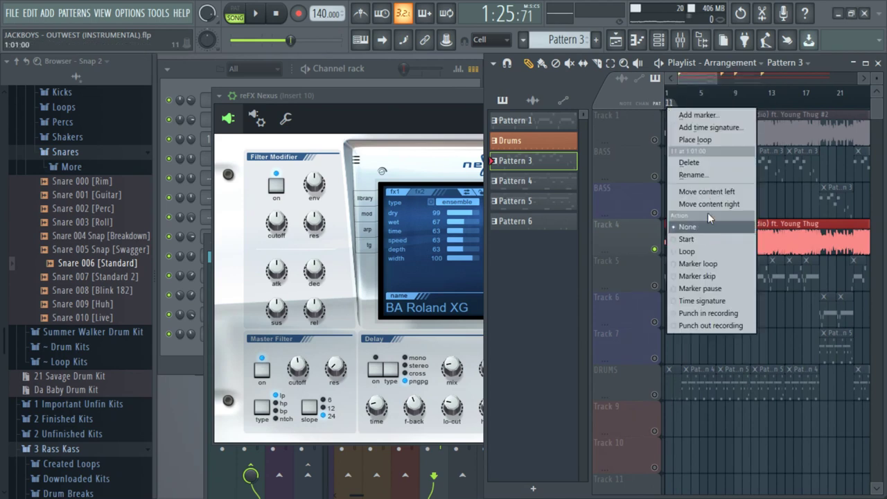
pyautogui.click(702, 176)
pyautogui.write('111')
pyautogui.press('Return')
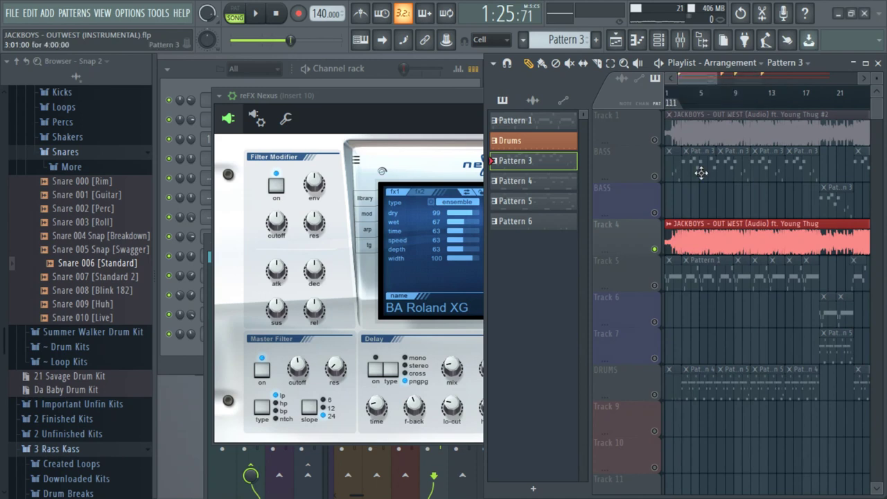
# - Audition the reference audio around bar 67 to locate the start of the next section
pyautogui.moveTo(739, 78)
pyautogui.mouseDown()
pyautogui.moveTo(786, 70)
pyautogui.moveTo(771, 72)
pyautogui.mouseUp()
pyautogui.click(773, 92)
pyautogui.press('space')
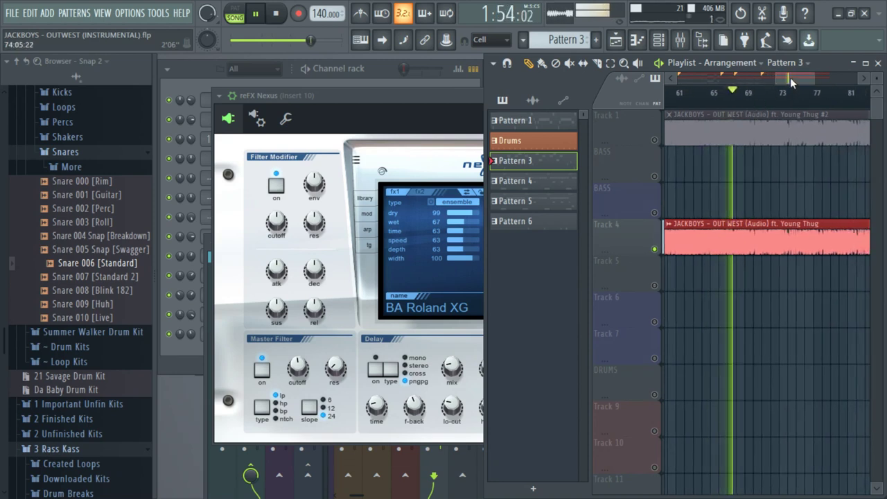
pyautogui.moveTo(722, 94); pyautogui.dragTo(715, 97)
pyautogui.moveTo(793, 77); pyautogui.dragTo(801, 78)
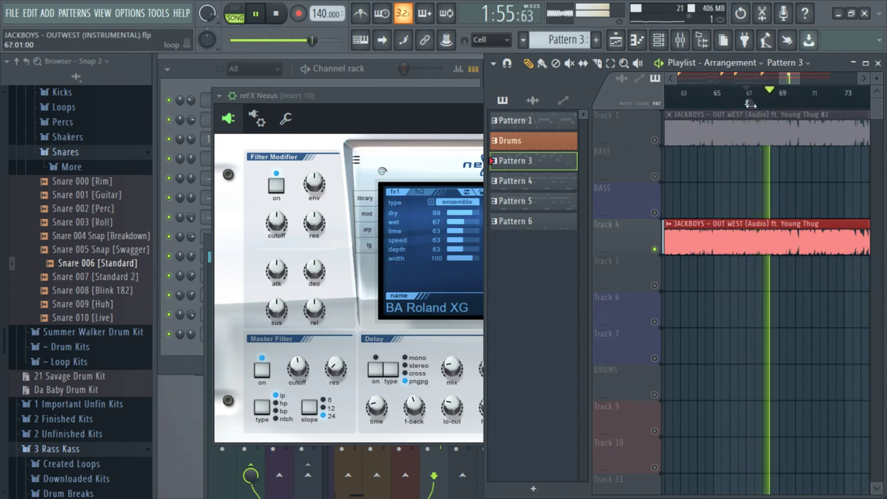
# - Name the timeline marker at bar 67 111 and set its action to None
pyautogui.rightClick(750, 104)
pyautogui.click(799, 177)
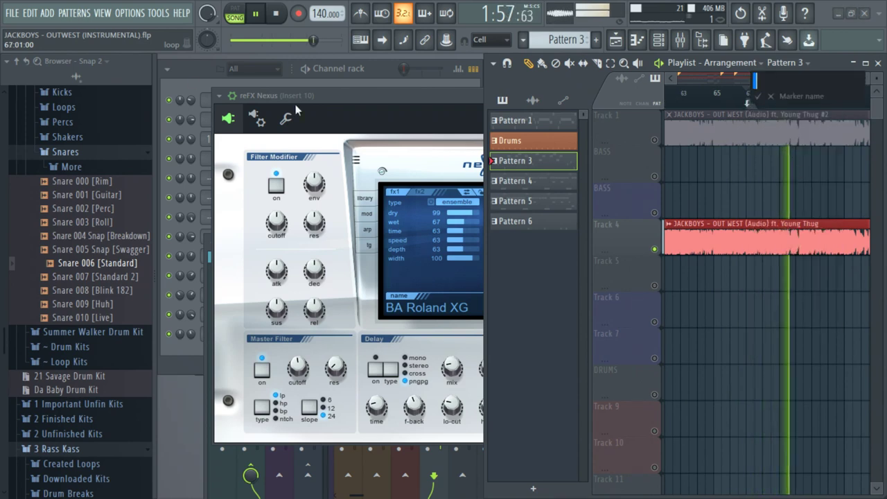
pyautogui.write('111')
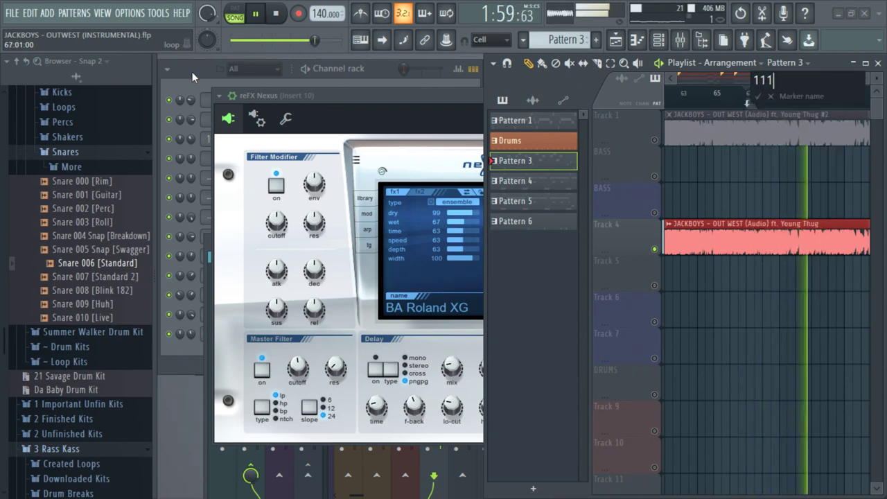
pyautogui.press('Return')
pyautogui.rightClick(754, 104)
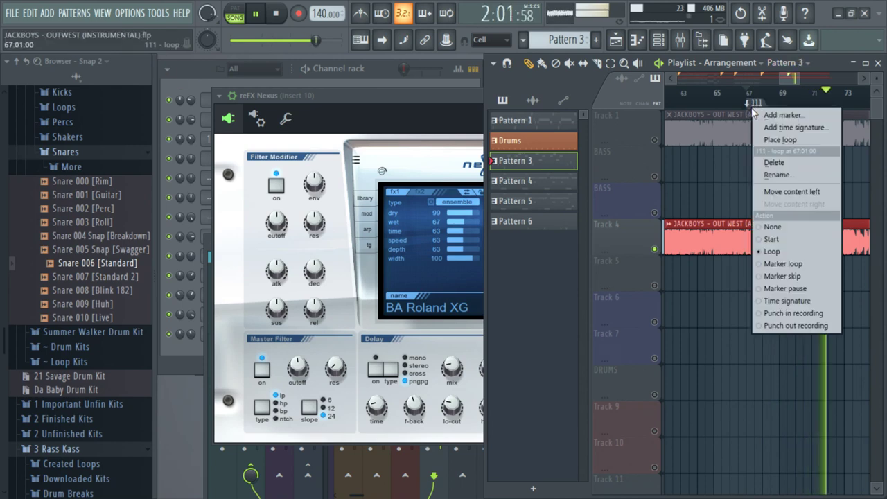
pyautogui.click(797, 226)
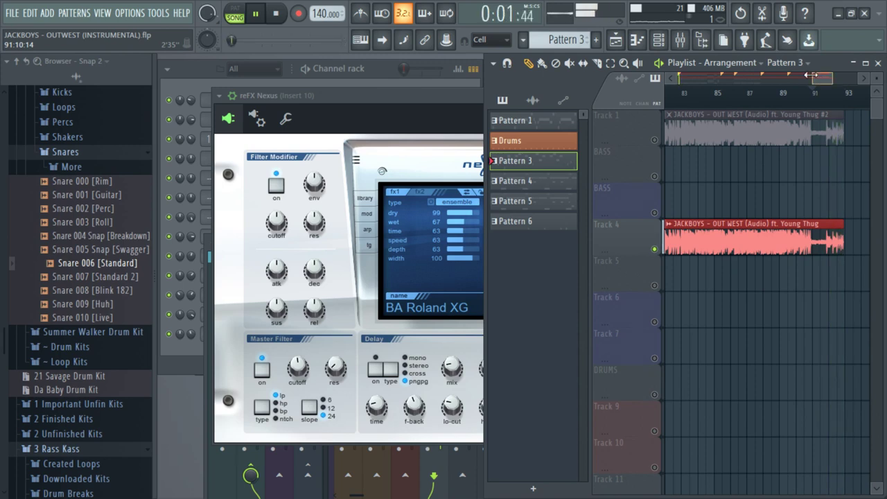
# - Move the unmuted reference audio track up two places so it becomes Track 2
pyautogui.moveTo(811, 75); pyautogui.dragTo(694, 73)
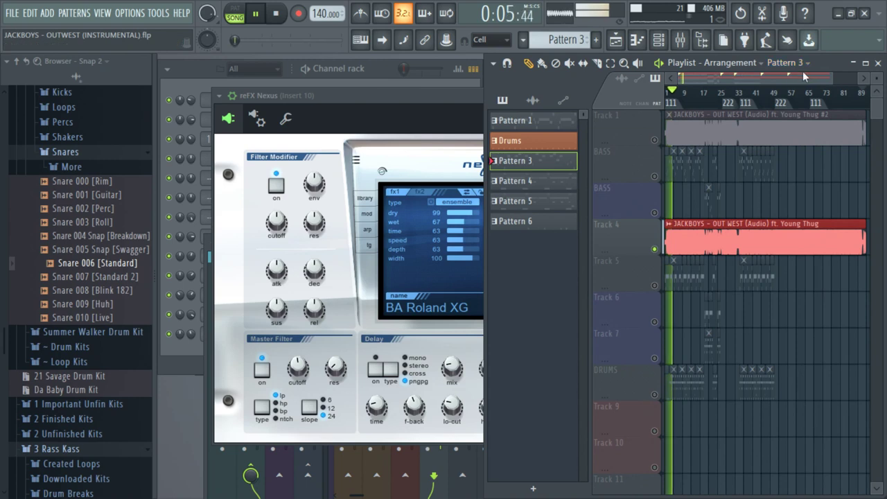
pyautogui.moveTo(783, 81); pyautogui.dragTo(766, 78)
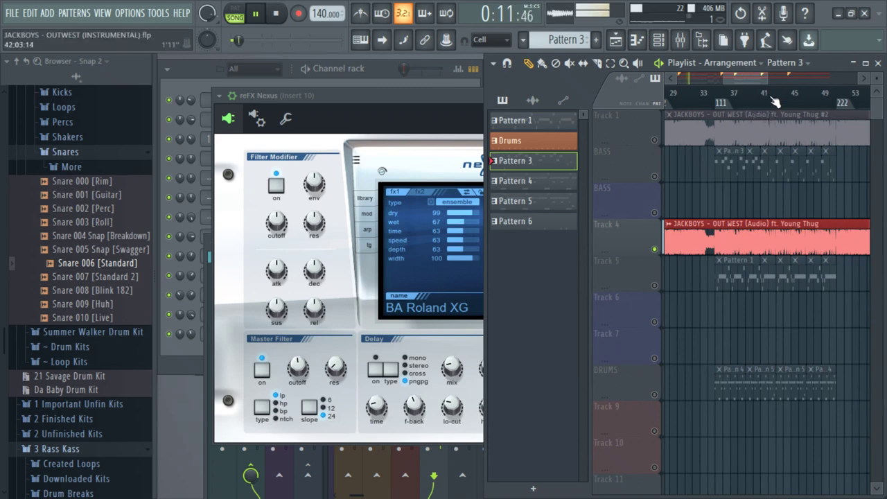
pyautogui.rightClick(631, 216)
pyautogui.click(676, 473)
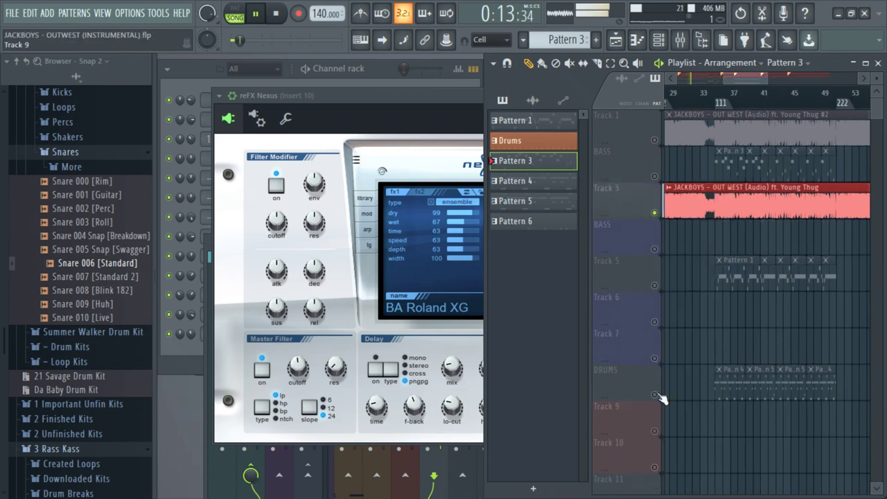
pyautogui.rightClick(628, 202)
pyautogui.click(670, 438)
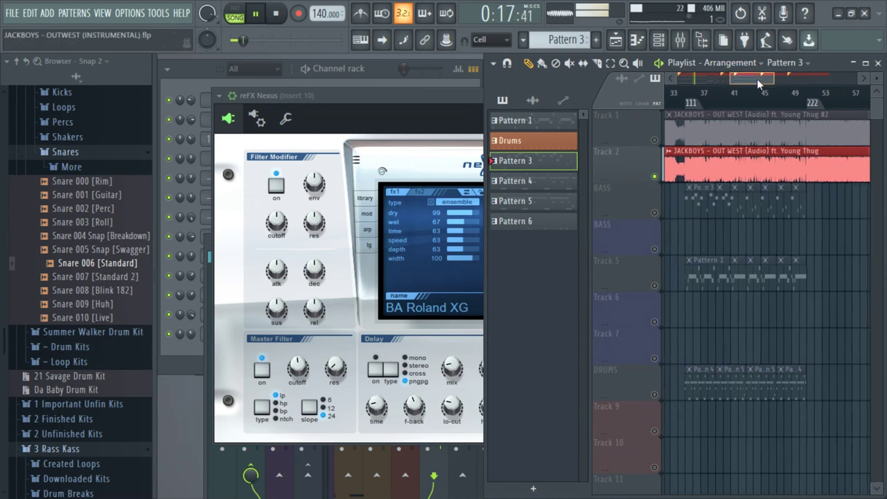
# - Move the blue BASS track and the two blue tracks under it below the Pattern 1 and DRUMS tracks
pyautogui.rightClick(618, 226)
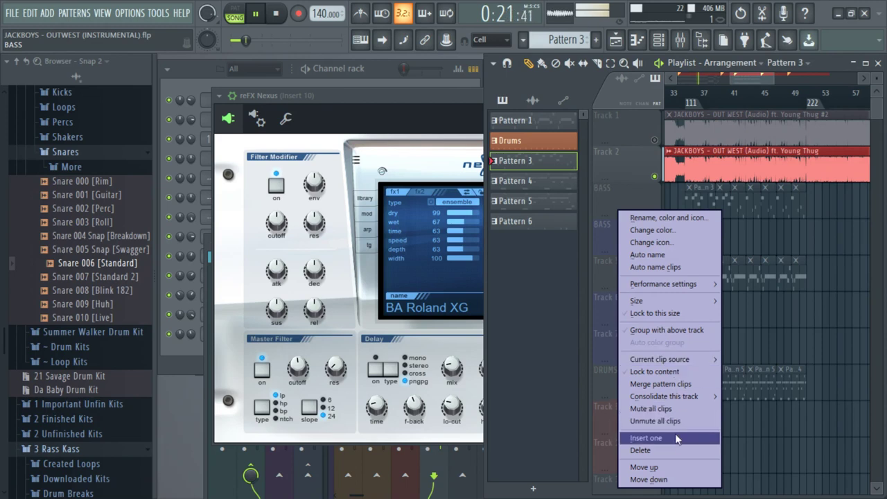
pyautogui.click(669, 479)
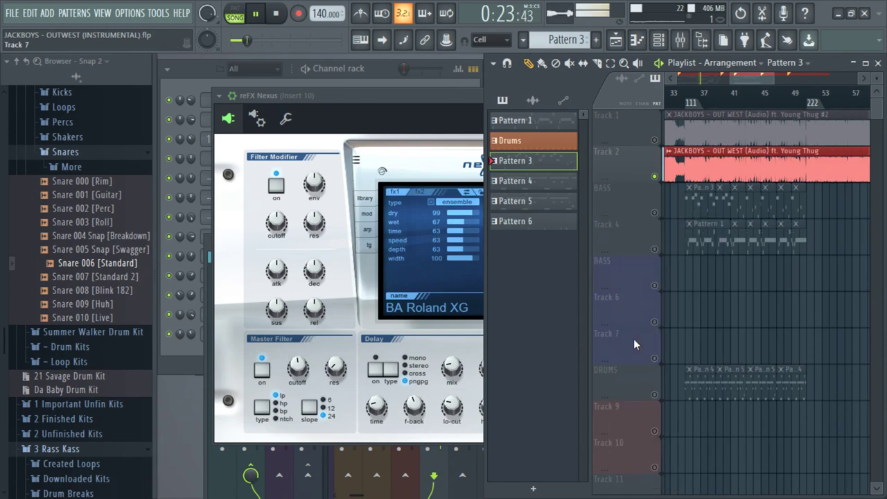
pyautogui.scroll(-3, 633, 338)
pyautogui.rightClick(618, 229)
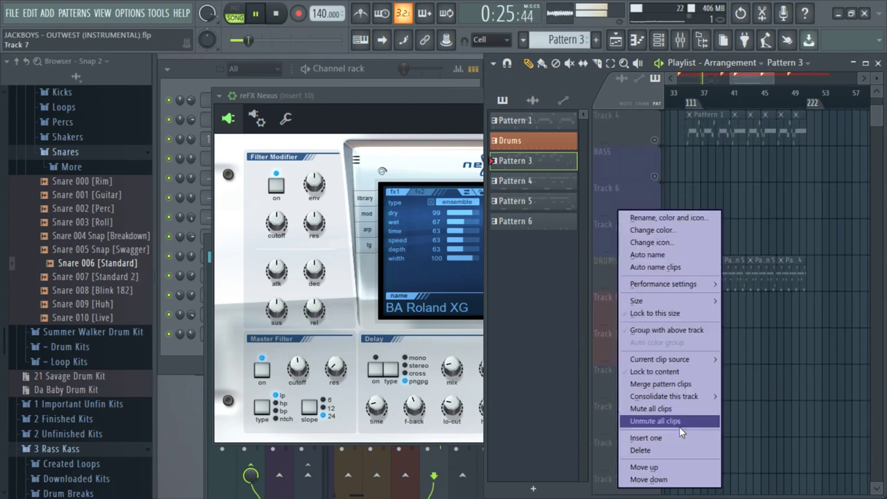
pyautogui.click(686, 478)
pyautogui.rightClick(620, 225)
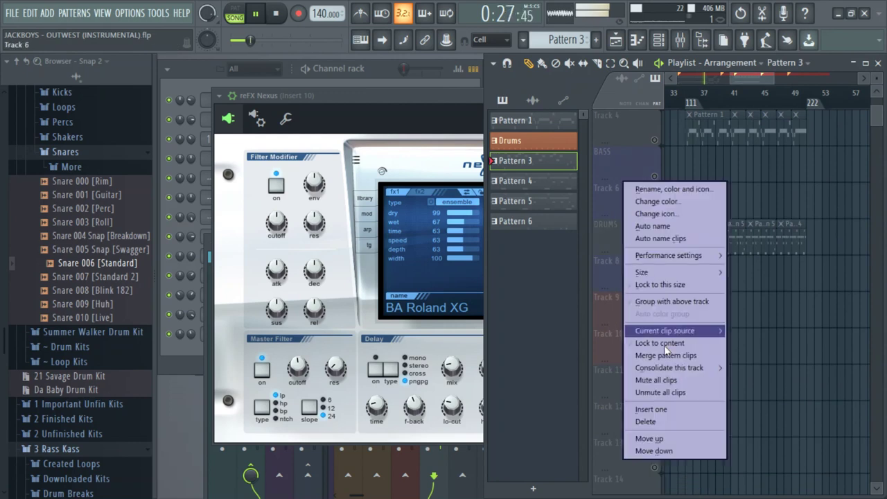
pyautogui.click(679, 444)
pyautogui.rightClick(624, 161)
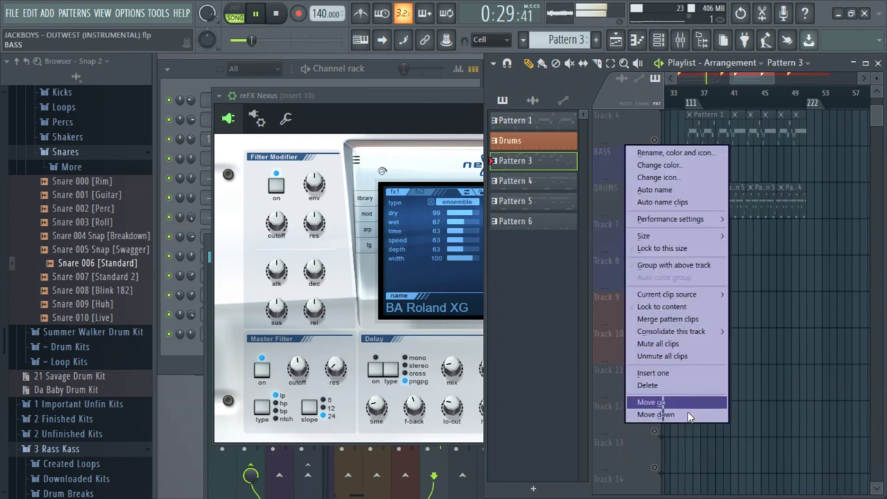
pyautogui.click(691, 416)
# - Select the BASS, Pattern 1 and DRUMS clips of the section starting at bar 35 and copy them to the 111 marker at bar 67
pyautogui.scroll(3, 781, 342)
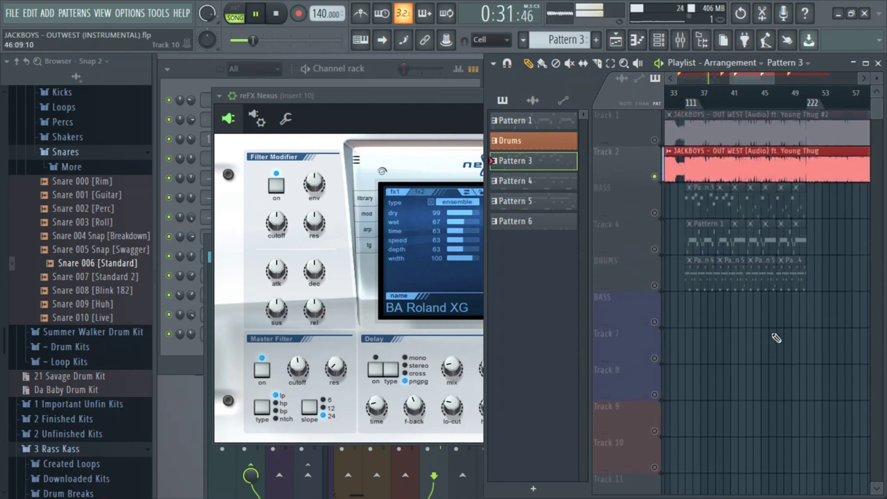
pyautogui.moveTo(757, 81)
pyautogui.mouseDown()
pyautogui.moveTo(716, 81)
pyautogui.moveTo(753, 81)
pyautogui.mouseUp()
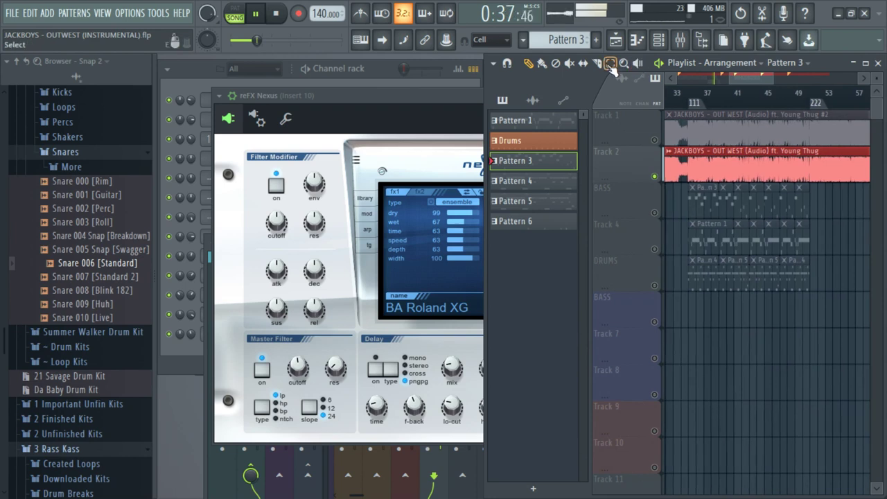
pyautogui.moveTo(844, 290); pyautogui.dragTo(765, 215)
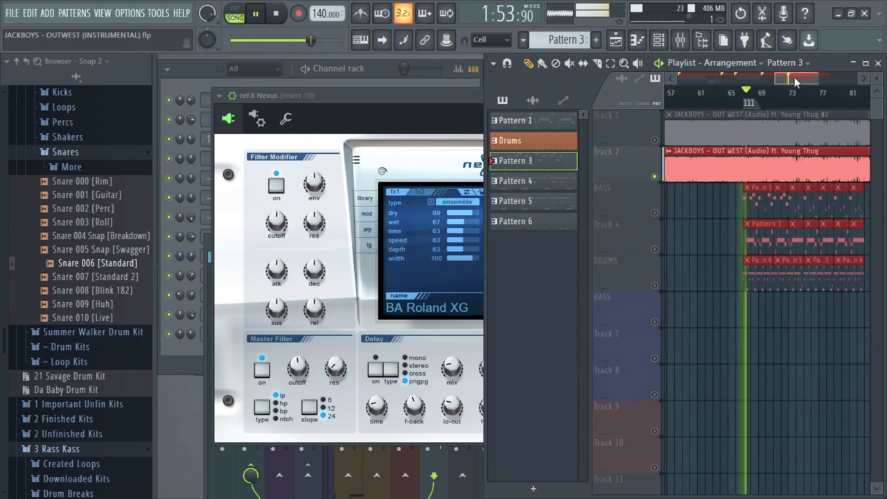
# - Copy the BASS, Pattern 1 and DRUMS clips of the section starting at bar 67 to bar 83
pyautogui.moveTo(794, 81)
pyautogui.mouseDown()
pyautogui.moveTo(804, 81)
pyautogui.moveTo(794, 73)
pyautogui.moveTo(795, 82)
pyautogui.mouseUp()
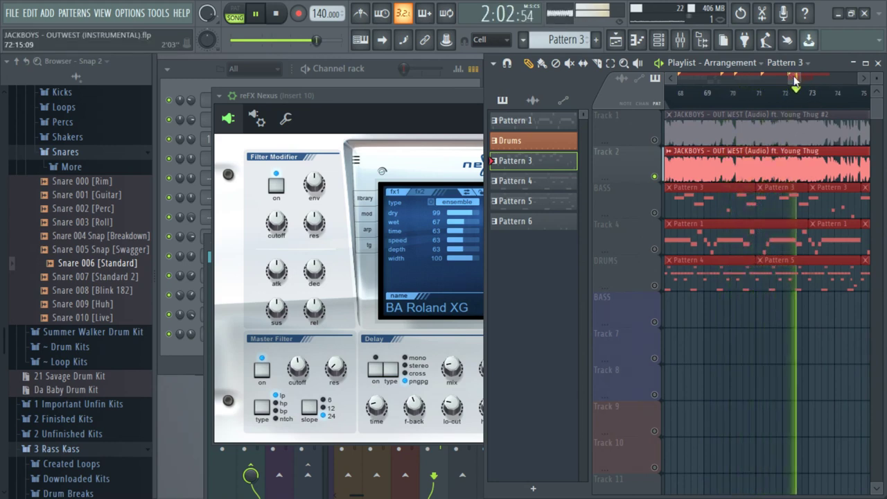
pyautogui.moveTo(795, 82); pyautogui.dragTo(804, 82)
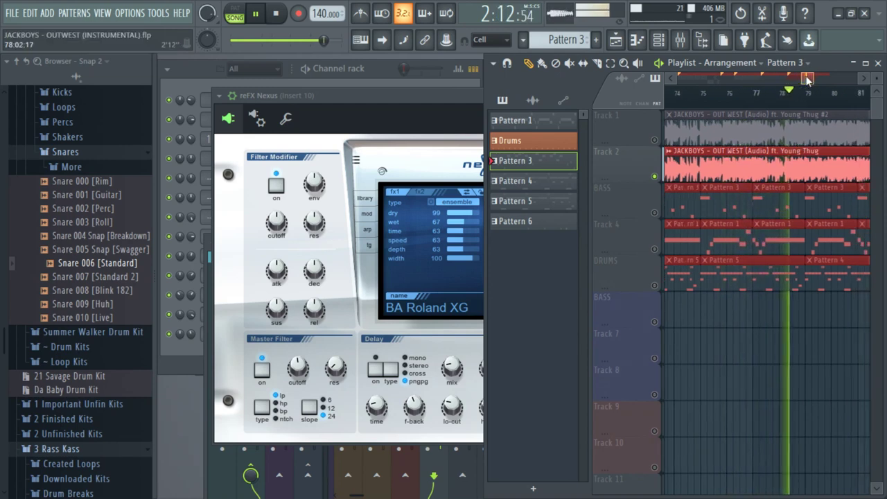
pyautogui.moveTo(805, 82); pyautogui.dragTo(808, 81)
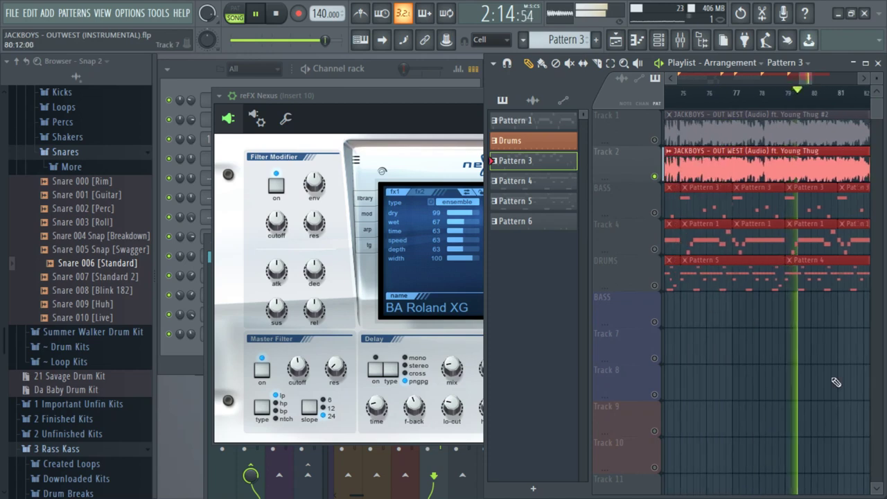
pyautogui.keyDown('ctrl'); pyautogui.click(836, 382); pyautogui.keyUp('ctrl')
pyautogui.rightClick(766, 248)
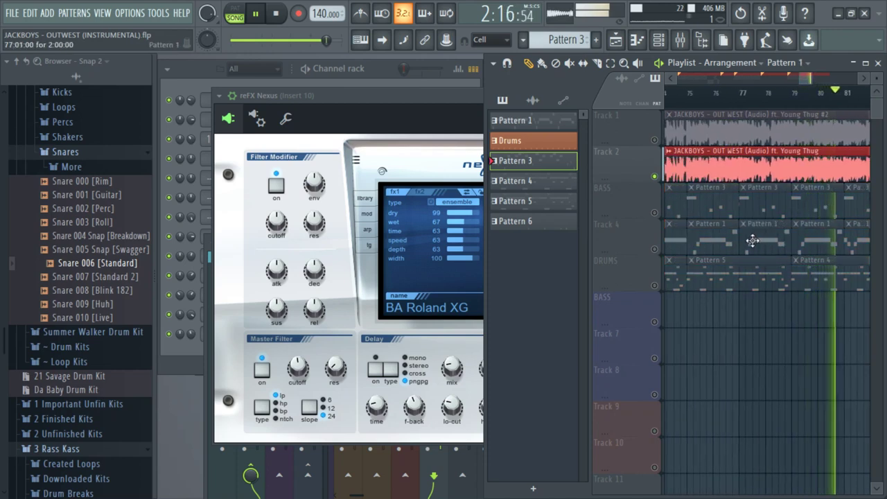
pyautogui.moveTo(810, 80); pyautogui.dragTo(783, 83)
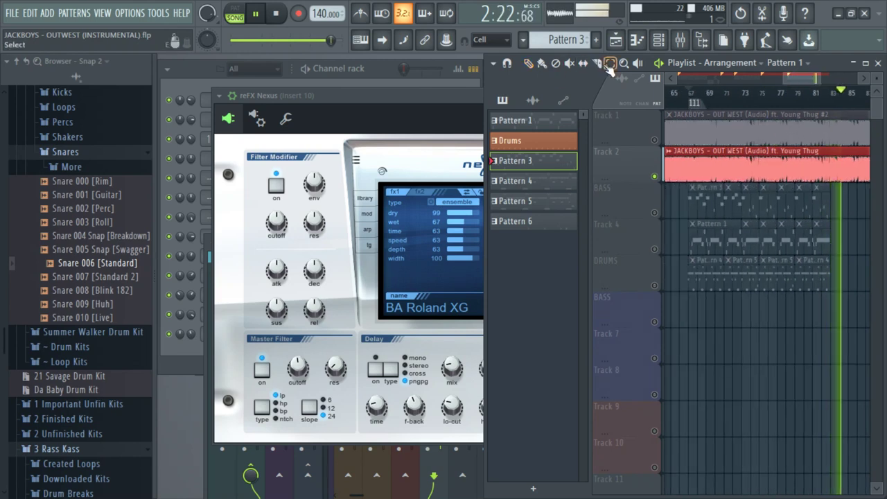
pyautogui.moveTo(726, 321); pyautogui.dragTo(707, 184)
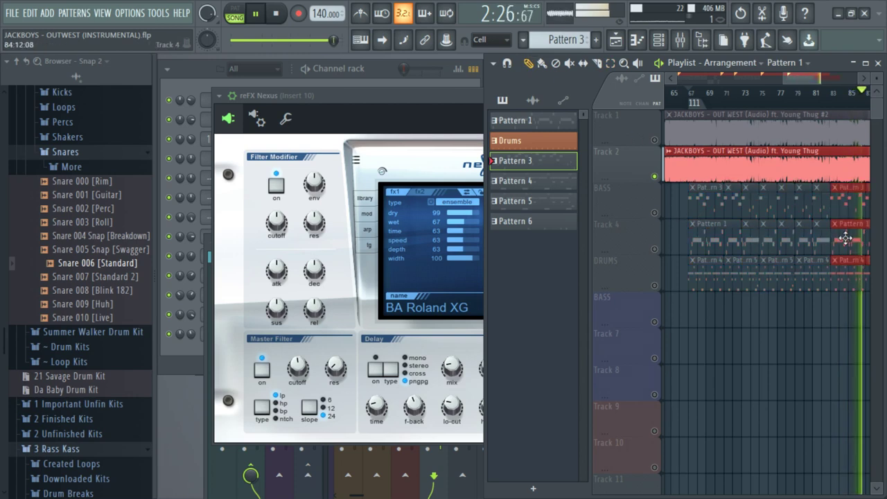
# - Stop playback and delete the copied BASS, Pattern 1 and DRUMS clips that extend past bar 91
pyautogui.moveTo(800, 81); pyautogui.dragTo(824, 78)
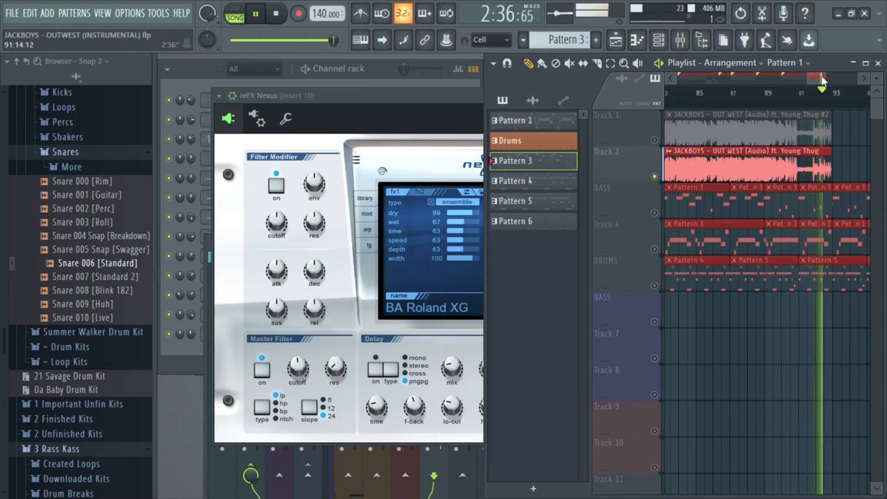
pyautogui.moveTo(823, 78); pyautogui.dragTo(838, 79)
pyautogui.press('space')
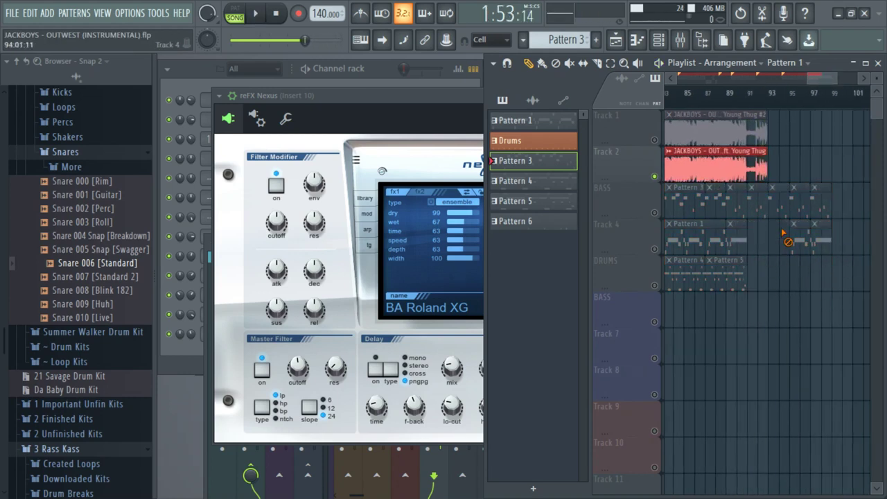
# - Copy the intro's BASS, Pattern 1 and DRUMS clips from bars 1 to 3 to bar 91
pyautogui.moveTo(827, 80); pyautogui.dragTo(526, 94)
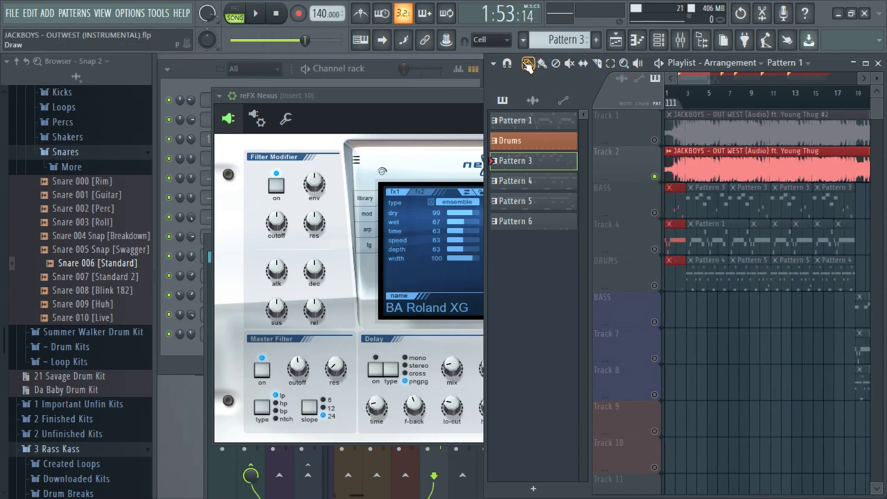
pyautogui.moveTo(675, 277); pyautogui.dragTo(751, 291)
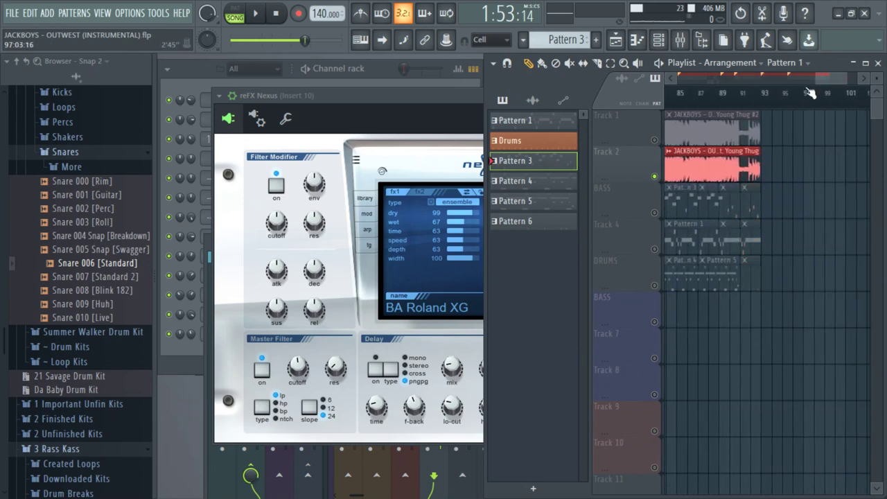
# - Play the song from bar 67, stop it and delete the BASS clips between bars 75 and 87
pyautogui.moveTo(831, 78); pyautogui.dragTo(794, 80)
pyautogui.press('space')
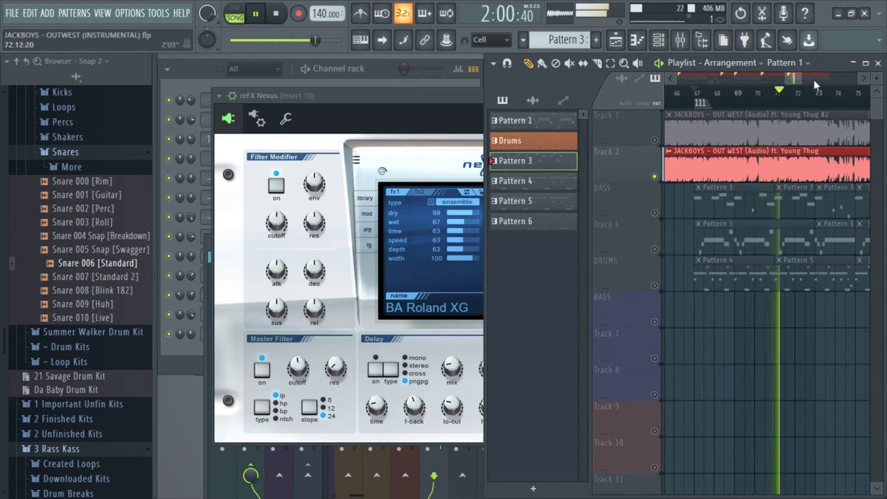
pyautogui.moveTo(796, 80); pyautogui.dragTo(804, 82)
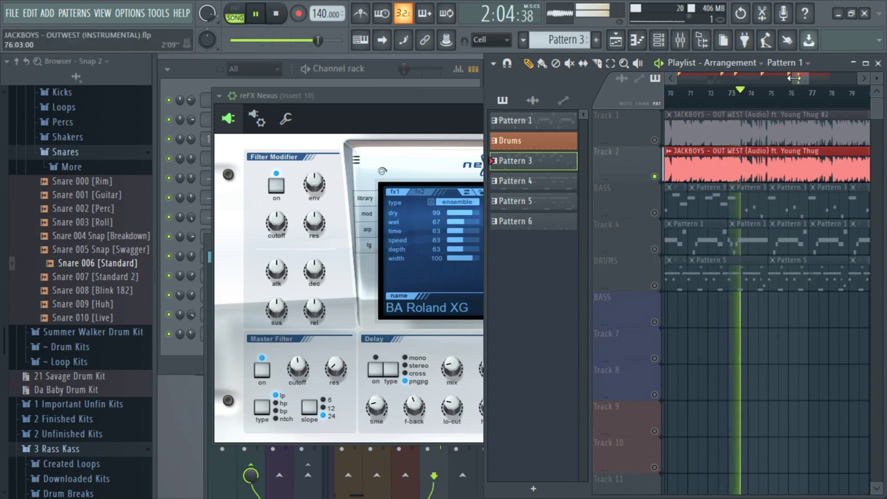
pyautogui.moveTo(799, 78); pyautogui.dragTo(807, 81)
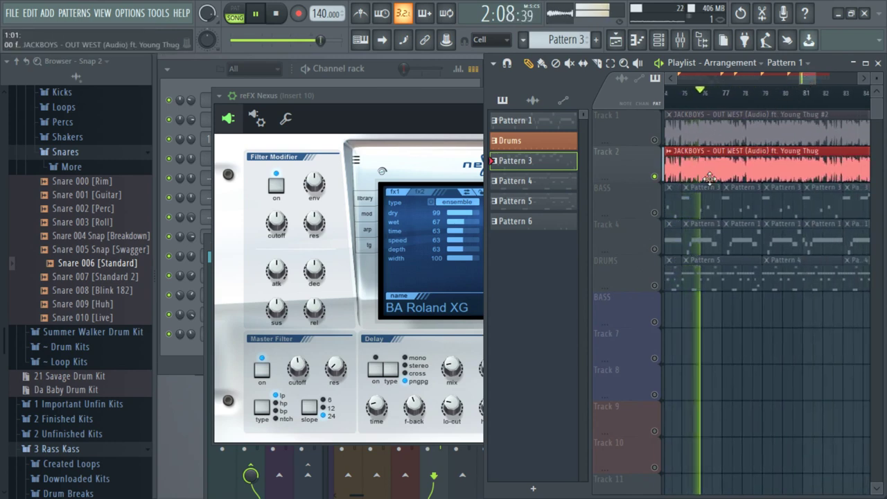
pyautogui.rightClick(708, 203)
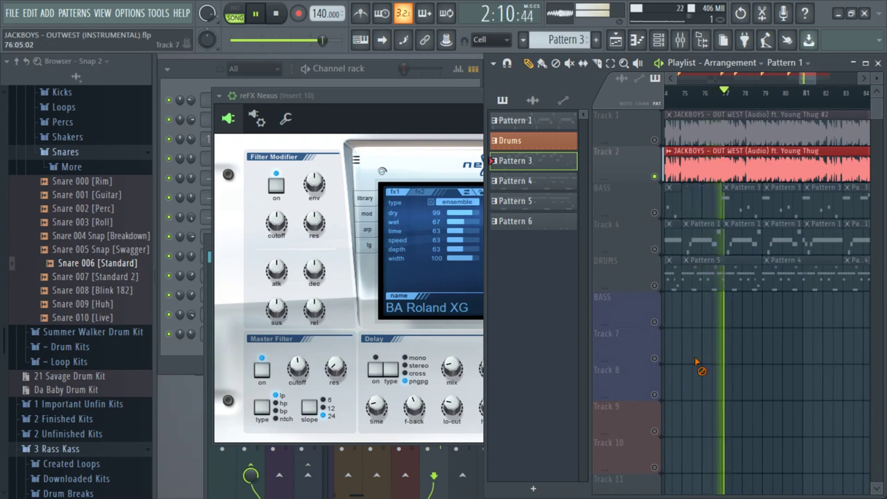
pyautogui.hscroll(-4, 697, 347)
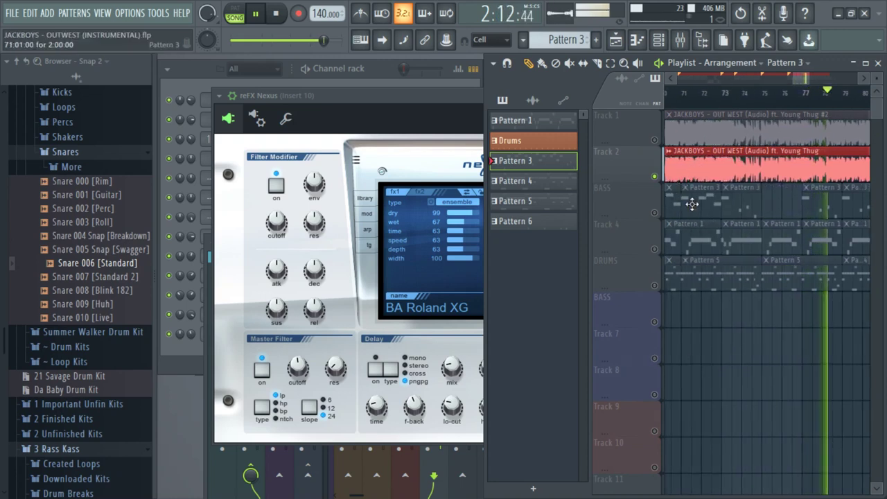
pyautogui.click(803, 192)
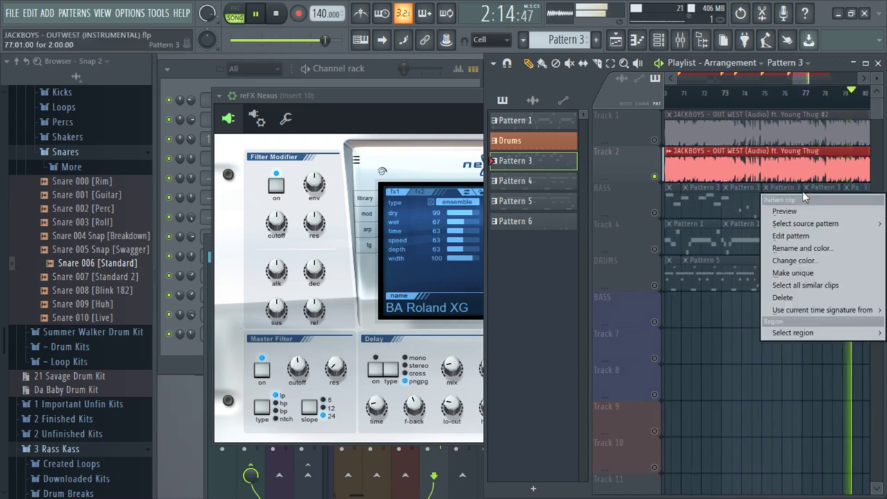
pyautogui.press('Escape')
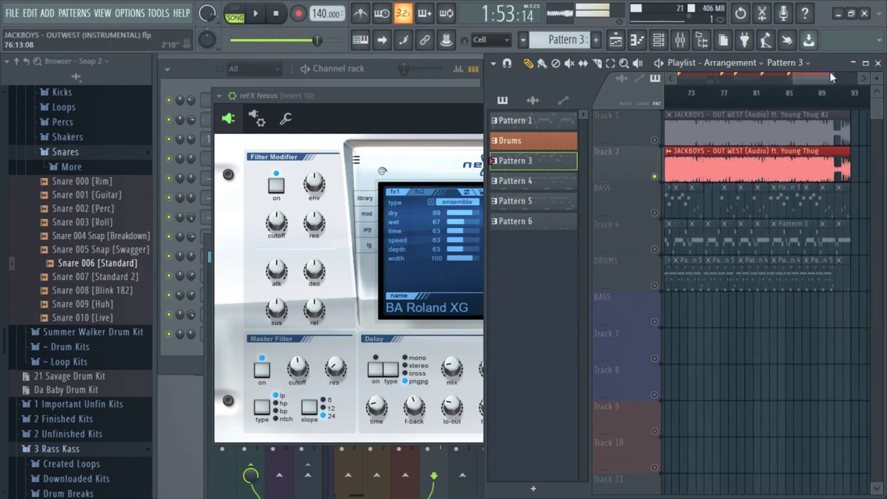
pyautogui.press('space')
pyautogui.moveTo(810, 78); pyautogui.dragTo(807, 79)
pyautogui.rightClick(754, 199)
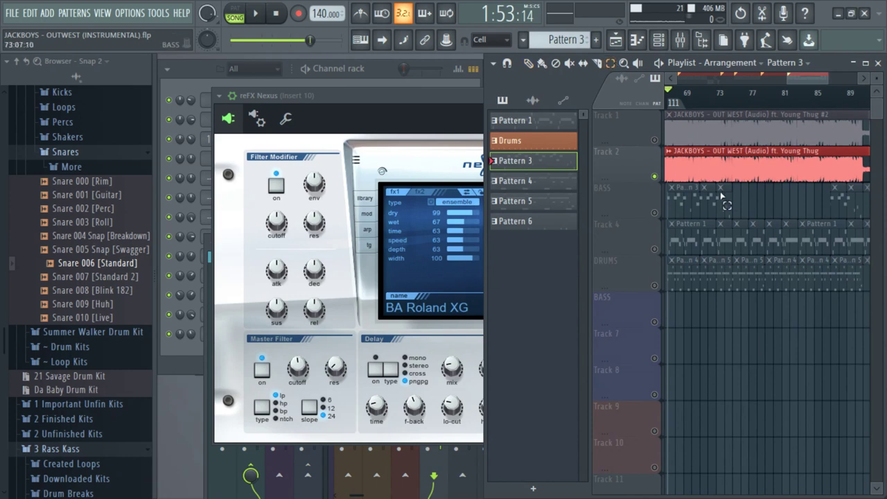
# - Fill the gap in the BASS track from bar 75 with copies of its clips from bars 67 to 75
pyautogui.moveTo(726, 198)
pyautogui.mouseDown()
pyautogui.moveTo(806, 220)
pyautogui.moveTo(738, 210)
pyautogui.mouseUp()
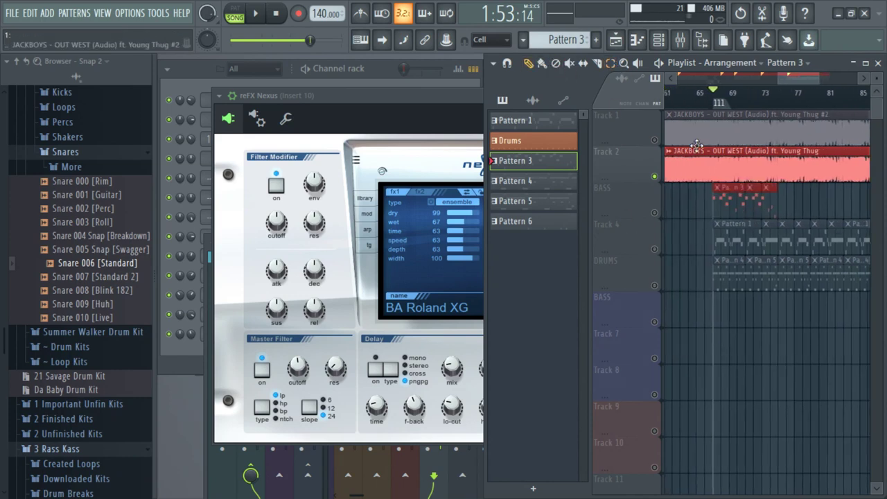
pyautogui.click(782, 106)
pyautogui.press('space')
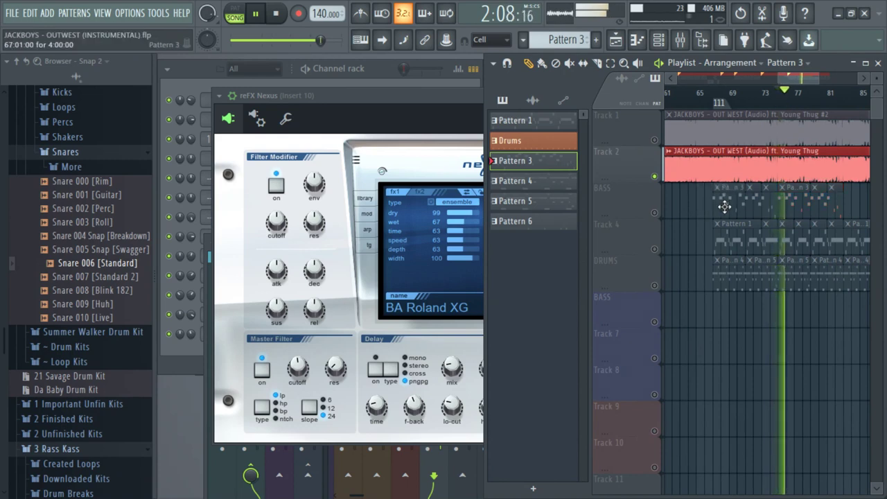
pyautogui.moveTo(802, 77); pyautogui.dragTo(821, 82)
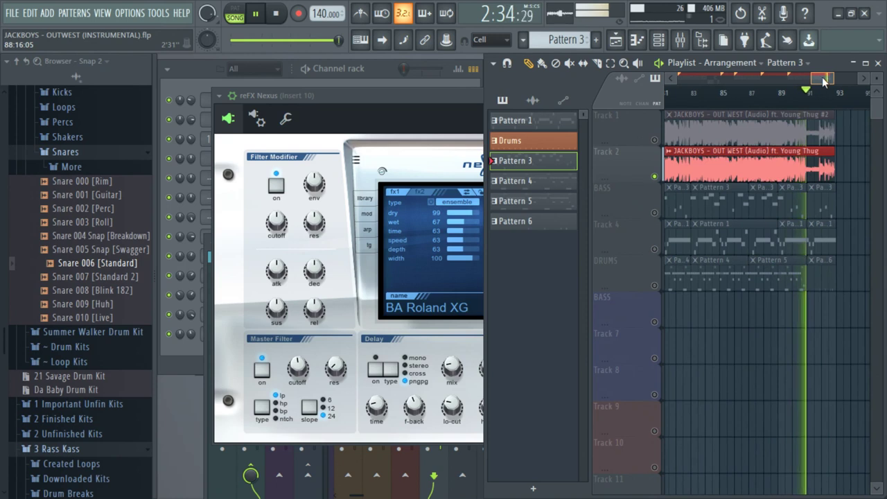
# - Play the reference audio from bar 19 and examine that section against the clips and the Channel rack
pyautogui.moveTo(824, 81); pyautogui.dragTo(714, 79)
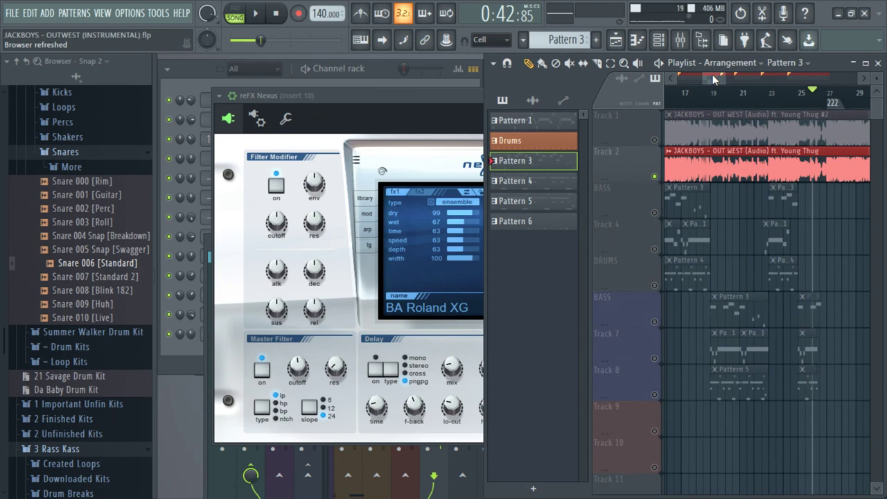
pyautogui.moveTo(715, 79); pyautogui.dragTo(712, 80)
pyautogui.click(726, 93)
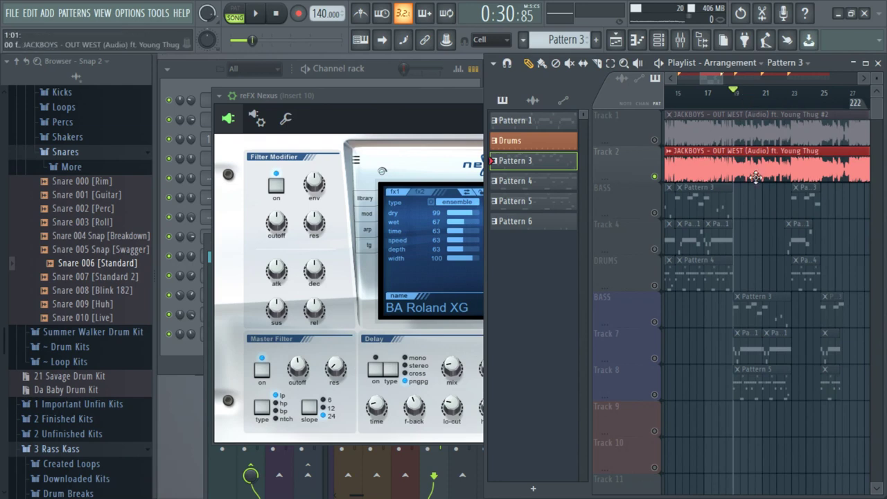
pyautogui.scroll(-2, 755, 177)
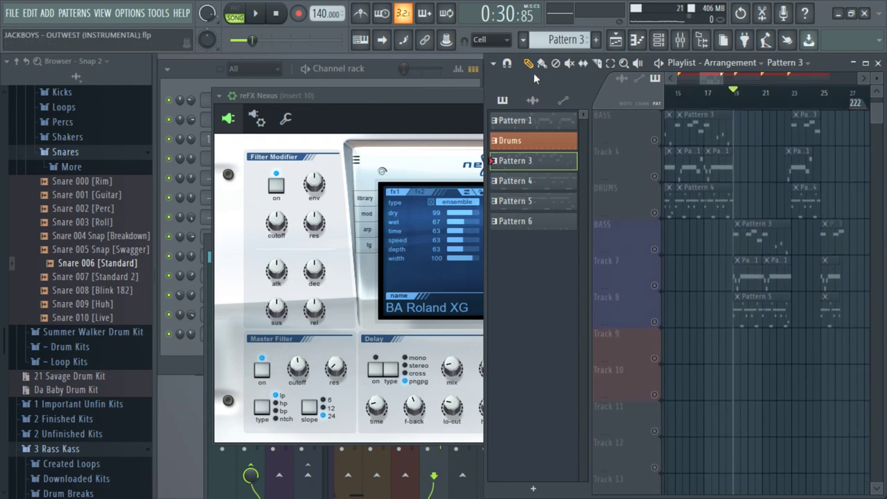
pyautogui.press('space')
pyautogui.scroll(2, 756, 239)
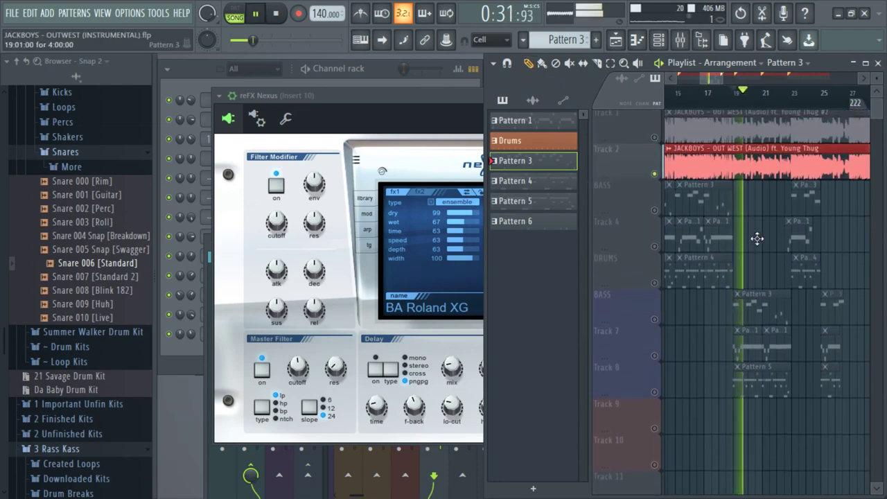
pyautogui.scroll(-2, 757, 239)
pyautogui.click(379, 70)
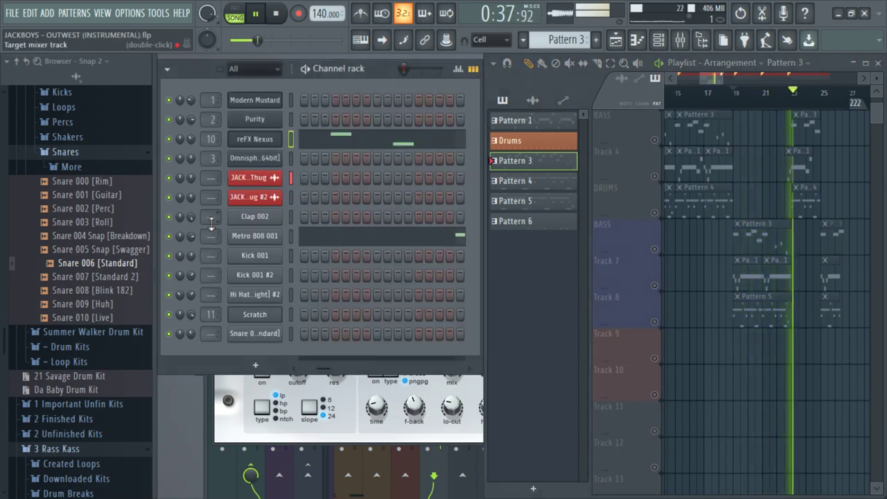
pyautogui.press('space')
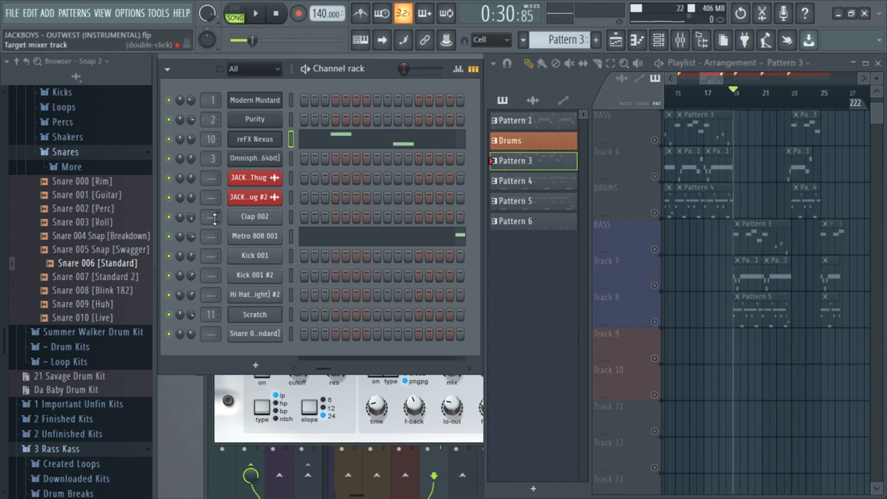
pyautogui.press('space')
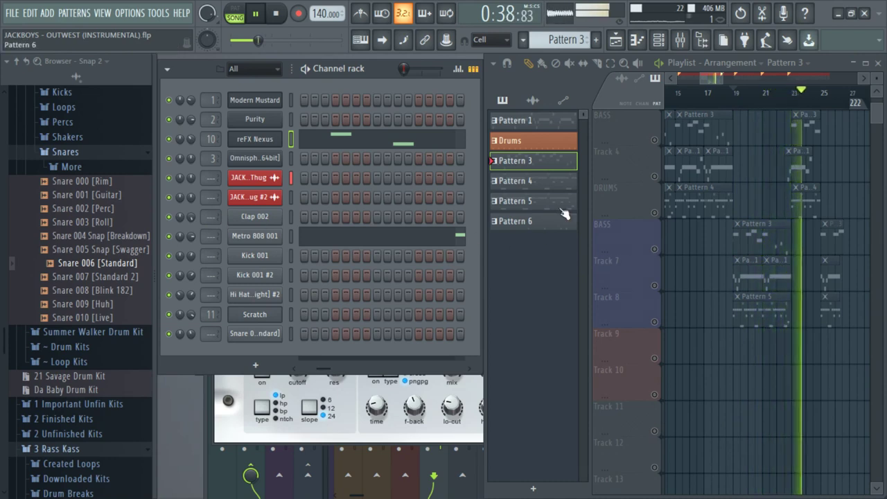
# - Insert one new playlist track directly below Track 8
pyautogui.moveTo(719, 79)
pyautogui.mouseDown()
pyautogui.moveTo(835, 78)
pyautogui.moveTo(728, 80)
pyautogui.mouseUp()
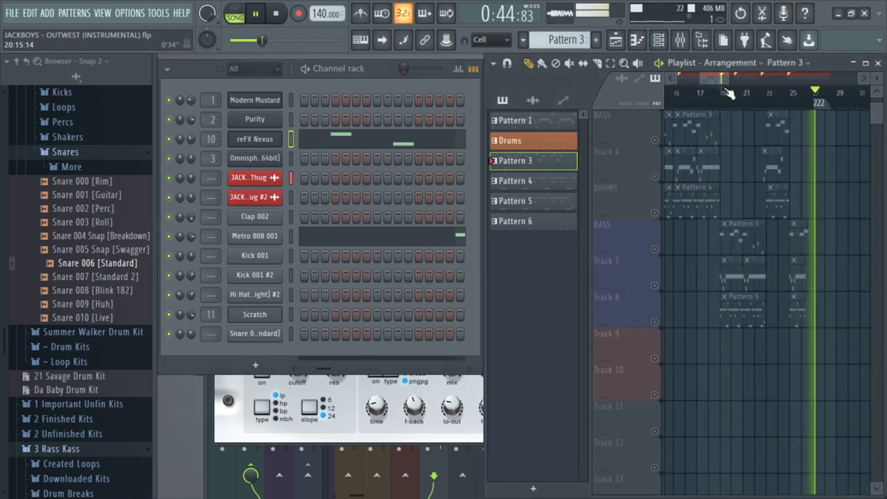
pyautogui.rightClick(617, 344)
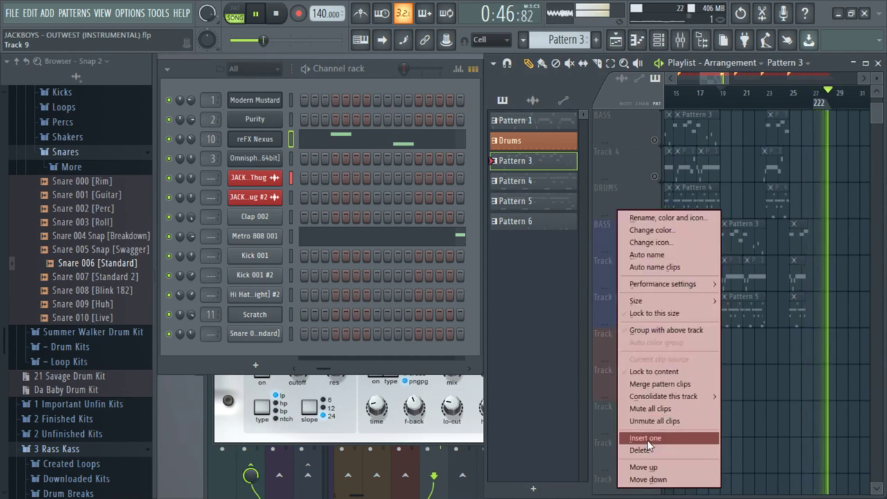
pyautogui.click(647, 440)
# - Load Fruity parametric EQ 2 into Slot 1 of the mixer's MASTER track
pyautogui.press('F9')
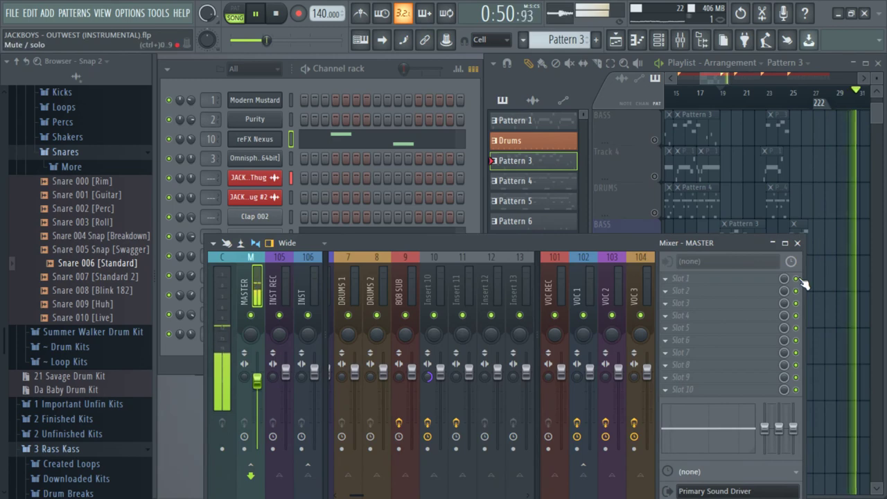
pyautogui.click(677, 282)
pyautogui.moveTo(735, 219)
pyautogui.click(665, 379)
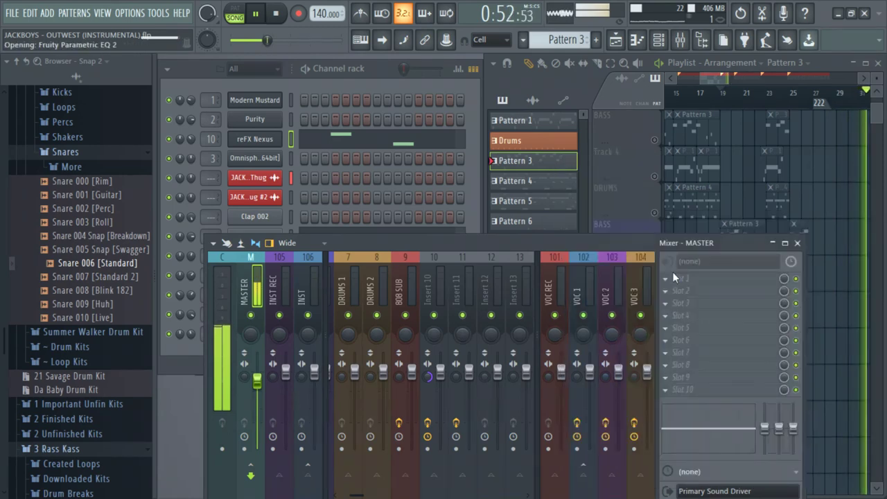
# - Apply a preset to the master's parametric EQ and lower band 7 to about 1 kHz
pyautogui.click(204, 155)
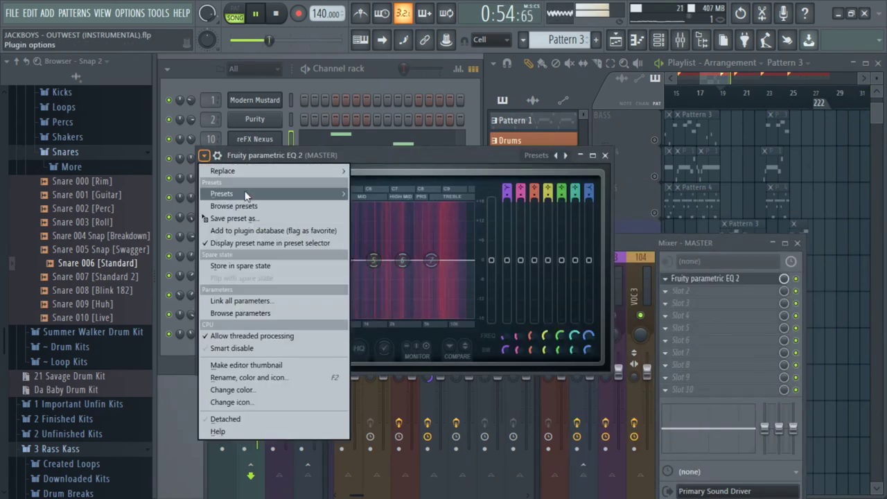
pyautogui.moveTo(291, 194)
pyautogui.click(396, 193)
pyautogui.moveTo(409, 253); pyautogui.dragTo(365, 272)
# - Stop playback and solo the upper BASS track in the playlist
pyautogui.click(736, 93)
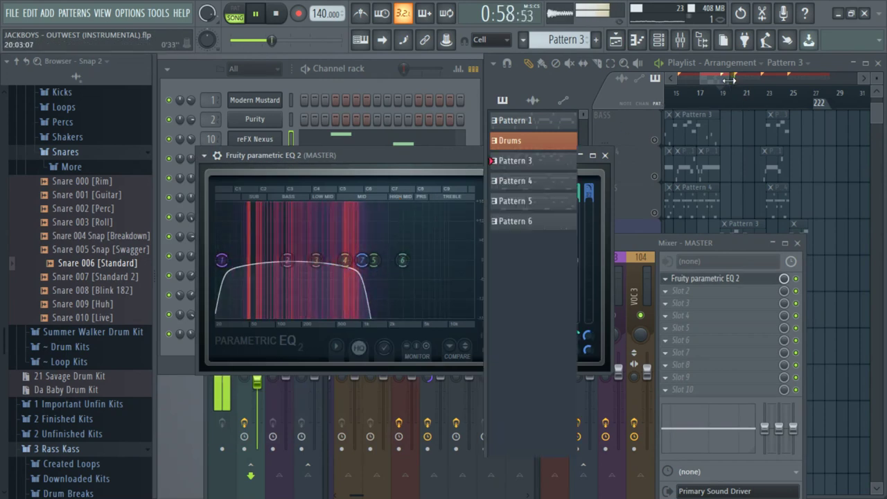
pyautogui.press('space')
pyautogui.rightClick(654, 140)
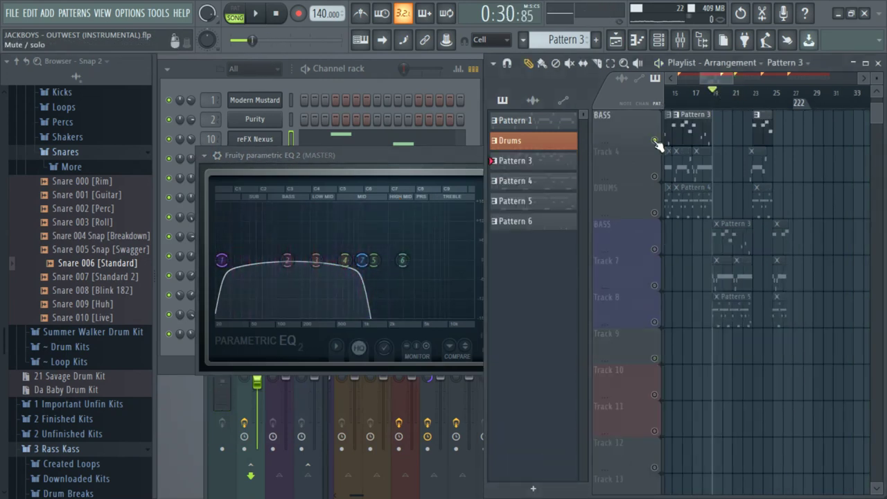
# - Unsolo the upper BASS track so that the playlist tracks are active again
pyautogui.rightClick(654, 141)
pyautogui.click(654, 140)
pyautogui.rightClick(654, 141)
pyautogui.rightClick(654, 141)
pyautogui.scroll(2, 710, 180)
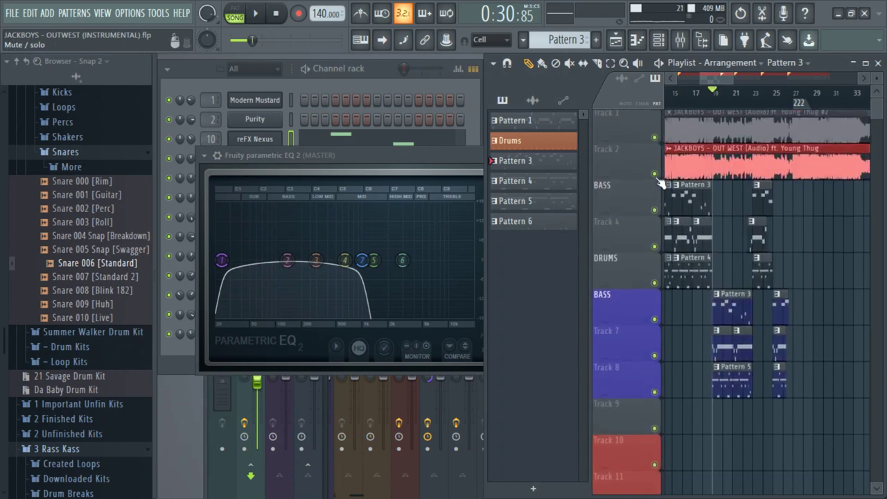
# - Play the song while lowering the master EQ's band 7 to just under 500 Hz and cutting band 3 at about 277 Hz
pyautogui.press('space')
pyautogui.moveTo(362, 260); pyautogui.dragTo(314, 266)
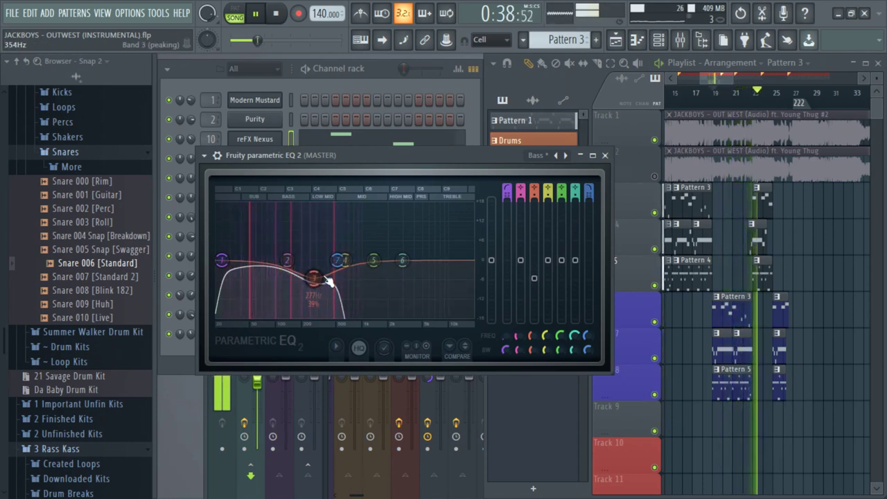
pyautogui.press('space')
pyautogui.press('space')
pyautogui.rightClick(755, 240)
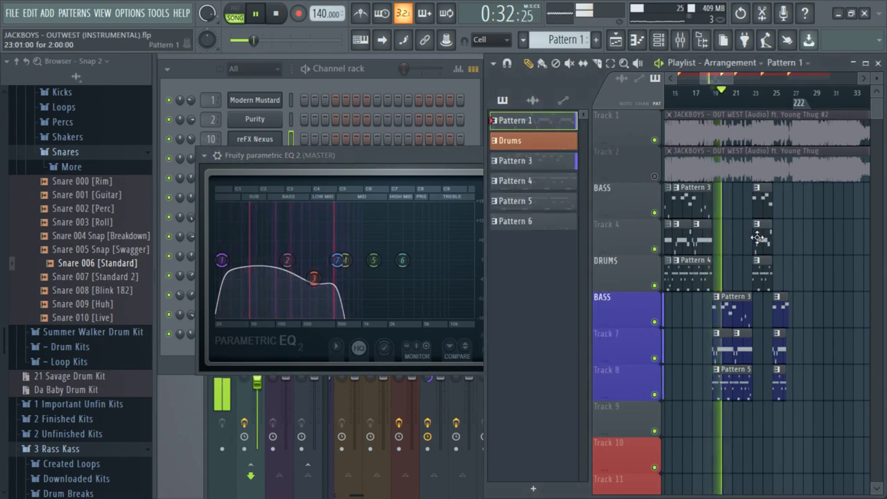
# - Create an automation clip for the mix level of Fruity parametric EQ 2 on the MASTER track
pyautogui.click(682, 42)
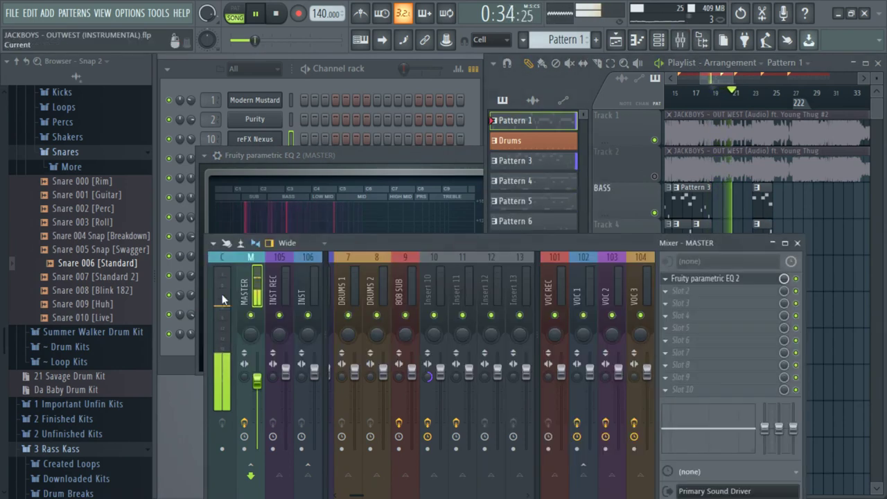
pyautogui.rightClick(786, 278)
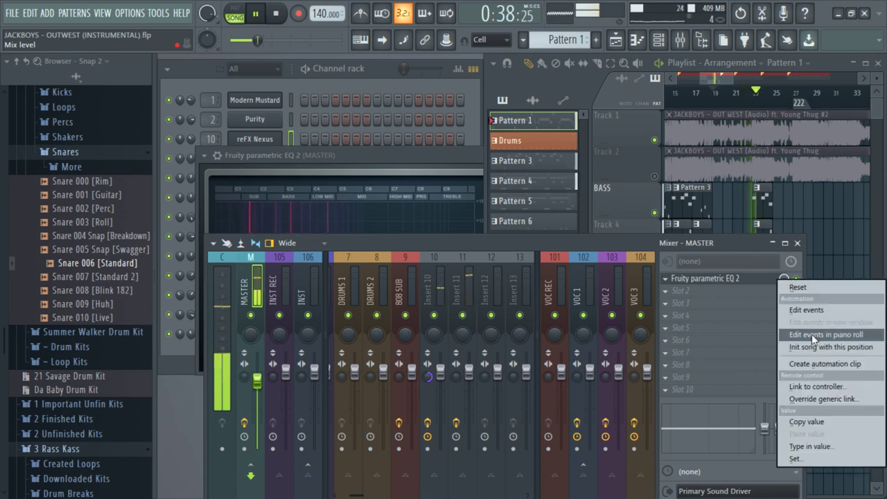
pyautogui.click(818, 365)
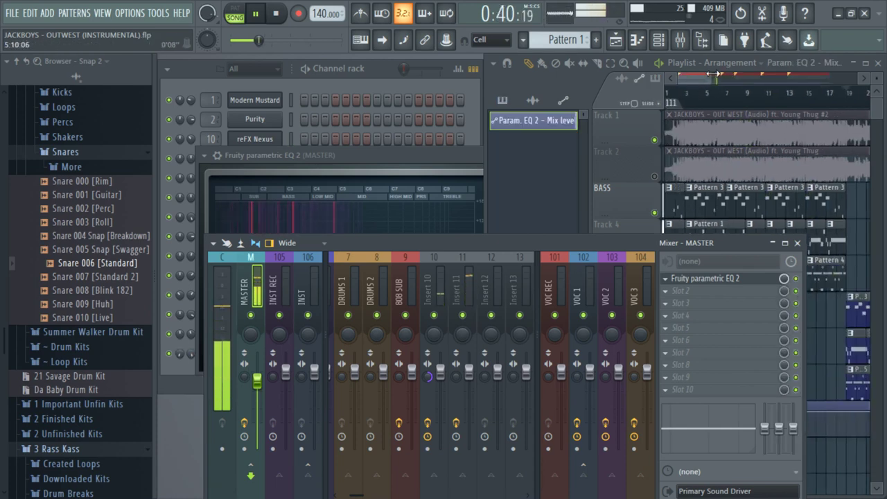
# - Lower the end point of the EQ mix level automation clip on Track 9 to 0%
pyautogui.click(747, 77)
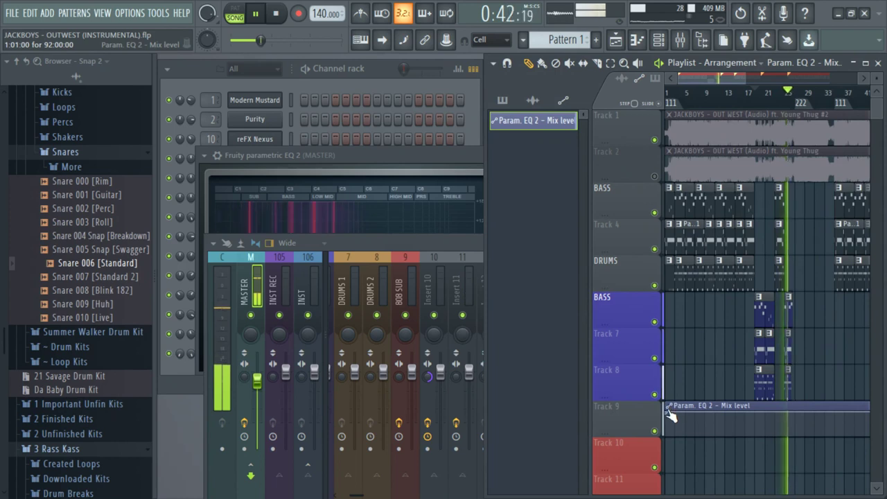
pyautogui.moveTo(729, 74); pyautogui.dragTo(849, 92)
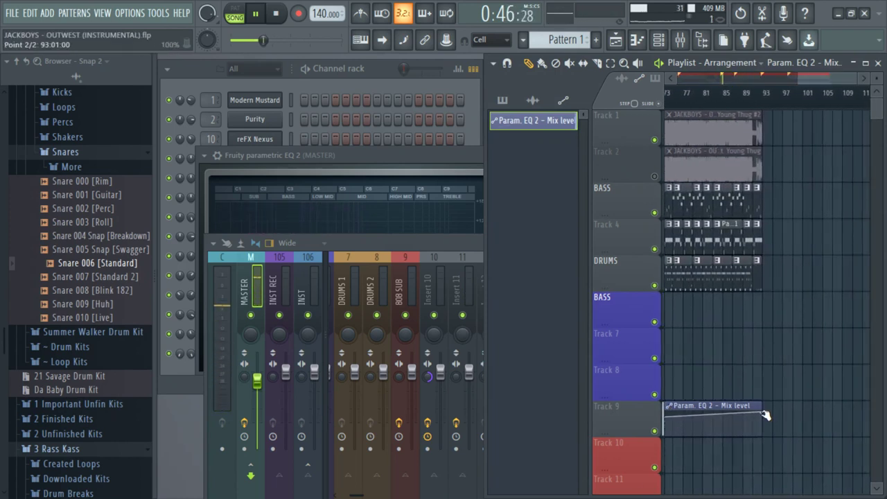
pyautogui.moveTo(765, 414); pyautogui.dragTo(765, 445)
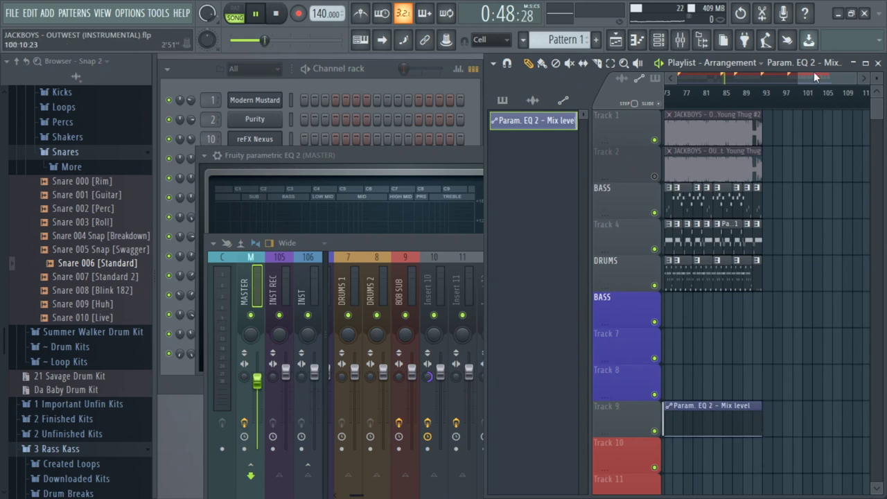
# - Raise the EQ mix level automation in square steps over bars 19 to 23 and 25 to 27, keeping it at 0% elsewhere
pyautogui.moveTo(837, 94); pyautogui.dragTo(722, 102)
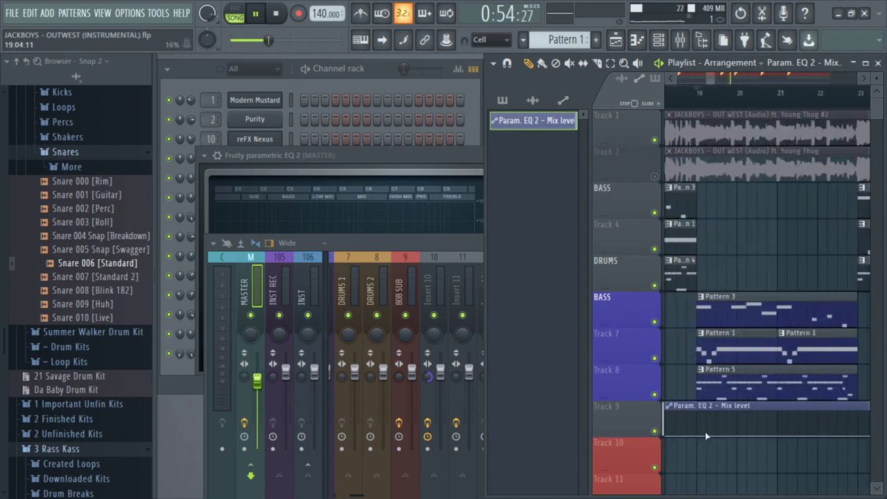
pyautogui.moveTo(696, 435); pyautogui.dragTo(723, 396)
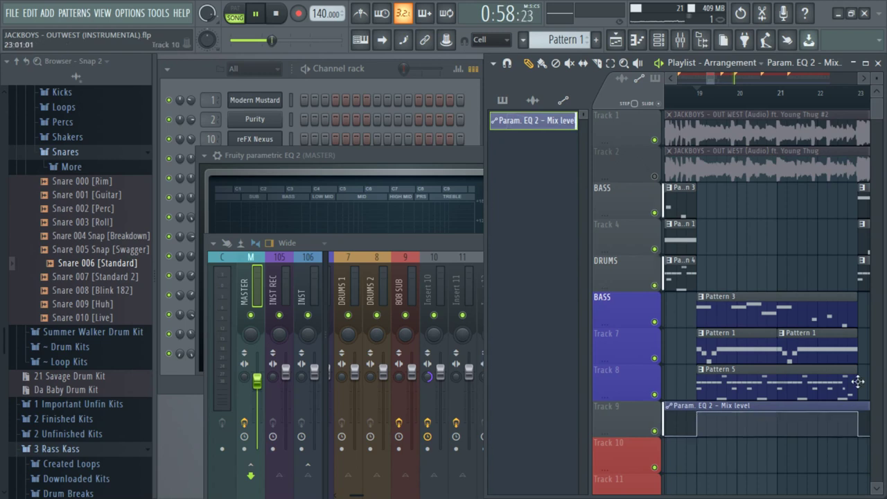
pyautogui.click(864, 81)
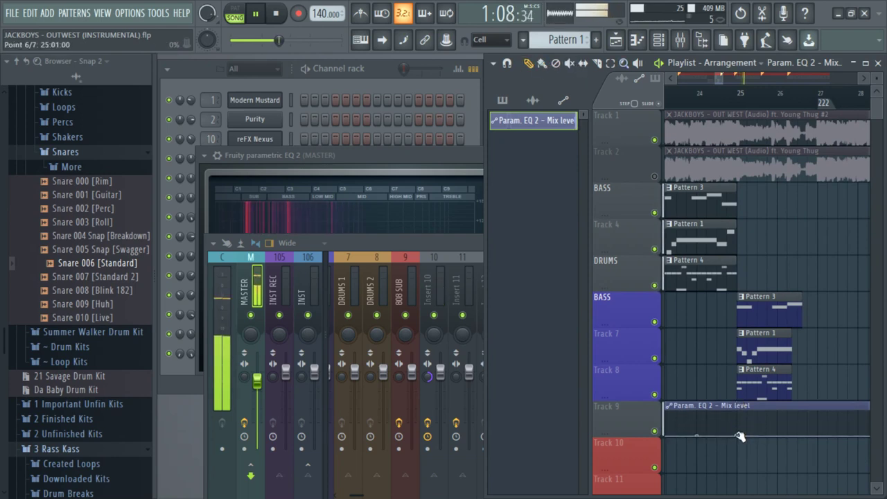
pyautogui.moveTo(751, 431); pyautogui.dragTo(757, 420)
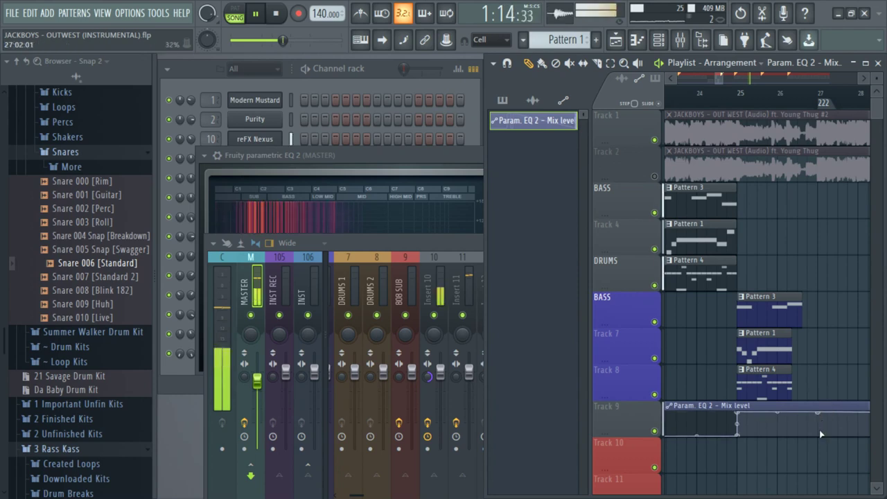
pyautogui.moveTo(722, 79); pyautogui.dragTo(660, 77)
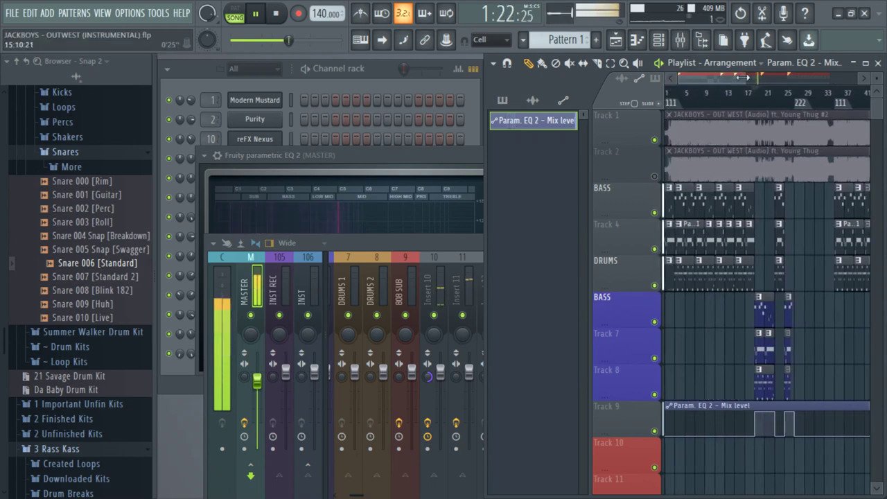
# - Solo Track 2, enable Track 9 alongside it, and place a copy of the EQ mix level automation clip on Track 2
pyautogui.moveTo(742, 78); pyautogui.dragTo(814, 77)
pyautogui.rightClick(654, 176)
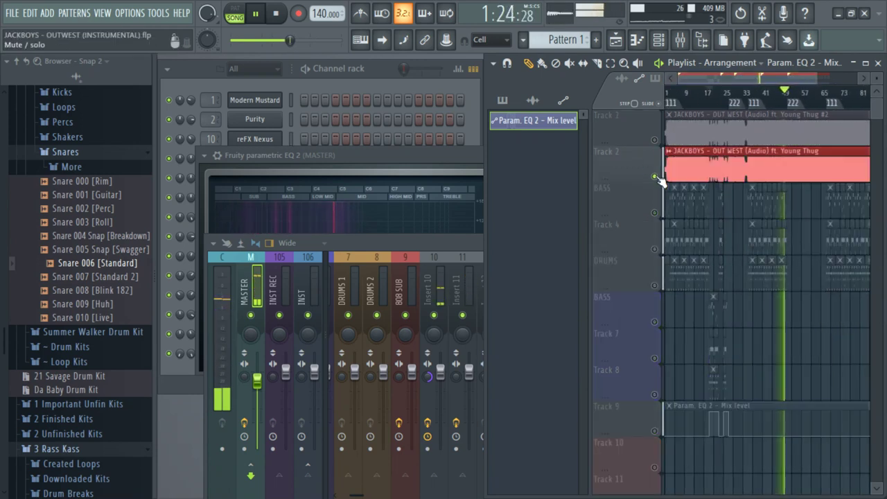
pyautogui.click(654, 431)
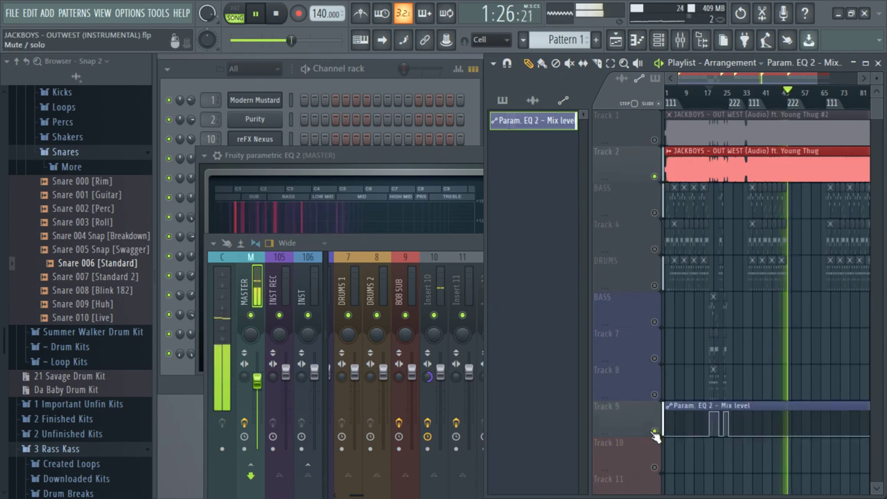
pyautogui.moveTo(684, 408); pyautogui.dragTo(629, 141)
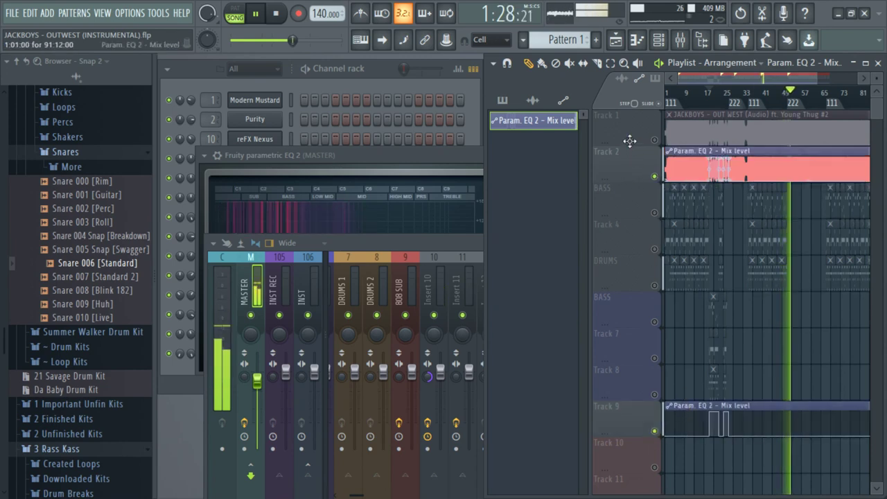
# - Unsolo Track 2, mute it, and replay the EQ-automated section from bar 19
pyautogui.rightClick(655, 178)
pyautogui.rightClick(656, 179)
pyautogui.click(657, 177)
pyautogui.click(709, 93)
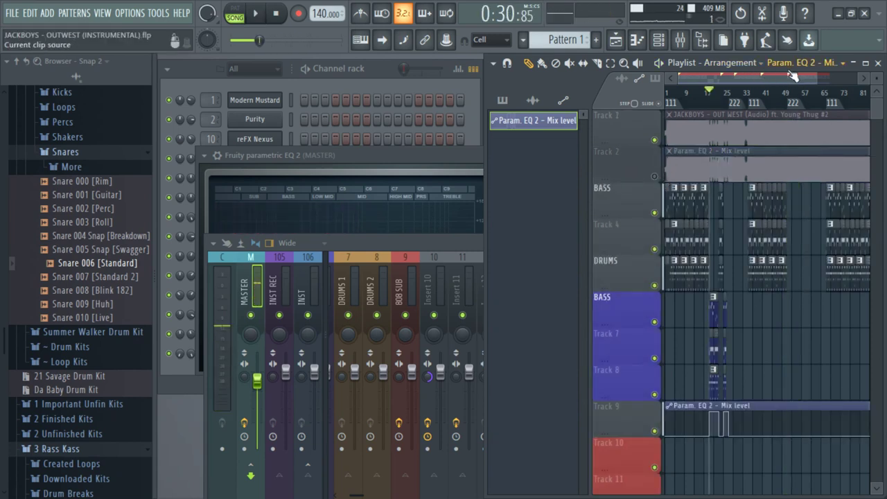
pyautogui.moveTo(814, 76); pyautogui.dragTo(729, 77)
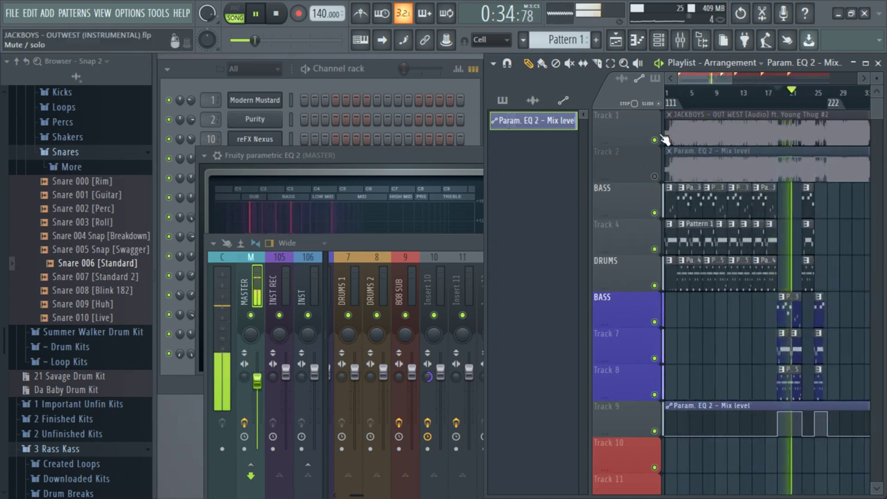
# - Restart playback from bar 1 and save the project
pyautogui.click(669, 96)
pyautogui.hotkey('ctrl', 's')
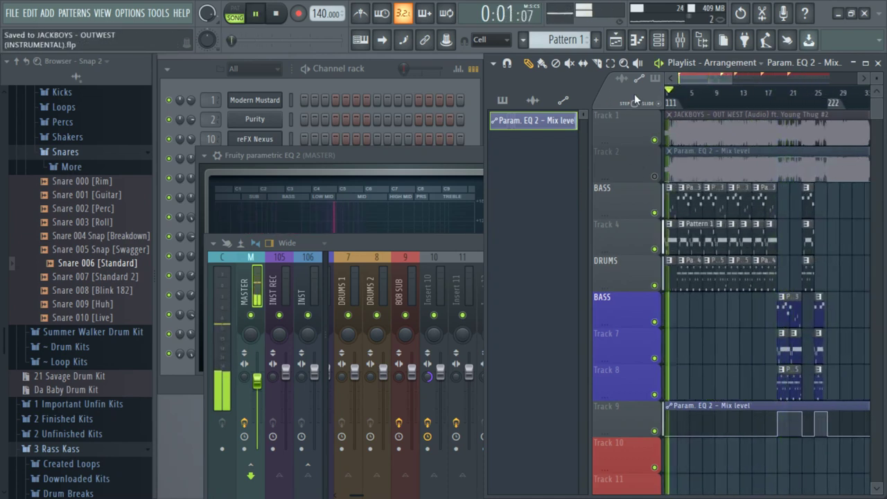
pyautogui.moveTo(732, 76); pyautogui.dragTo(710, 76)
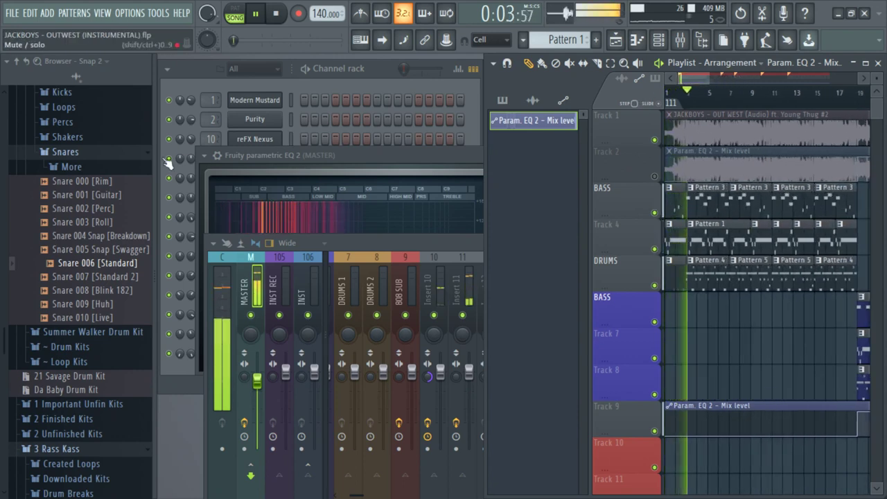
# - Collapse the Snares and Retribution folders in the browser and open Arcade Era Kit > Ultimate Vocals and Chants > Beat Tags
pyautogui.click(65, 152)
pyautogui.scroll(6, 62, 229)
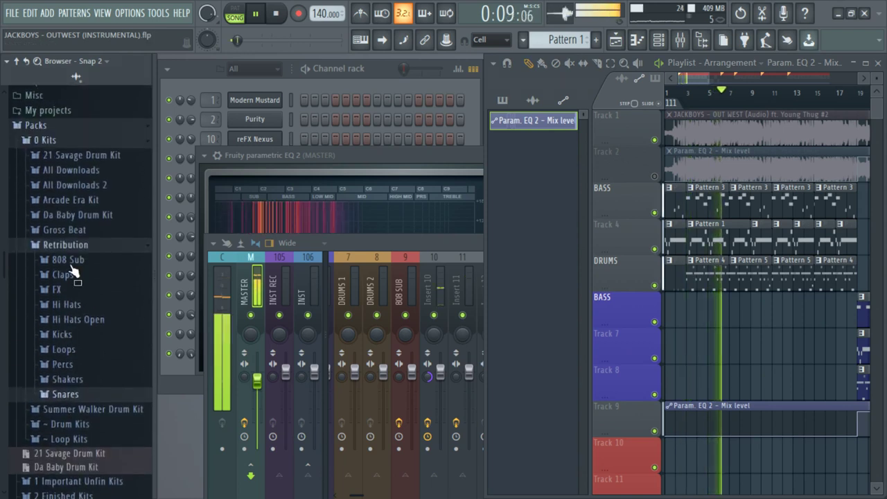
pyautogui.click(67, 248)
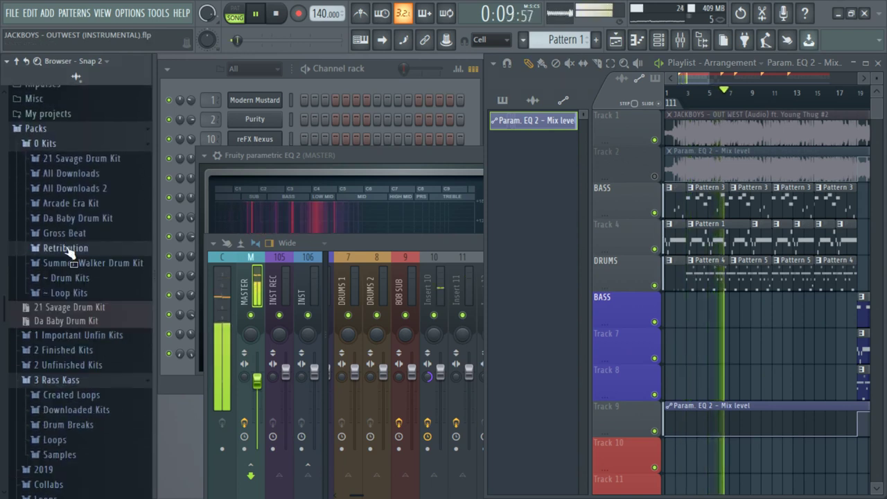
pyautogui.click(83, 204)
pyautogui.scroll(-5, 97, 324)
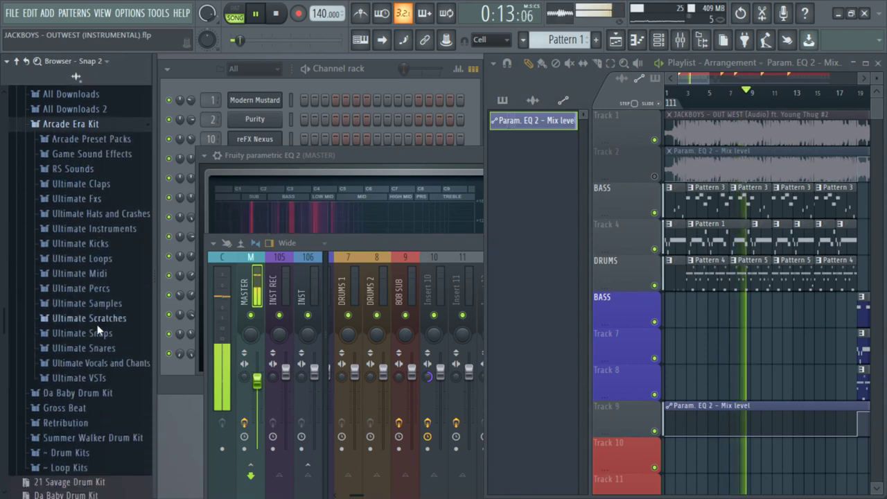
pyautogui.click(97, 278)
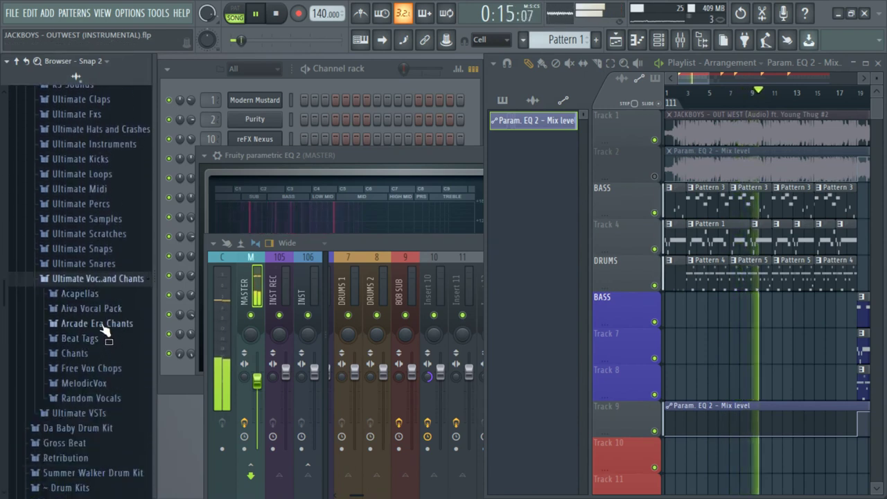
pyautogui.click(79, 338)
pyautogui.scroll(-4, 97, 312)
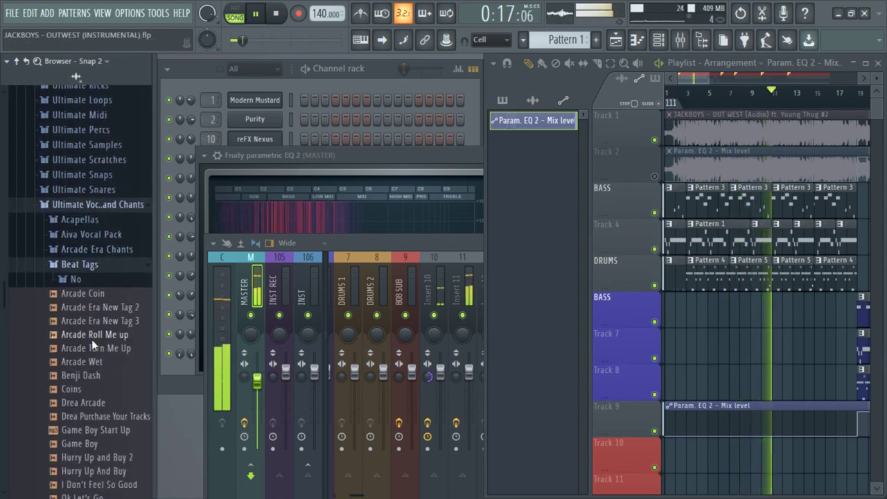
# - Place the Arcade Era New Tag 2 sample at bar 1 of the lower BASS track
pyautogui.moveTo(100, 218); pyautogui.dragTo(682, 333)
pyautogui.moveTo(707, 78); pyautogui.dragTo(683, 77)
pyautogui.moveTo(770, 347); pyautogui.dragTo(669, 301)
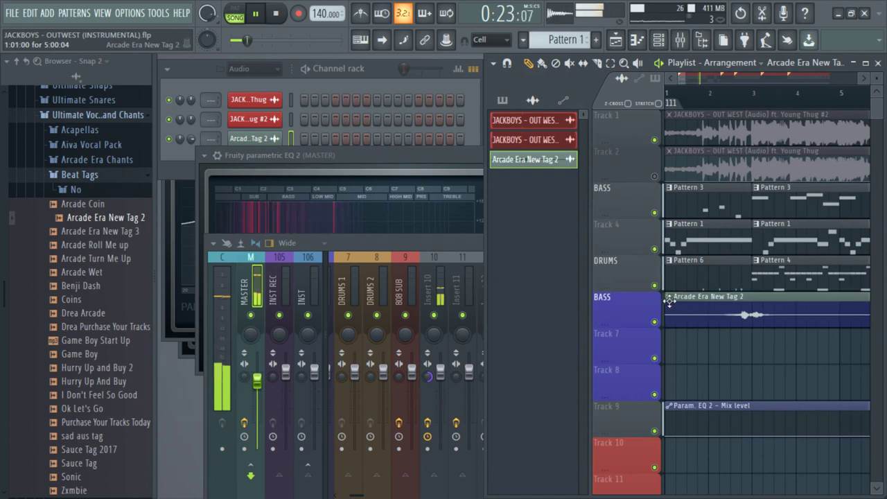
# - Trim about one bar off the start of the Arcade Era New Tag 2 clip, replay the intro, and save the project
pyautogui.click(667, 93)
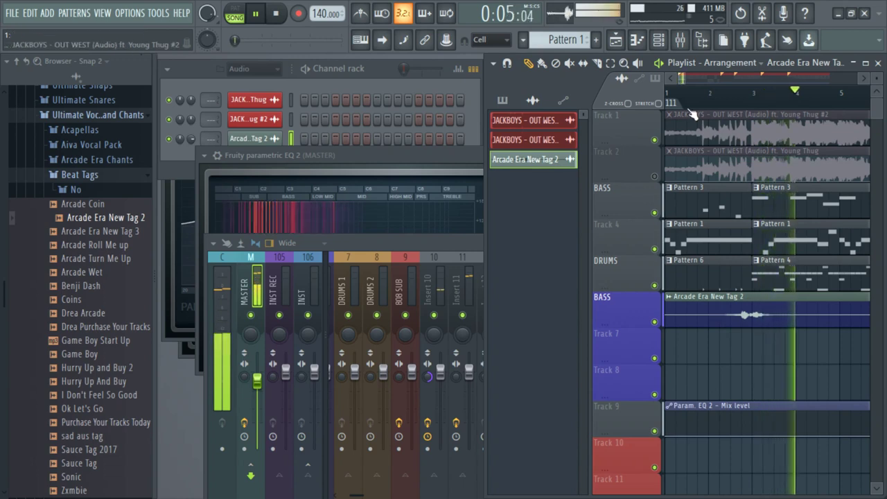
pyautogui.moveTo(686, 73); pyautogui.dragTo(688, 75)
pyautogui.moveTo(668, 310)
pyautogui.mouseDown()
pyautogui.moveTo(696, 319)
pyautogui.moveTo(675, 320)
pyautogui.mouseUp()
pyautogui.press('space')
pyautogui.press('space')
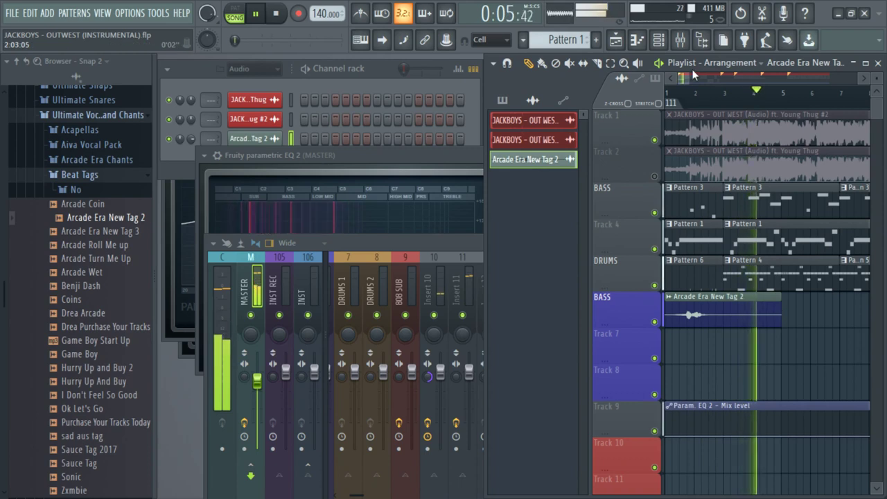
pyautogui.moveTo(690, 75); pyautogui.dragTo(725, 82)
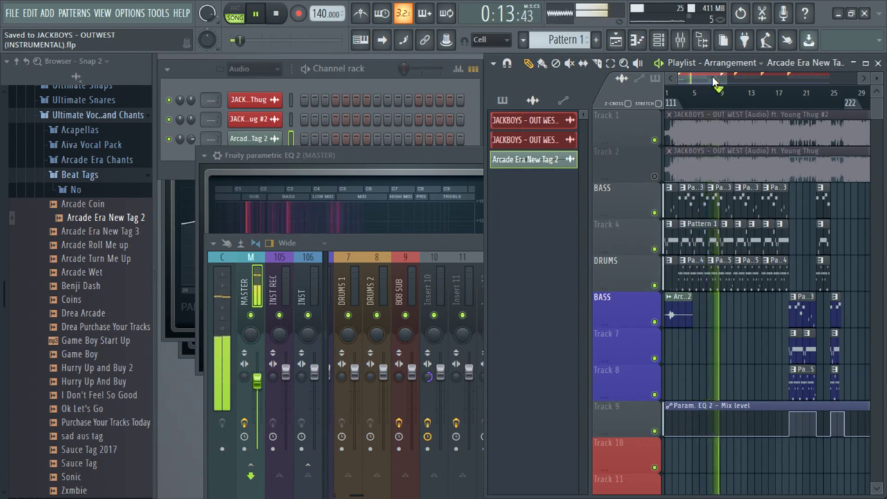
# - Solo the reference audio on Track 2 to compare it with the beat, then unsolo and mute it again
pyautogui.moveTo(713, 77); pyautogui.dragTo(720, 75)
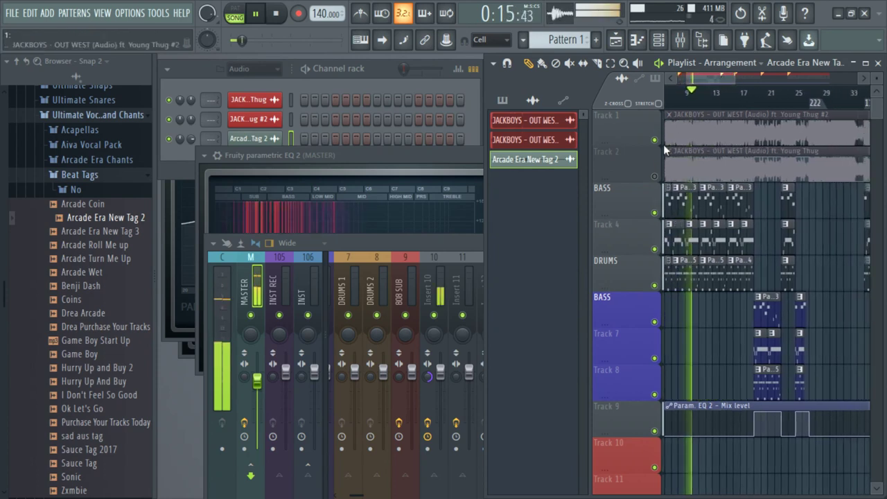
pyautogui.rightClick(656, 179)
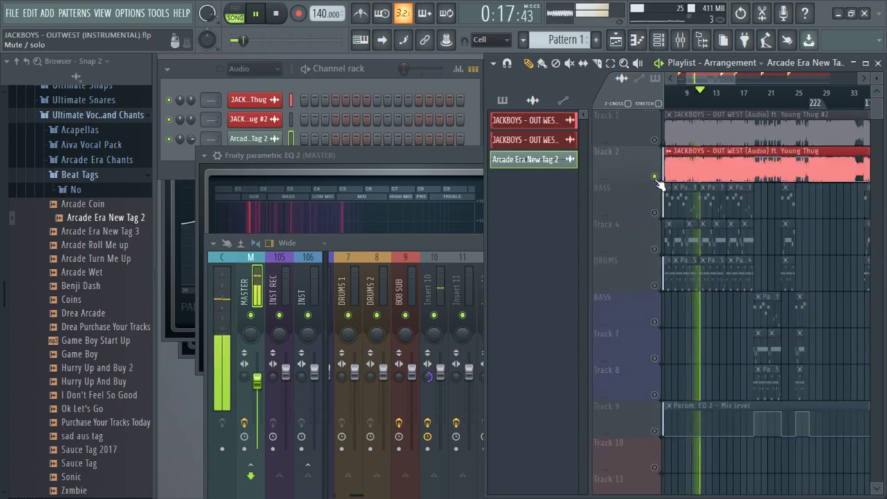
pyautogui.rightClick(656, 178)
pyautogui.click(656, 178)
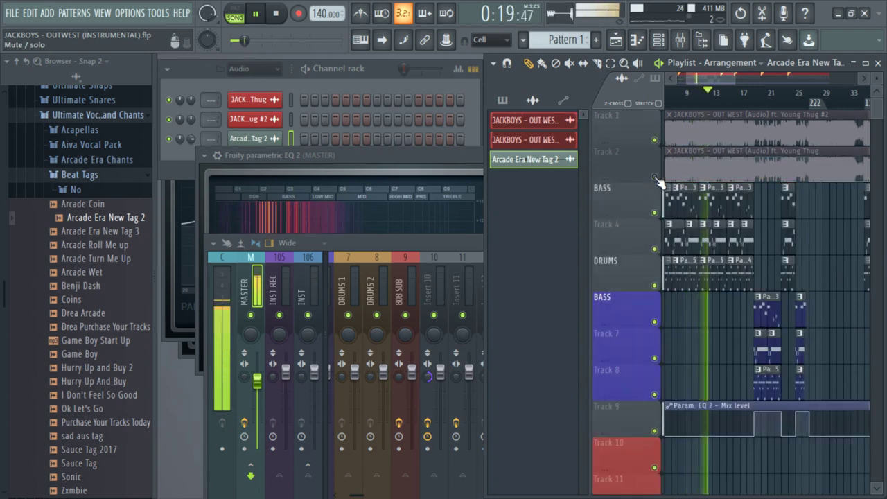
# - Filter the channel rack to Unsorted channels and route the Hi Hat #2 channel to mixer track 7
pyautogui.click(256, 74)
pyautogui.click(255, 138)
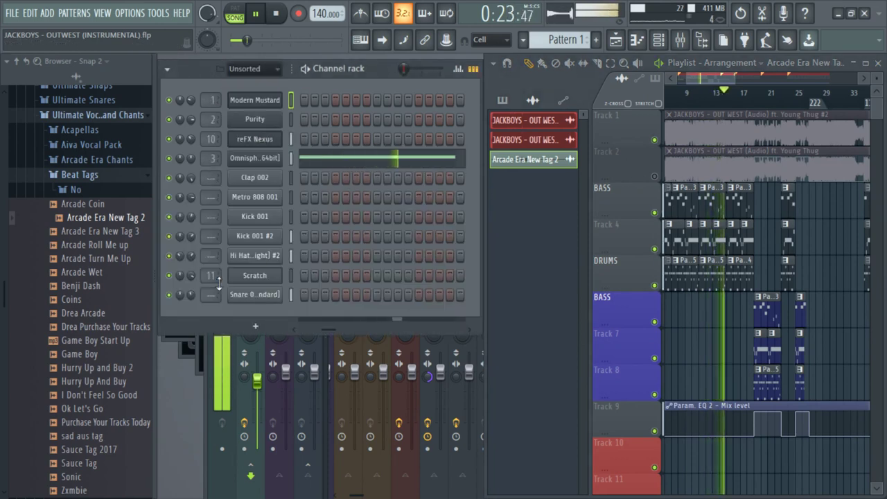
pyautogui.scroll(7, 220, 258)
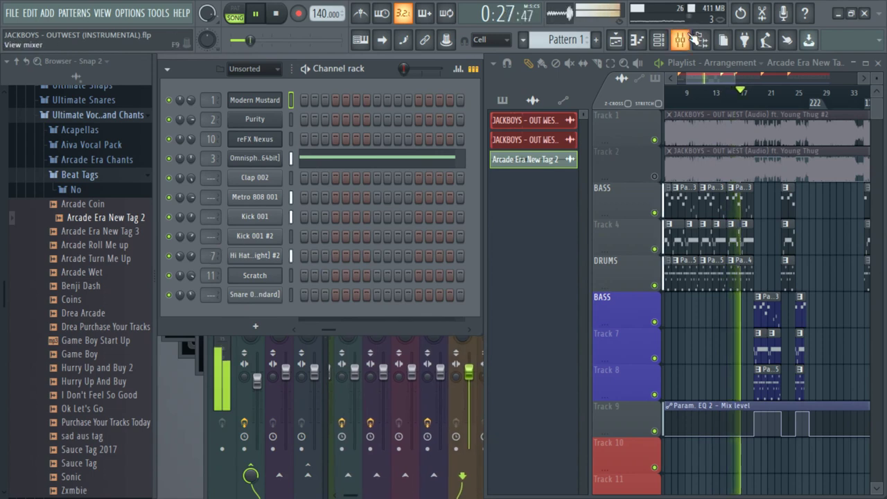
# - Add Fruity Reeverb to the DRUMS 1 mixer track with a 629 Hz low cut, 1.1 sec decay and 9 % reverb
pyautogui.press('F9')
pyautogui.click(671, 277)
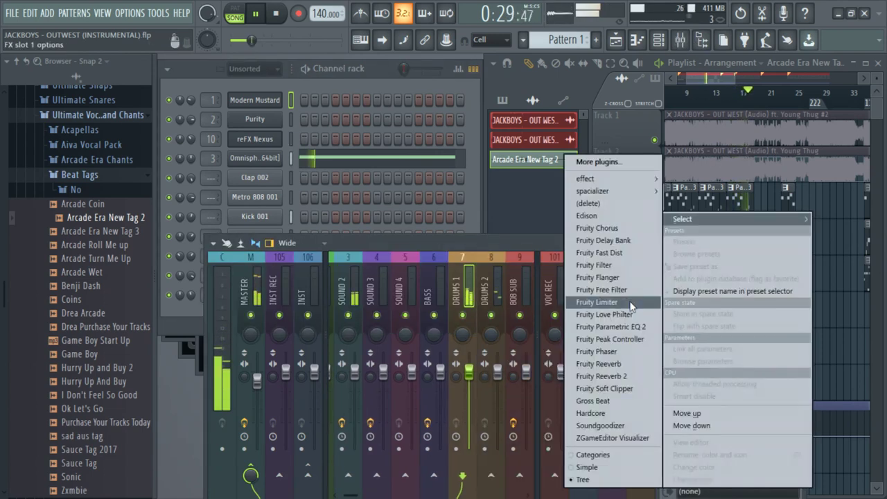
pyautogui.click(616, 364)
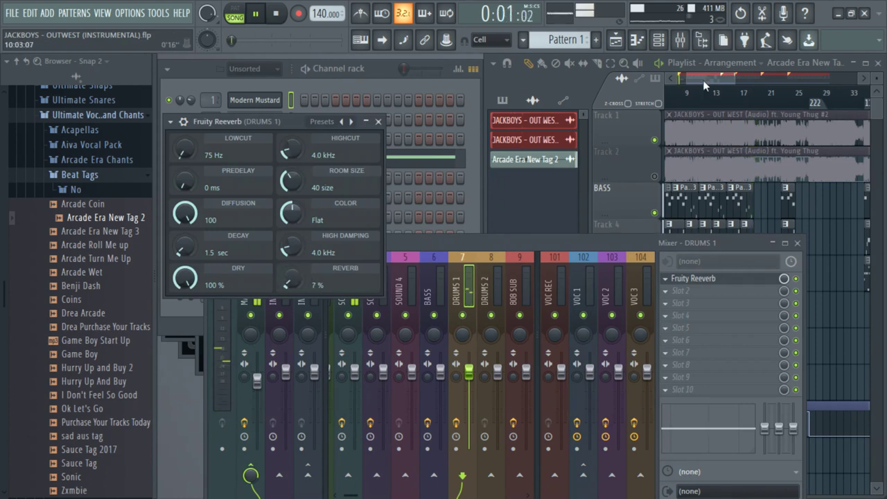
pyautogui.moveTo(703, 81); pyautogui.dragTo(688, 83)
pyautogui.click(684, 91)
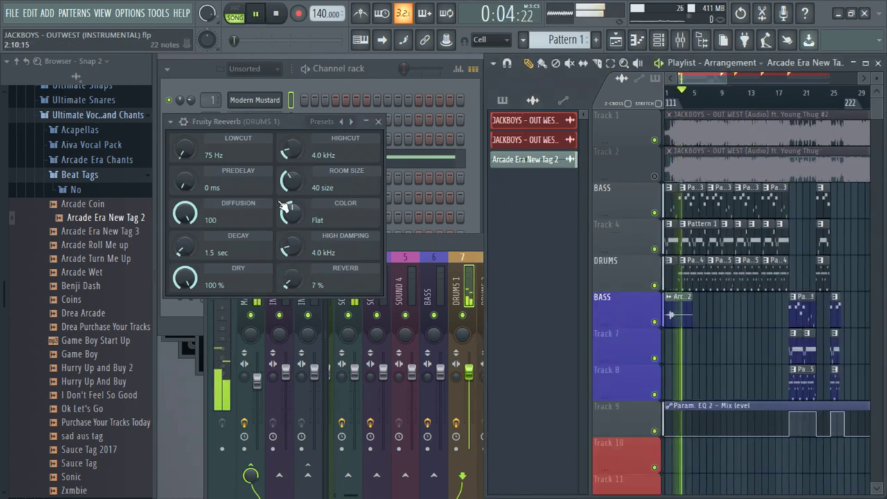
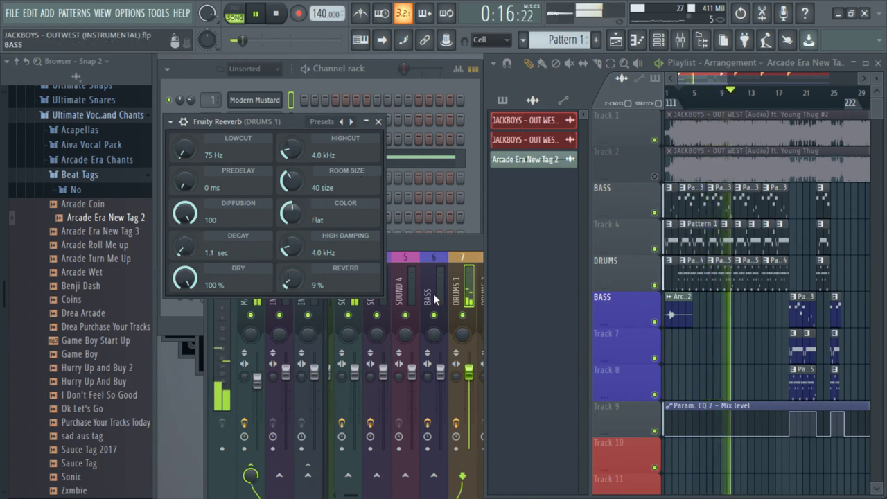
pyautogui.moveTo(422, 238); pyautogui.dragTo(402, 211)
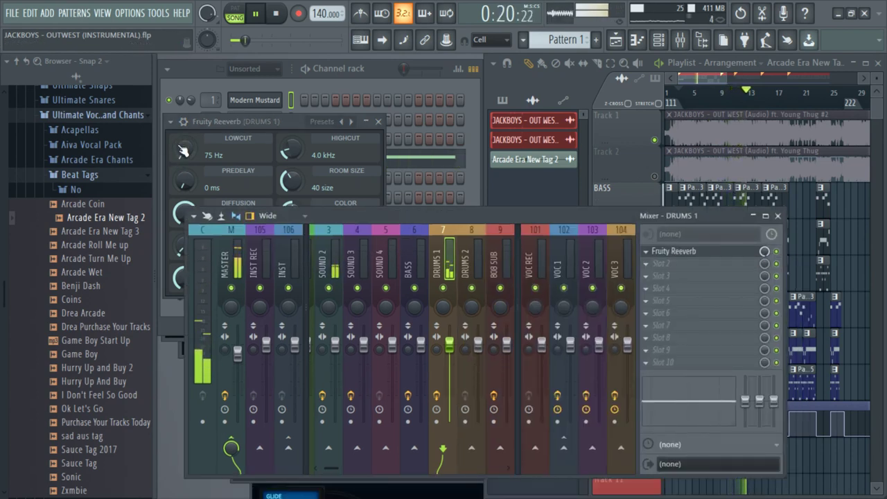
pyautogui.moveTo(184, 151); pyautogui.dragTo(184, 132)
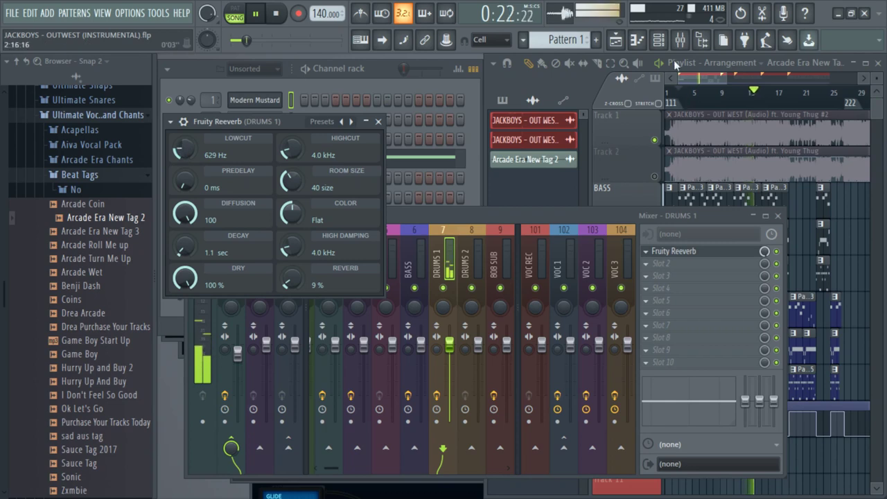
# - Replay the transition into bar 19 and check it against the master Param. EQ 2 - Mix level automation
pyautogui.moveTo(697, 76); pyautogui.dragTo(720, 72)
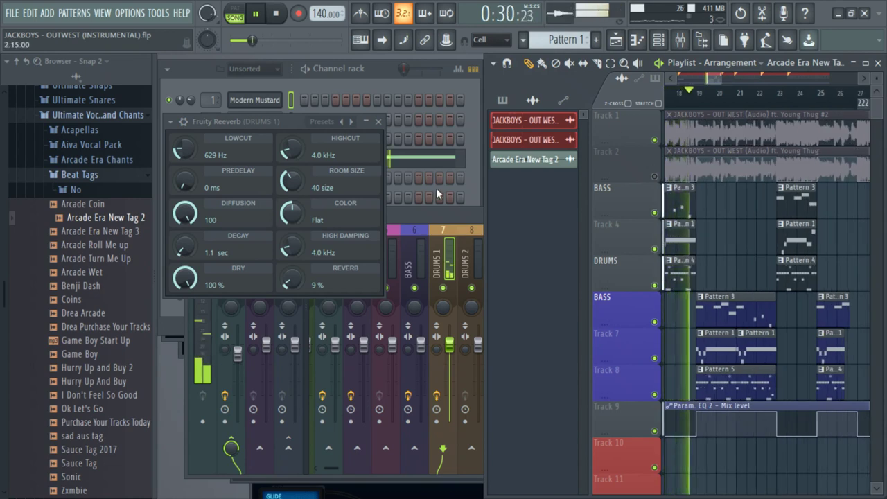
pyautogui.click(433, 219)
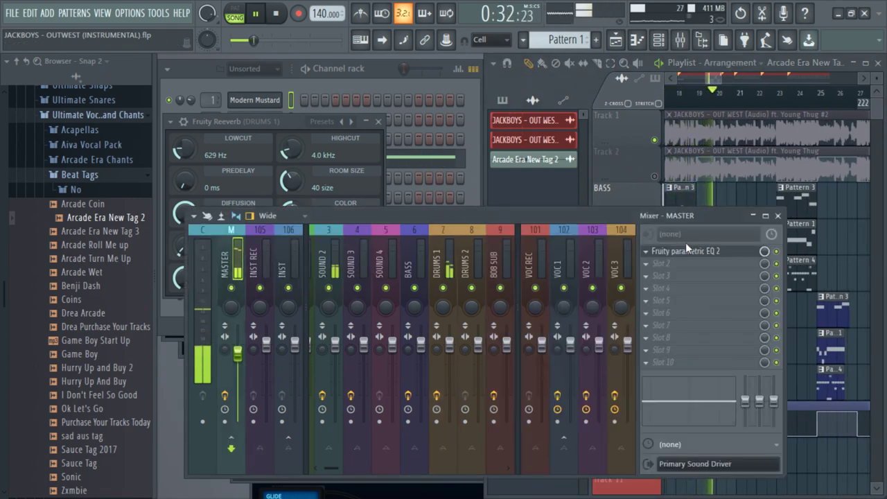
pyautogui.moveTo(718, 81); pyautogui.dragTo(714, 97)
pyautogui.click(719, 100)
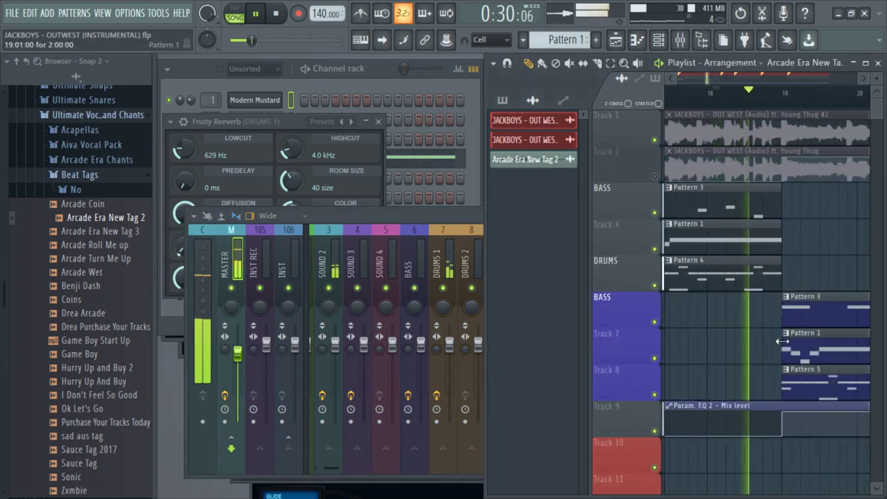
pyautogui.press('space')
pyautogui.press('space')
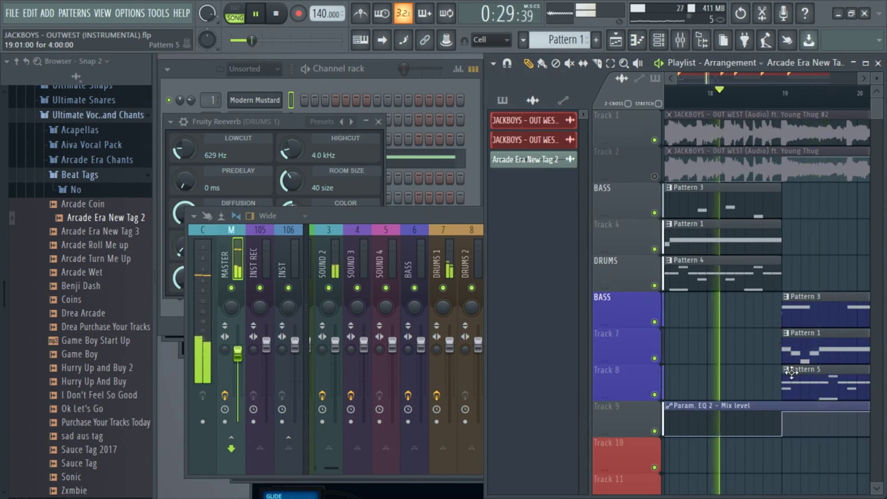
pyautogui.click(779, 441)
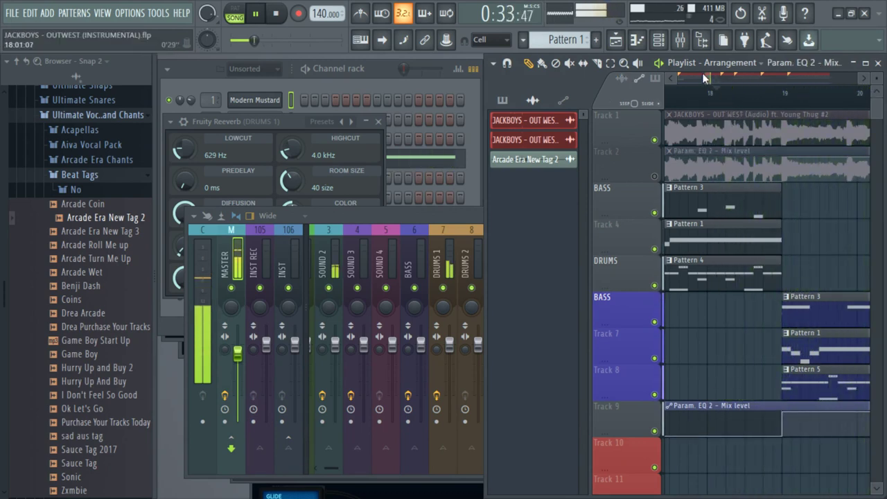
pyautogui.moveTo(706, 79); pyautogui.dragTo(707, 80)
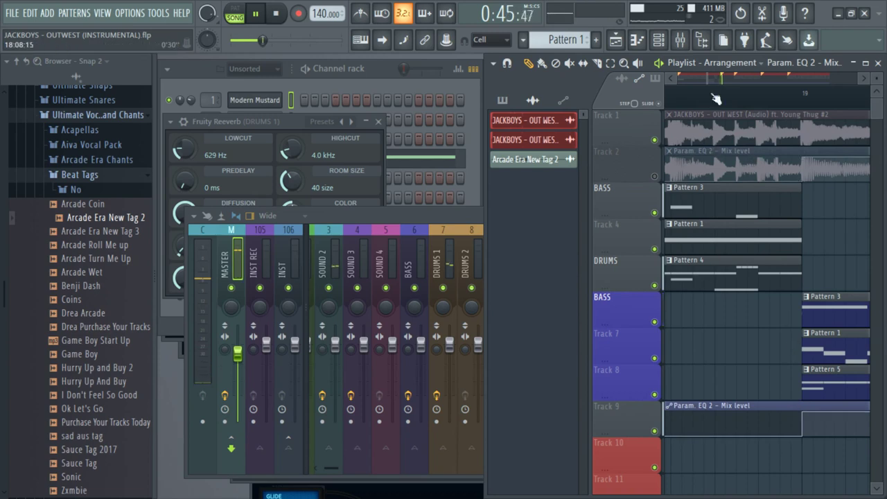
# - Solo the reference audio on Track 2 and play it from the 222 marker at bar 27
pyautogui.moveTo(705, 80); pyautogui.dragTo(752, 79)
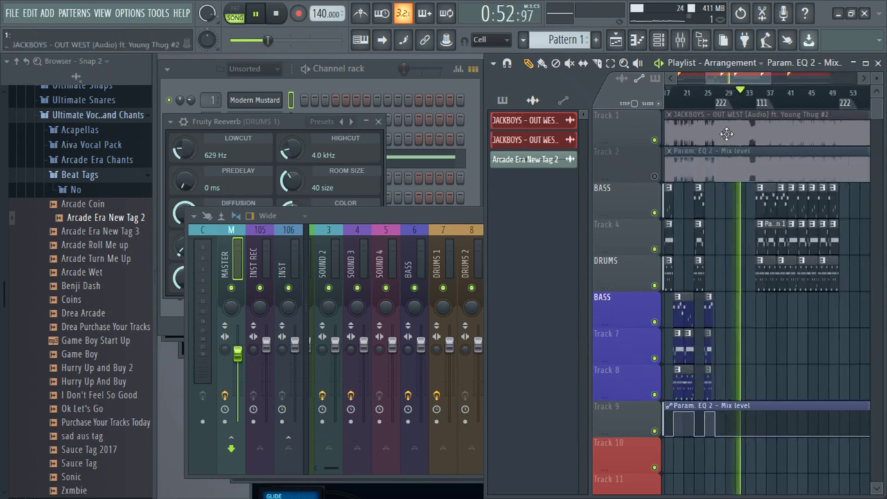
pyautogui.rightClick(654, 177)
pyautogui.click(719, 99)
pyautogui.click(716, 96)
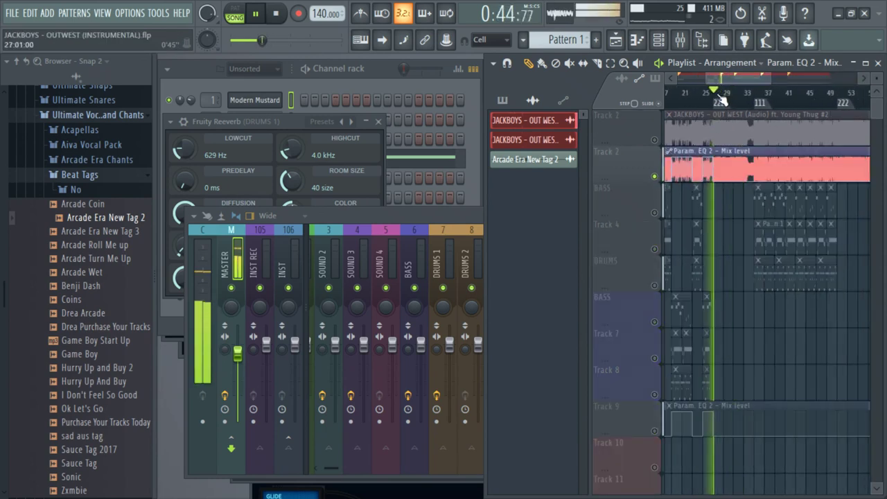
pyautogui.moveTo(767, 78); pyautogui.dragTo(774, 79)
pyautogui.scroll(-2, 762, 166)
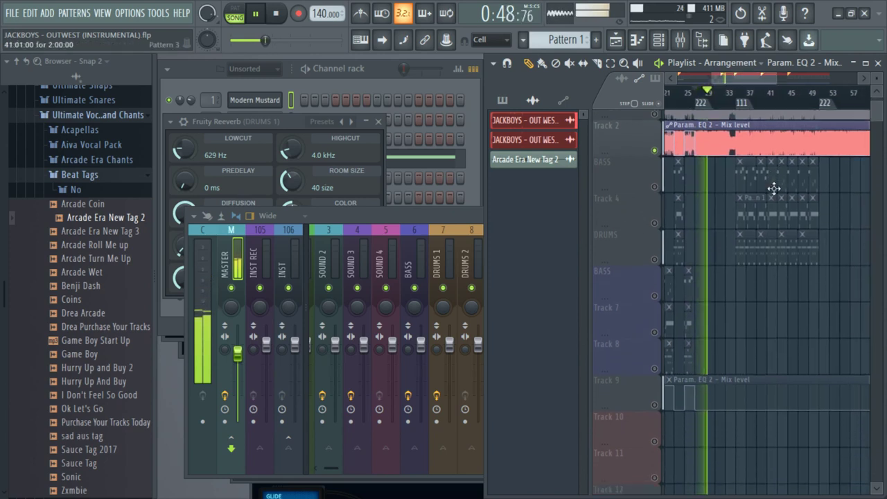
# - Slice the Track 4 Pattern 1 clip at bar 39 and copy the four-bar melody, bass and drum block to Tracks 10–12 at bar 27
pyautogui.click(742, 132)
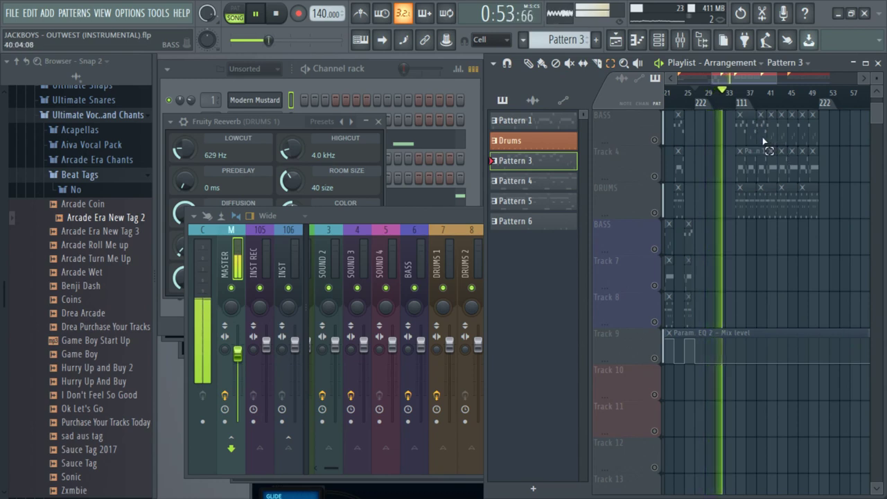
pyautogui.moveTo(762, 201); pyautogui.dragTo(775, 142)
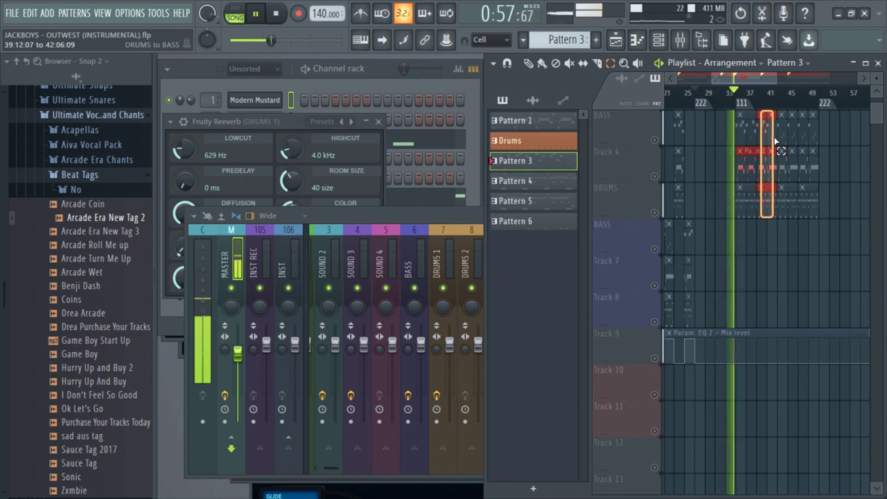
pyautogui.click(567, 64)
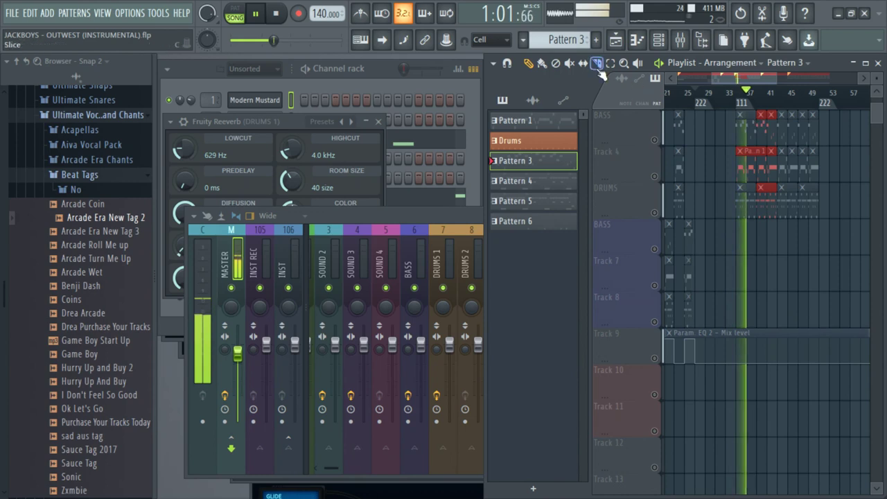
pyautogui.click(761, 167)
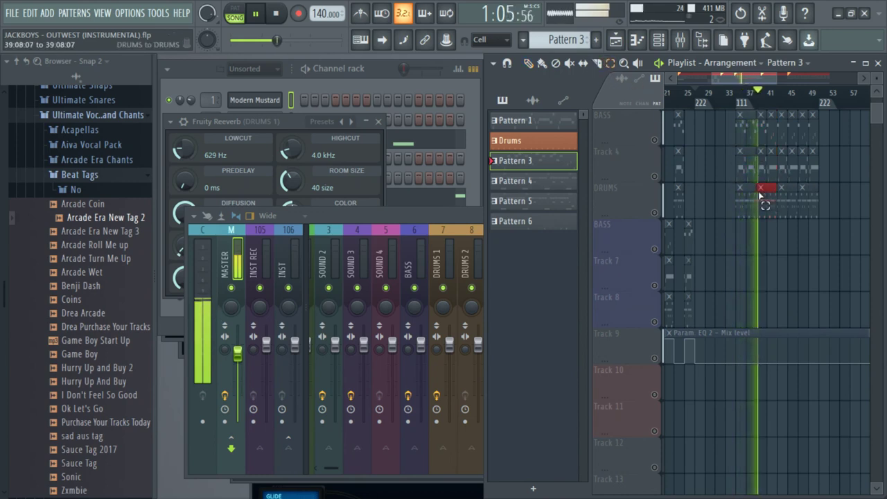
pyautogui.moveTo(760, 187); pyautogui.dragTo(778, 112)
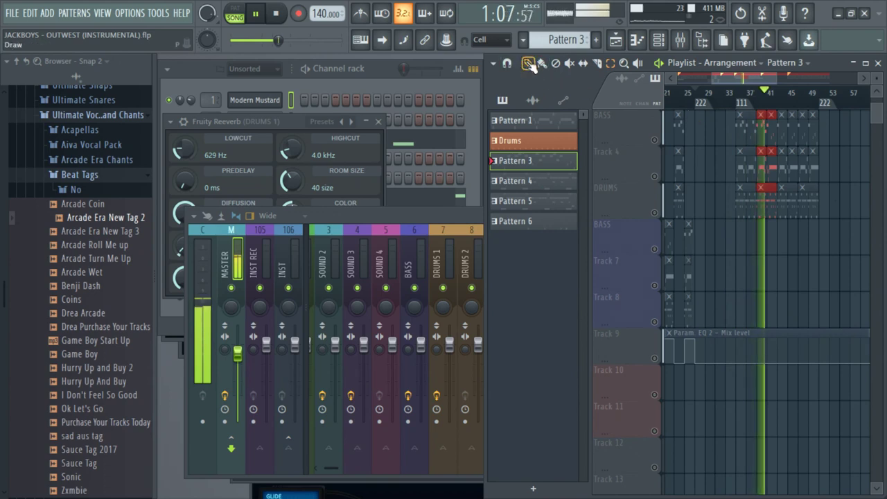
pyautogui.moveTo(739, 331); pyautogui.dragTo(700, 402)
# - Replay from bar 27 and duplicate the four-bar block on Tracks 10–12 to bar 31
pyautogui.click(693, 98)
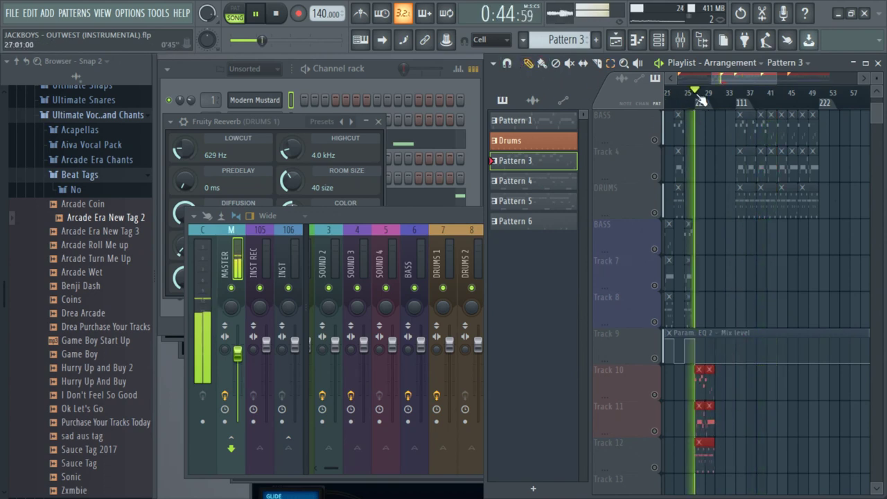
pyautogui.moveTo(771, 77); pyautogui.dragTo(734, 79)
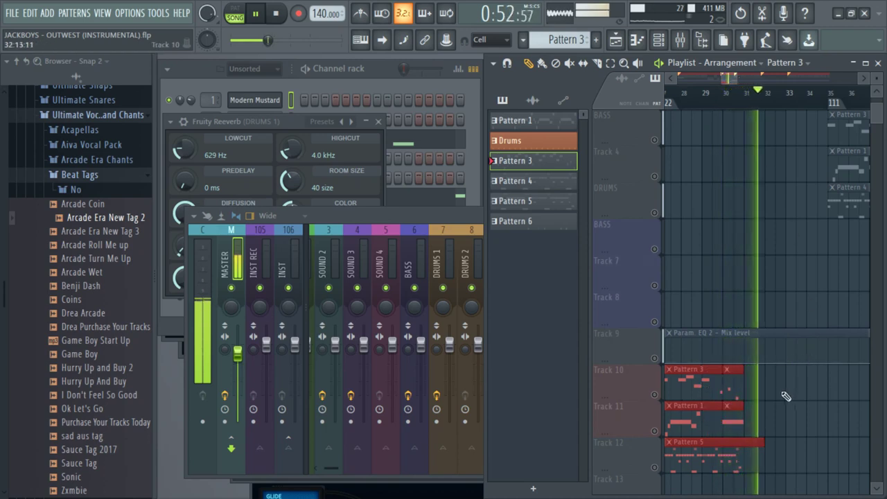
pyautogui.moveTo(808, 381); pyautogui.dragTo(805, 384)
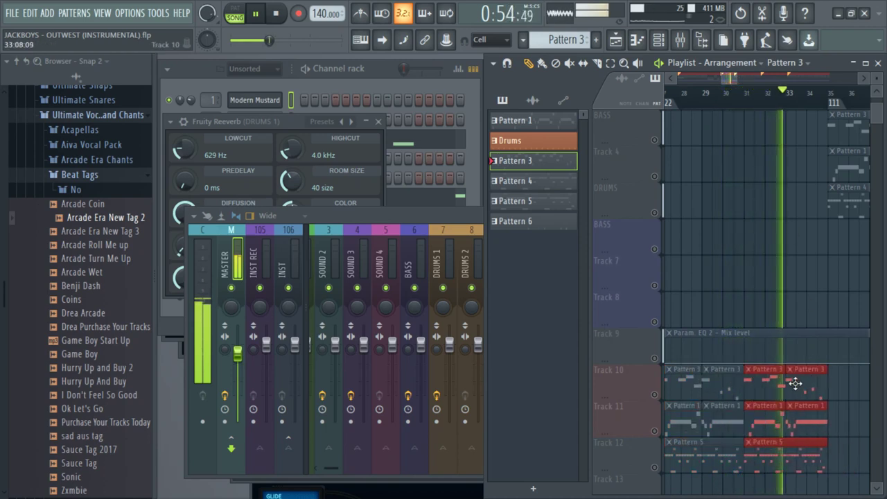
# - Trim the last Pattern 3, Pattern 1 and Pattern 5 clips on Tracks 10–12 to end between bars 33 and 34, and save the project
pyautogui.moveTo(731, 79); pyautogui.dragTo(737, 78)
pyautogui.keyDown('ctrl'); pyautogui.click(824, 425); pyautogui.keyUp('ctrl')
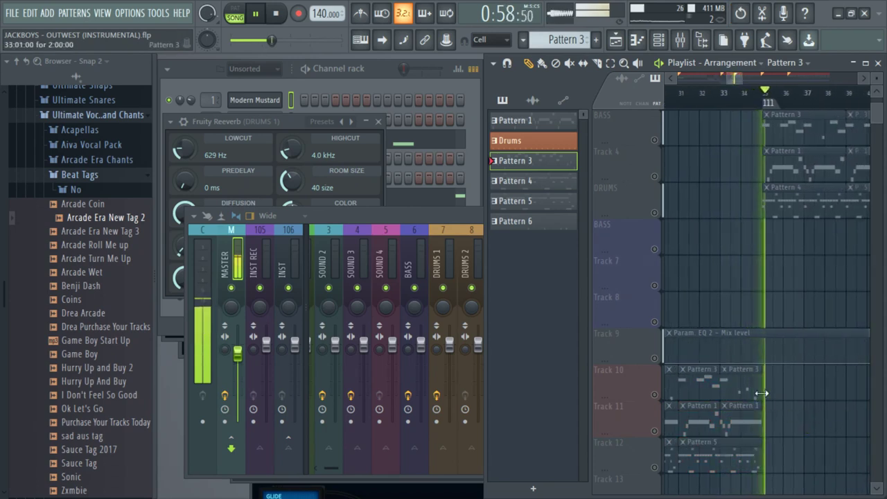
pyautogui.click(719, 93)
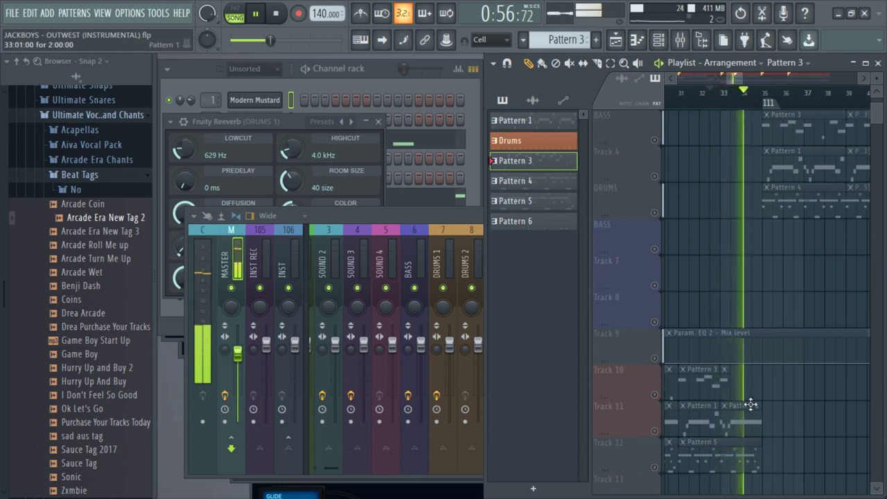
pyautogui.moveTo(760, 415); pyautogui.dragTo(742, 410)
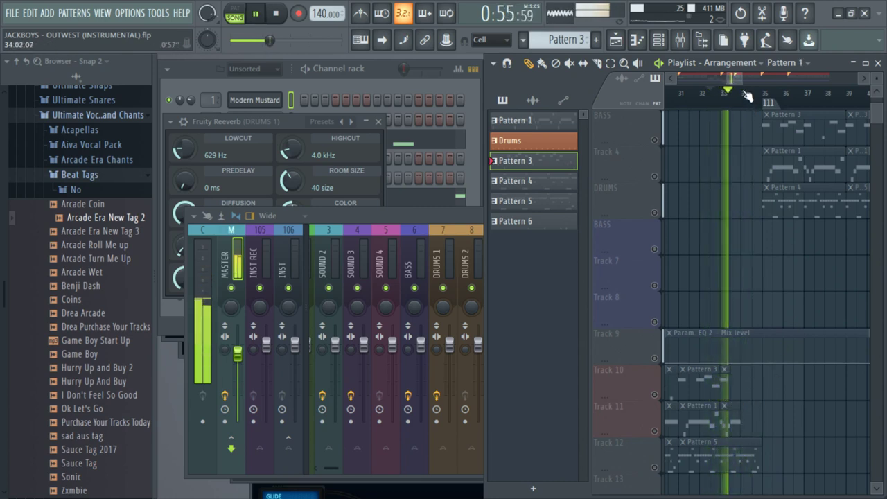
pyautogui.moveTo(739, 79); pyautogui.dragTo(732, 79)
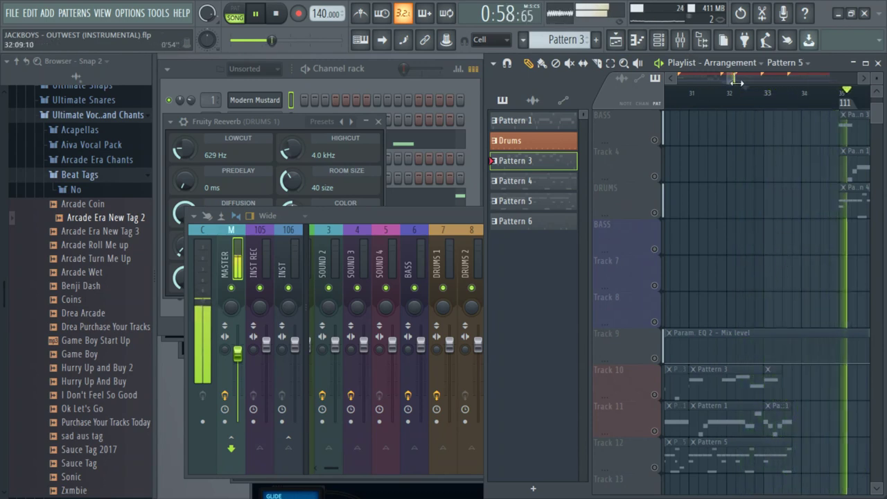
pyautogui.moveTo(735, 80); pyautogui.dragTo(760, 79)
pyautogui.hotkey('ctrl', 's')
# - Copy the full BASS, Track 4 and DRUMS section starting at bar 35 to Tracks 10–12 at the 222 marker at bar 51
pyautogui.scroll(2, 802, 178)
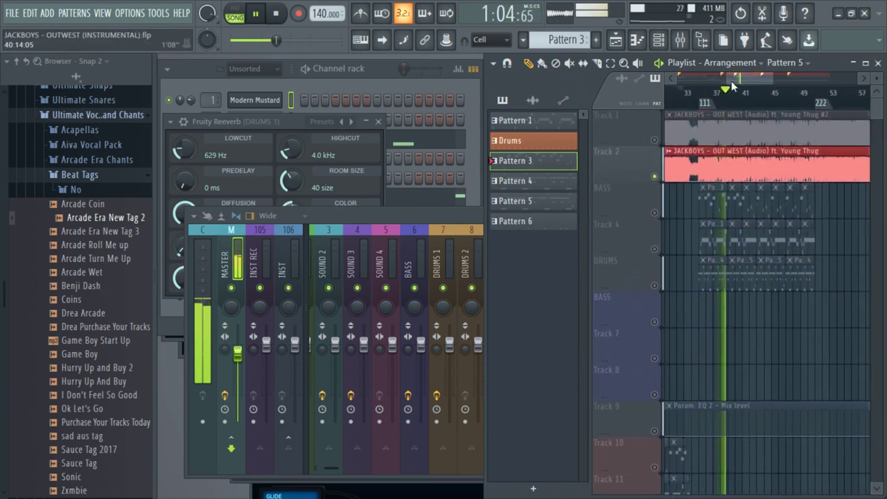
pyautogui.click(823, 93)
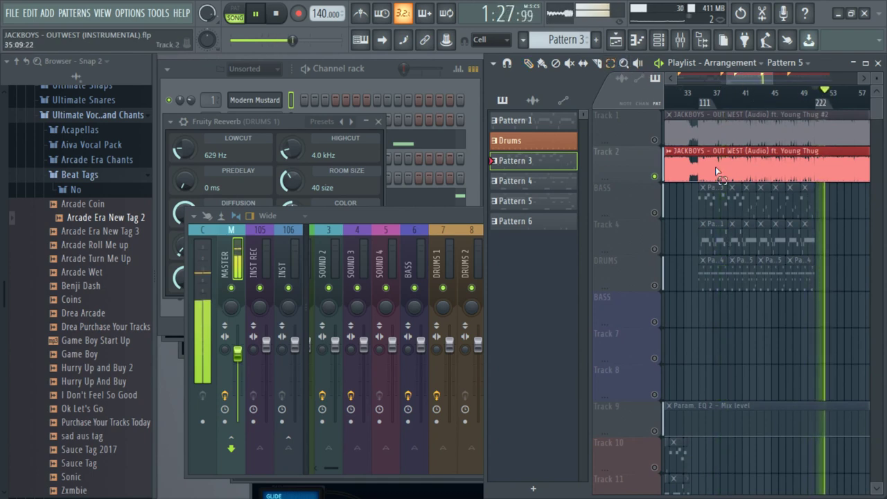
pyautogui.moveTo(707, 292); pyautogui.dragTo(828, 183)
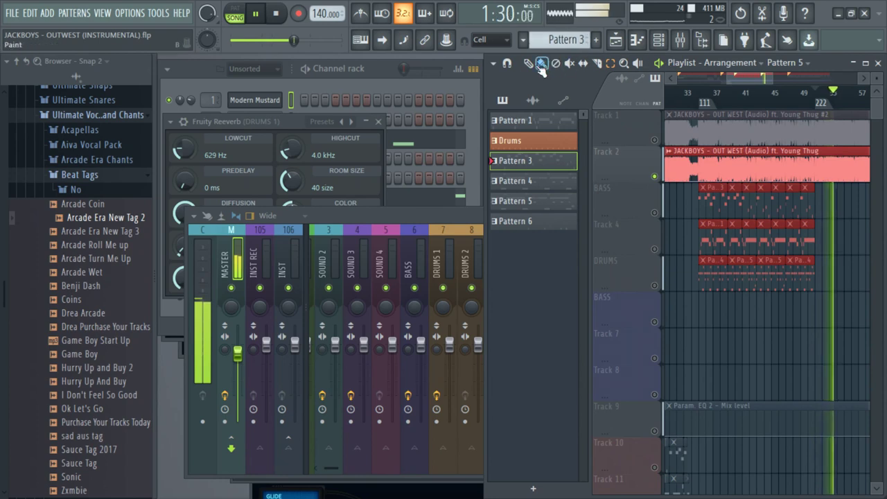
pyautogui.scroll(-4, 707, 139)
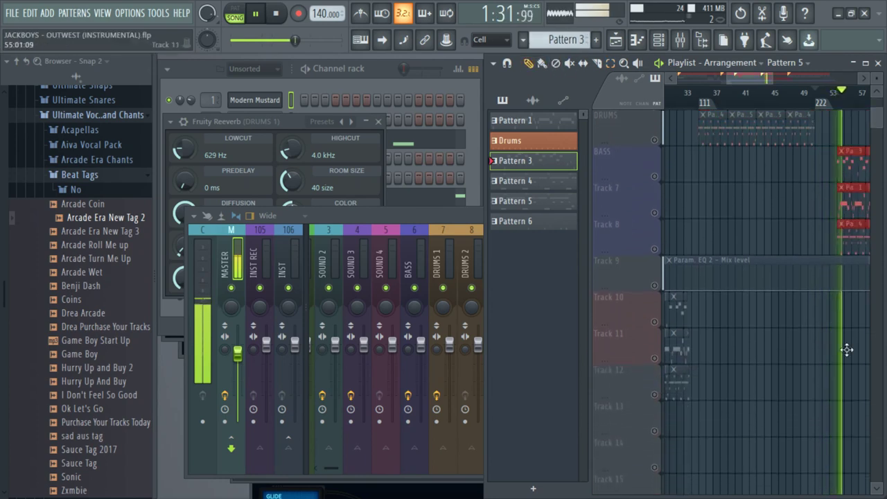
pyautogui.moveTo(847, 493); pyautogui.dragTo(835, 457)
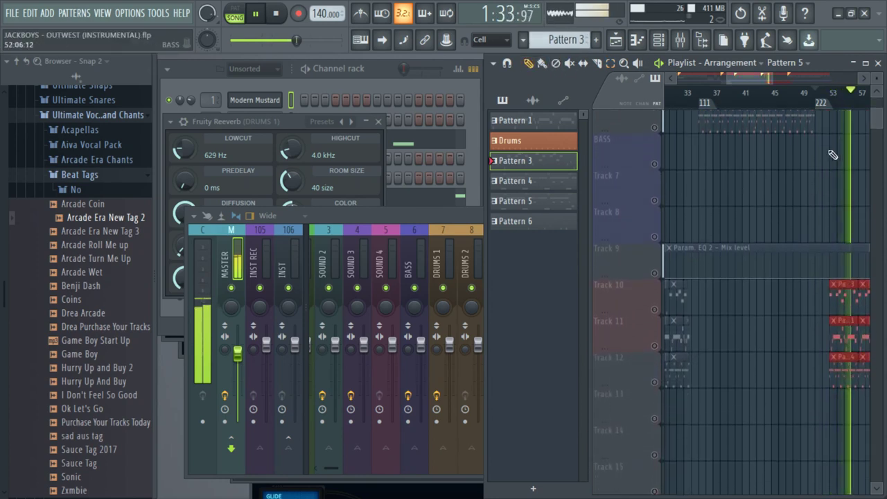
pyautogui.moveTo(753, 77); pyautogui.dragTo(783, 78)
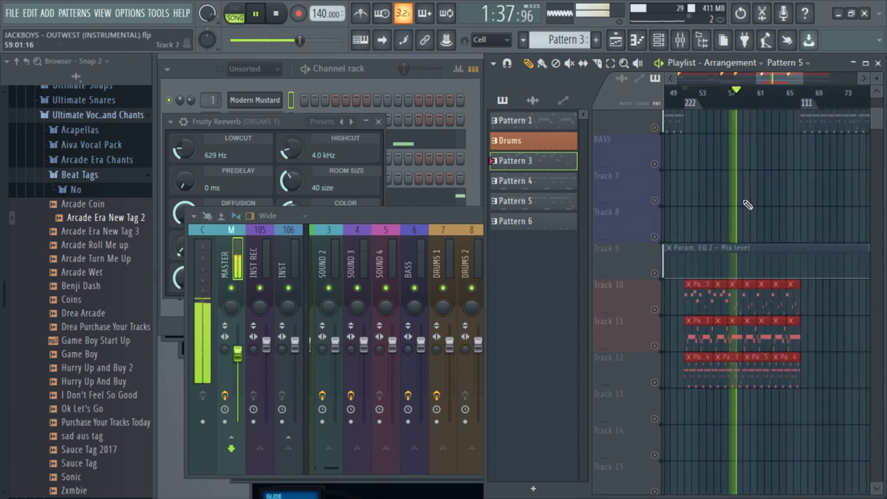
pyautogui.click(785, 64)
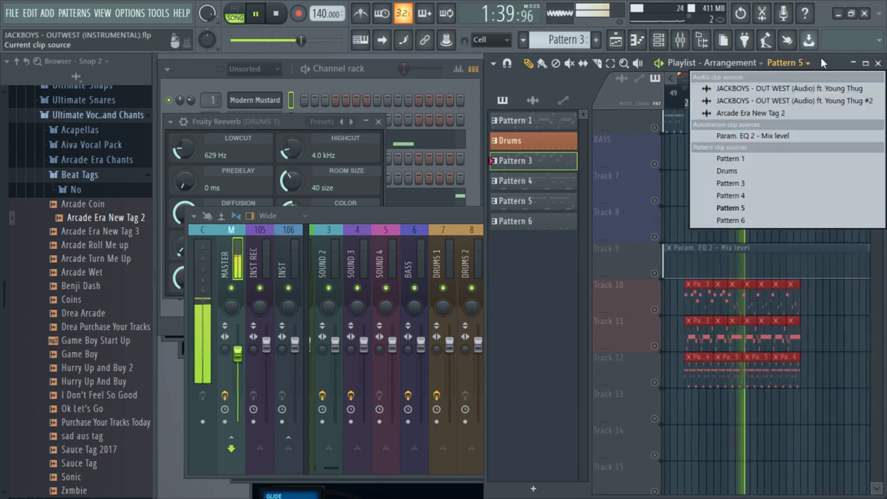
pyautogui.moveTo(781, 80)
pyautogui.mouseDown()
pyautogui.moveTo(695, 74)
pyautogui.moveTo(824, 74)
pyautogui.moveTo(788, 78)
pyautogui.mouseUp()
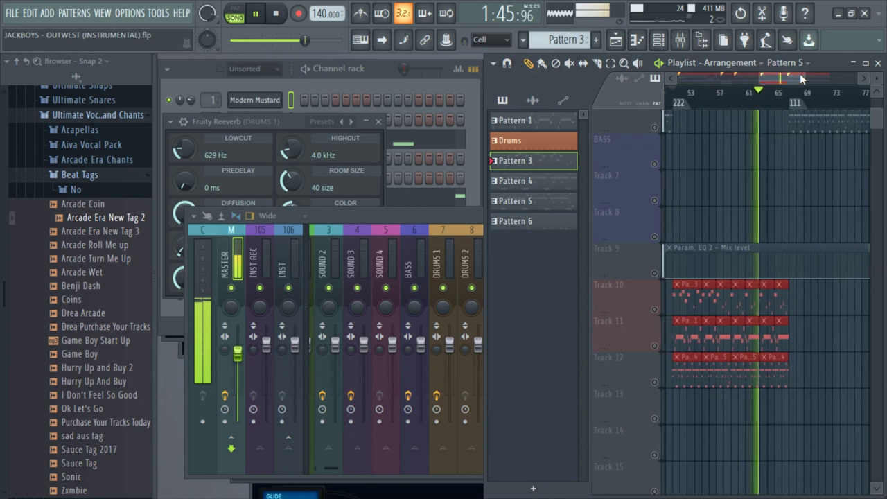
# - Play the copied section on Tracks 10–12 from the 222 marker at bar 51 and check how it lines up
pyautogui.moveTo(800, 74); pyautogui.dragTo(765, 74)
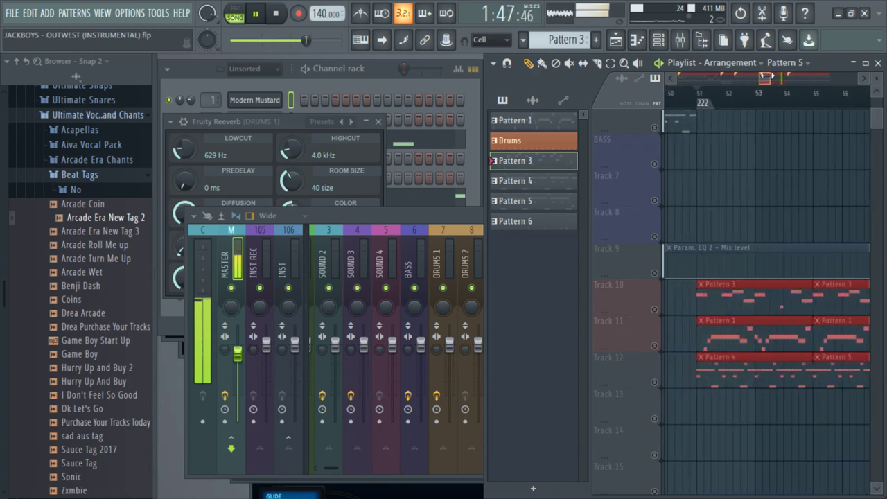
pyautogui.click(710, 101)
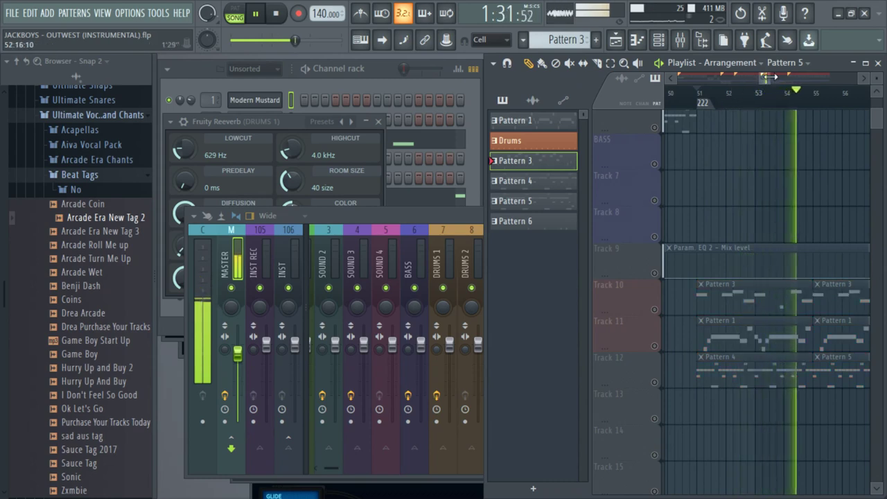
pyautogui.moveTo(768, 77); pyautogui.dragTo(780, 77)
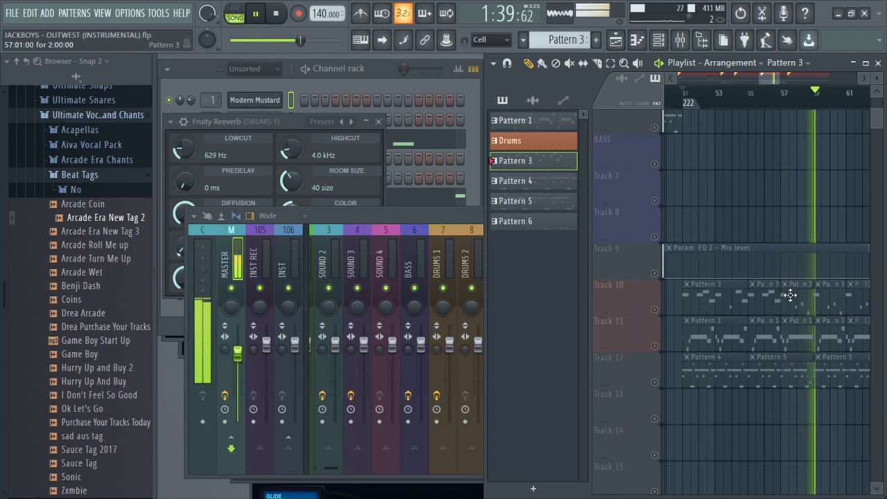
# - Move the whole clip block on Tracks 10–12 from bar 51 to bar 45, replaying from the 222 marker to check the timing
pyautogui.click(617, 63)
pyautogui.moveTo(684, 373); pyautogui.dragTo(784, 305)
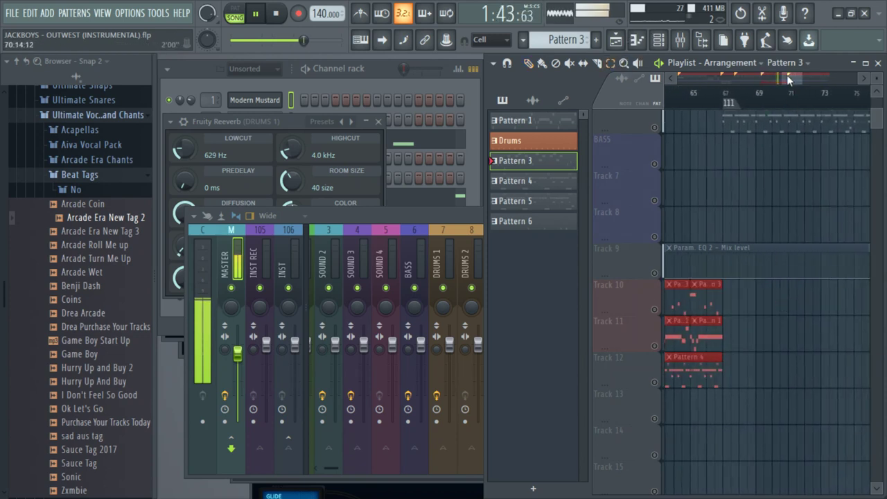
pyautogui.moveTo(787, 75); pyautogui.dragTo(764, 84)
pyautogui.moveTo(728, 330); pyautogui.dragTo(706, 304)
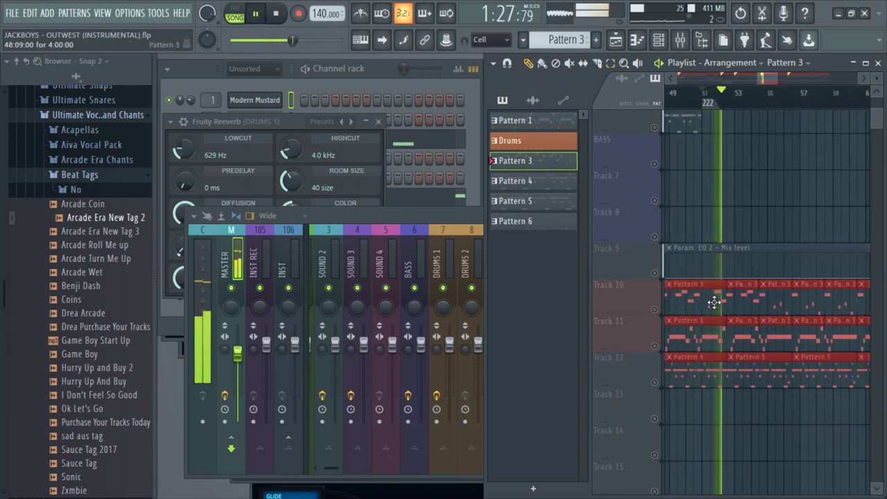
pyautogui.press('space')
pyautogui.moveTo(770, 301); pyautogui.dragTo(730, 307)
pyautogui.press('space')
pyautogui.press('space')
pyautogui.press('space')
pyautogui.press('space')
pyautogui.press('space')
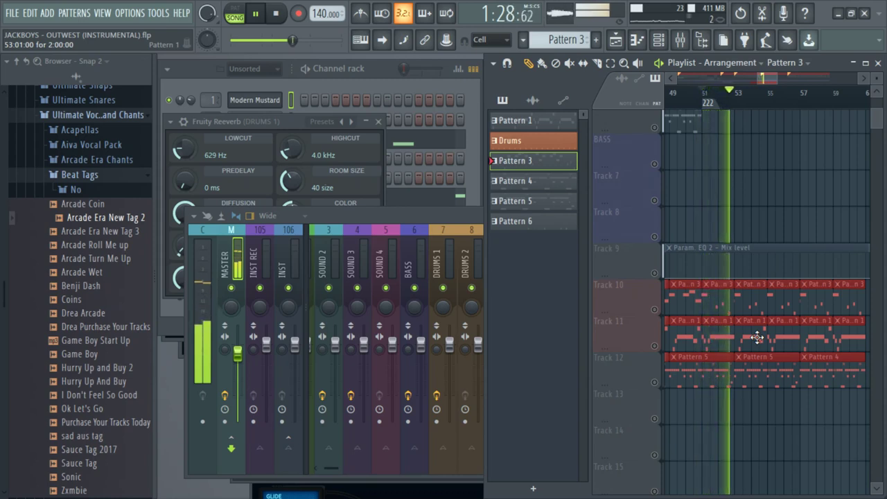
# - Copy the Track 10–12 clips spanning bars 51 to 61 and place the copy at bar 61
pyautogui.scroll(-1, 743, 368)
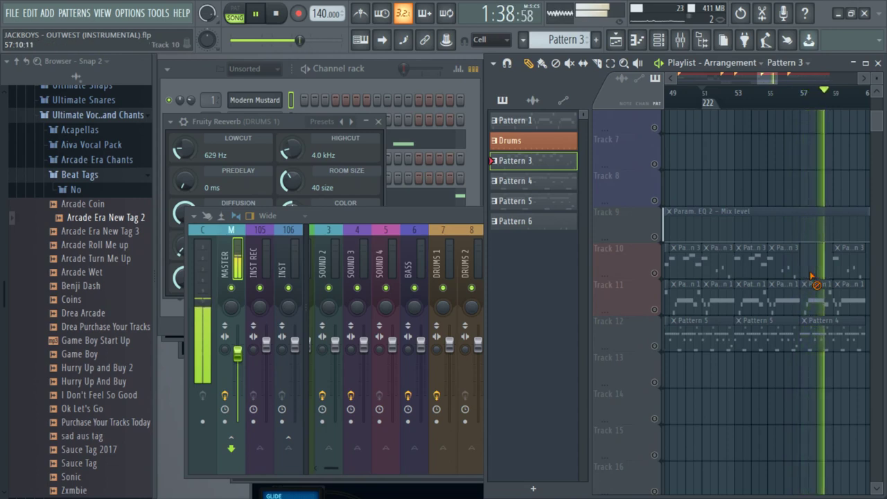
pyautogui.click(610, 63)
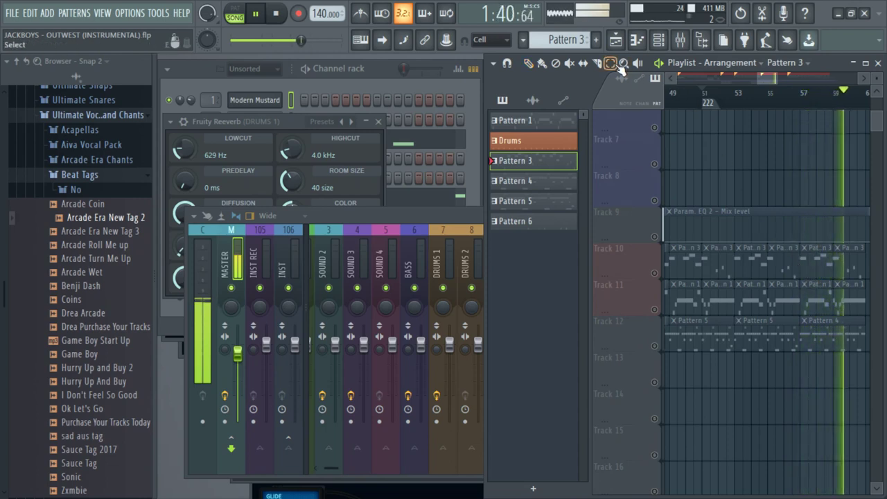
pyautogui.moveTo(873, 340)
pyautogui.mouseDown()
pyautogui.moveTo(863, 342)
pyautogui.moveTo(872, 178)
pyautogui.moveTo(883, 149)
pyautogui.moveTo(877, 119)
pyautogui.mouseUp()
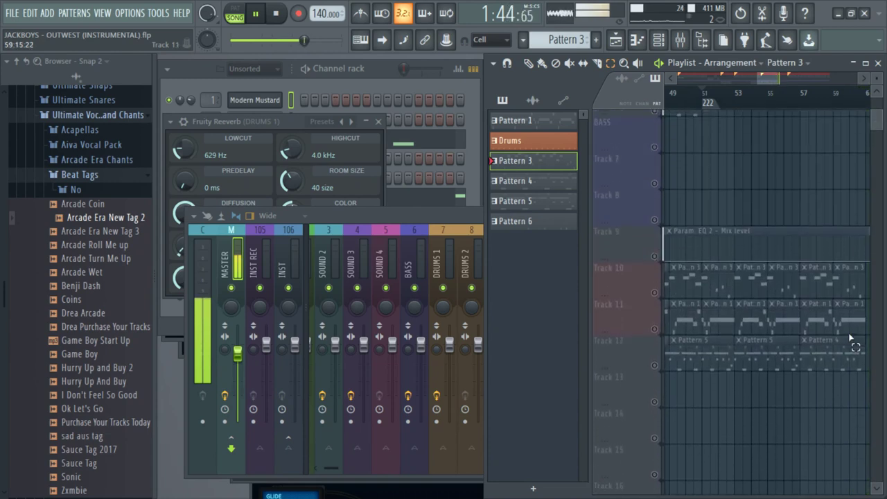
pyautogui.moveTo(854, 371); pyautogui.dragTo(708, 294)
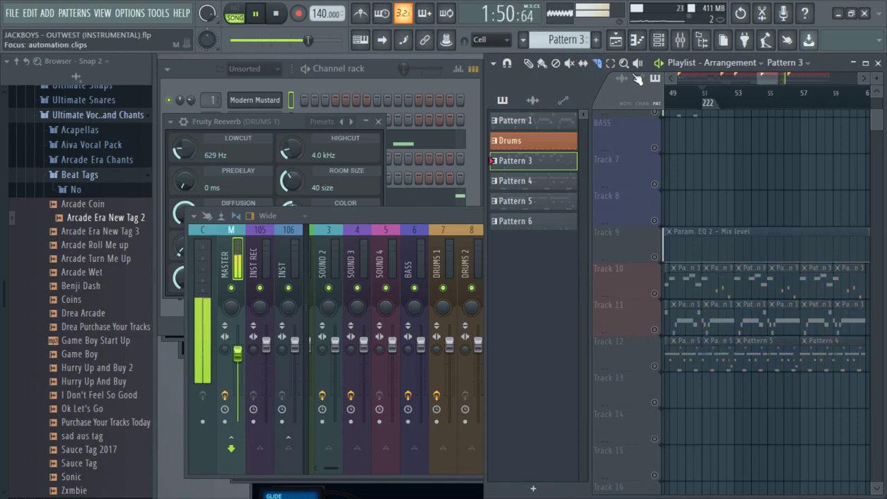
pyautogui.moveTo(720, 372); pyautogui.dragTo(859, 262)
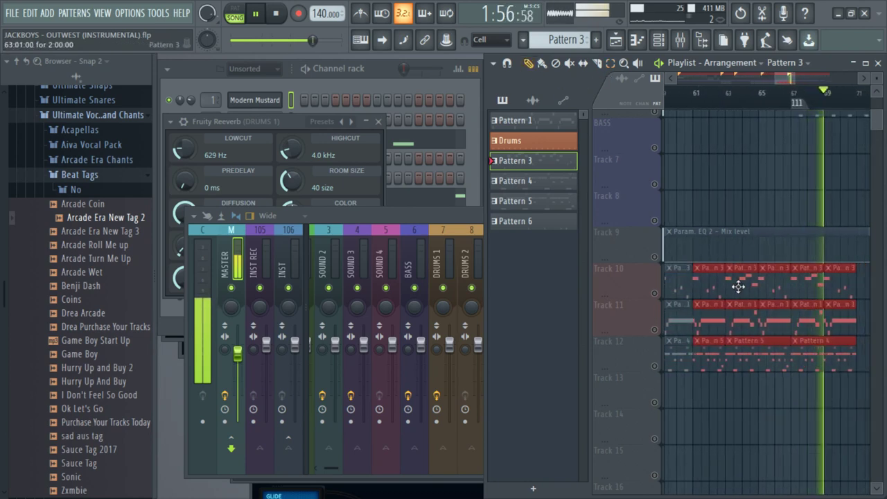
# - Delete the clips on Tracks 10–12 beyond the 111 marker at bar 67 and replay from bar 51
pyautogui.rightClick(813, 362)
pyautogui.rightClick(829, 319)
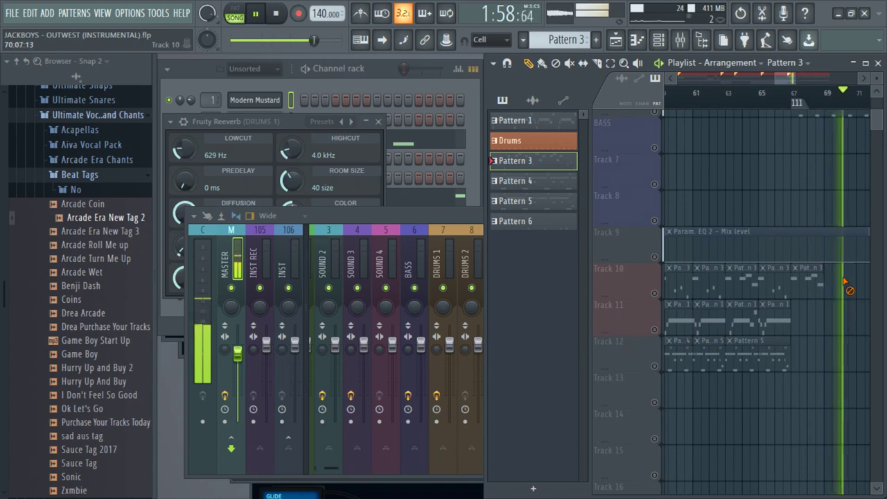
pyautogui.rightClick(844, 282)
pyautogui.rightClick(820, 282)
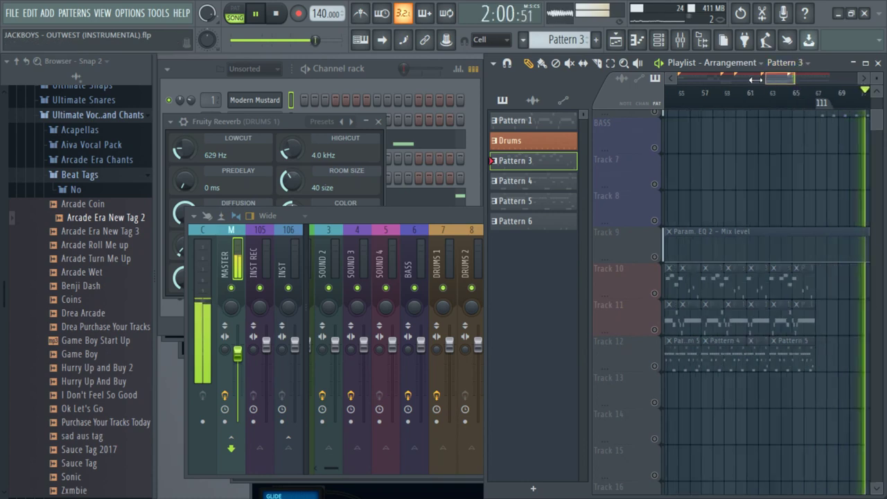
pyautogui.moveTo(767, 76); pyautogui.dragTo(740, 81)
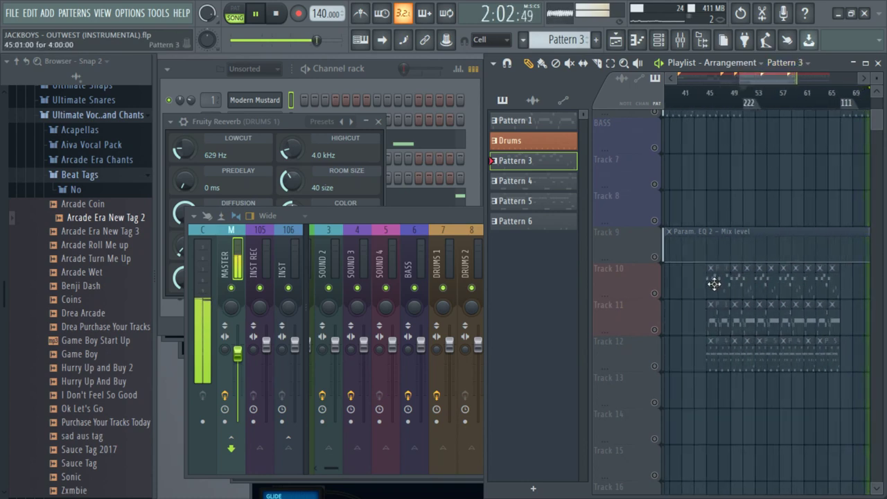
pyautogui.click(751, 92)
# - Merge the pattern clips on Track 10, Track 11 and Track 12 into one pattern per track
pyautogui.moveTo(762, 80); pyautogui.dragTo(844, 102)
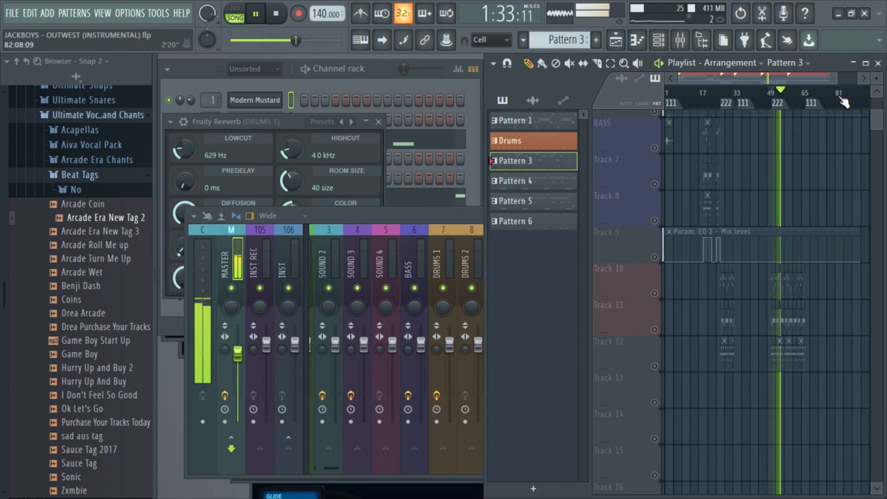
pyautogui.rightClick(632, 279)
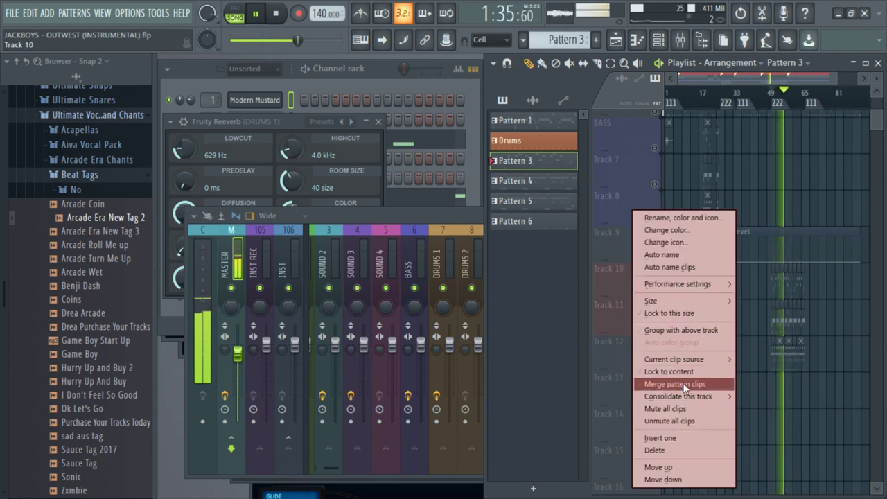
pyautogui.click(683, 384)
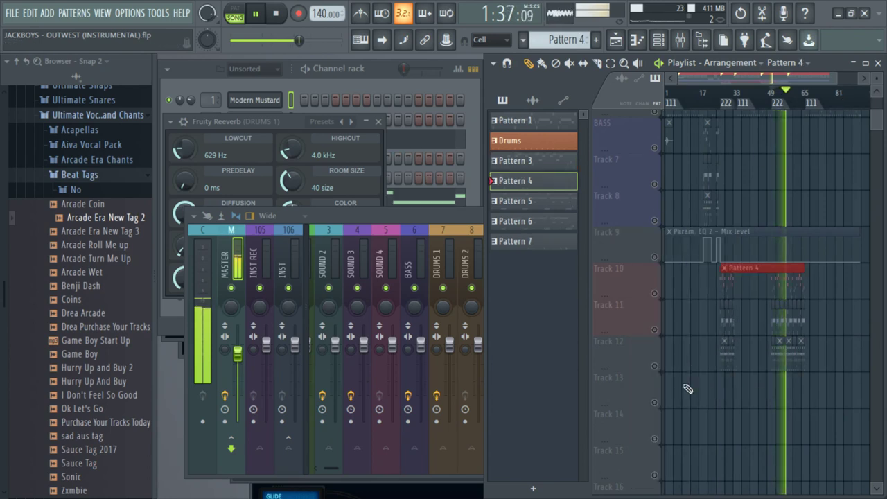
pyautogui.rightClick(635, 305)
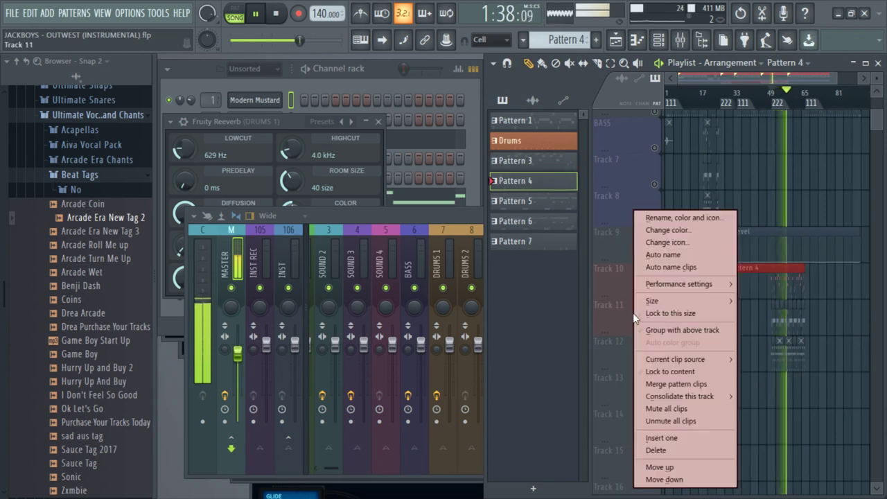
pyautogui.click(672, 384)
pyautogui.rightClick(648, 359)
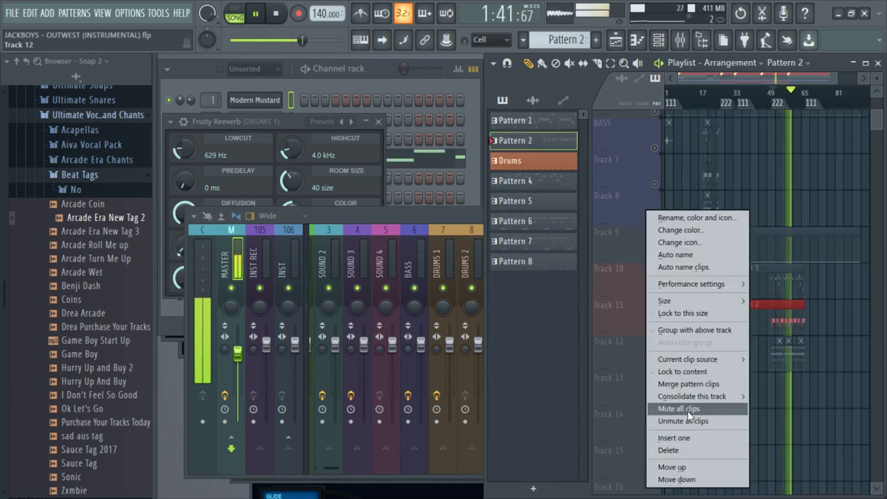
pyautogui.click(686, 385)
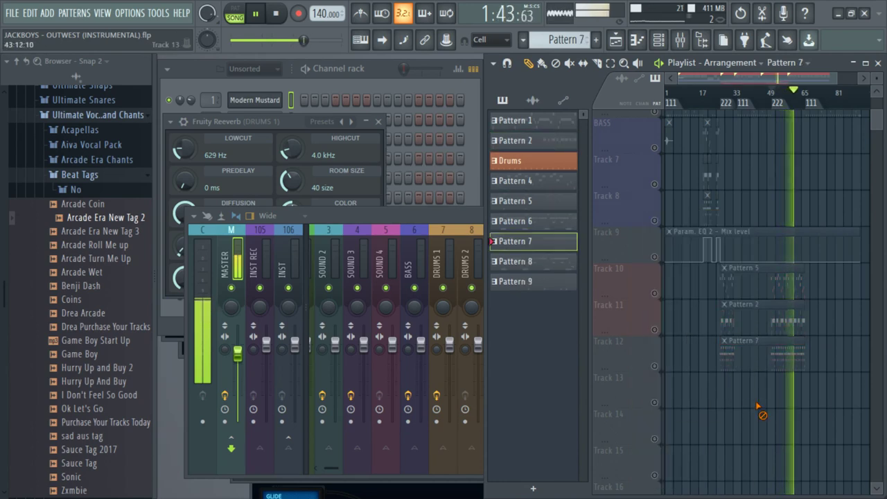
# - Solo Track 11 for playback from the 222 marker and open its merged Pattern 2 in the channel rack
pyautogui.moveTo(756, 81)
pyautogui.mouseDown()
pyautogui.moveTo(861, 81)
pyautogui.moveTo(757, 83)
pyautogui.moveTo(770, 86)
pyautogui.mouseUp()
pyautogui.click(770, 97)
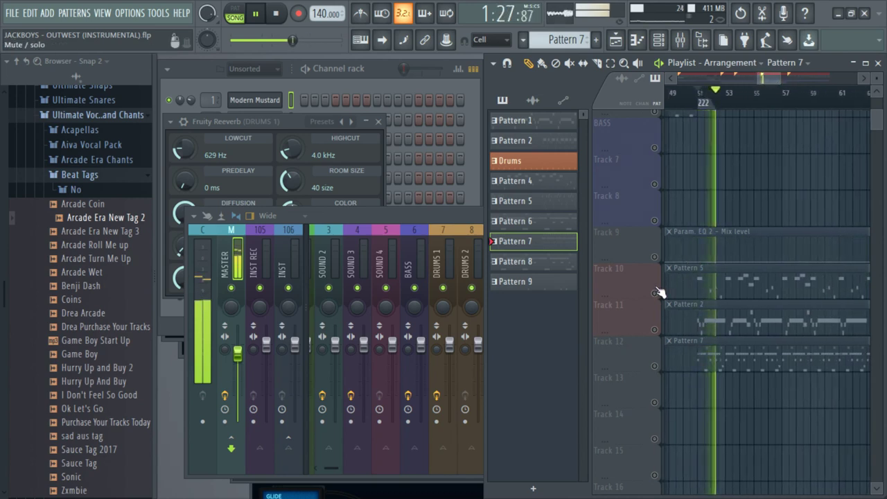
pyautogui.press('space')
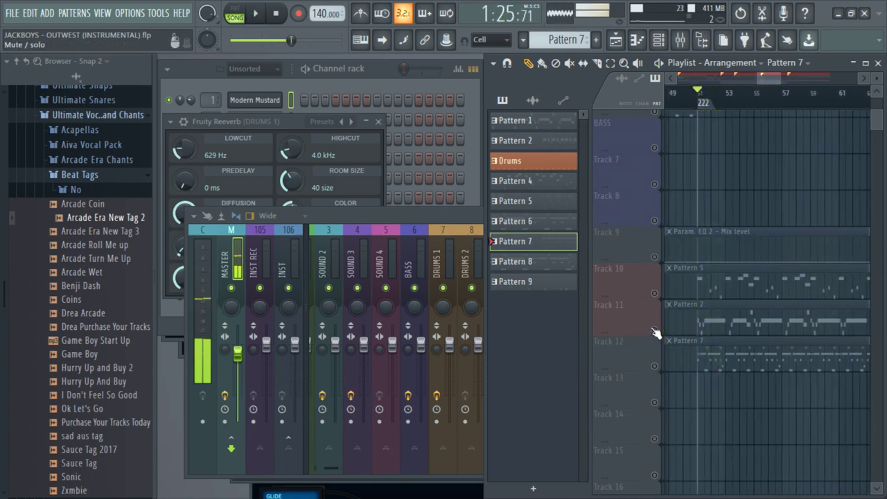
pyautogui.click(653, 330)
pyautogui.press('space')
pyautogui.doubleClick(679, 321)
pyautogui.click(385, 68)
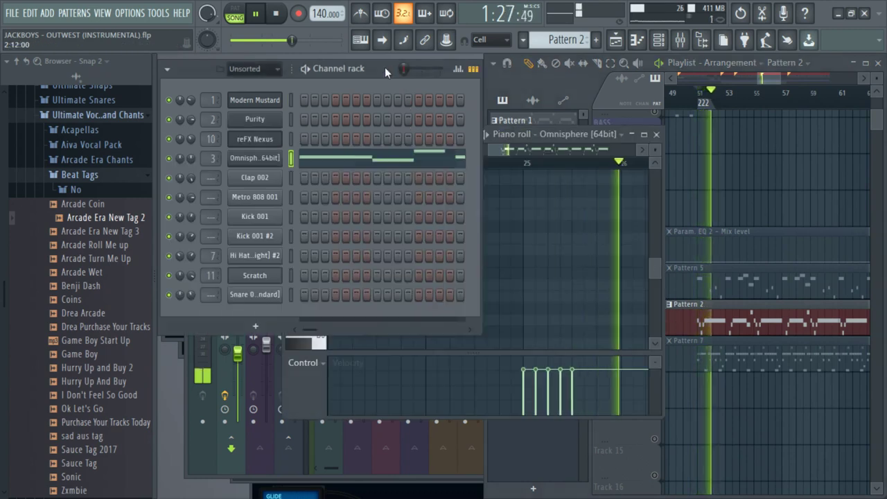
# - Unmute Track 9 so its Param. EQ 2 mix level automation plays along with Track 11
pyautogui.scroll(5, 739, 232)
pyautogui.rightClick(749, 251)
pyautogui.scroll(-1, 752, 255)
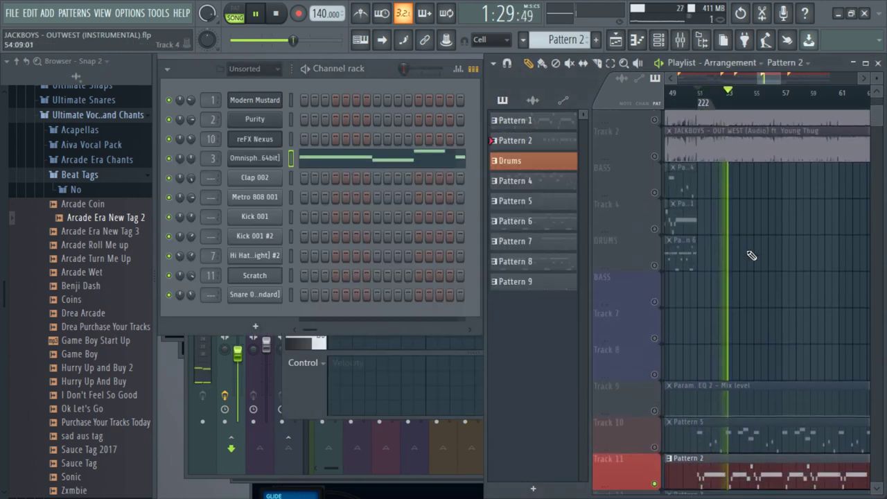
pyautogui.scroll(-3, 752, 255)
pyautogui.press('space')
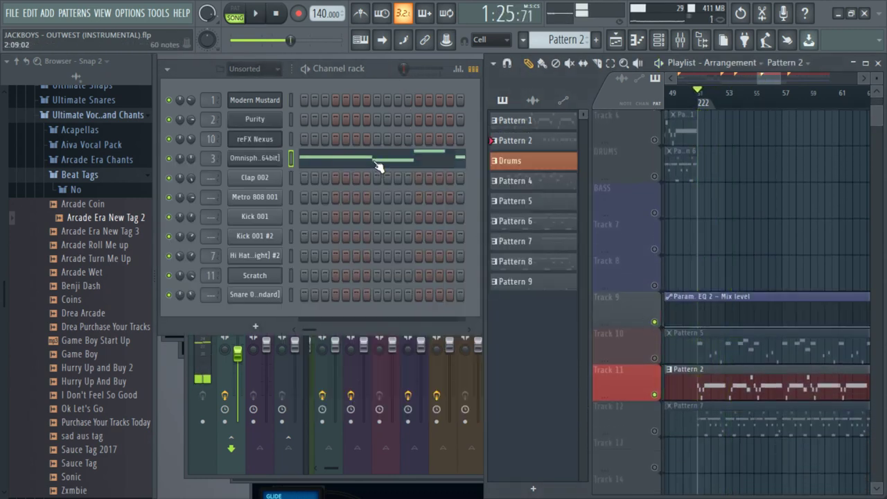
# - Open the Omnisphere piano roll for Pattern 2 and locate the notes starting at bar 25 during playback
pyautogui.click(378, 166)
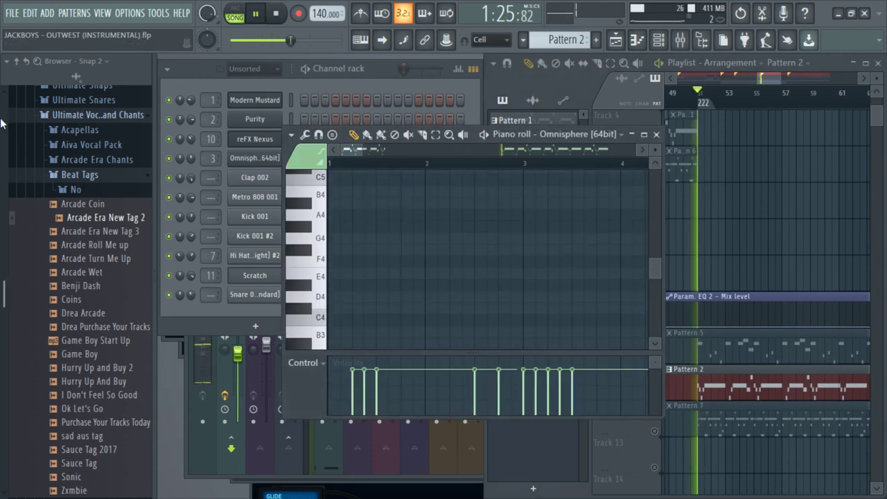
pyautogui.press('space')
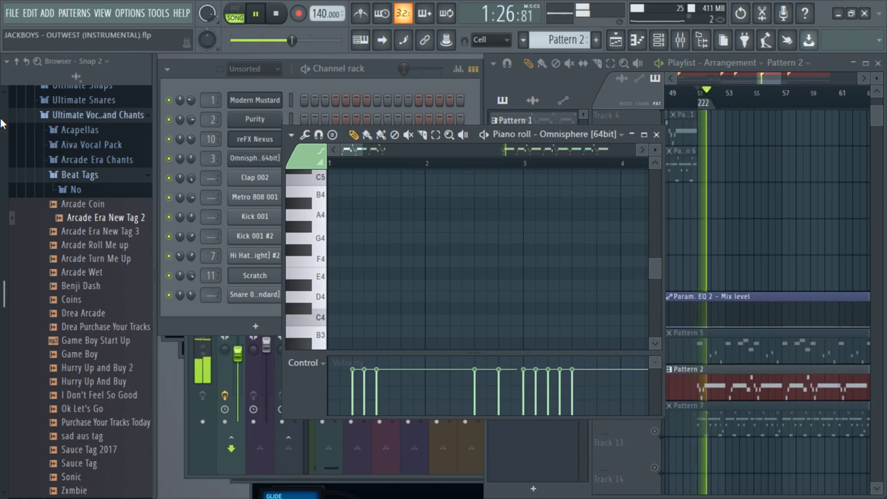
pyautogui.moveTo(364, 150); pyautogui.dragTo(502, 181)
pyautogui.scroll(-7, 455, 228)
pyautogui.scroll(10, 456, 228)
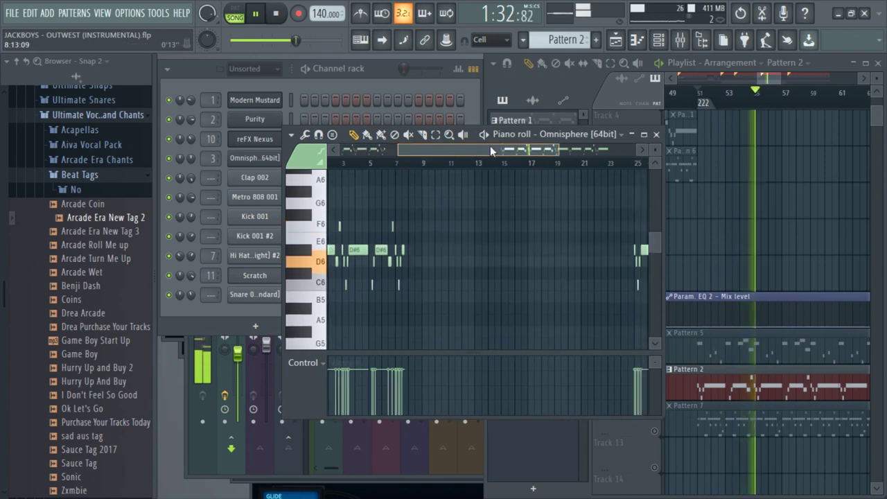
# - Try transposing the Omnisphere notes in Pattern 2 down five semitones and play them from bar 51
pyautogui.press('space')
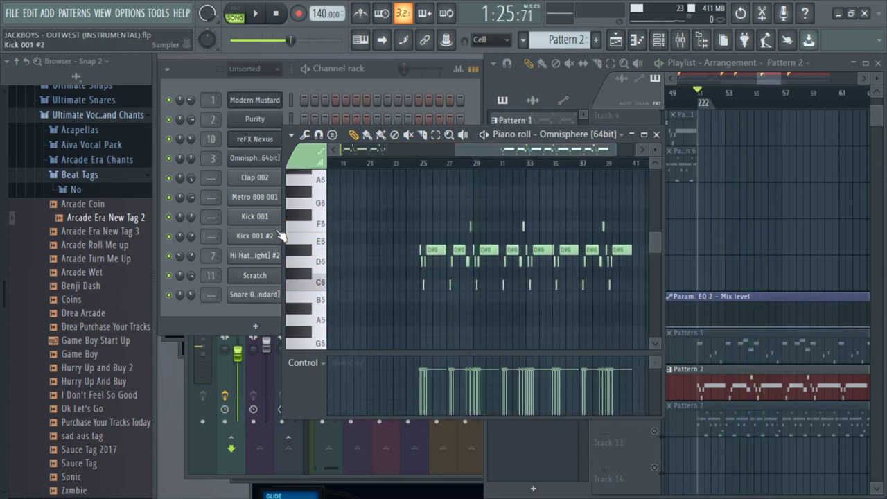
pyautogui.press('Down')
pyautogui.press('Down')
pyautogui.press('Down')
pyautogui.press('Down')
pyautogui.press('Down')
pyautogui.press('space')
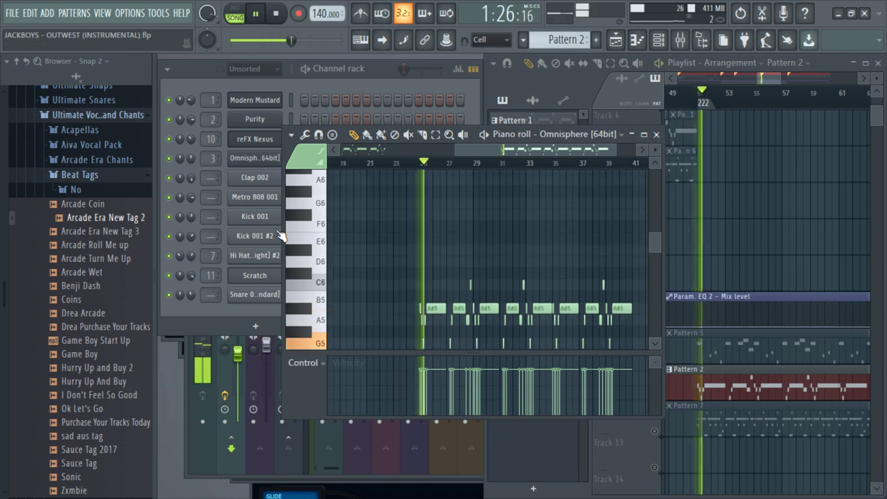
# - Transpose the Omnisphere notes back up five semitones, leave the piano roll and stop playback
pyautogui.press('Up')
pyautogui.press('Up')
pyautogui.press('Up')
pyautogui.press('Up')
pyautogui.press('Up')
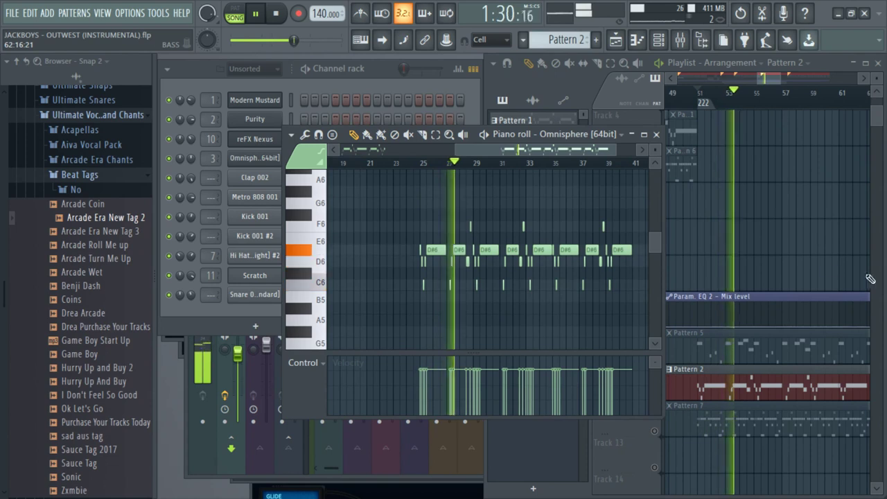
pyautogui.rightClick(788, 263)
pyautogui.press('space')
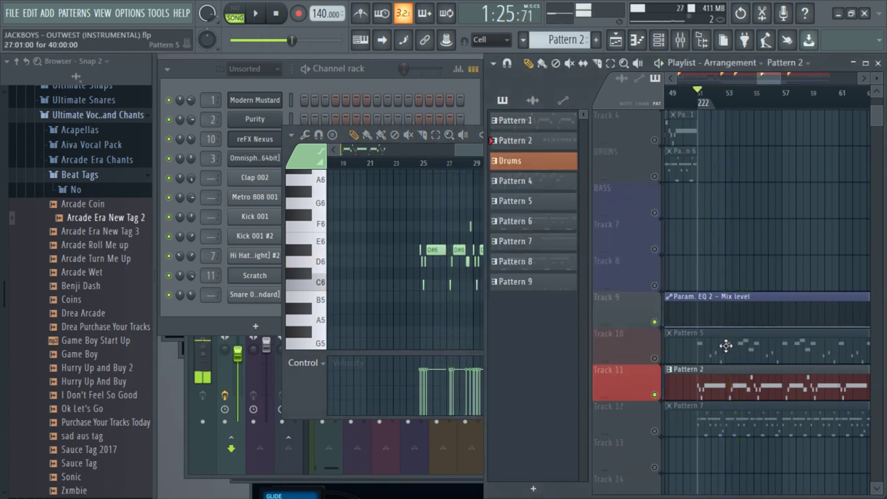
# - Open the merged Pattern 5 from Track 10 and examine its Metro 808 001 and reFX Nexus piano rolls
pyautogui.click(726, 346)
pyautogui.rightClick(427, 200)
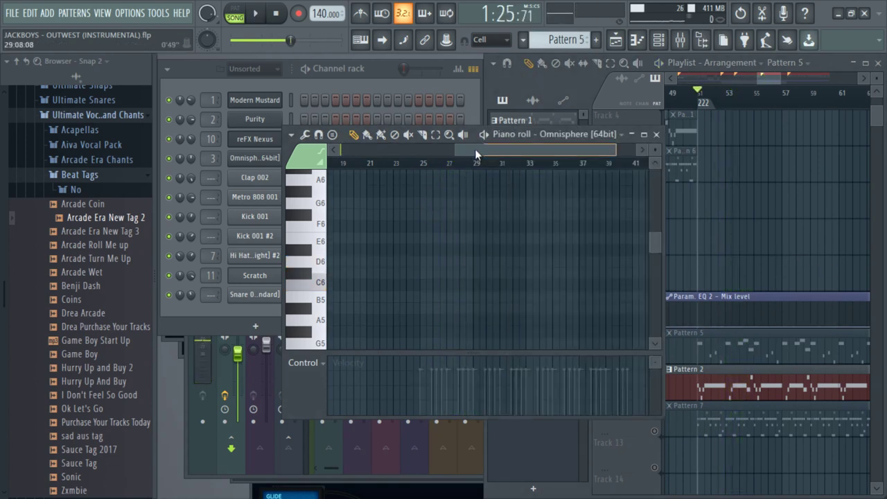
pyautogui.moveTo(475, 149); pyautogui.dragTo(360, 149)
pyautogui.click(339, 69)
pyautogui.click(324, 200)
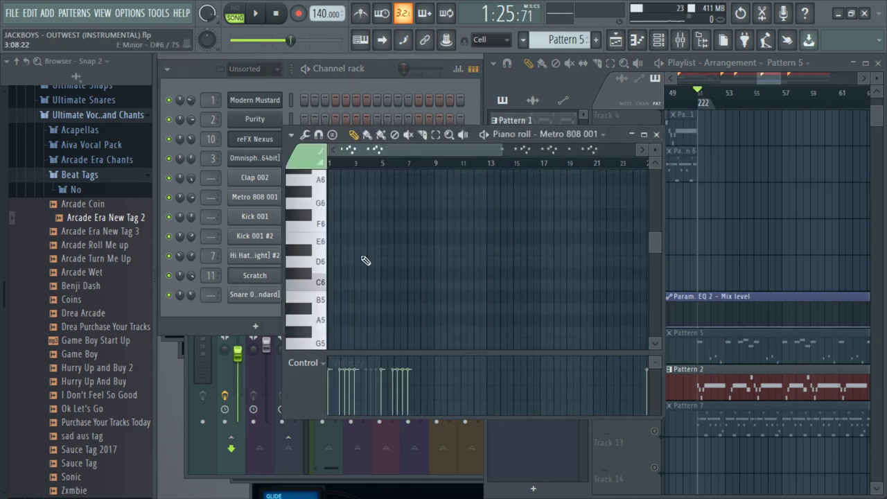
pyautogui.click(361, 71)
pyautogui.click(362, 151)
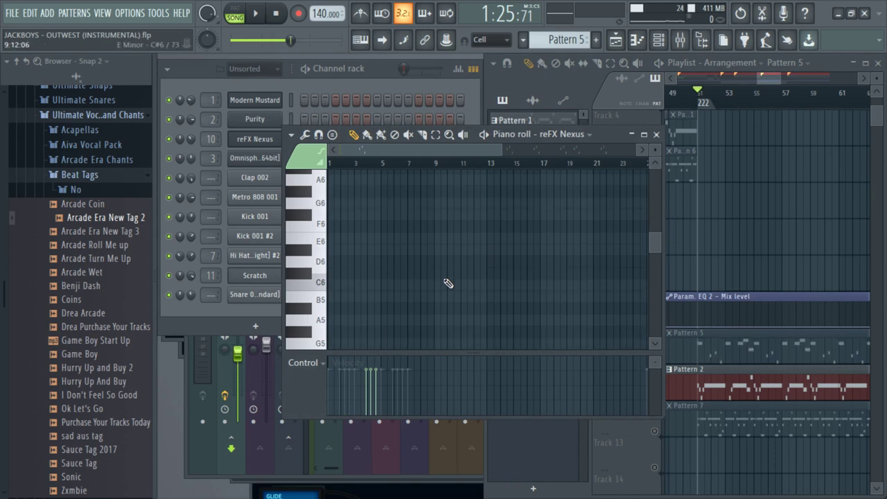
# - Enable Track 10 alongside the soloed Track 11 and play both patterns together from bar 51
pyautogui.press('space')
pyautogui.rightClick(802, 229)
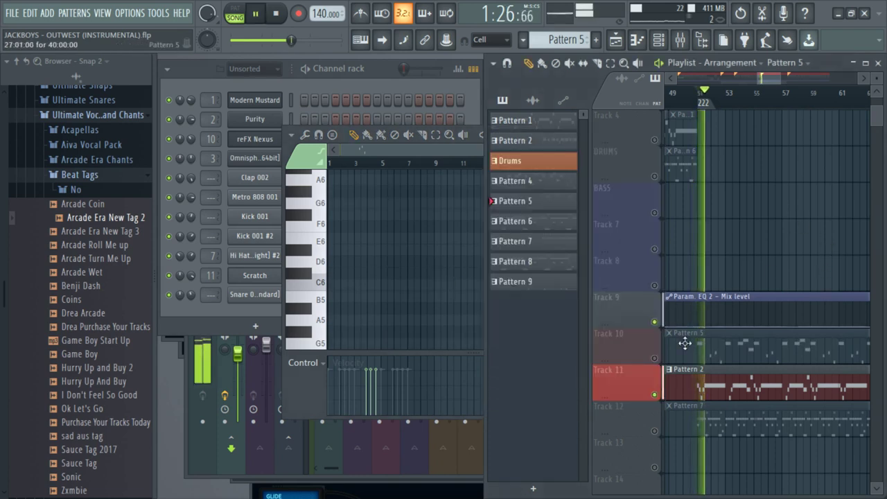
pyautogui.press('space')
pyautogui.click(655, 358)
pyautogui.press('space')
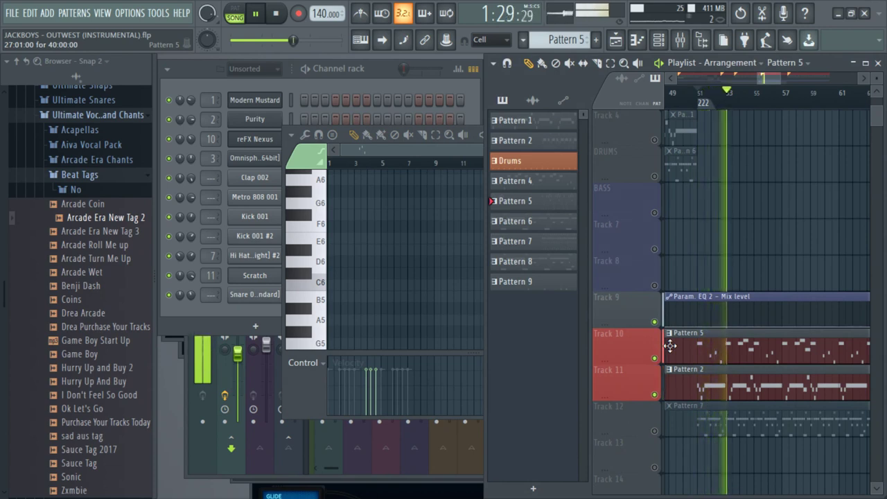
# - Solo the reference audio on Track 2 to compare it with the section at bar 51, and restore all tracks
pyautogui.scroll(3, 729, 244)
pyautogui.press('space')
pyautogui.rightClick(655, 178)
pyautogui.press('space')
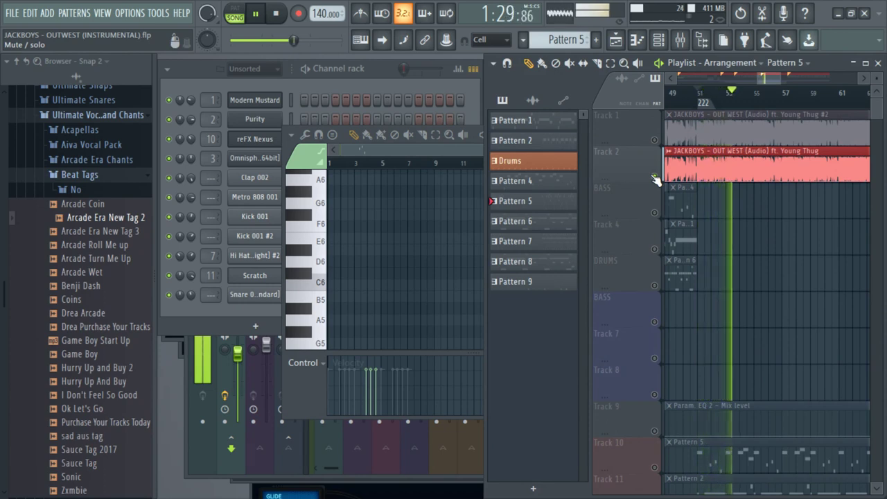
pyautogui.press('space')
pyautogui.rightClick(655, 179)
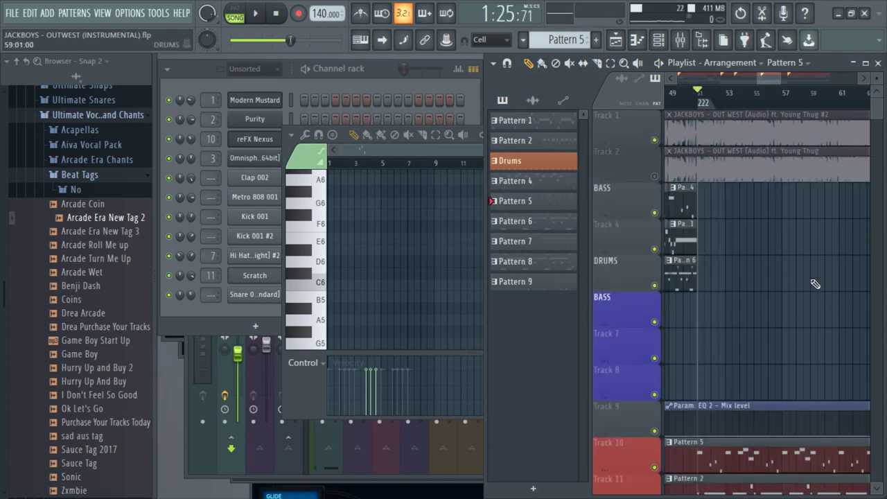
# - Reopen Pattern 5 from Track 10 and examine its reFX Nexus and Metro 808 001 notes during playback
pyautogui.scroll(-3, 639, 324)
pyautogui.doubleClick(685, 344)
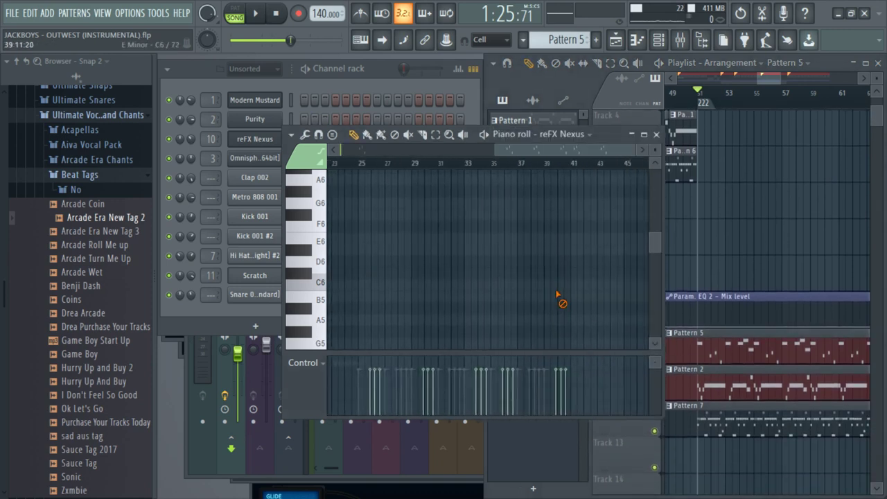
pyautogui.hscroll(-3, 390, 233)
pyautogui.scroll(-2, 394, 231)
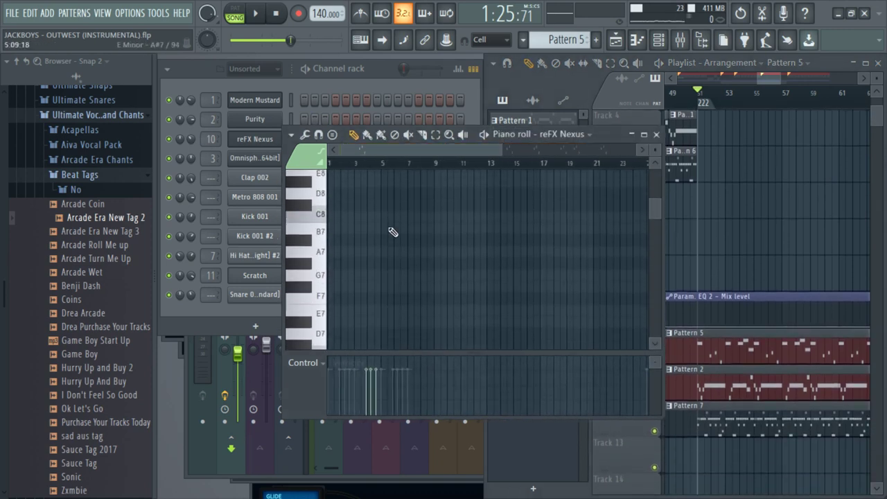
pyautogui.scroll(-5, 402, 239)
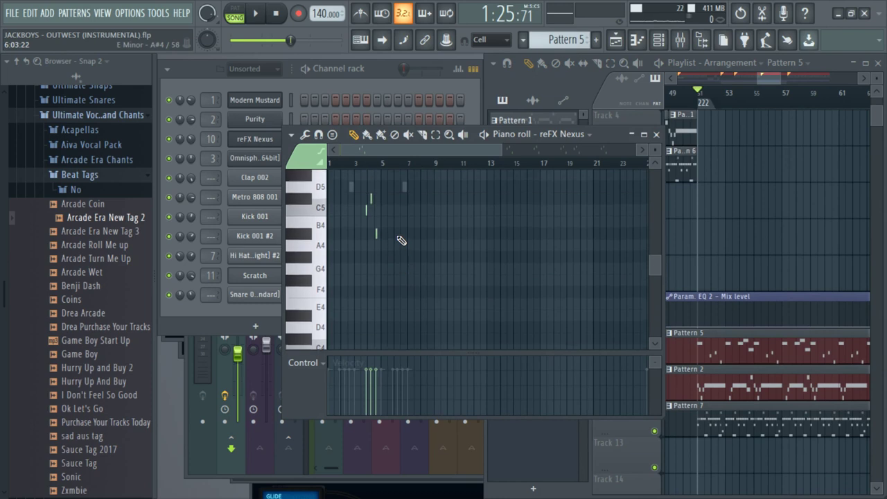
pyautogui.click(352, 81)
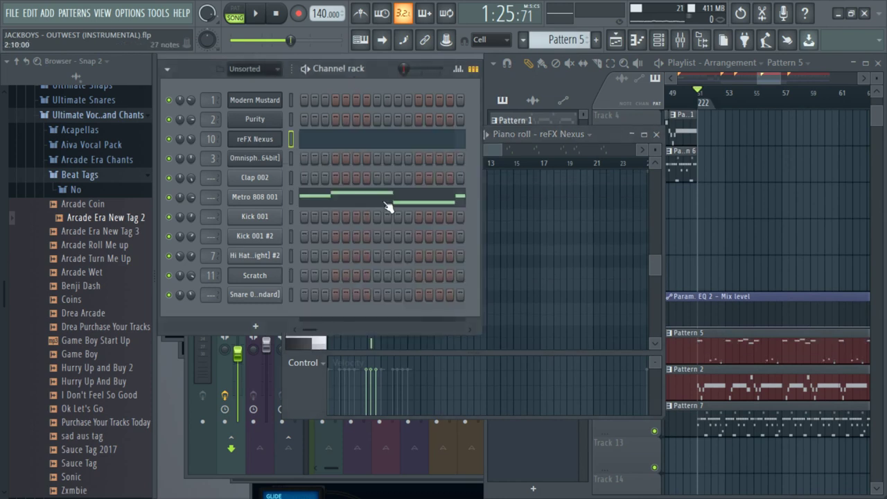
pyautogui.click(388, 204)
pyautogui.press('space')
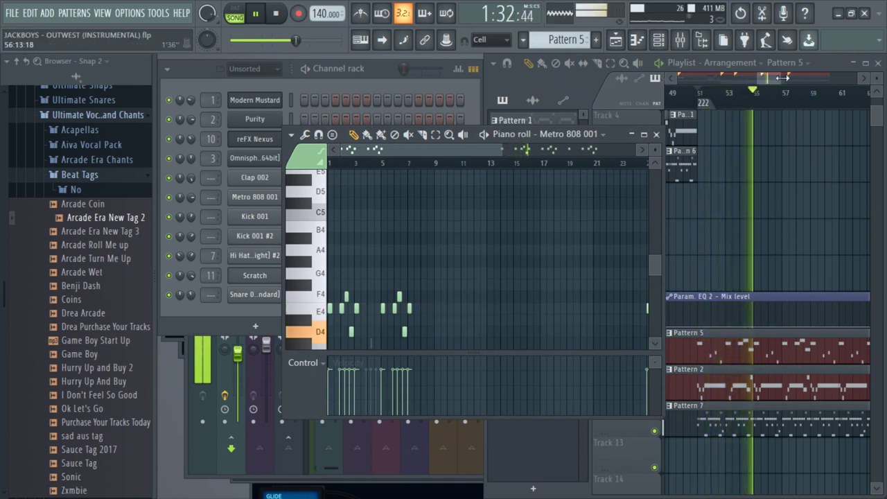
# - Review the full arrangement during playback and compare it with the reference audio by soloing and unsoloing Track 2
pyautogui.moveTo(780, 78); pyautogui.dragTo(683, 92)
pyautogui.moveTo(767, 77); pyautogui.dragTo(838, 87)
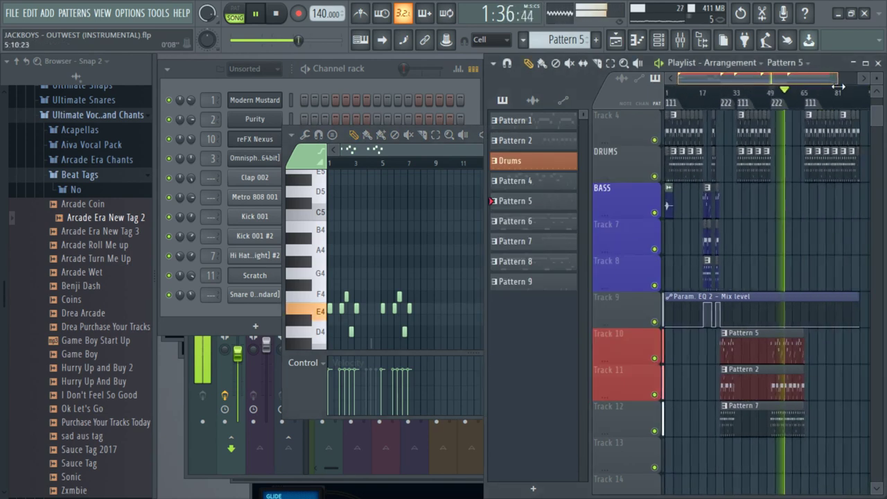
pyautogui.scroll(3, 813, 205)
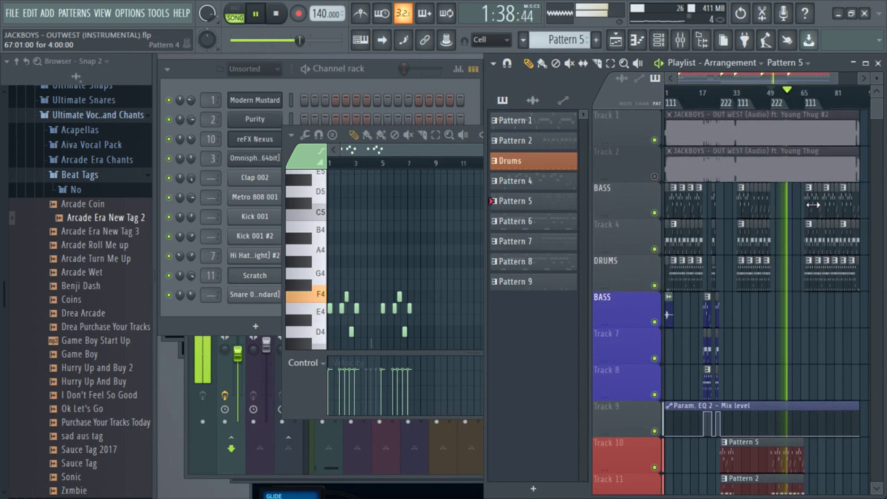
pyautogui.scroll(-2, 813, 205)
pyautogui.scroll(-1, 813, 203)
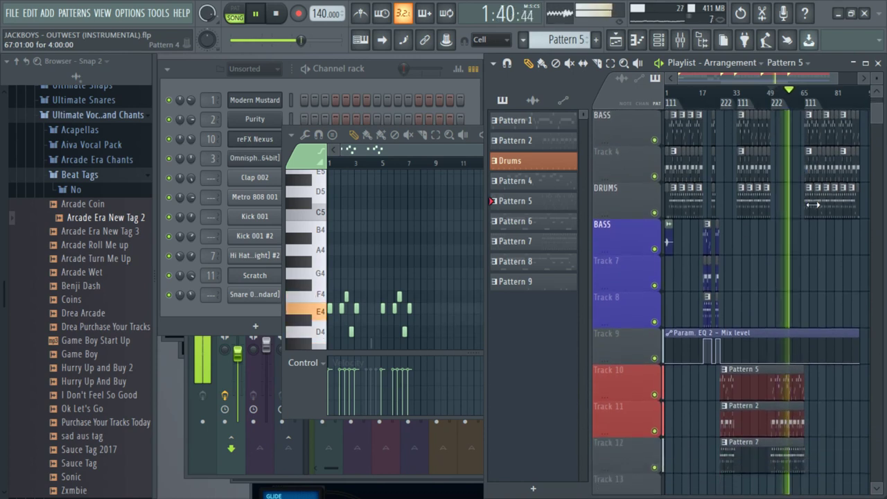
pyautogui.scroll(3, 761, 195)
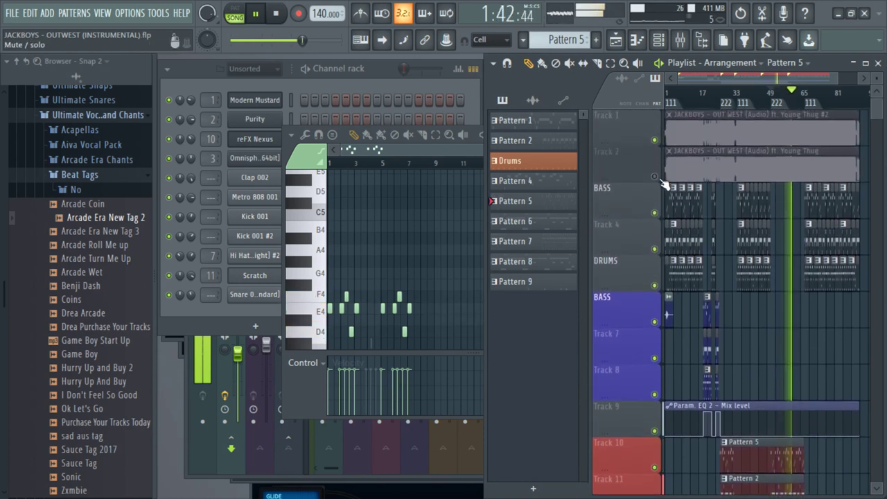
pyautogui.keyDown('ctrl'); pyautogui.click(655, 176); pyautogui.keyUp('ctrl')
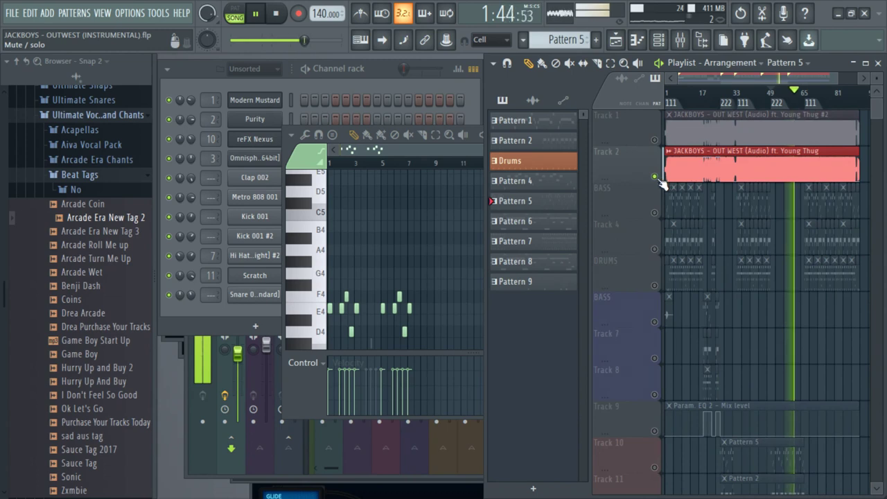
pyautogui.keyDown('ctrl'); pyautogui.click(656, 177); pyautogui.keyUp('ctrl')
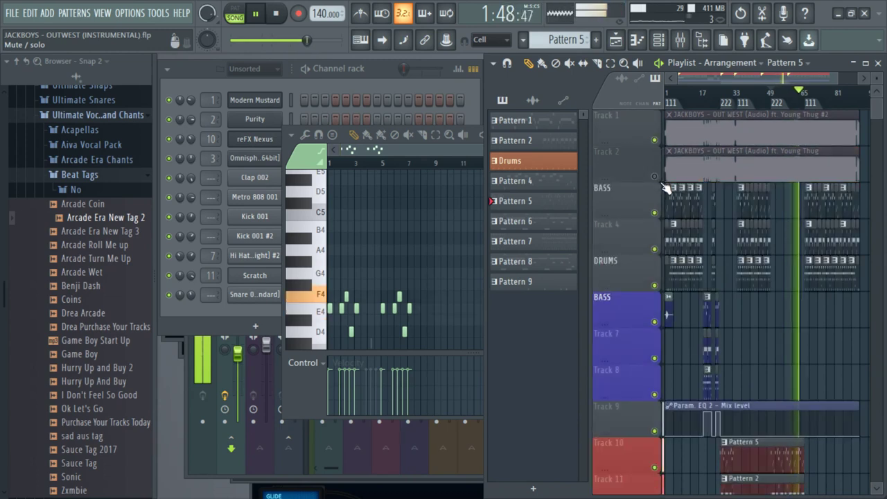
# - Open the Fruity Reeverb on the SOUND 2 mixer track and set its reverb level to 38%
pyautogui.click(680, 40)
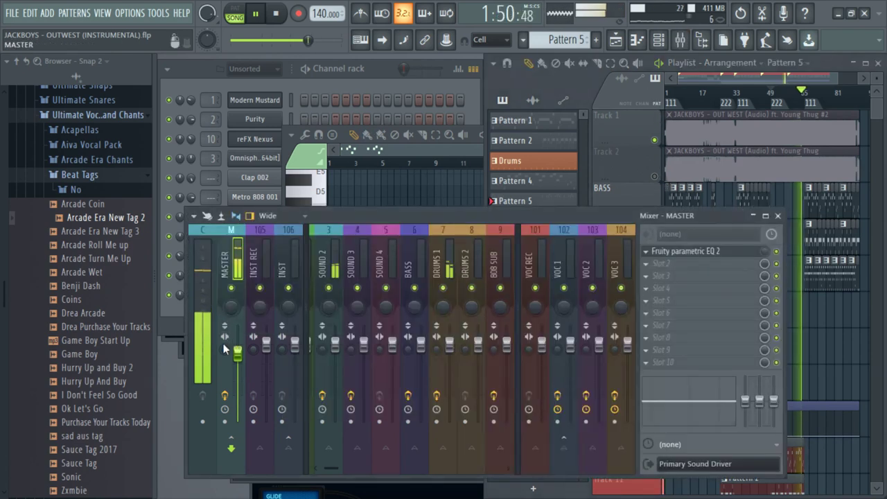
pyautogui.click(444, 276)
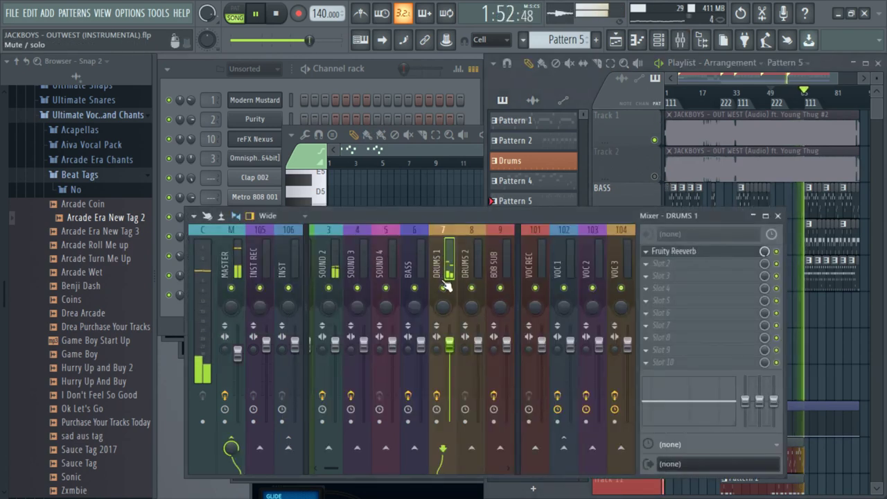
pyautogui.scroll(2, 355, 256)
pyautogui.click(387, 258)
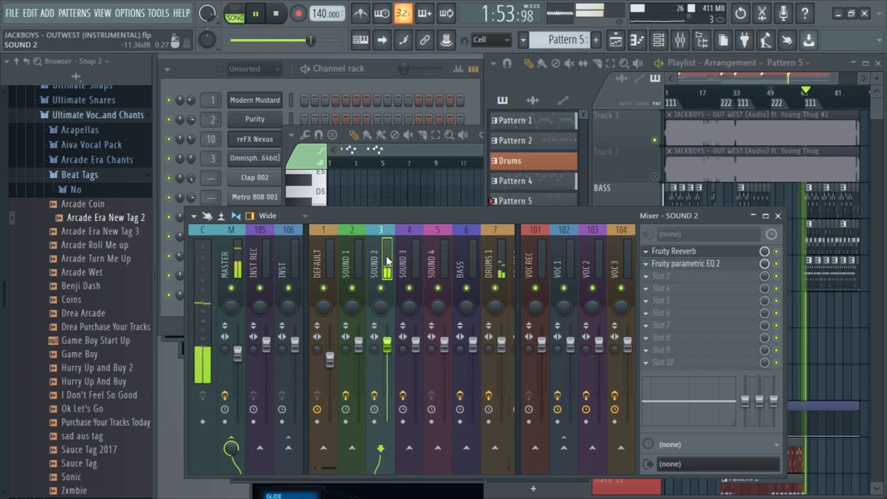
pyautogui.click(696, 252)
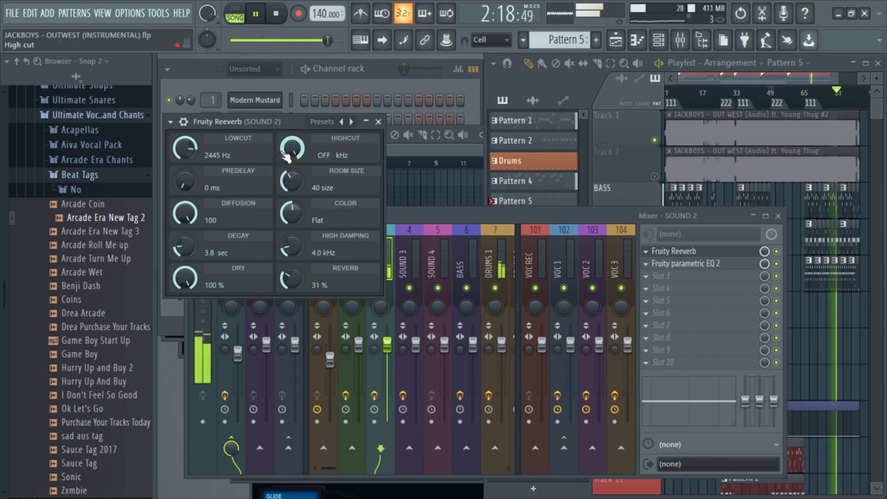
pyautogui.moveTo(303, 284); pyautogui.dragTo(303, 263)
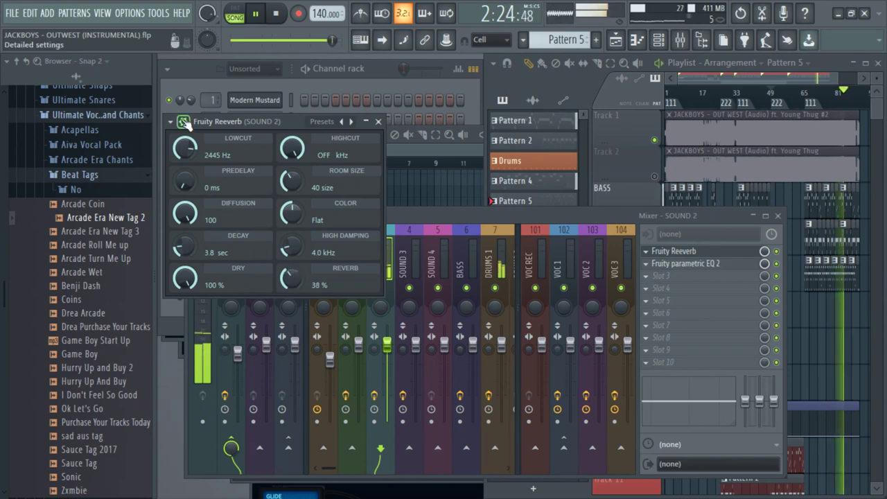
# - Adjust the low-cut band 1 of SOUND 2's Fruity Parametric EQ 2 and lower the Fruity Reeverb level to 21%
pyautogui.click(684, 263)
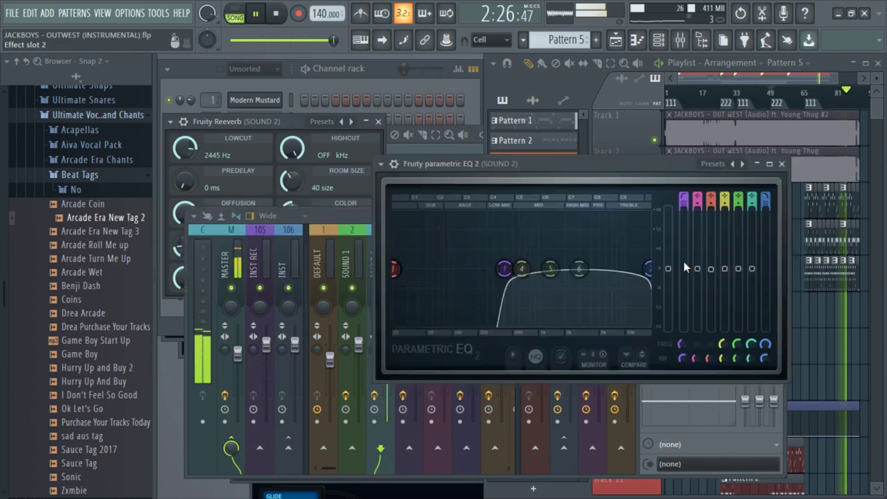
pyautogui.moveTo(513, 268); pyautogui.dragTo(505, 268)
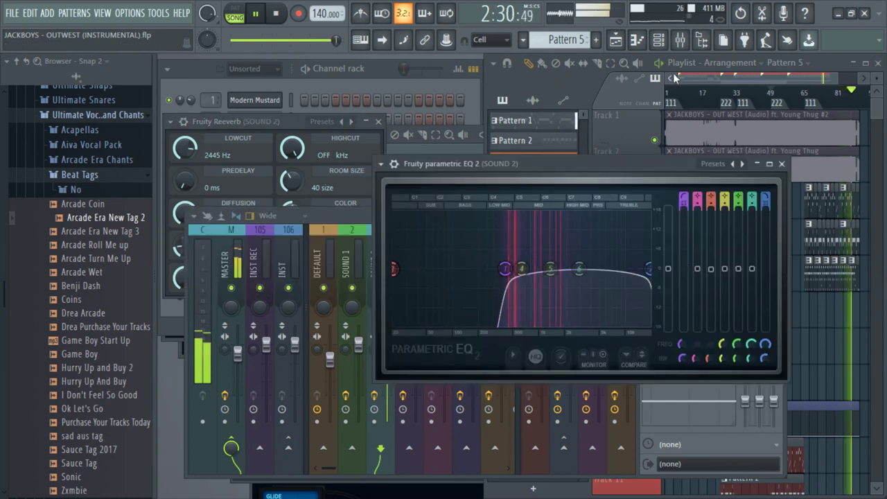
pyautogui.click(349, 192)
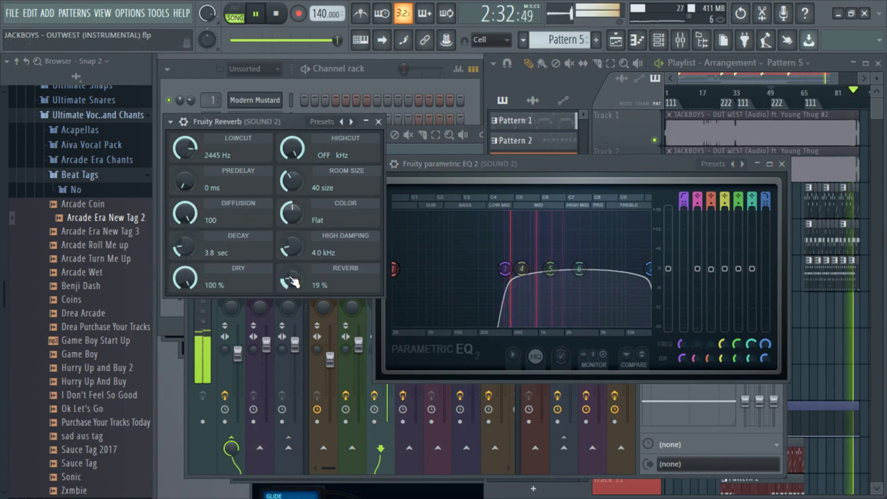
# - Play the song from the start and compare the opening bars with the reference audio by soloing Track 2
pyautogui.click(835, 62)
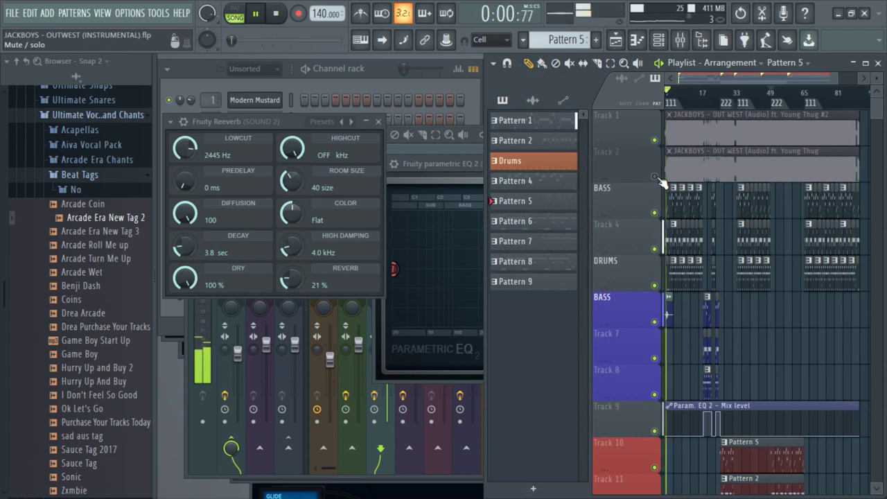
pyautogui.moveTo(836, 78); pyautogui.dragTo(707, 79)
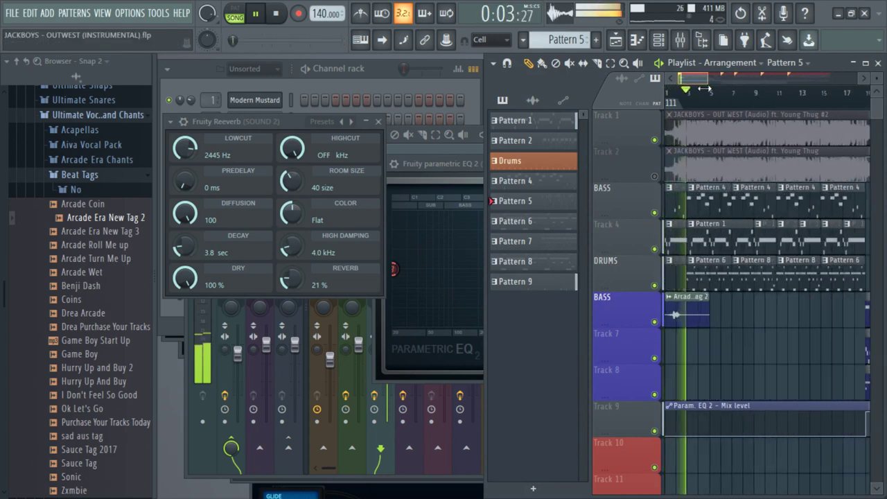
pyautogui.rightClick(655, 178)
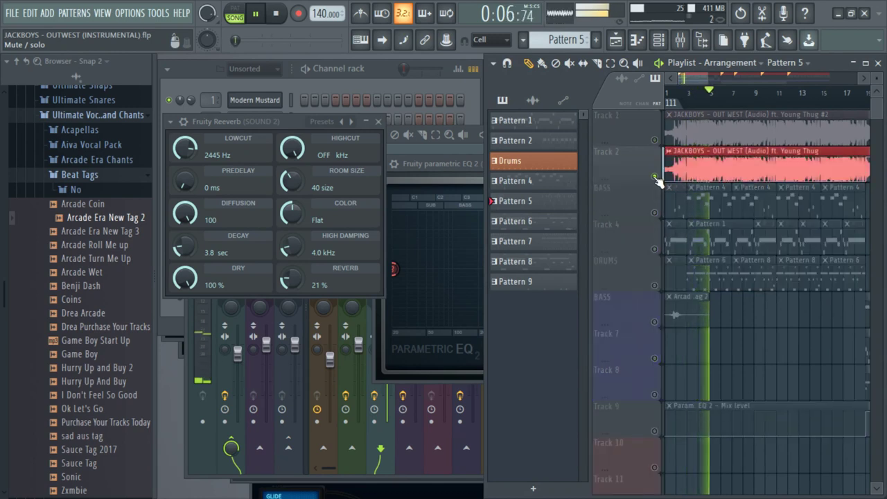
pyautogui.click(655, 178)
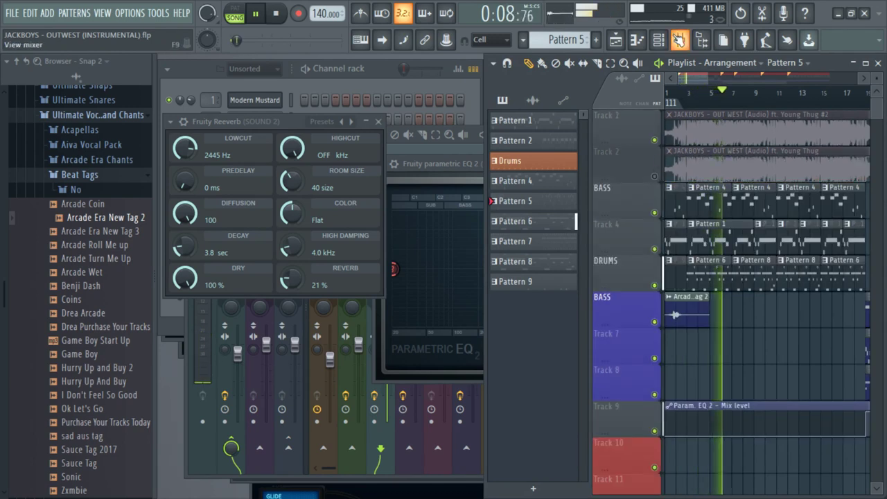
# - Boost bands 4 and 6 and cut band 5 of SOUND 2's Parametric EQ 2 in the upper mids, and set the reverb level to 12%
pyautogui.click(450, 164)
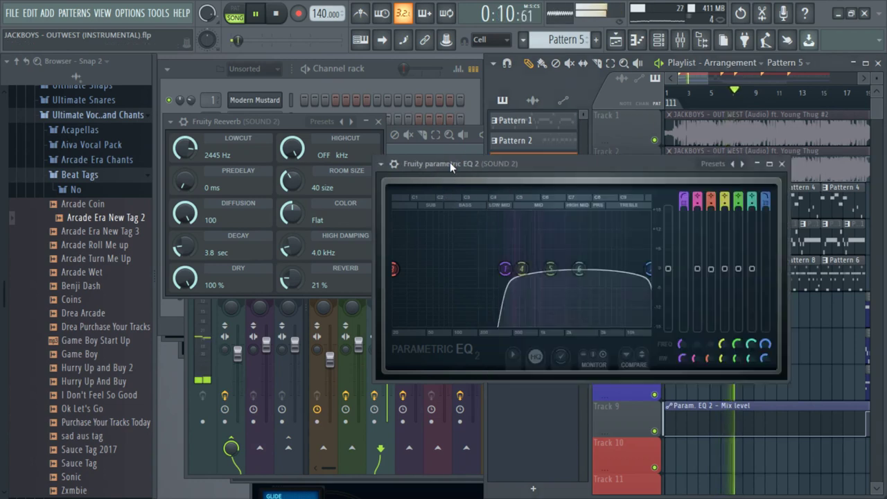
pyautogui.moveTo(579, 270); pyautogui.dragTo(594, 219)
pyautogui.moveTo(550, 268); pyautogui.dragTo(582, 222)
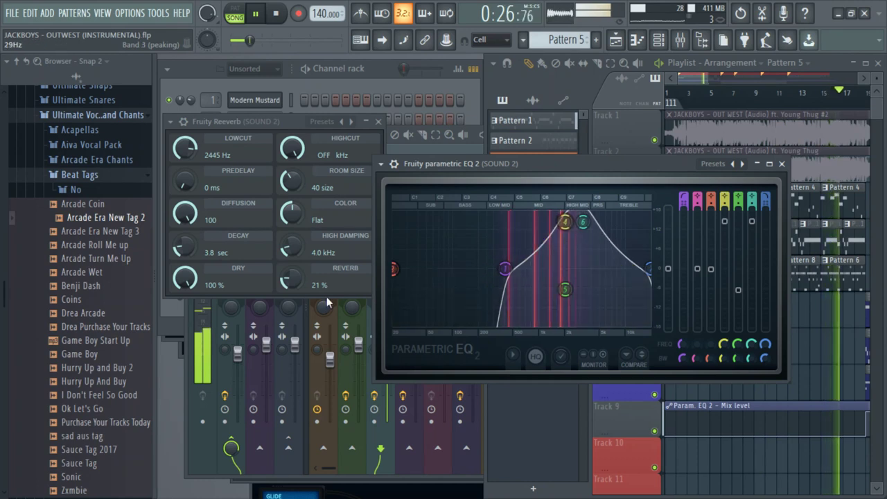
pyautogui.moveTo(292, 278); pyautogui.dragTo(286, 283)
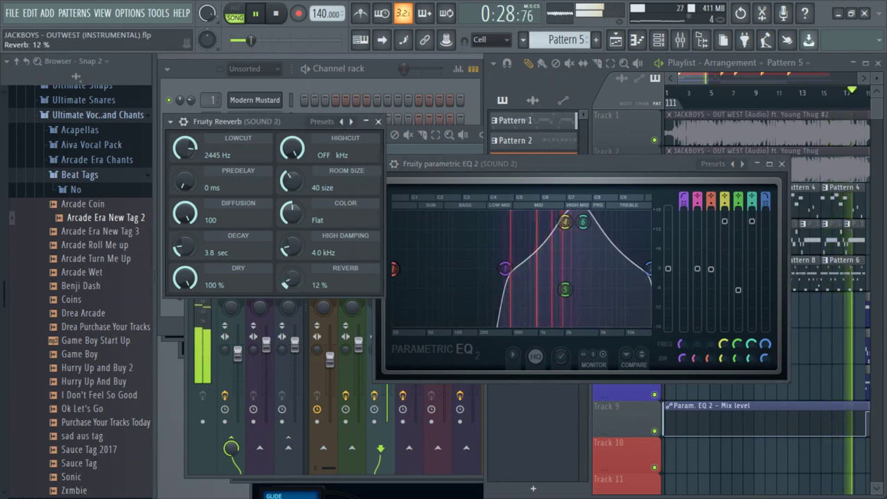
# - Solo the reference audio on Track 2, restart playback from bar 1, and unsolo it to compare the mix
pyautogui.click(367, 70)
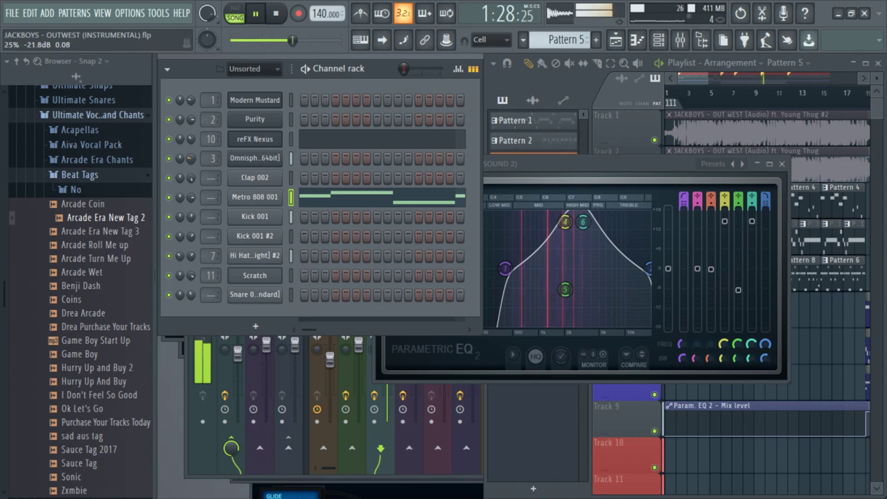
pyautogui.click(586, 119)
pyautogui.rightClick(660, 176)
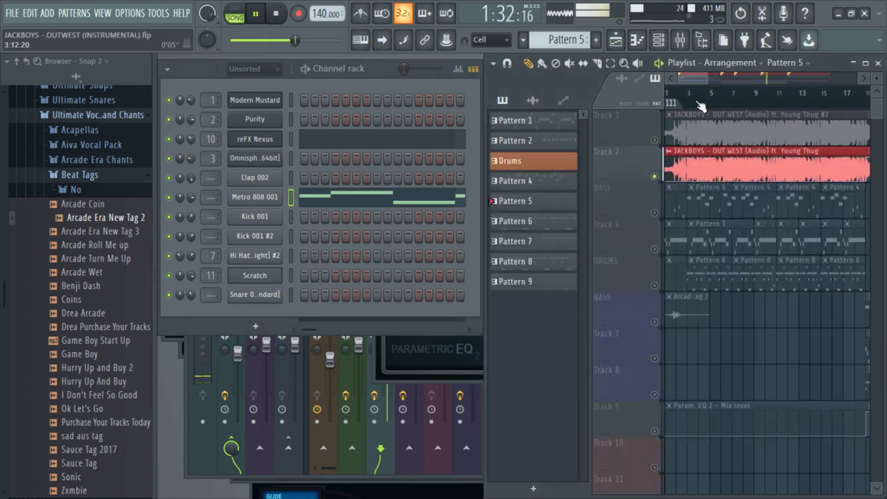
pyautogui.click(669, 96)
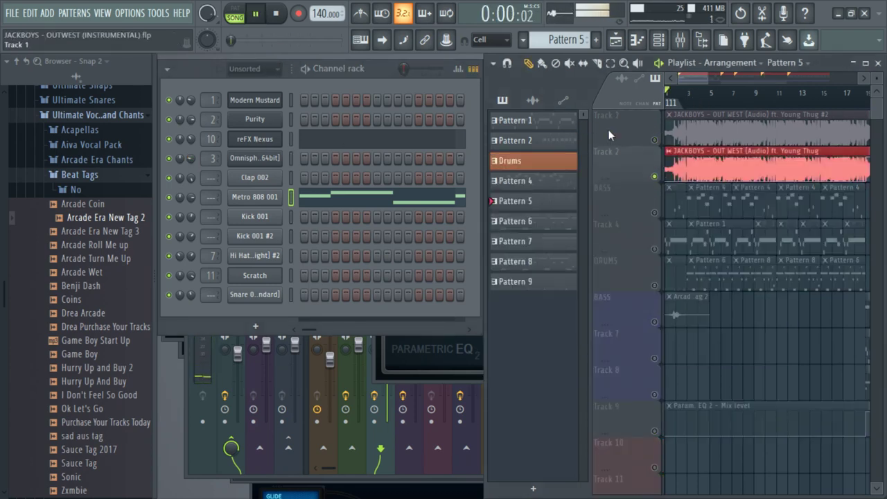
pyautogui.rightClick(657, 177)
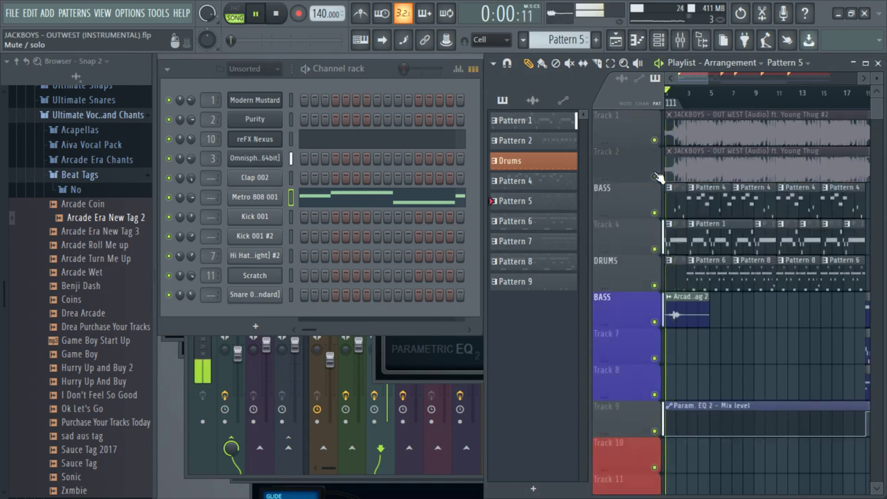
# - Raise band 5 slightly and shift band 4 to a slightly lower frequency in SOUND 2's Fruity Parametric EQ 2
pyautogui.click(680, 40)
pyautogui.click(675, 251)
pyautogui.click(680, 264)
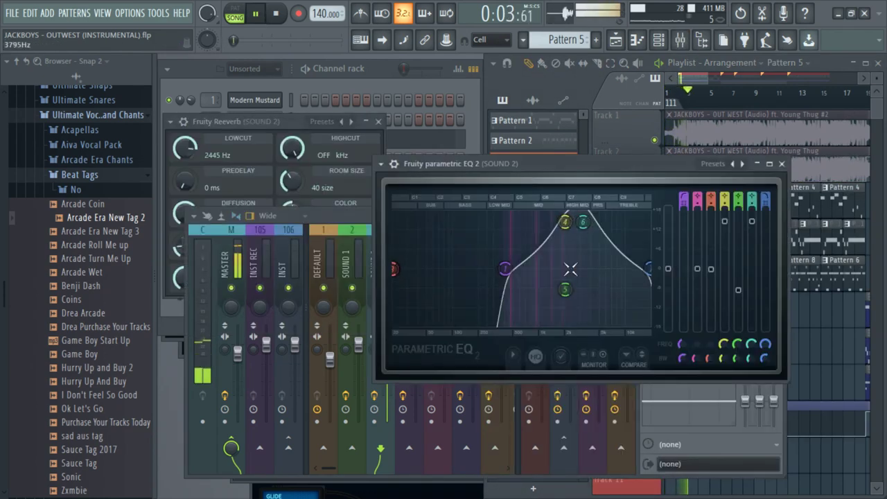
pyautogui.moveTo(564, 289); pyautogui.dragTo(567, 286)
pyautogui.moveTo(566, 221); pyautogui.dragTo(559, 220)
pyautogui.click(373, 96)
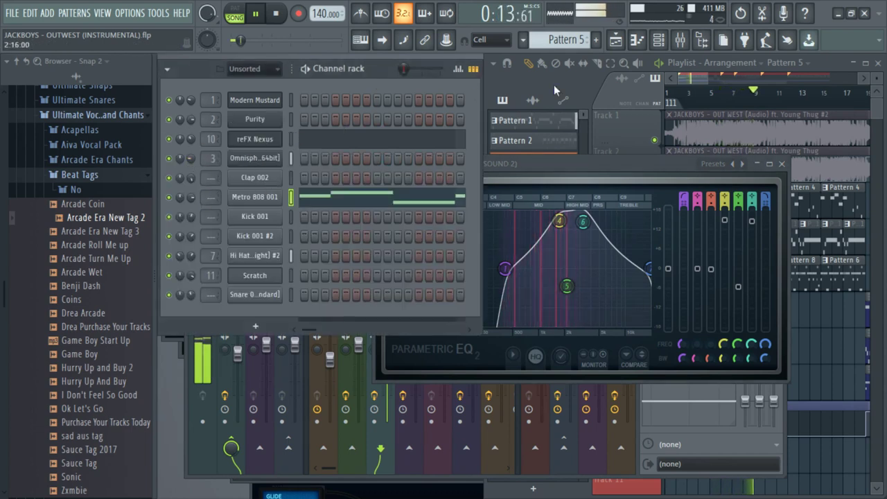
# - Restart the song, compare the mix with the reference audio by soloing and unsoloing Track 2, and save the project
pyautogui.click(679, 68)
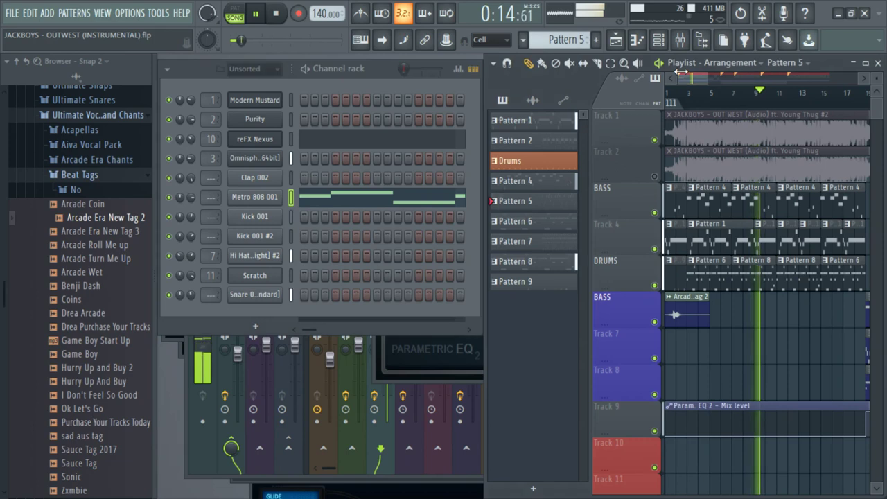
pyautogui.press('space')
pyautogui.rightClick(656, 176)
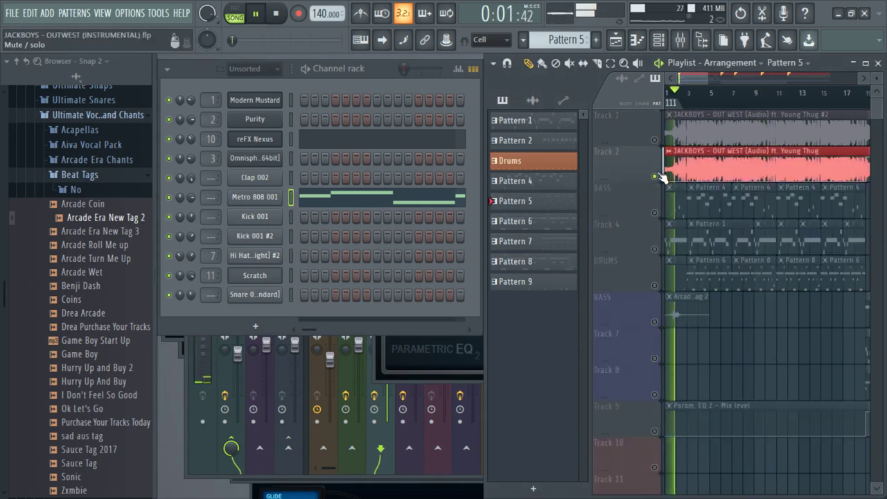
pyautogui.rightClick(656, 176)
pyautogui.press('space')
pyautogui.click(656, 176)
pyautogui.press('space')
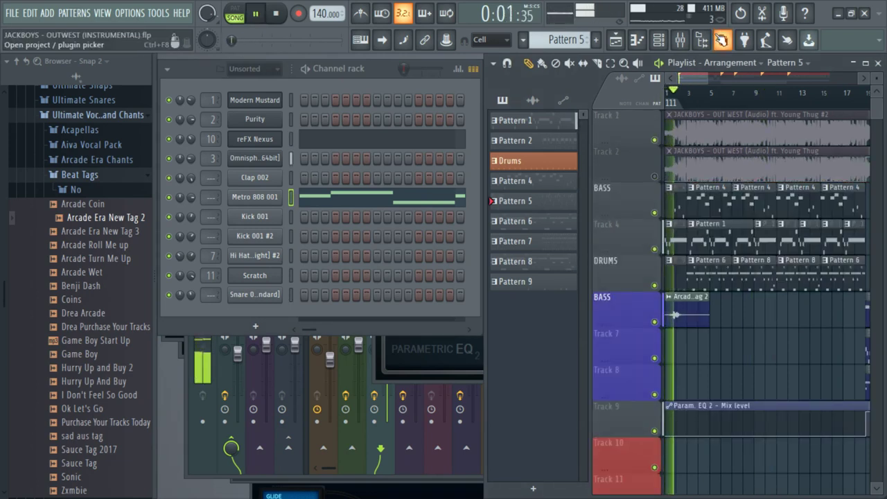
pyautogui.hotkey('ctrl', 's')
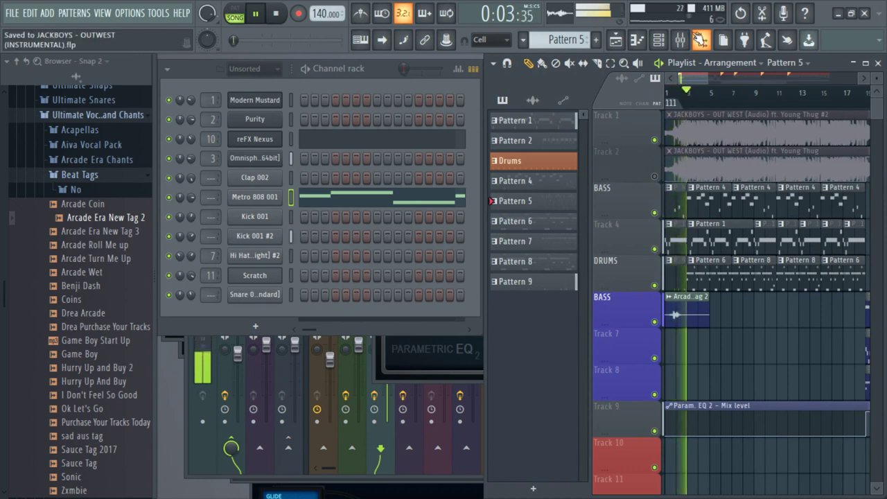
# - Compare the mixer levels of the instrumental and the soloed Track 2 reference from bar 1, including the master track
pyautogui.moveTo(708, 82); pyautogui.dragTo(735, 82)
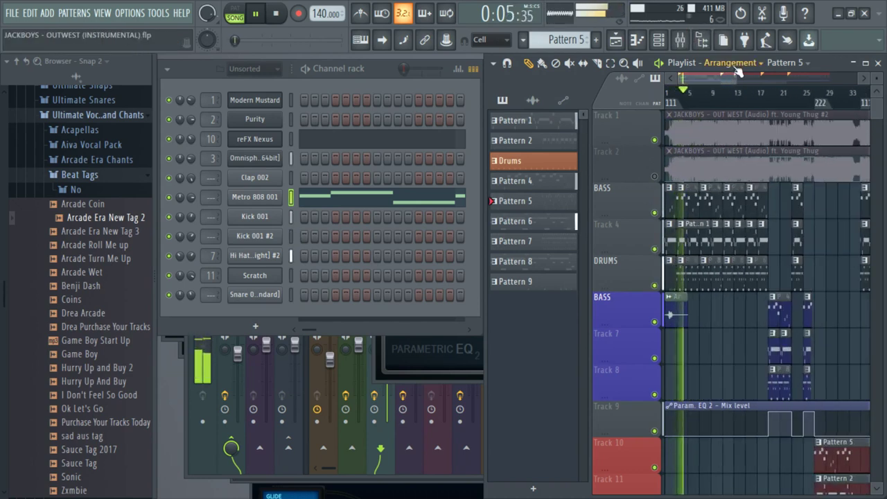
pyautogui.click(691, 49)
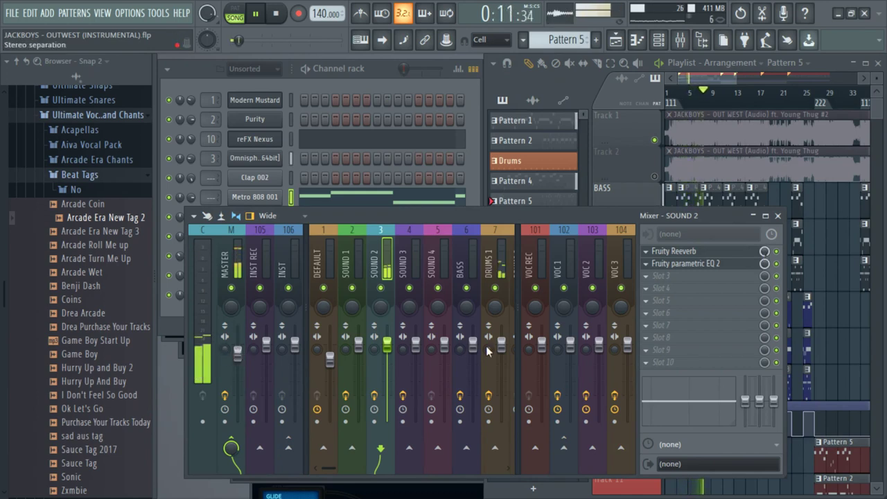
pyautogui.moveTo(374, 350); pyautogui.dragTo(374, 402)
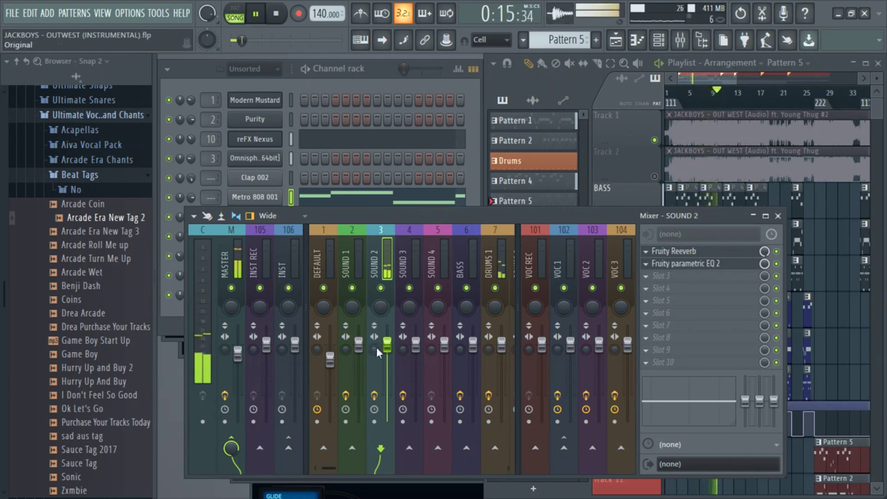
pyautogui.click(617, 158)
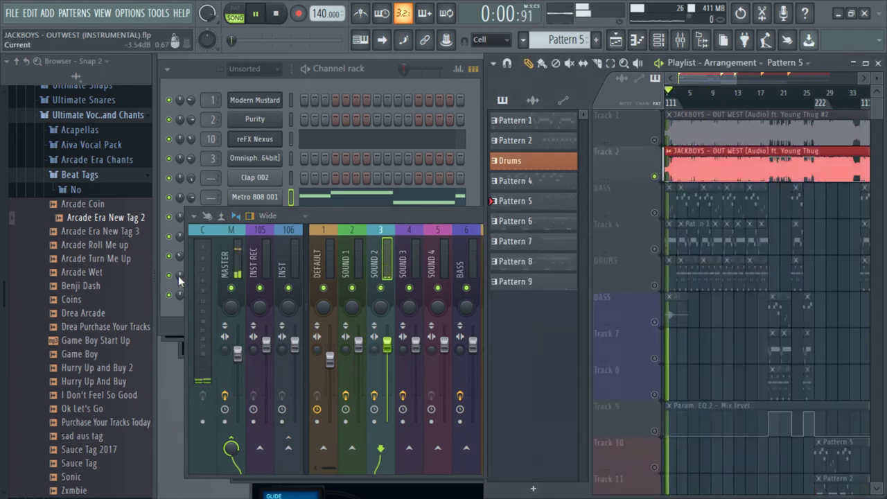
pyautogui.click(224, 347)
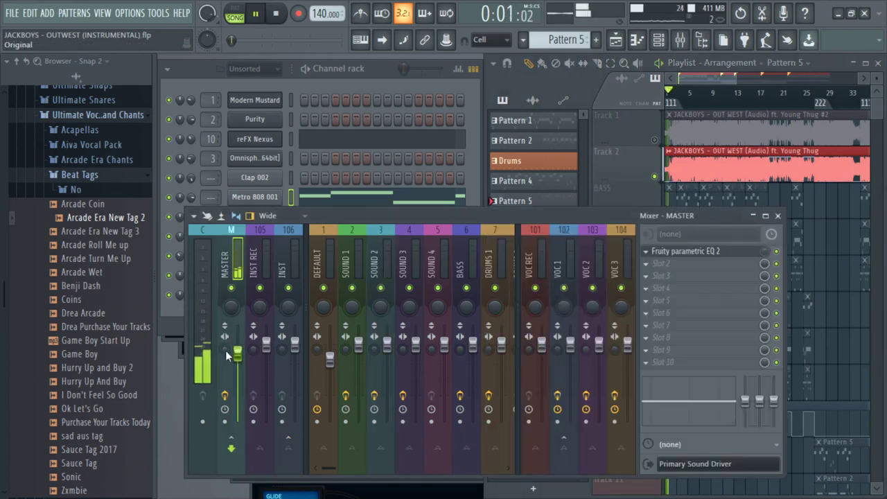
pyautogui.click(658, 167)
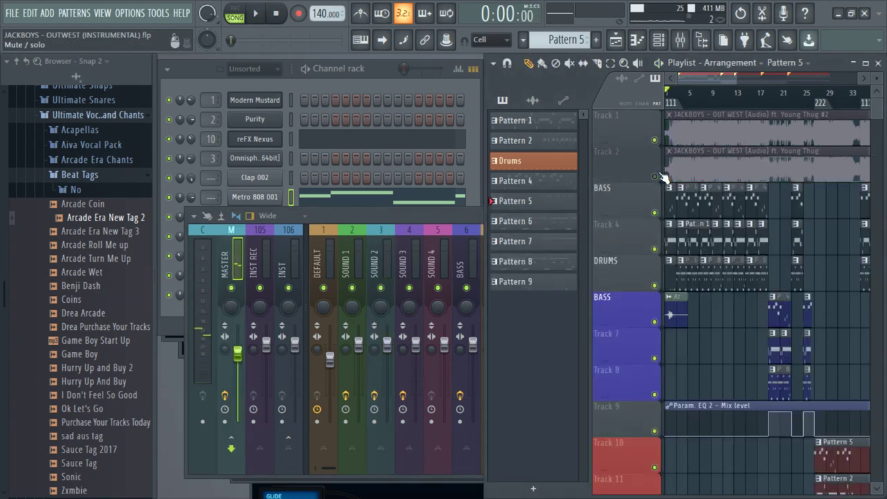
# - Add Fruity Chorus to slot 3 of the SOUND 2 mixer track and lower its mix level
pyautogui.click(381, 270)
pyautogui.click(648, 276)
pyautogui.click(614, 225)
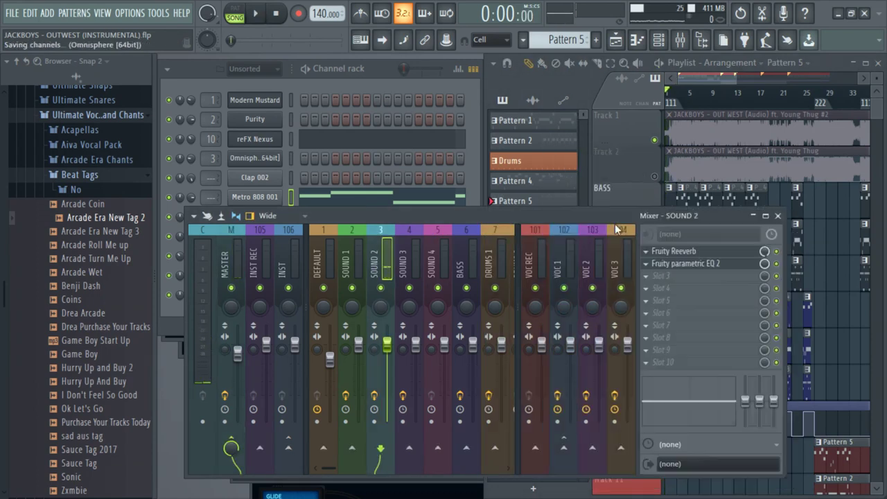
pyautogui.moveTo(764, 277); pyautogui.dragTo(764, 308)
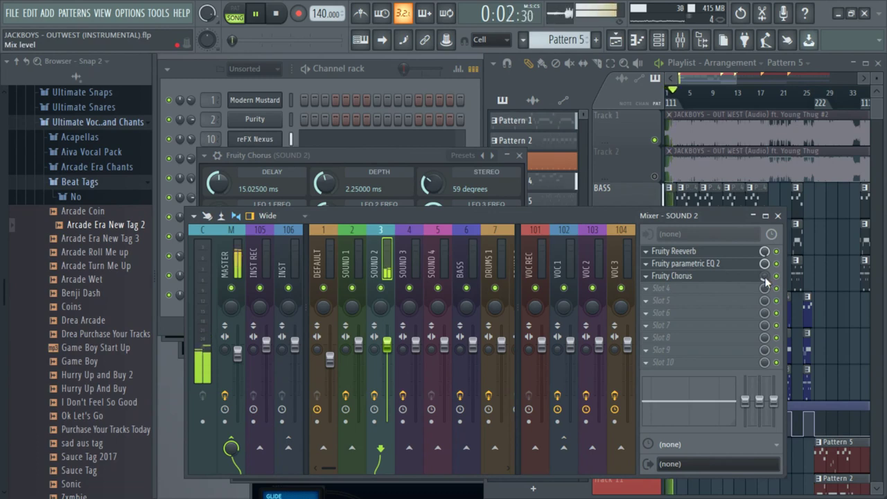
# - Add Fruity Soft Clipper to slot 3 of the master track, set its post gain to 78%, and rearrange the plugin and mixer windows
pyautogui.press('space')
pyautogui.click(225, 351)
pyautogui.press('space')
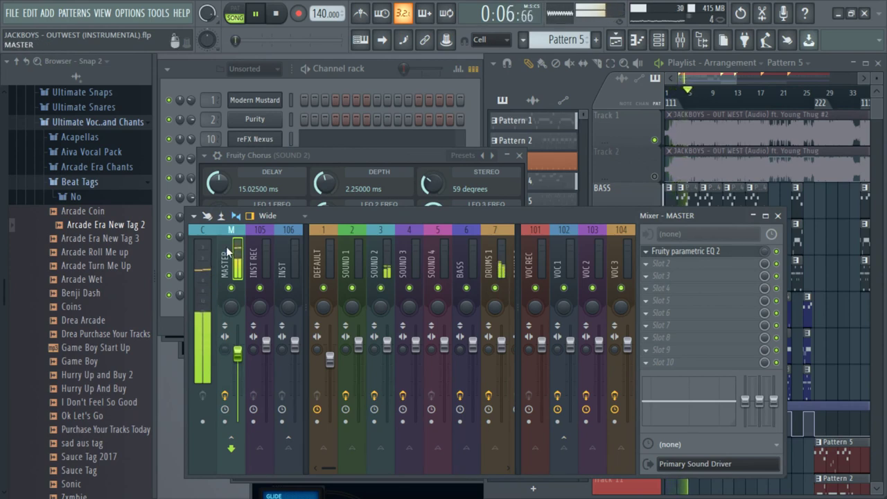
pyautogui.click(656, 280)
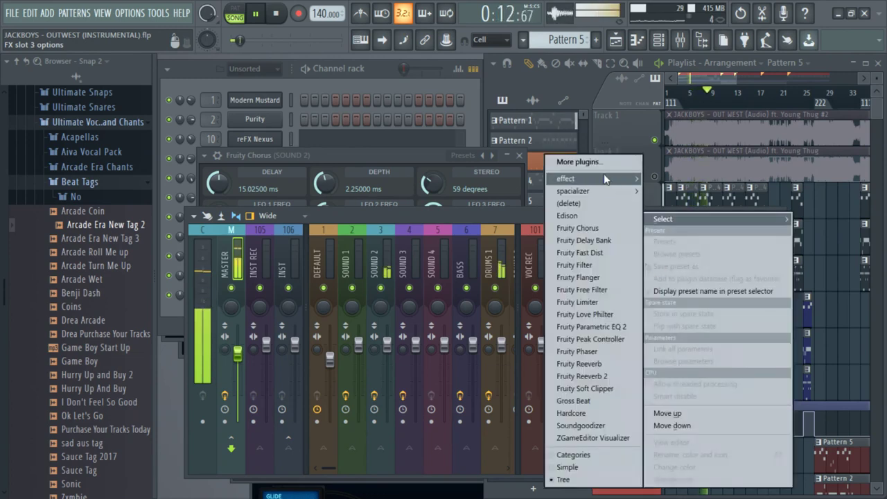
pyautogui.click(592, 157)
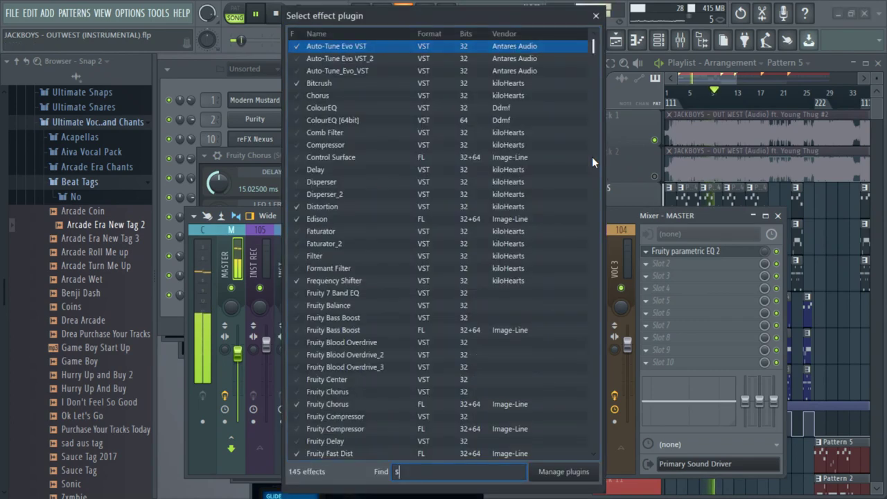
pyautogui.write('sof')
pyautogui.doubleClick(335, 46)
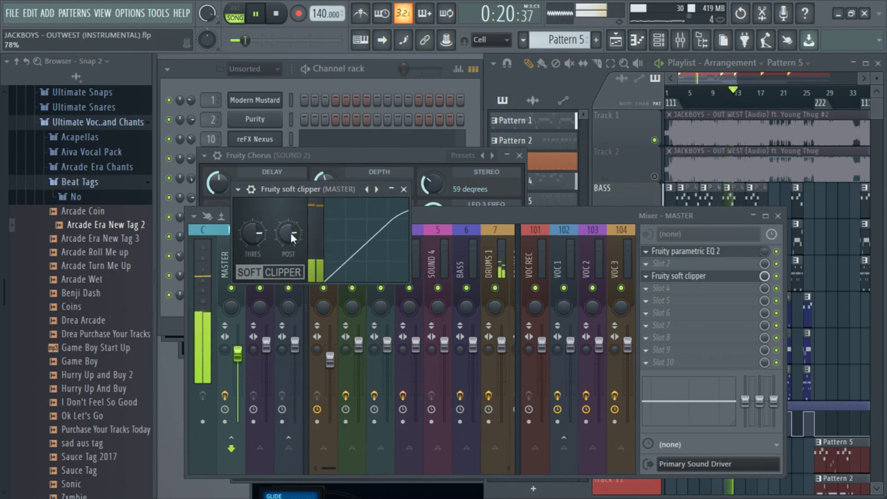
pyautogui.moveTo(300, 191); pyautogui.dragTo(393, 183)
pyautogui.moveTo(569, 216); pyautogui.dragTo(592, 203)
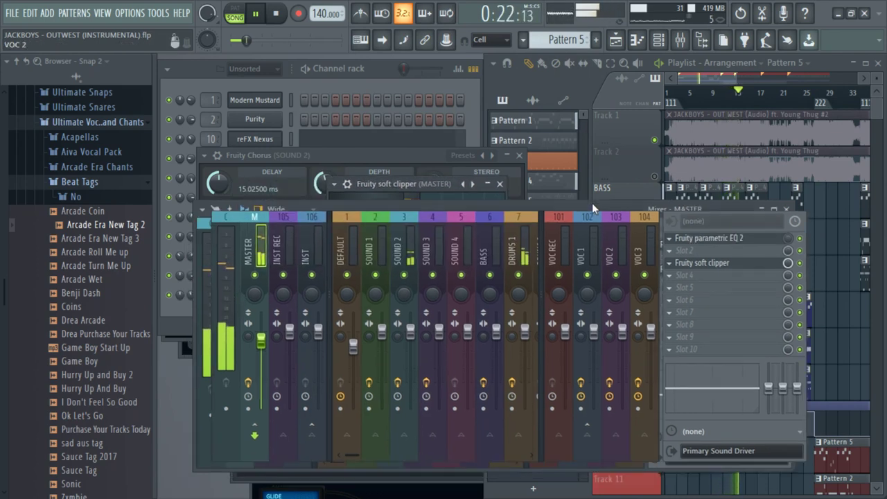
# - Compare the processed mix with the reference audio during playback by soloing Track 2 and watching the master level
pyautogui.click(747, 76)
pyautogui.moveTo(747, 77); pyautogui.dragTo(756, 76)
pyautogui.keyDown('ctrl'); pyautogui.click(655, 177); pyautogui.keyUp('ctrl')
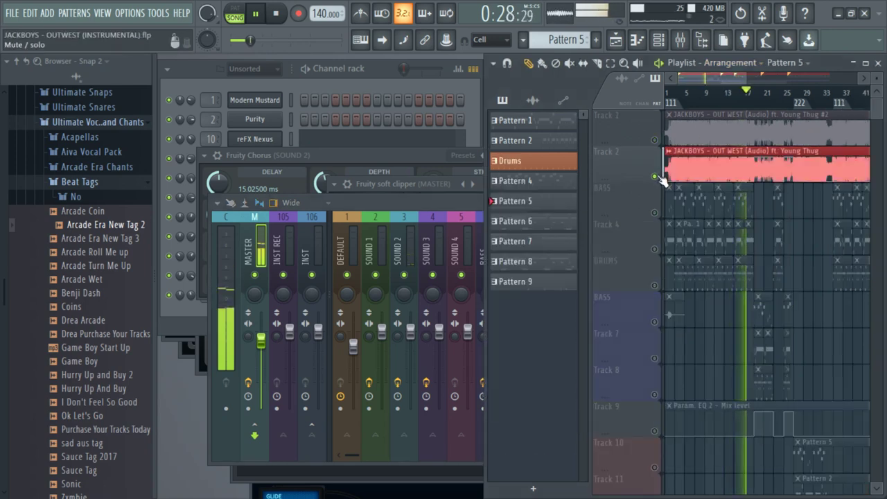
pyautogui.keyDown('ctrl'); pyautogui.click(654, 177); pyautogui.keyUp('ctrl')
pyautogui.click(446, 206)
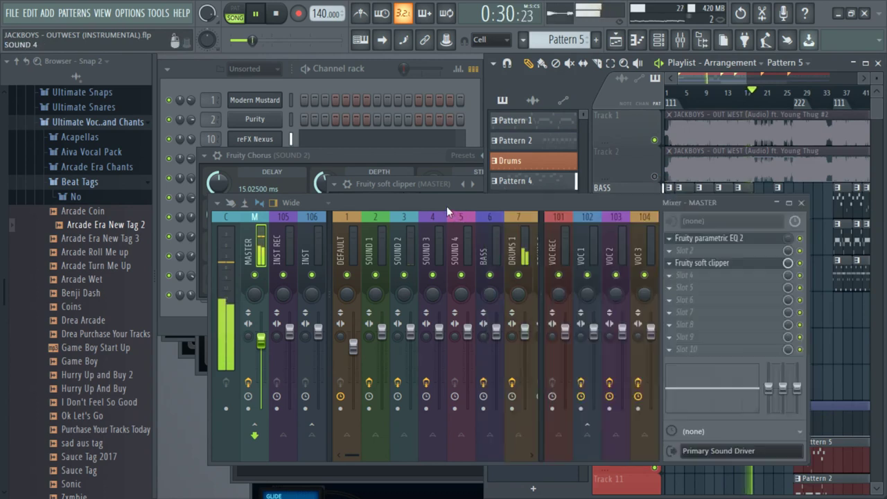
pyautogui.moveTo(446, 206); pyautogui.dragTo(439, 179)
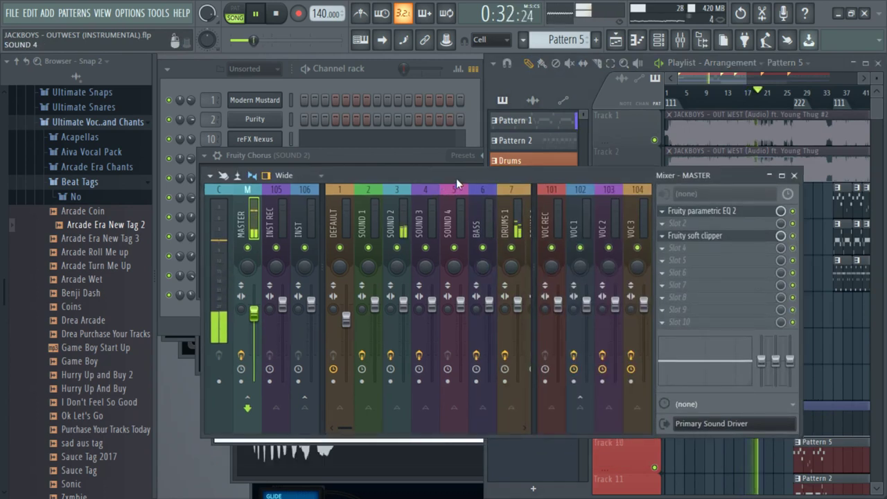
pyautogui.click(620, 156)
pyautogui.rightClick(657, 176)
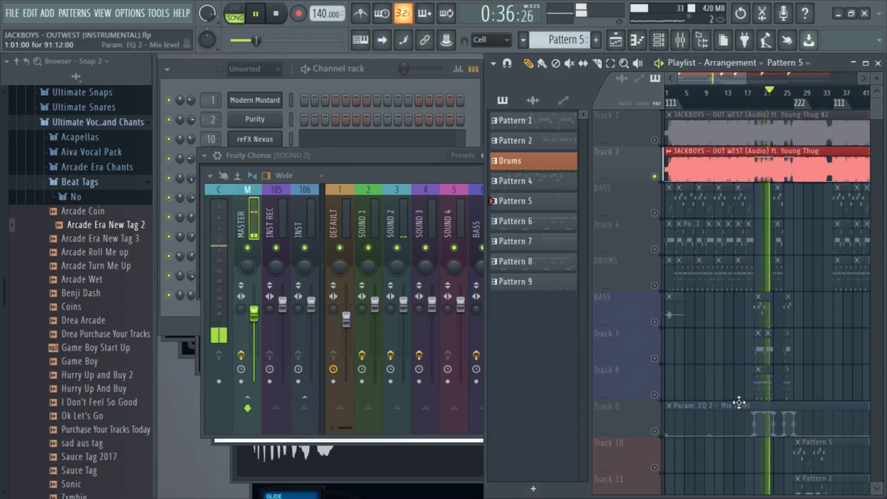
# - Try shifting the reference audio on Track 2 to bar 5, play it from bar 24, and return the clip to bar 1
pyautogui.click(757, 149)
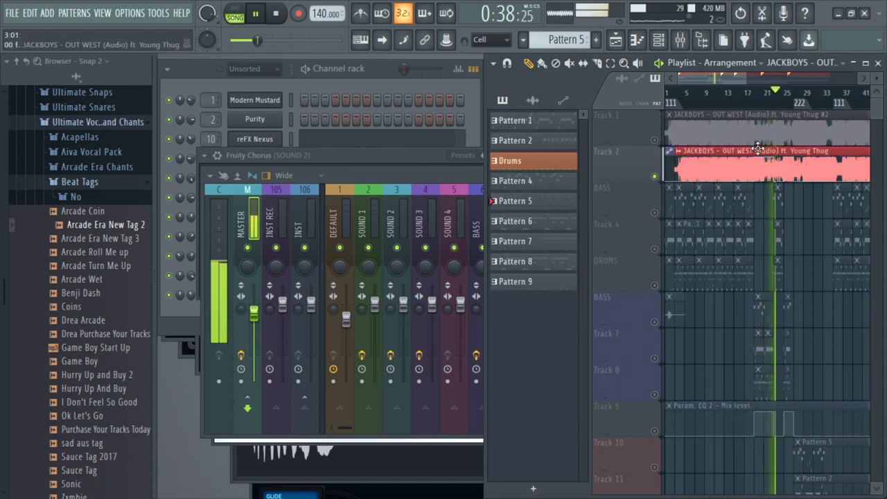
pyautogui.moveTo(757, 149); pyautogui.dragTo(771, 148)
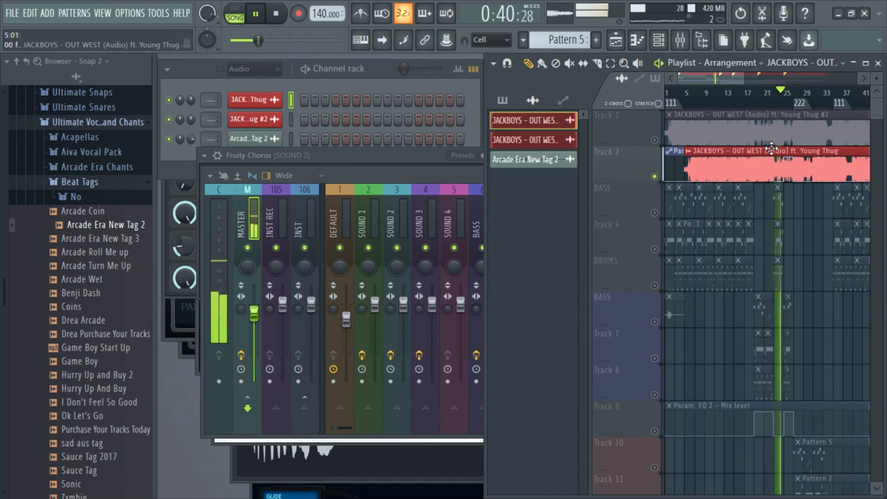
pyautogui.click(779, 92)
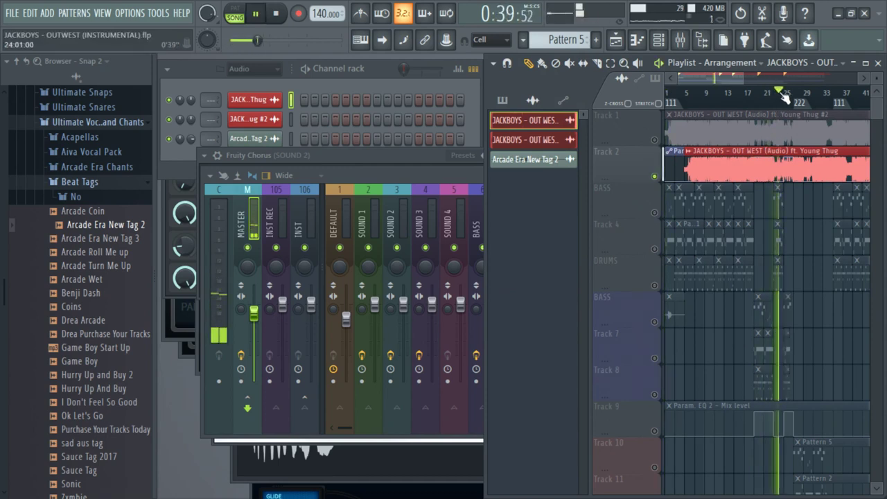
pyautogui.press('space')
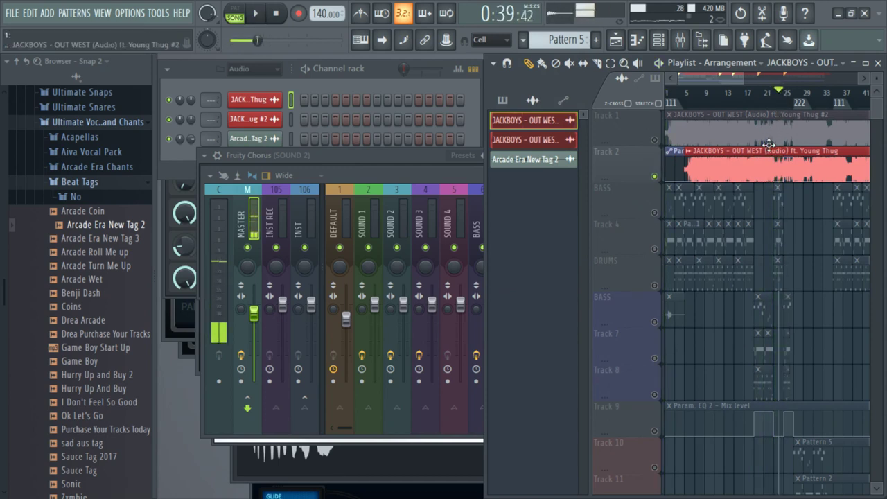
pyautogui.moveTo(697, 152); pyautogui.dragTo(647, 152)
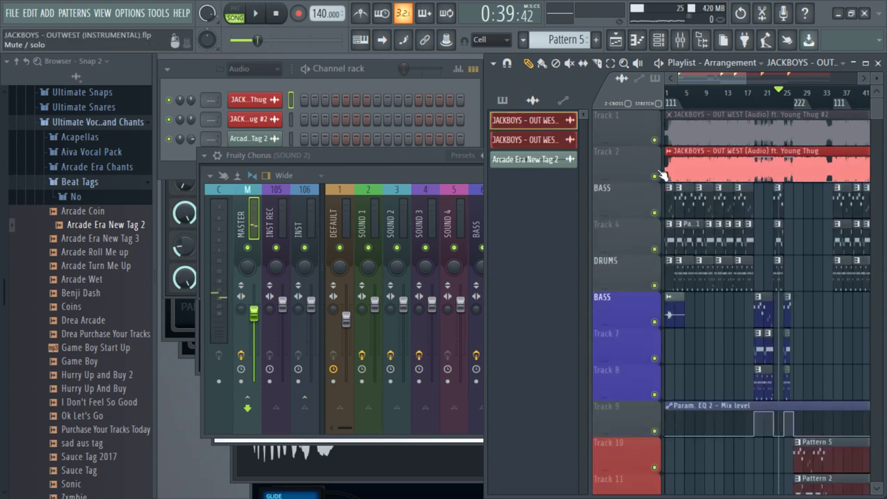
# - Mute the reference audio on Track 2, play the arrangement from about bar 17, and save the project
pyautogui.rightClick(655, 175)
pyautogui.click(656, 176)
pyautogui.moveTo(718, 94); pyautogui.dragTo(750, 90)
pyautogui.press('space')
pyautogui.hotkey('ctrl', 's')
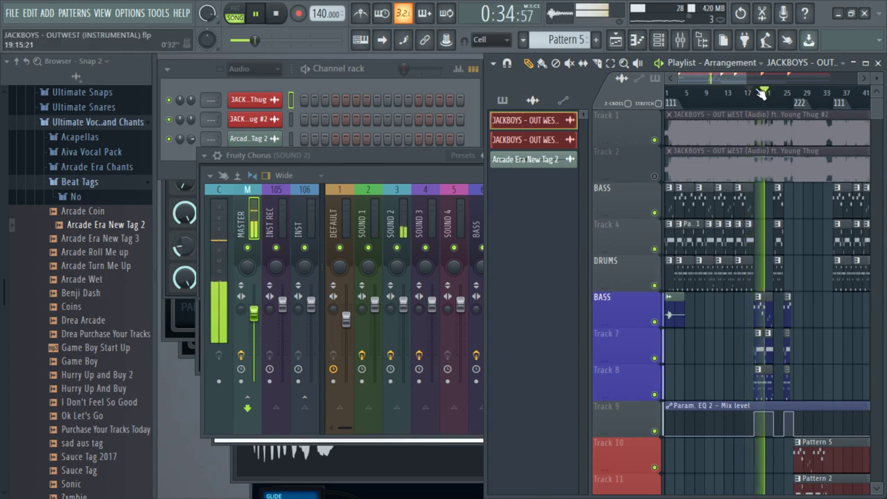
# - Review the full arrangement and its lower playlist tracks during playback, and stop the song
pyautogui.moveTo(746, 80); pyautogui.dragTo(876, 97)
pyautogui.scroll(-4, 838, 192)
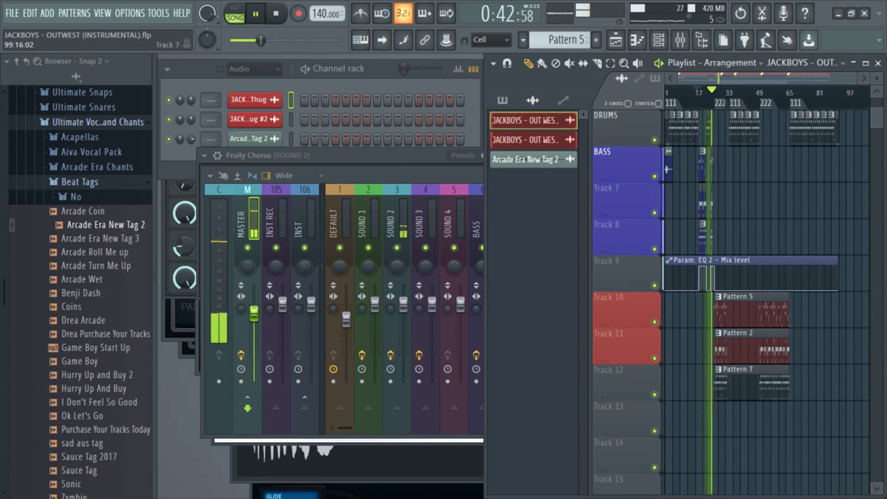
pyautogui.press('space')
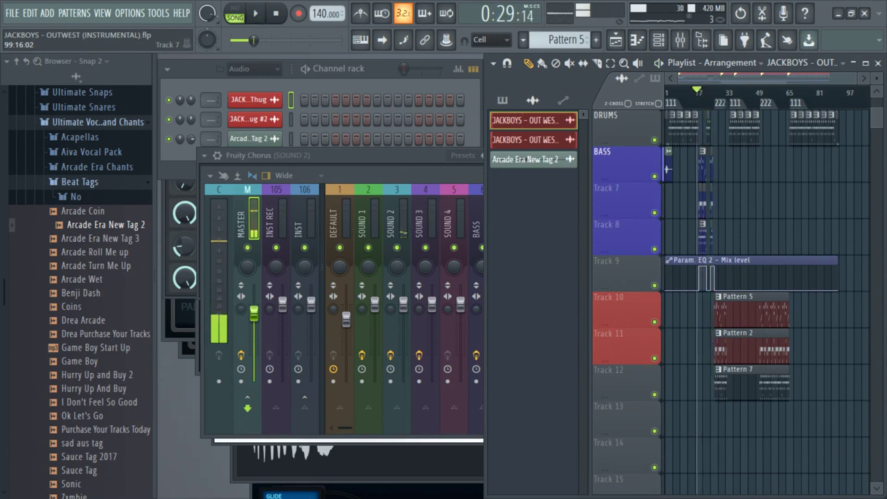